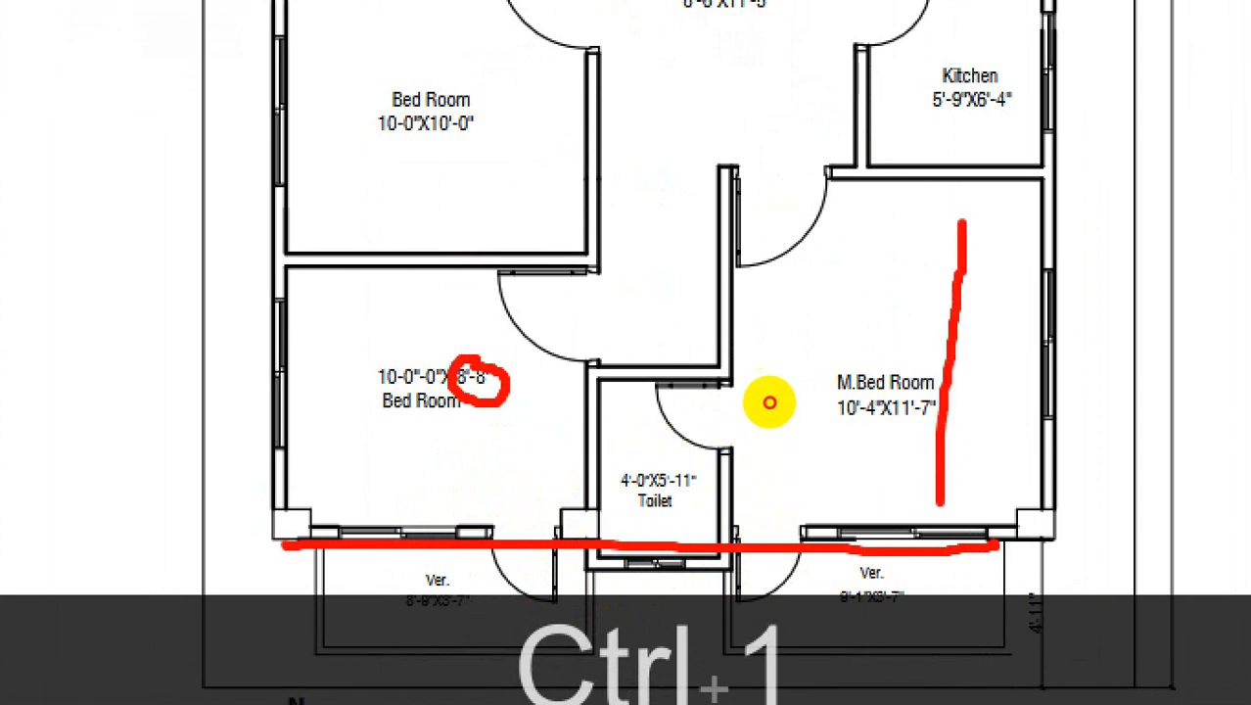
left_click(764, 392)
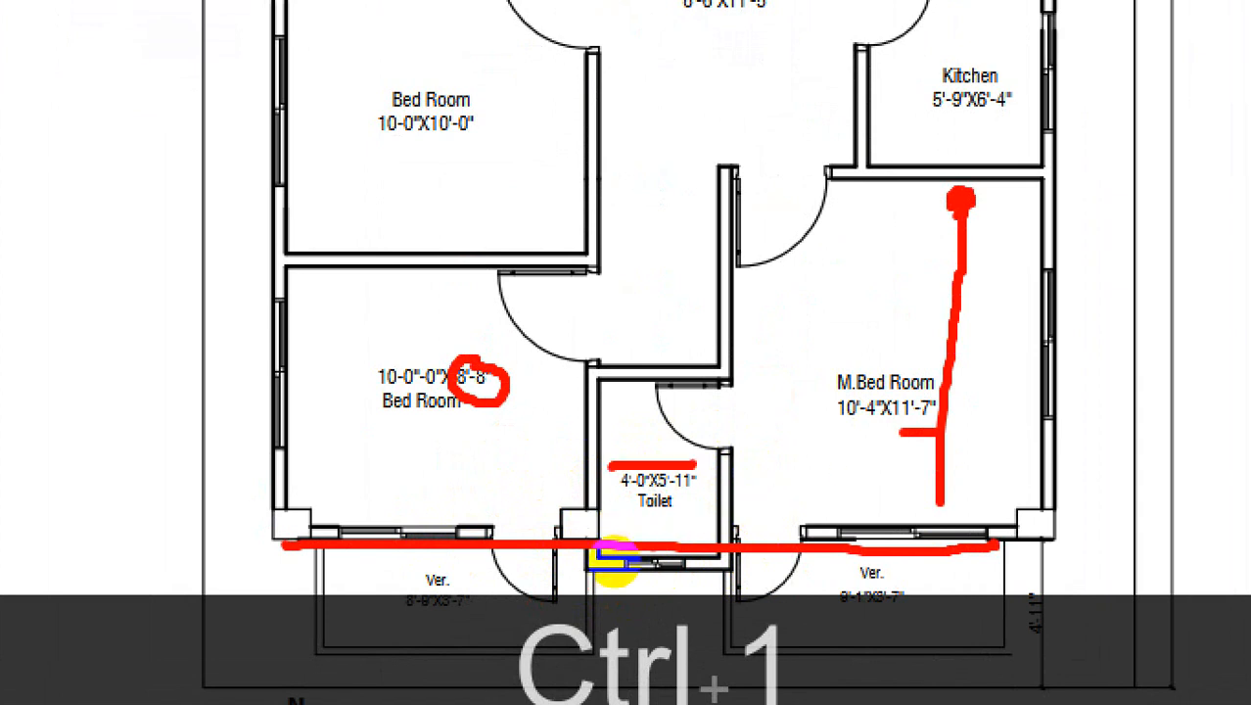
left_click(638, 556)
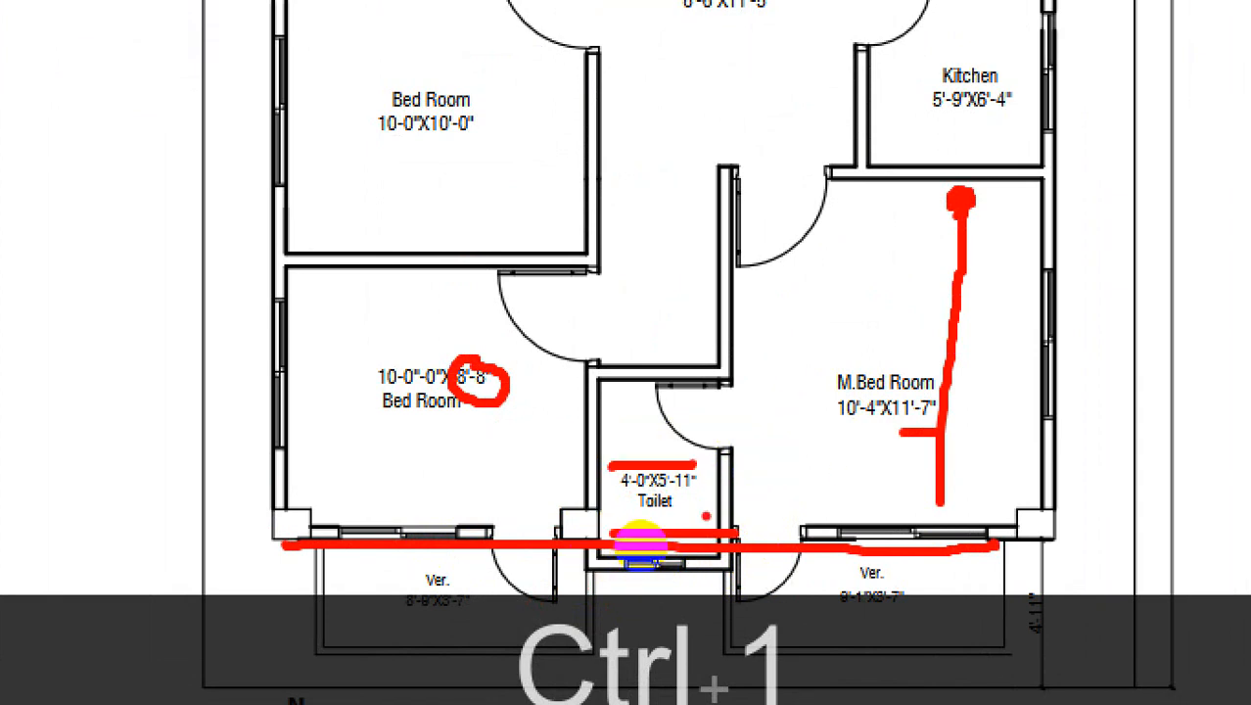
left_click(590, 462)
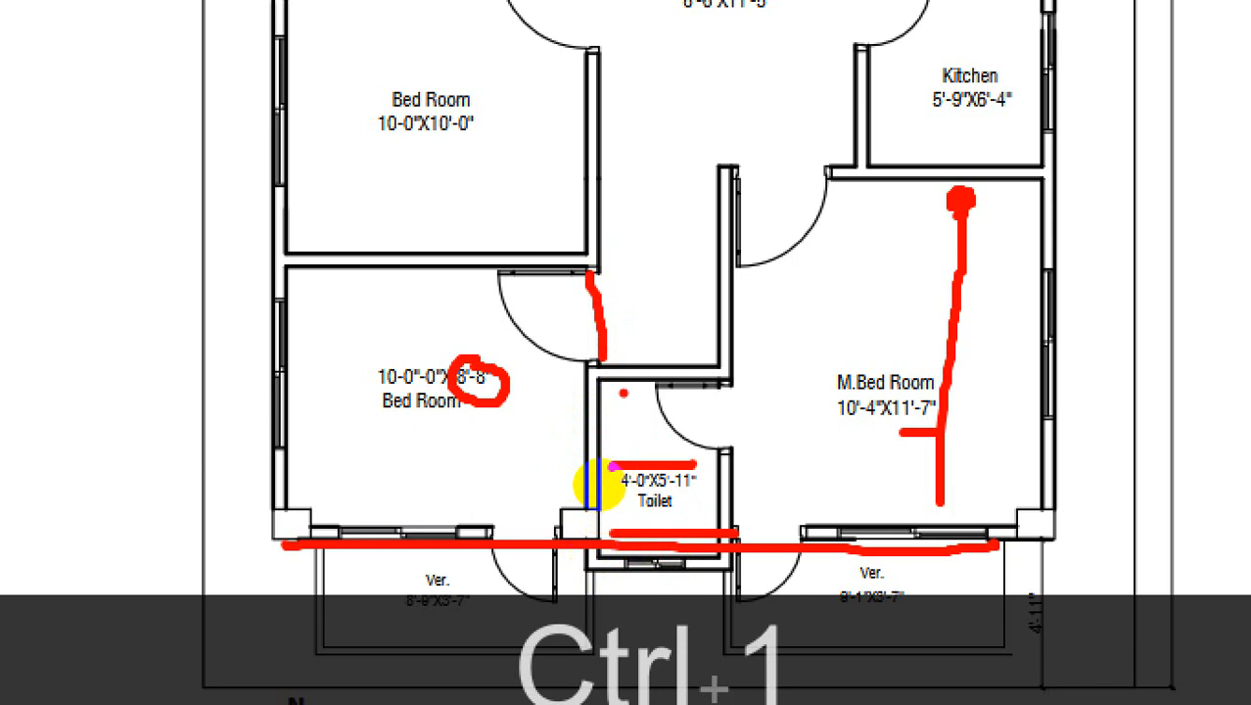
key("Escape")
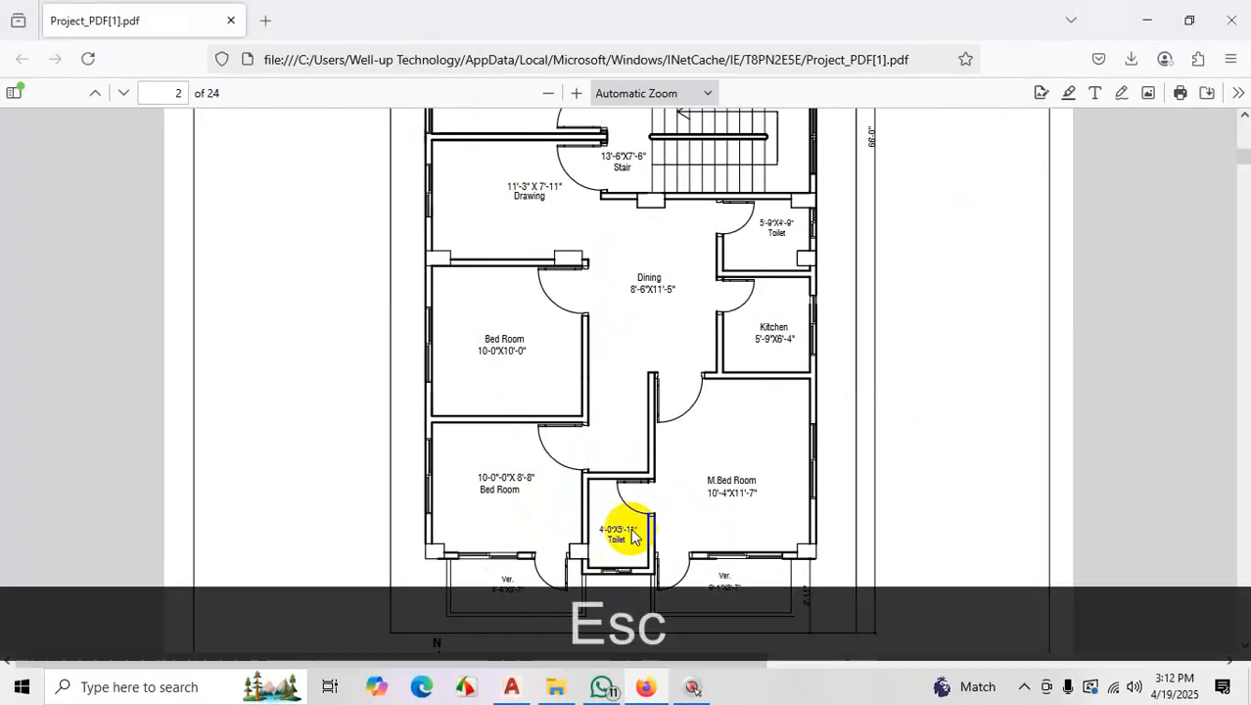
Switch to the PROJECT.dwg drawing in AutoCAD and bring the empty area beside the existing plans into view
left_click(511, 687)
scroll(551, 475, "down", 4)
scroll(737, 466, "up", 2)
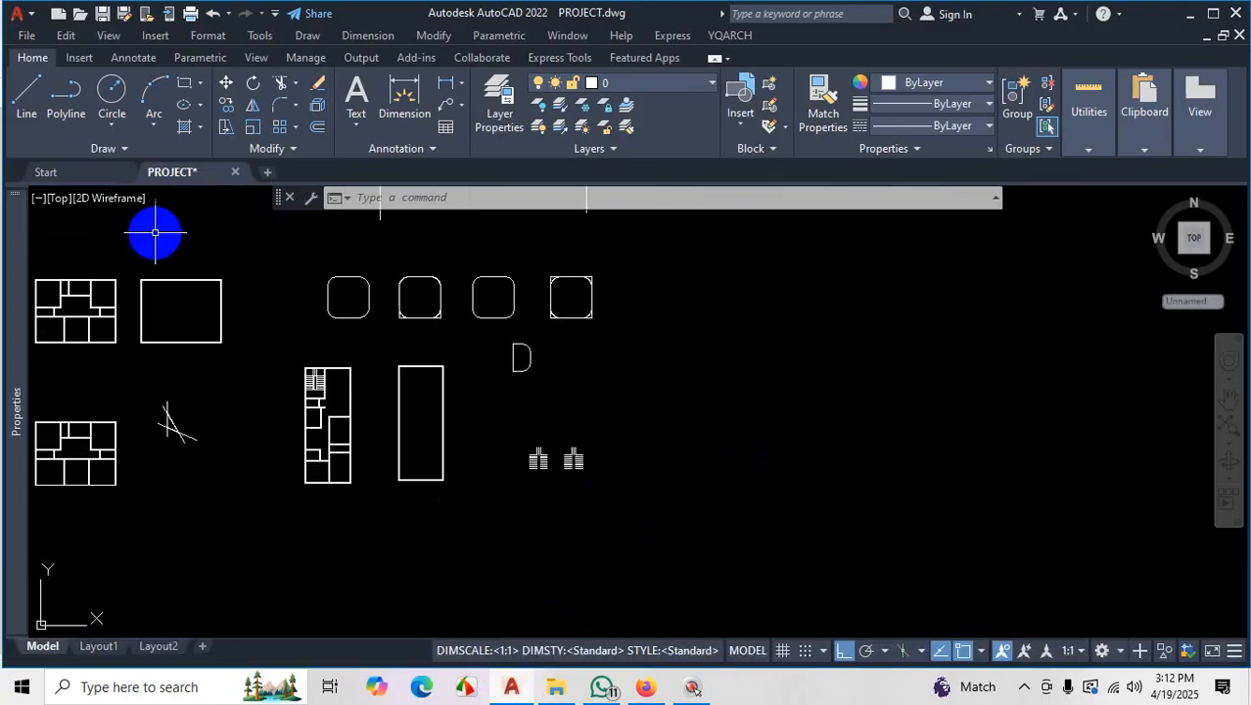
left_click(27, 95)
scroll(705, 473, "up", 4)
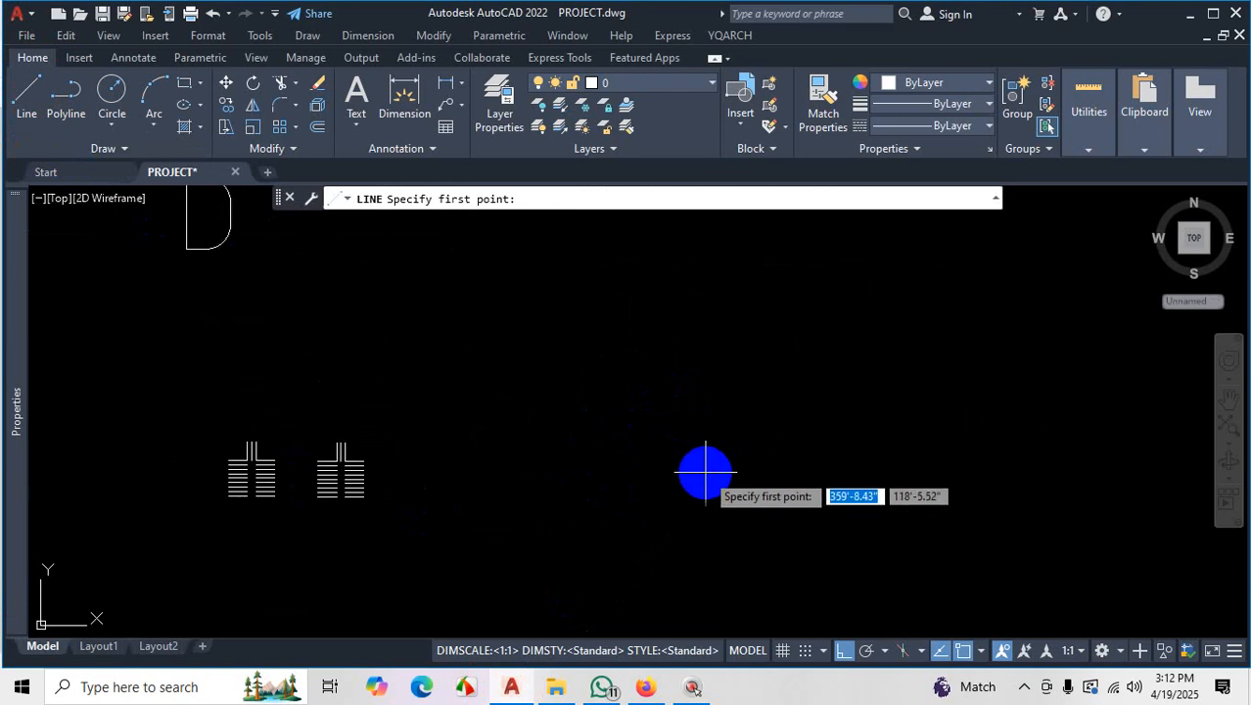
left_click(566, 481)
key("Escape")
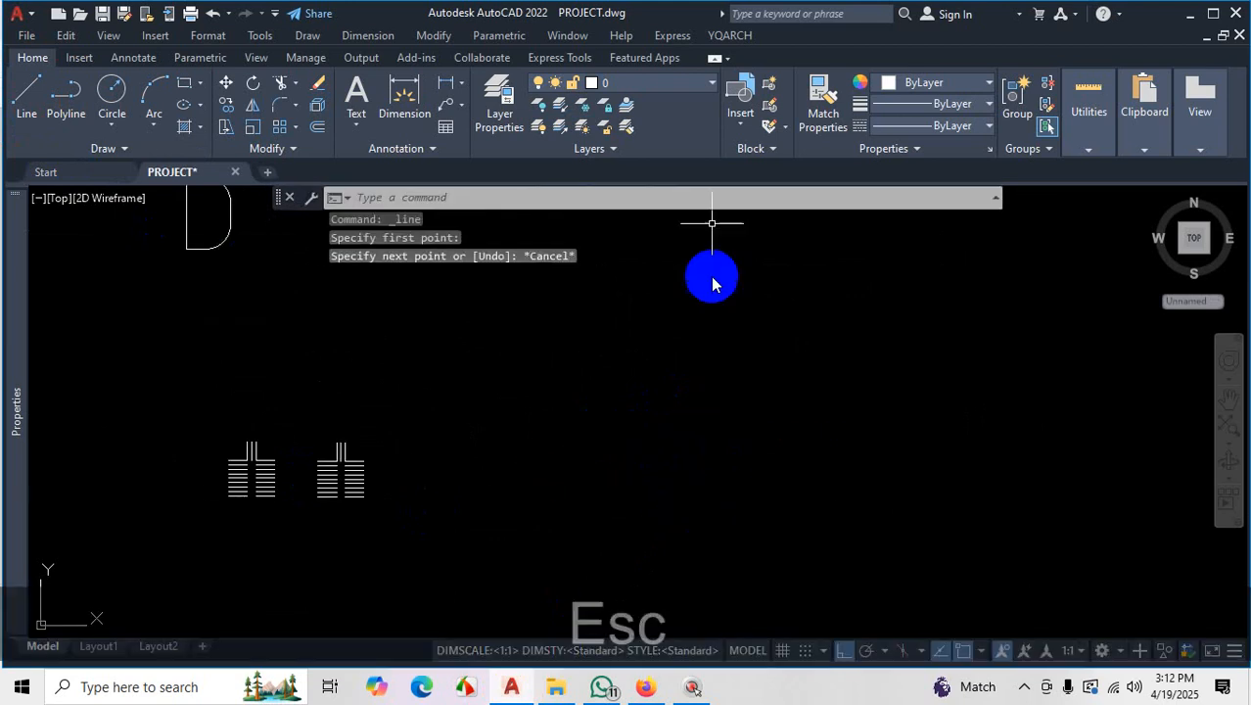
left_click(712, 84)
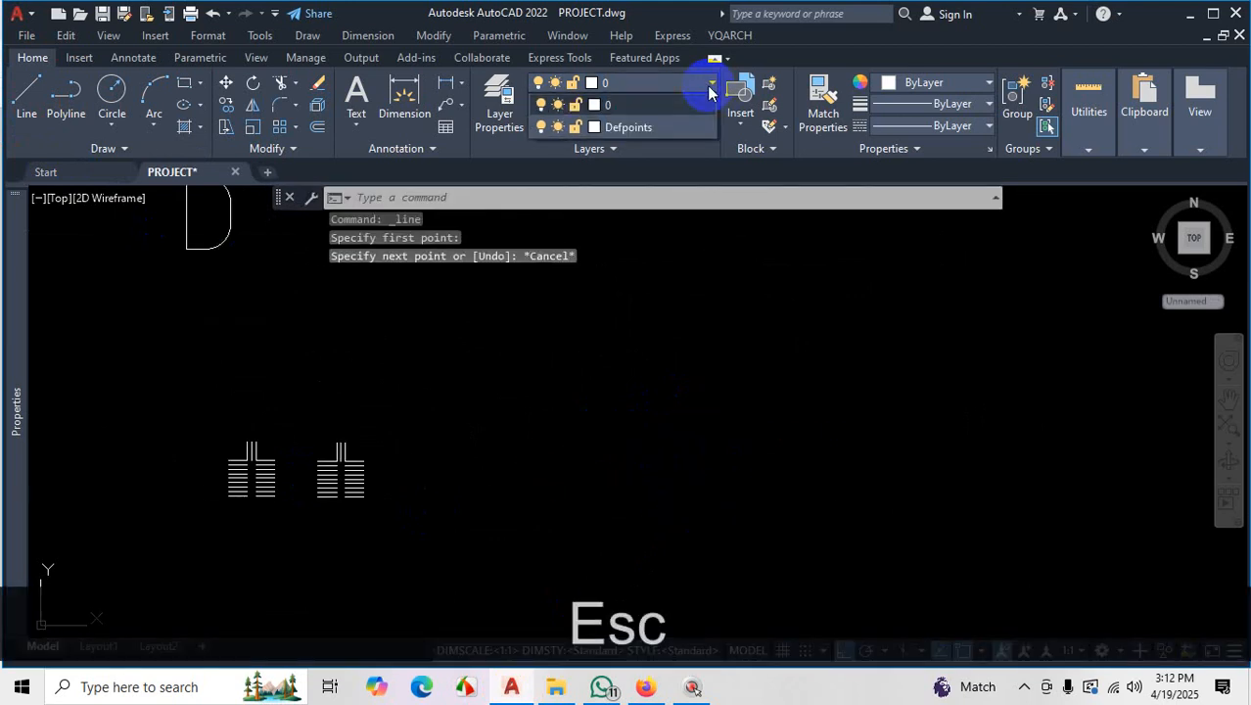
scroll(769, 357, "down", 6)
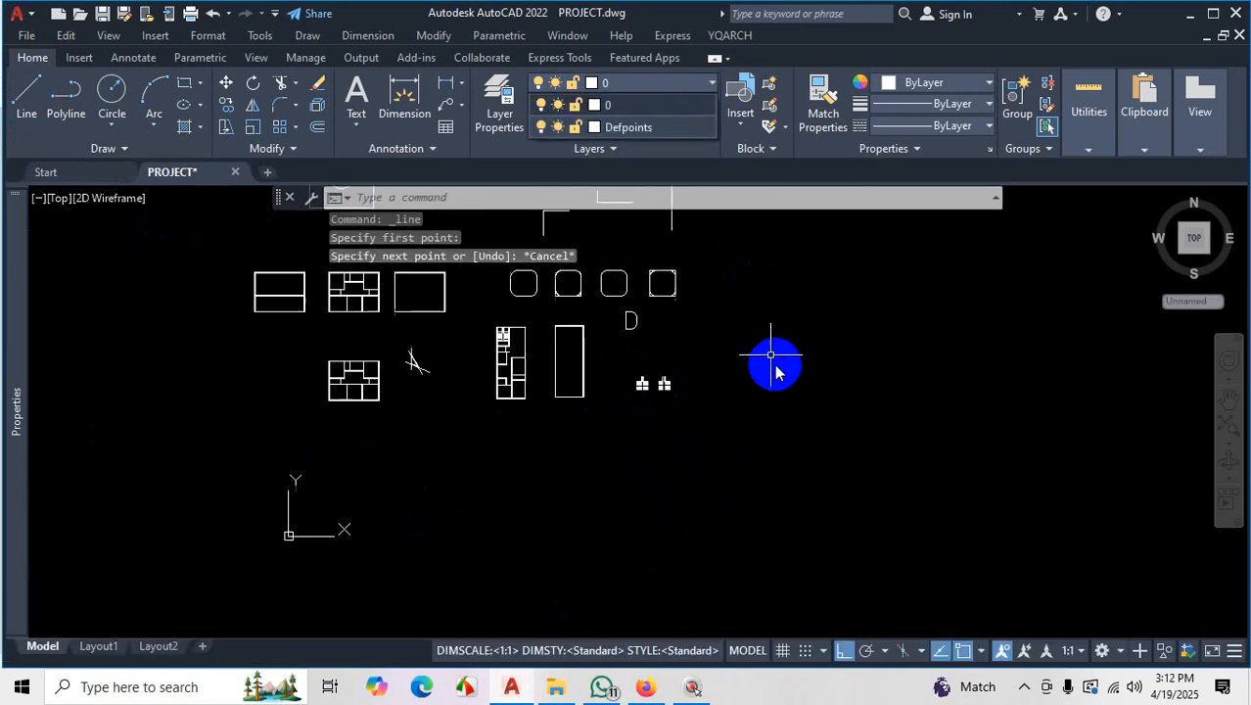
left_click(110, 182)
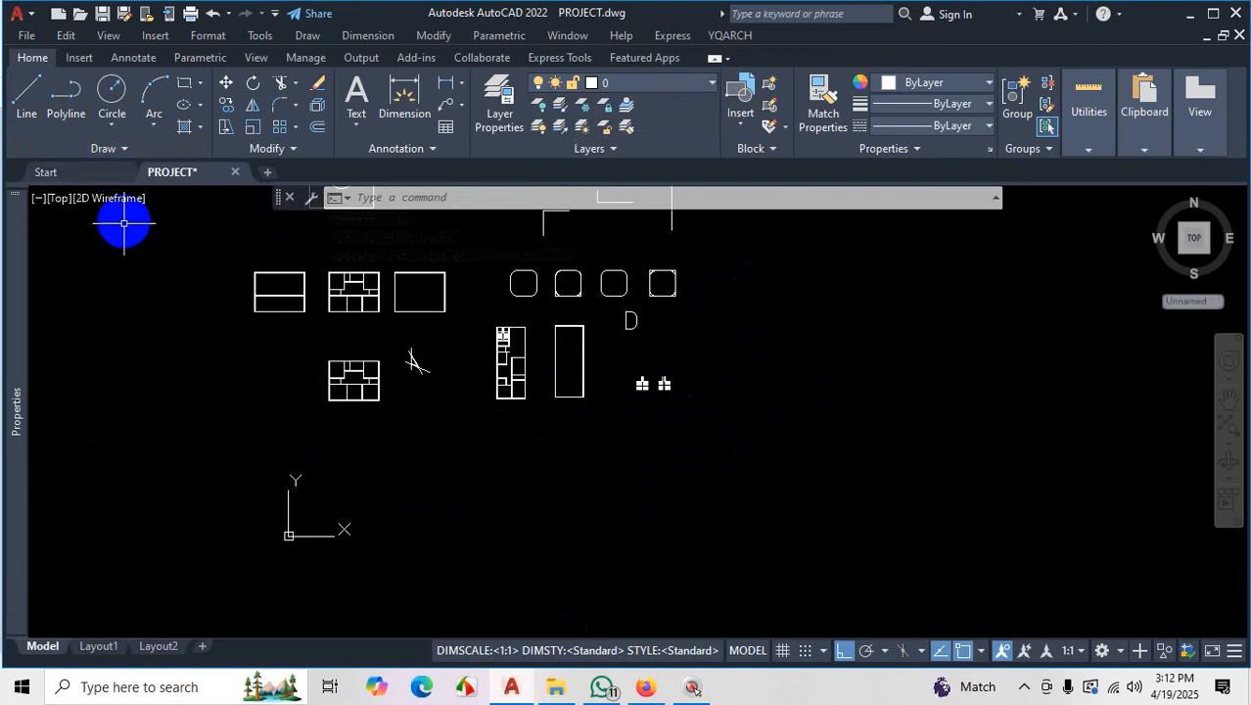
left_click(111, 179)
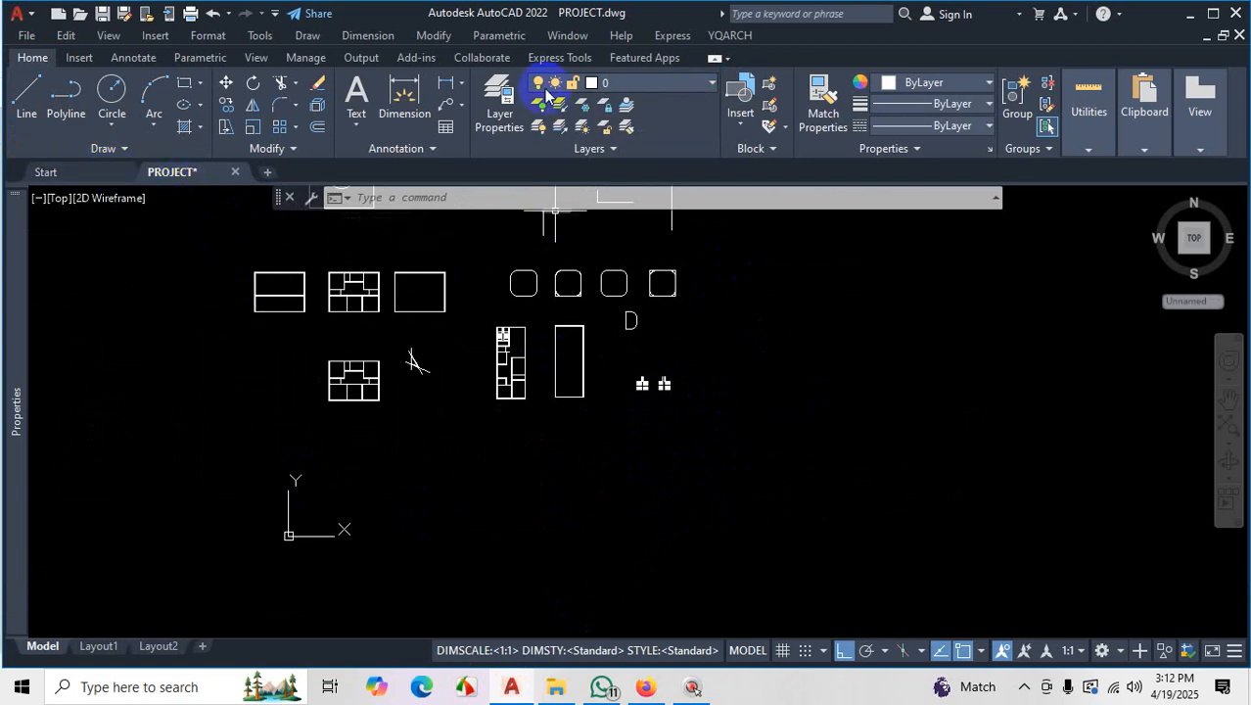
Start a horizontal line in the empty area to the right of the two stair drawings
scroll(804, 357, "up", 5)
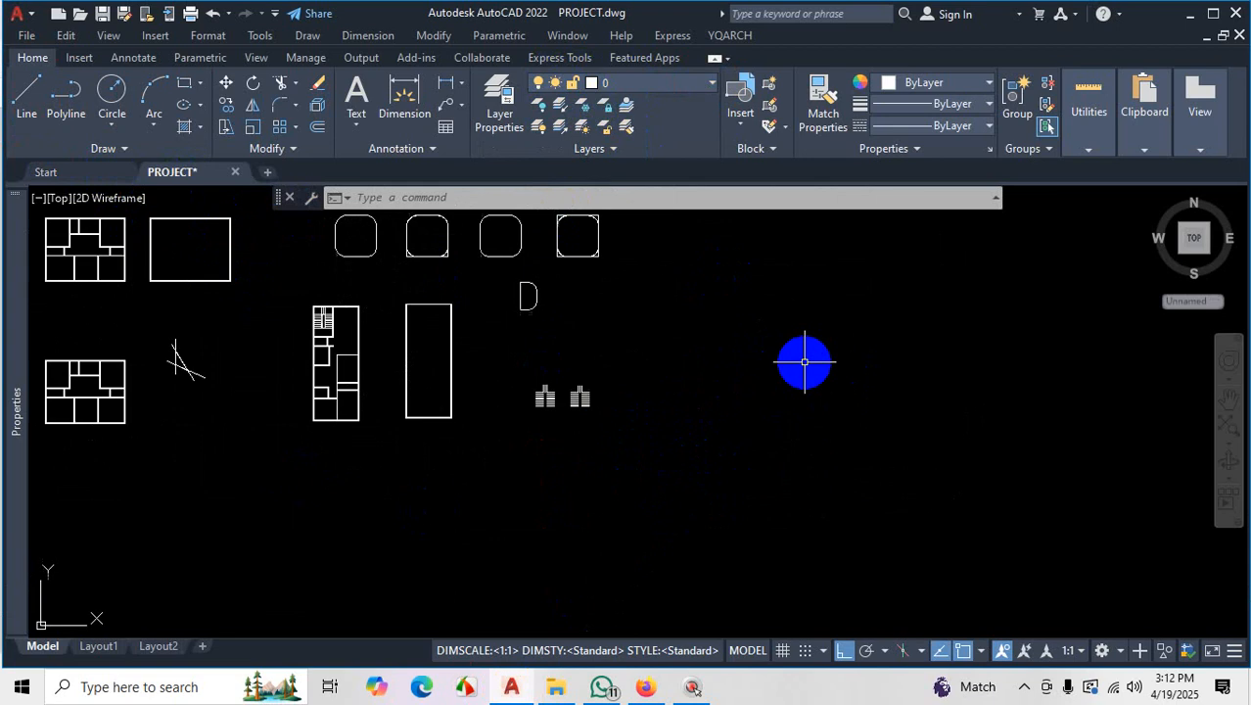
left_click(27, 93)
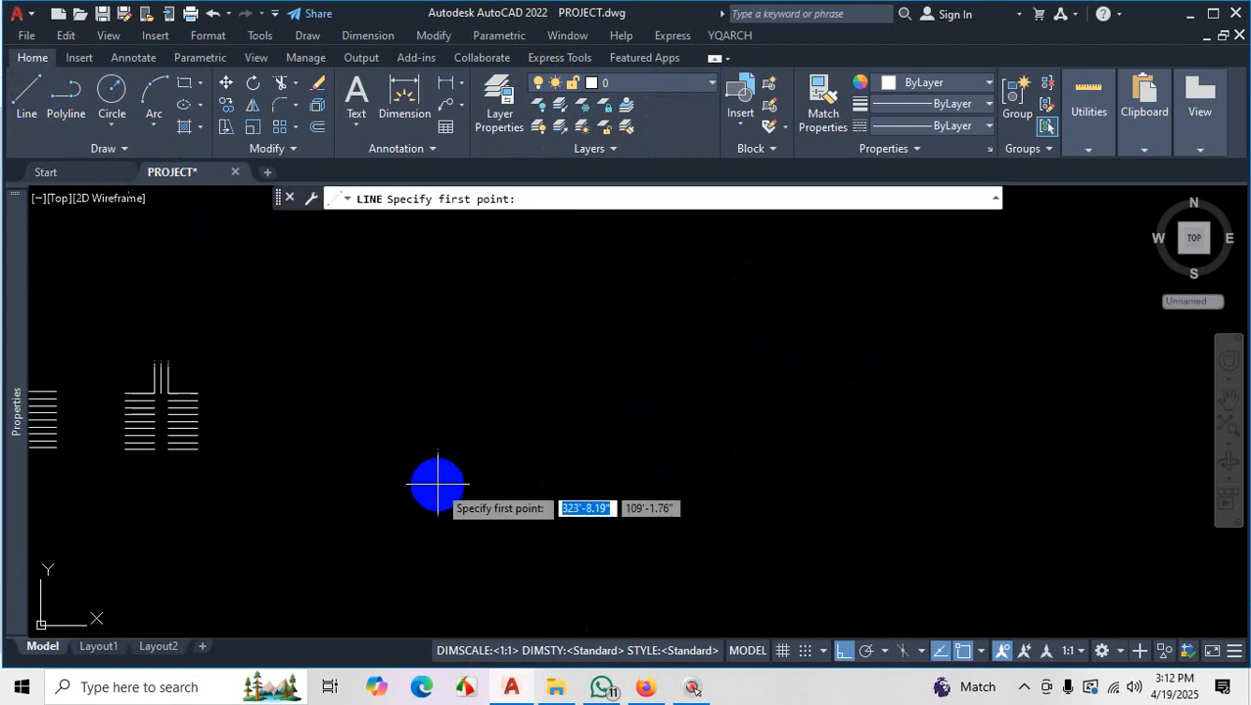
left_click(411, 418)
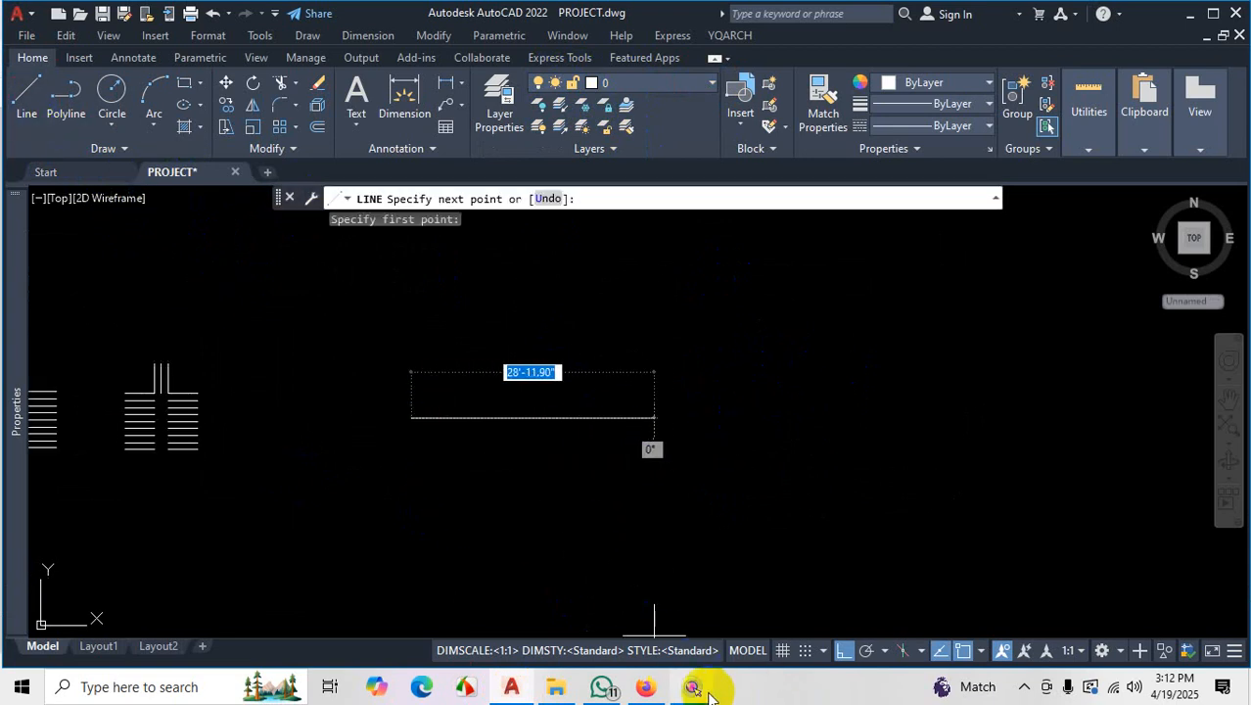
Switch to the project PDF in Firefox and examine the overall width and side setback dimensions on the page 2 floor plan
left_click(647, 686)
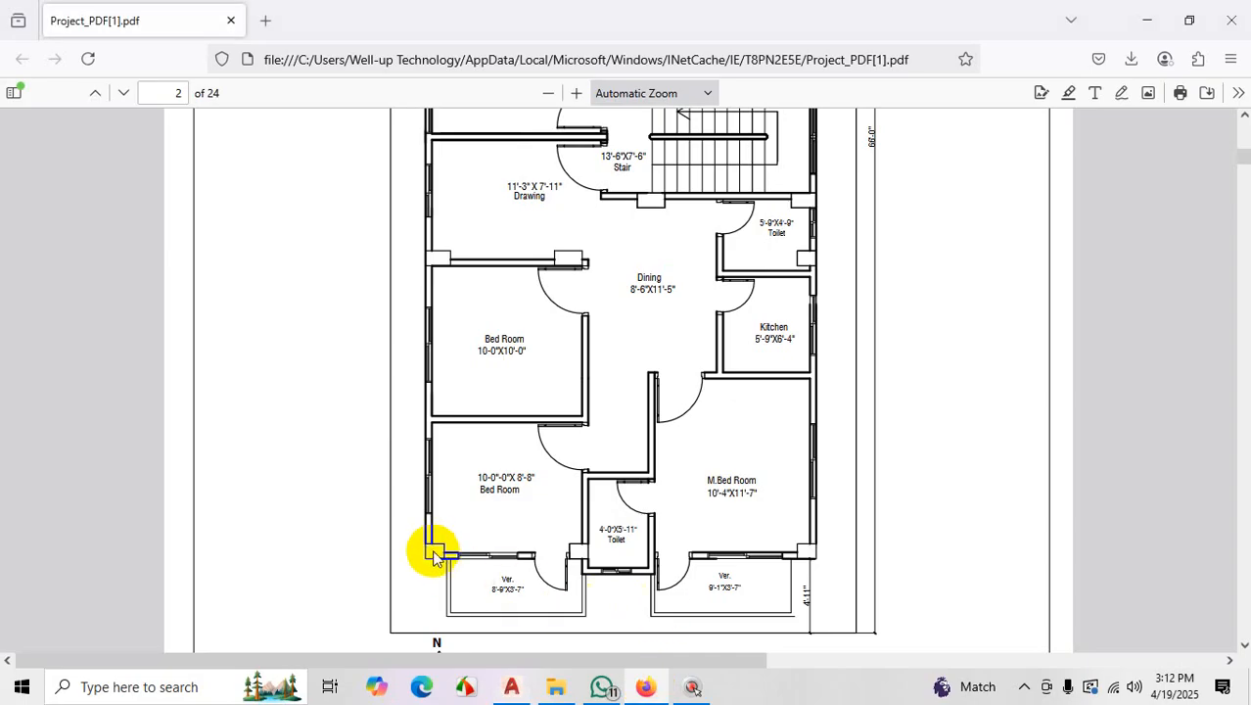
scroll(661, 534, "down", 8)
scroll(661, 529, "up", 4)
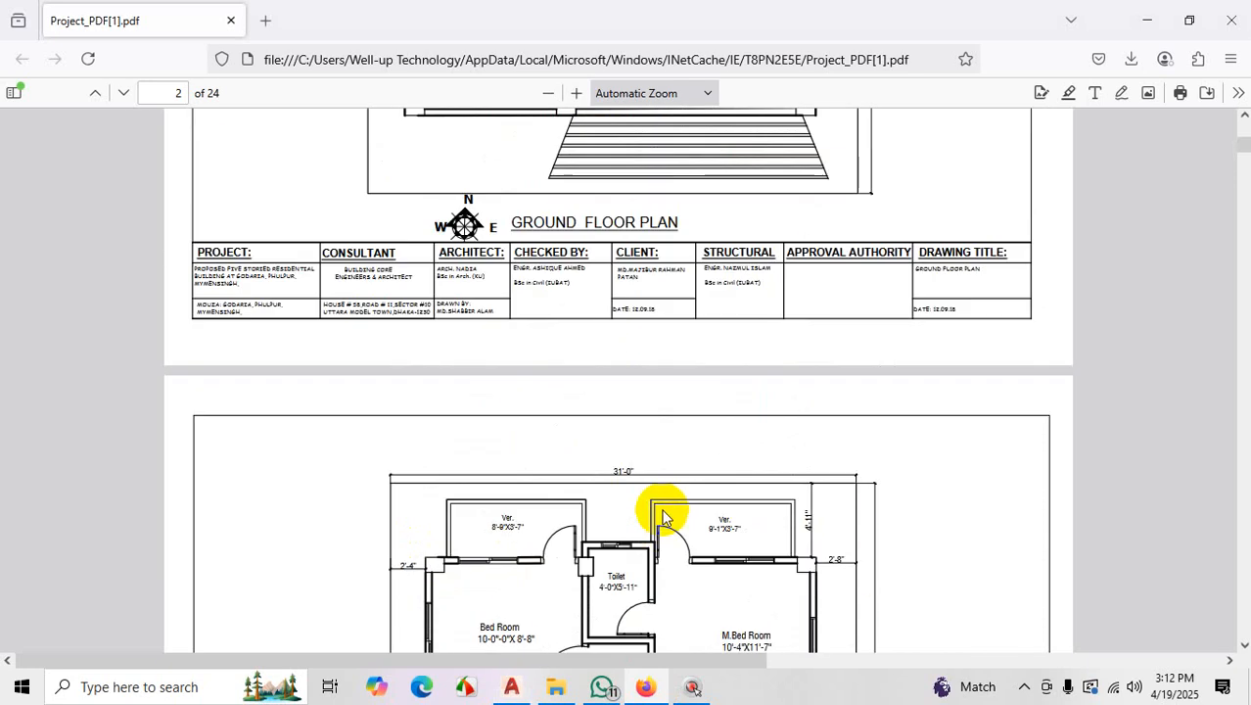
scroll(628, 488, "down", 2)
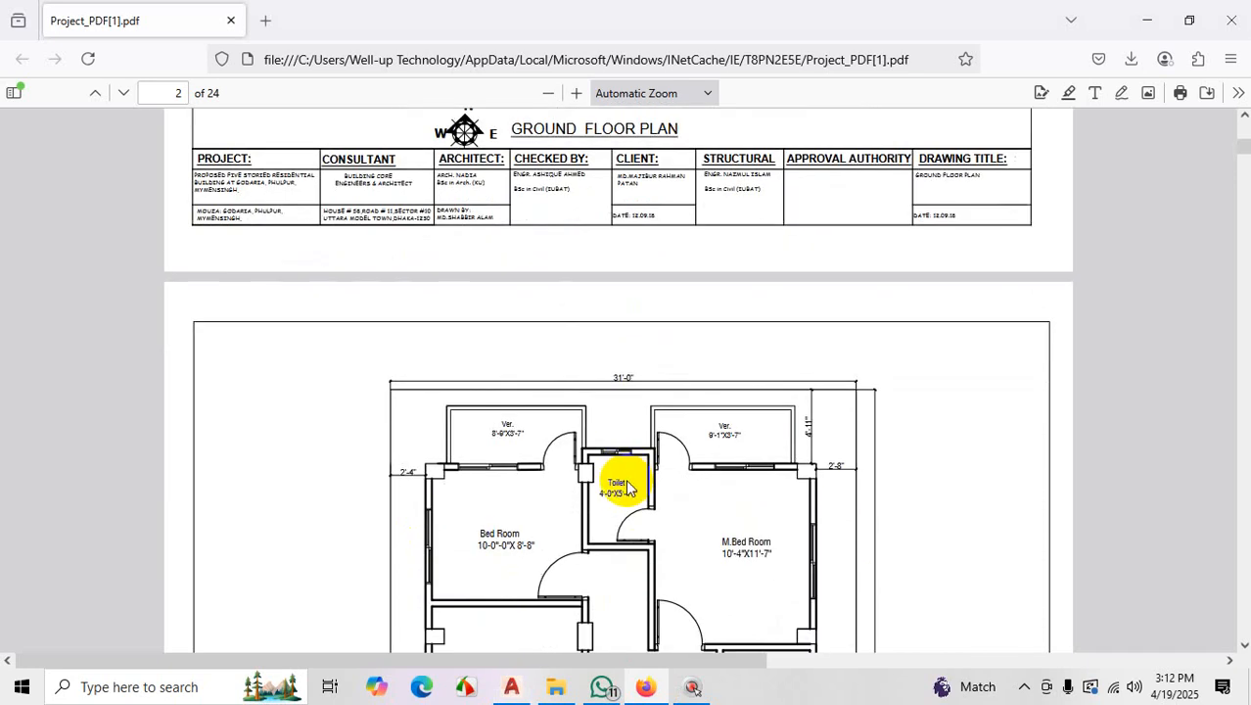
key("ctrl+1")
left_click(406, 475)
left_click_drag(405, 450, 380, 452)
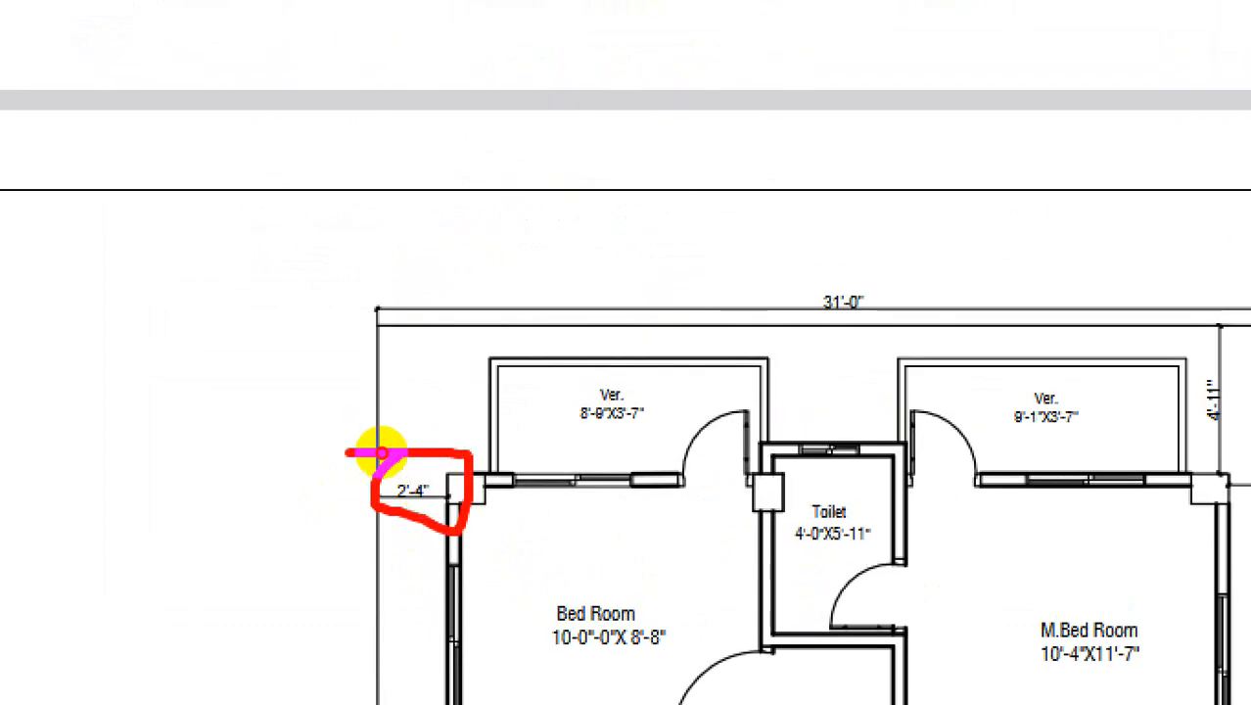
key("ctrl+1")
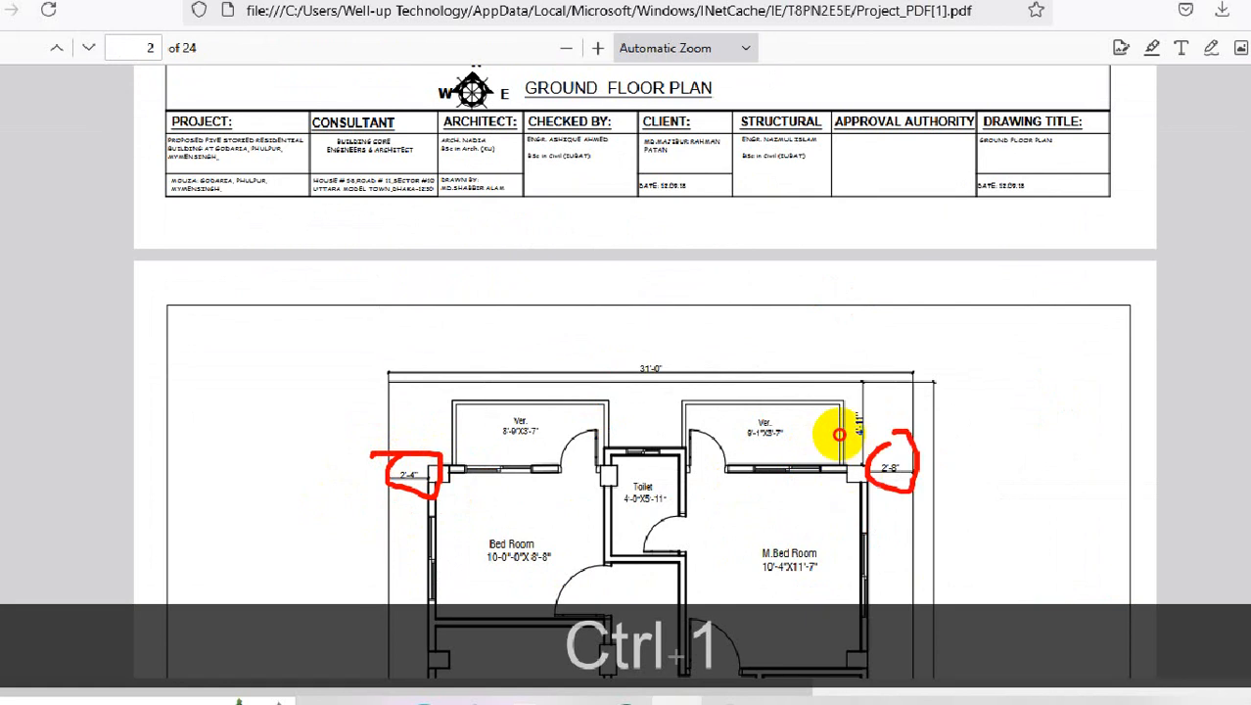
left_click(837, 433)
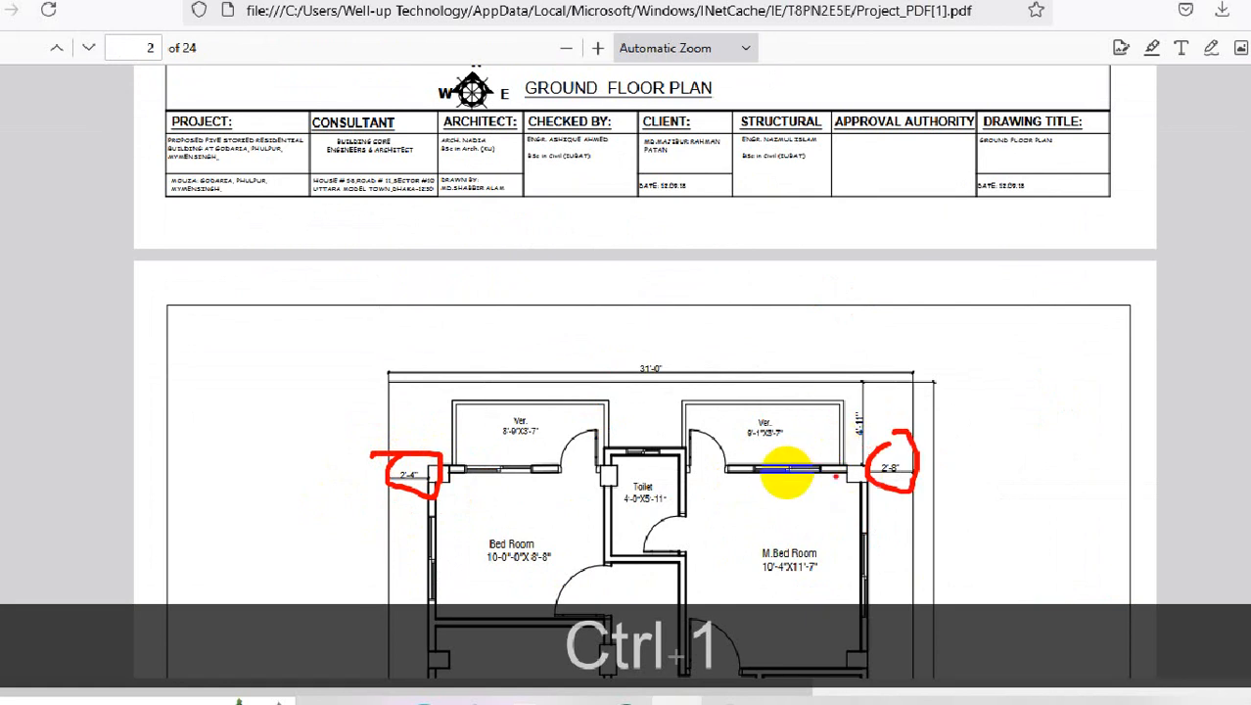
key("Escape")
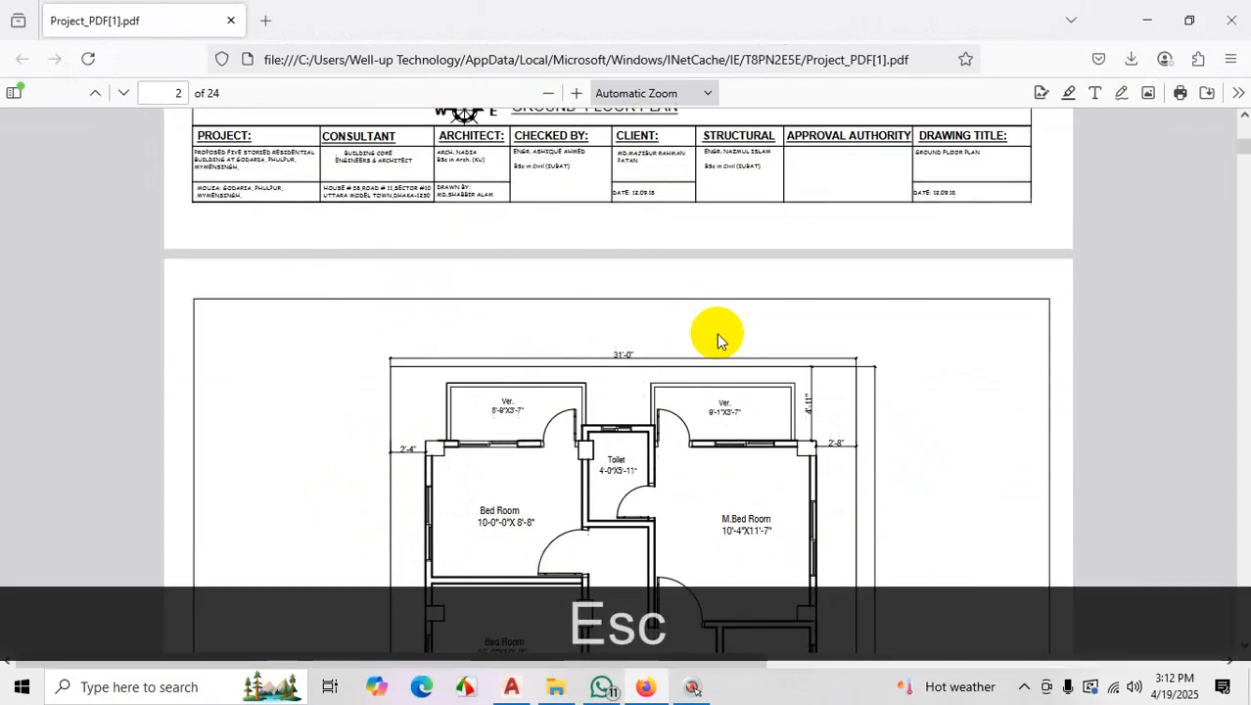
scroll(716, 332, "down", 10)
scroll(711, 348, "down", 5)
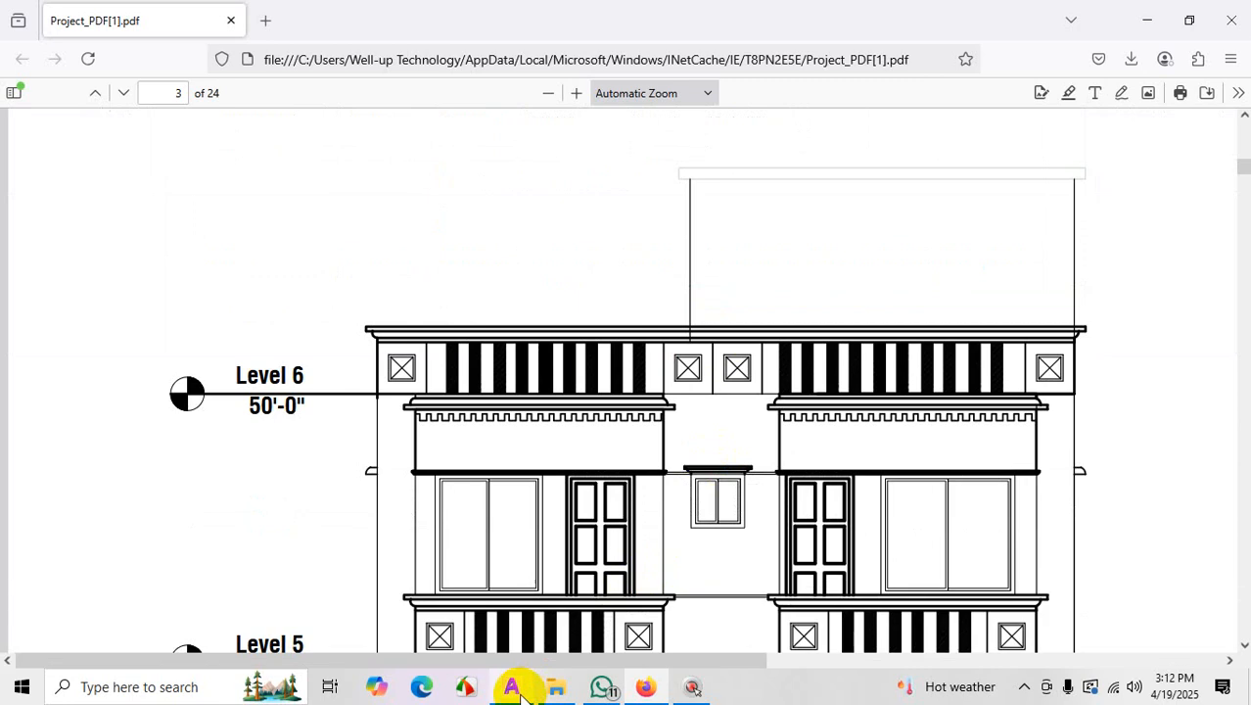
Return to AutoCAD and complete the horizontal line with a length of 31'
left_click(511, 687)
type("3")
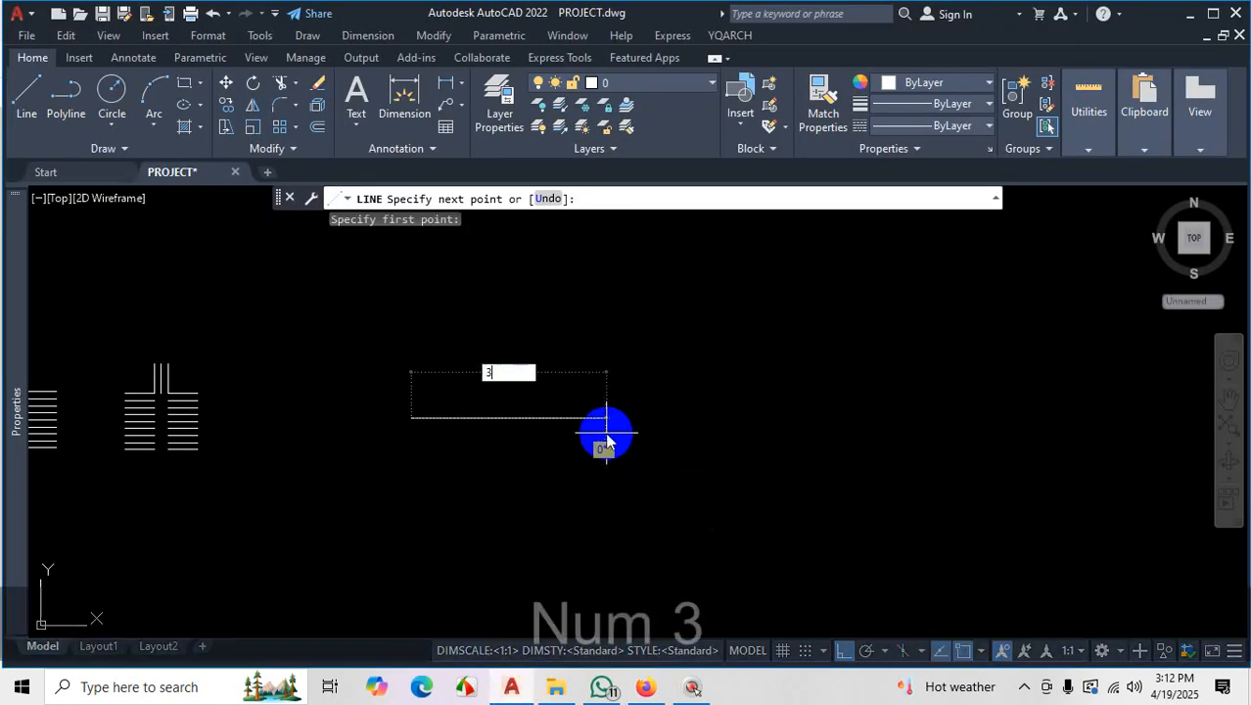
type("1'")
key("Return")
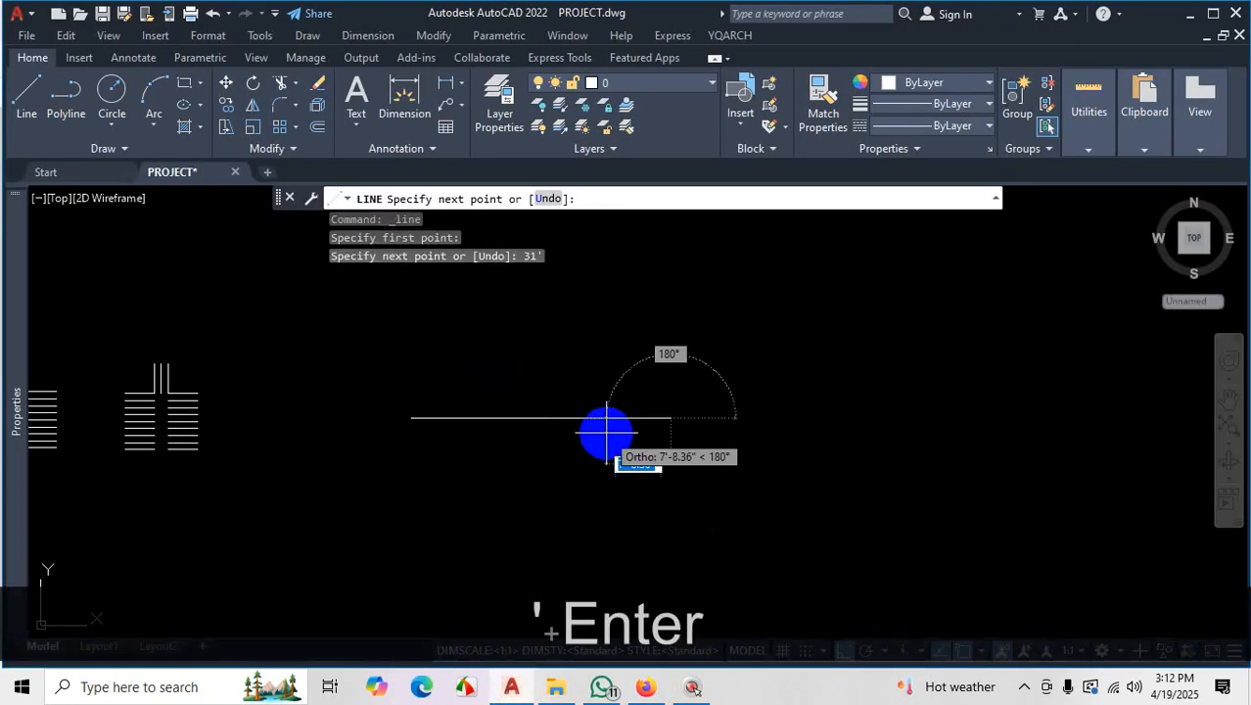
scroll(605, 431, "down", 5)
key("Escape")
scroll(573, 411, "up", 4)
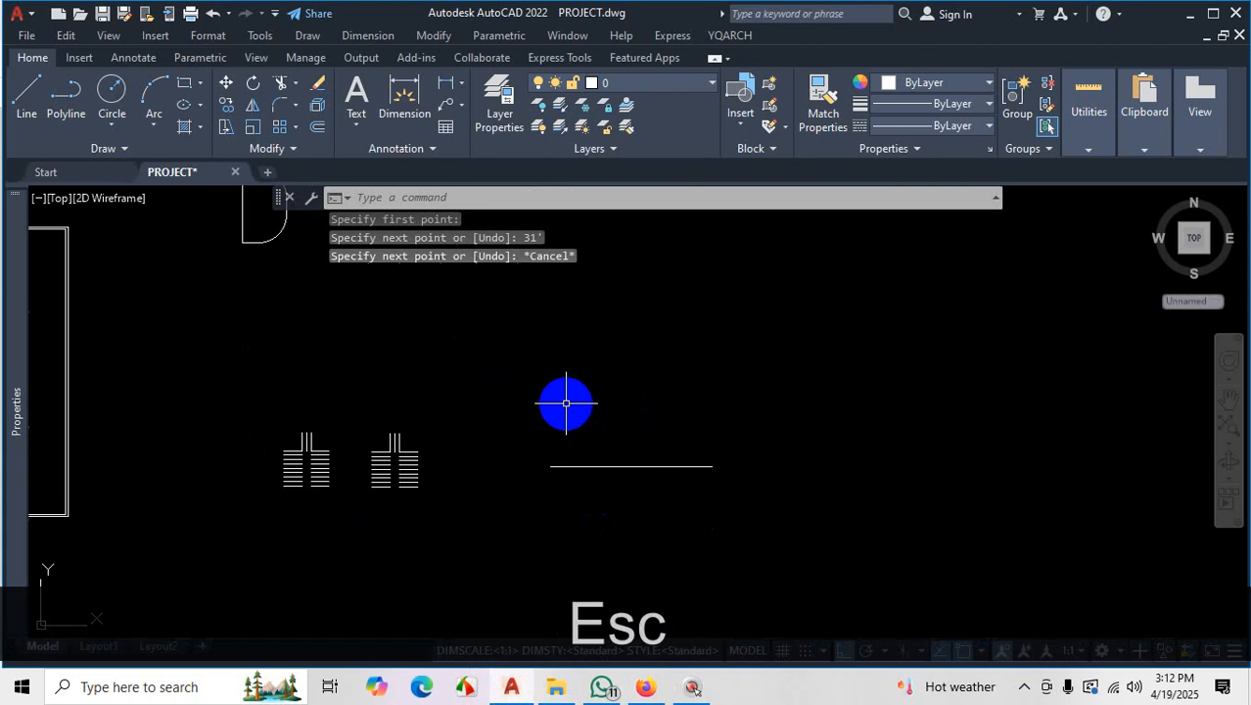
Draw a vertical line about 66' long upward from the left end of the 31' horizontal line
type("l")
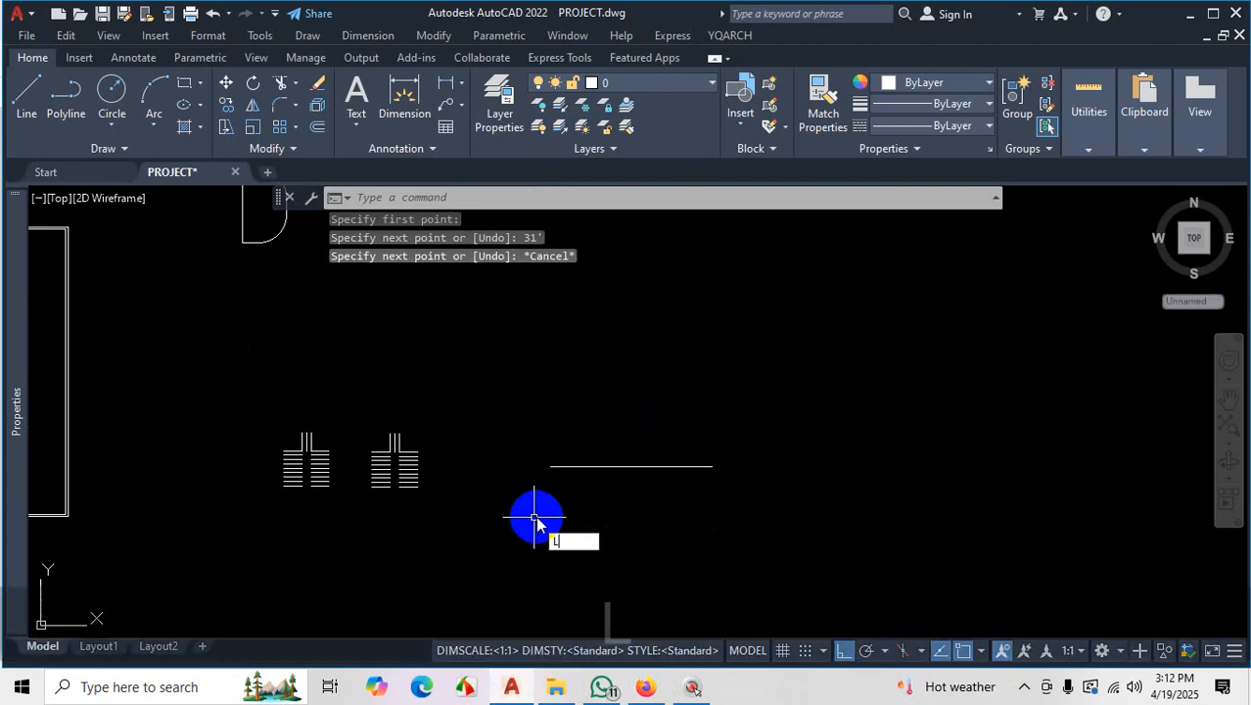
key("Return")
left_click(553, 466)
scroll(573, 391, "down", 2)
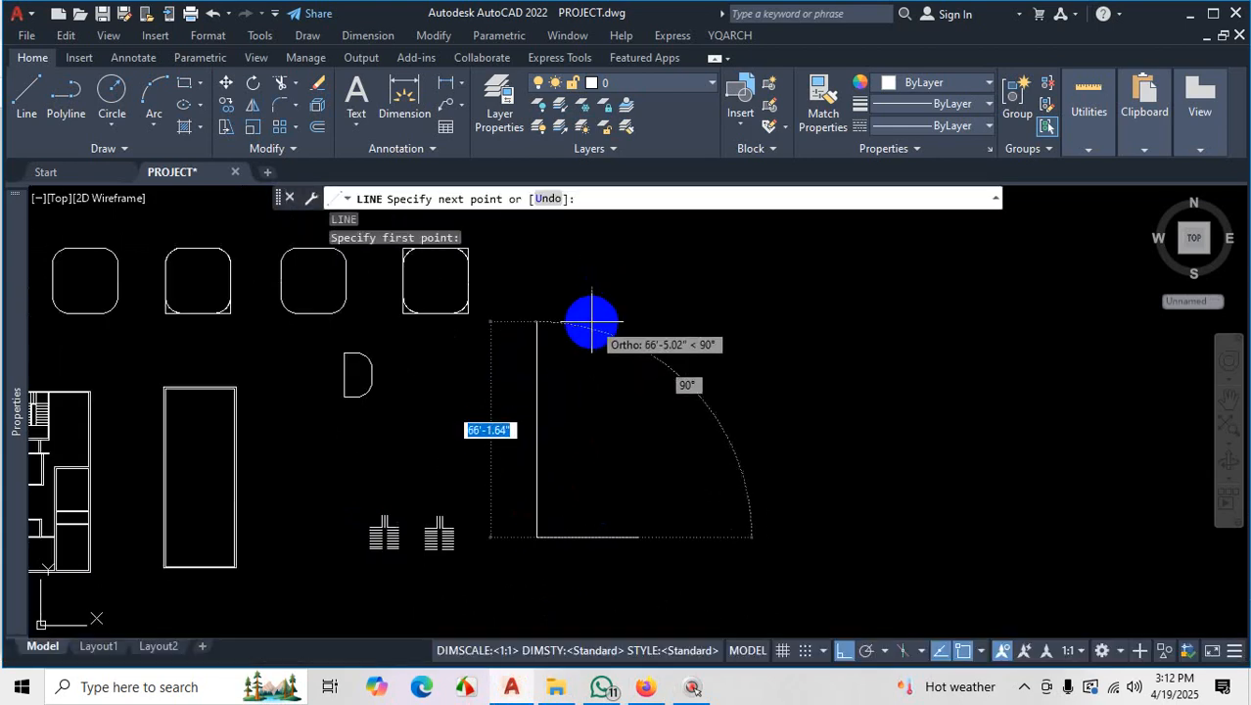
left_click(584, 331)
key("Escape")
scroll(554, 528, "up", 4)
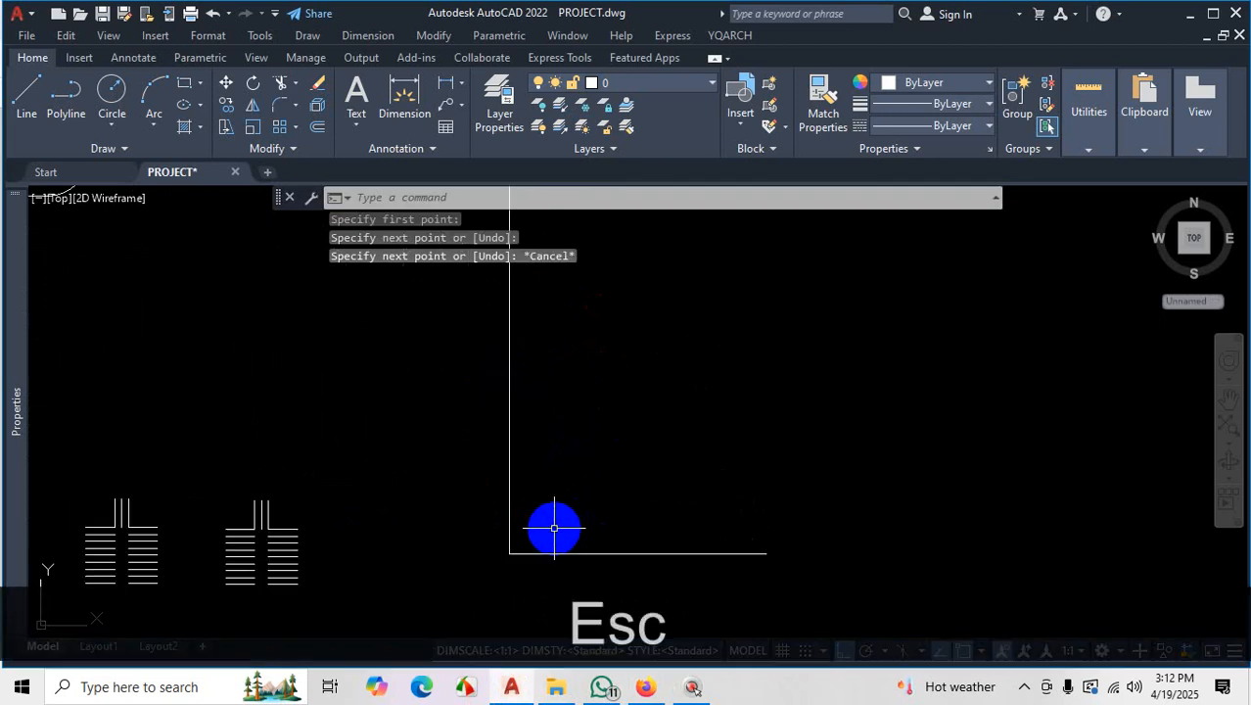
Offset the vertical line 2'4" to its right in AutoCAD, checking the left setback on the floor plan in the Firefox PDF
type("o")
key("Return")
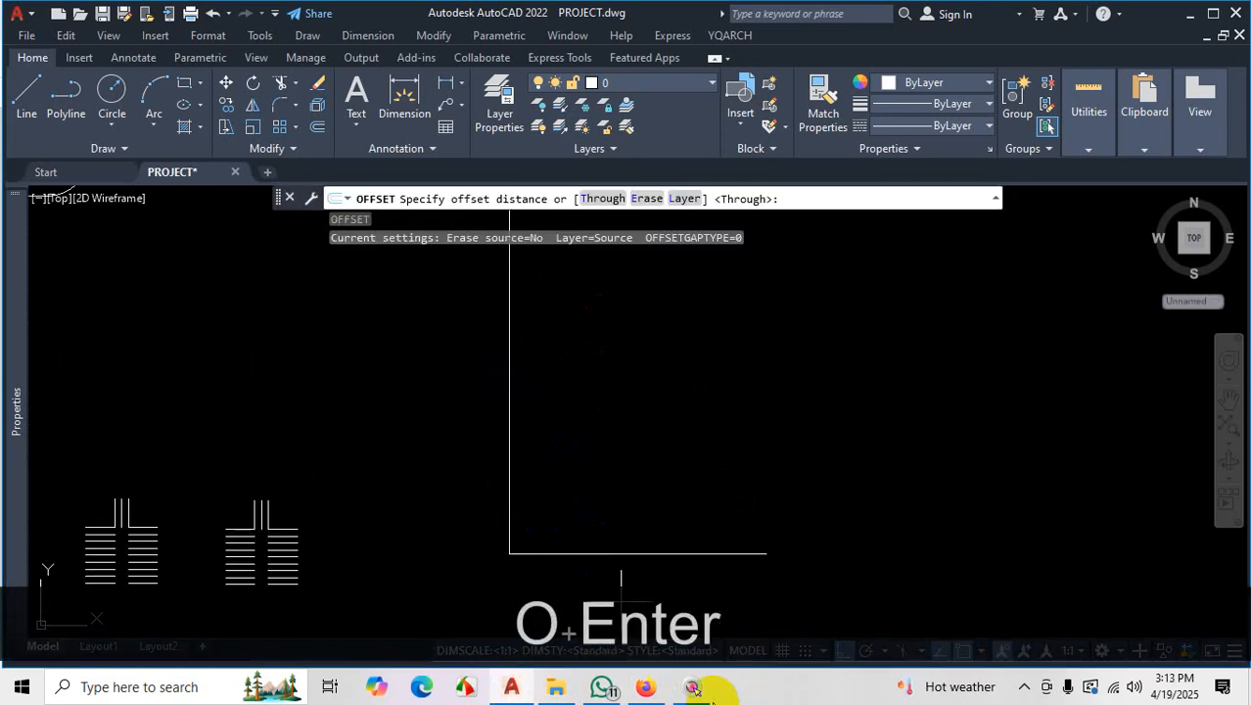
left_click(660, 692)
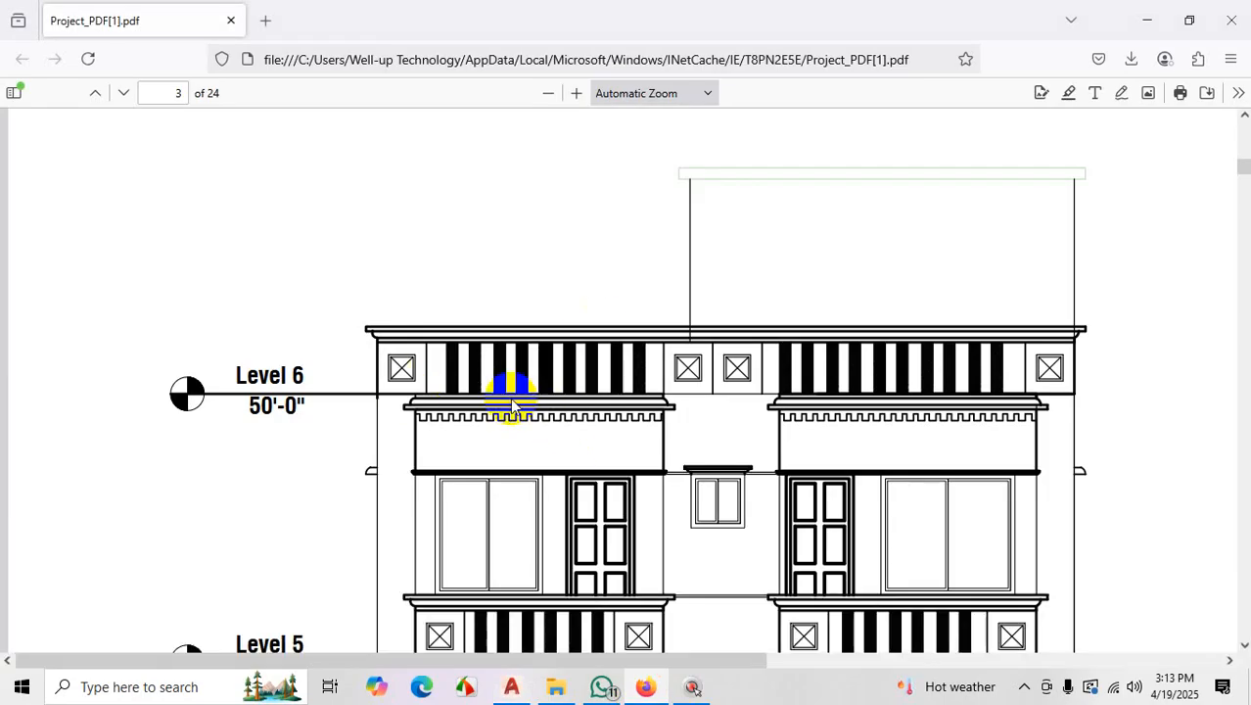
scroll(513, 396, "up", 5)
scroll(519, 402, "up", 10)
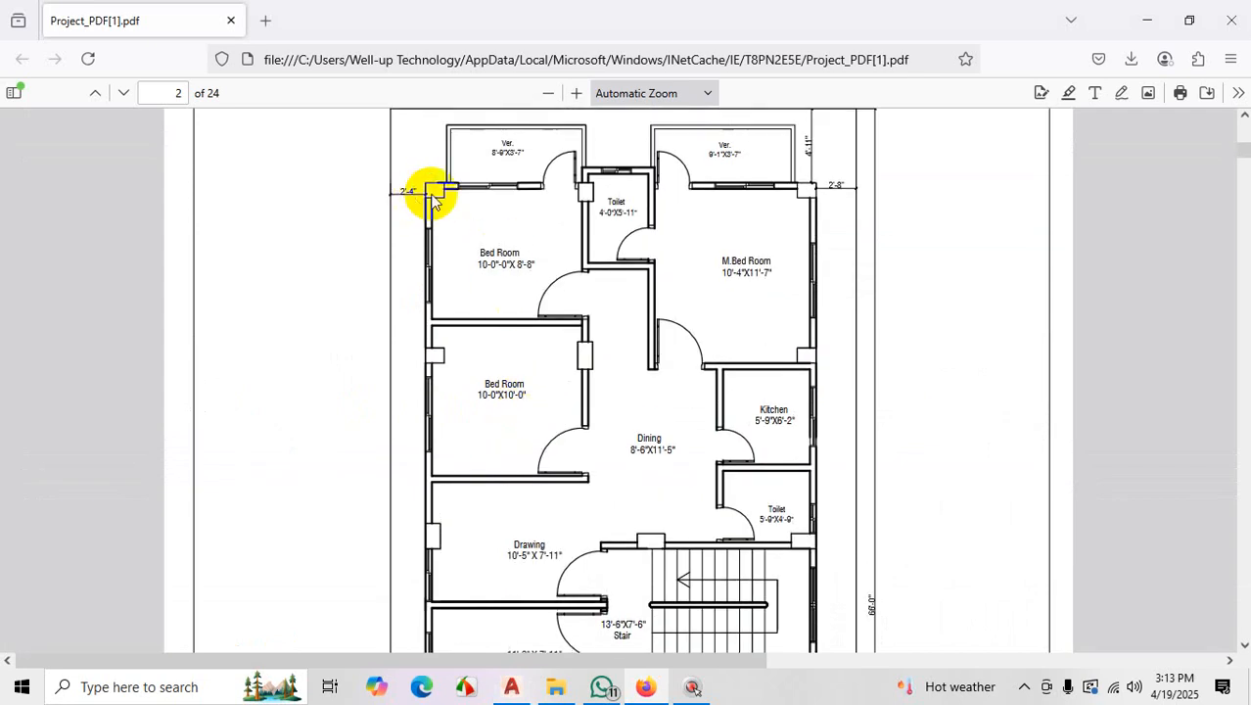
left_click(511, 687)
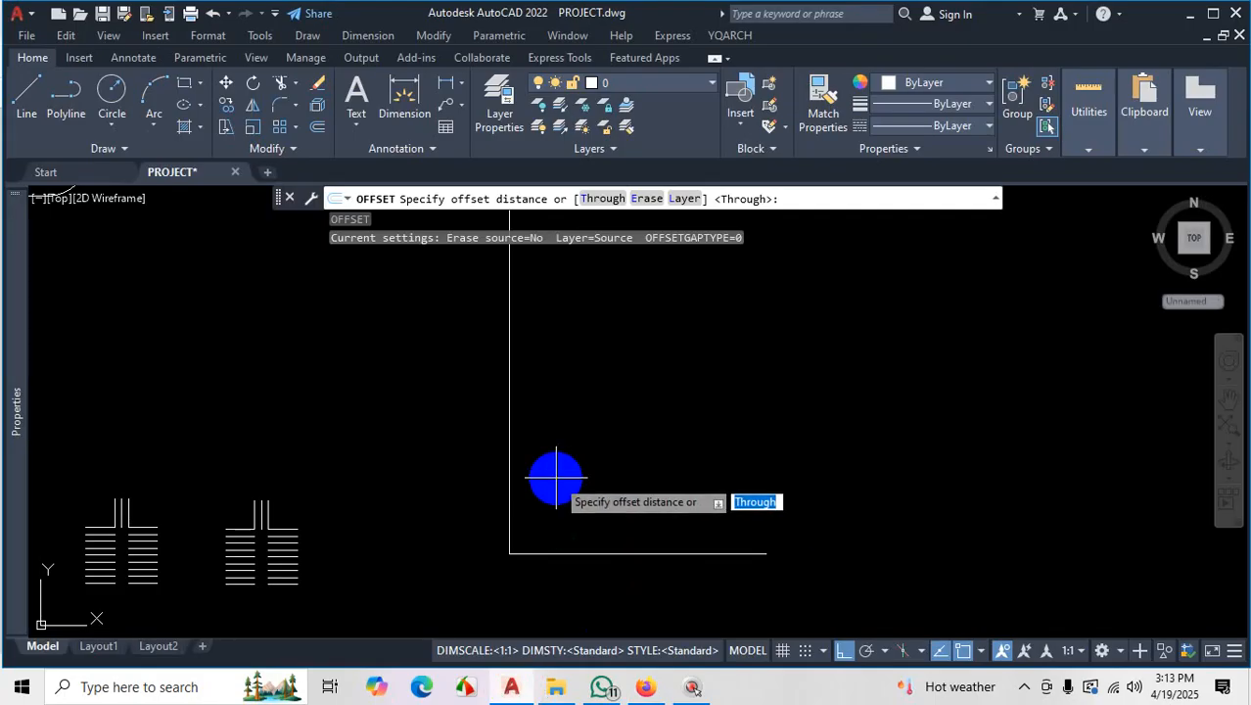
type("2'4")
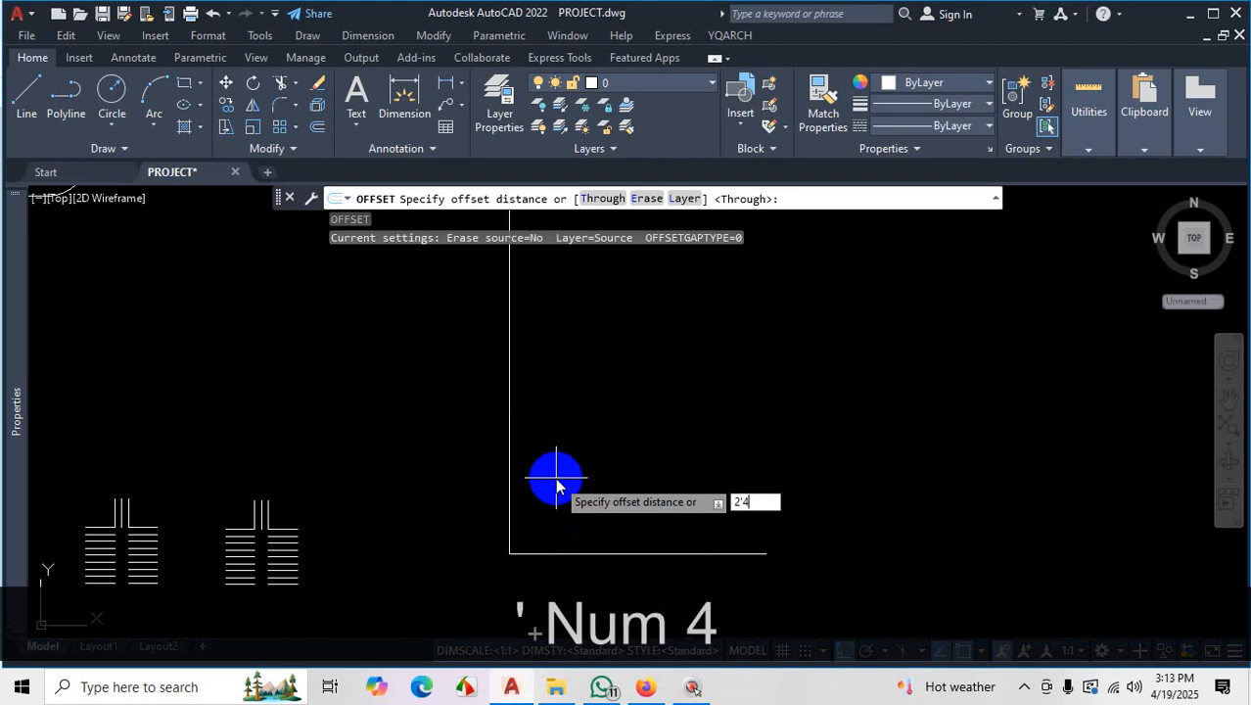
key("Return")
left_click(510, 436)
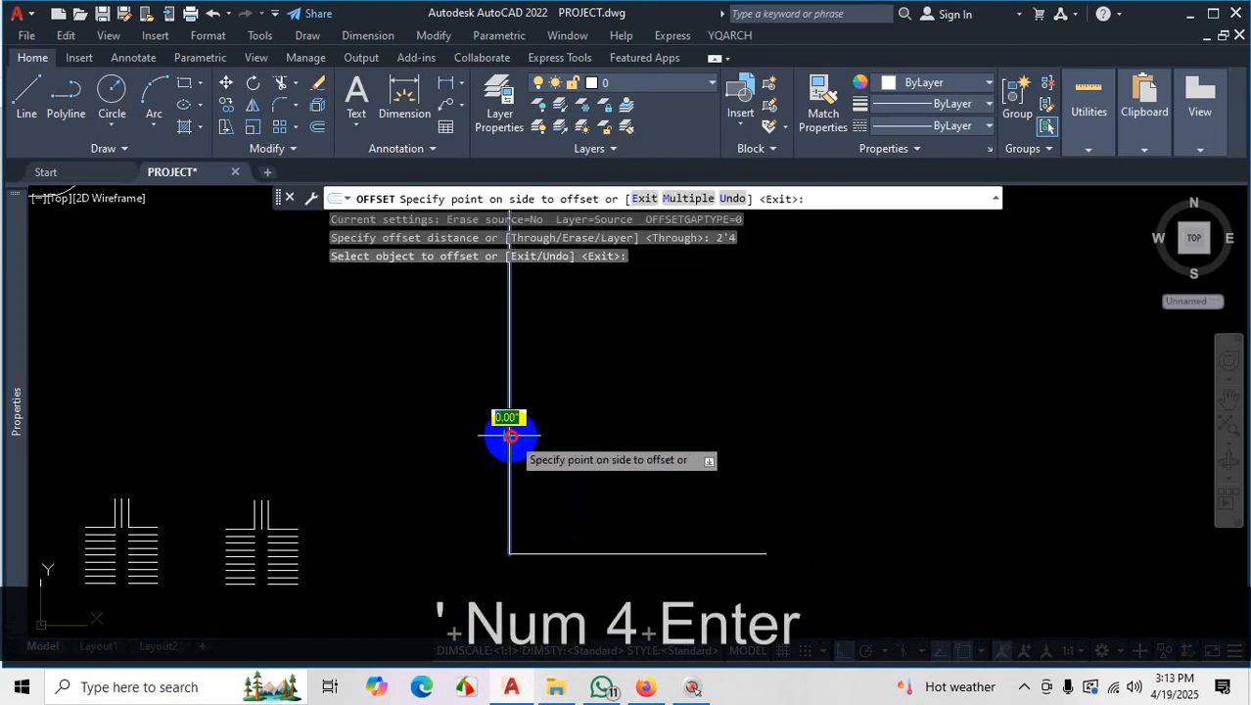
left_click(566, 426)
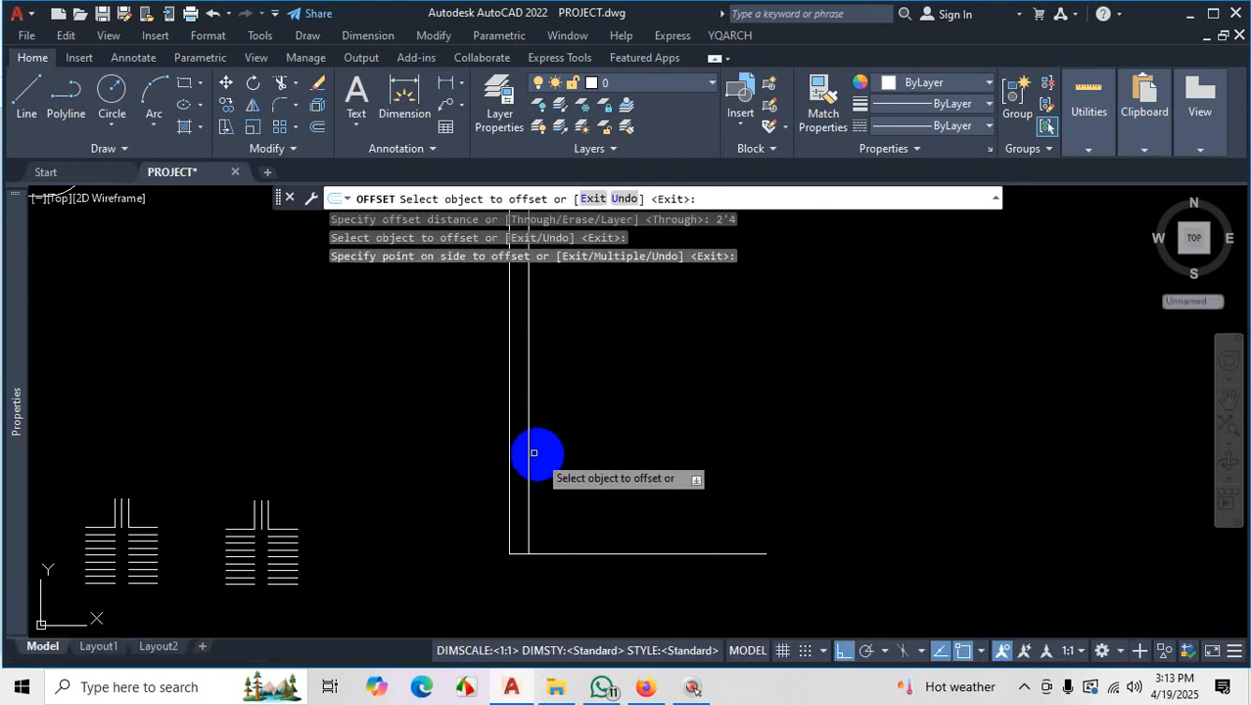
Offset the setback line 5" to its right and the bottom horizontal line 5" upward to form the outer wall thickness
left_click(529, 440)
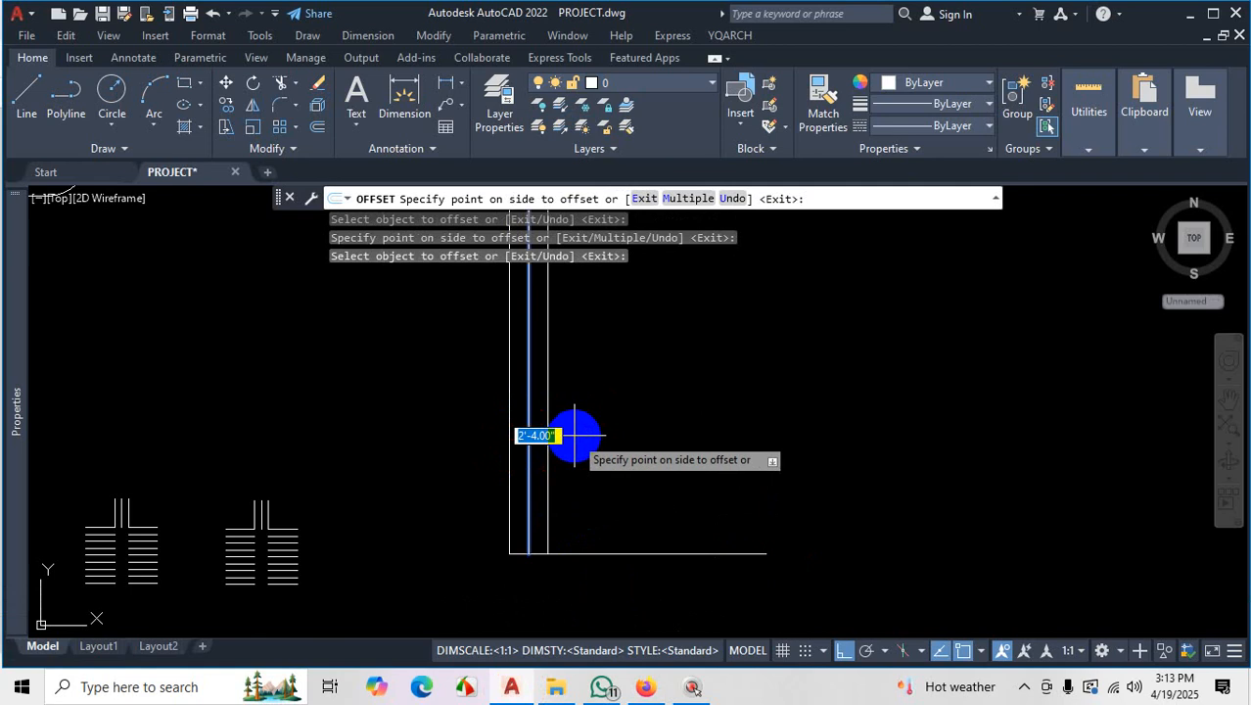
type("5")
key("Return")
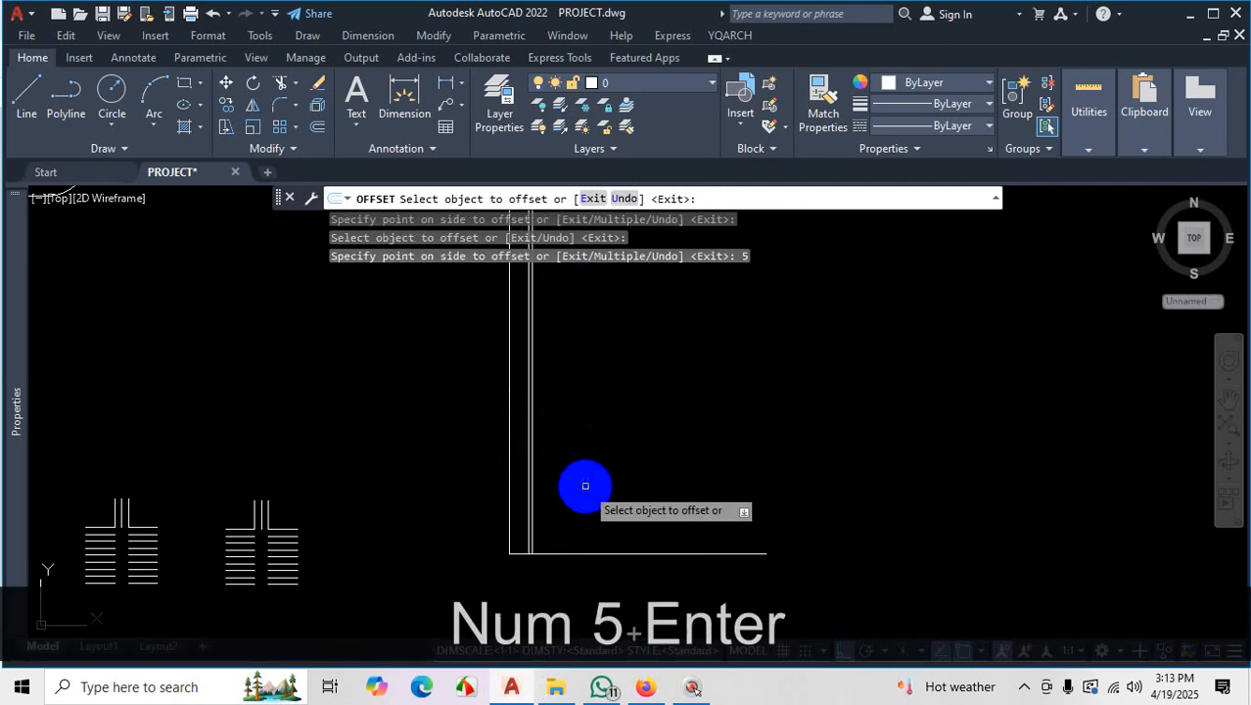
left_click(604, 551)
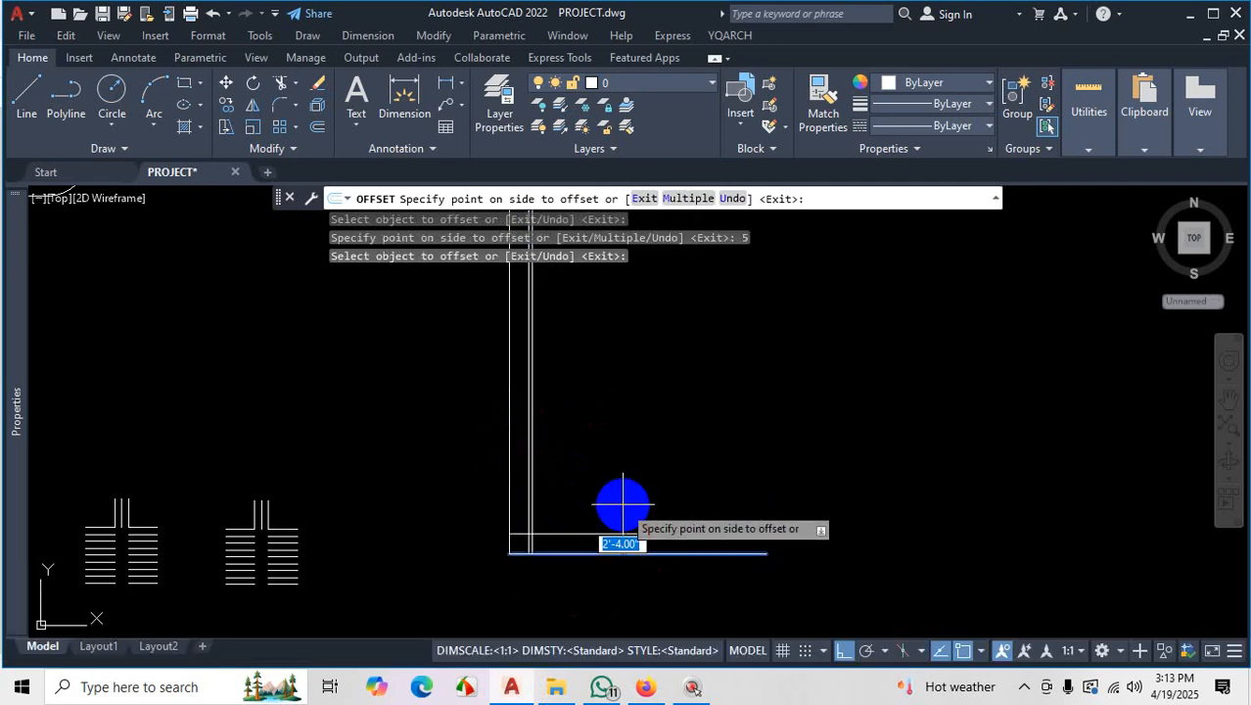
left_click(511, 564)
scroll(511, 567, "up", 3)
key("Escape")
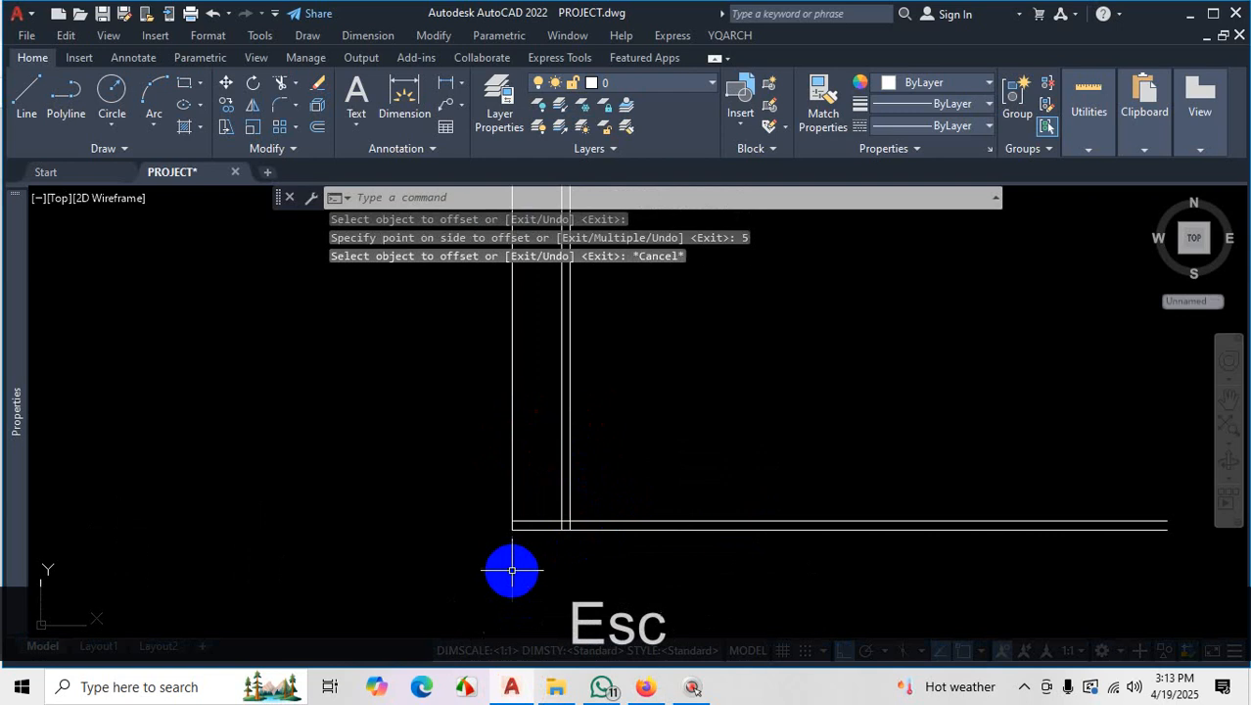
Trim the upper bottom-wall line so that it ends at the inner face of the left wall
type("tr")
key("space")
left_click(548, 520)
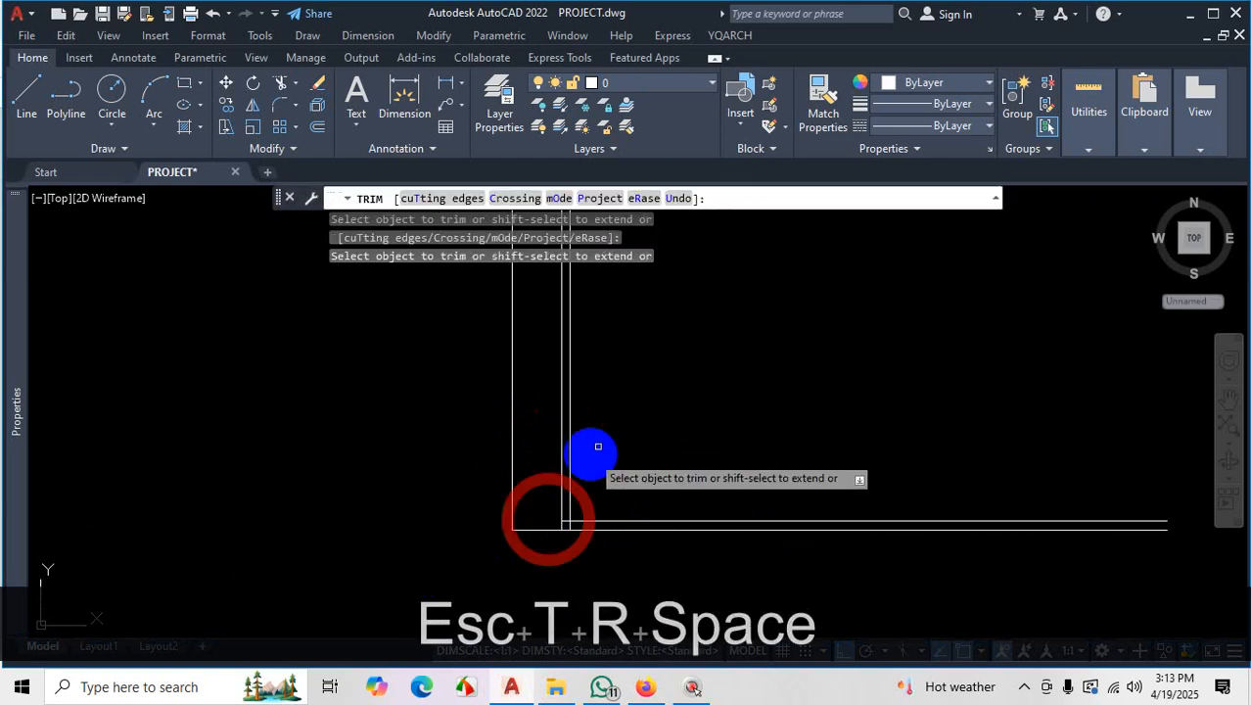
scroll(581, 518, "up", 4)
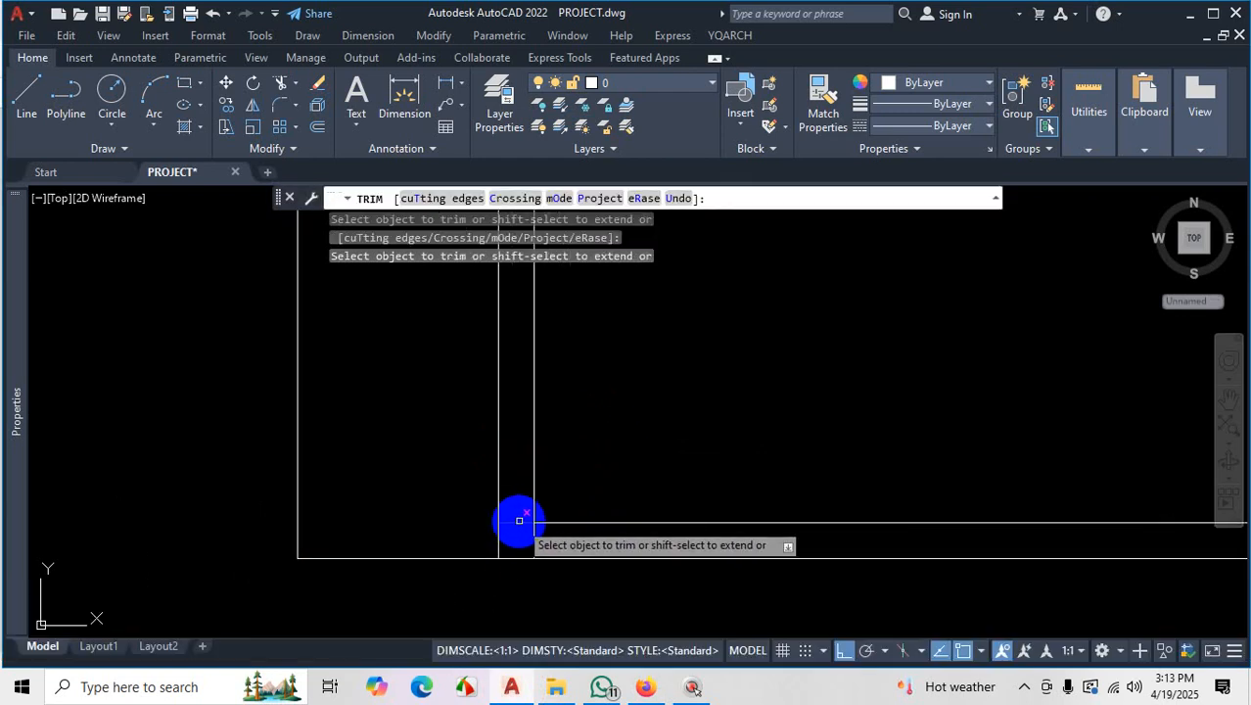
left_click(518, 520)
scroll(567, 509, "down", 6)
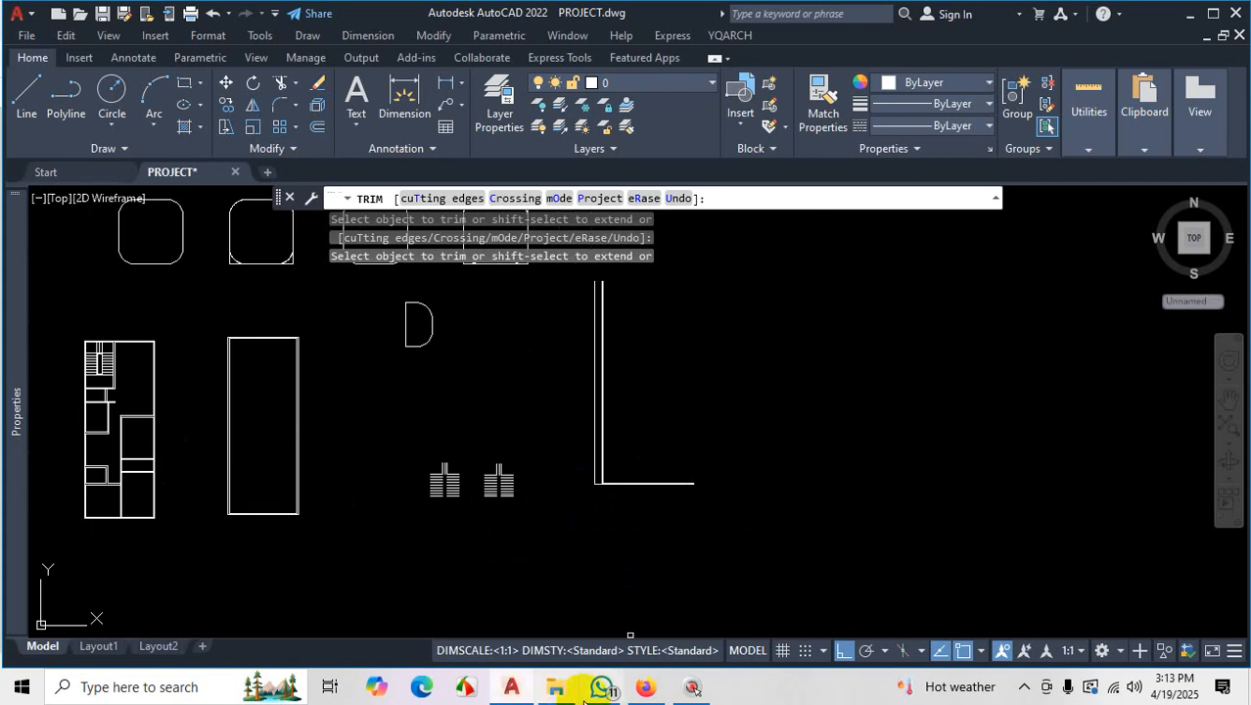
Check the south end of the floor plan in the Firefox PDF and trim the excess line ends at the lower-left wall corner in AutoCAD
left_click(645, 686)
scroll(625, 496, "down", 5)
scroll(577, 389, "up", 3)
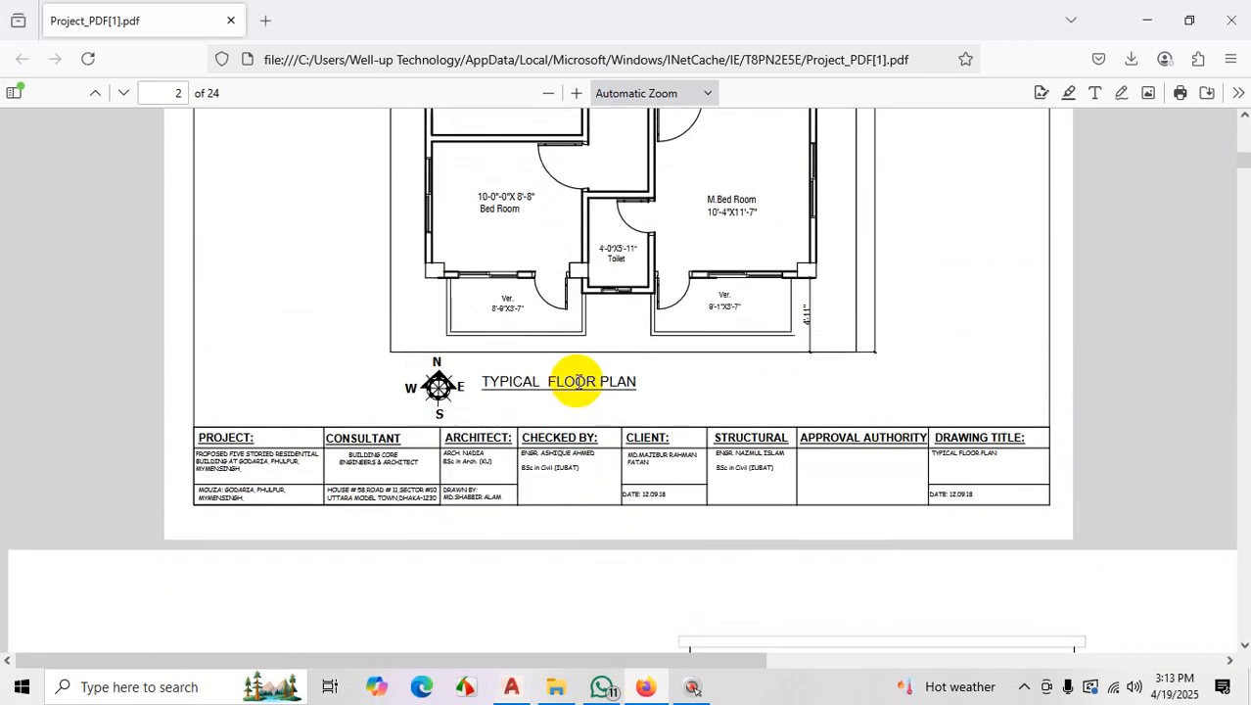
scroll(773, 355, "up", 2)
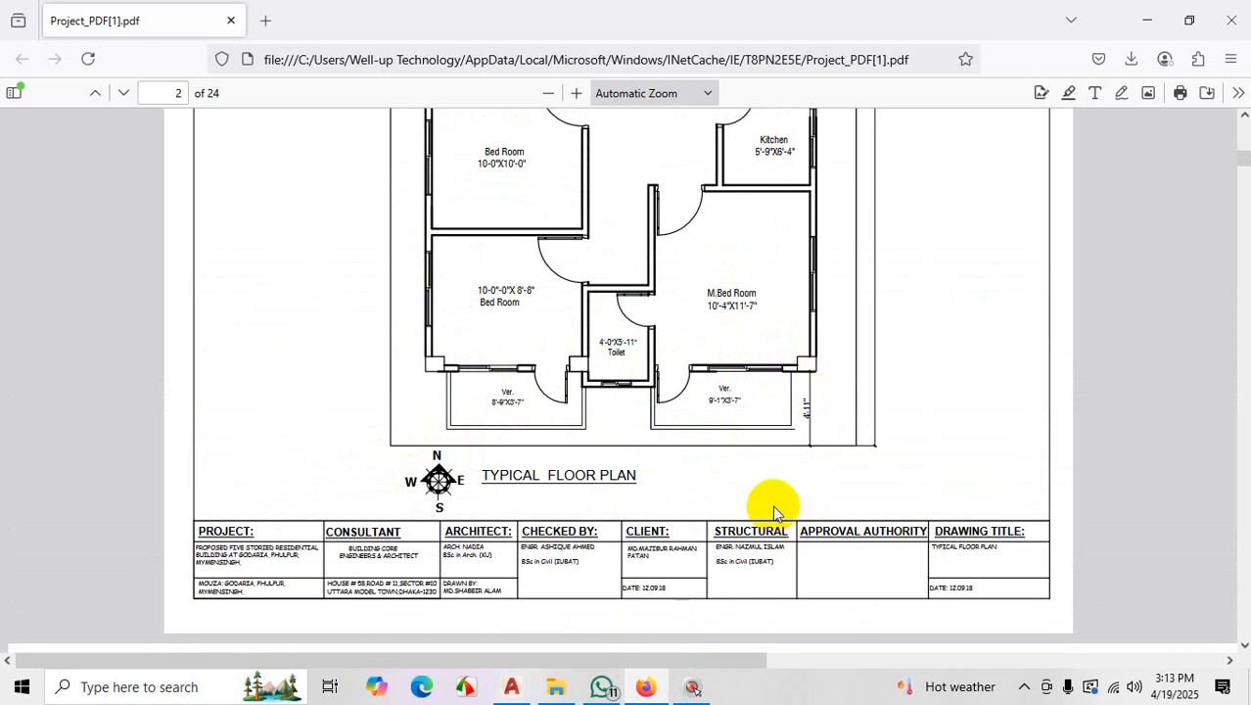
left_click(496, 690)
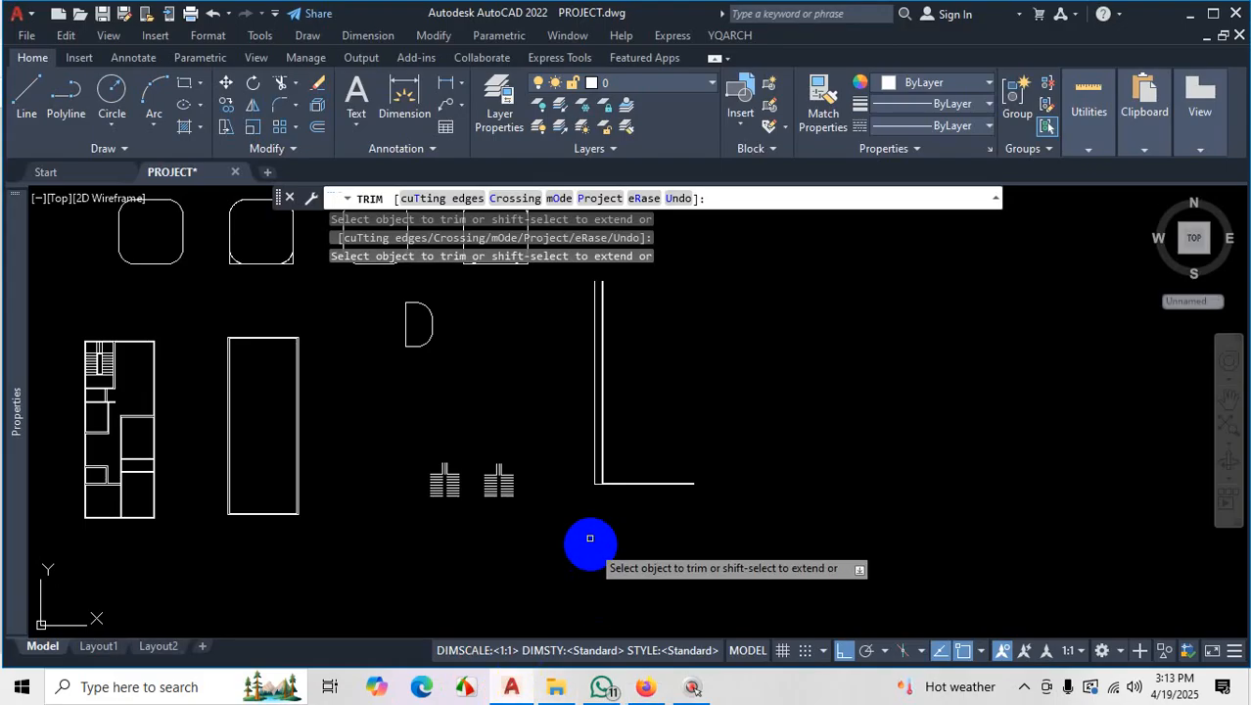
scroll(588, 529, "up", 5)
scroll(521, 499, "up", 3)
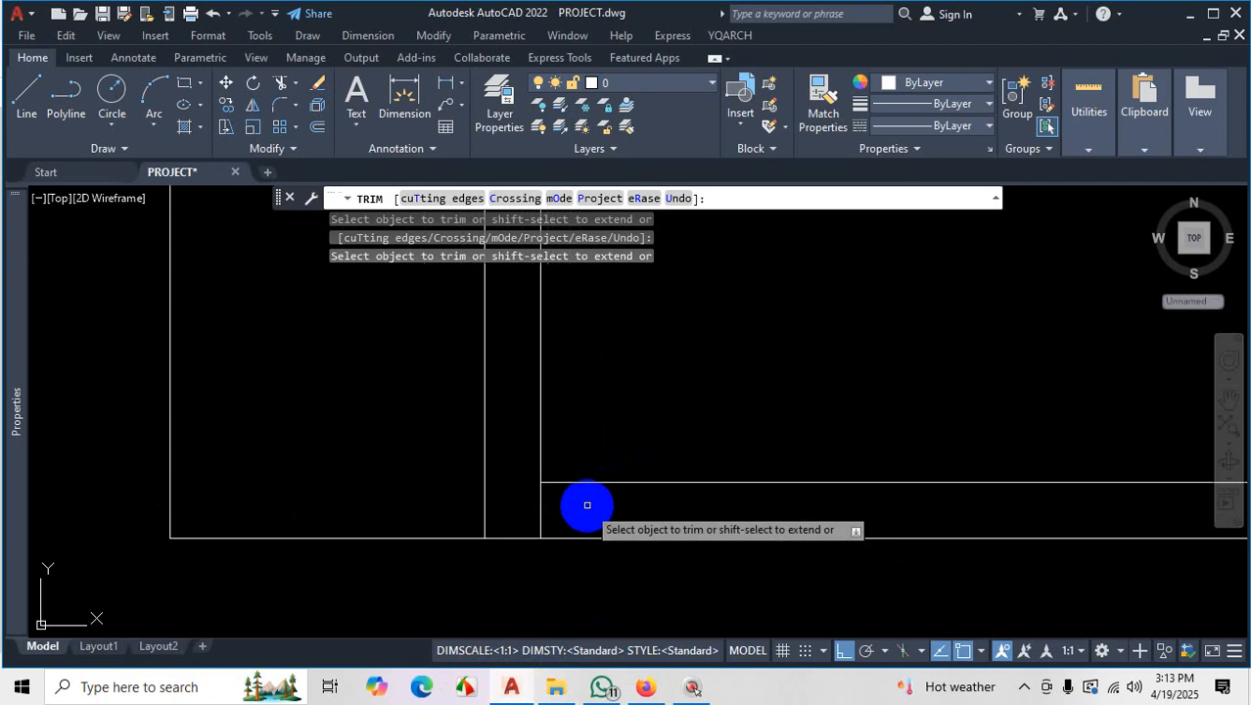
left_click(536, 502)
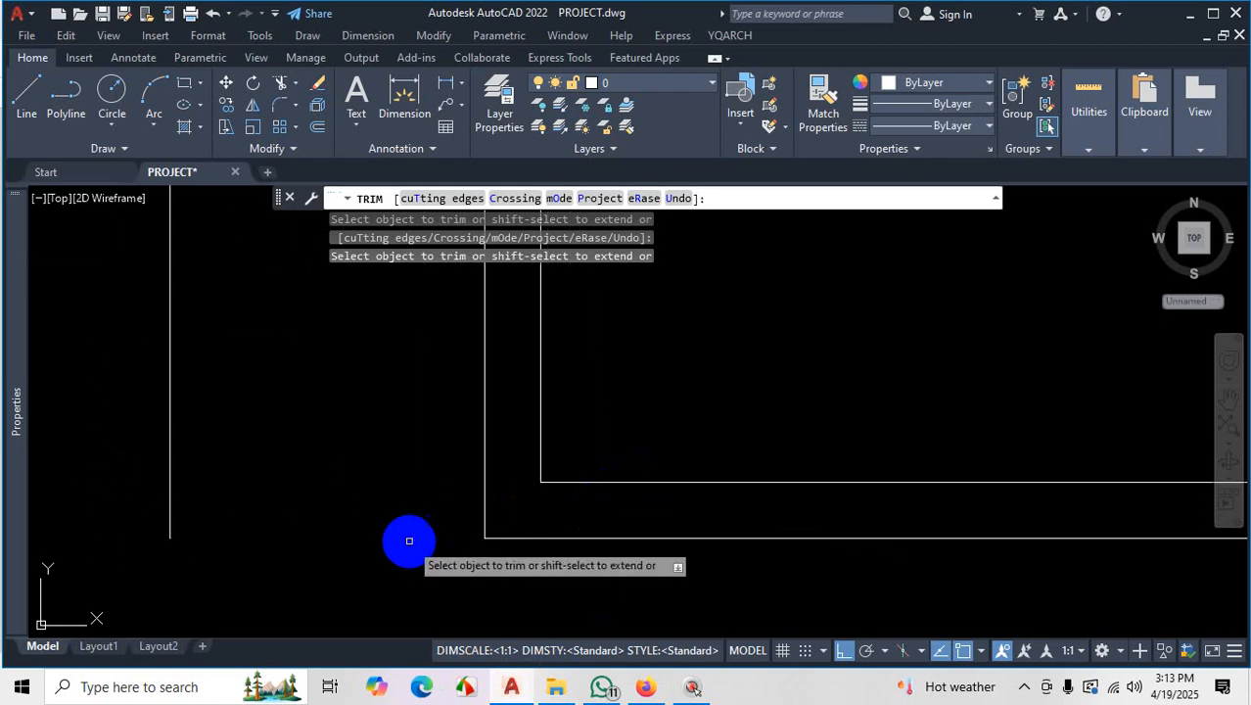
scroll(481, 577, "down", 4)
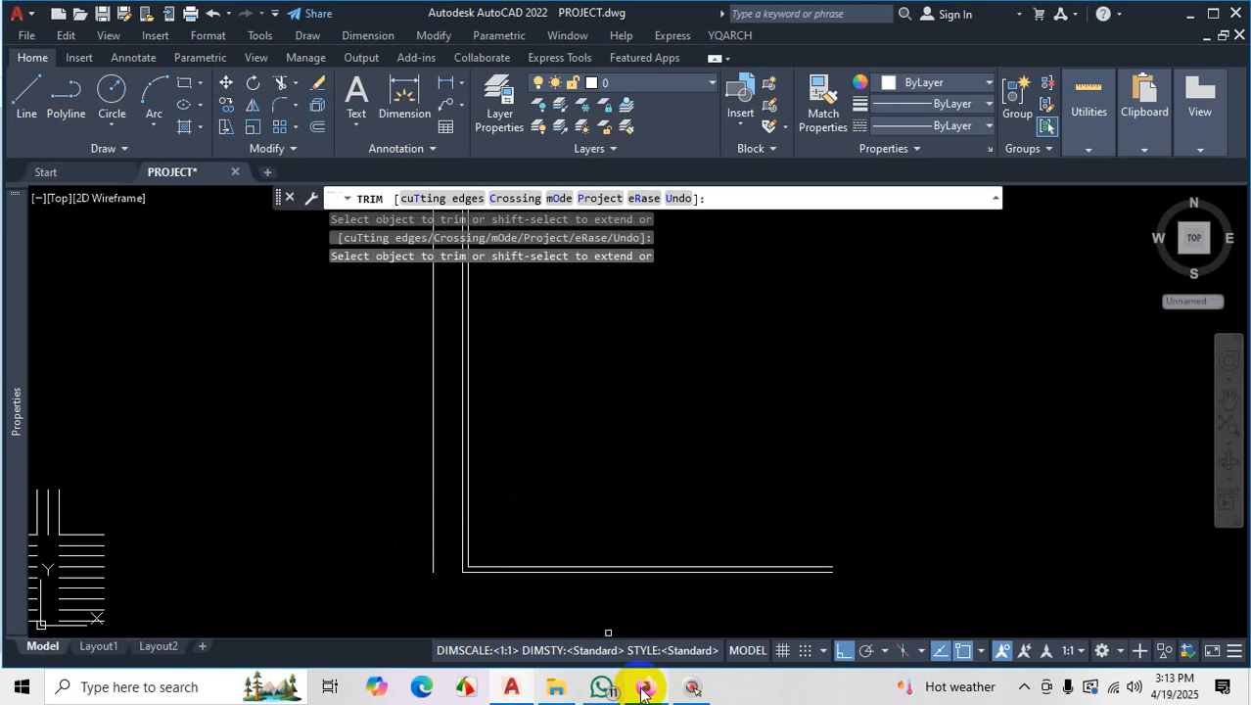
scroll(659, 482, "down", 2)
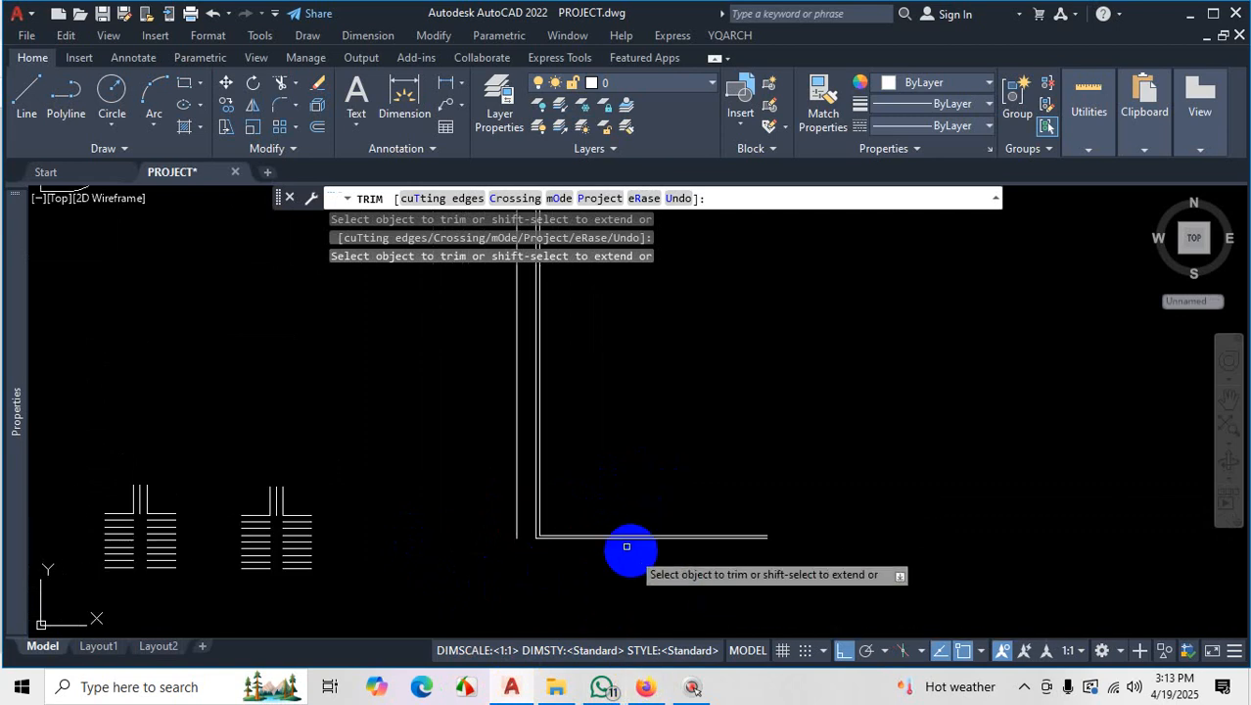
scroll(627, 547, "up", 4)
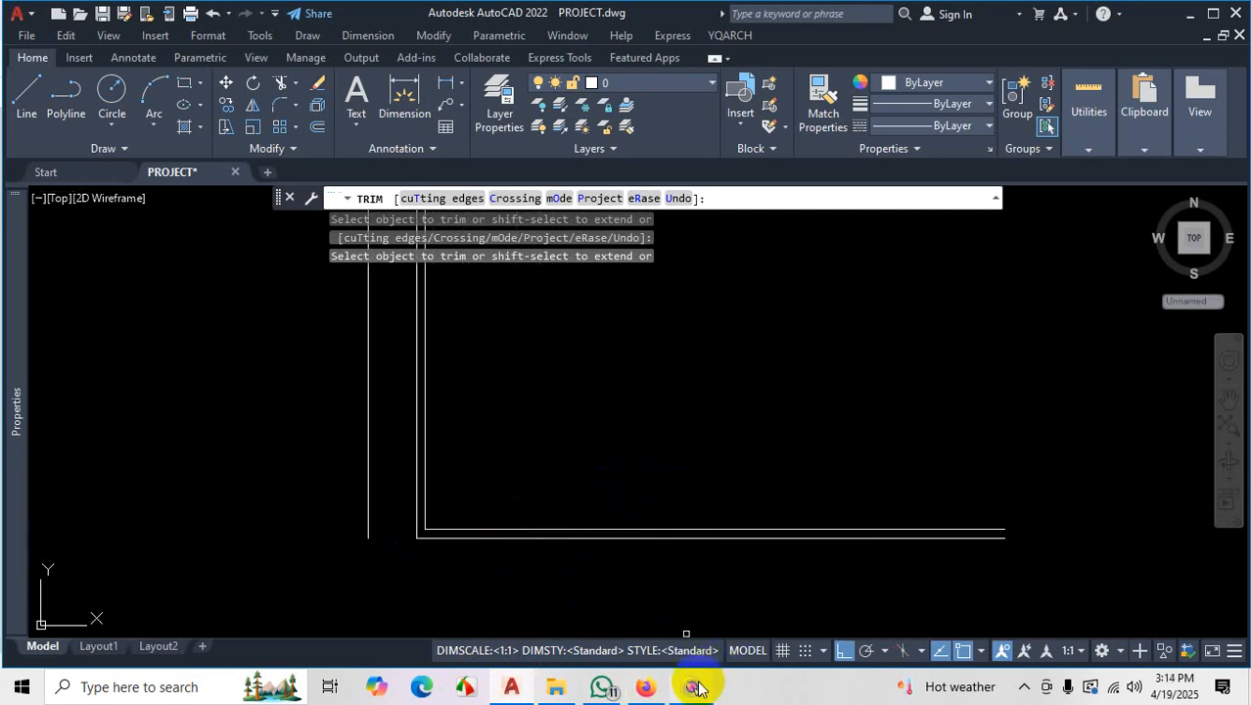
scroll(636, 592, "down", 3)
scroll(548, 465, "down", 1)
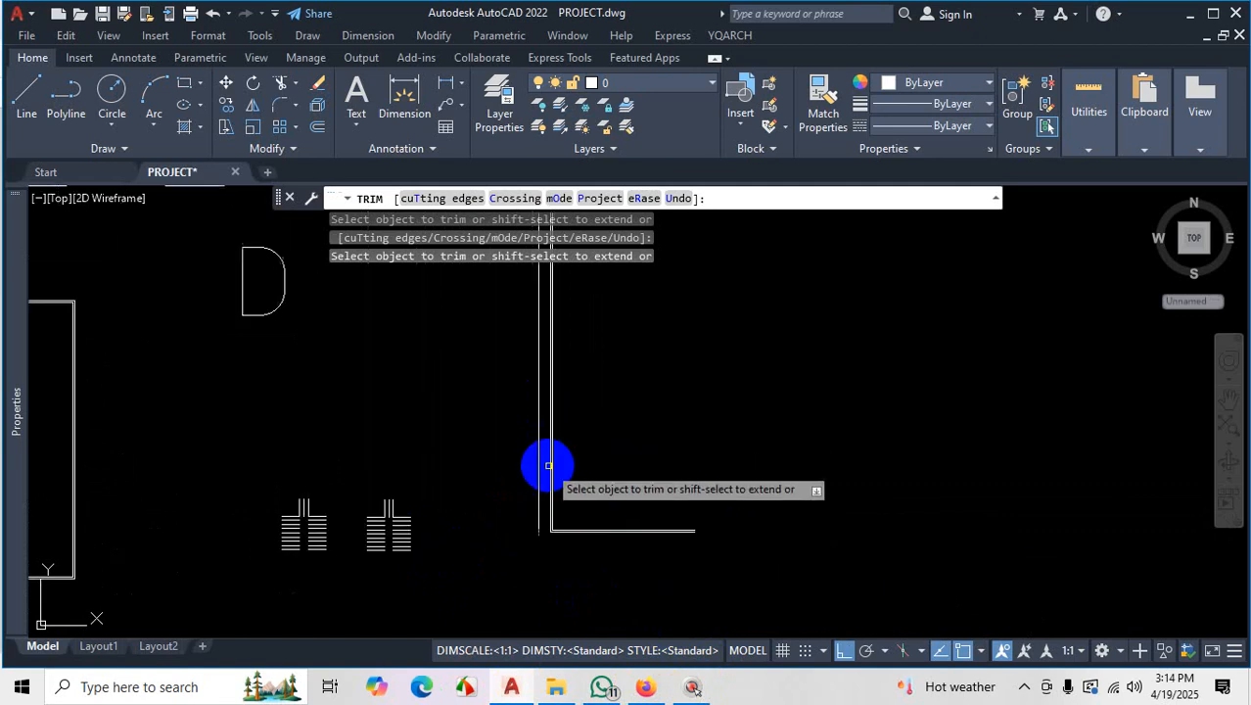
scroll(572, 505, "up", 2)
scroll(563, 553, "down", 2)
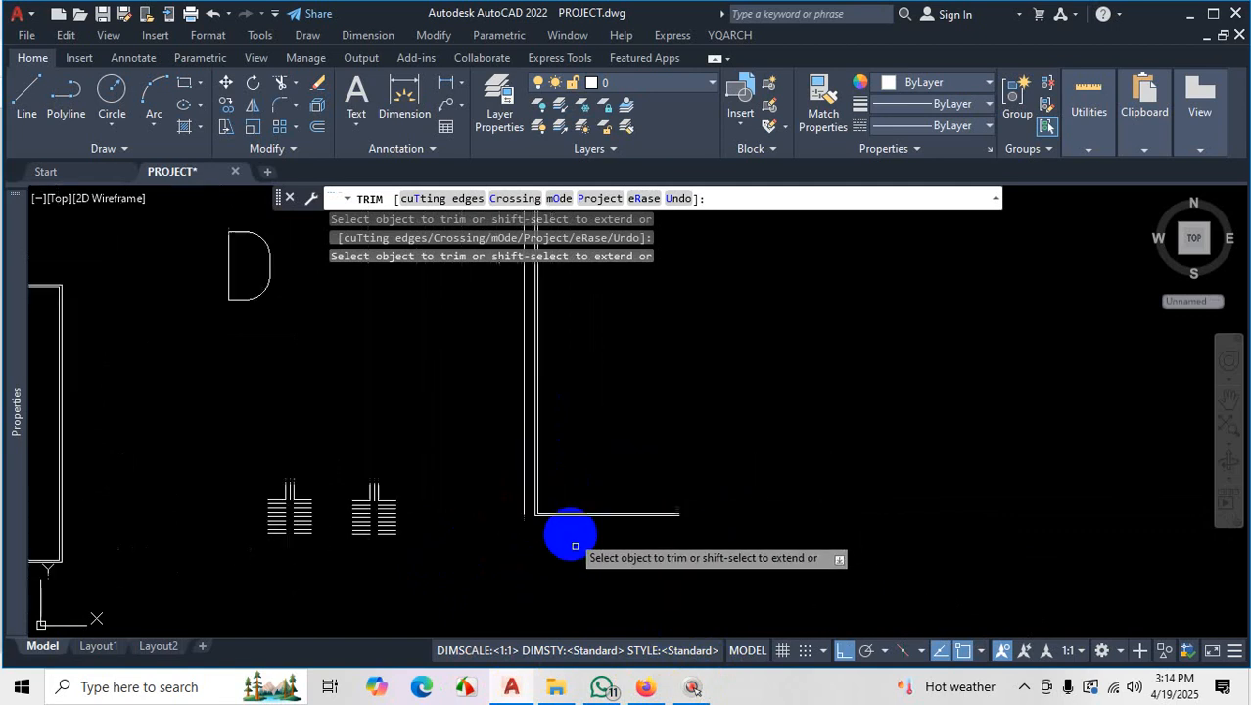
scroll(609, 539, "up", 4)
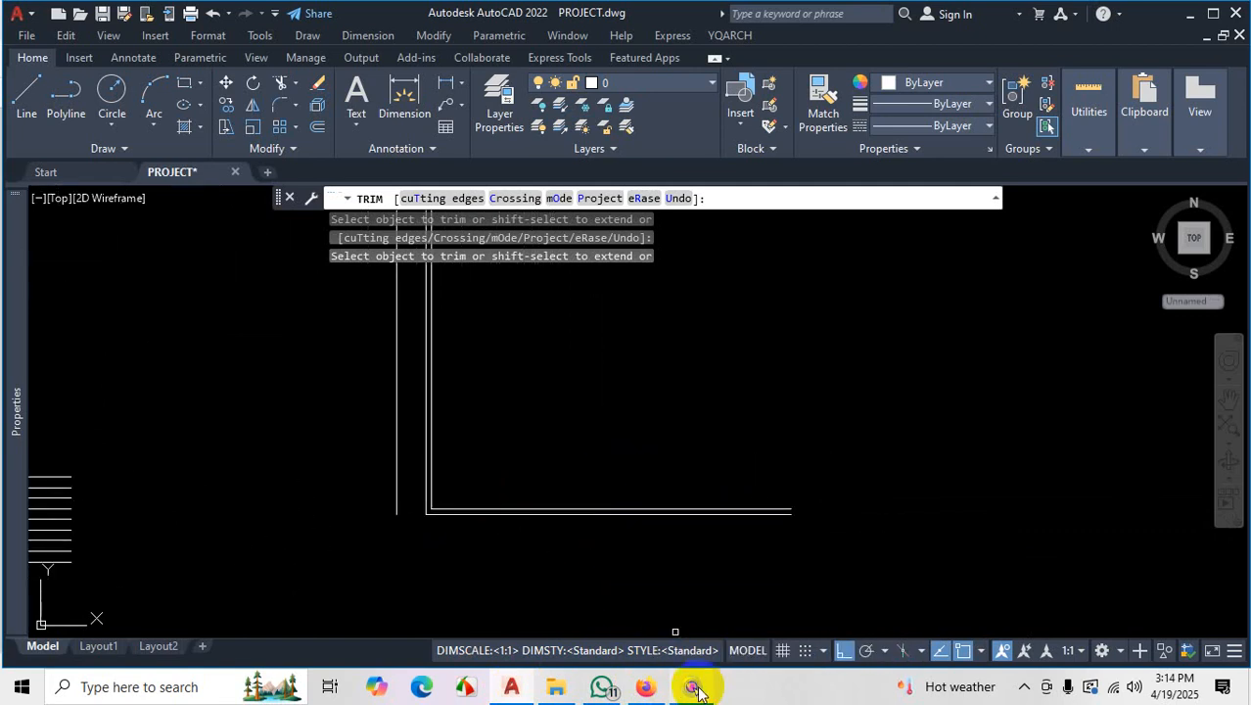
End trimming and examine the widths of the lower bedroom, toilet and master bedroom on the floor plan in the Firefox PDF
key("Escape")
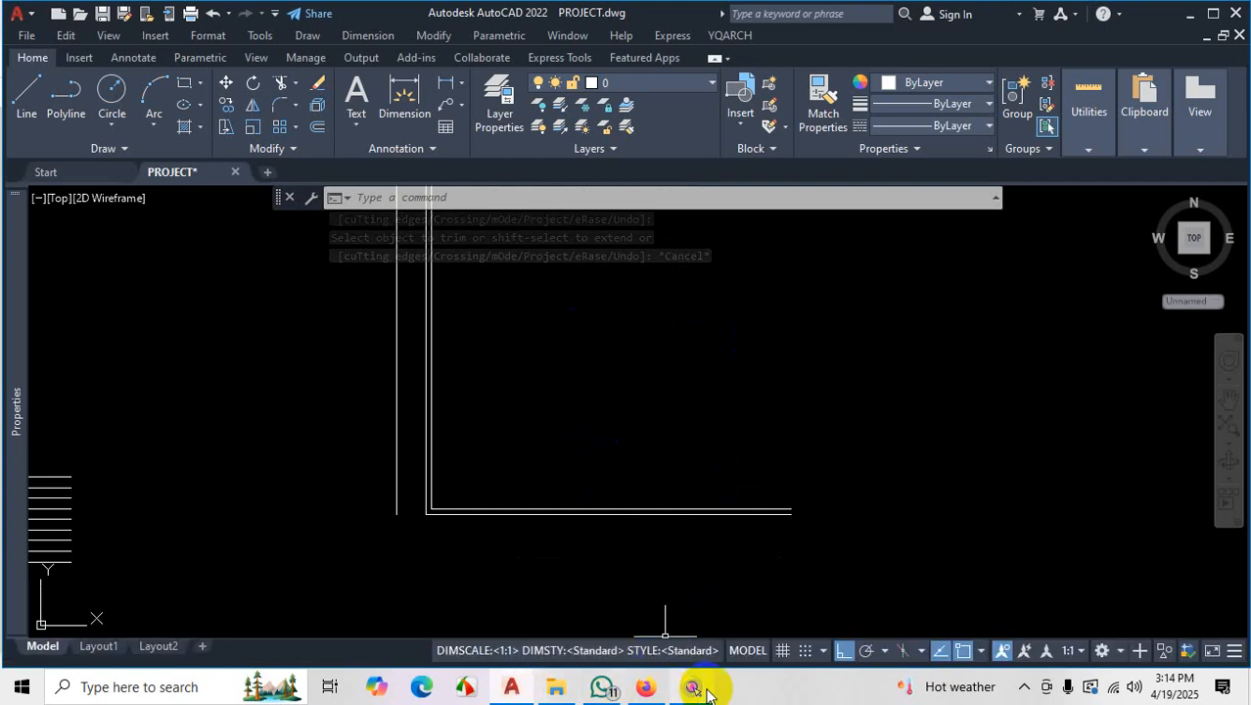
left_click(646, 685)
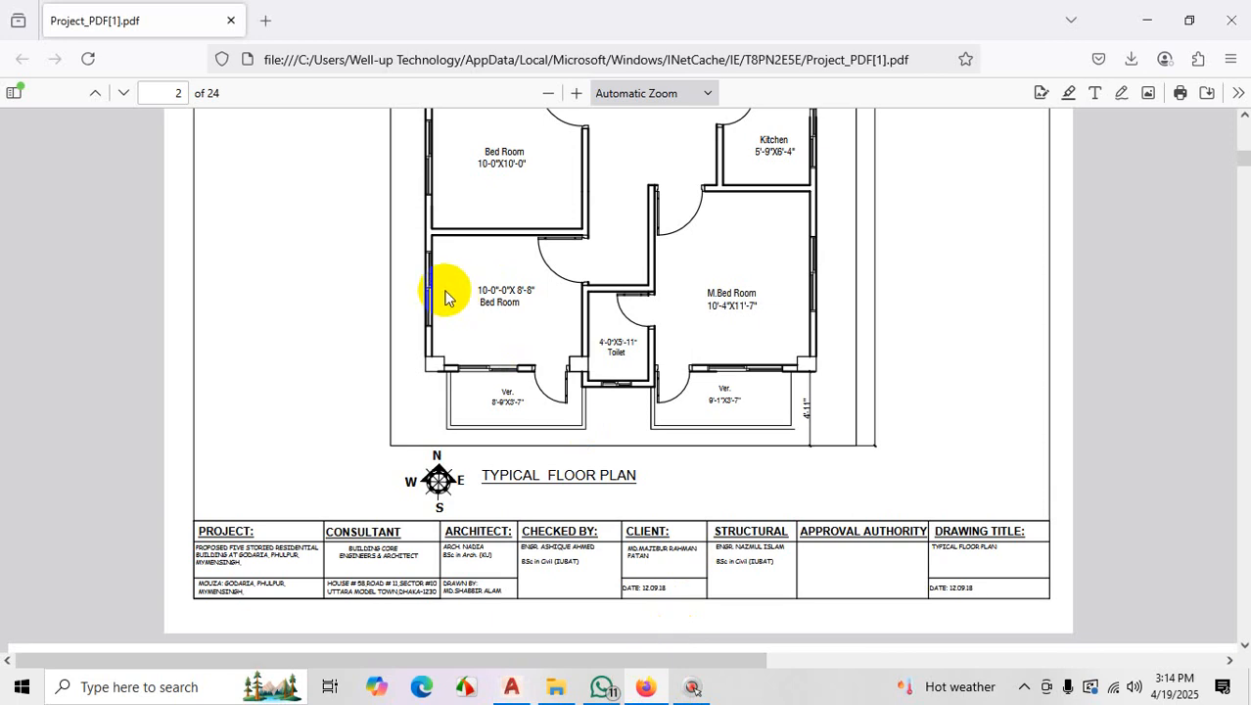
key("ctrl+1")
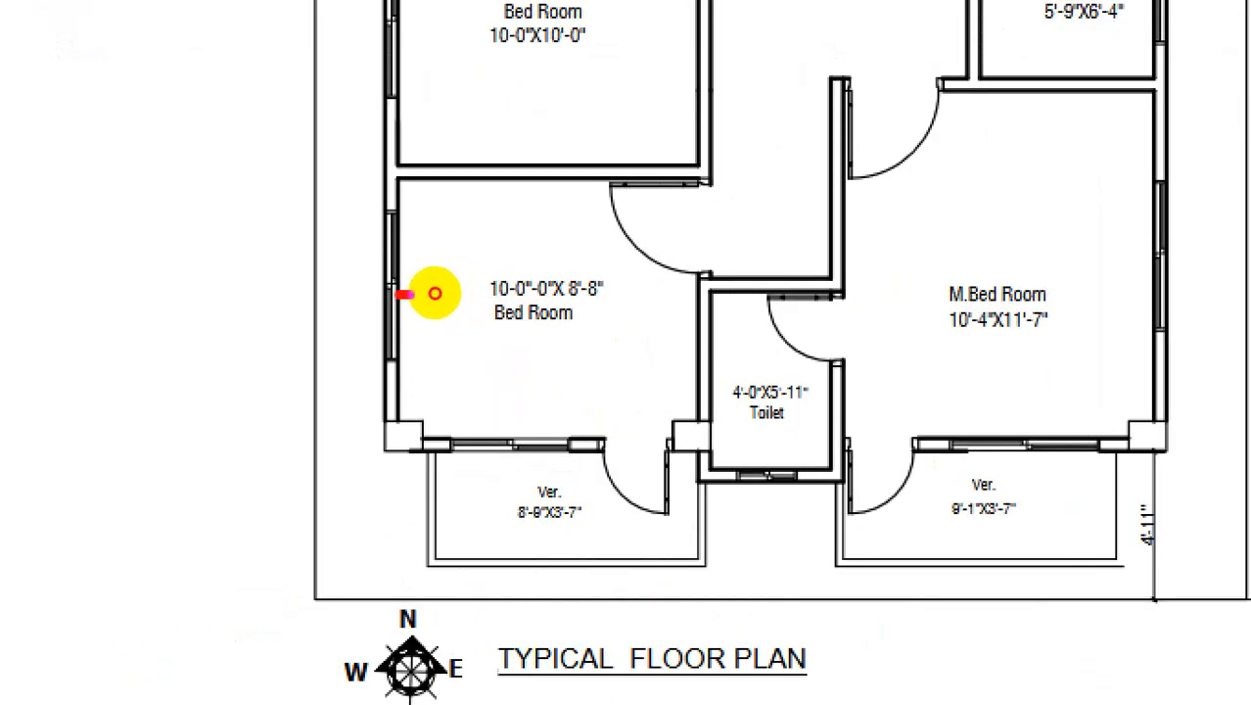
left_click_drag(435, 292, 563, 292)
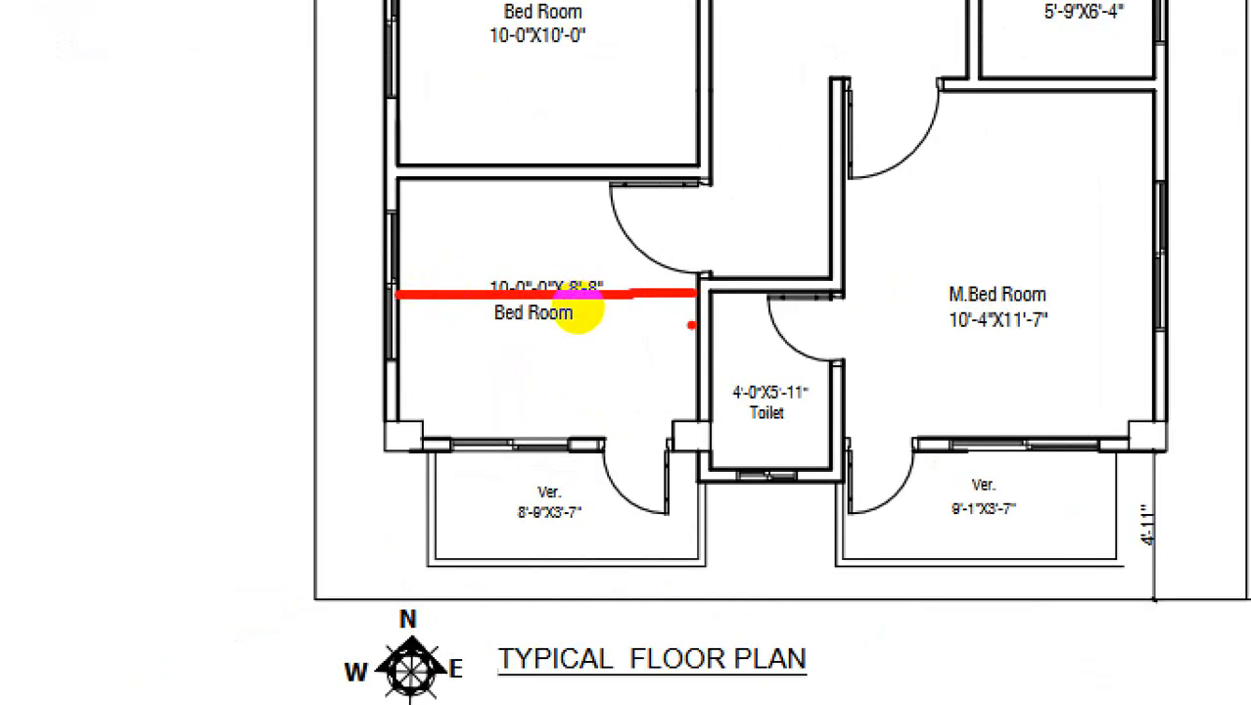
left_click_drag(473, 158, 498, 157)
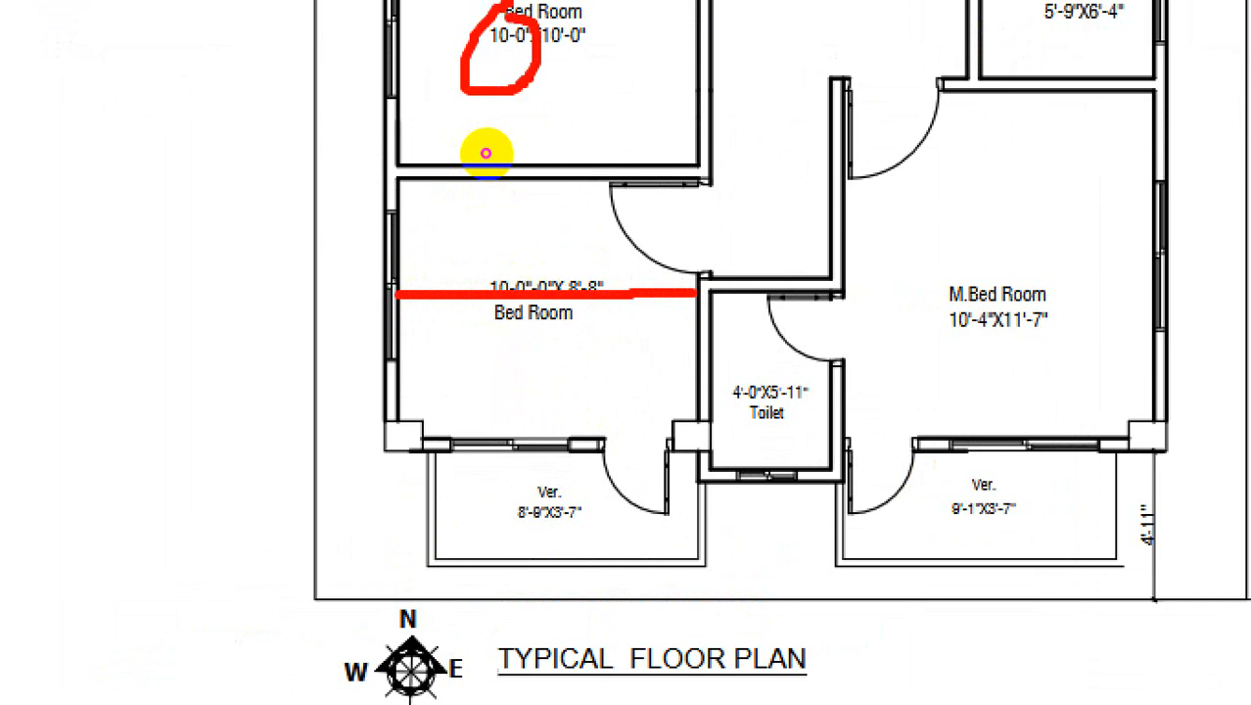
left_click_drag(711, 325, 725, 310)
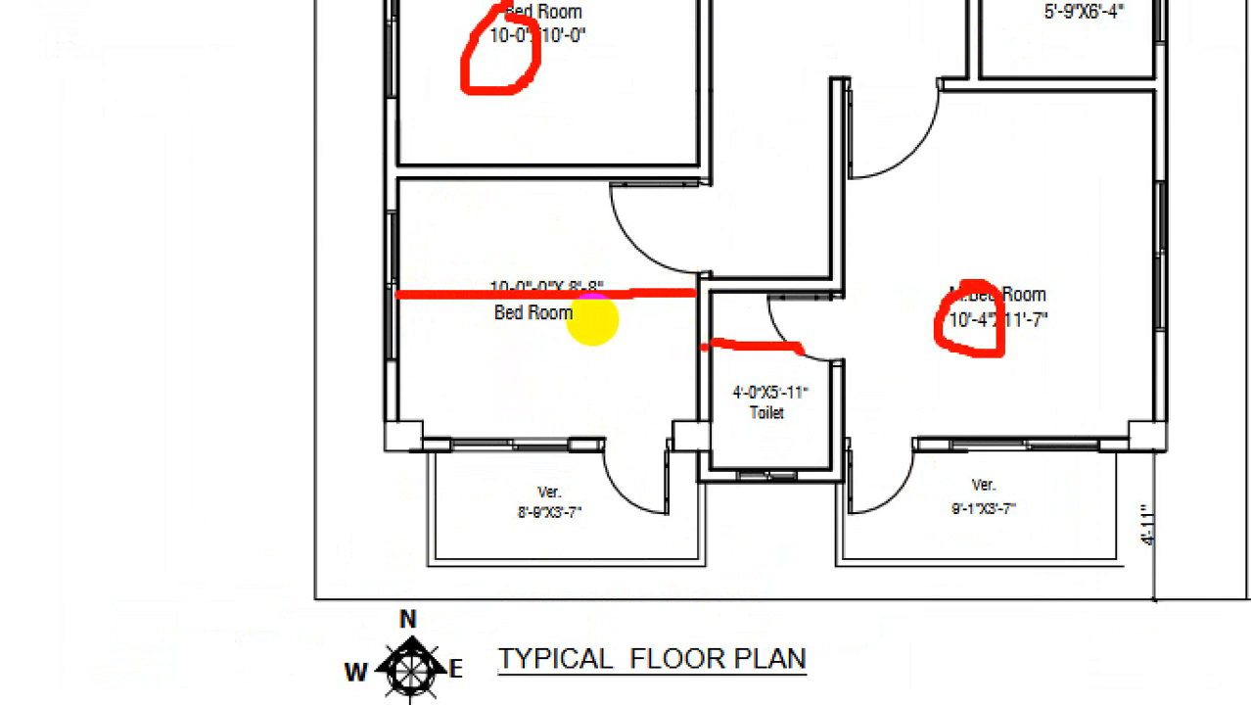
key("Escape")
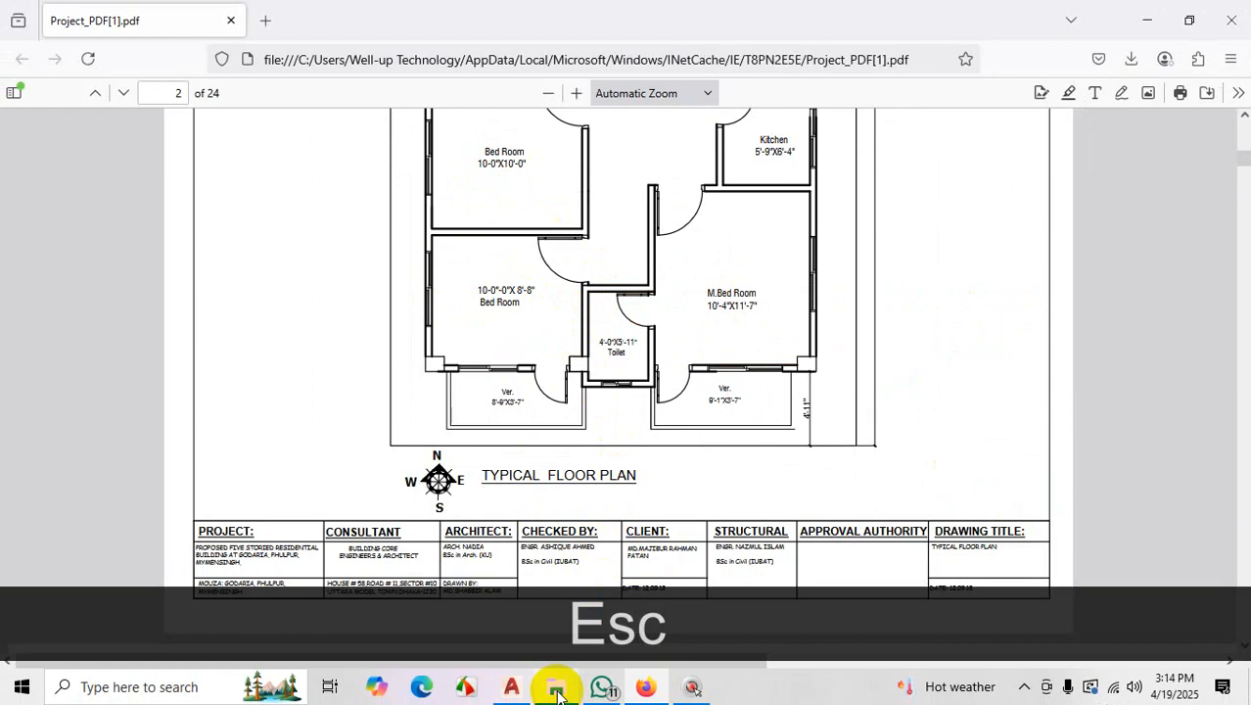
Return to AutoCAD and offset the left wall's inner line 10' to the right with the Through option for the bedroom width
left_click(509, 688)
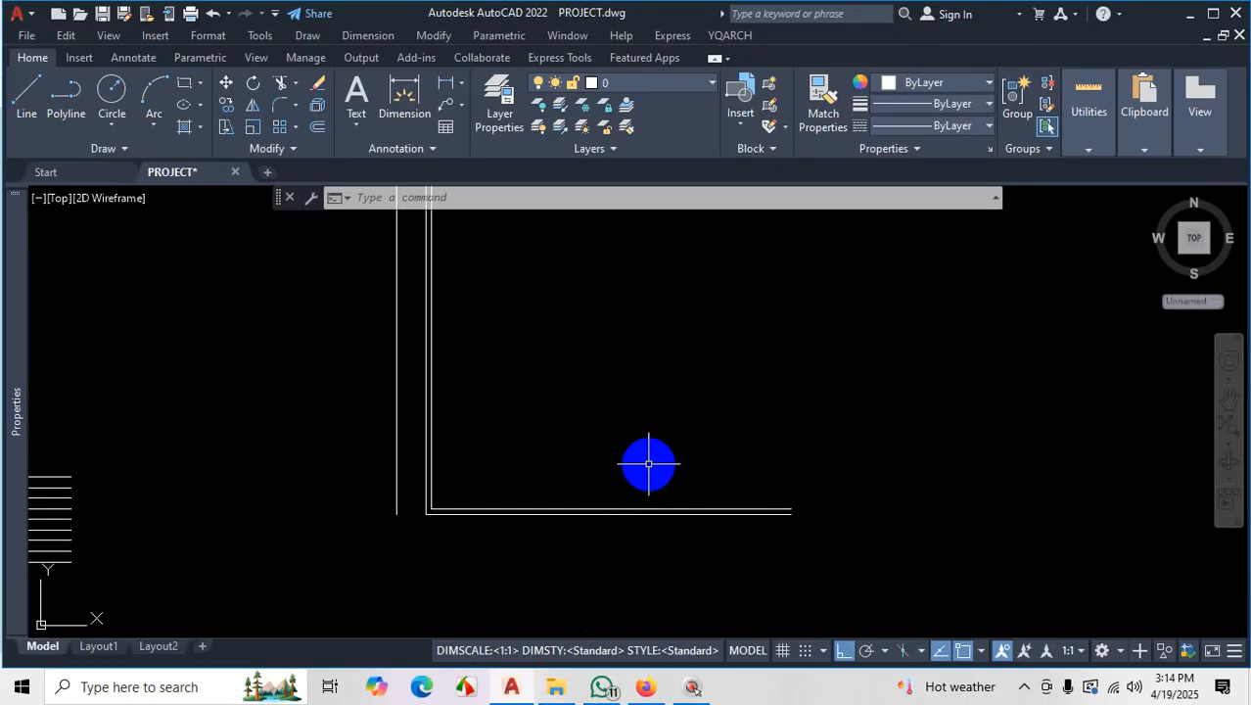
type("o")
key("Return")
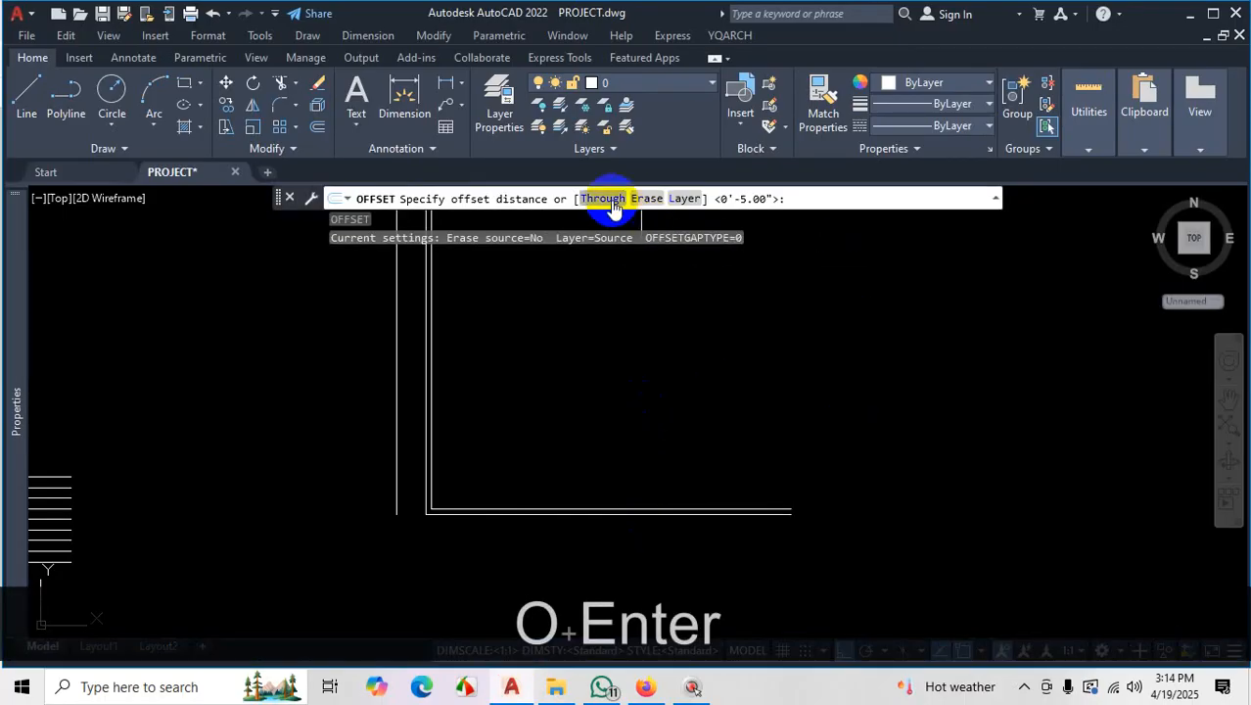
left_click(603, 199)
scroll(431, 421, "up", 3)
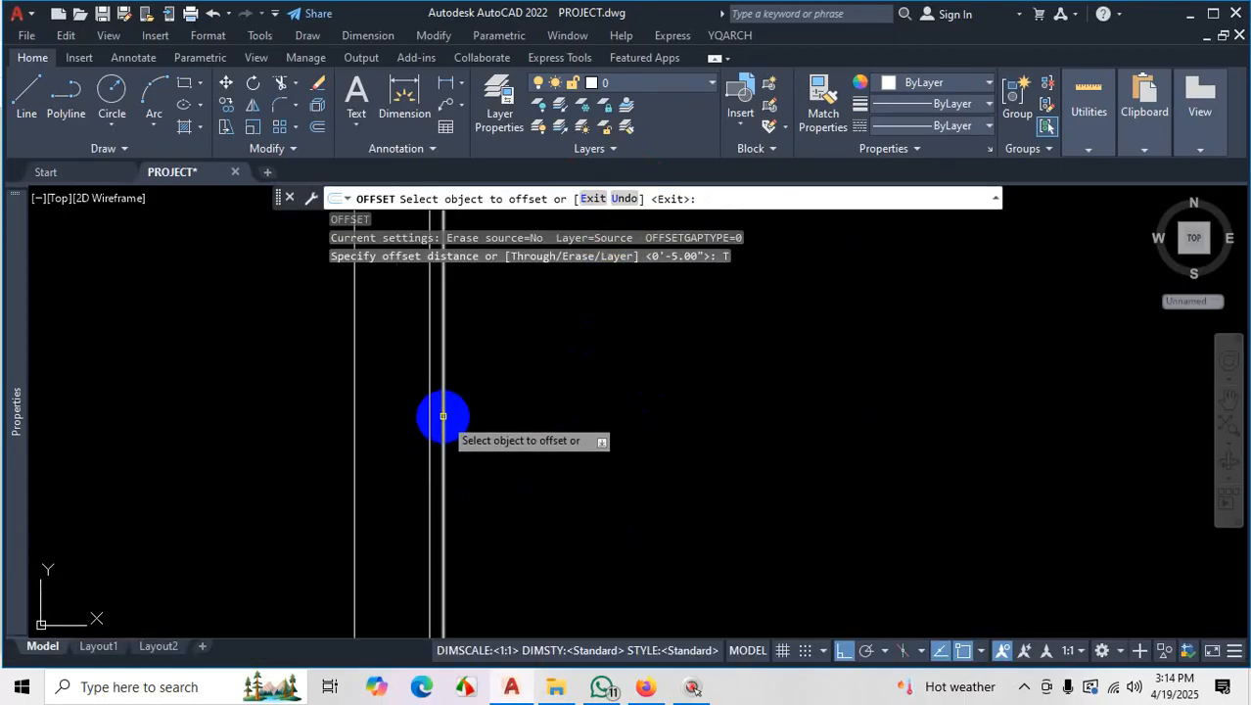
left_click(443, 416)
scroll(654, 413, "down", 2)
scroll(694, 413, "up", 2)
type("1")
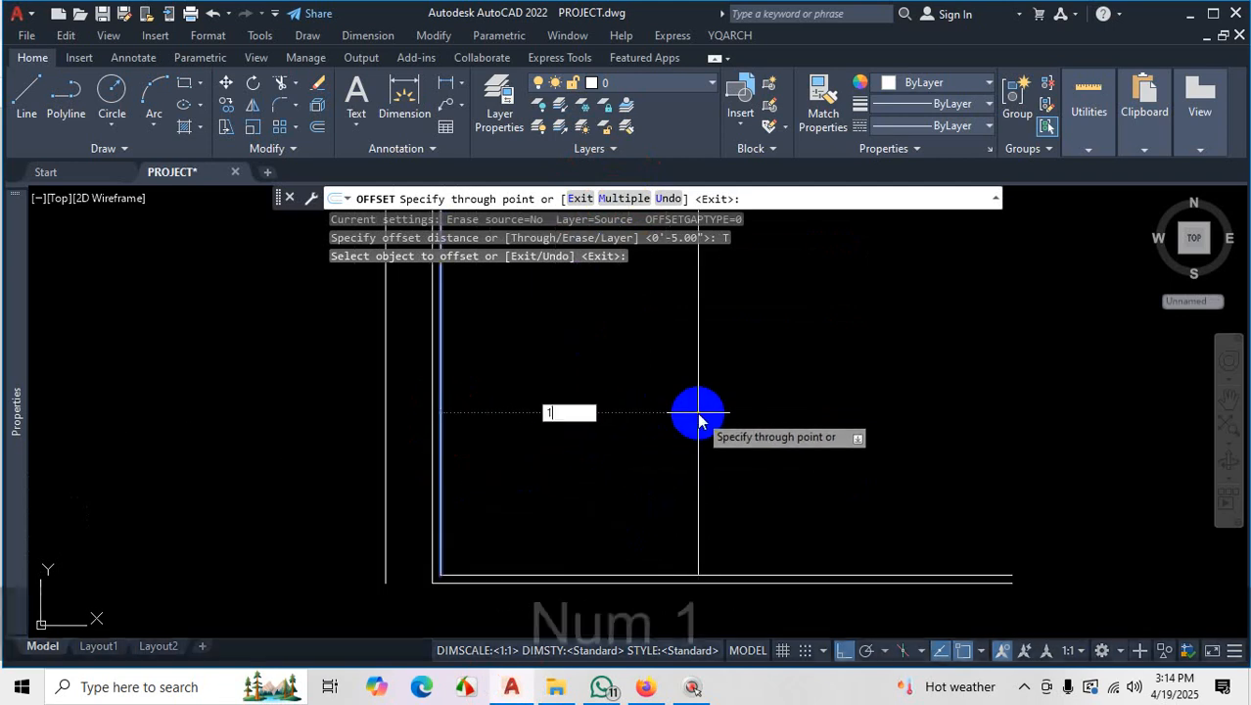
type("0'")
key("Return")
Offset the bedroom's right-hand line 5" further right to form the partition wall
left_click(644, 414)
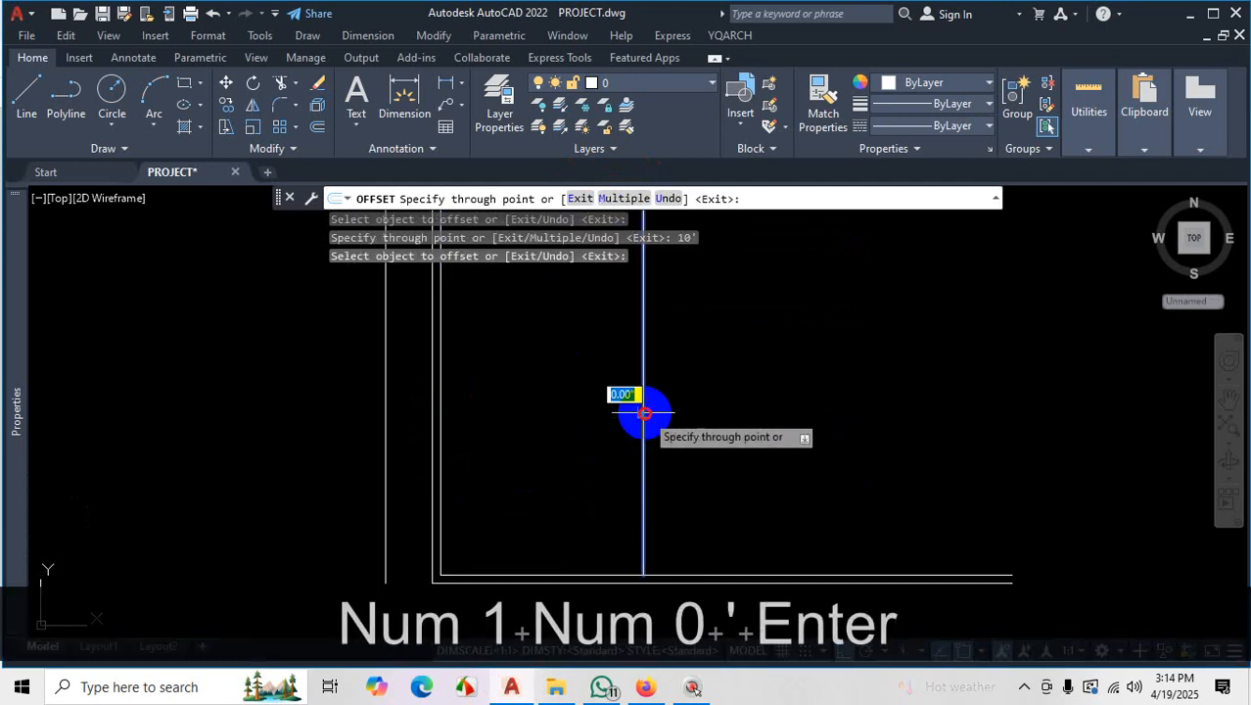
type("5")
key("Return")
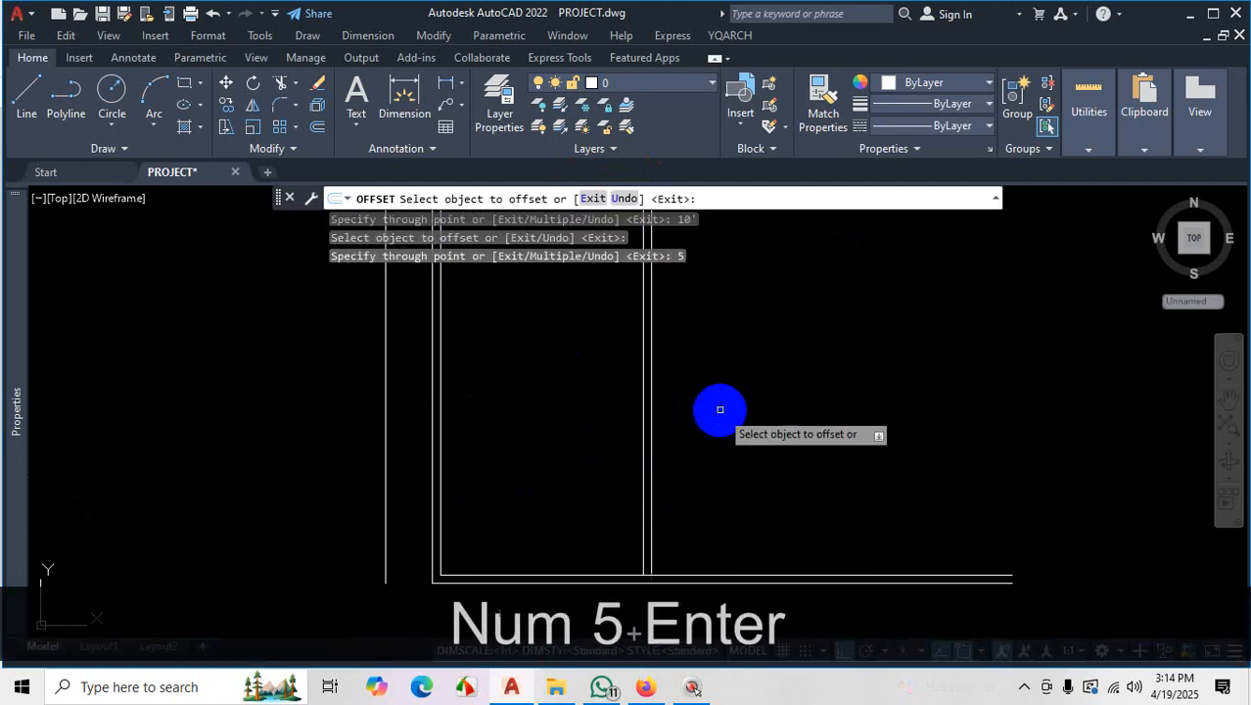
Offset the partition's right face 4' to the right for the toilet width, and that new line 5" right for its wall
left_click(654, 441)
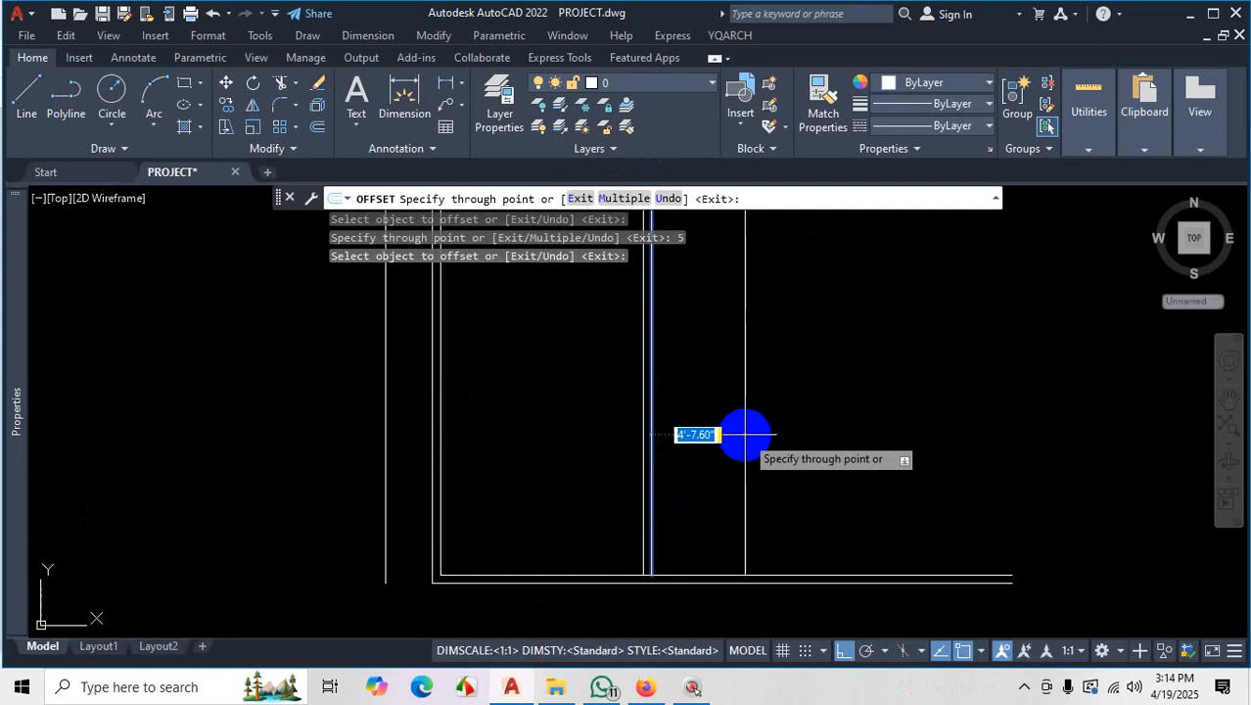
type("4'")
key("Return")
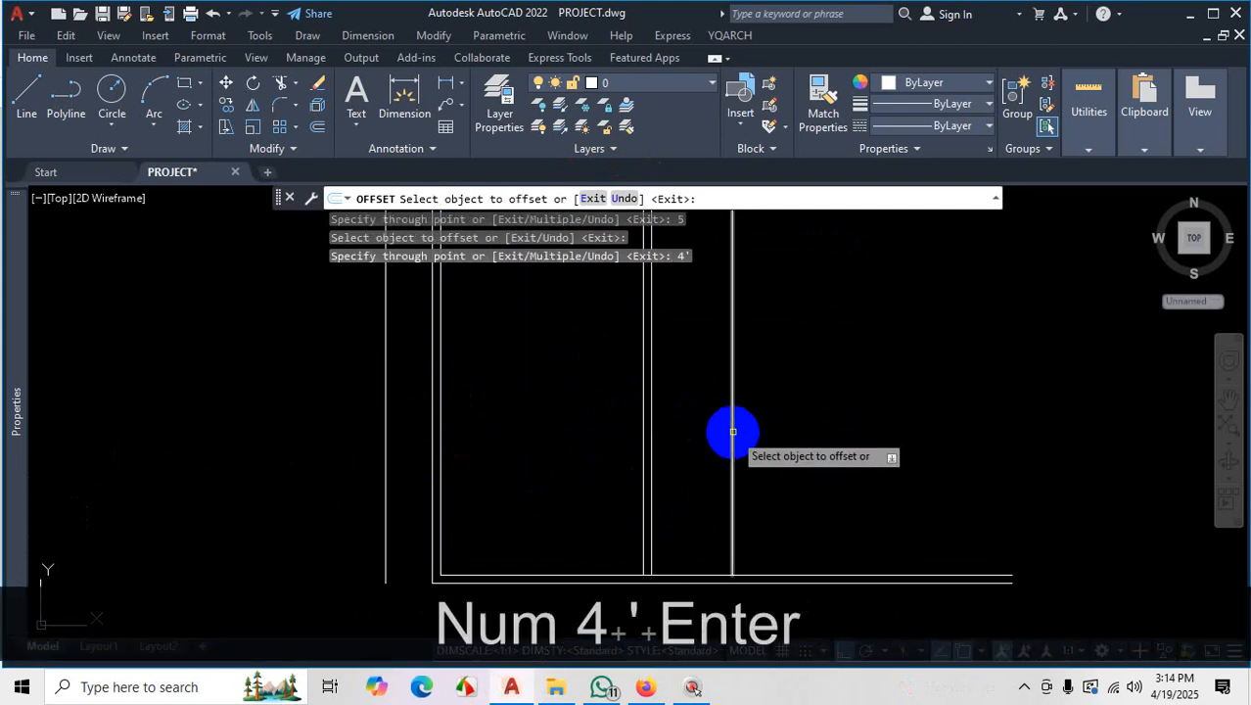
left_click(732, 435)
type("5")
key("Return")
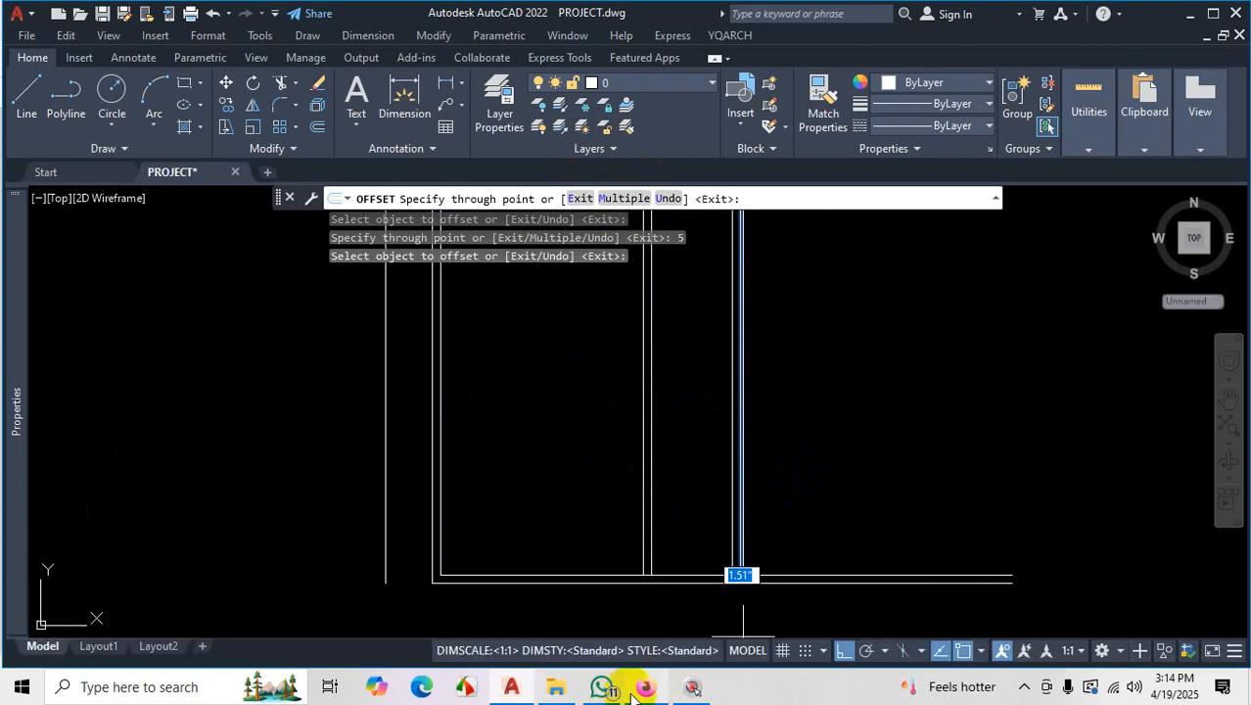
Check the master bedroom width in the PDF, then in AutoCAD offset the toilet wall's right face 10'4" right and the new line 5" right
left_click(645, 685)
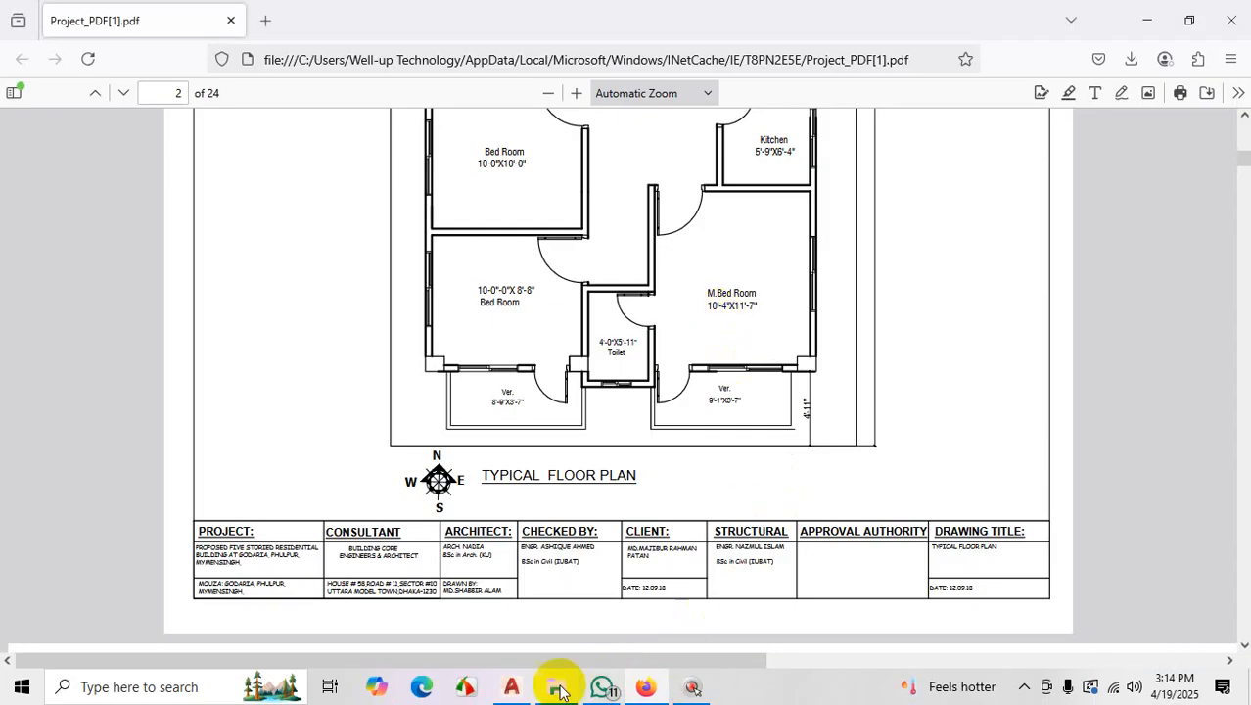
left_click(513, 688)
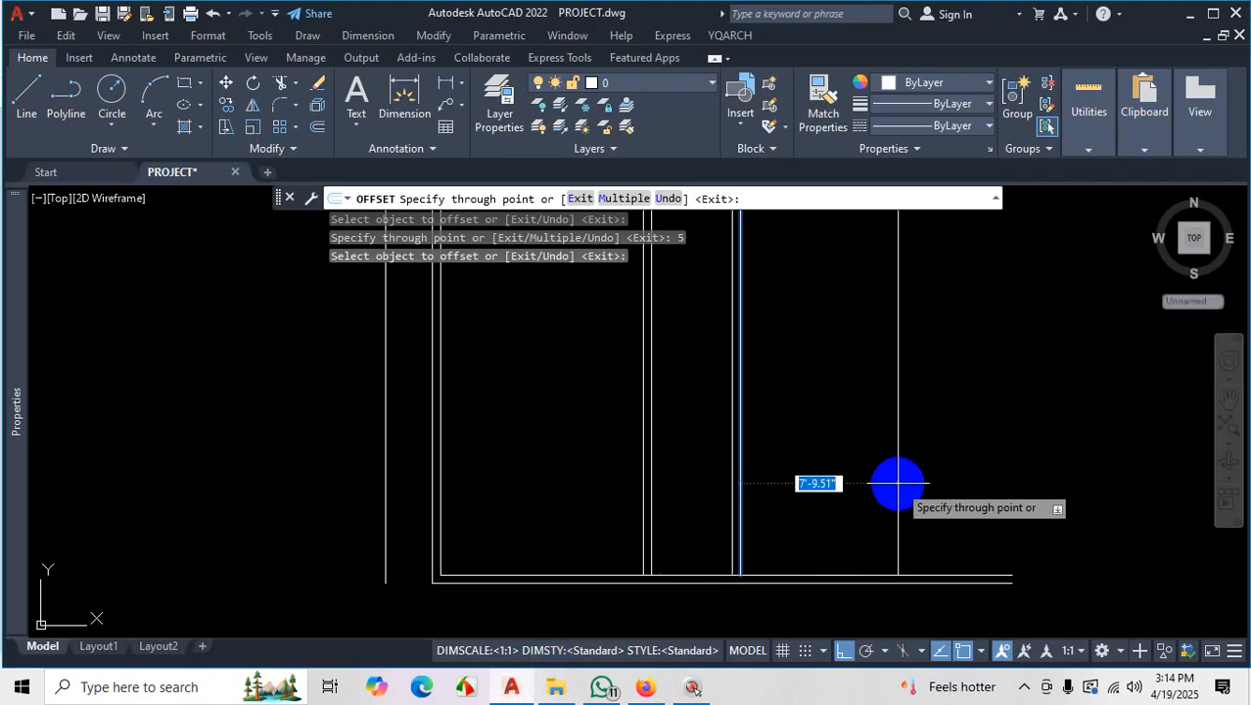
type("10'4")
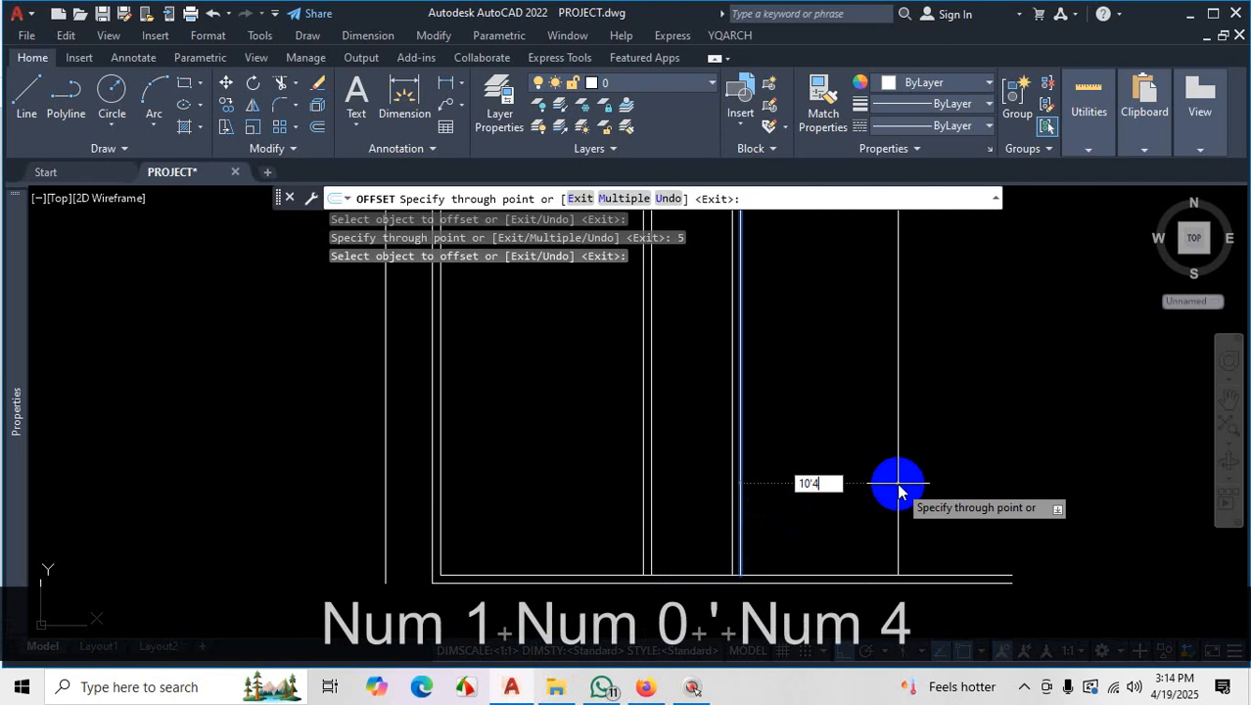
key("Return")
left_click(950, 448)
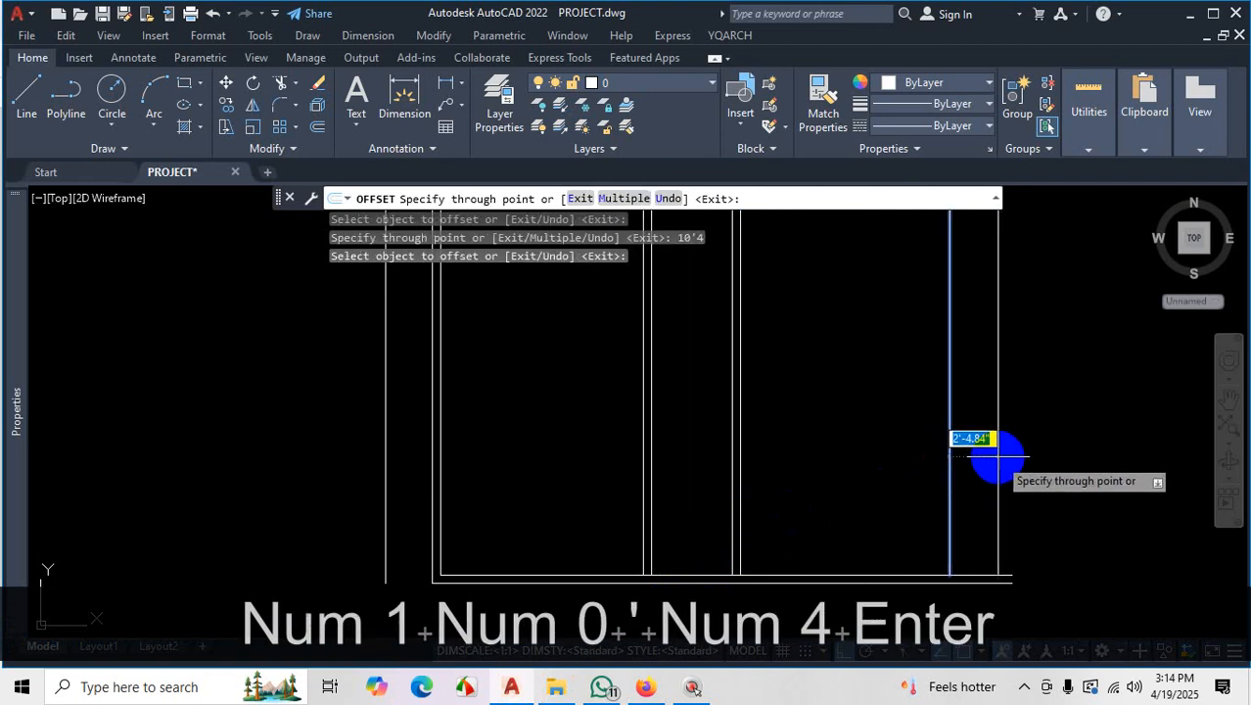
type("5")
key("Return")
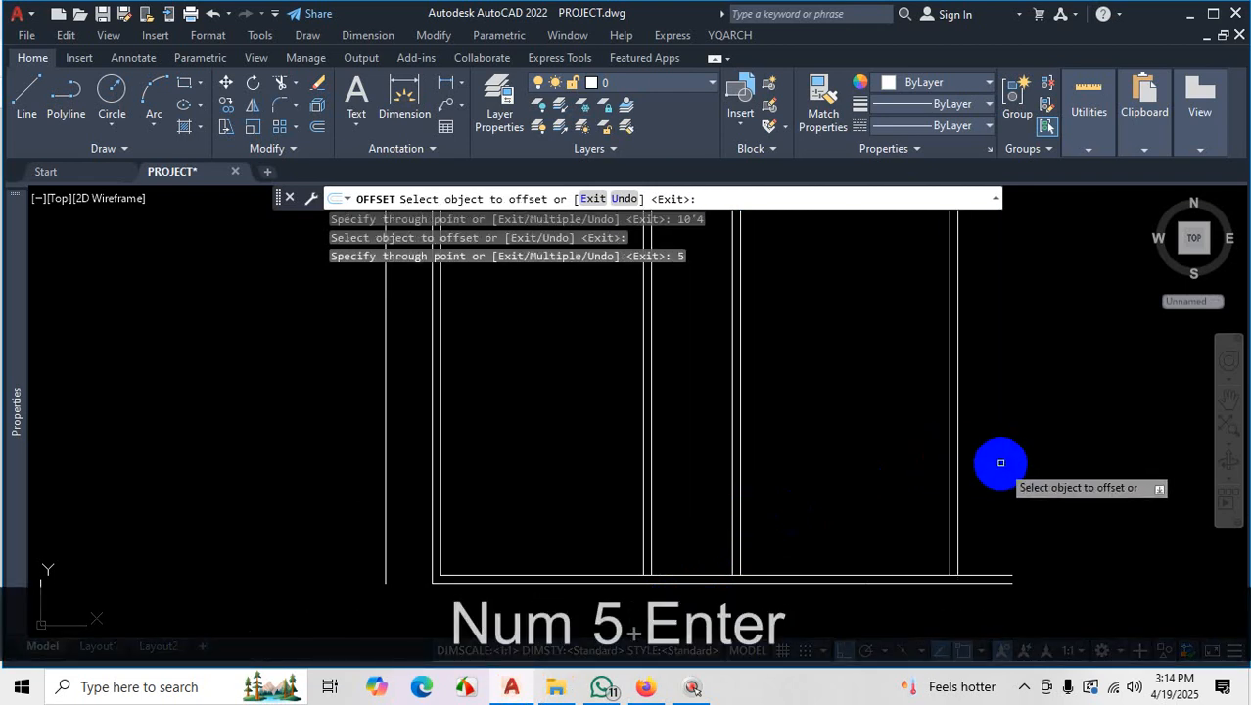
key("Escape")
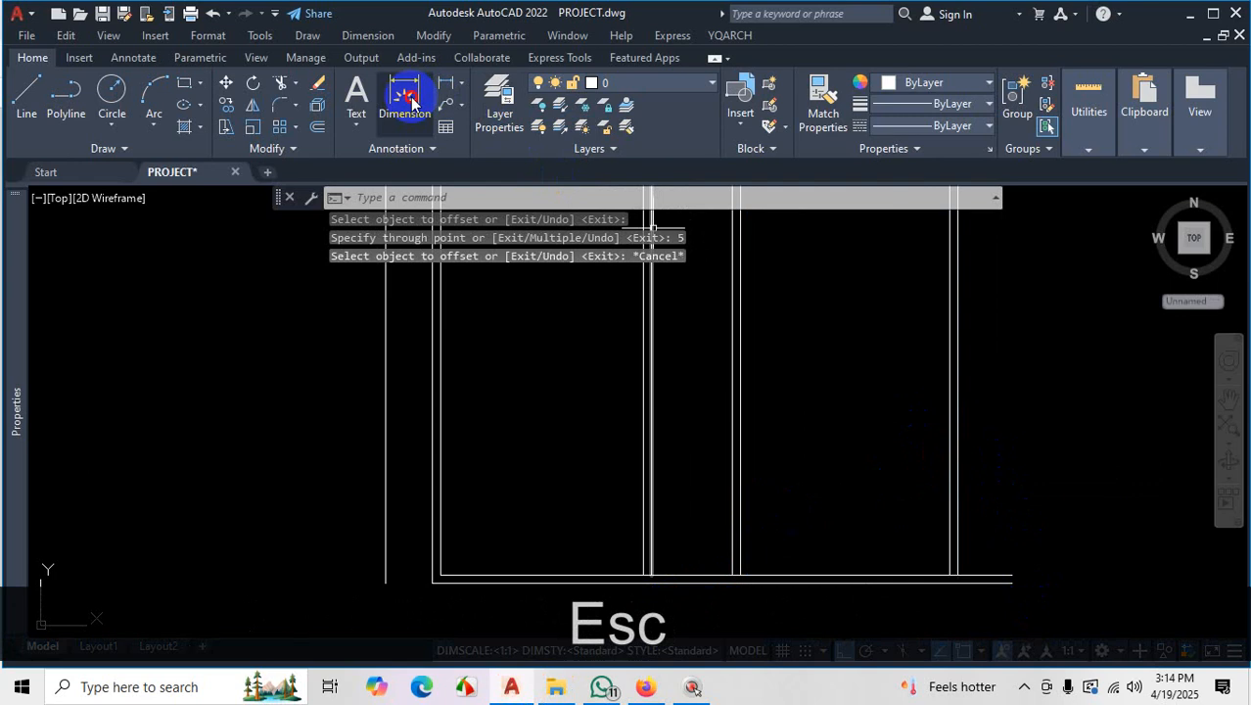
Dimension the inner bottom wall line's overhang beyond the master bedroom's right wall, and erase that dimension
left_click(409, 100)
scroll(1126, 596, "up", 4)
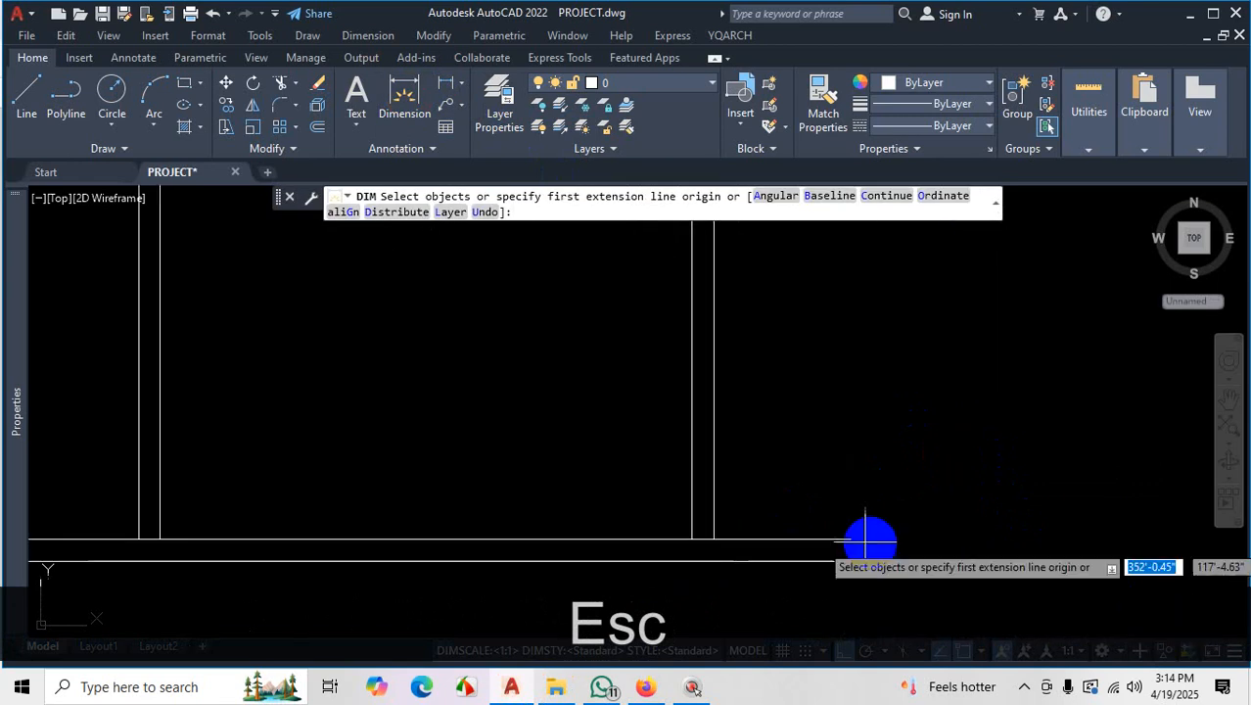
left_click(714, 540)
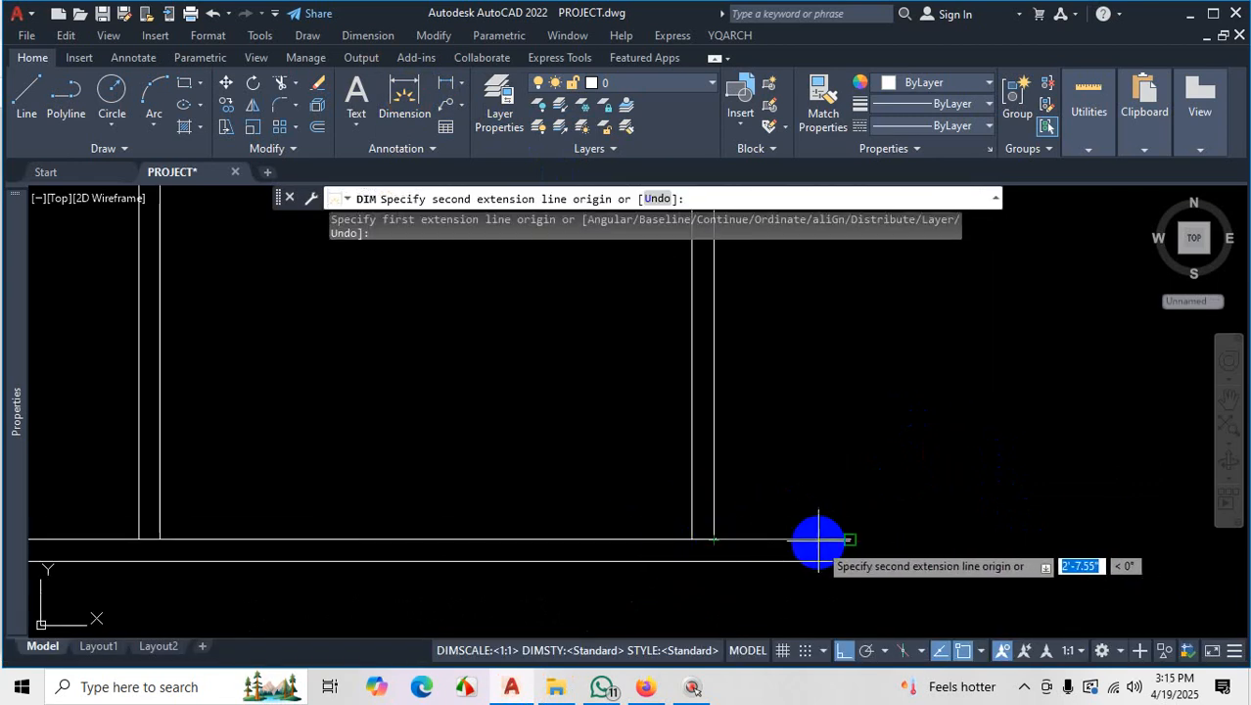
left_click(851, 540)
scroll(838, 461, "up", 2)
left_click(838, 461)
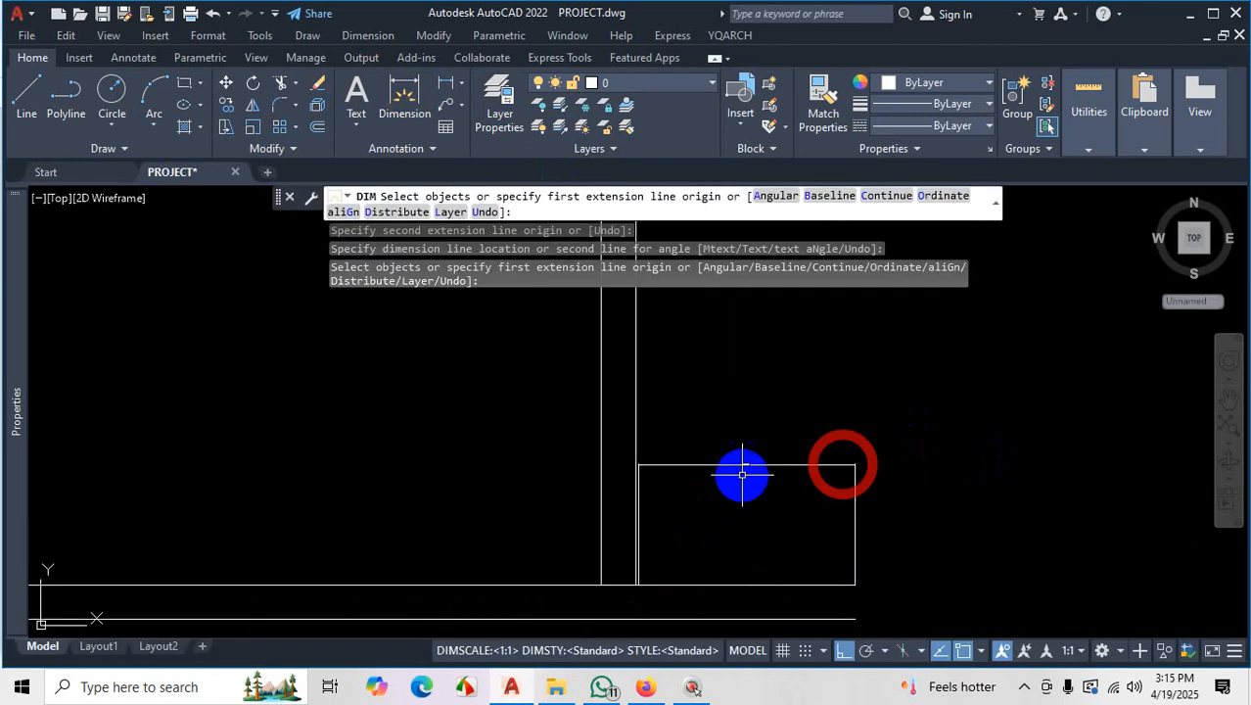
key("Escape")
left_click(805, 419)
left_click(746, 503)
key("Delete")
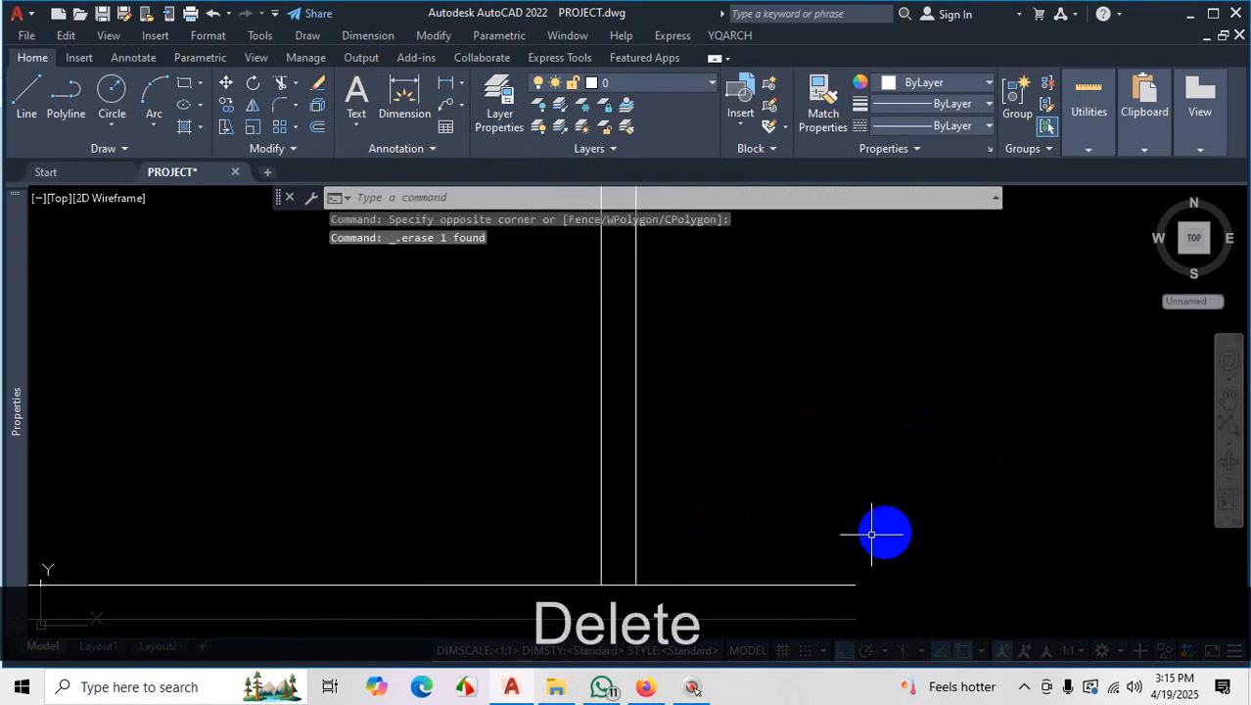
Trim the inner bottom wall line between the two lines of the master bedroom's right wall
scroll(746, 341, "down", 3)
scroll(718, 401, "up", 3)
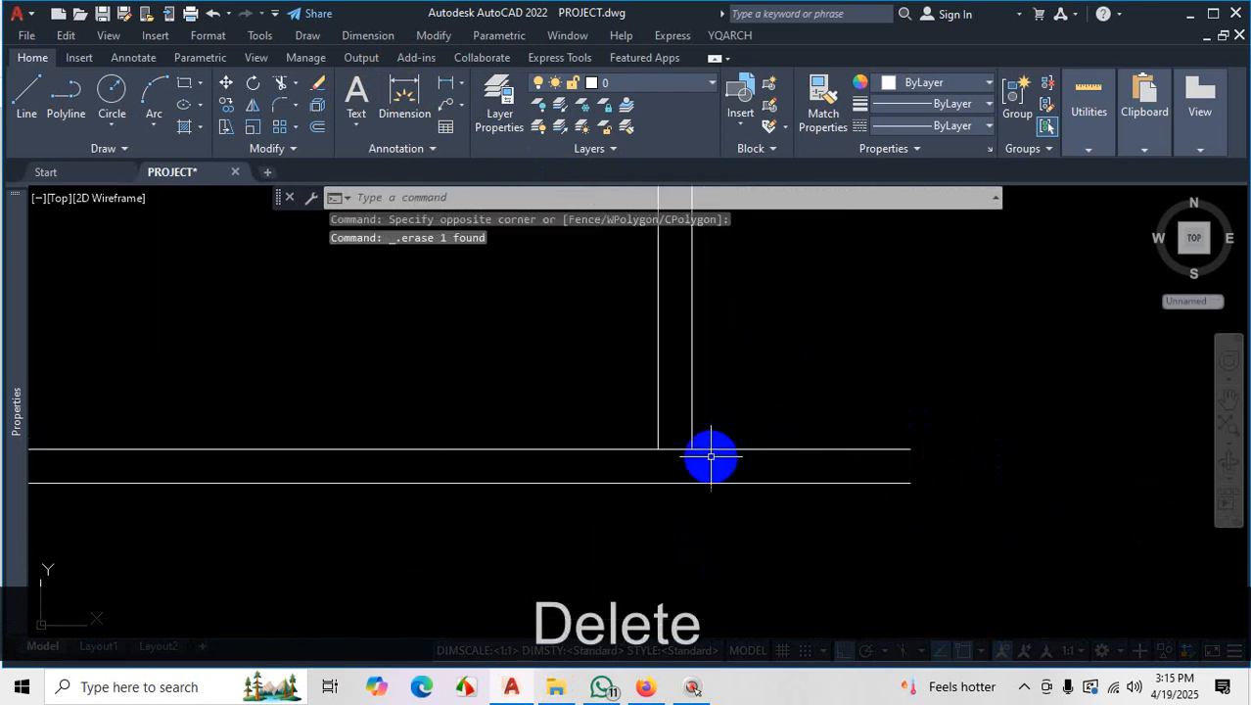
type("tr")
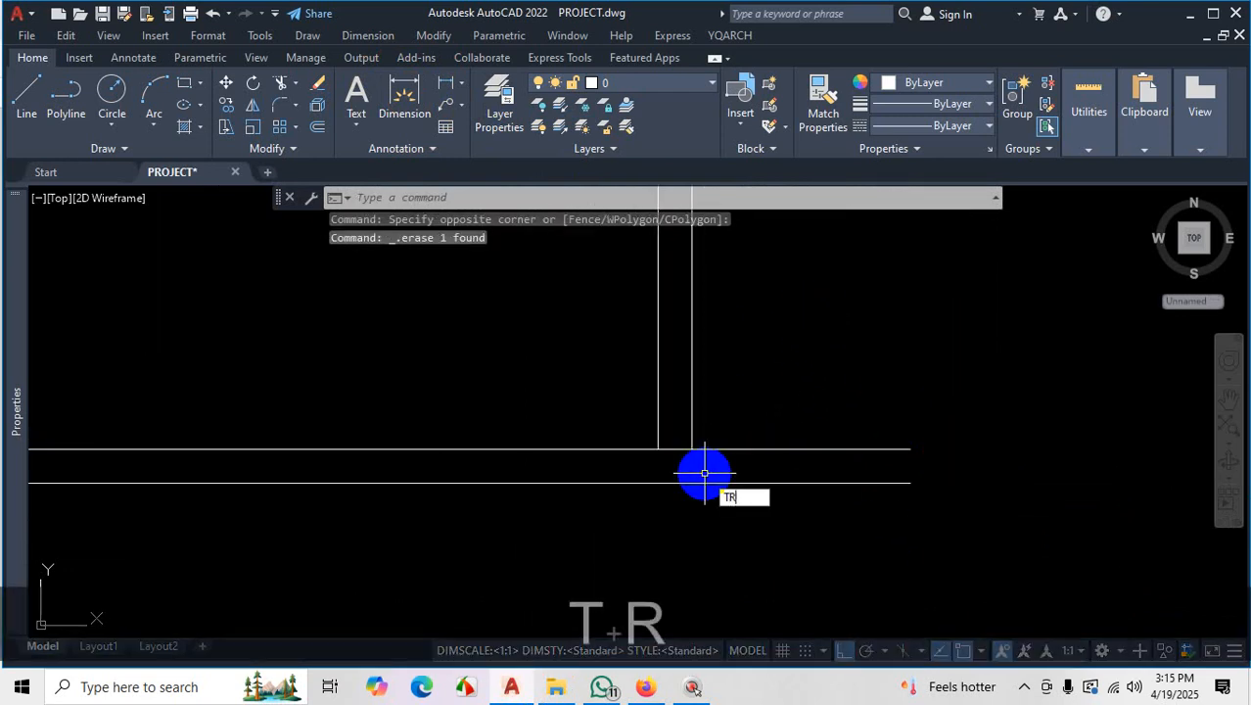
key("space")
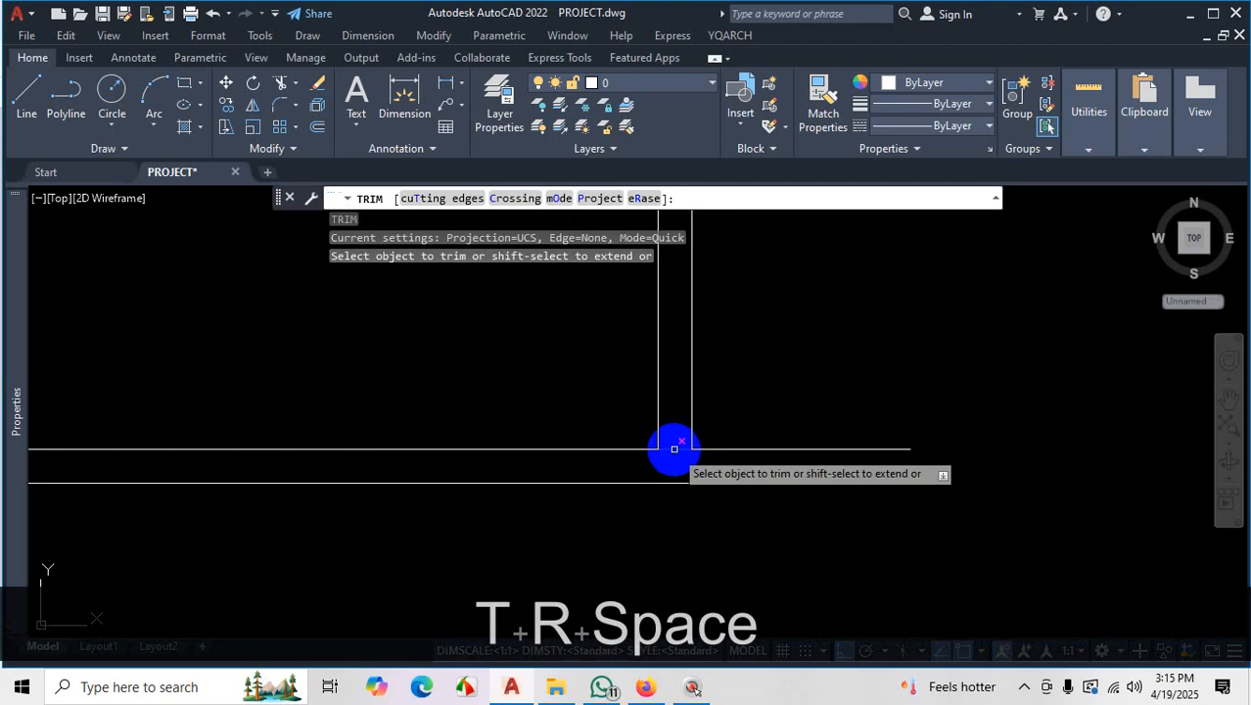
left_click(674, 448)
key("Escape")
Quick-measure the inner bottom line's overhang beyond the master bedroom's right wall and the bottom wall's thickness
left_click(1087, 115)
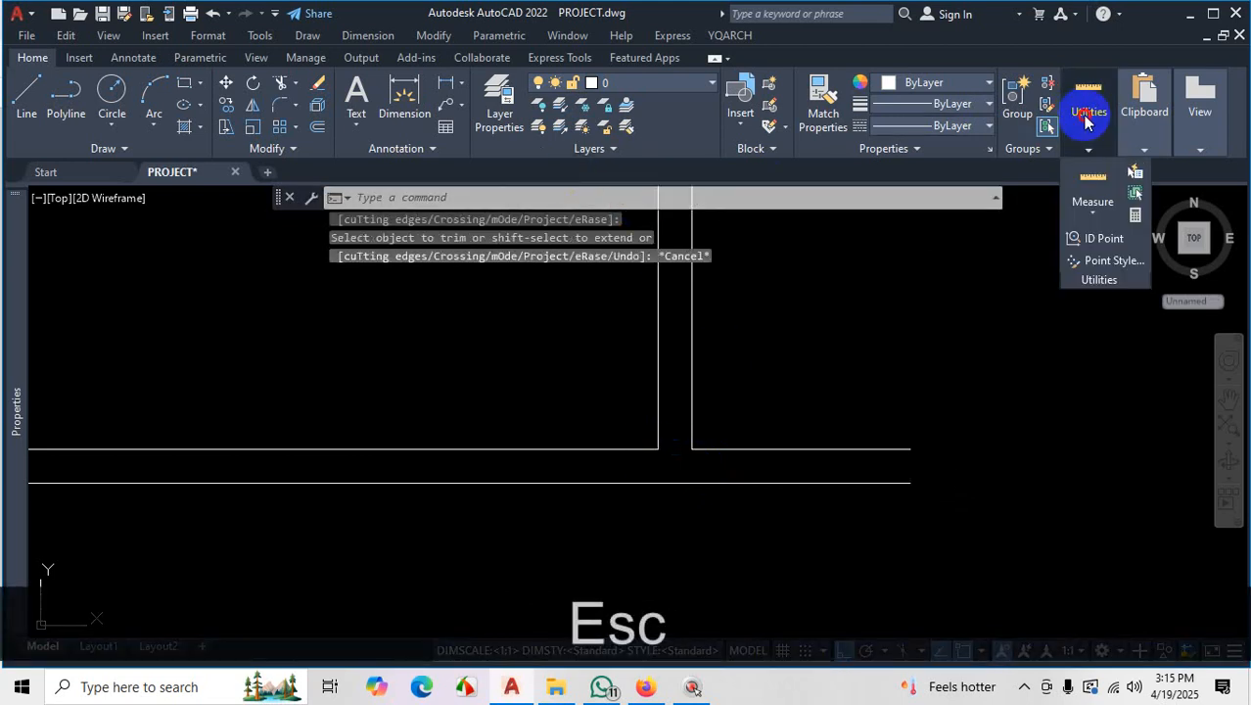
left_click(1089, 186)
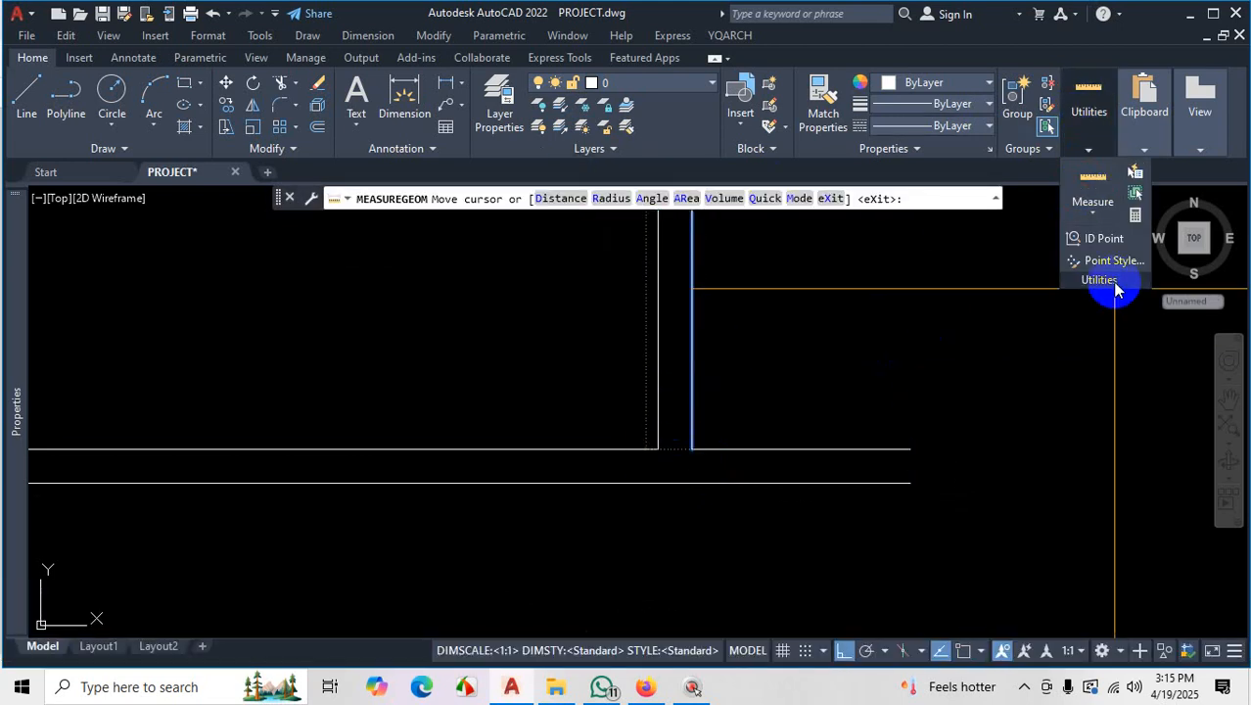
left_click(1093, 222)
left_click(1111, 246)
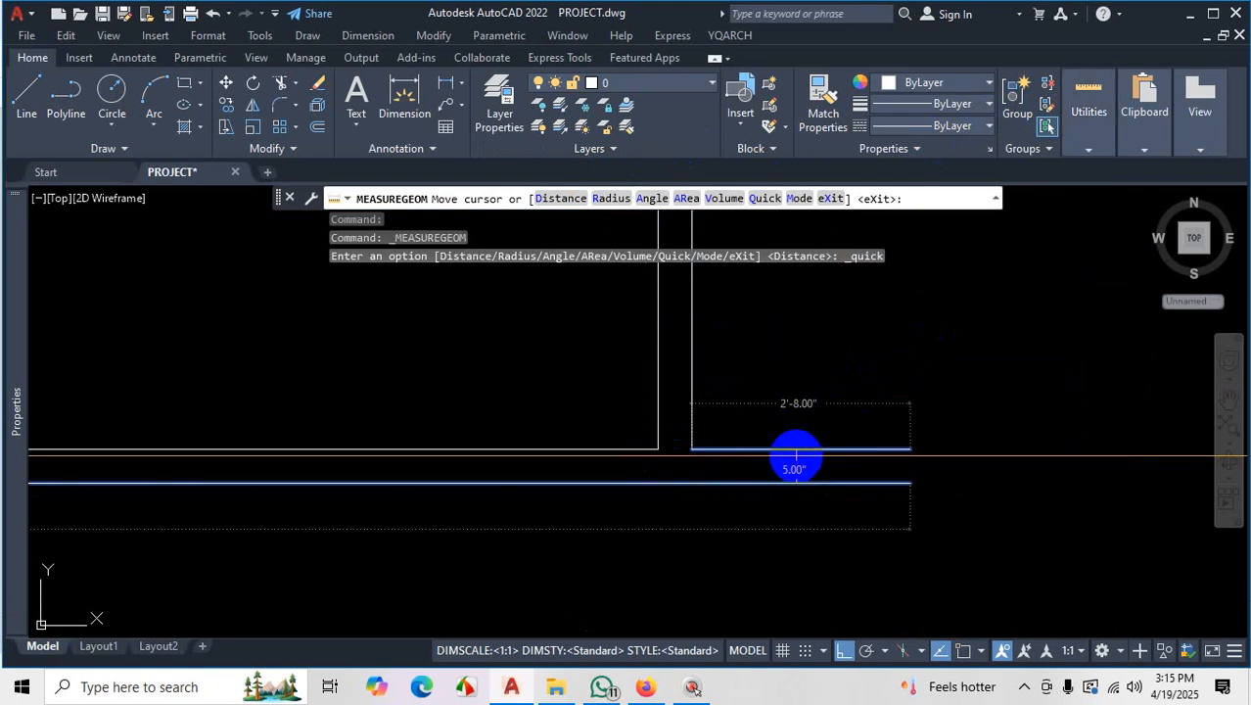
key("Escape")
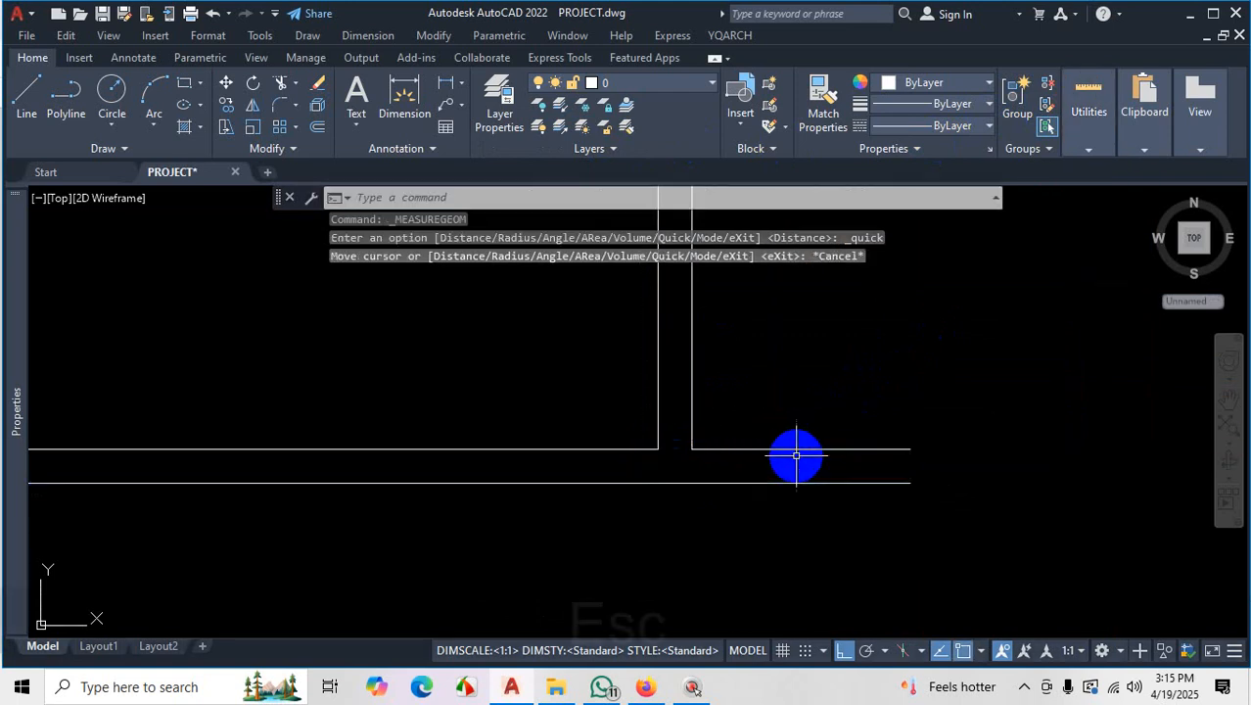
Extend the outer line of the master bedroom's right wall down to the outer bottom wall line
middle_click_drag(741, 417, 755, 442)
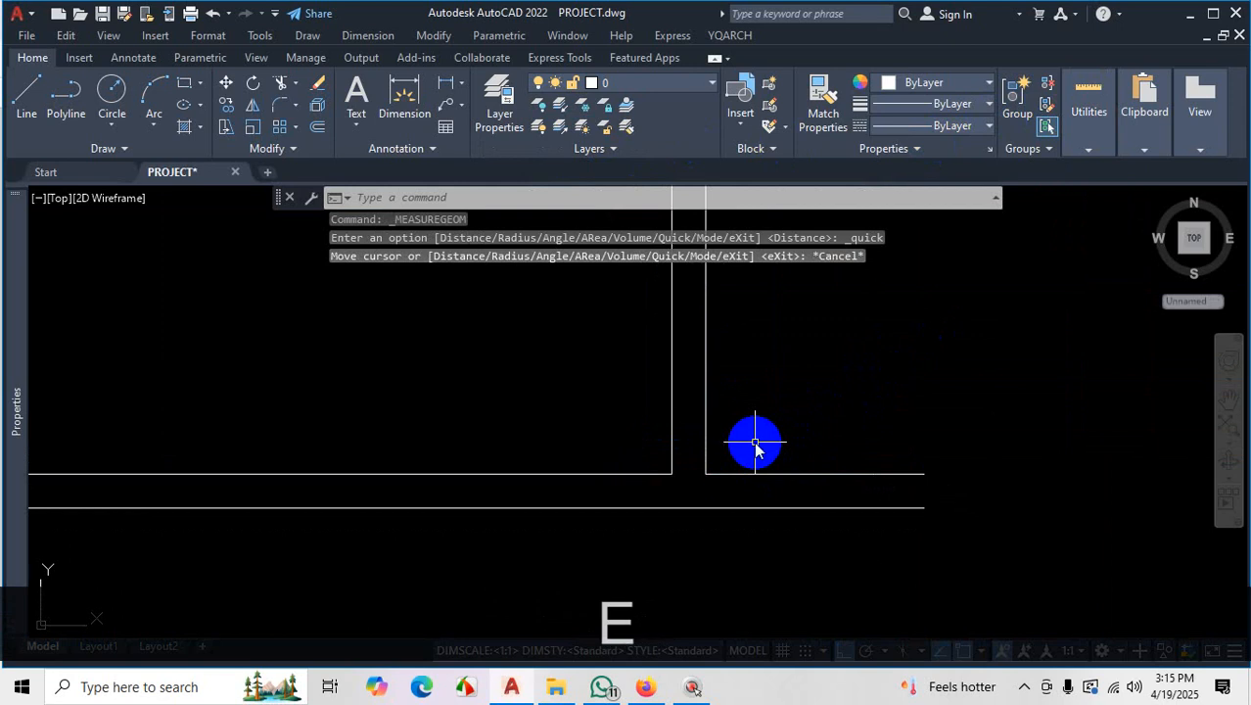
type("ex")
key("space")
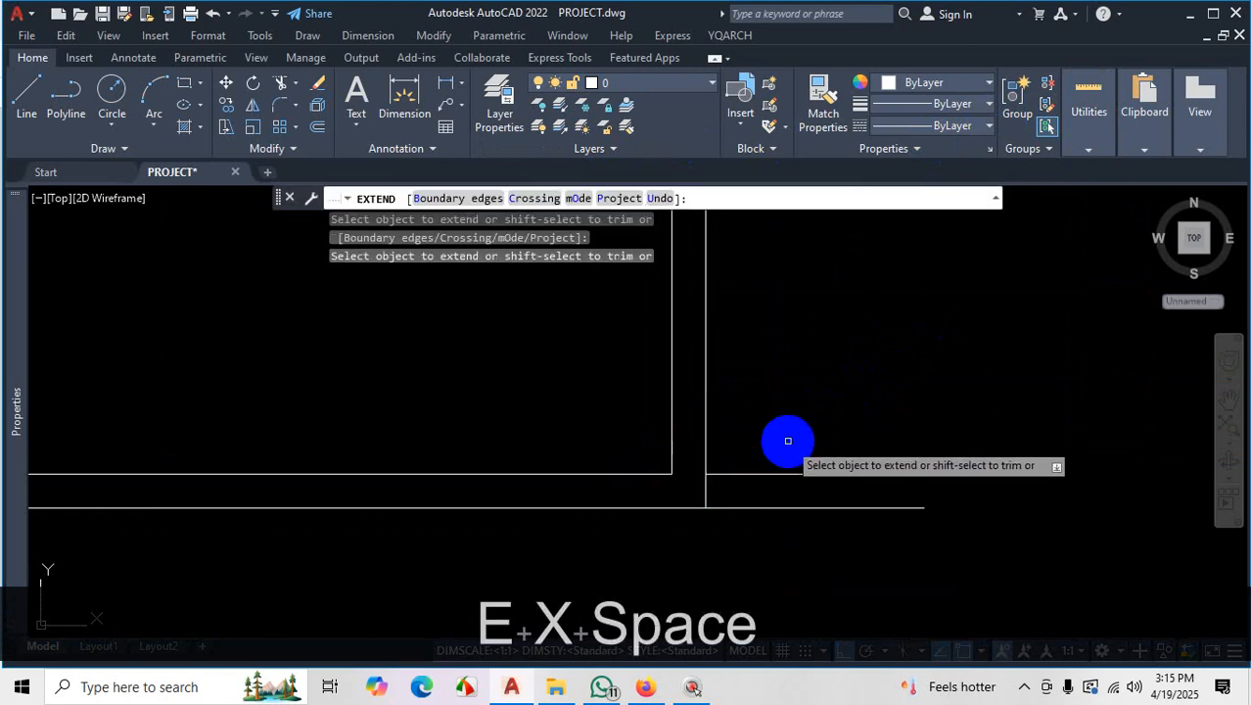
key("Escape")
Trim the inner bottom wall line where the partitions on both sides of the toilet meet it
scroll(807, 480, "down", 5)
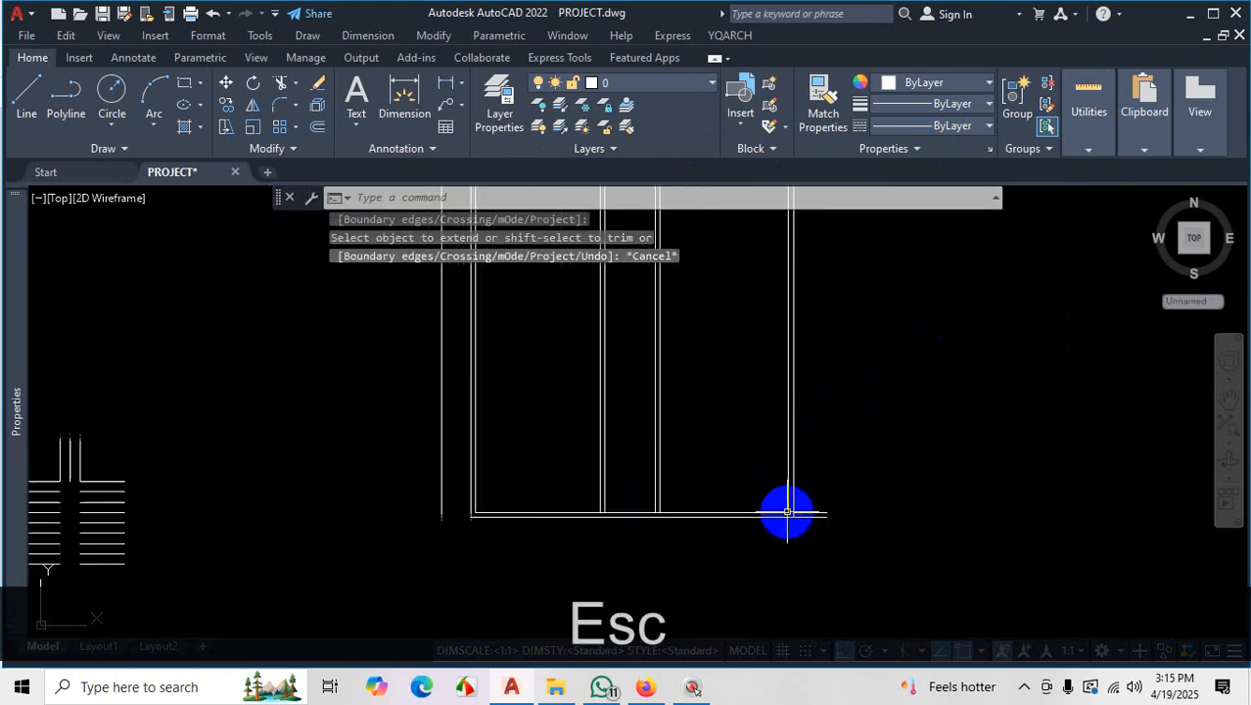
scroll(588, 519, "up", 5)
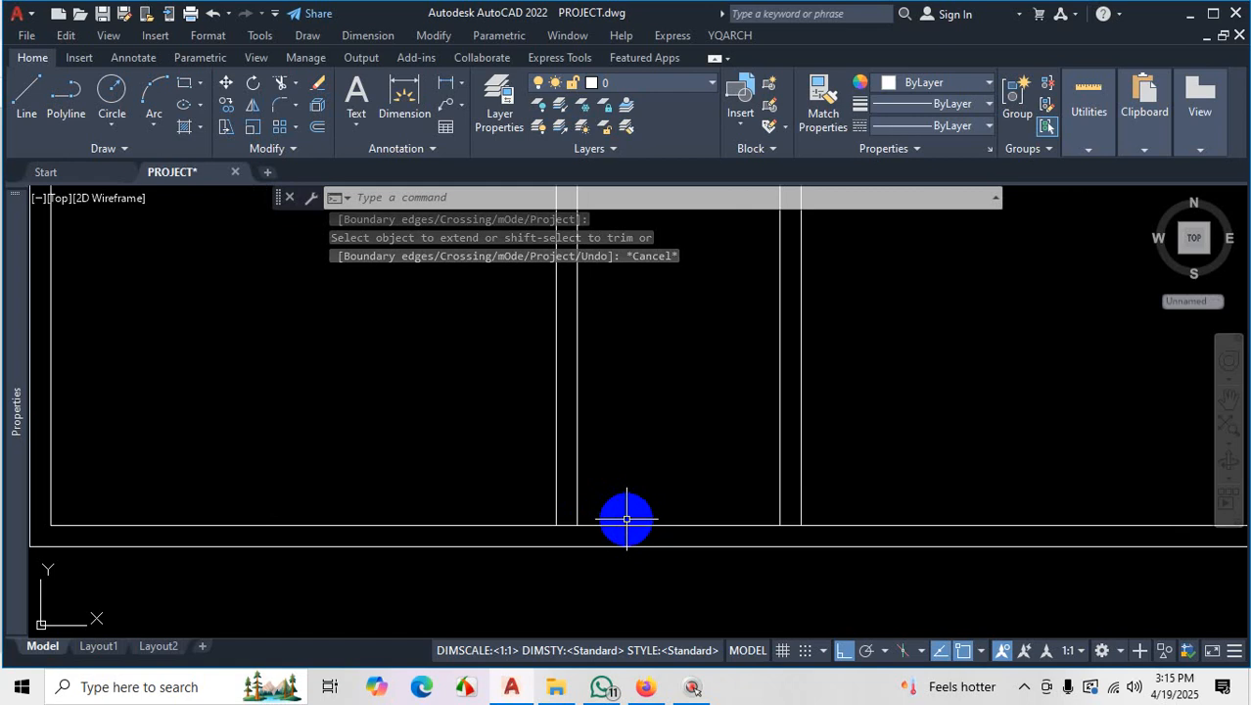
type("tr")
key("space")
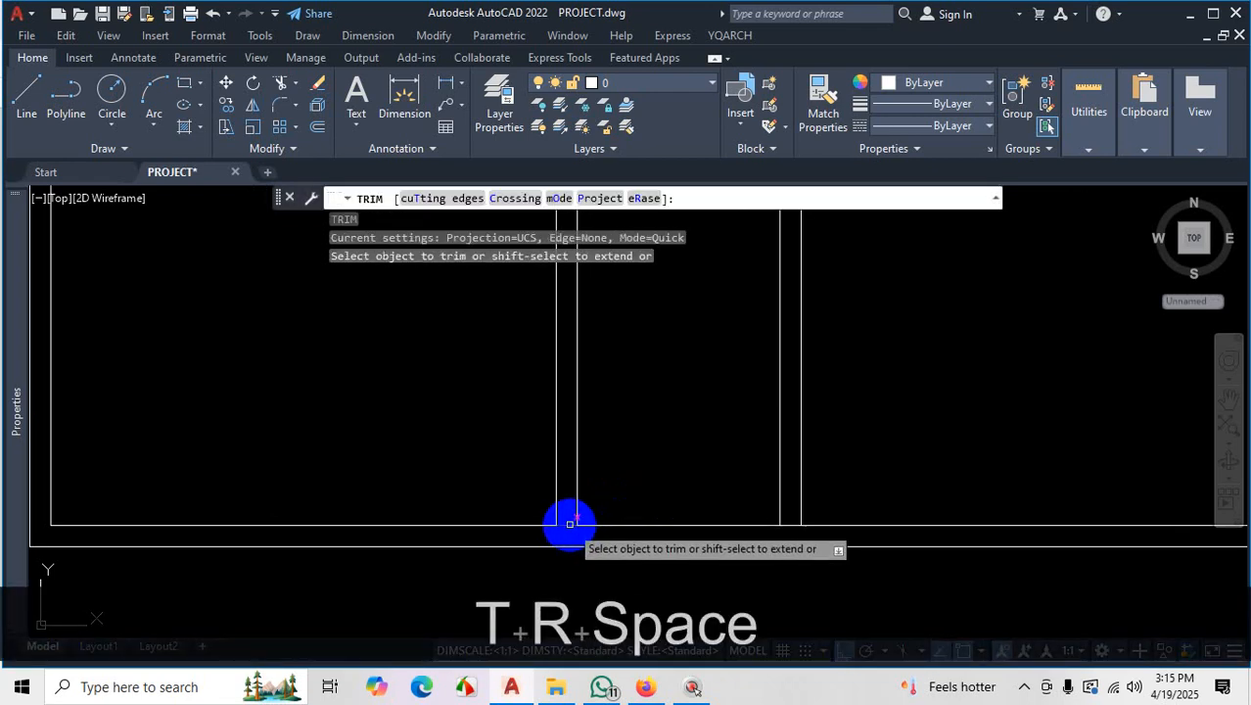
left_click(570, 524)
scroll(810, 517, "down", 2)
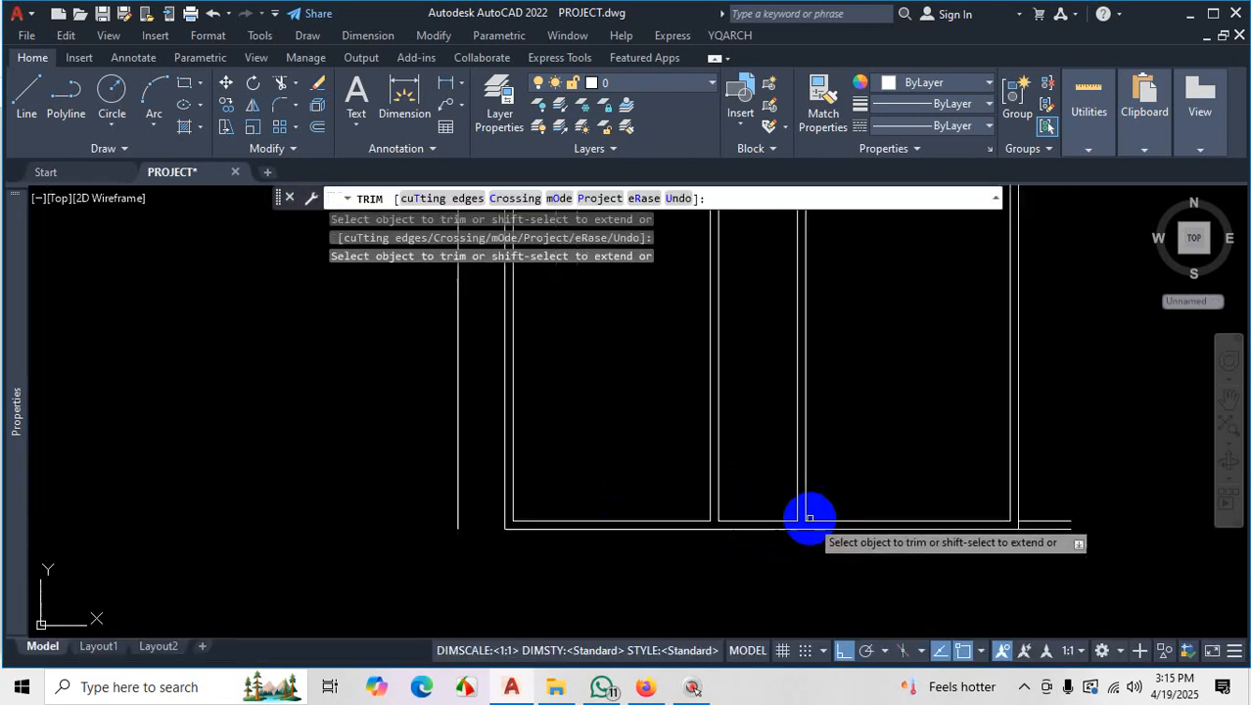
scroll(881, 509, "down", 2)
scroll(803, 570, "down", 2)
scroll(783, 570, "up", 2)
key("Escape")
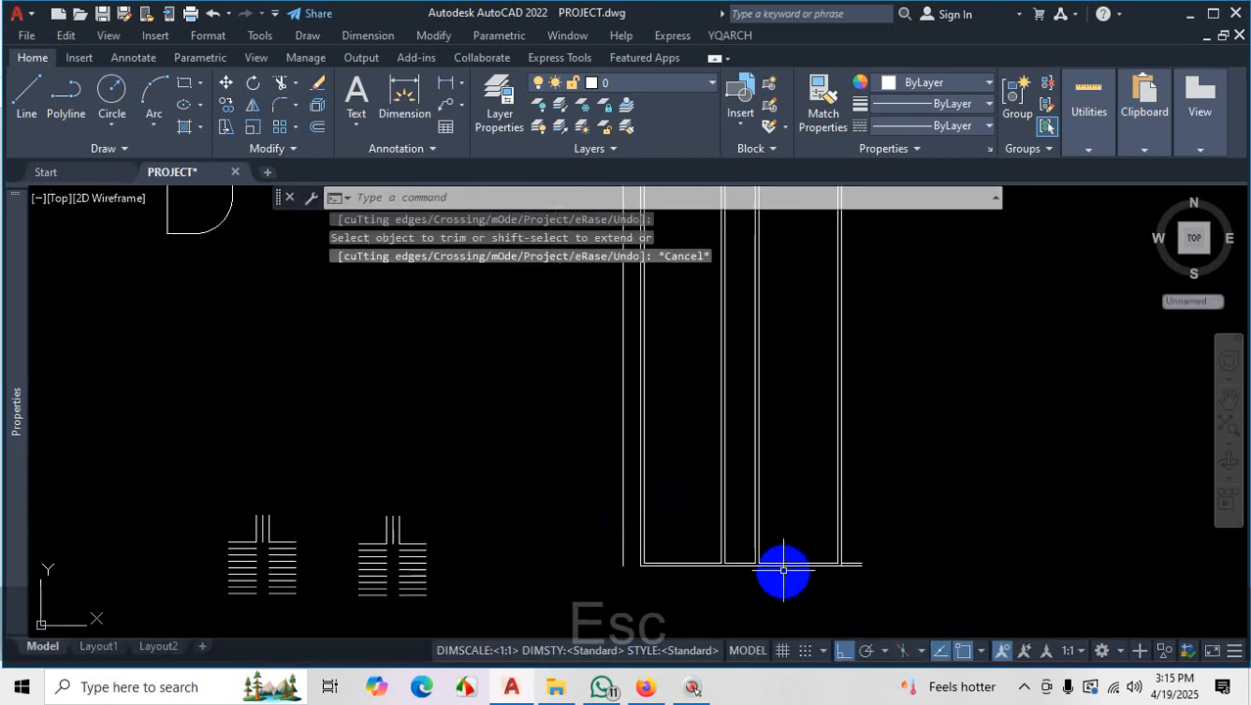
Switch to the floor plan PDF in Firefox and examine the lower bedroom and master bedroom depths, marking them with red strokes
scroll(783, 572, "up", 2)
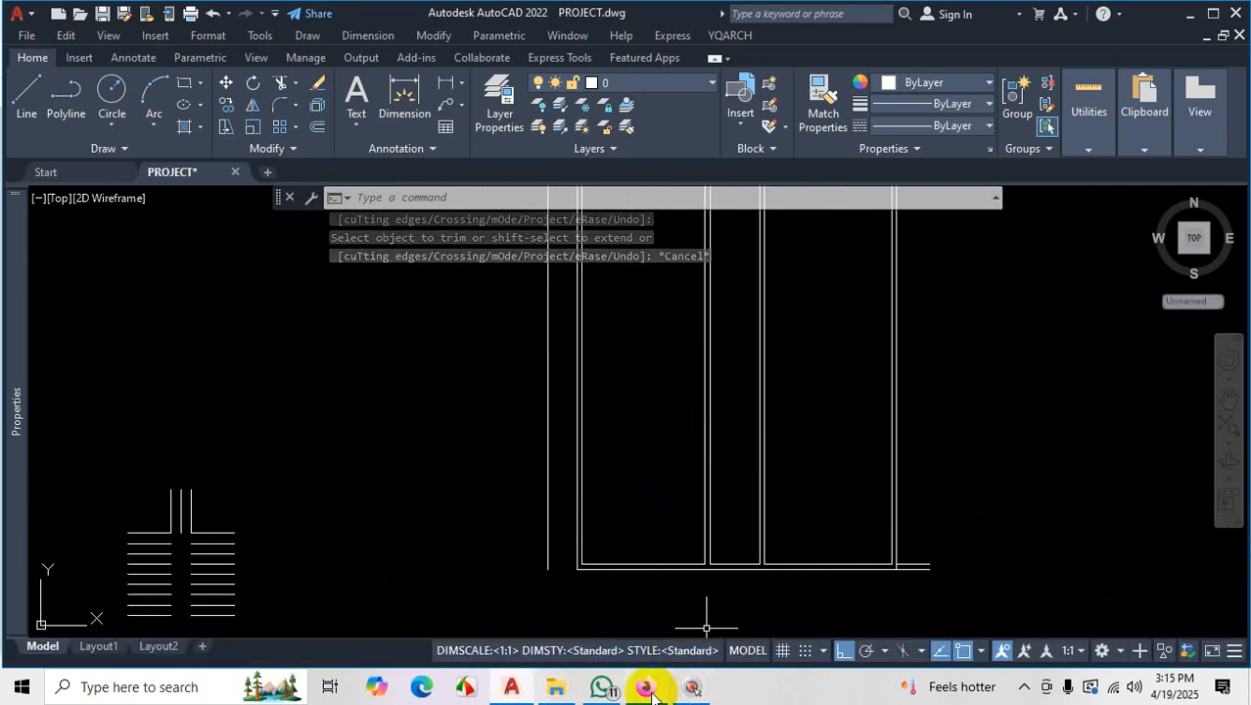
left_click(692, 685)
key("ctrl+1")
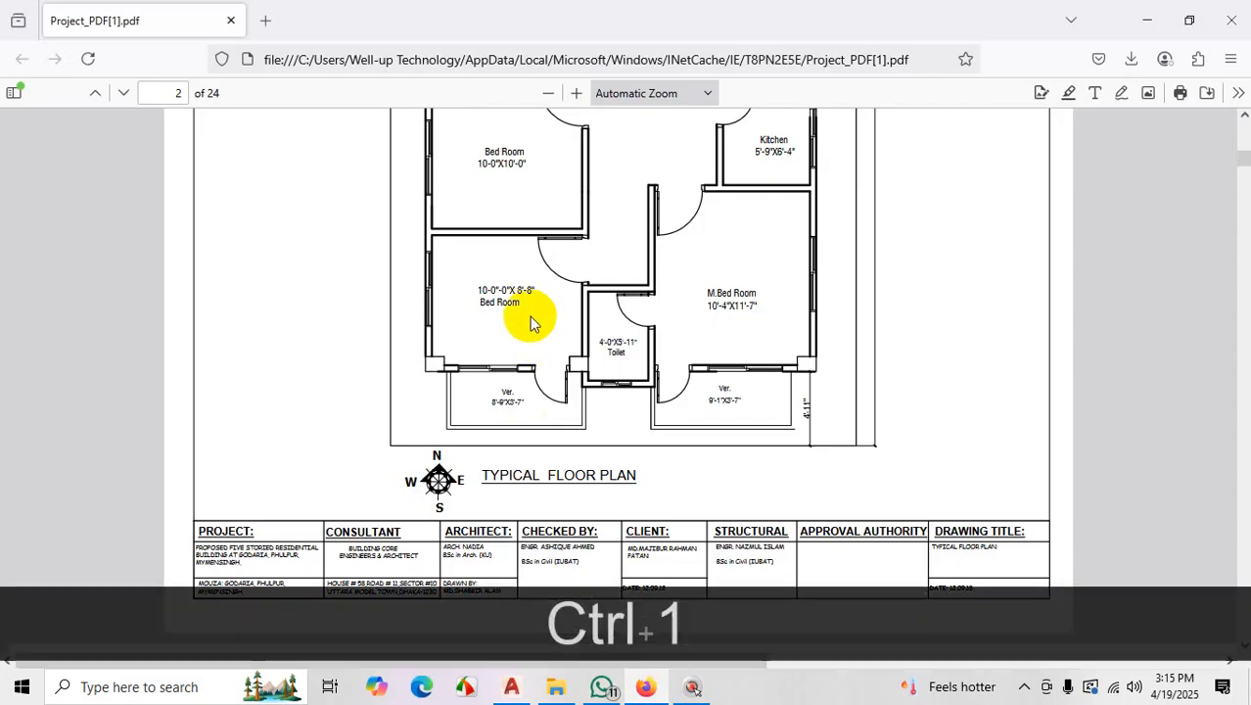
left_click_drag(533, 423, 535, 254)
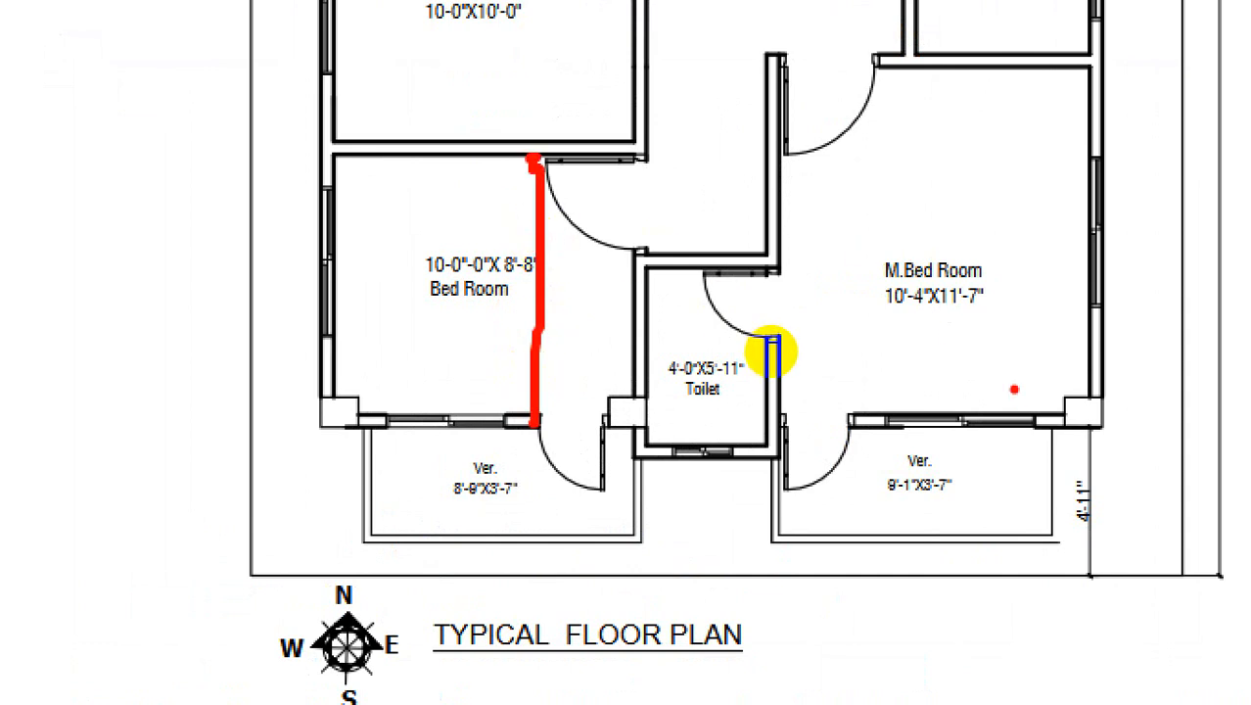
left_click_drag(1019, 409, 987, 98)
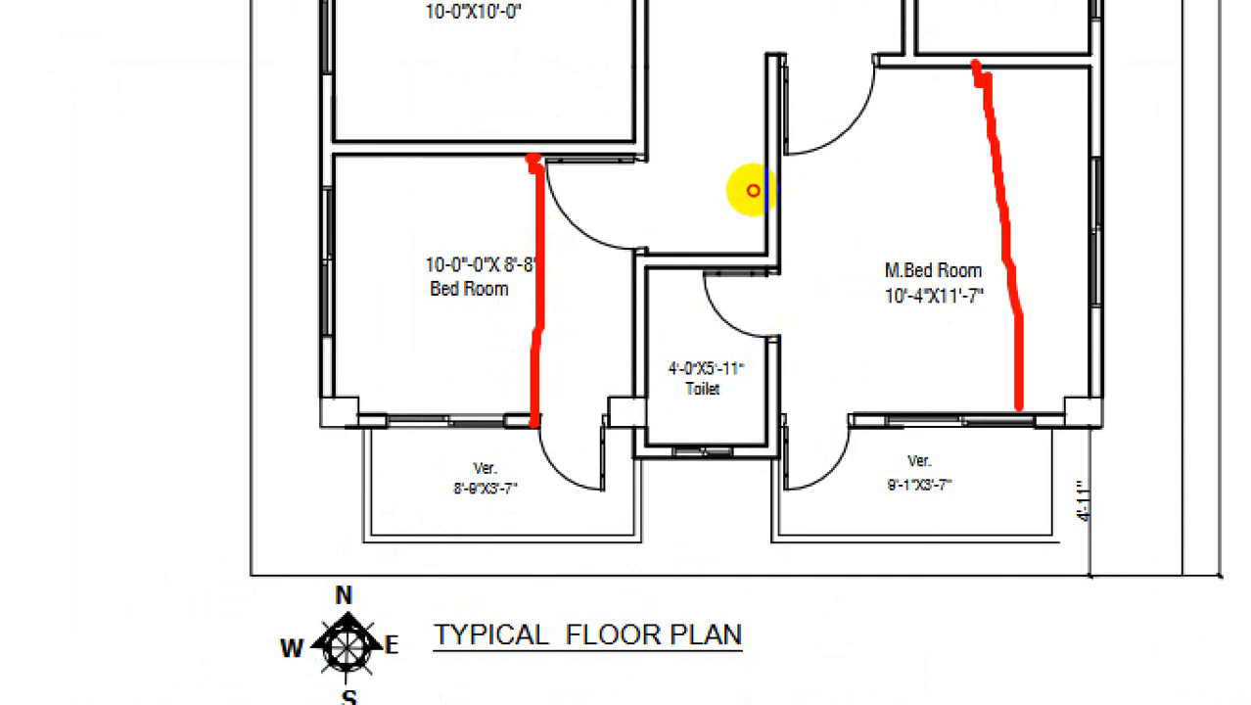
key("Escape")
scroll(749, 323, "up", 5)
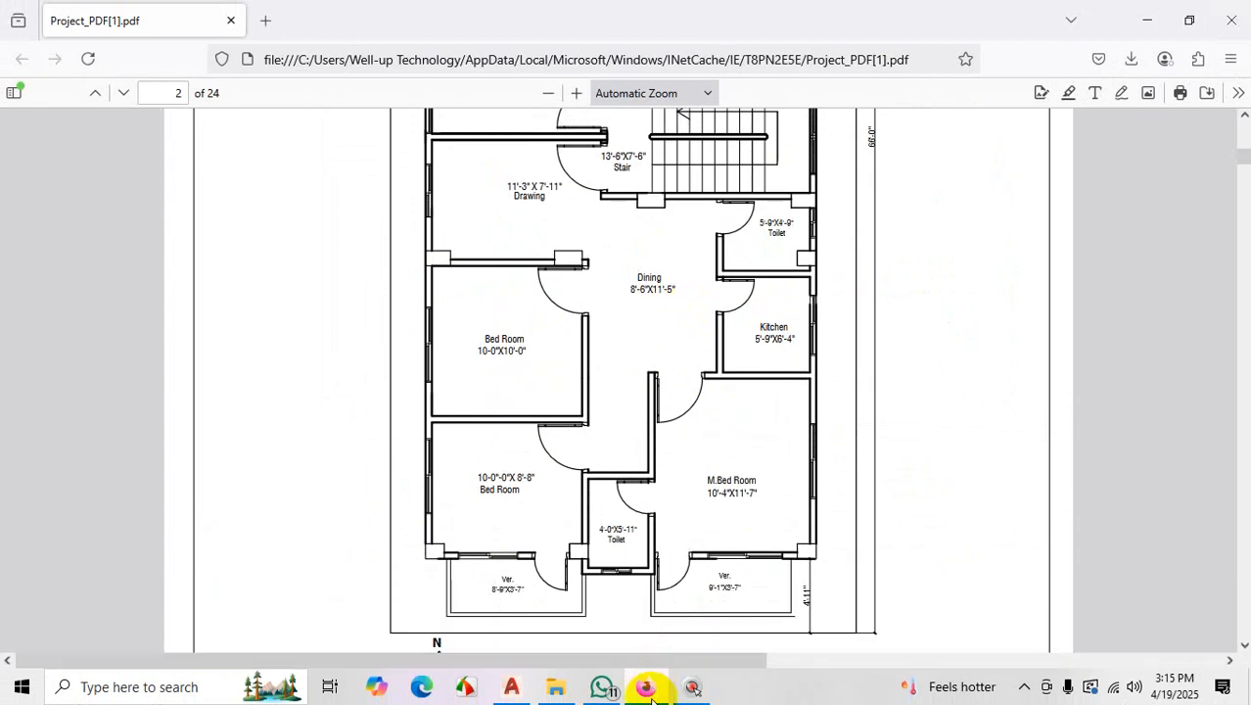
Switch to AutoCAD and offset the lower bedroom's inner bottom line 8'8" upward, then offset that new line 5" upward for the wall thickness
left_click(513, 687)
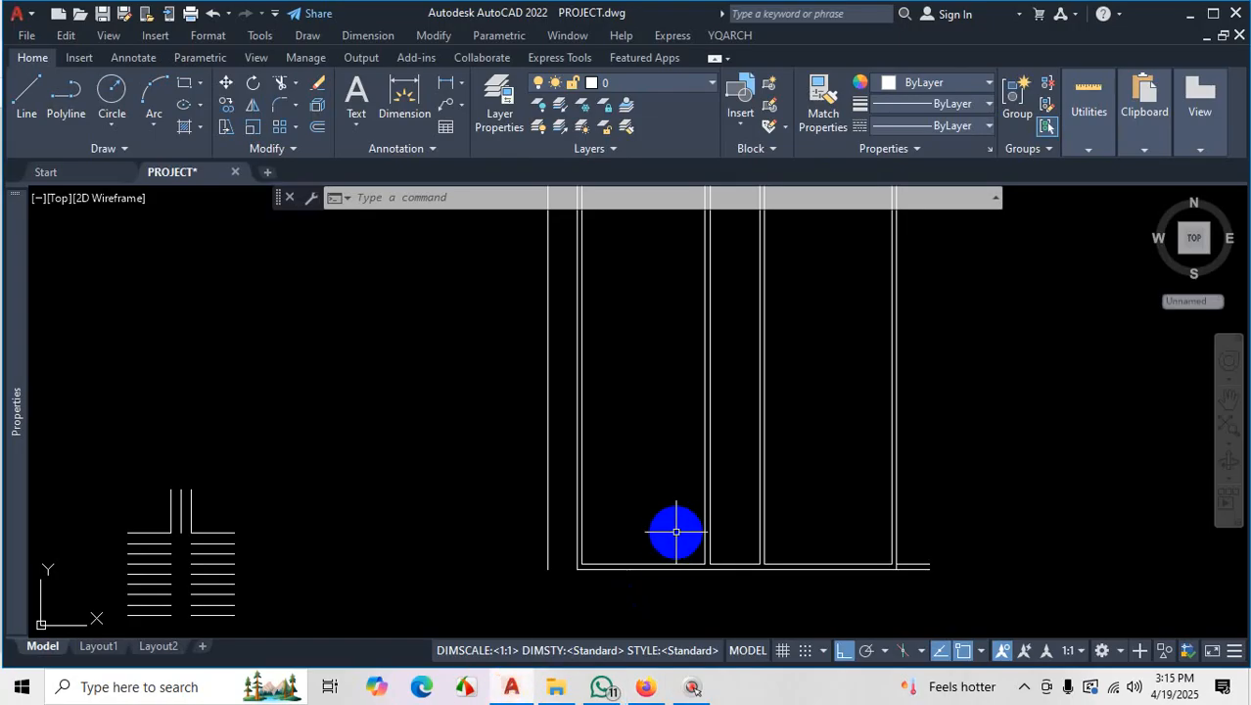
type("o")
key("Return")
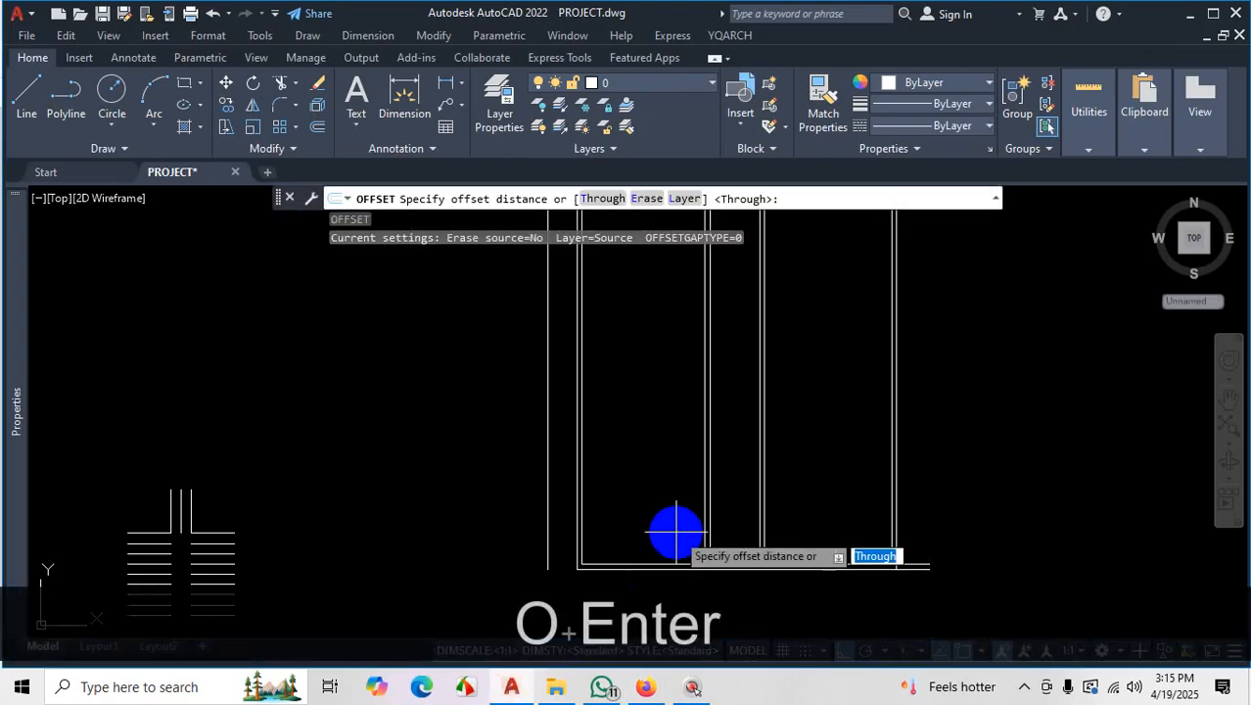
left_click(603, 208)
scroll(646, 536, "up", 2)
left_click(656, 580)
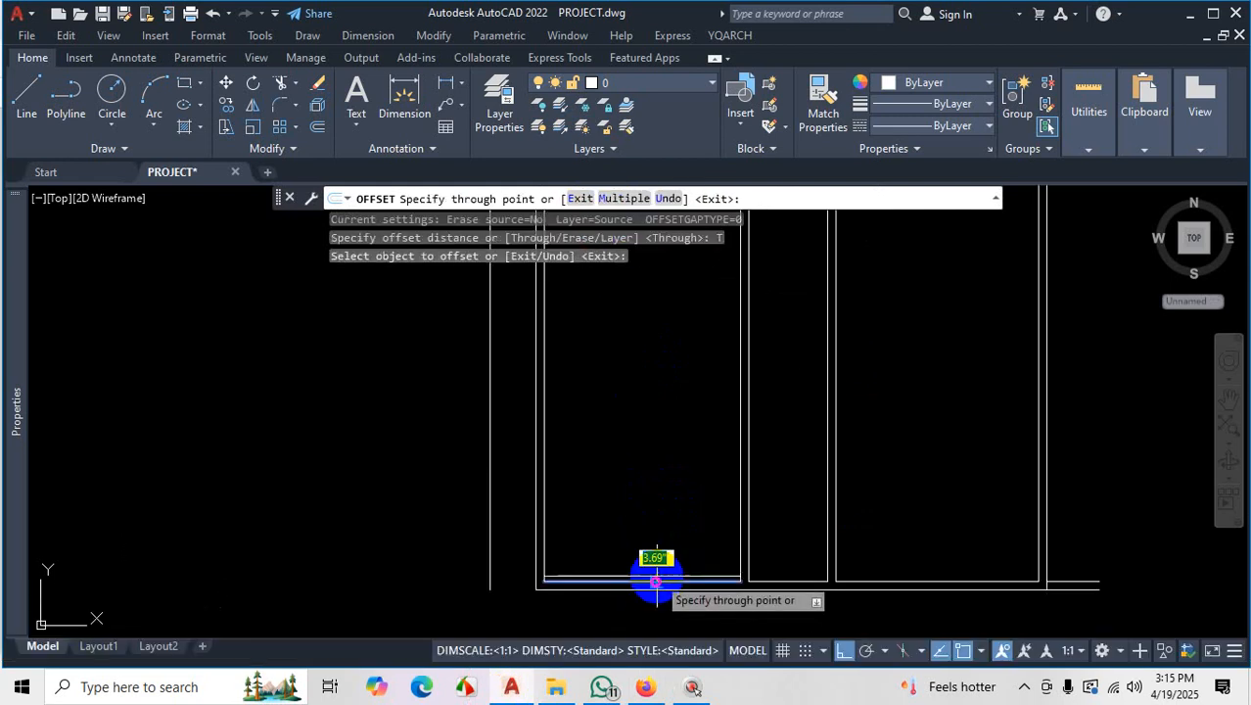
type("8'8")
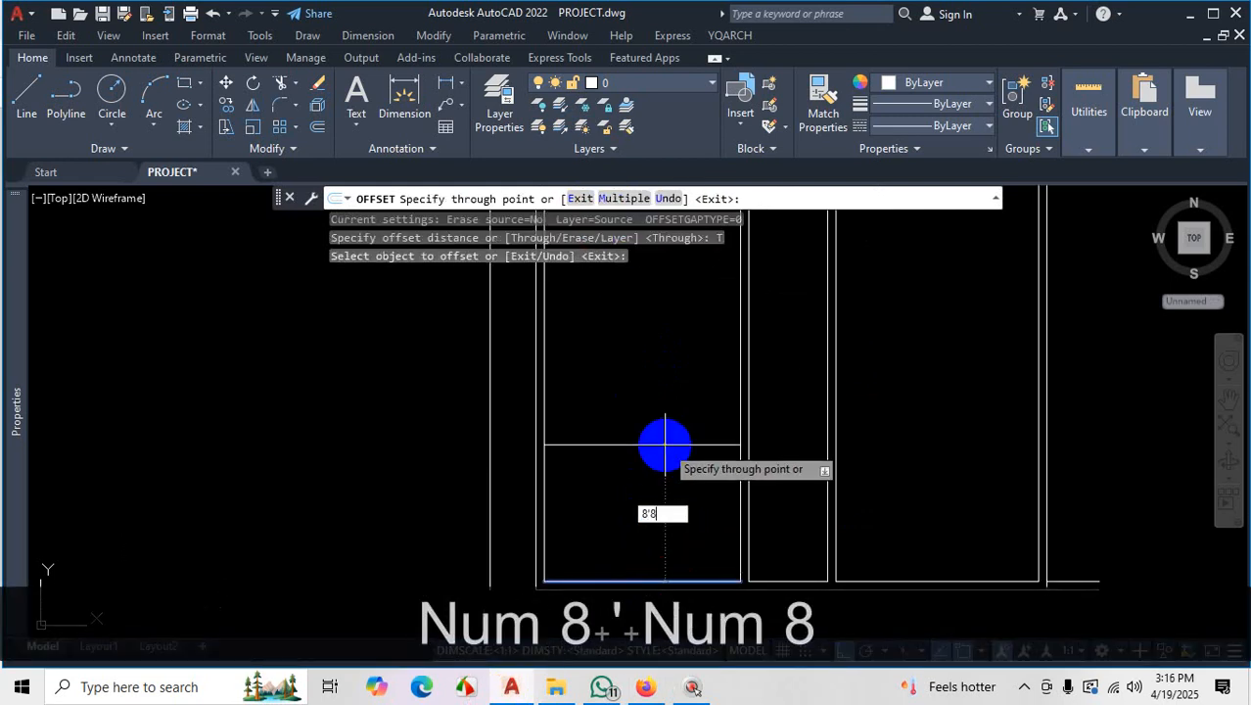
key("Return")
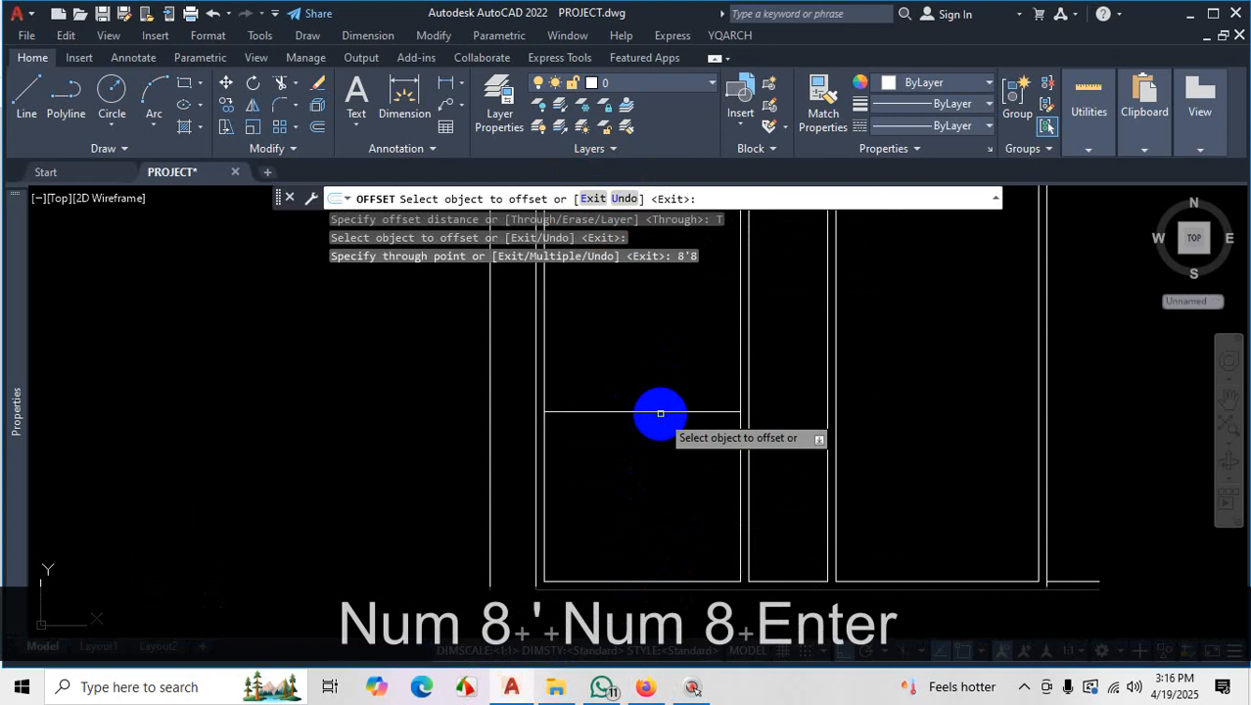
left_click(661, 414)
type("5")
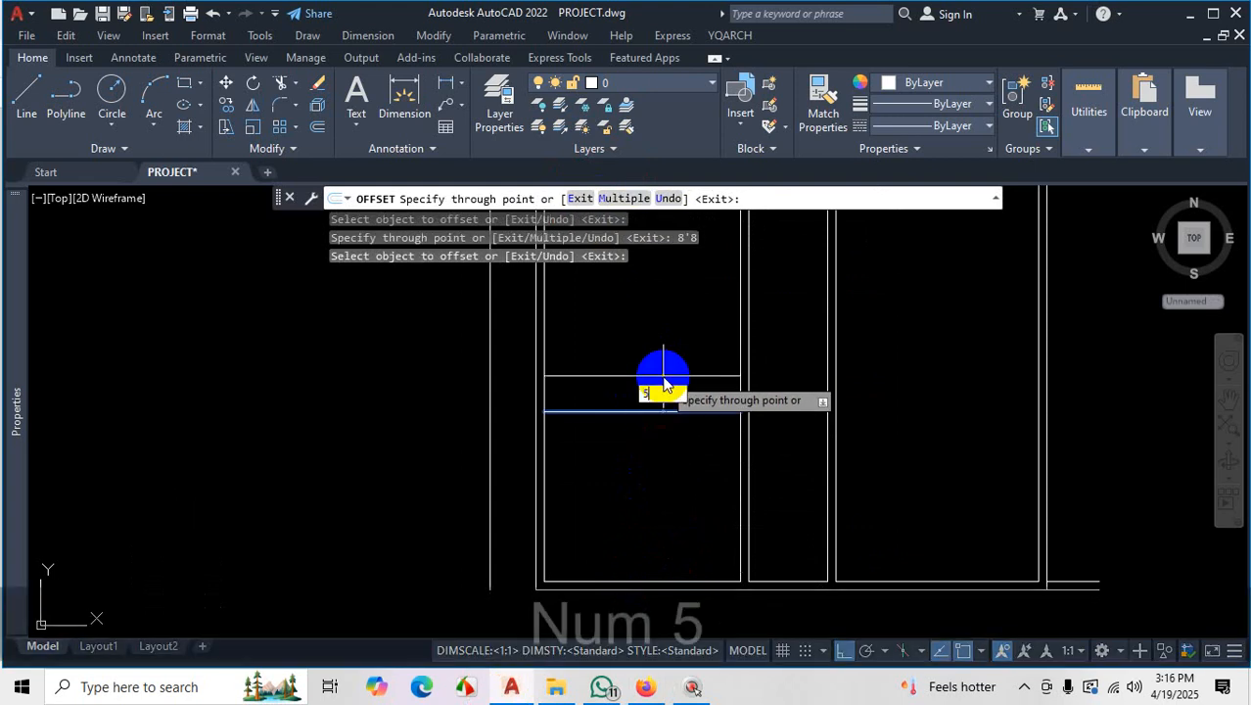
key("Return")
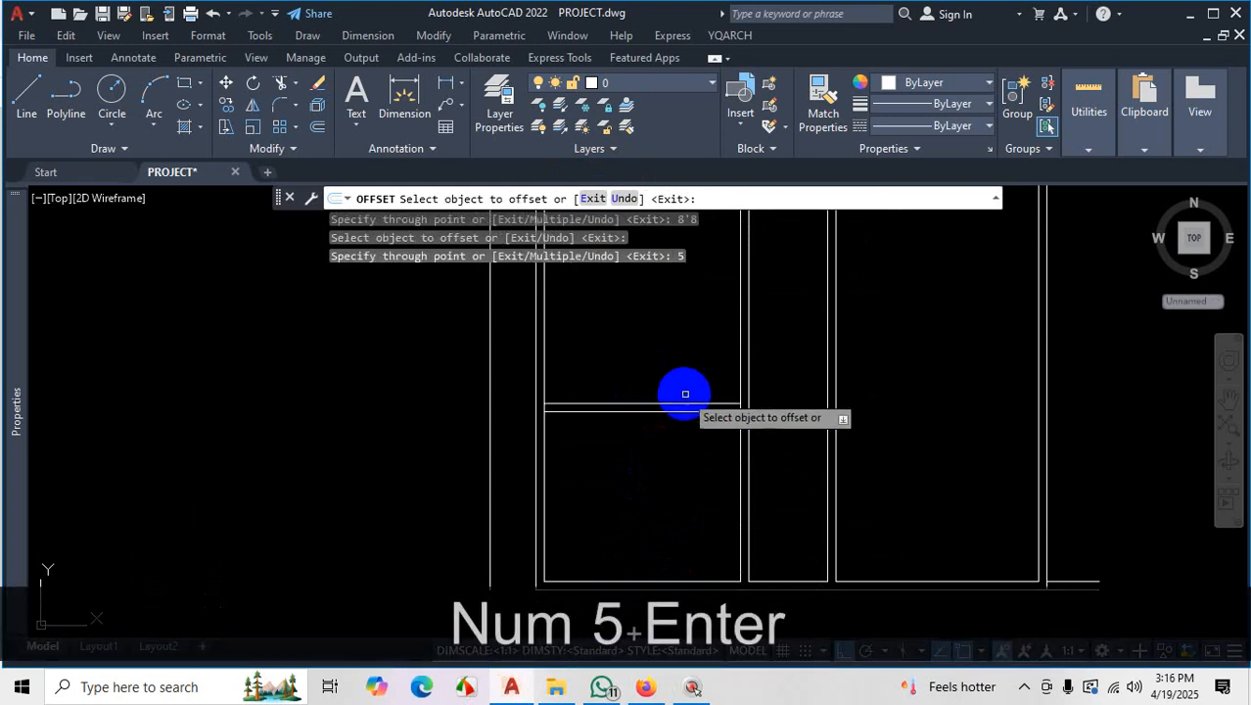
Offset the master bedroom's inner bottom line 11'7" upward per the PDF, then offset the new line 5" upward for the wall thickness
left_click(923, 582)
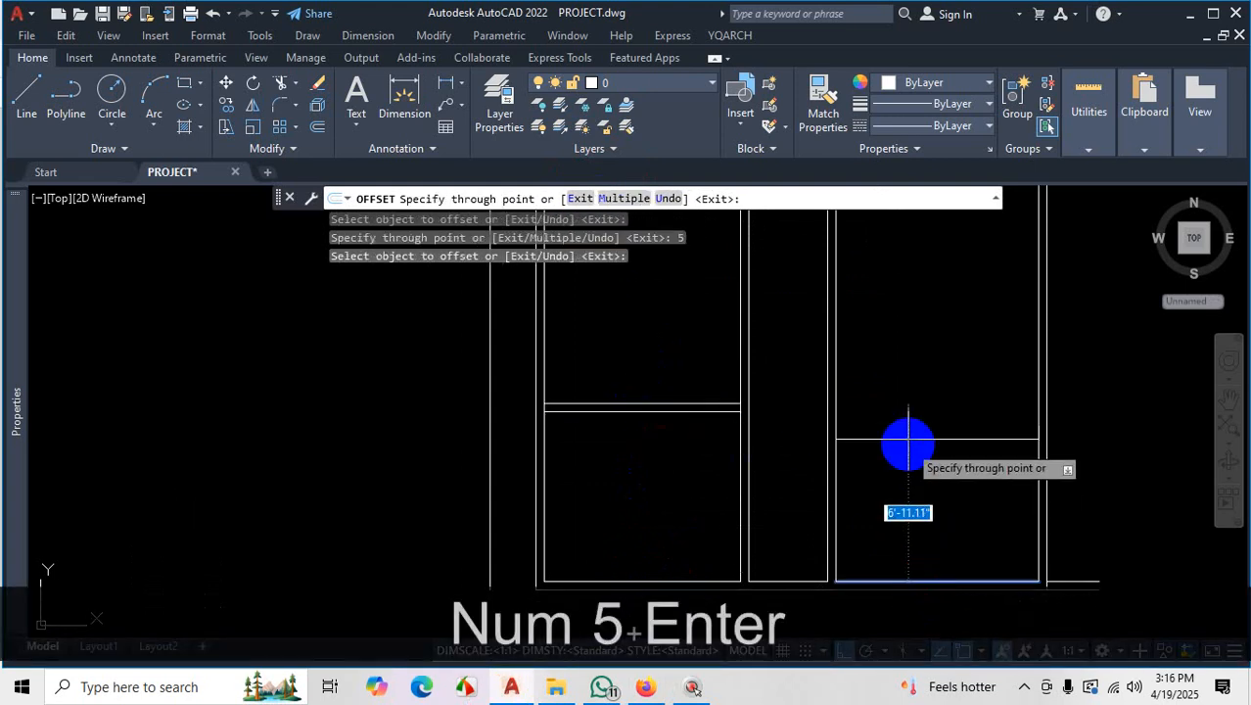
left_click(661, 690)
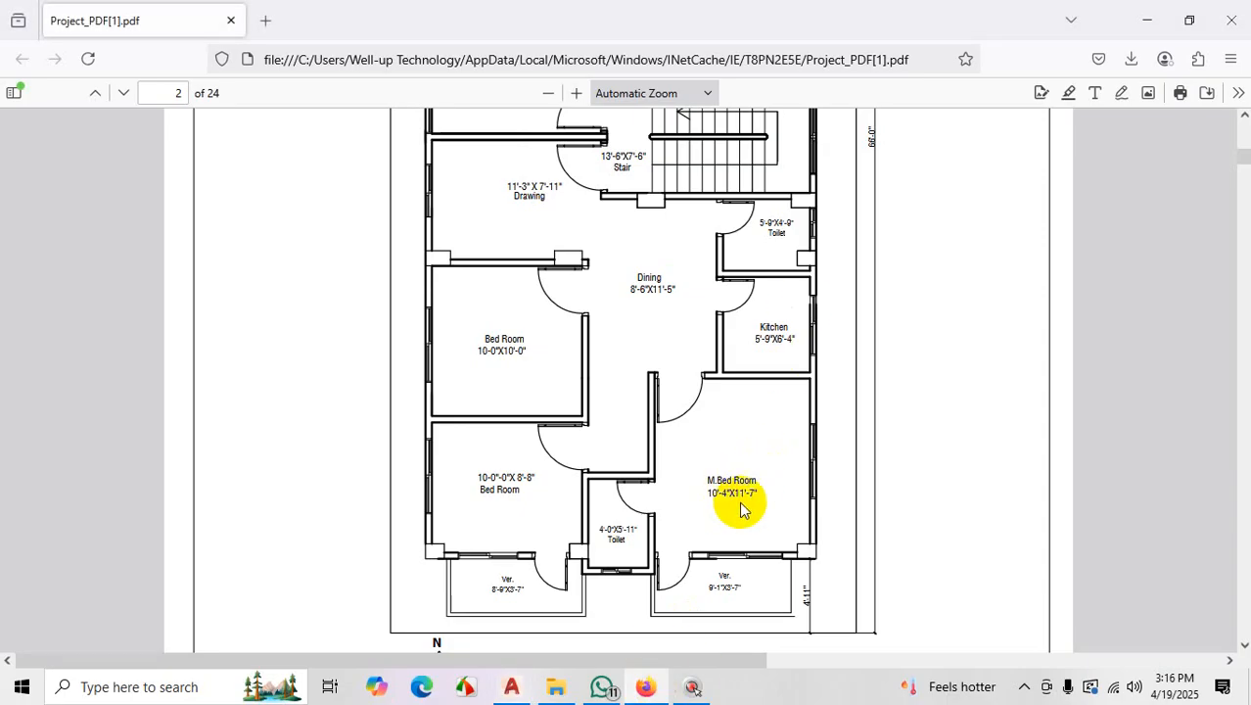
left_click(509, 686)
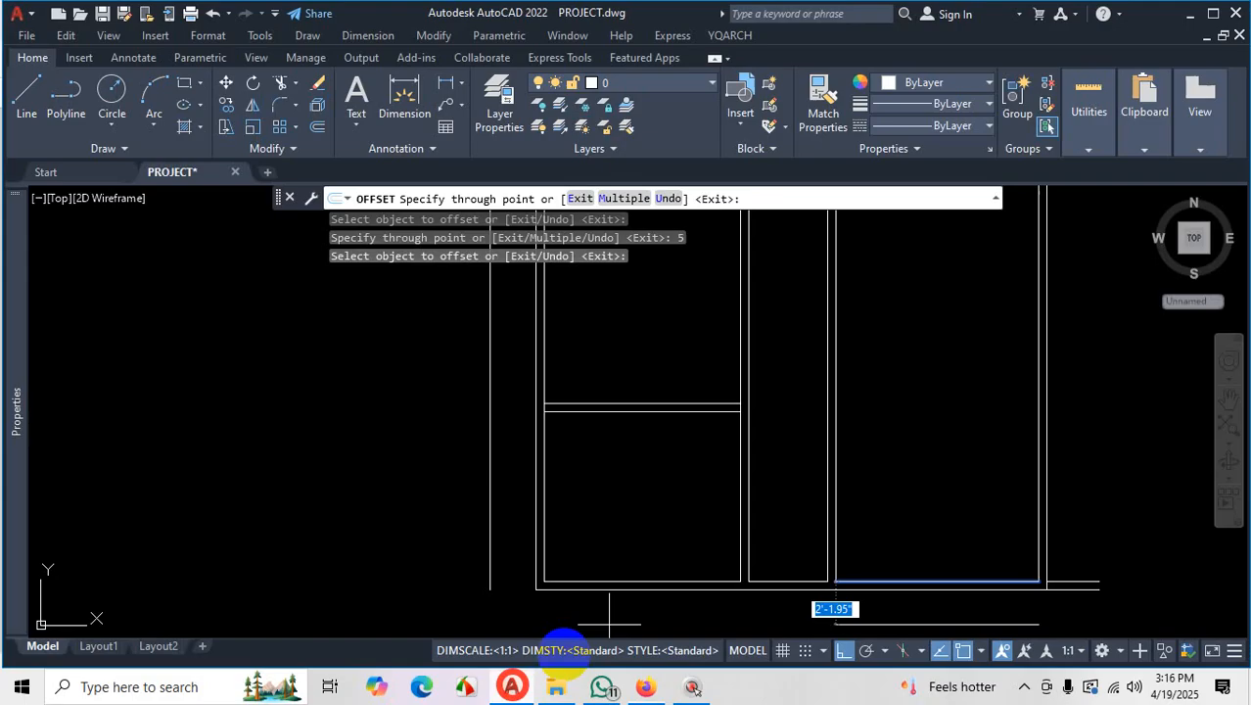
type("11'7")
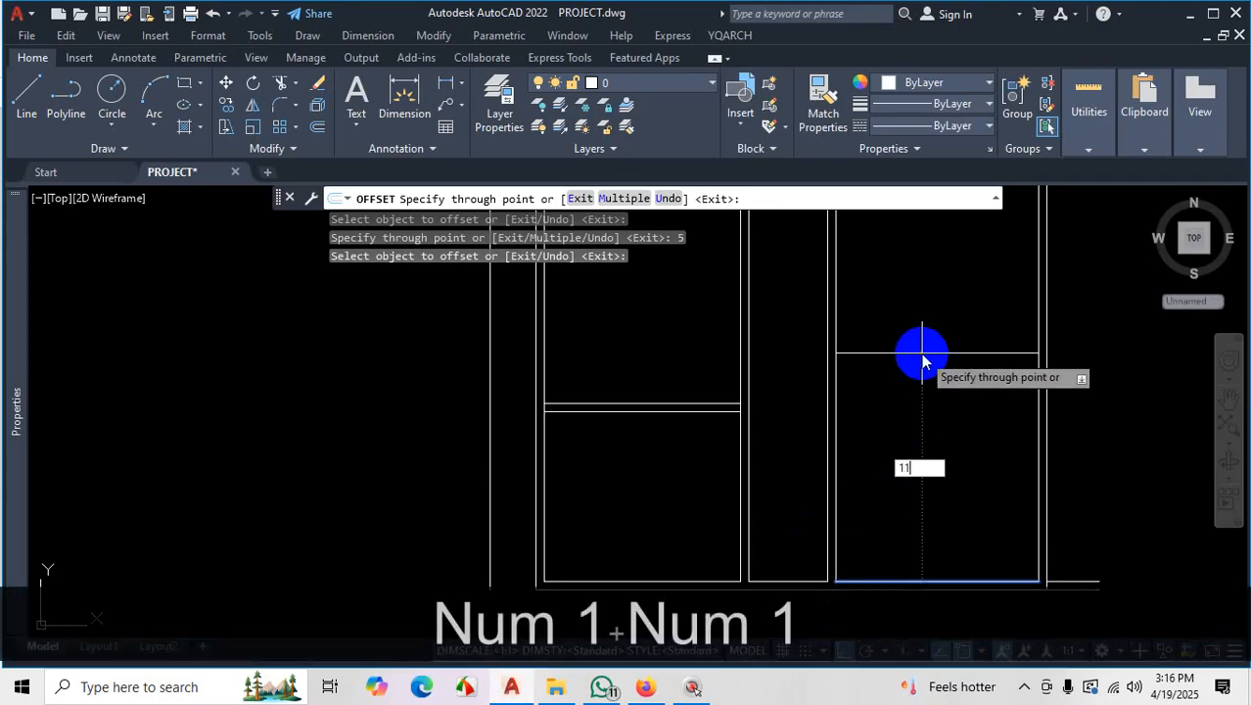
key("Return")
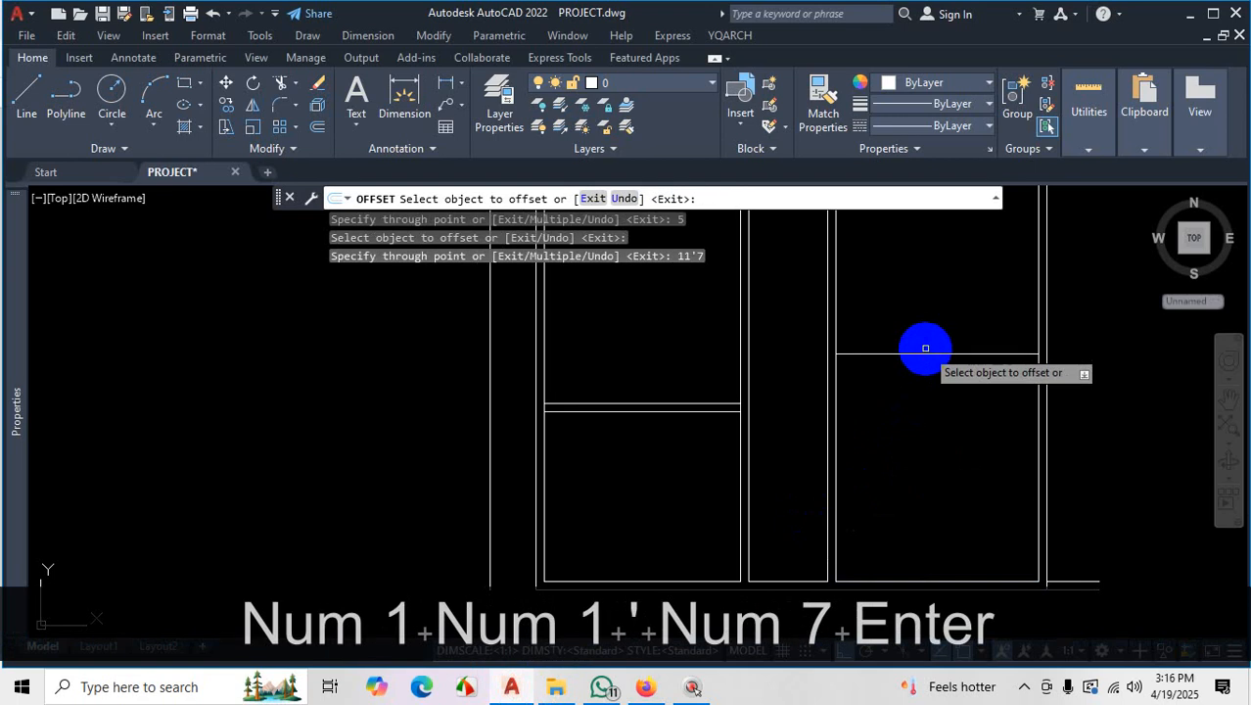
left_click(926, 354)
type("5")
key("Return")
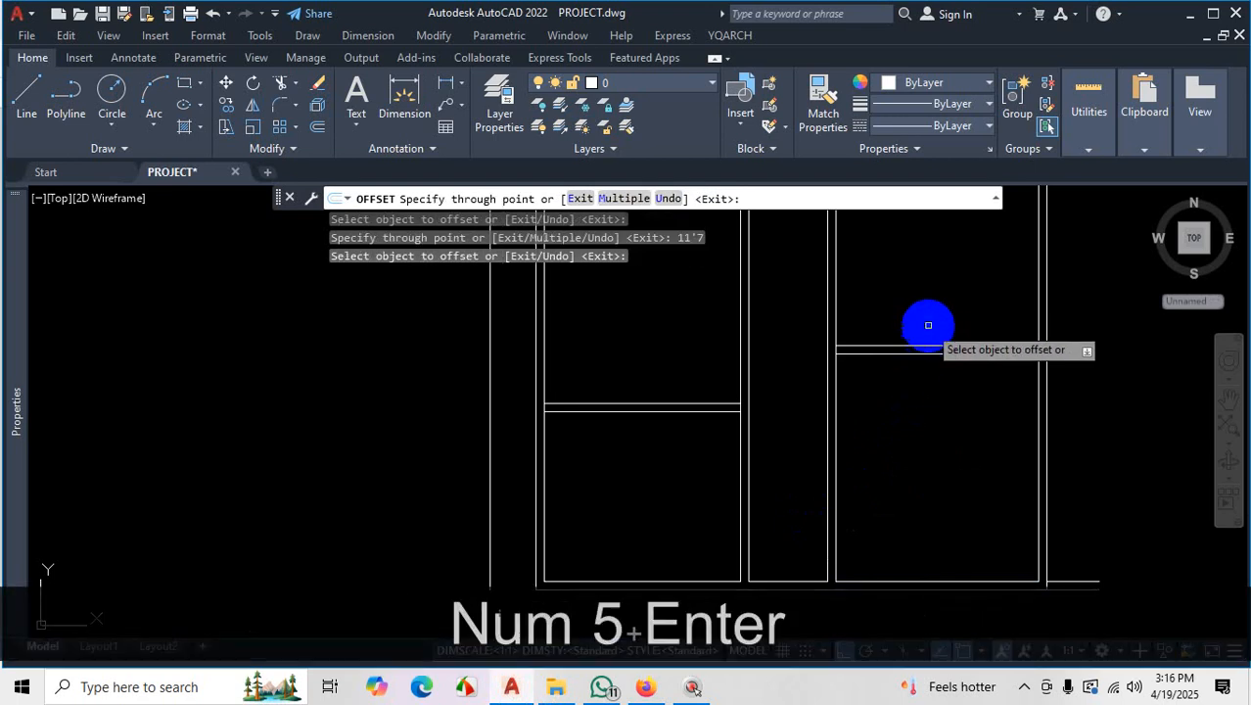
scroll(855, 469, "down", 2)
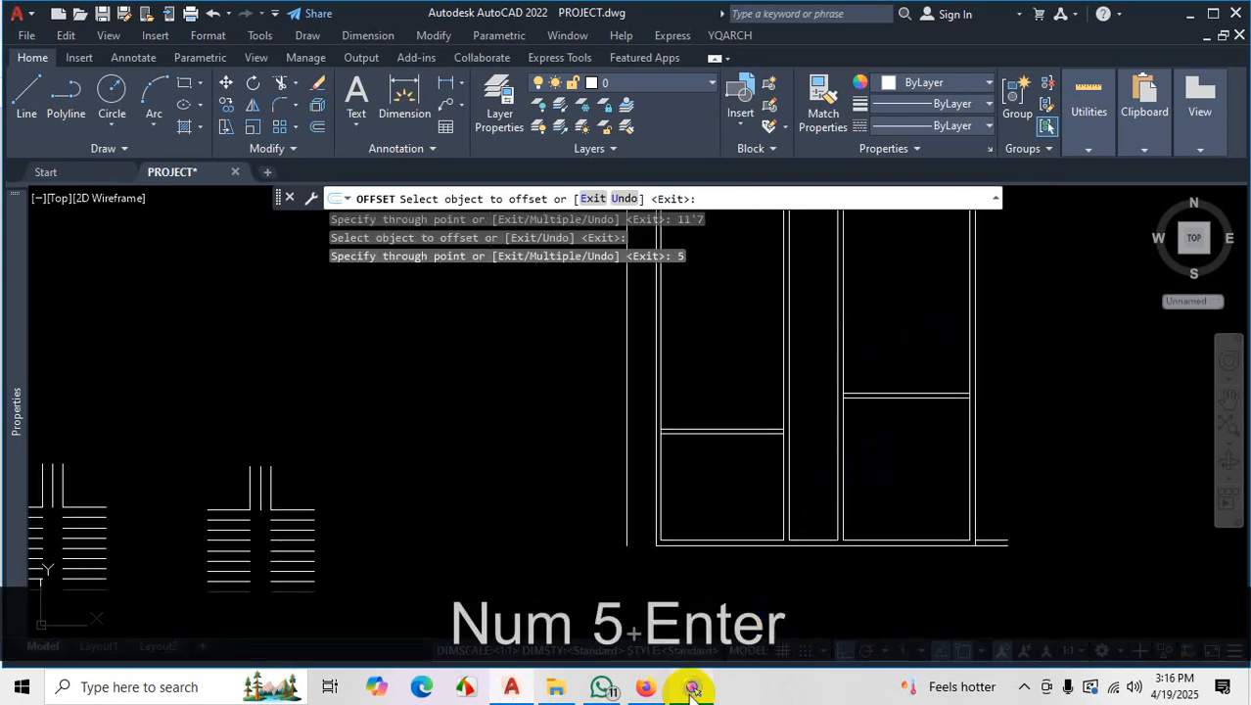
Switch to the floor plan PDF in Firefox and examine the upper bedroom and kitchen depths, marking them with red strokes
left_click(645, 687)
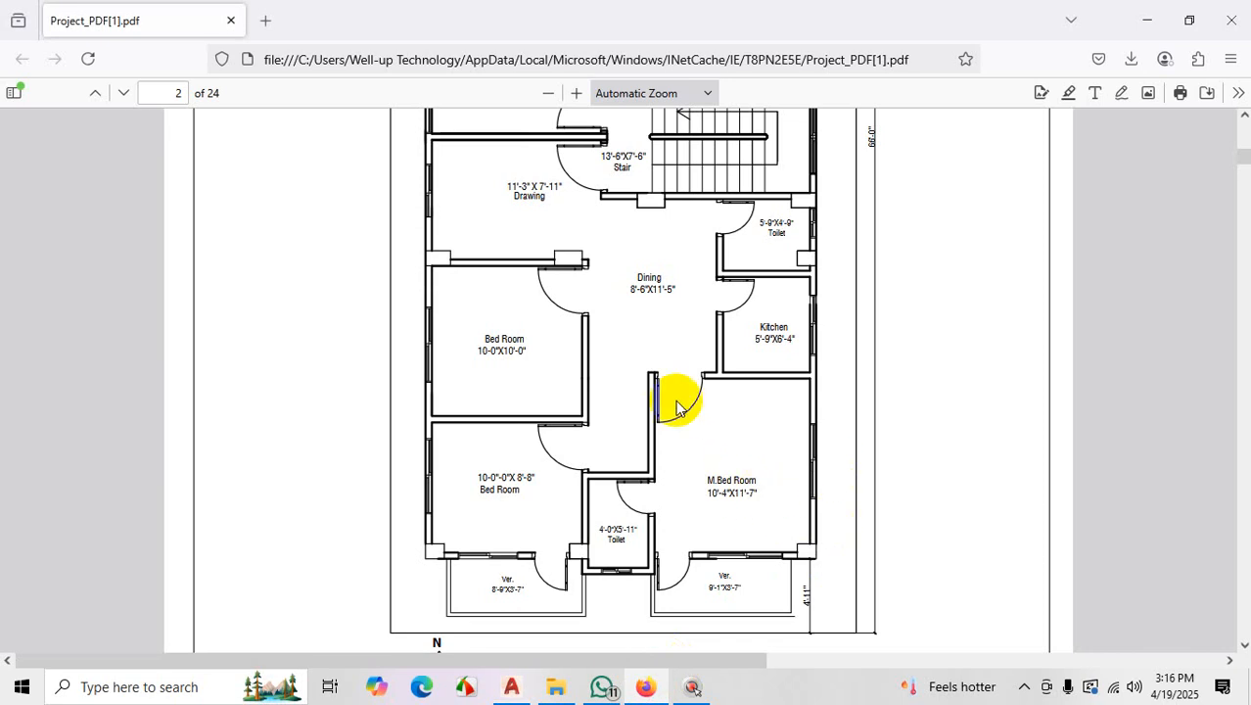
key("ctrl")
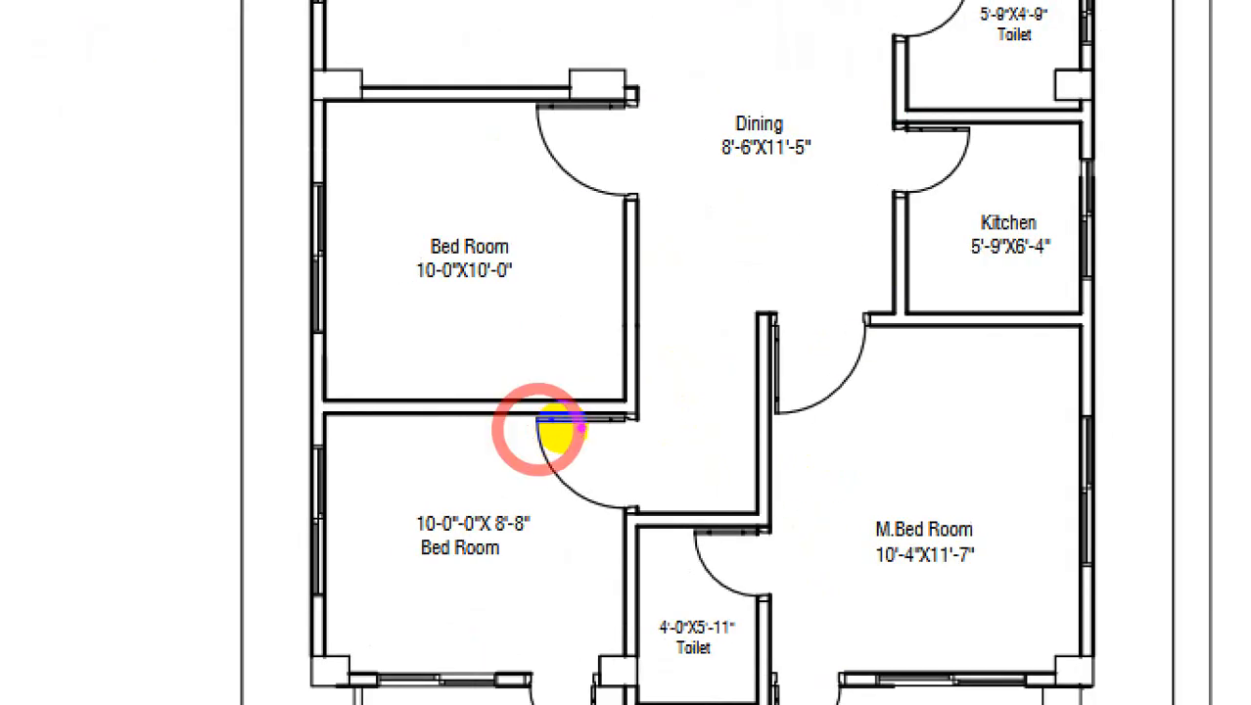
left_click_drag(548, 397, 536, 331)
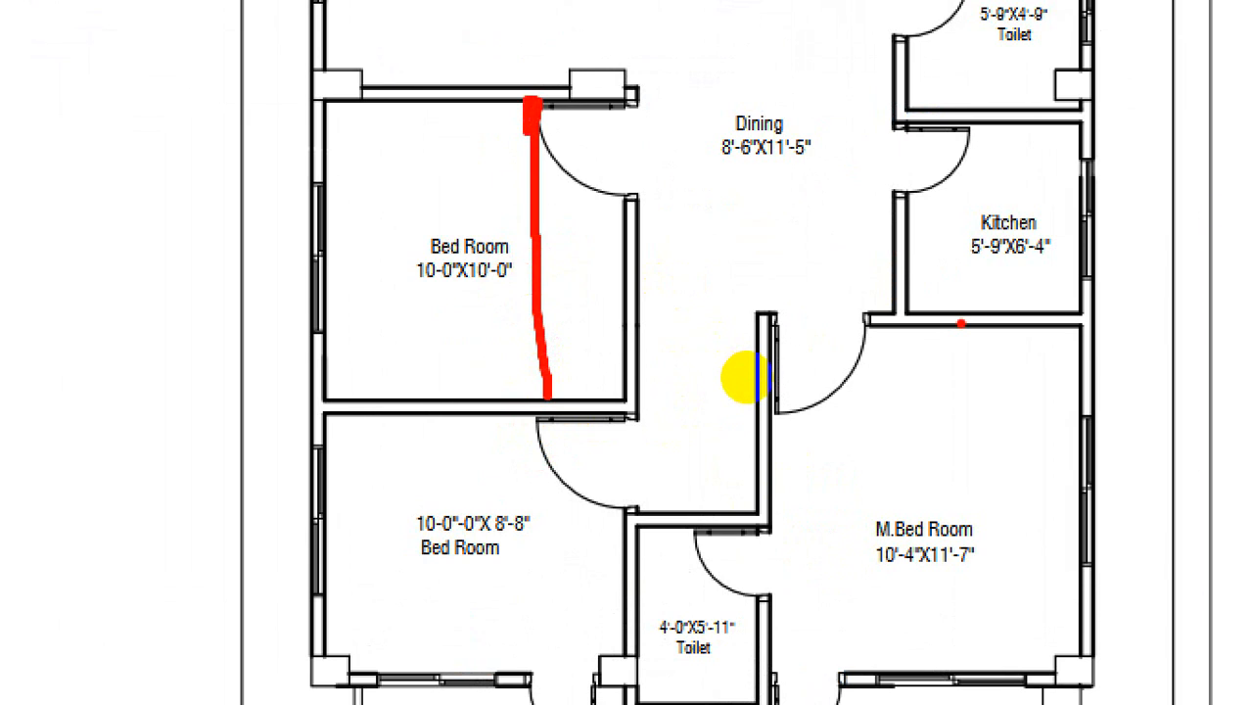
left_click_drag(991, 312, 986, 130)
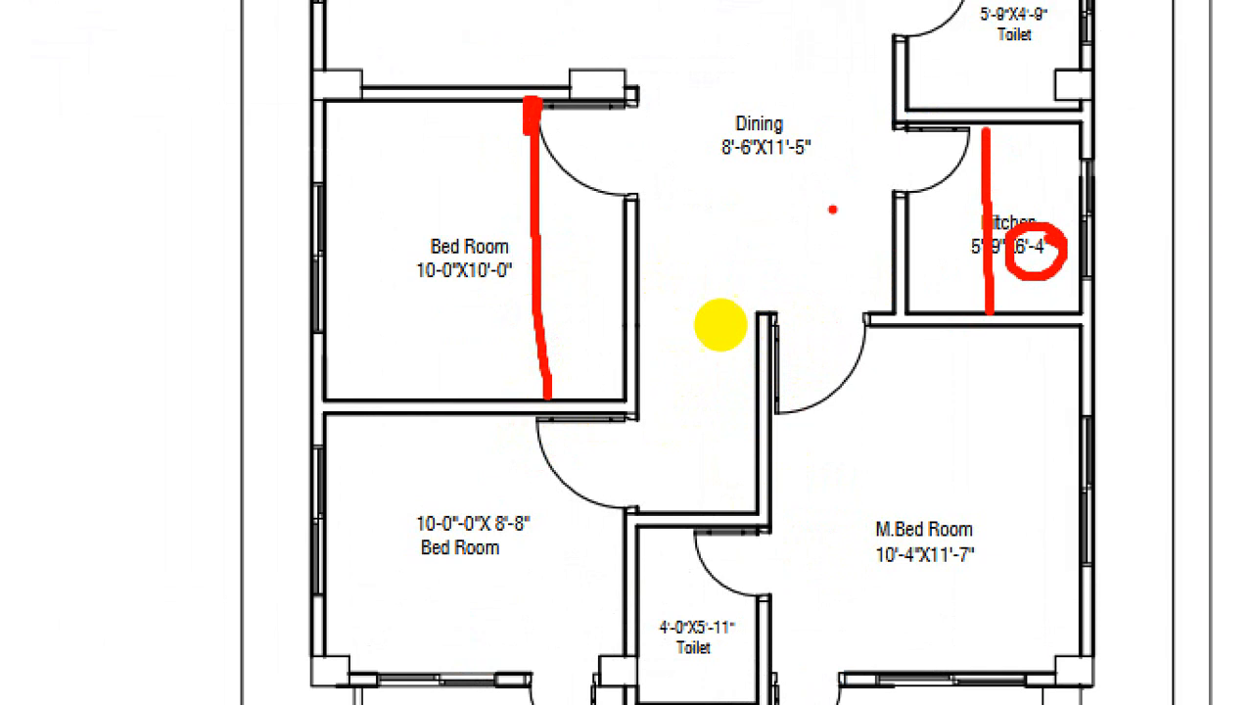
mouse_move(631, 517)
left_mouse_down()
mouse_move(646, 274)
mouse_move(637, 98)
left_mouse_up()
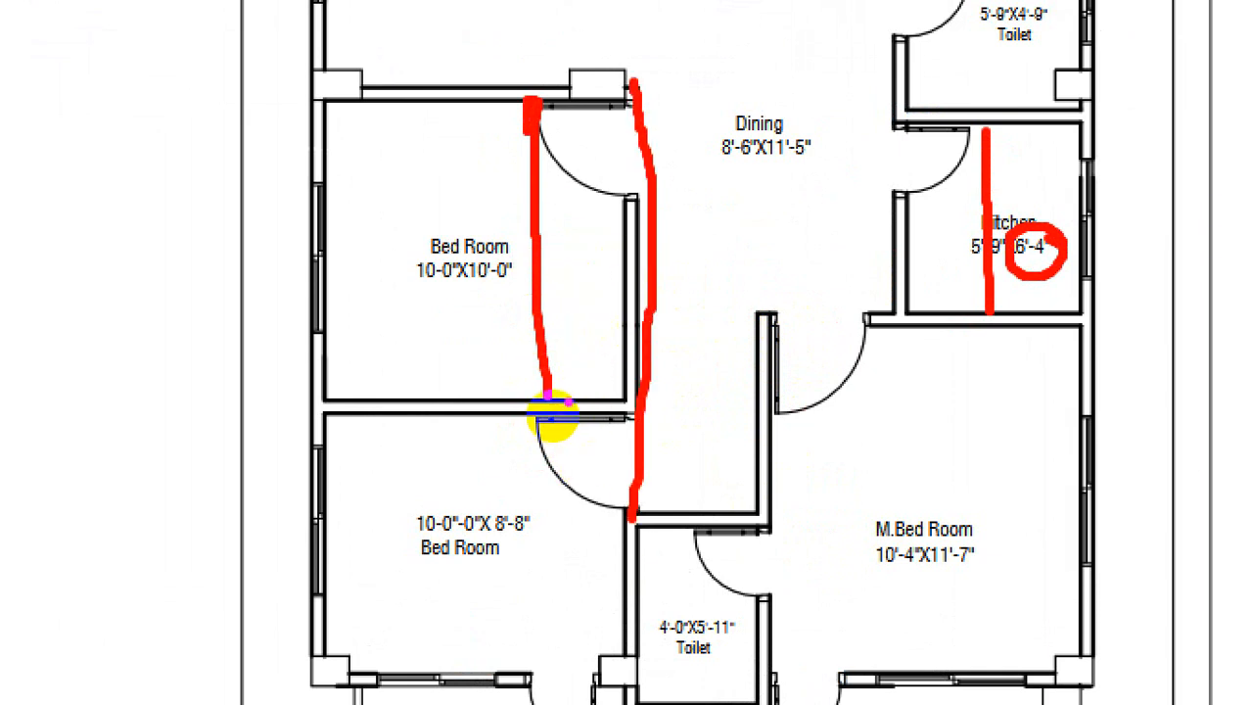
left_click_drag(554, 386, 559, 288)
key("Escape")
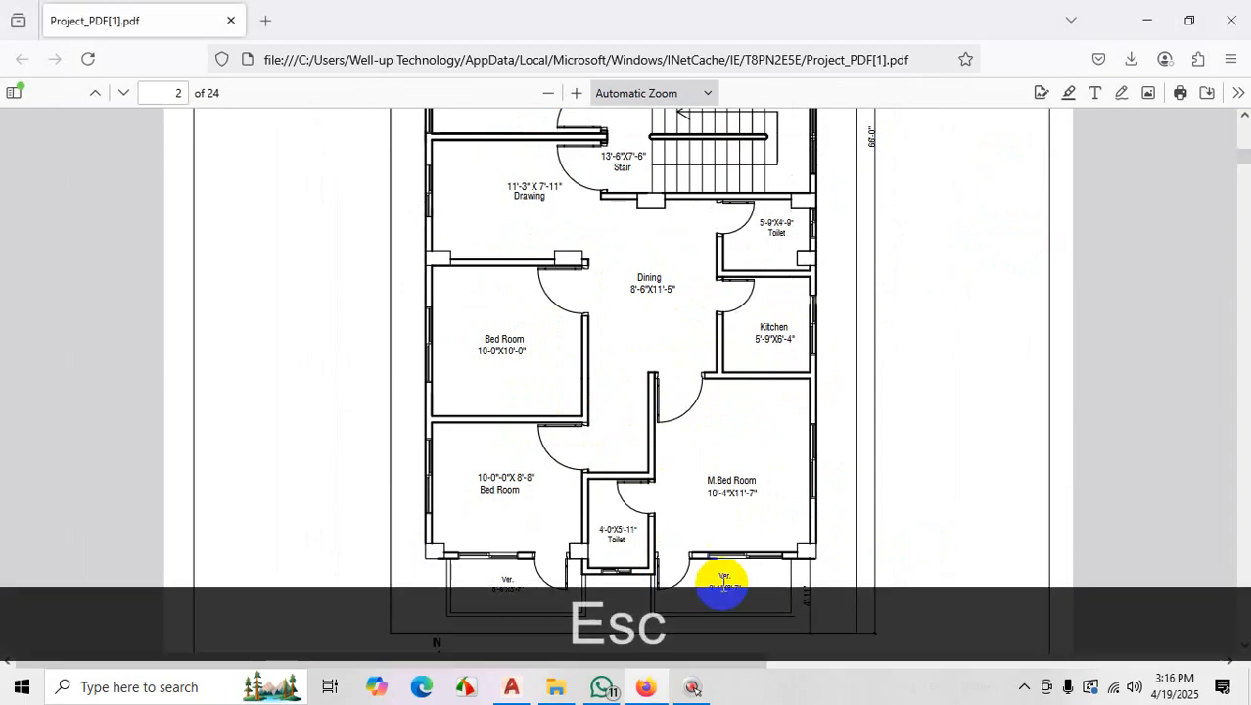
Switch to AutoCAD and offset the lower bedroom's upper wall line 10' upward, then offset the result 5" upward as the wall thickness
left_click(511, 686)
scroll(736, 411, "up", 4)
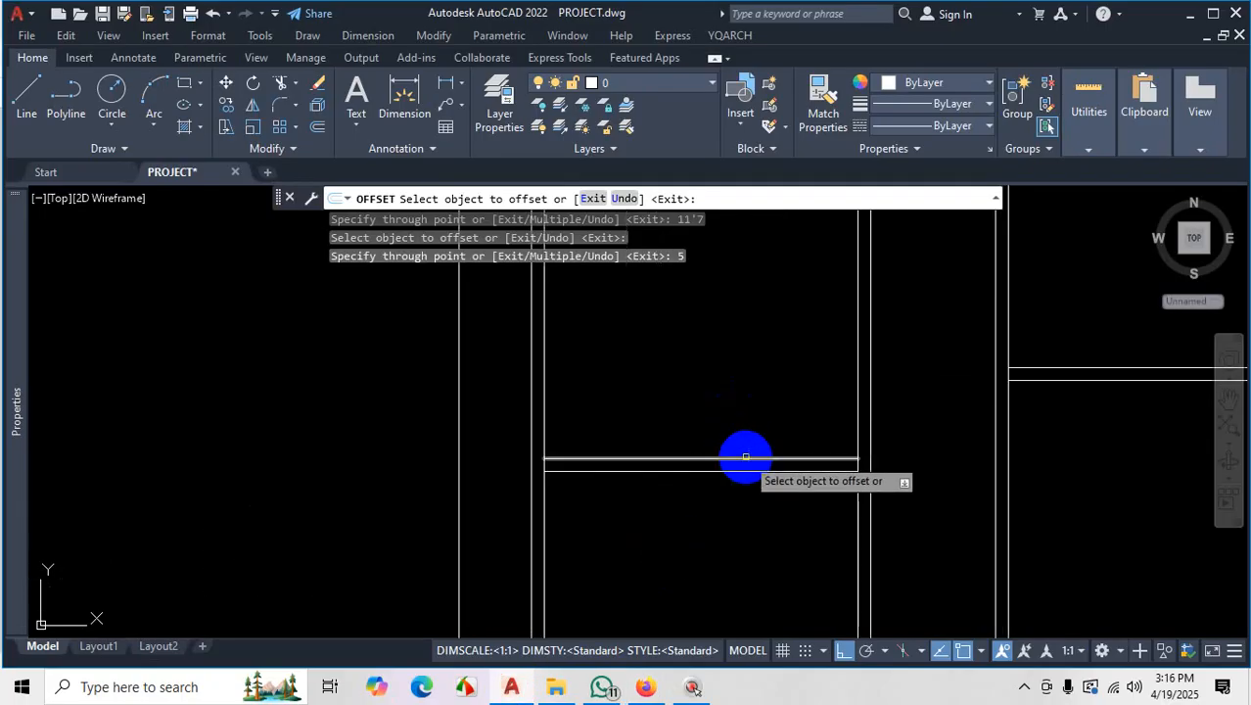
left_click(743, 457)
type("10'")
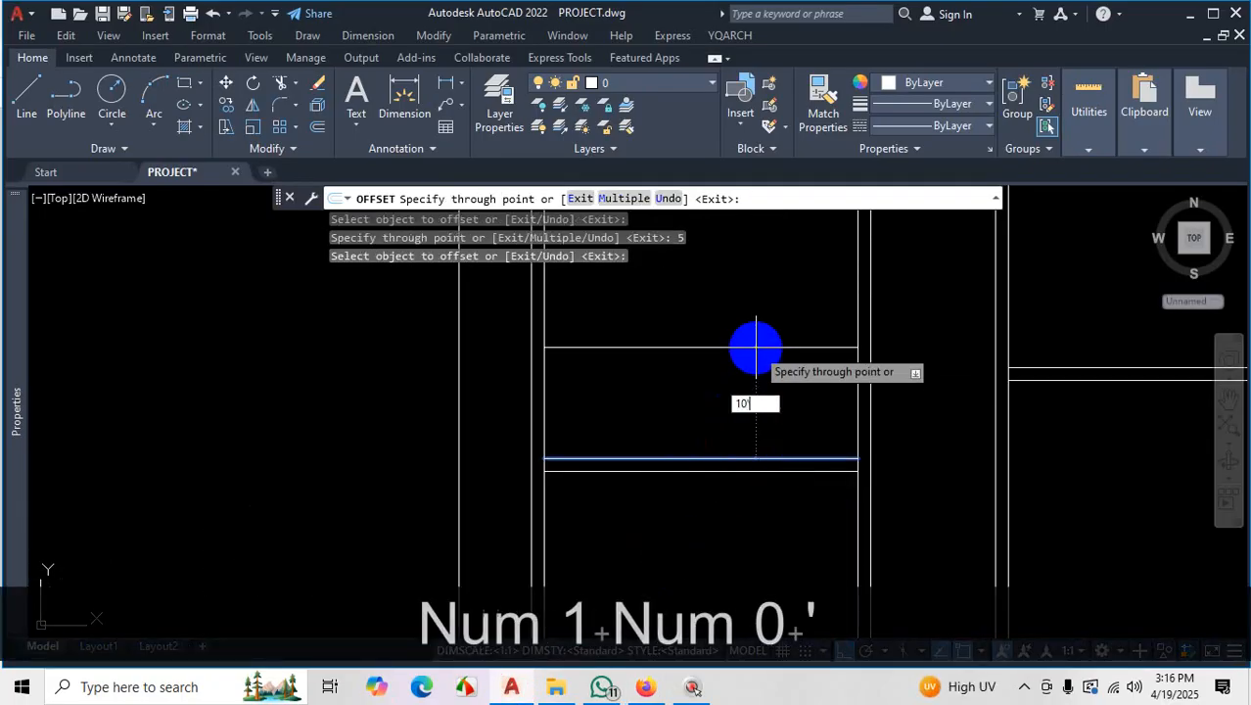
key("Return")
scroll(766, 275, "down", 3)
scroll(766, 279, "up", 3)
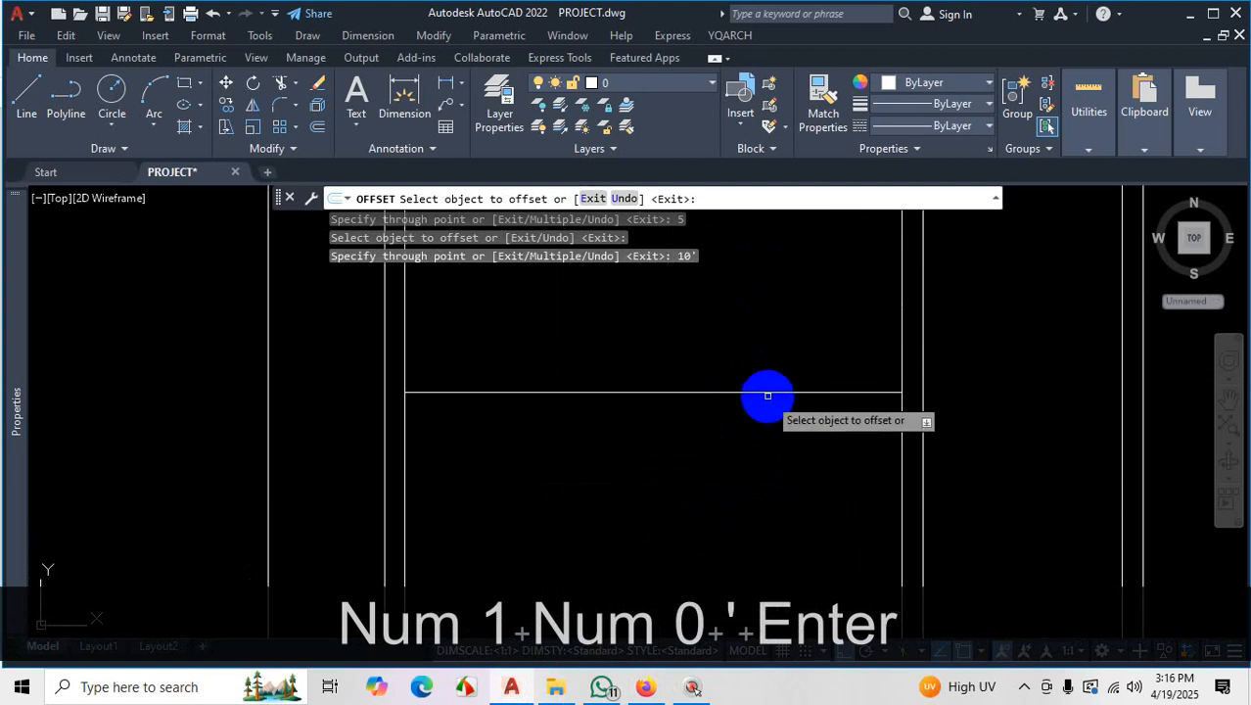
left_click(769, 392)
type("5")
key("Return")
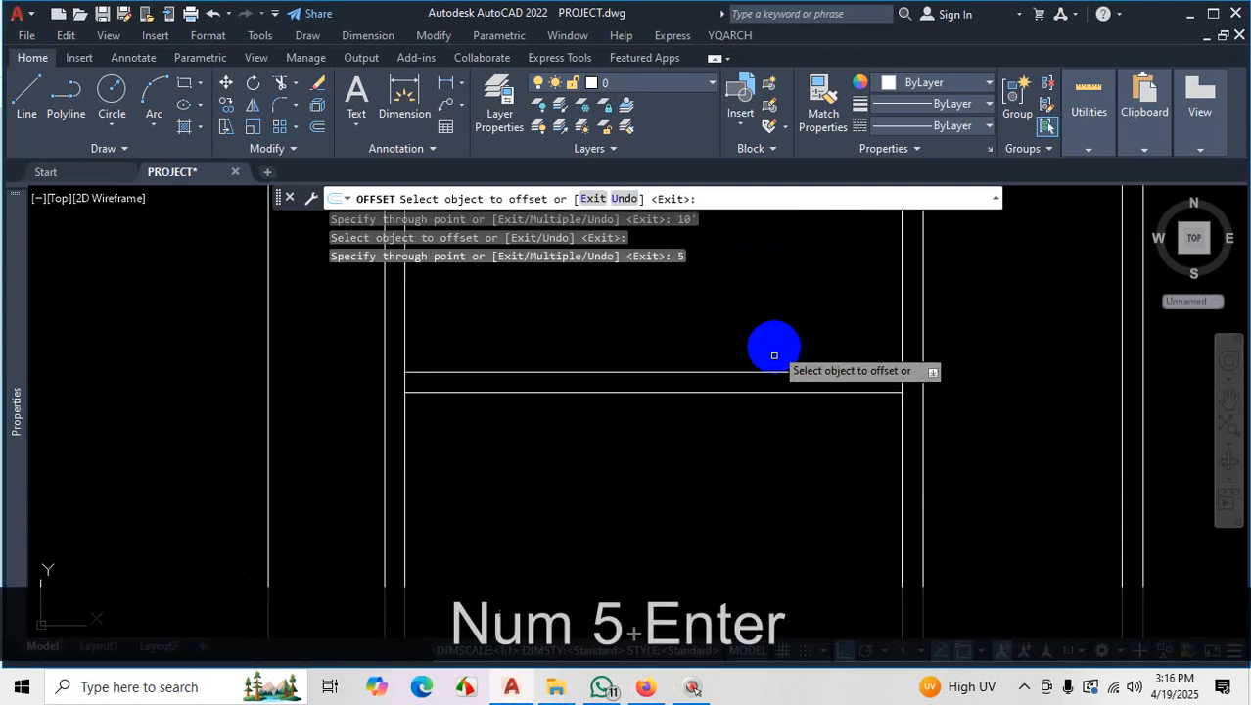
scroll(777, 392, "down", 3)
scroll(838, 495, "down", 2)
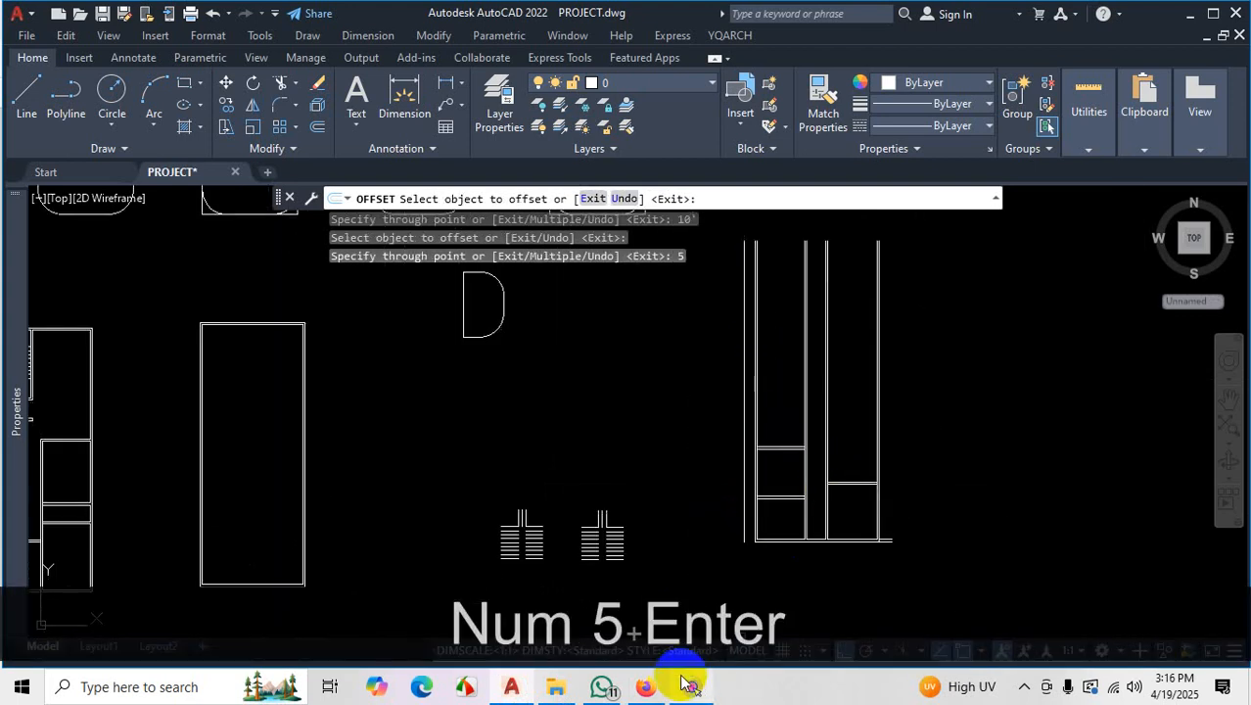
Switch to the floor plan PDF in Firefox and examine the kitchen and the toilet above it, marking the toilet in red
left_click(646, 691)
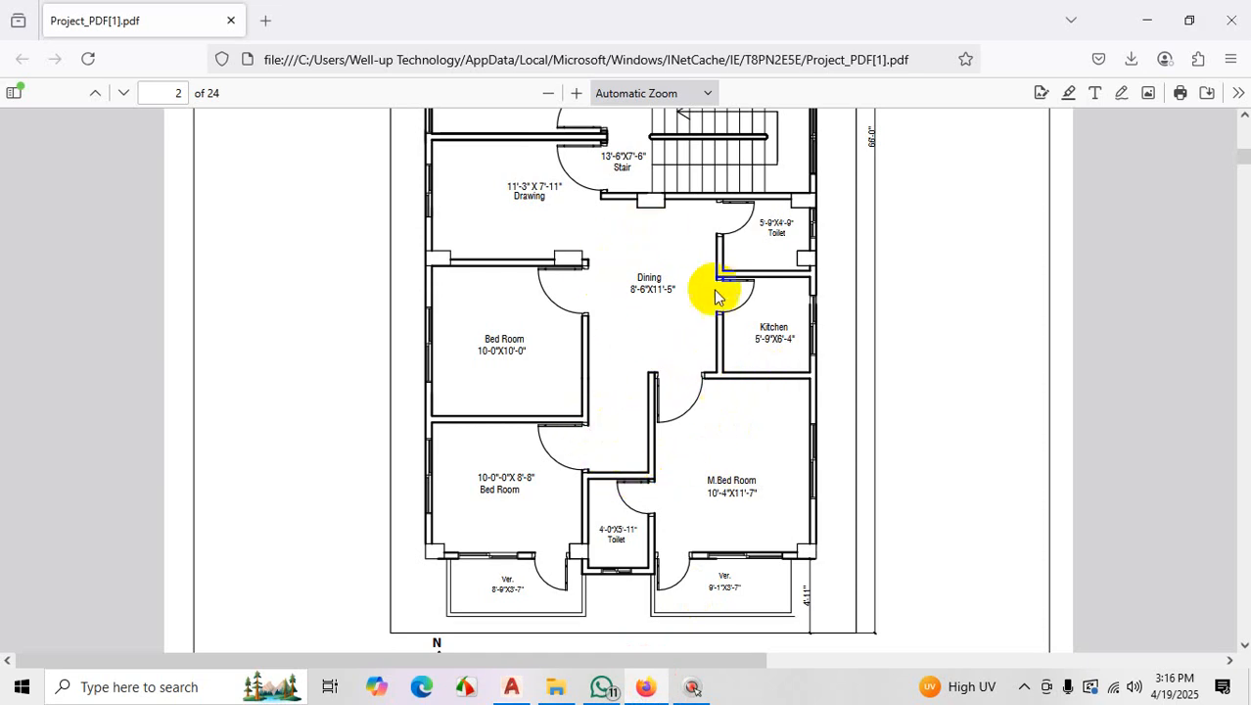
scroll(766, 316, "up", 2)
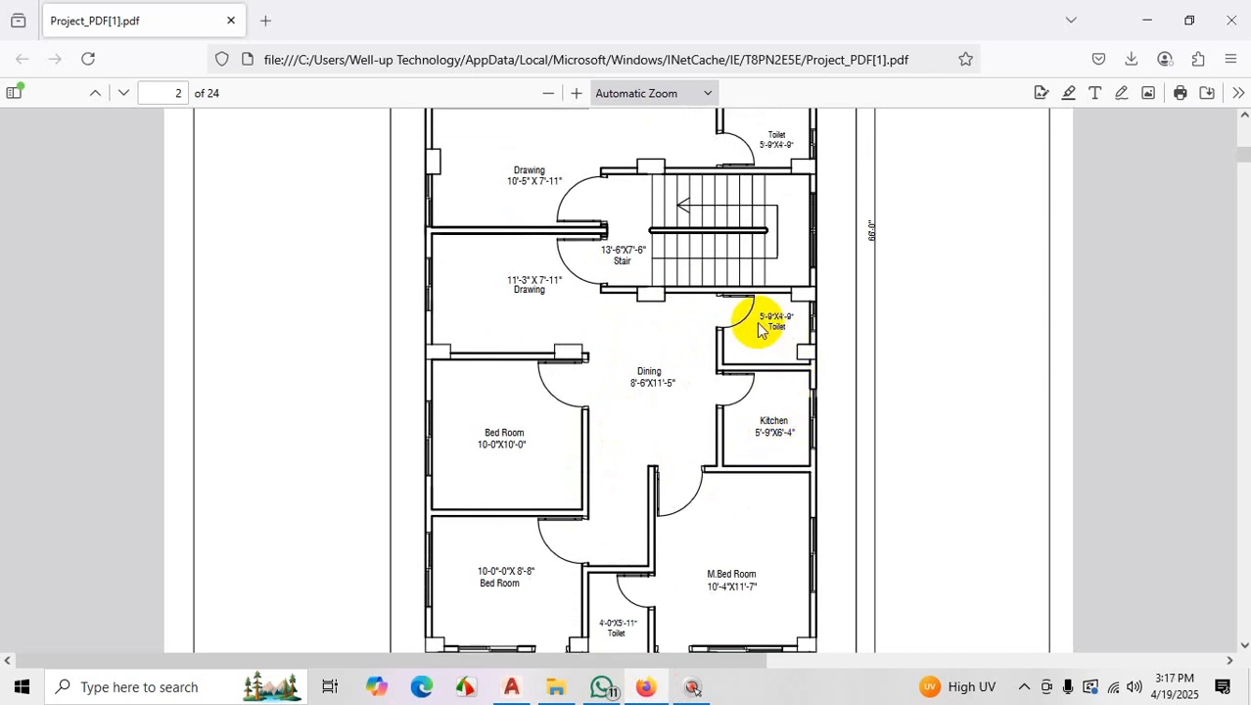
key("ctrl+1")
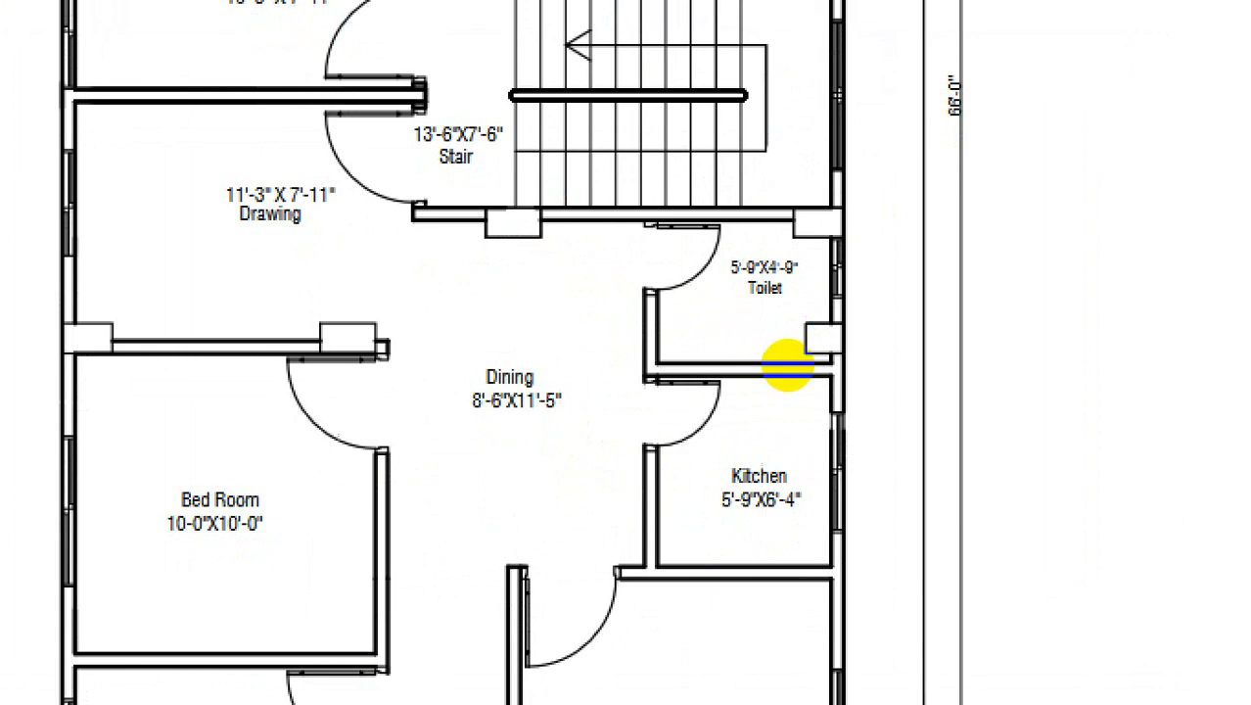
left_click(787, 365)
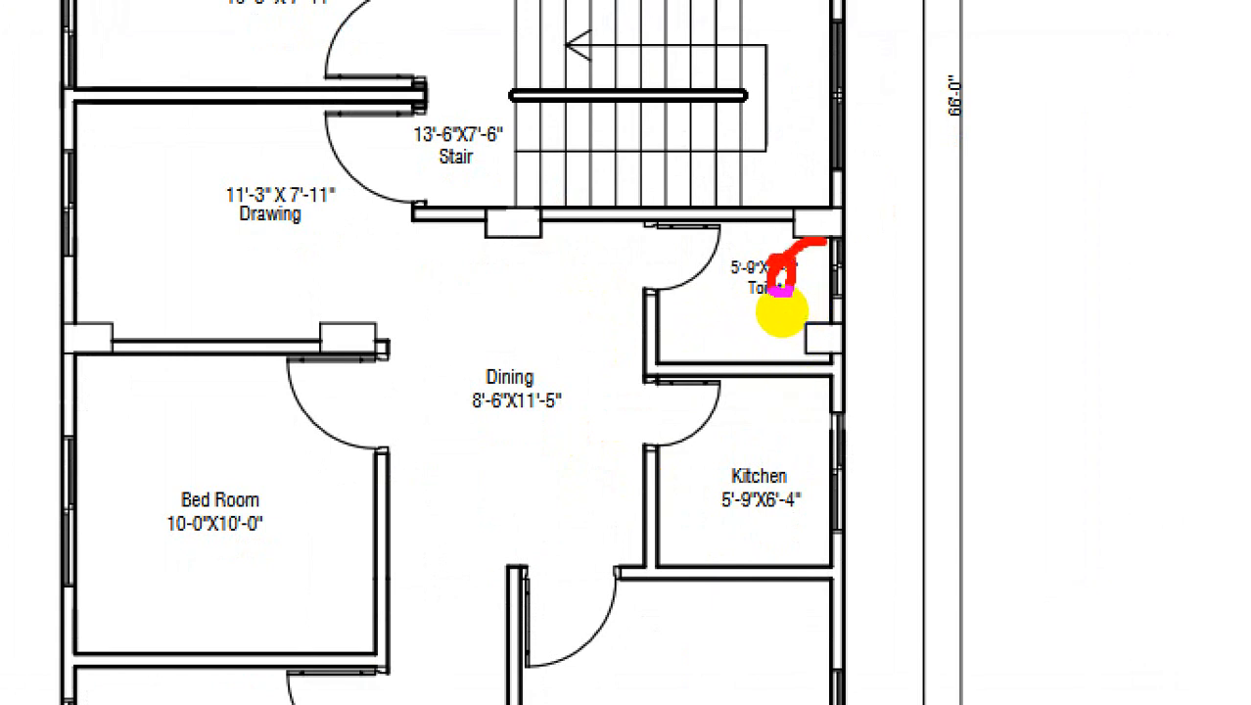
key("Escape")
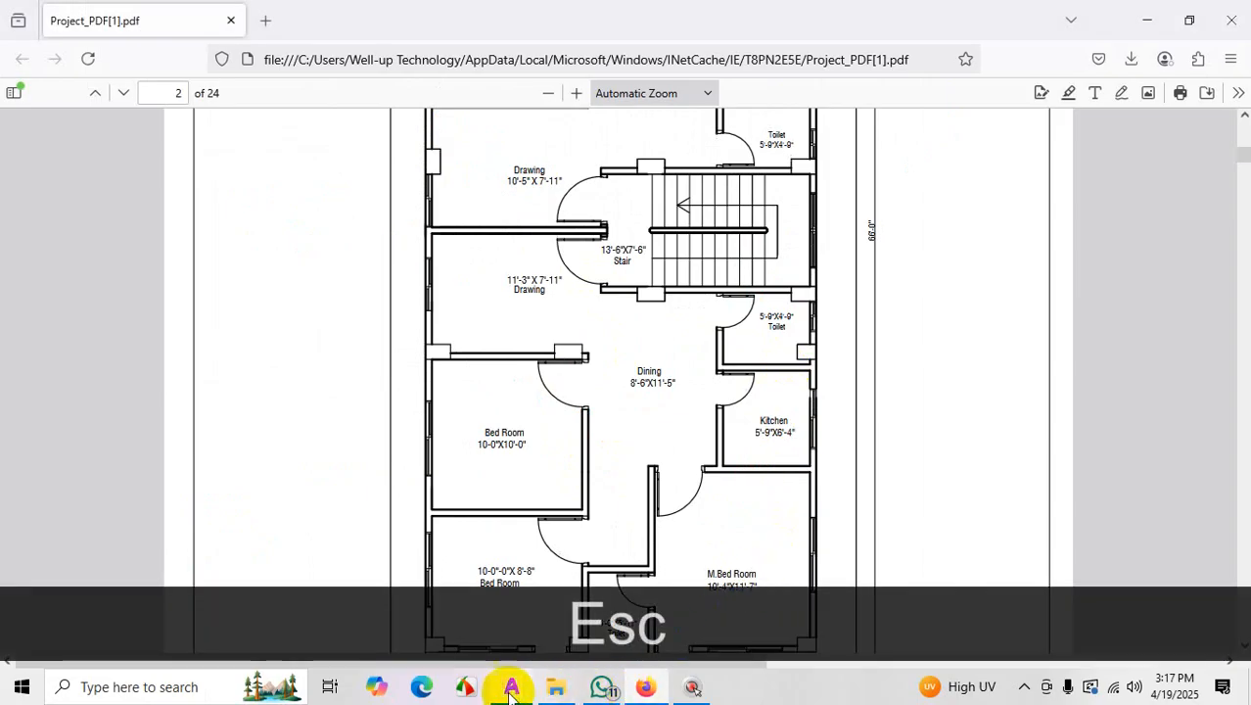
Switch to AutoCAD and offset the master bedroom's upper wall line 6'4" upward for the kitchen, then offset the result 5" upward
left_click(510, 688)
scroll(759, 513, "up", 5)
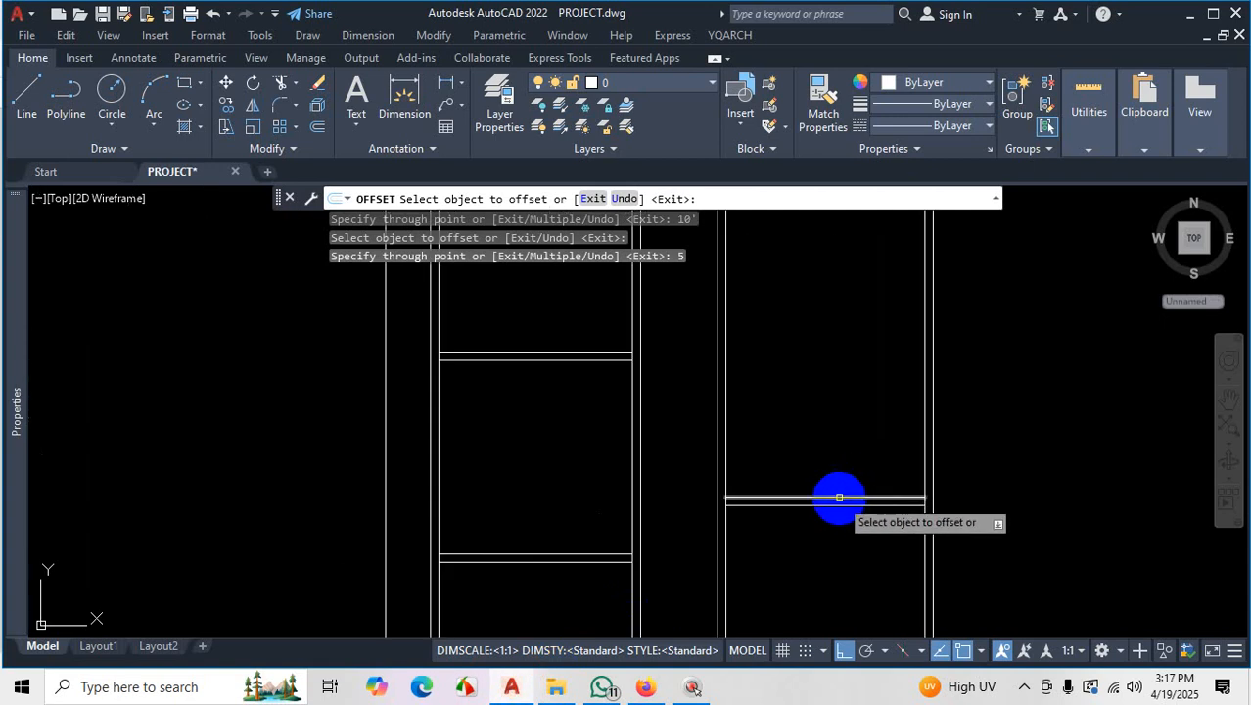
left_click(839, 498)
type("6'4")
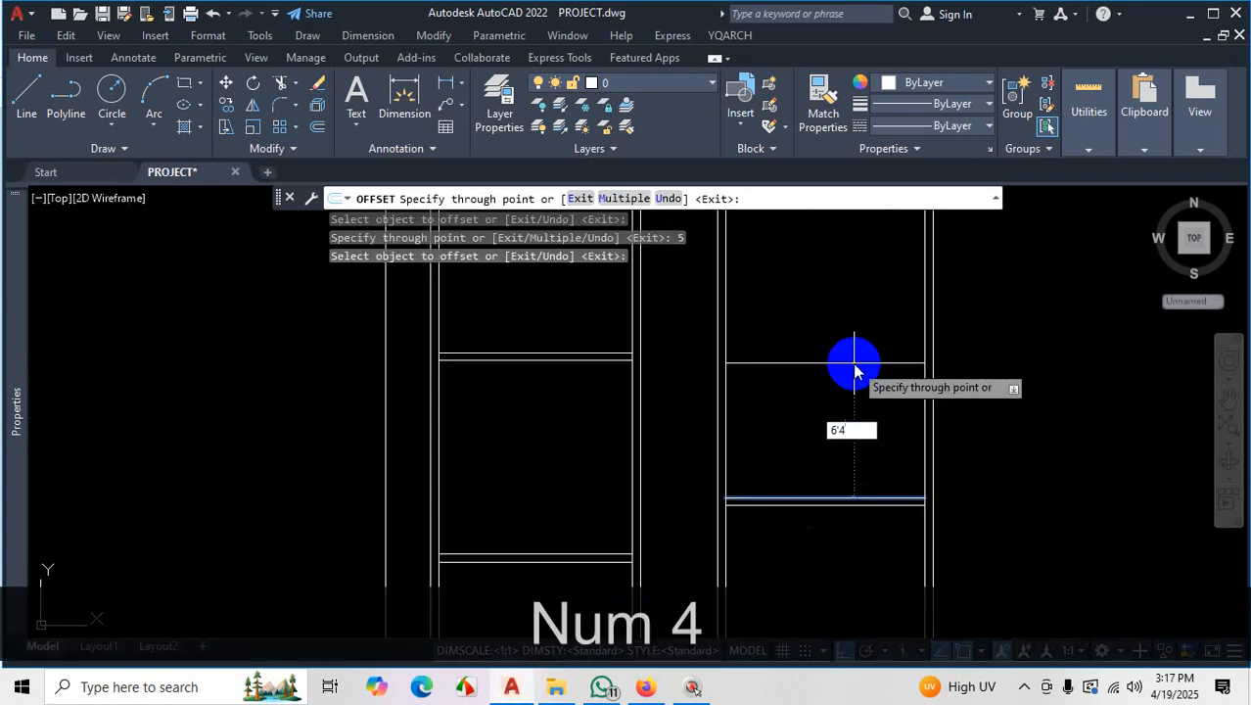
key("Return")
left_click(855, 375)
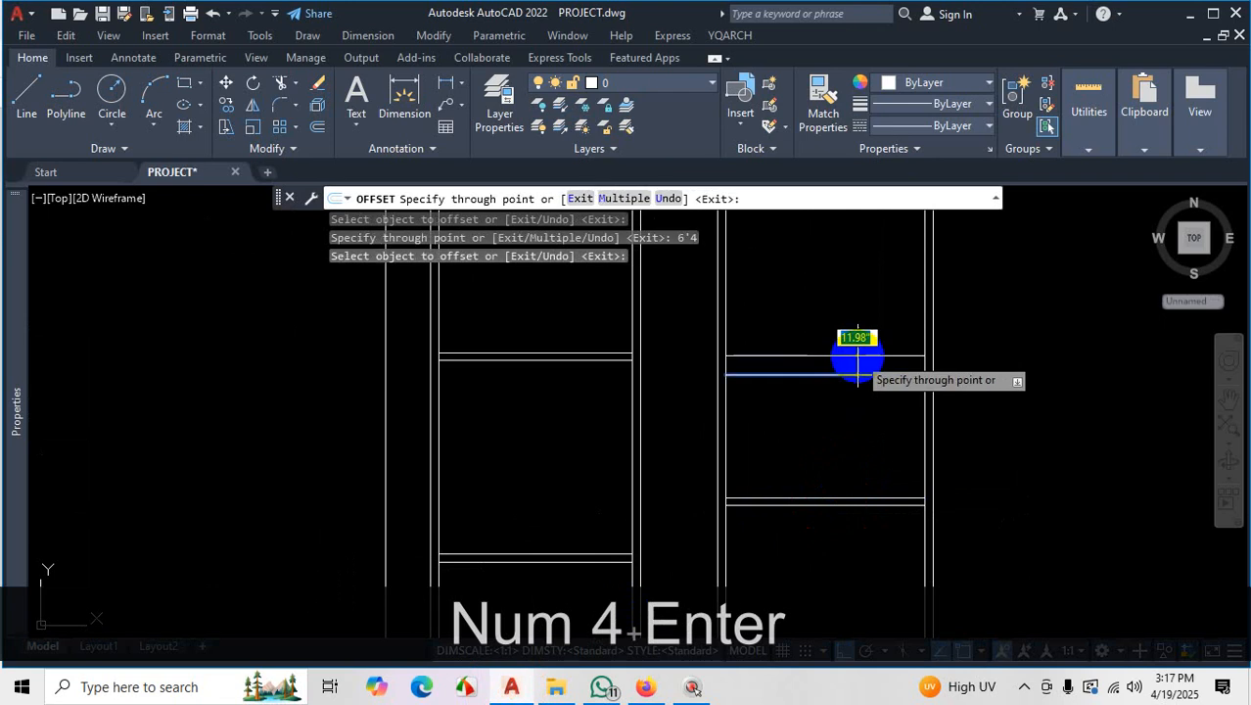
type("5")
key("Return")
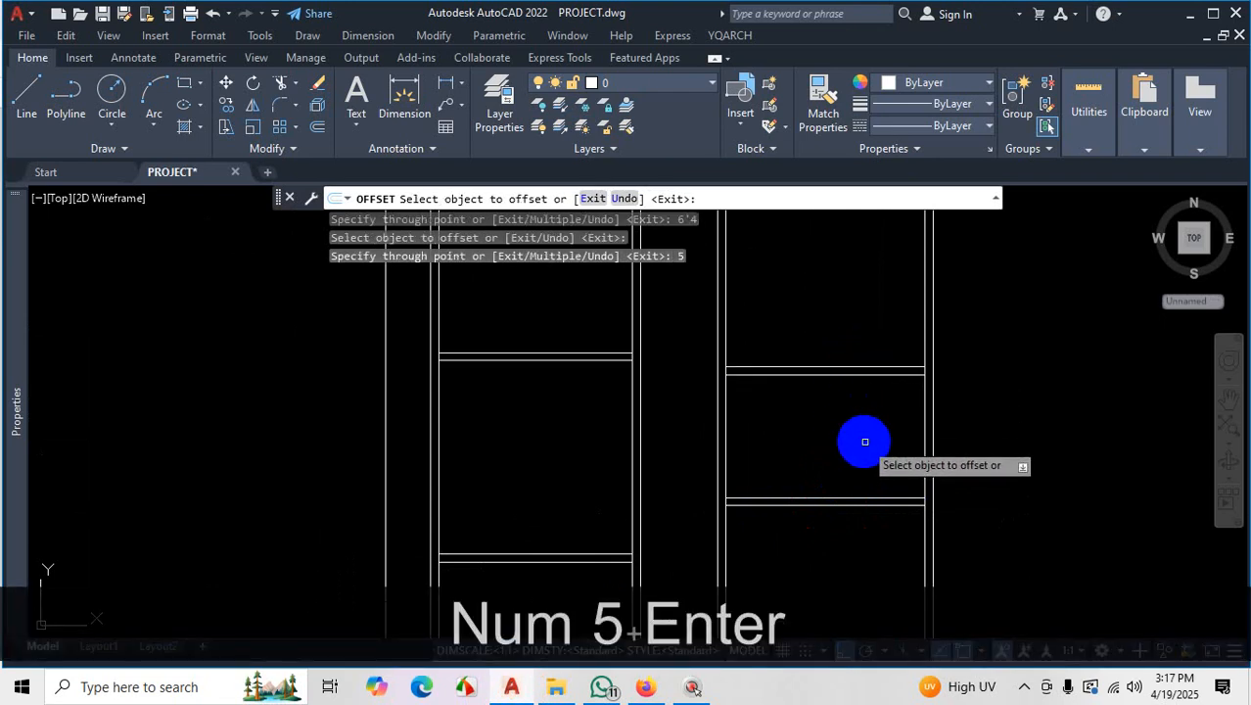
scroll(894, 441, "down", 3)
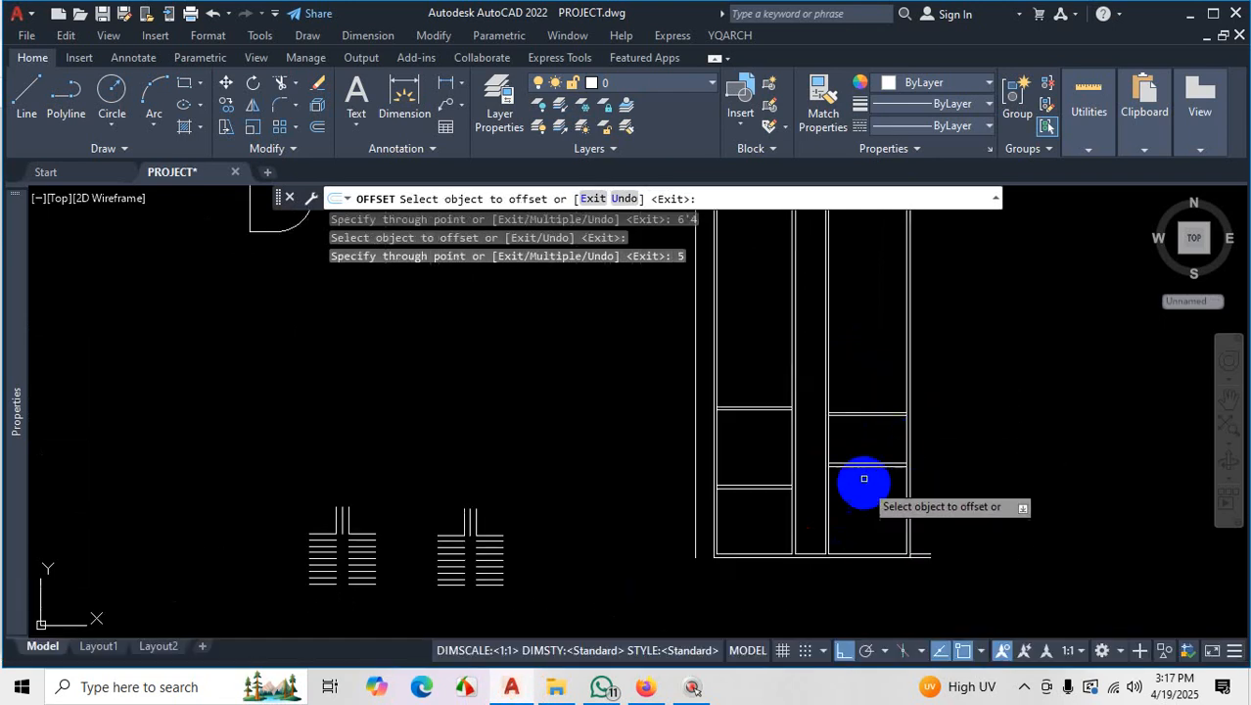
Switch to the floor plan PDF in Firefox and examine the kitchen and the toilet above it, marking their walls and sizes in red
left_click(645, 686)
key("ctrl+2")
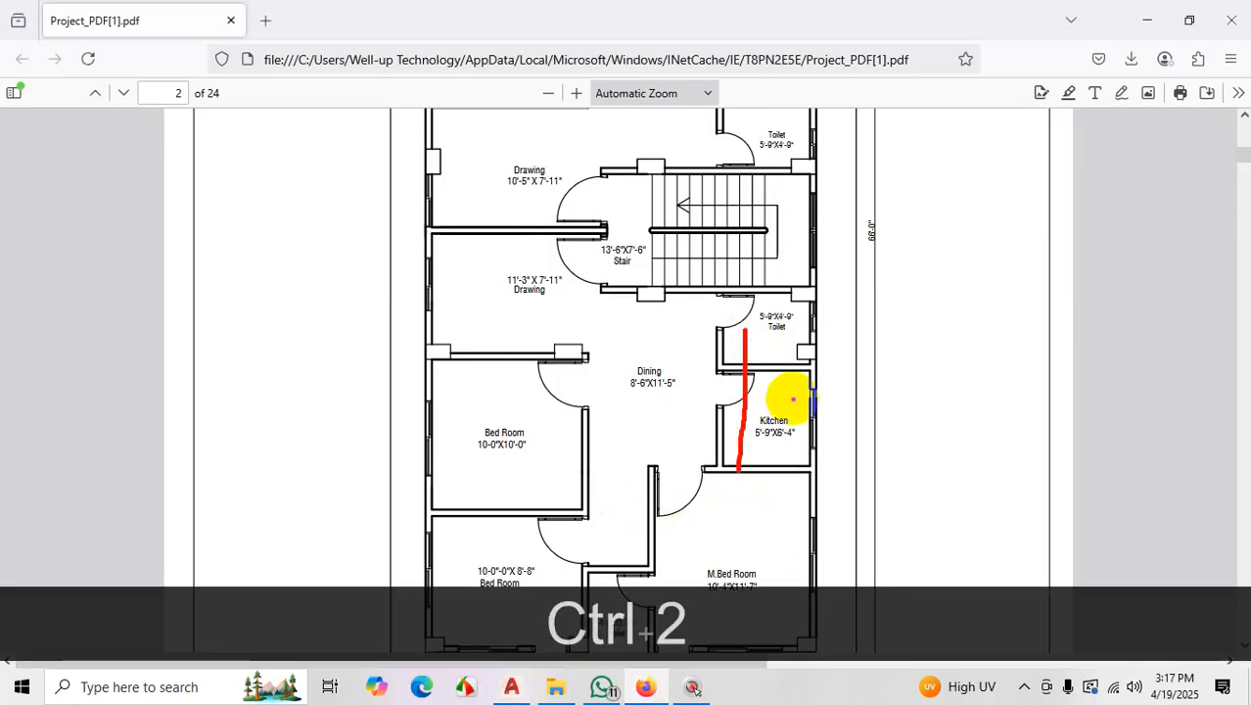
left_click(736, 409)
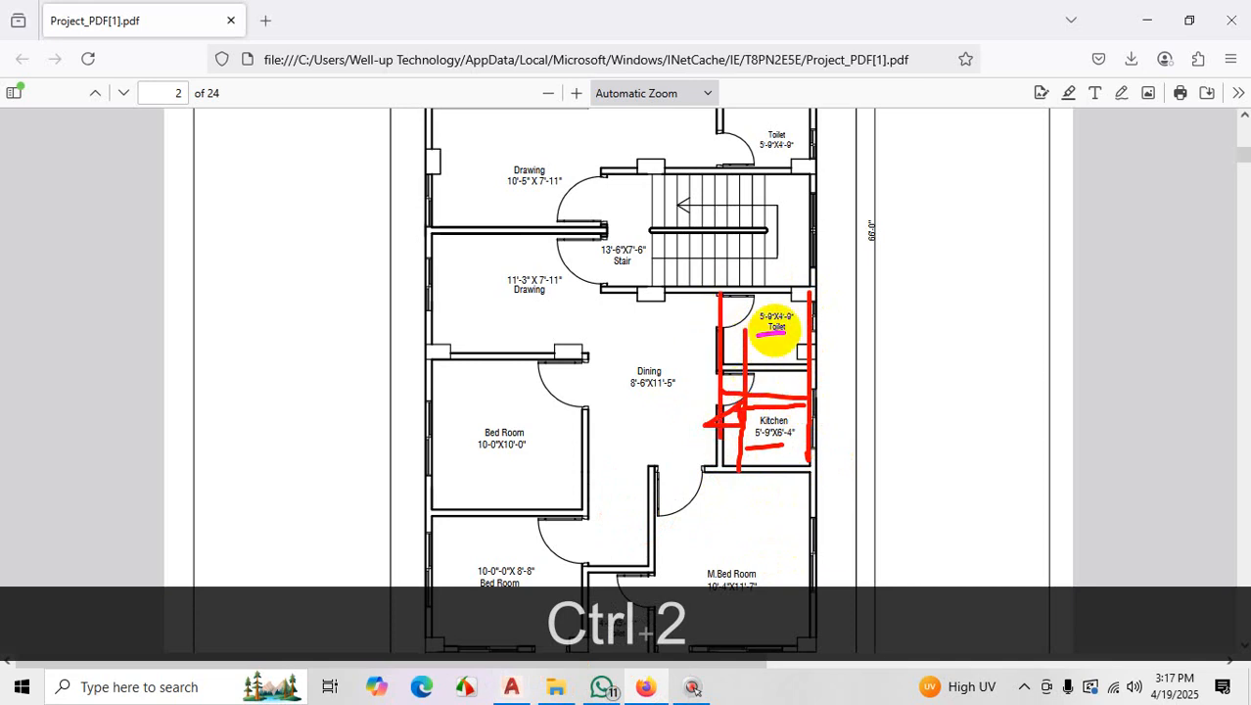
key("Escape")
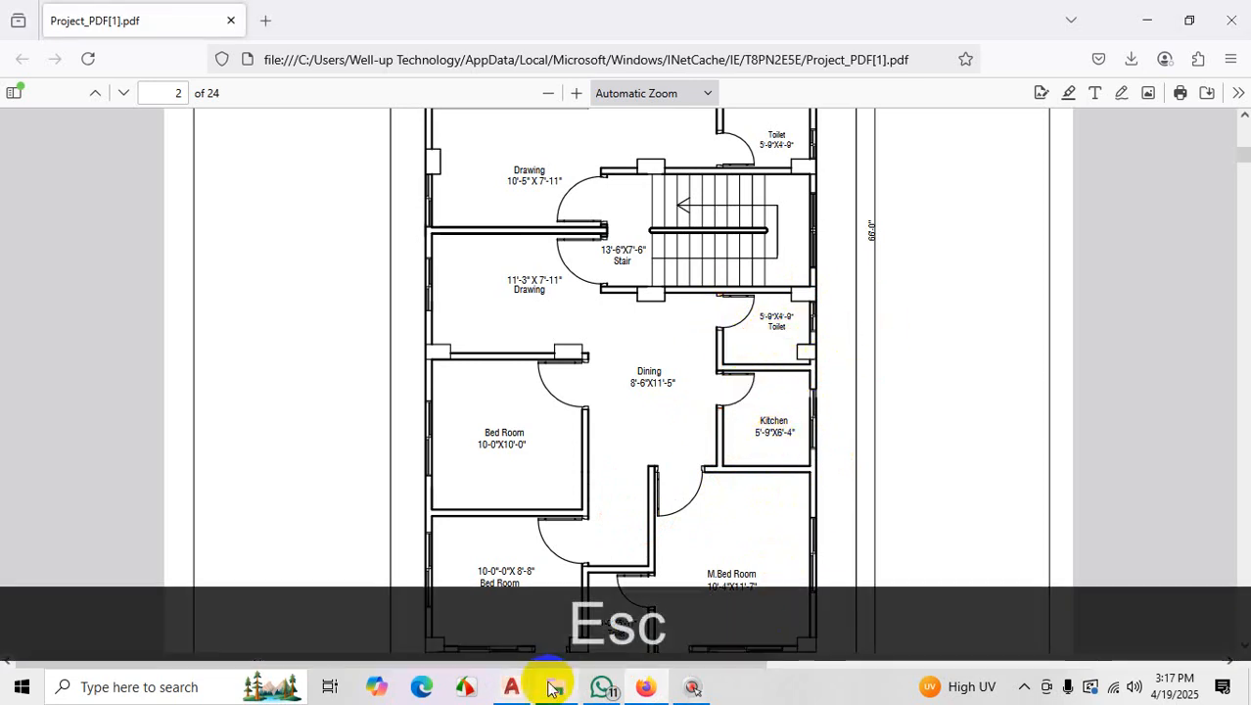
Switch to AutoCAD and offset the kitchen's upper wall line 4'9" upward for the toilet, then offset the result 5" upward
left_click(511, 687)
scroll(905, 375, "down", 3)
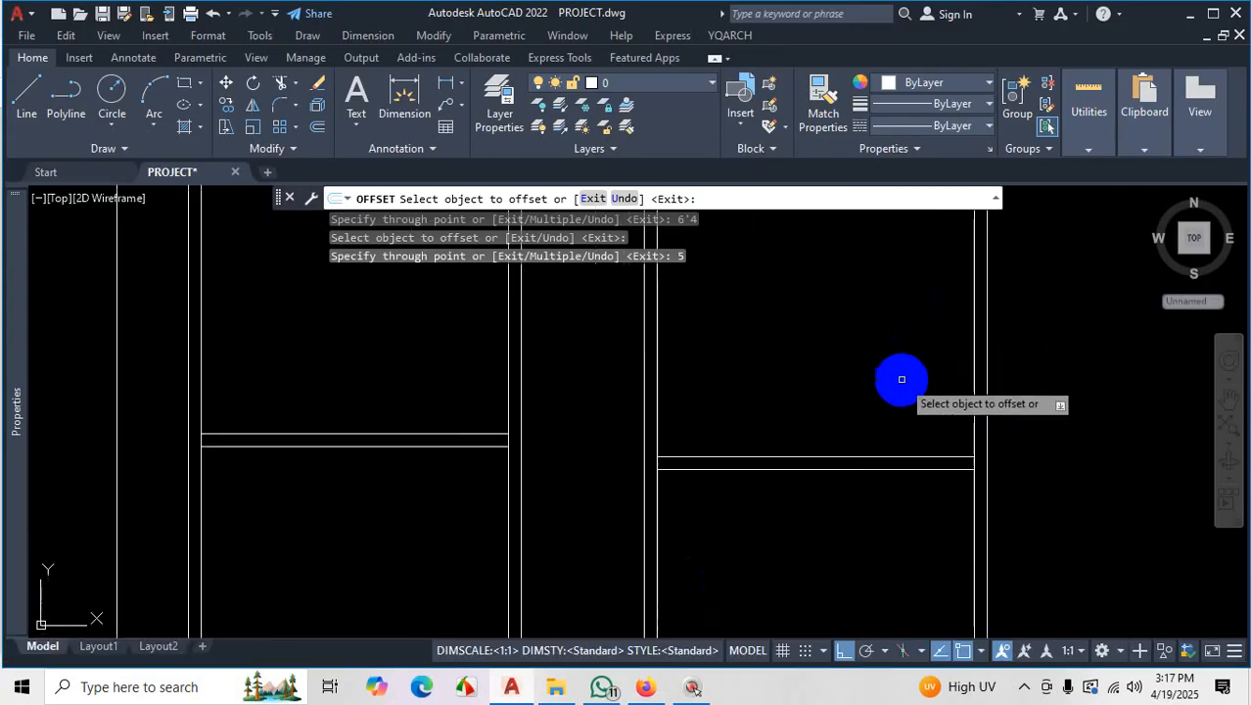
left_click(873, 459)
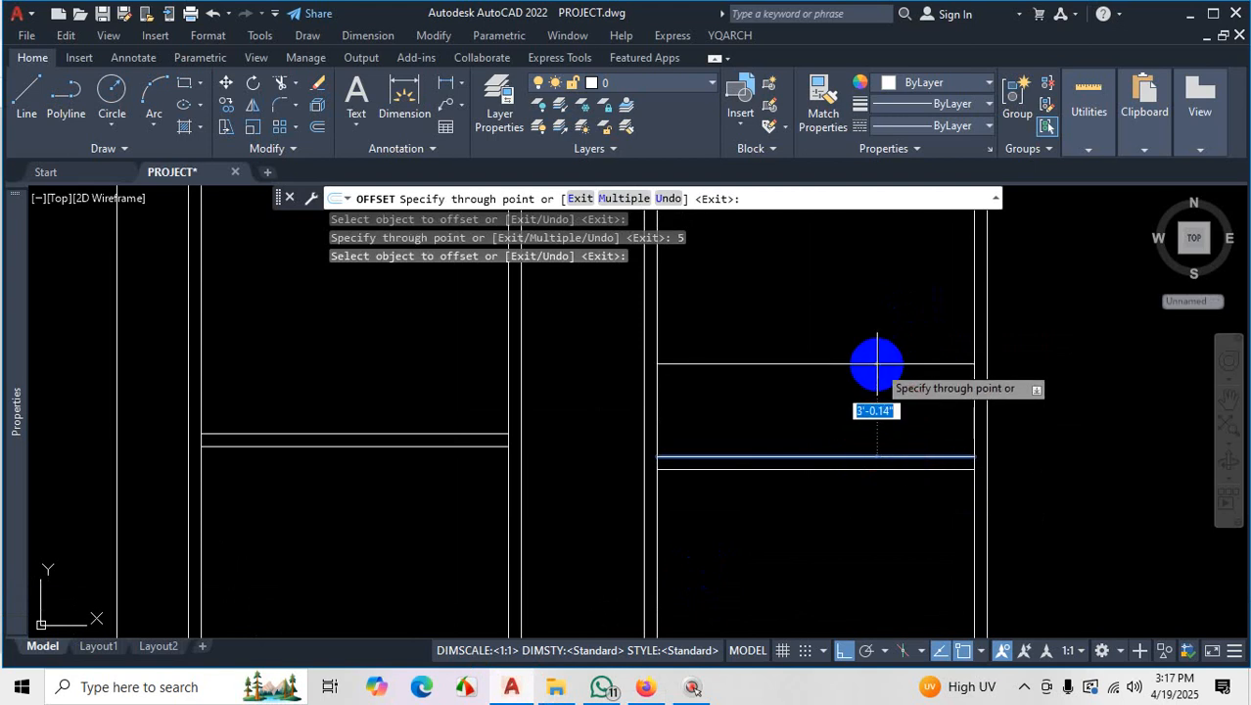
type("4'9")
key("Return")
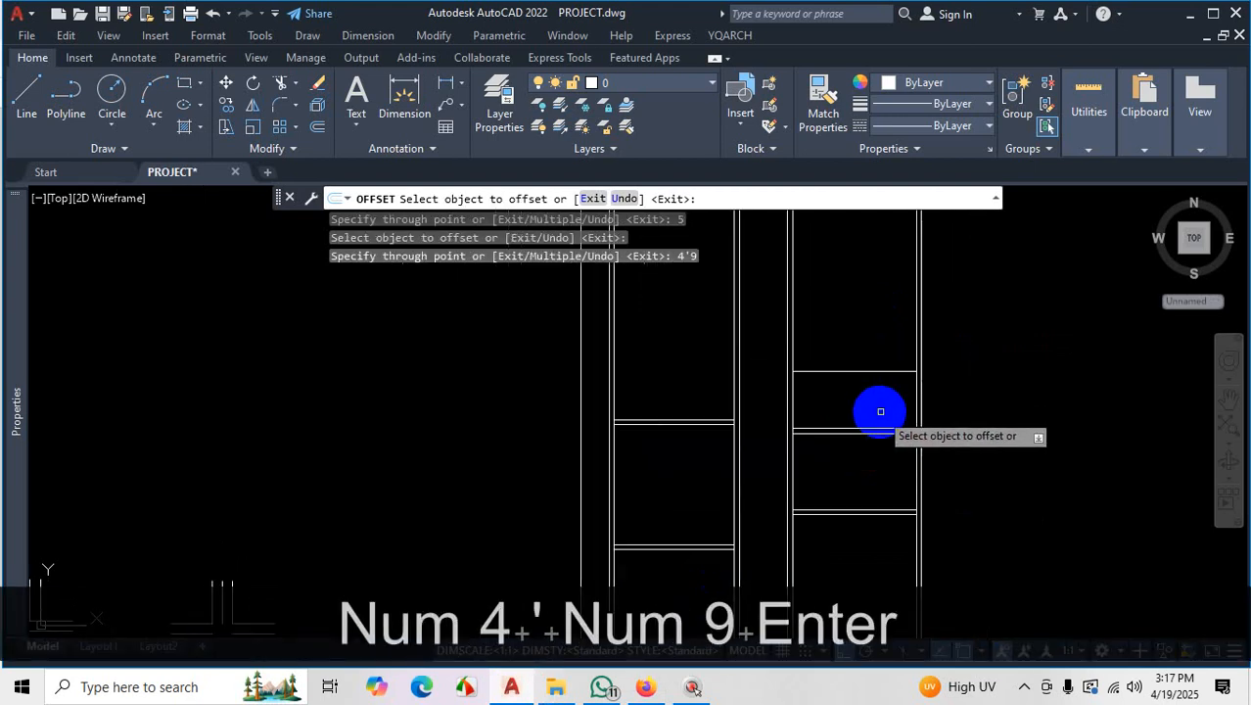
scroll(880, 411, "up", 4)
left_click(885, 379)
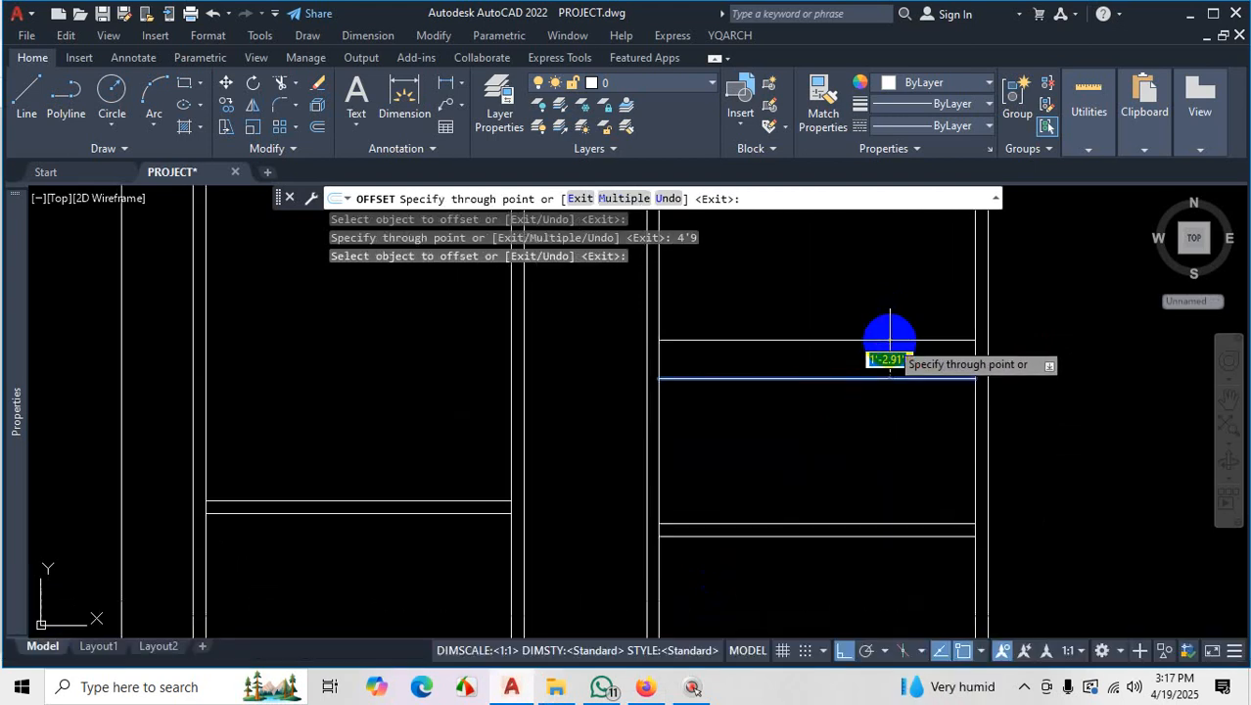
type("5")
key("Return")
key("Escape")
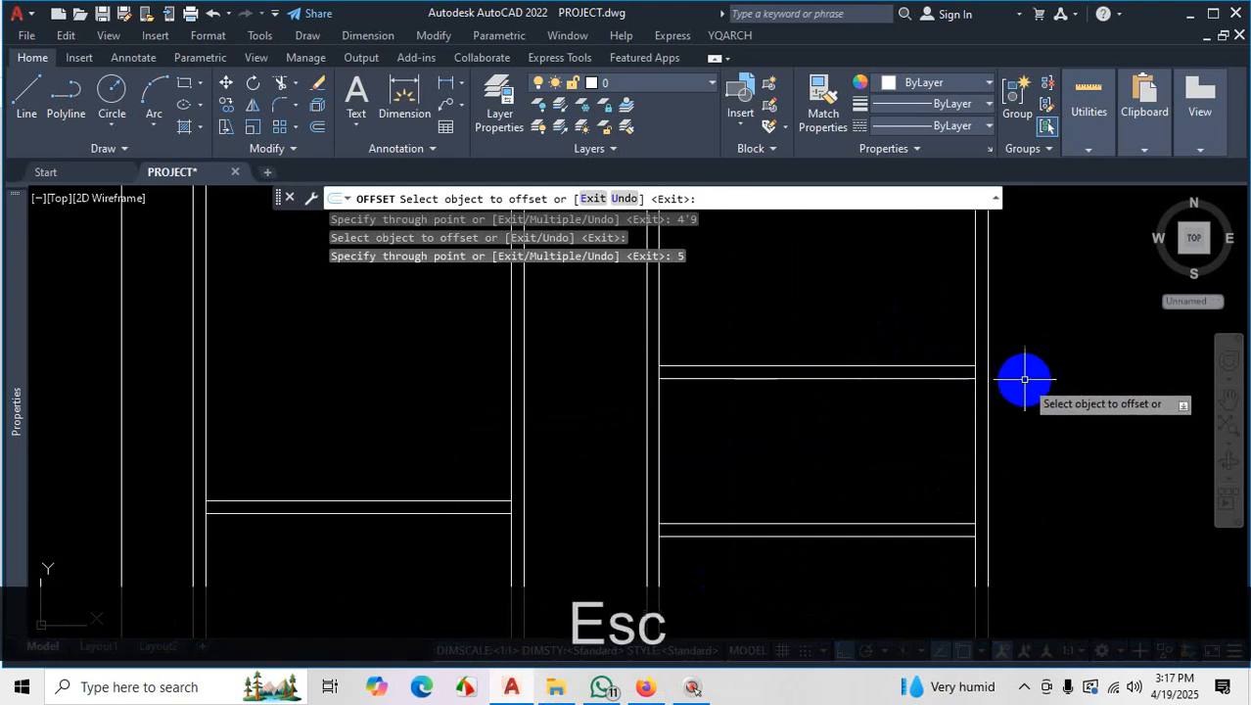
Trim the right outer wall's inner line where the toilet's upper wall and the master bedroom's upper wall meet it
scroll(987, 379, "up", 3)
type("tr")
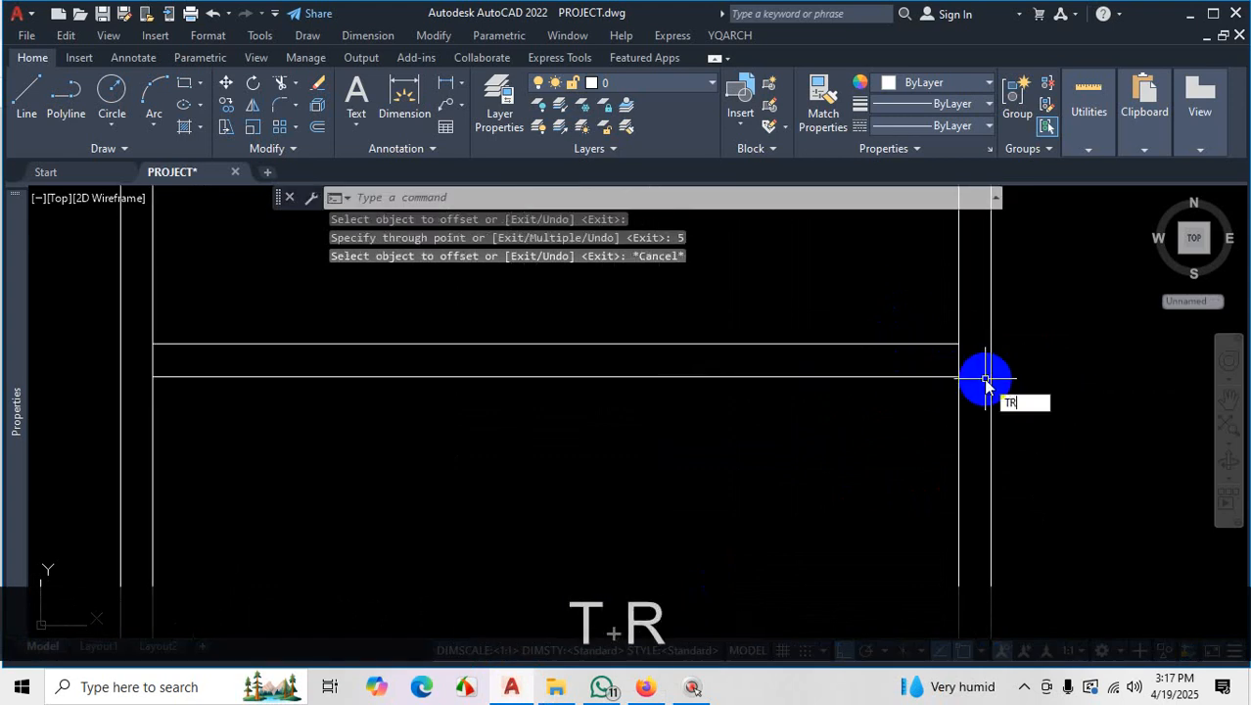
key("space")
left_click(953, 361)
scroll(851, 298, "down", 3)
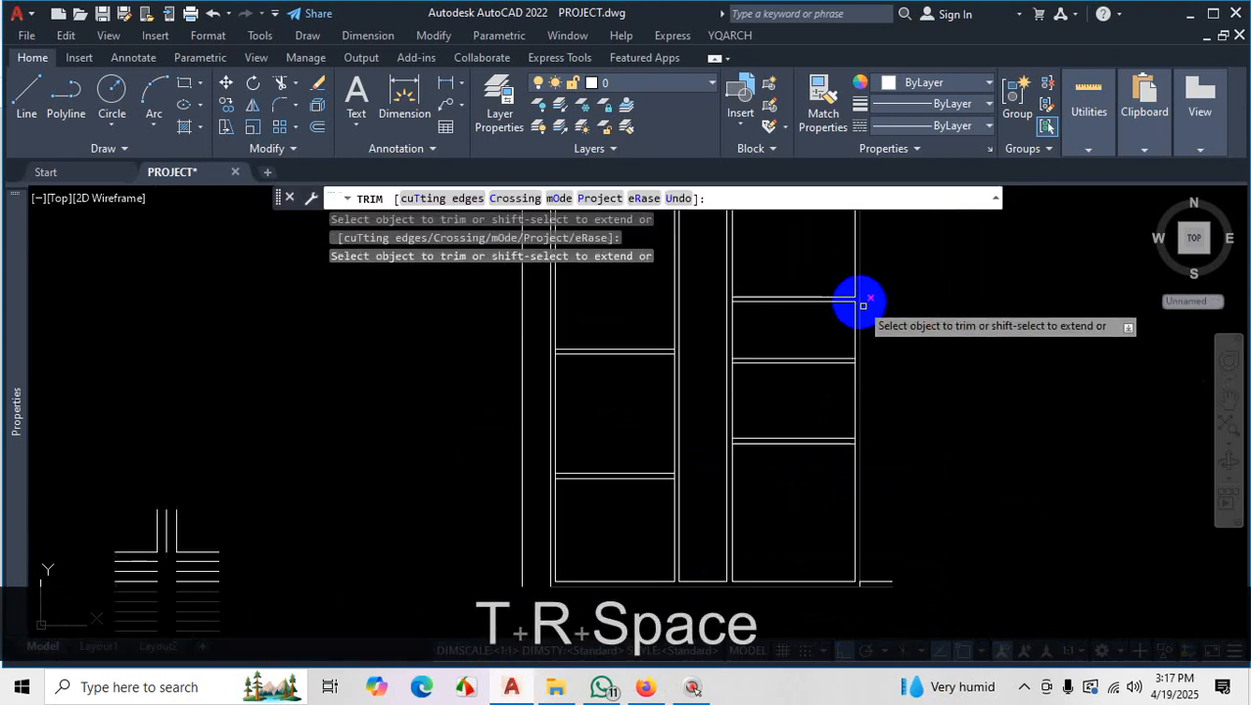
scroll(843, 432, "up", 4)
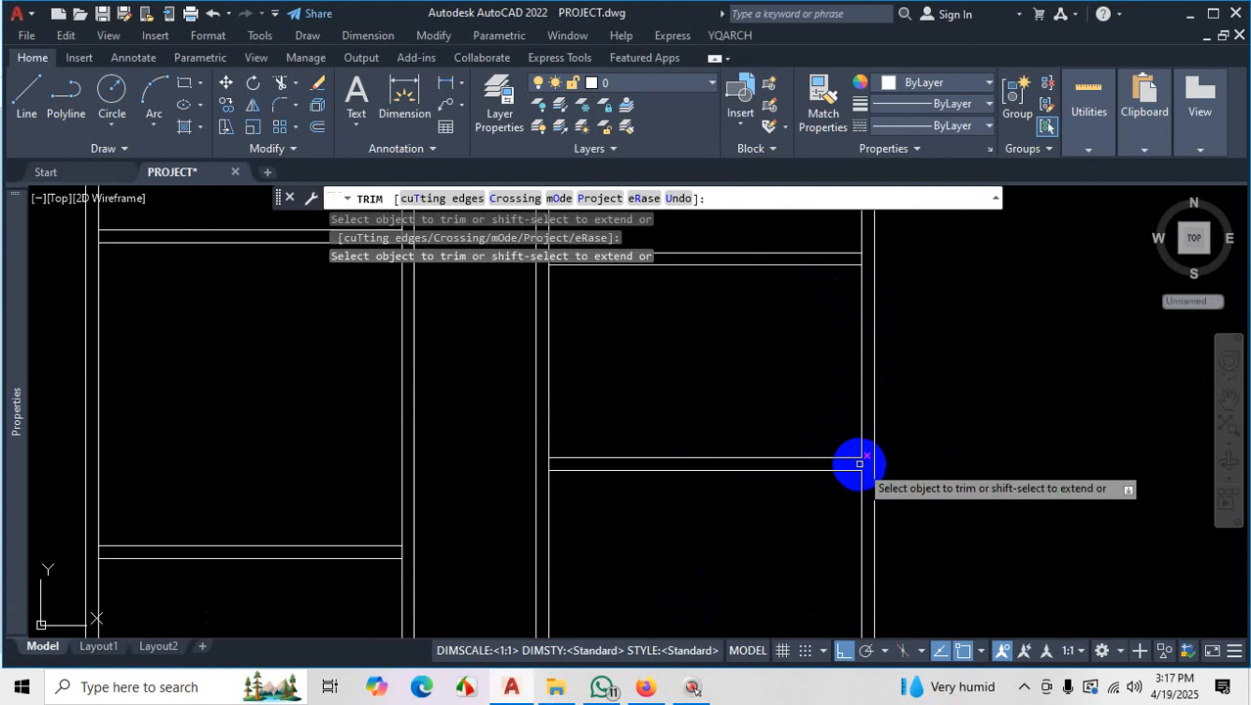
left_click(859, 463)
scroll(886, 489, "down", 2)
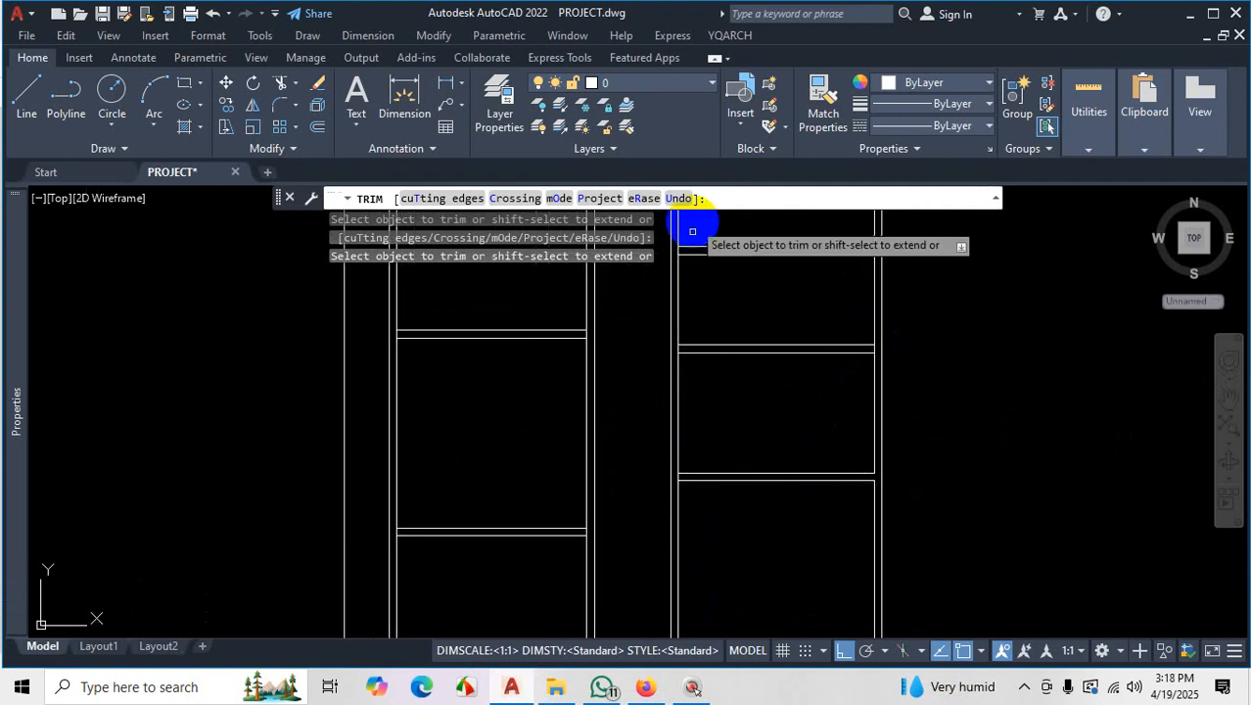
Extend the upper line of the master bedroom's upper wall leftward to the outer line of the bedroom's left wall
scroll(726, 406, "up", 4)
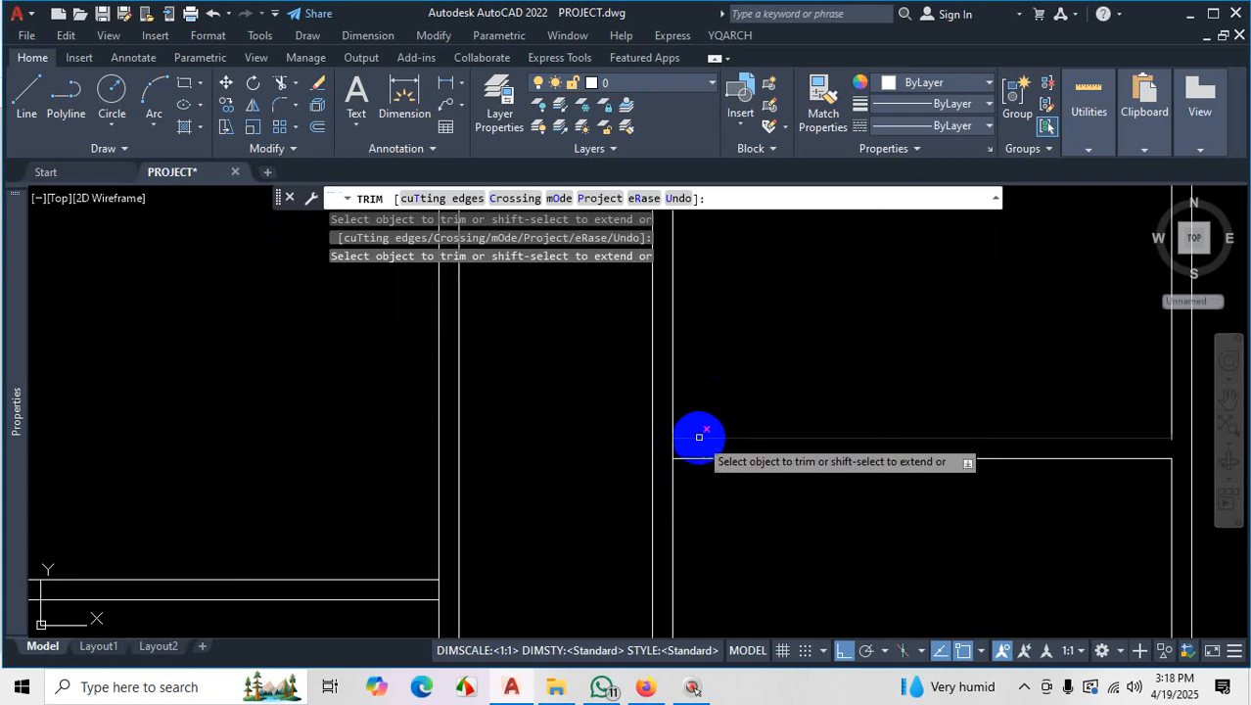
key("shift")
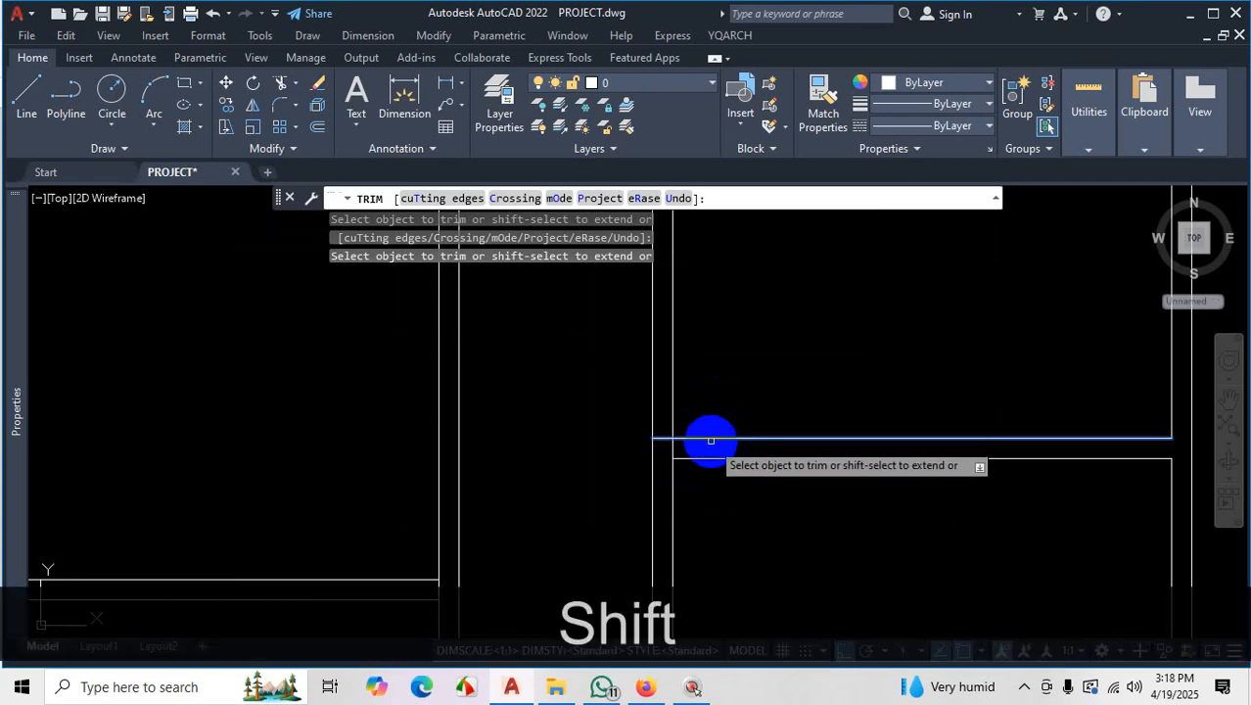
scroll(711, 440, "down", 5)
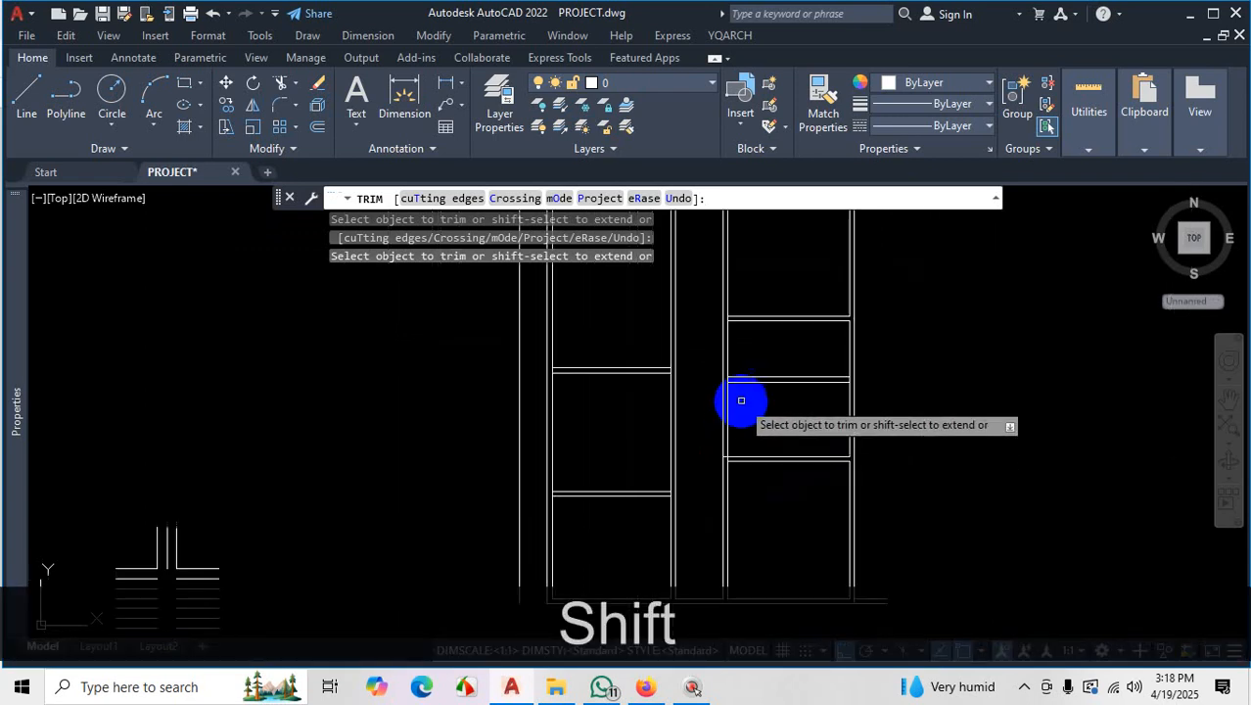
scroll(741, 401, "up", 3)
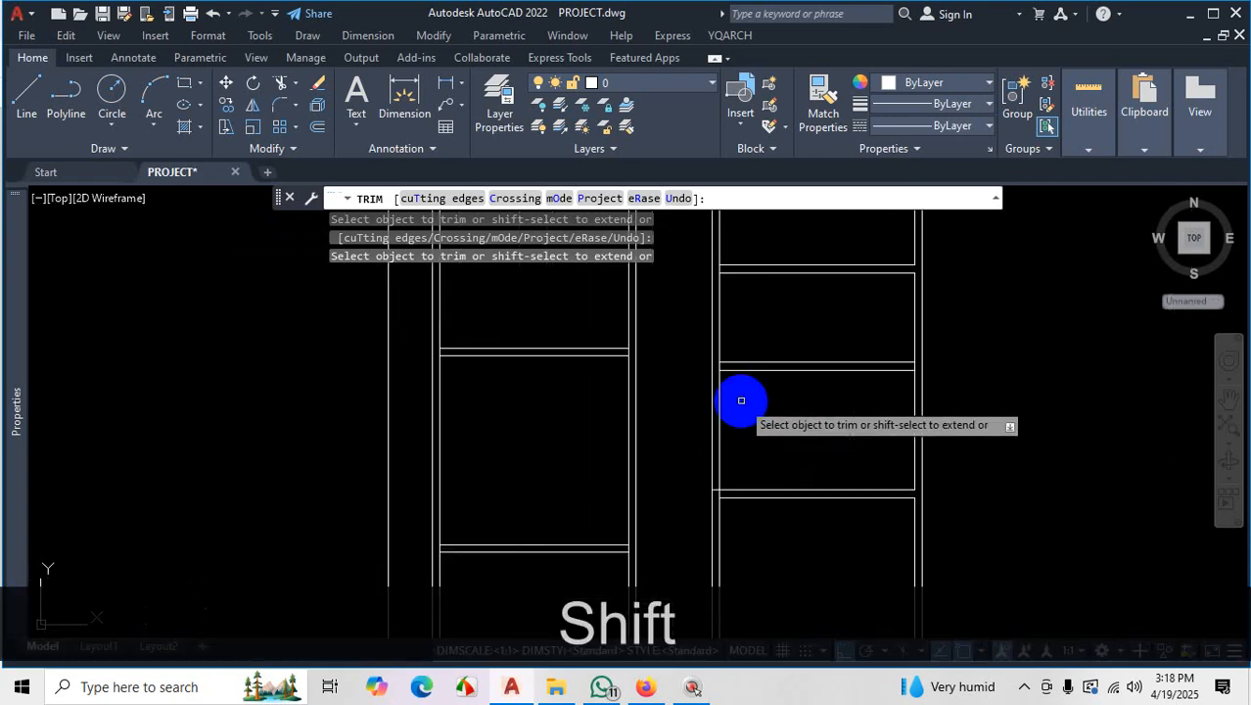
Trim both lines of the master bedroom's left wall above the room, using its upper wall line as the cutting edge
left_click(465, 200)
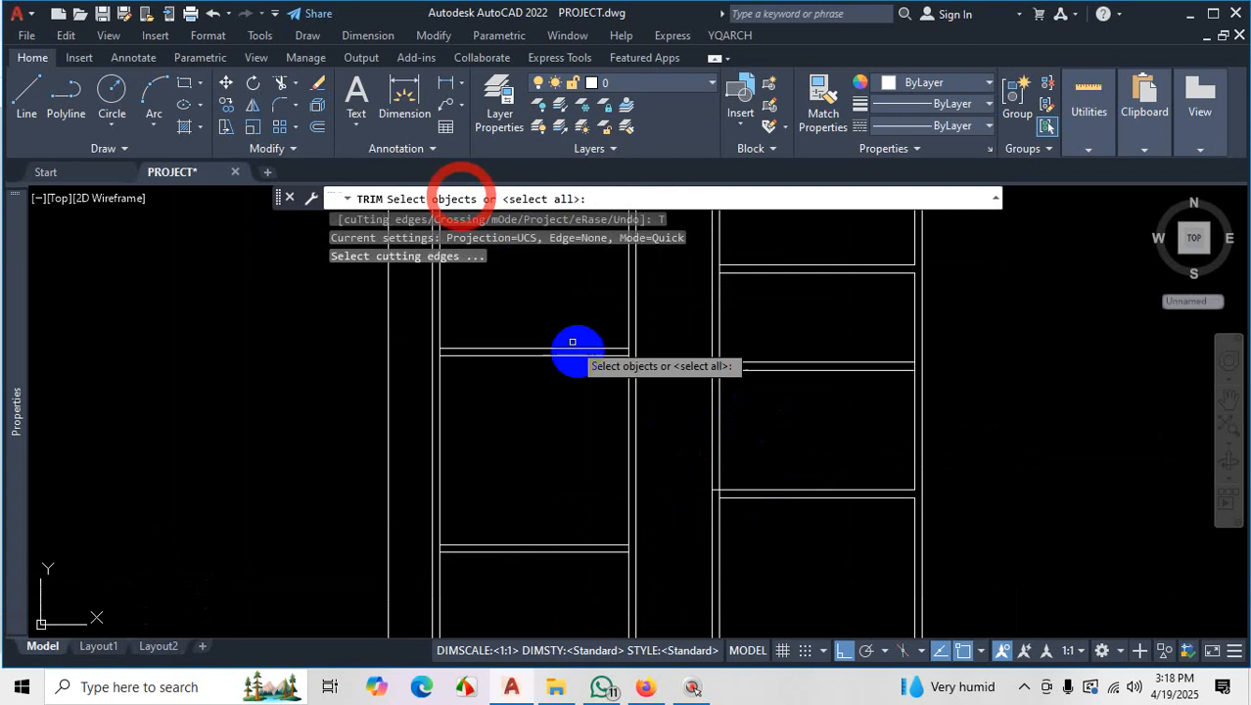
left_click(735, 488)
key("space")
left_click_drag(732, 419, 685, 420)
scroll(733, 434, "down", 2)
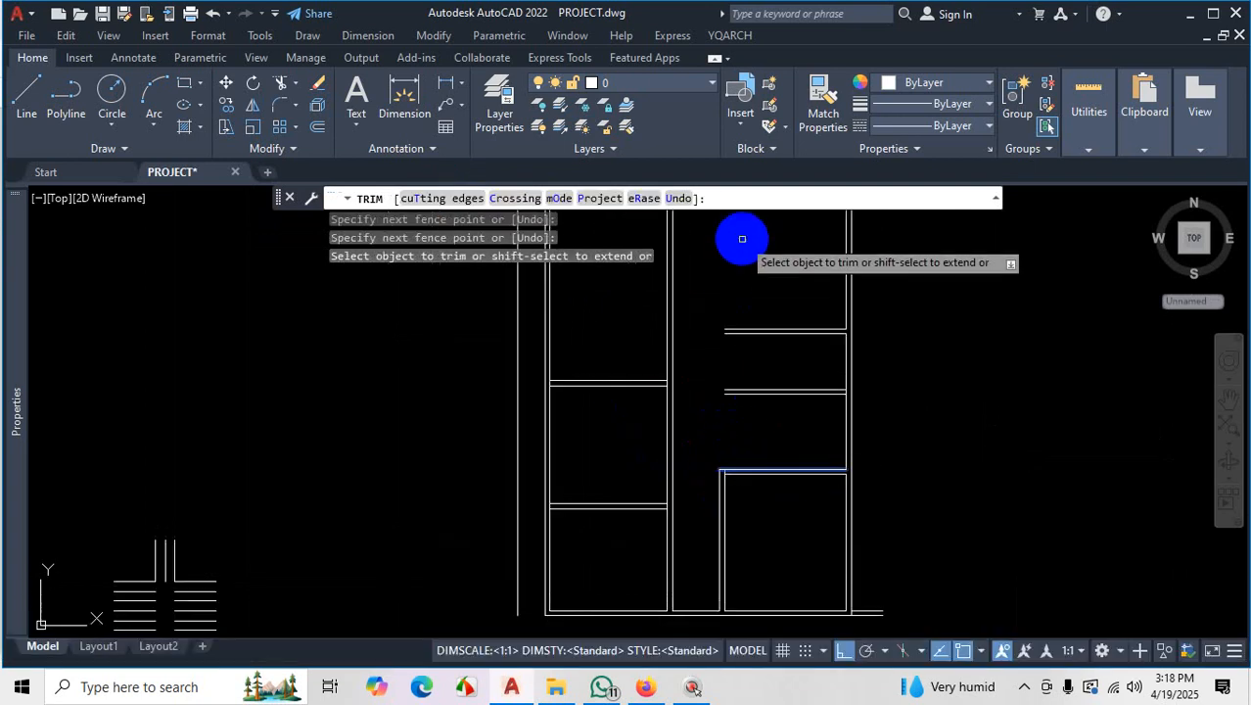
scroll(843, 351, "up", 2)
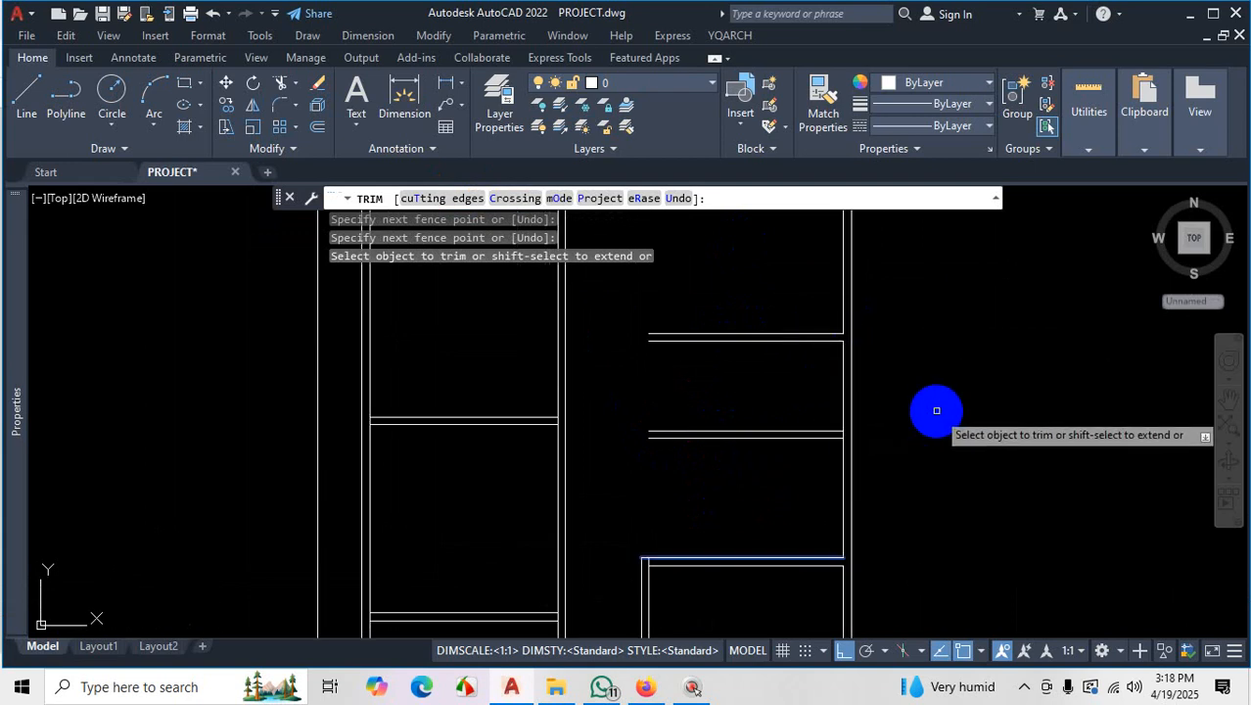
key("Escape")
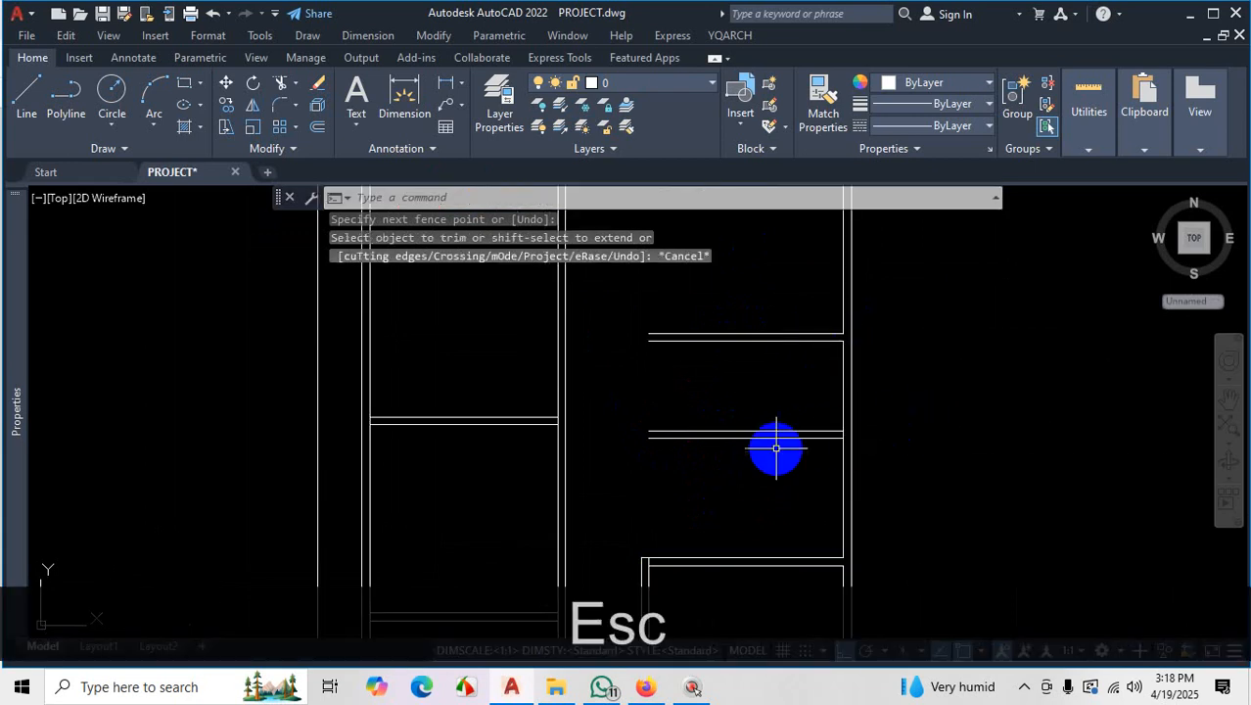
Switch to the floor plan PDF in Firefox and examine the kitchen width and left wall, marking them in red
scroll(776, 448, "down", 3)
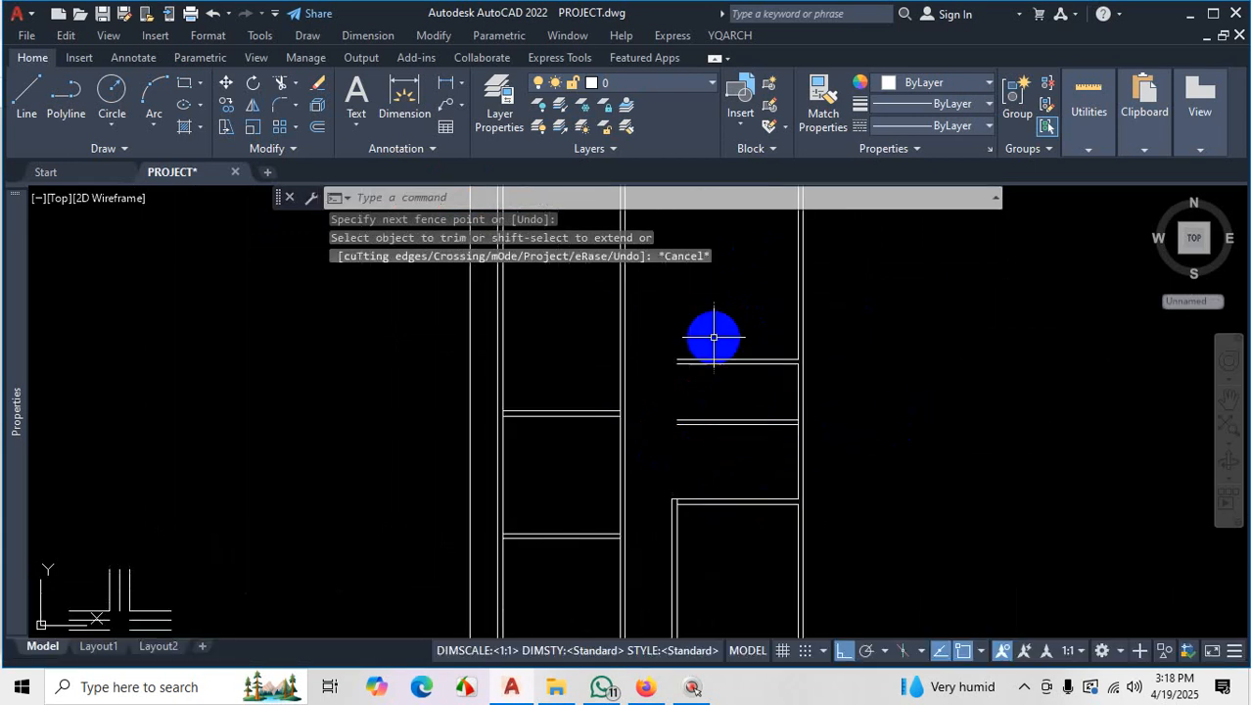
scroll(714, 337, "down", 4)
scroll(729, 450, "up", 4)
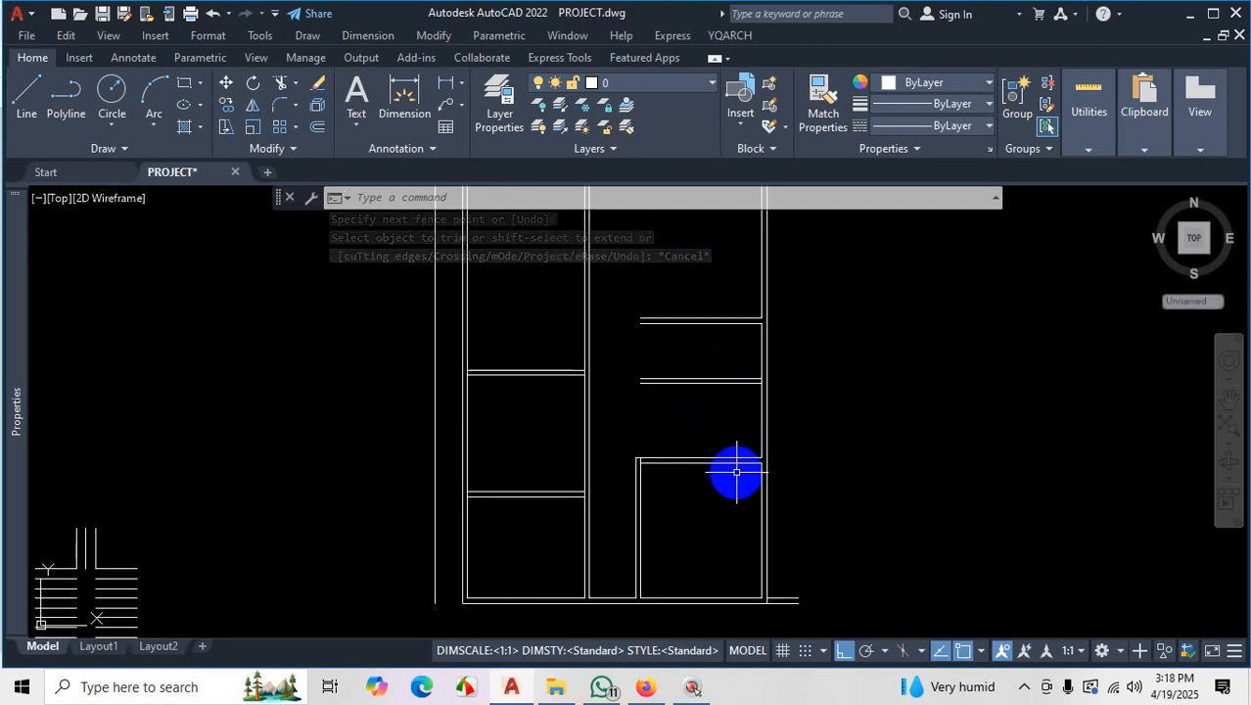
left_click(643, 689)
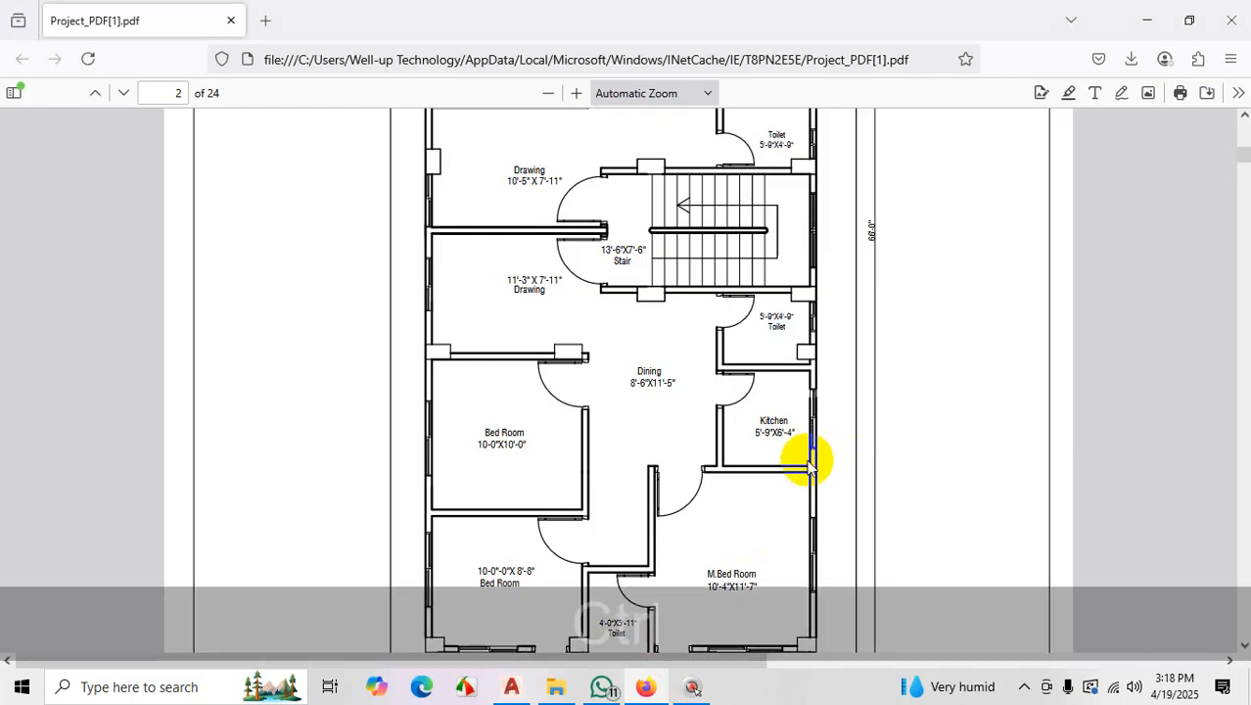
key("ctrl+1")
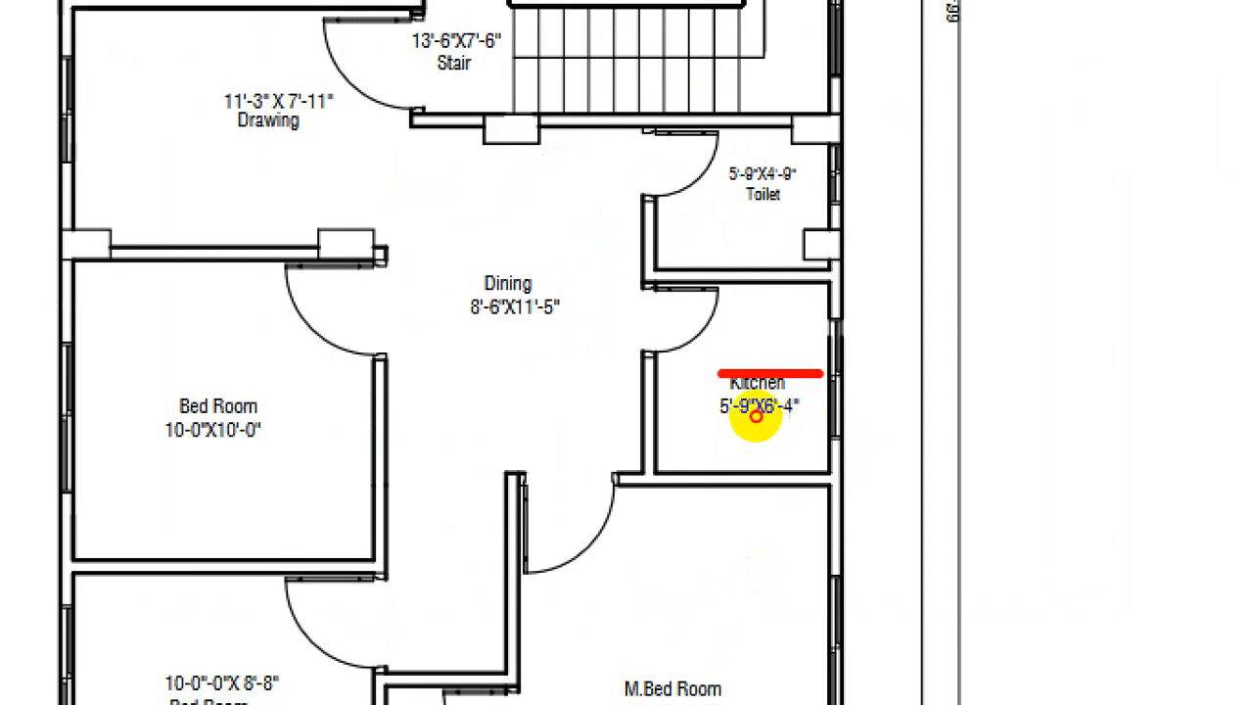
left_click_drag(643, 176, 783, 124)
key("Escape")
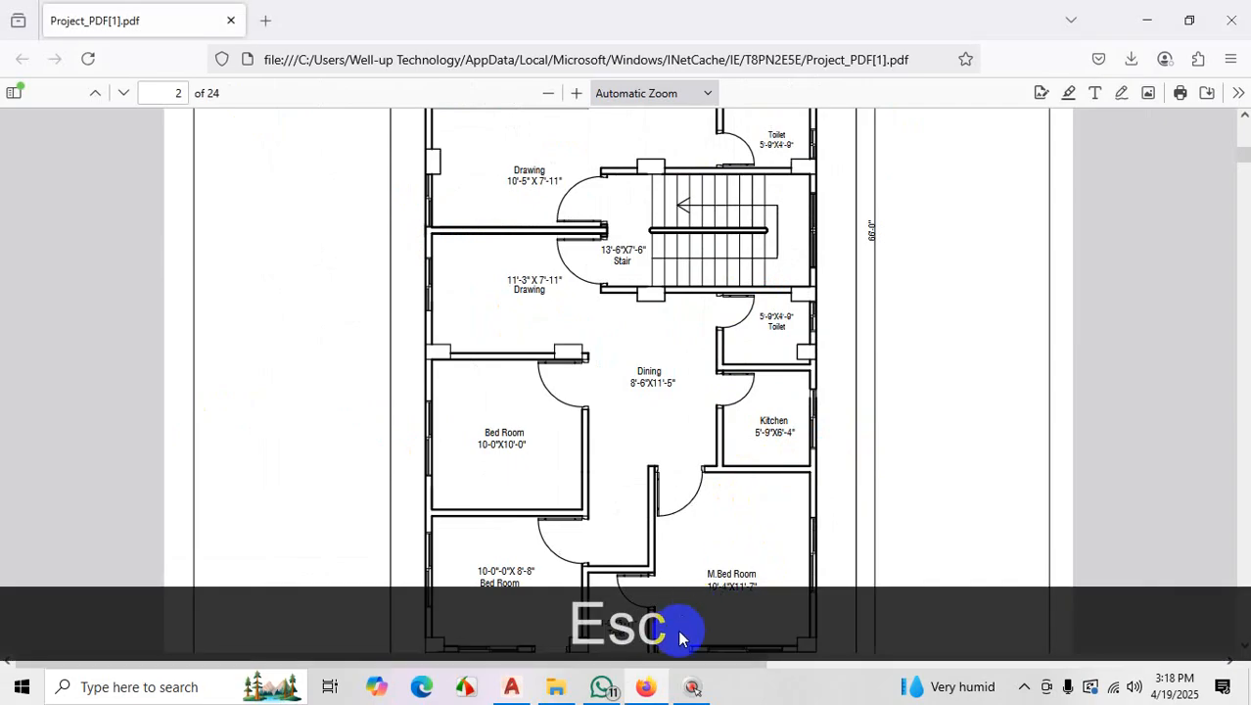
Return to AutoCAD and offset the right outer wall's inner line 5'9" leftward beside the kitchen and toilet, then offset the result 5" leftward
left_click(644, 688)
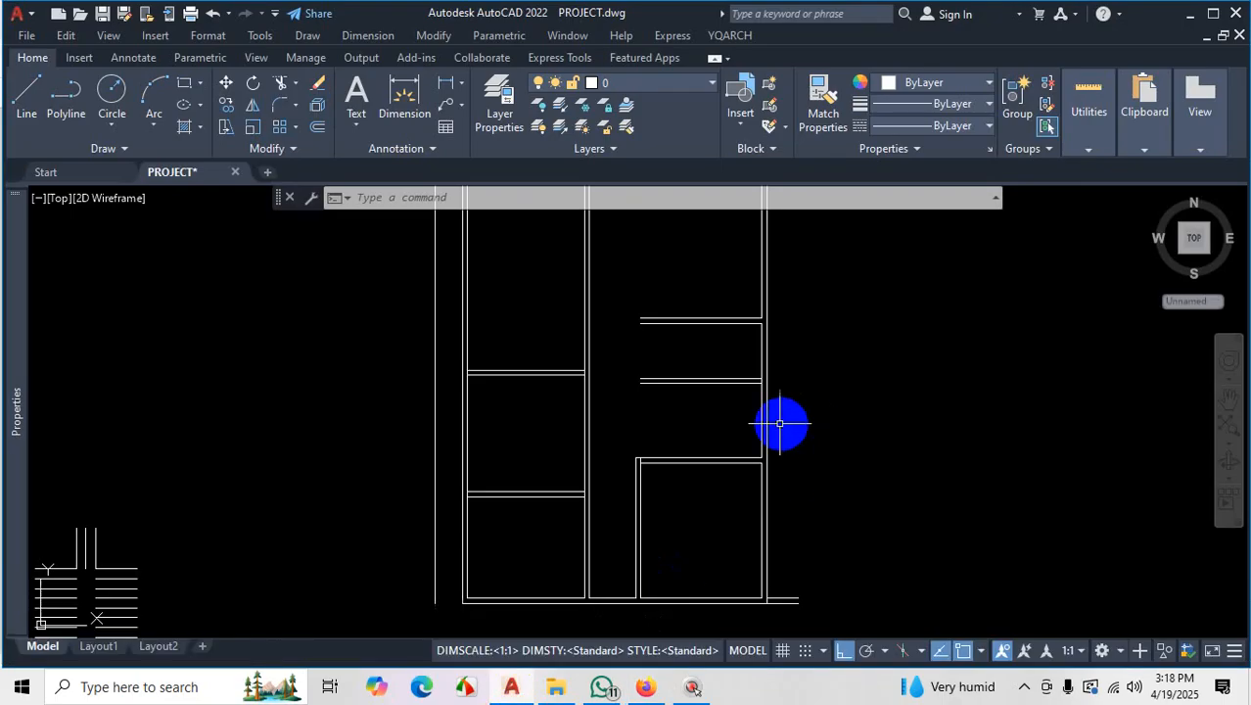
scroll(796, 426, "up", 2)
type("o")
key("Return")
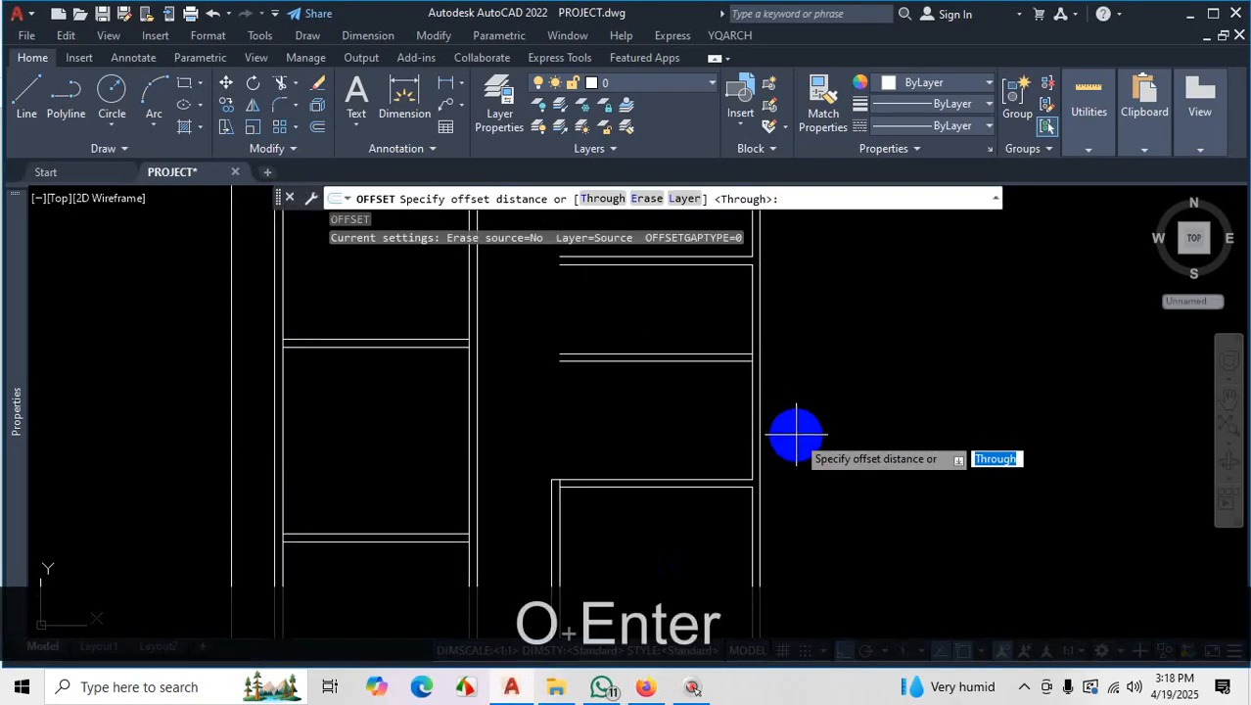
key("Return")
left_click(751, 382)
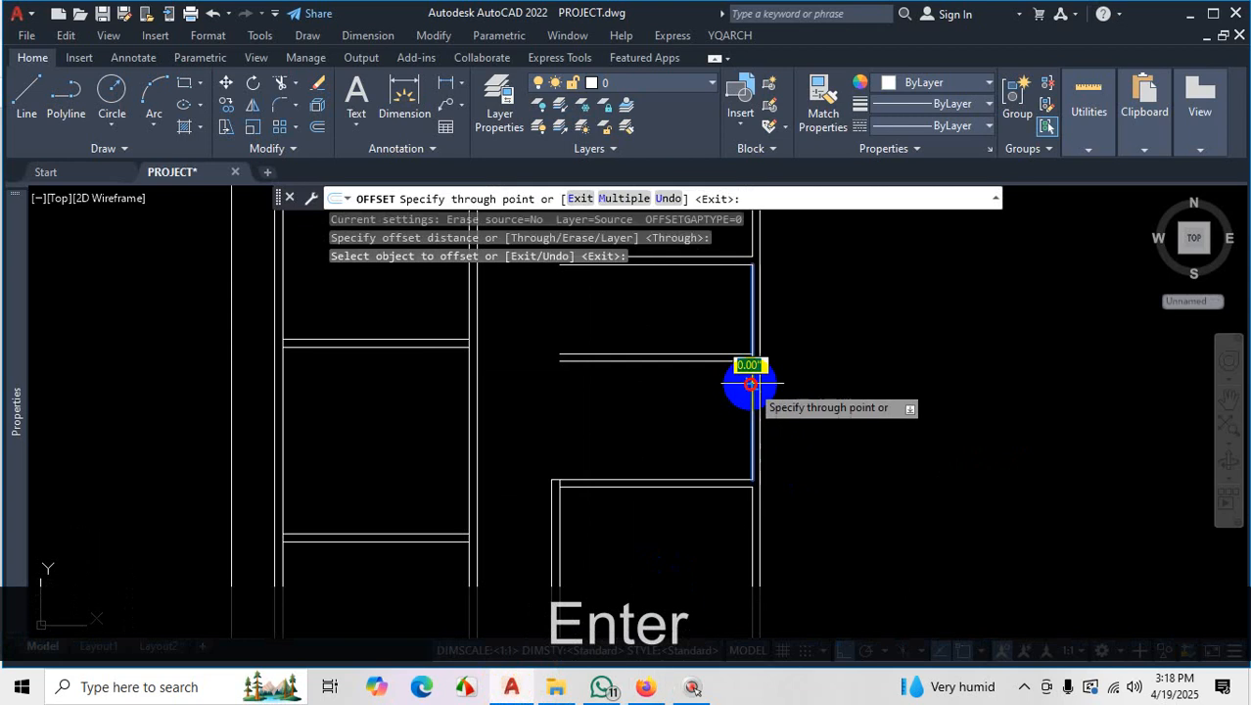
type("5'")
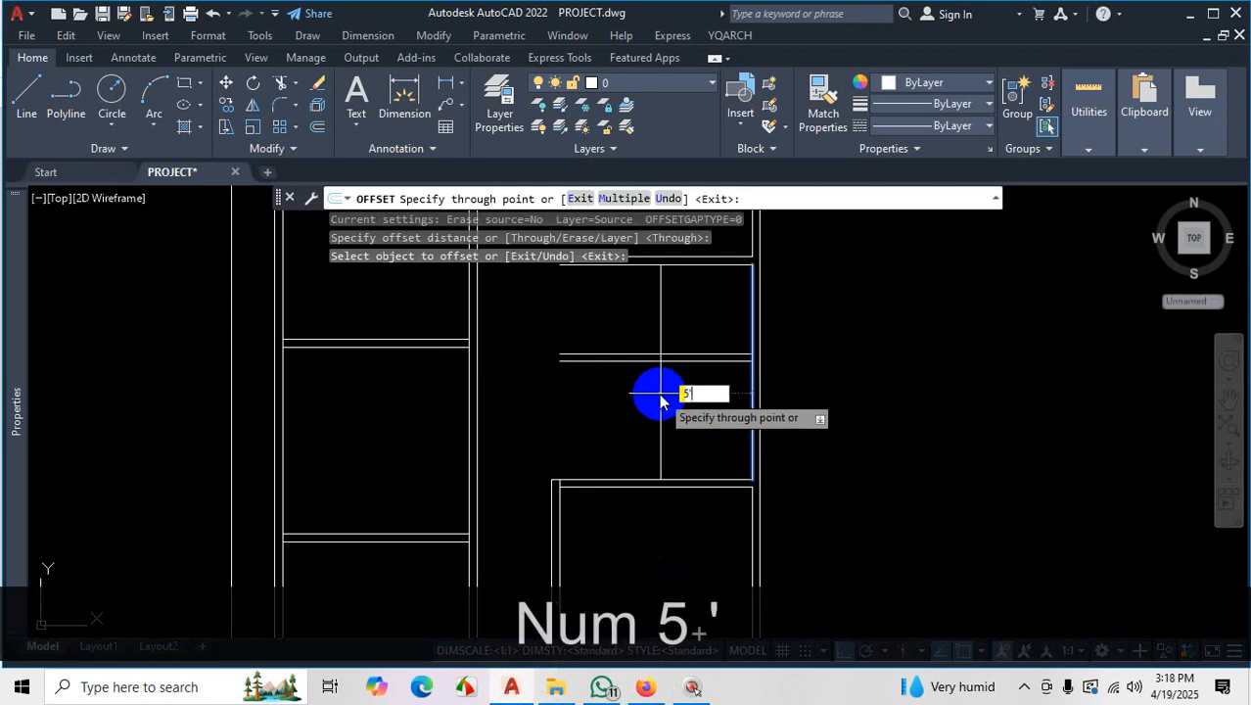
type("9")
key("Return")
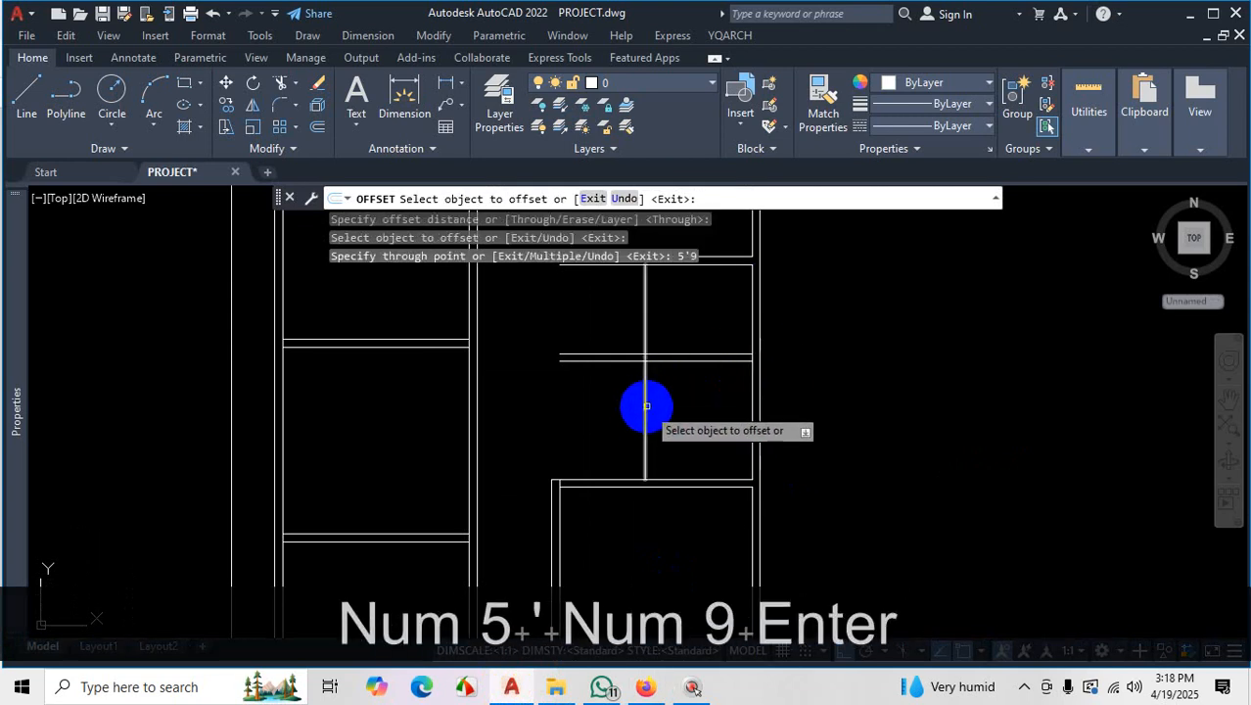
left_click(646, 405)
type("5")
key("Return")
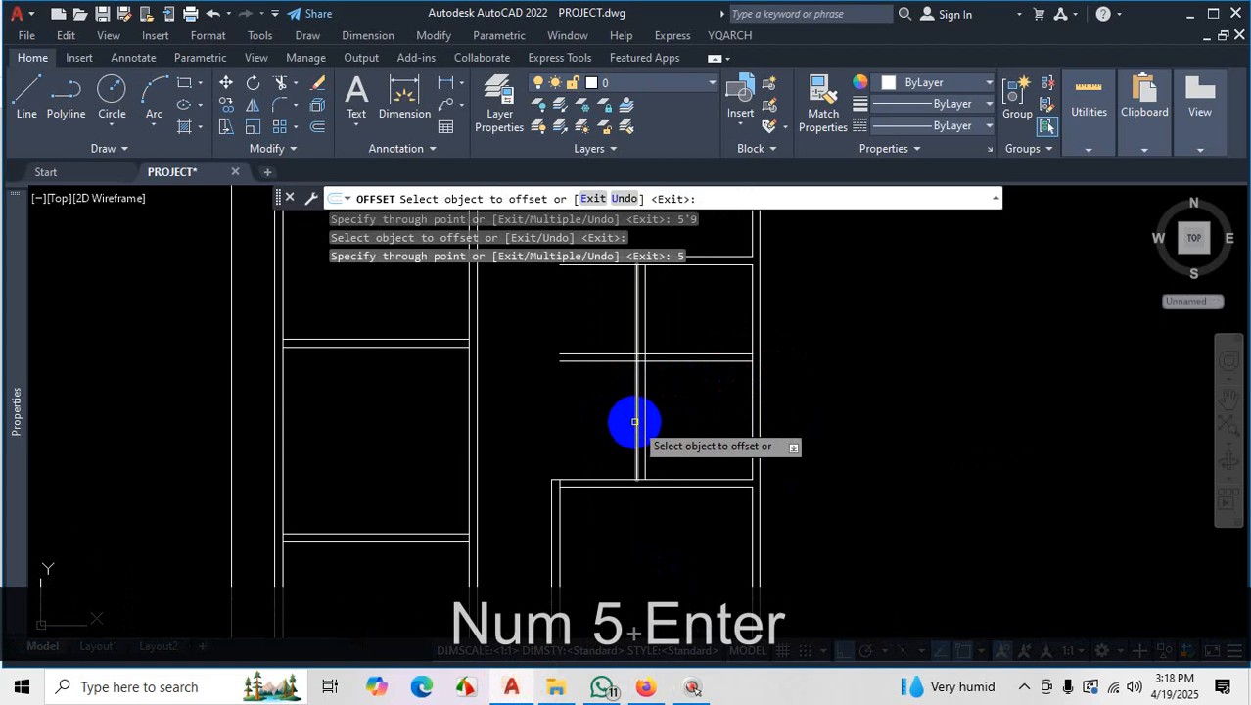
scroll(636, 412, "down", 2)
middle_click_drag(652, 408, 614, 350)
scroll(612, 345, "up", 4)
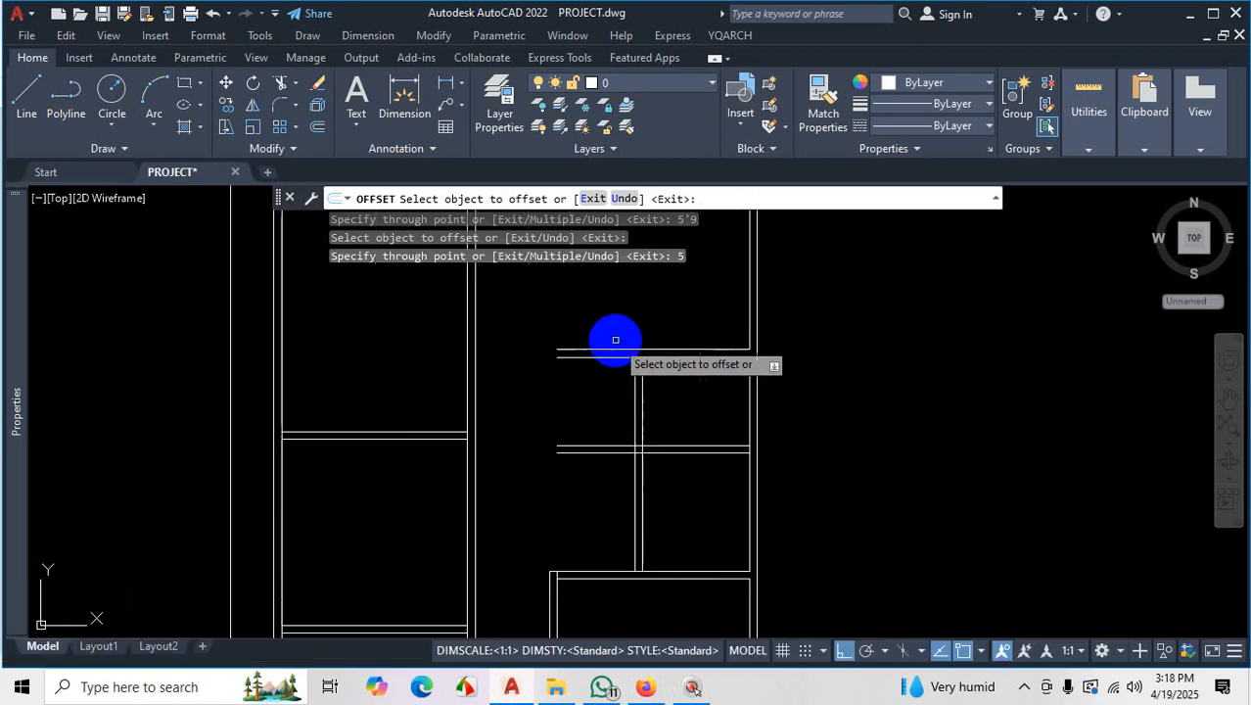
key("Escape")
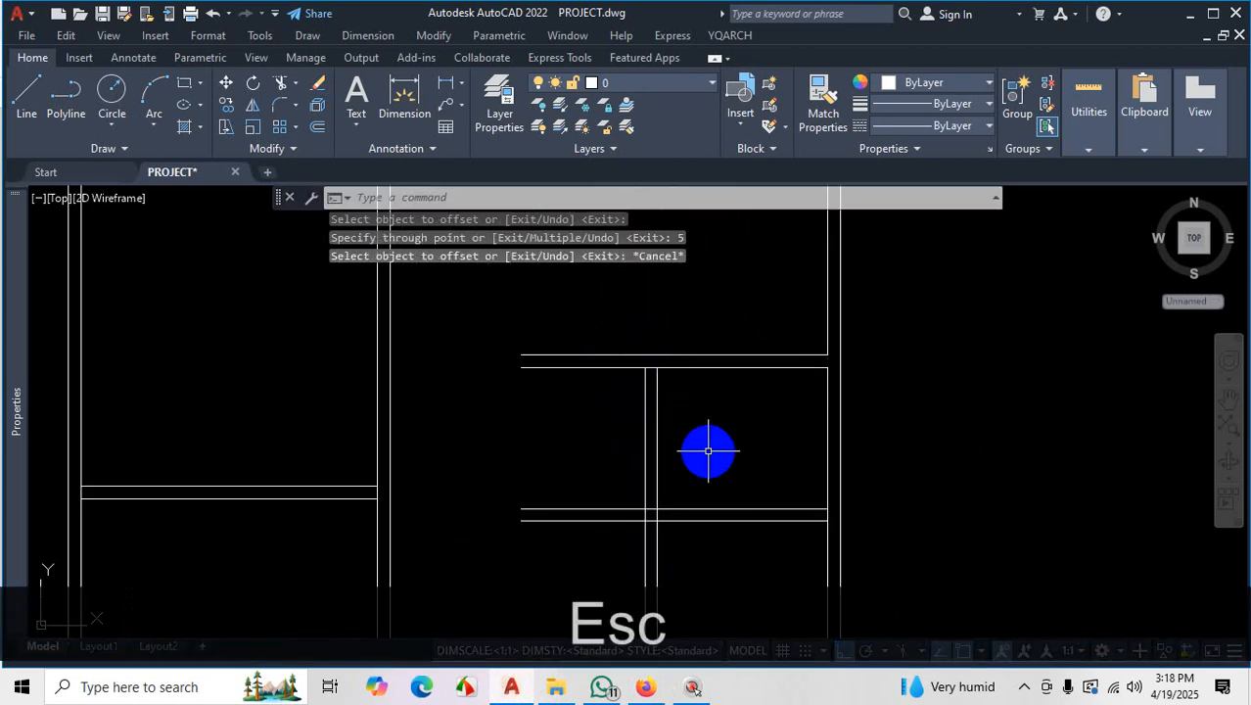
scroll(718, 438, "up", 2)
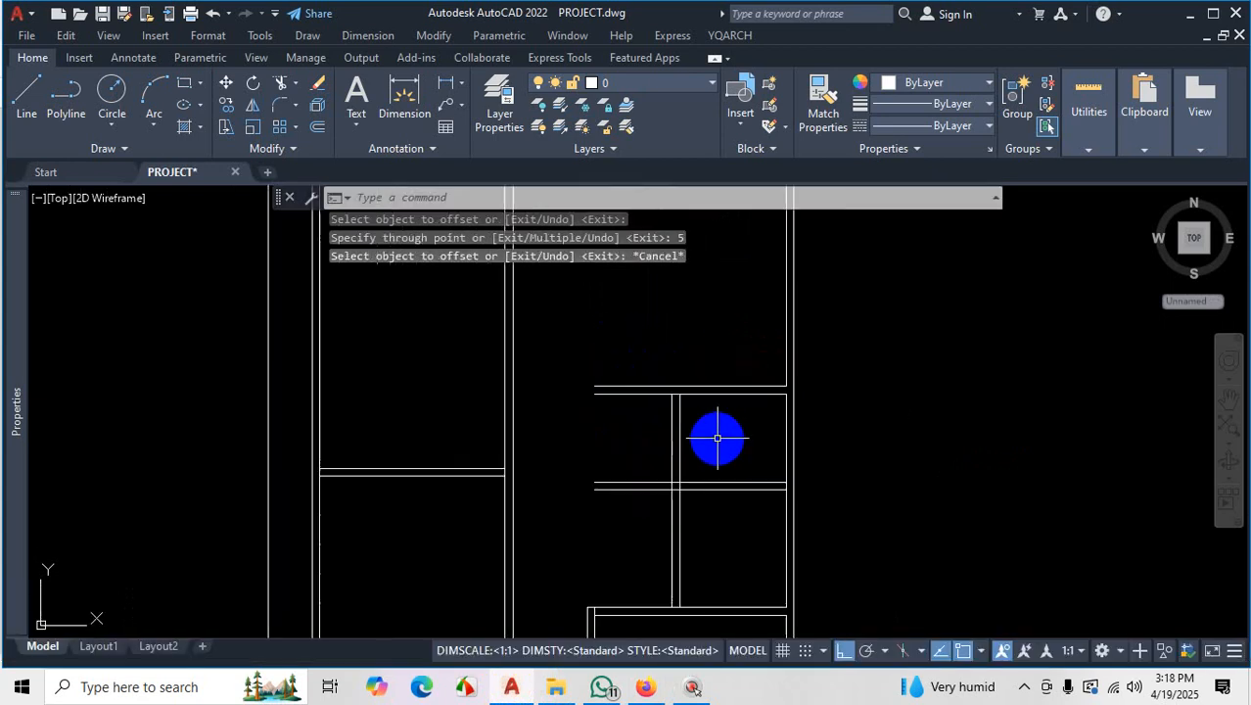
Check the kitchen and toilet in the Firefox PDF, return to AutoCAD, trim their partition lines beyond the left wall and open that wall junction
left_click(648, 687)
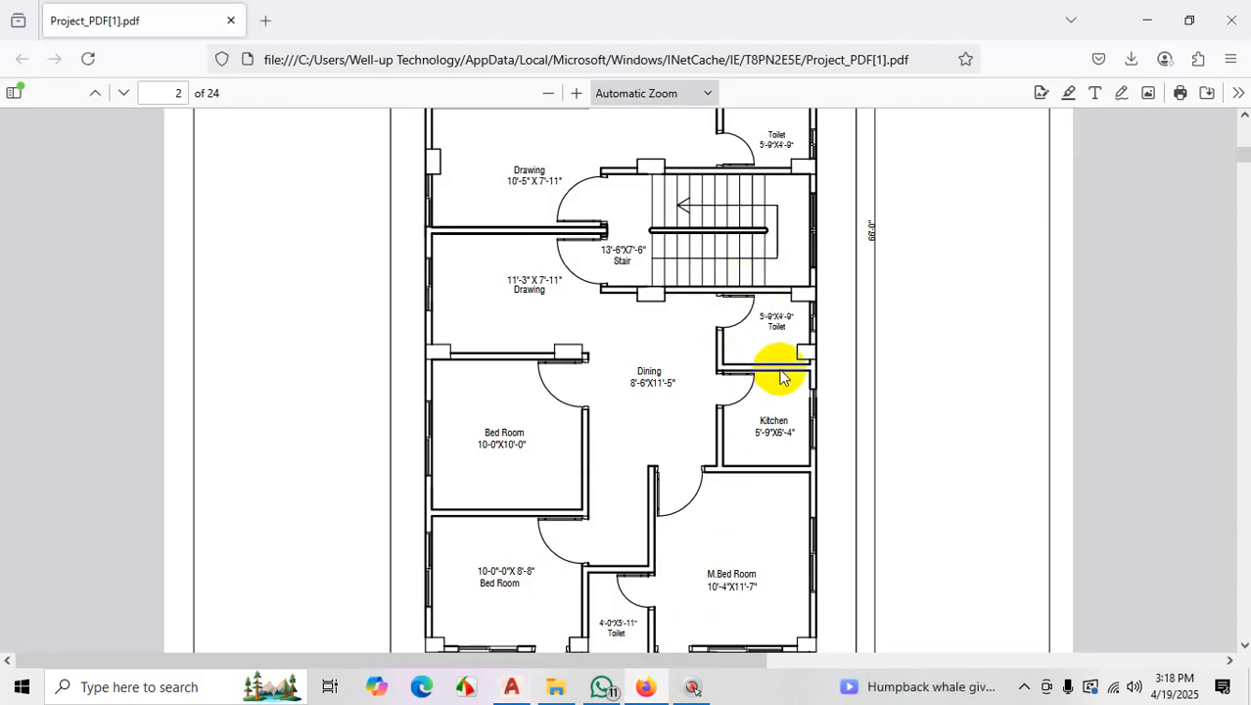
key("Escape")
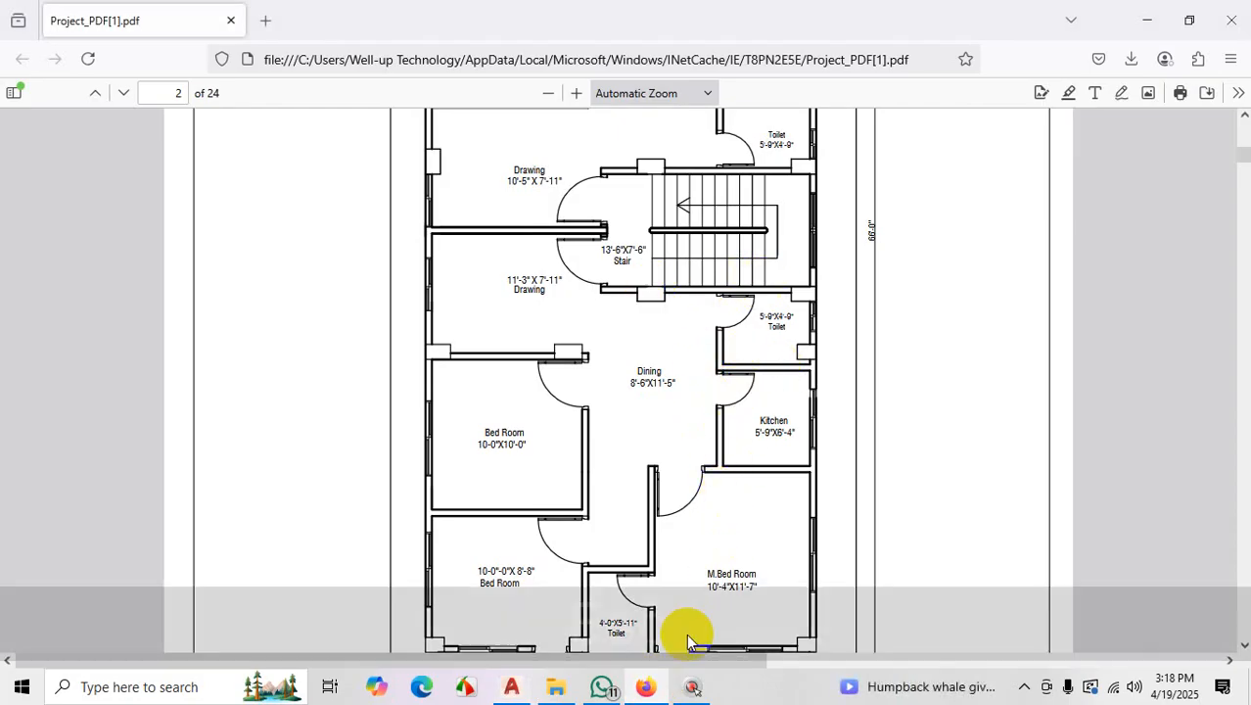
left_click(511, 687)
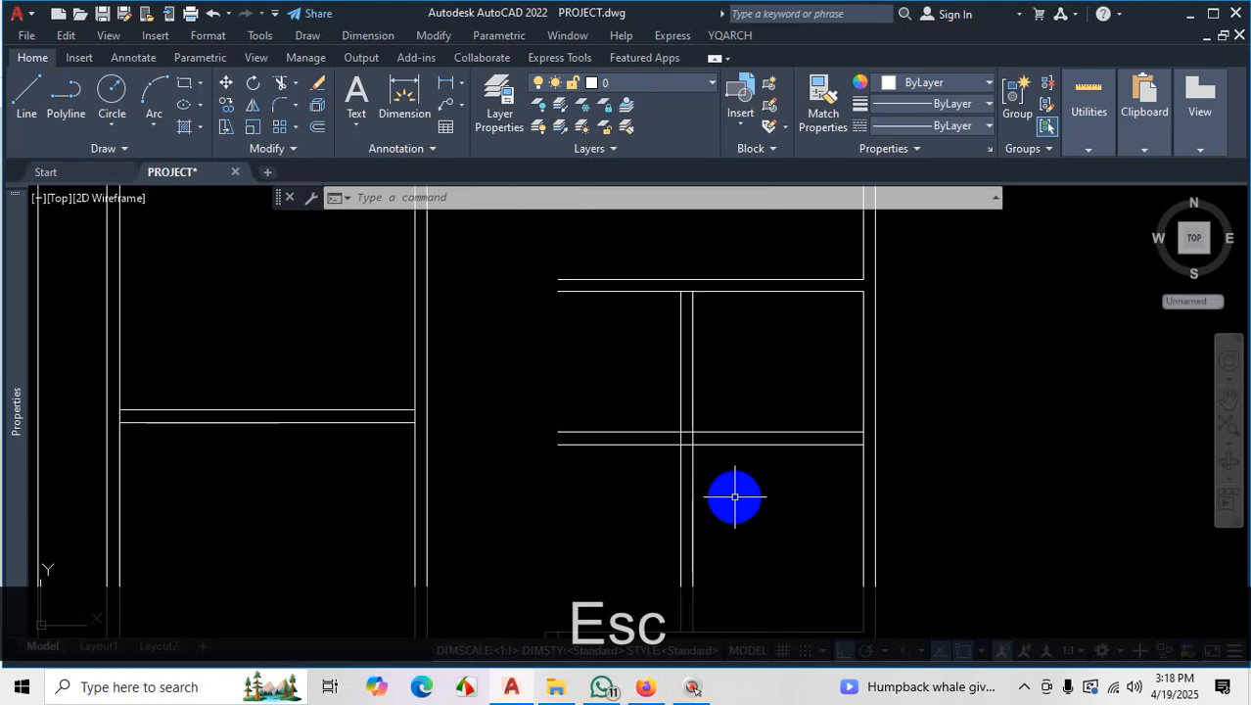
type("tr")
key("space")
left_click(643, 393)
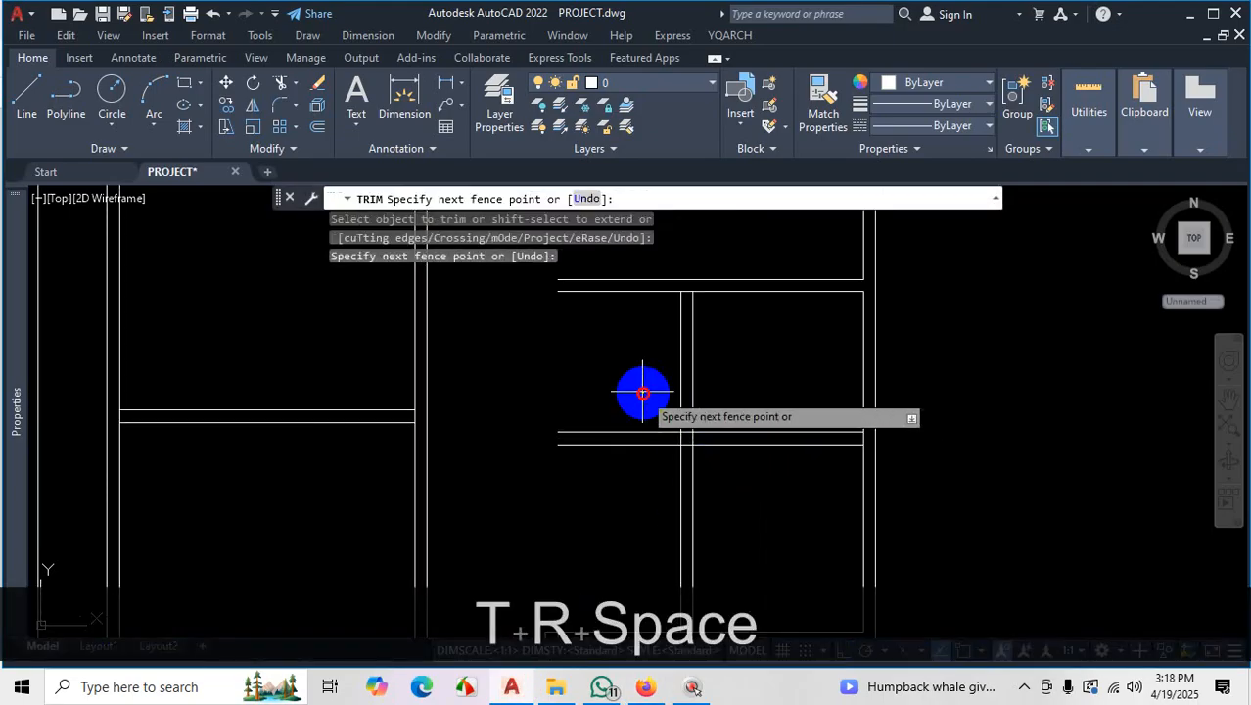
right_click(622, 478)
scroll(676, 441, "up", 5)
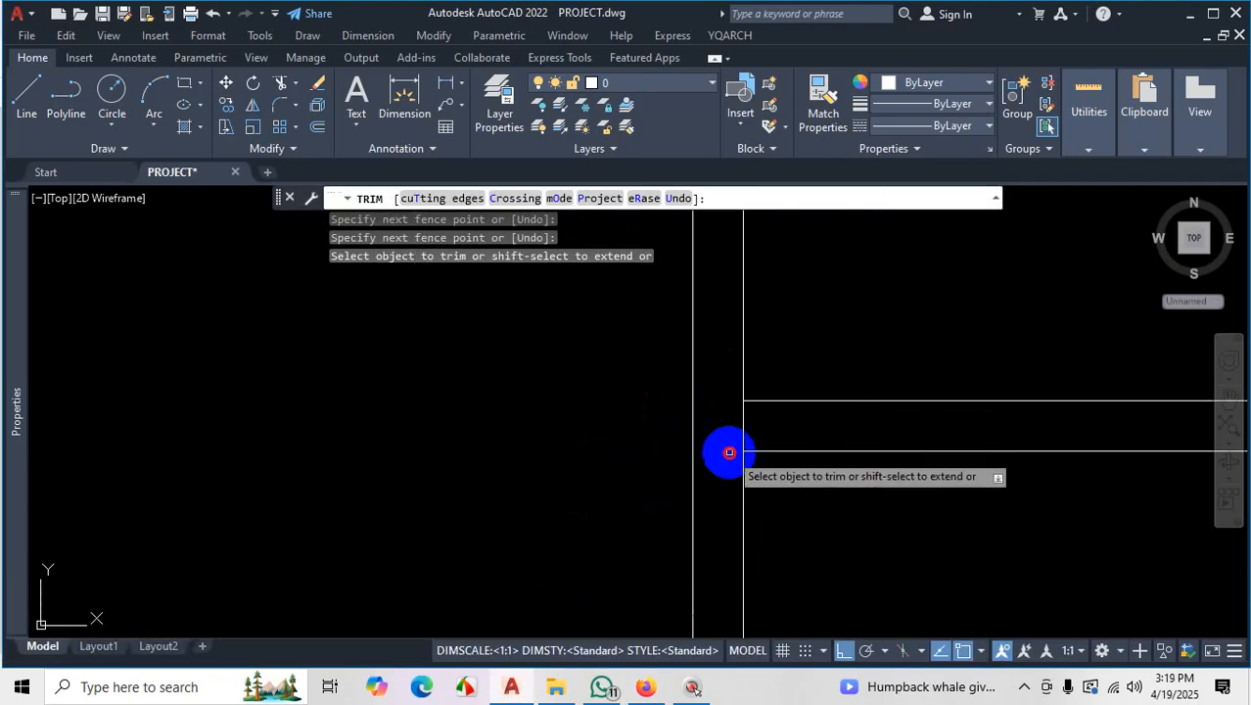
left_click(741, 420)
right_click(726, 421)
scroll(727, 450, "down", 4)
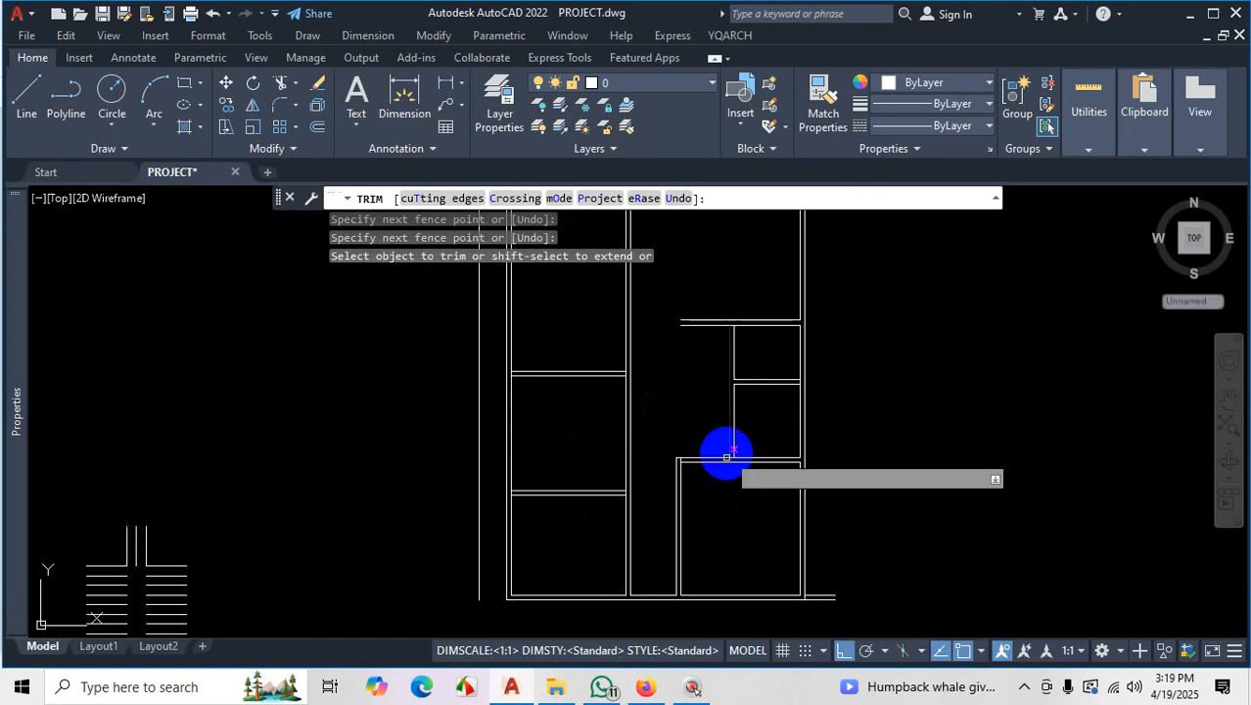
Trim the short overlapping wall segments at the kitchen's lower-left junction, the master bedroom's upper-left corner and the toilet–kitchen partition's right end
scroll(726, 456, "up", 6)
left_click(744, 448)
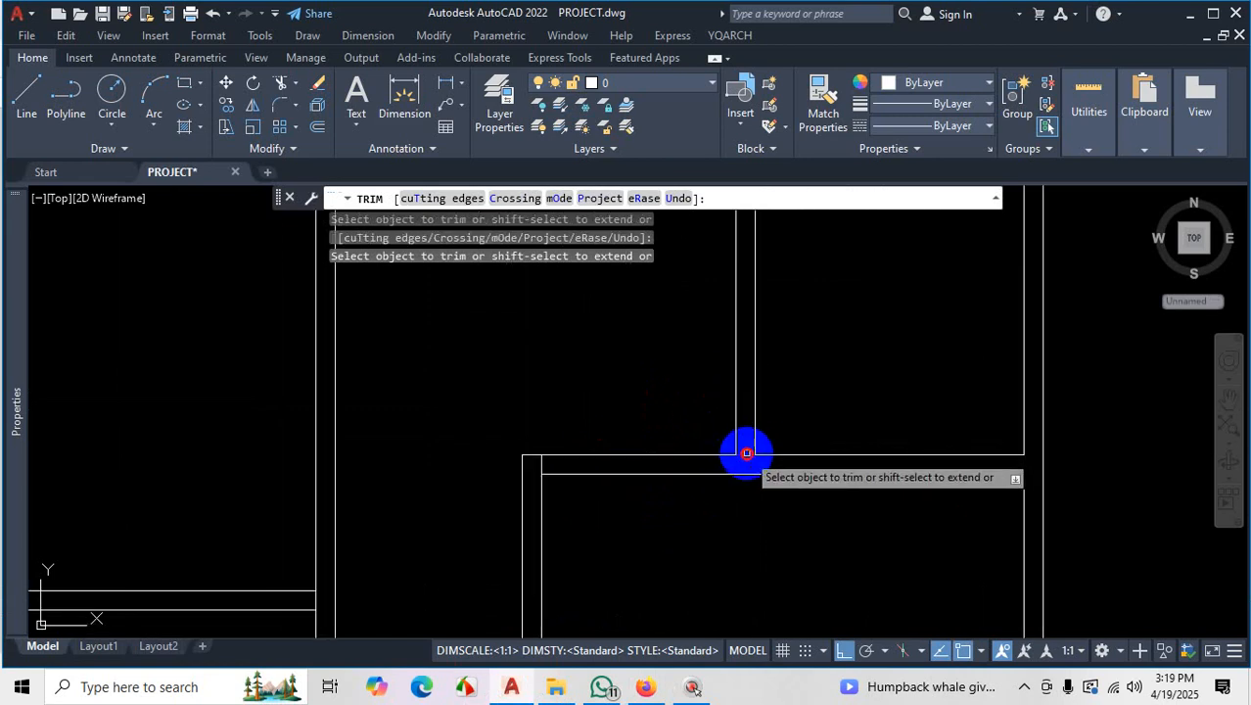
left_click(540, 463)
scroll(611, 558, "down", 4)
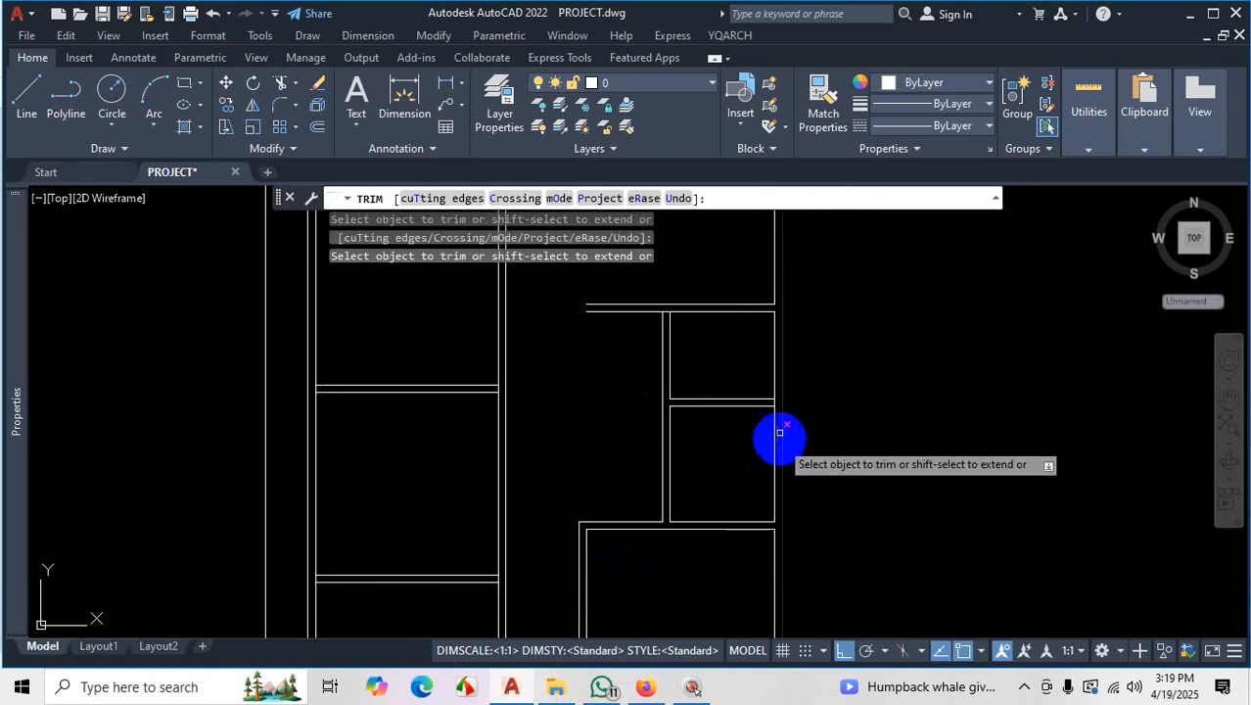
scroll(780, 400, "up", 4)
left_click(743, 415)
scroll(829, 466, "down", 2)
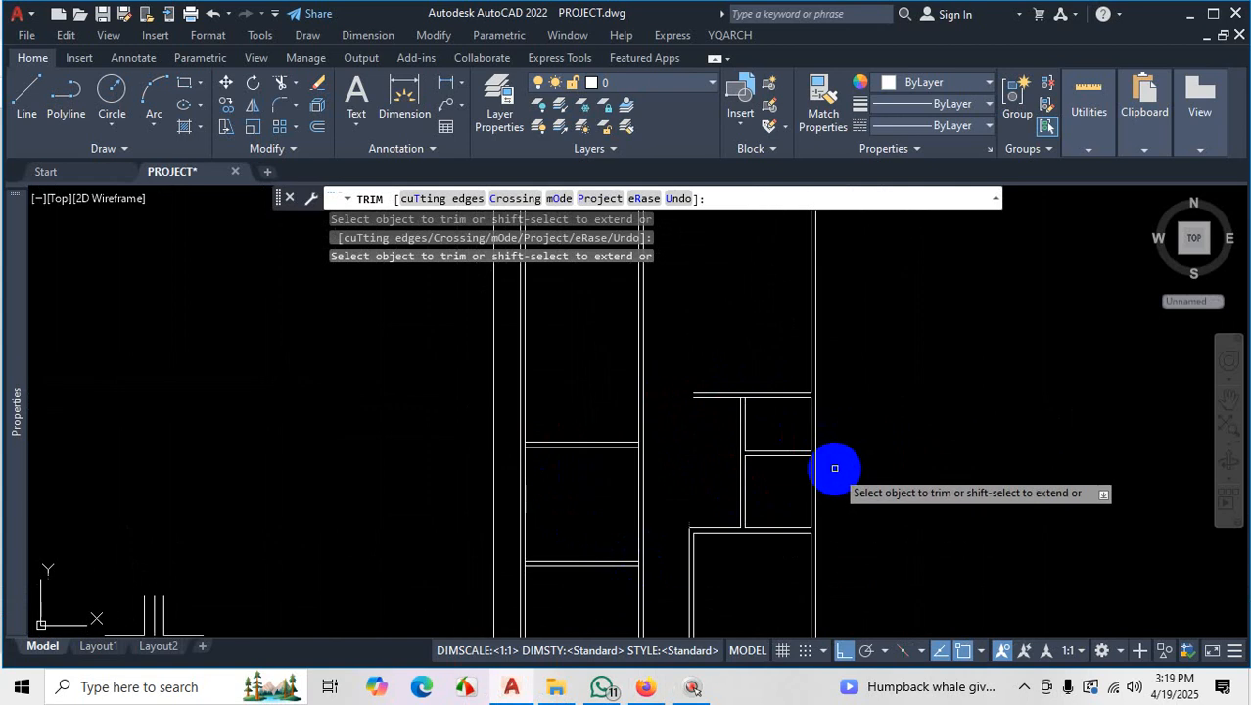
scroll(848, 453, "down", 3)
scroll(852, 448, "up", 3)
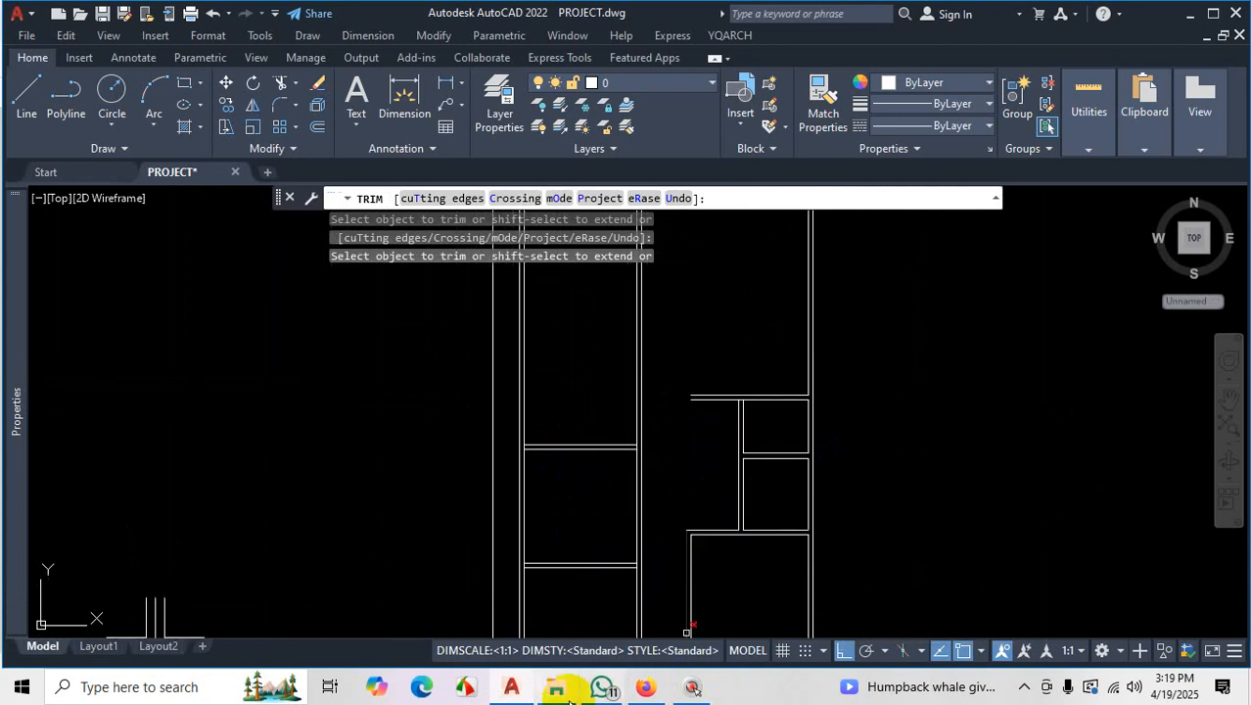
Switch to the floor plan PDF and examine the lower drawing room's bounding walls and depth, marking them in red
left_click(643, 689)
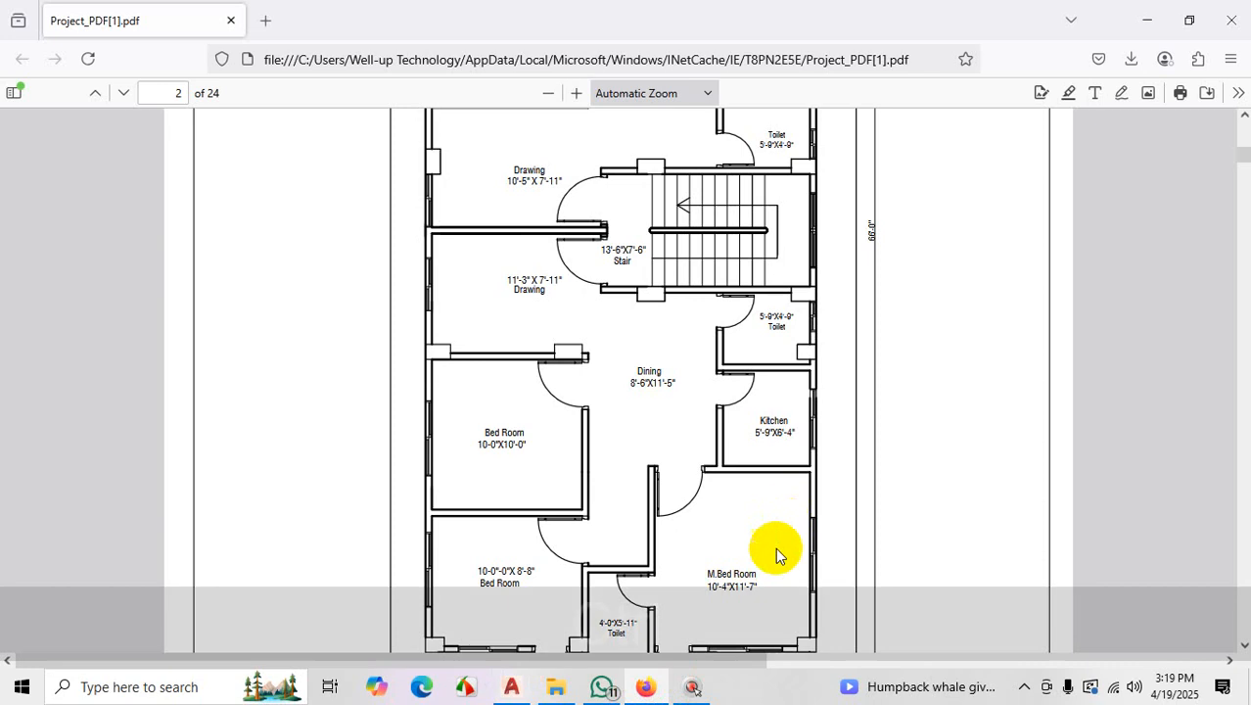
key("ctrl+1")
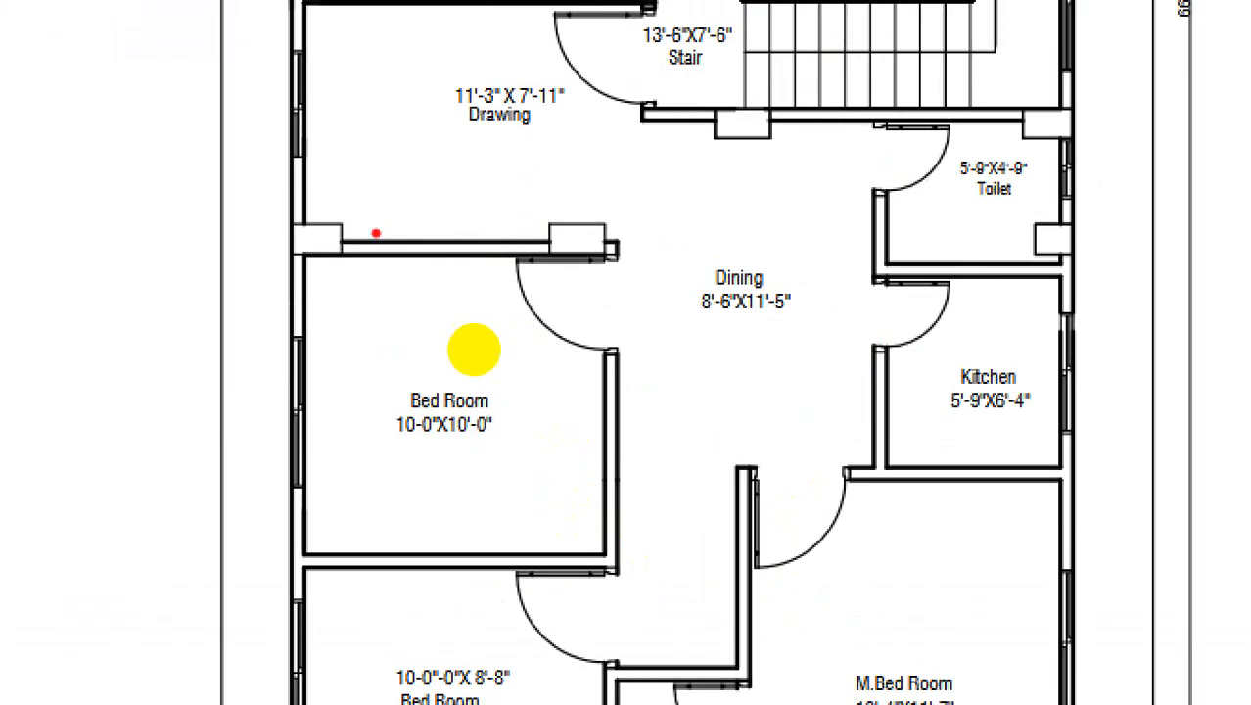
left_click_drag(323, 229, 747, 238)
mouse_move(858, 110)
left_mouse_down()
mouse_move(877, 396)
mouse_move(854, 497)
left_mouse_up()
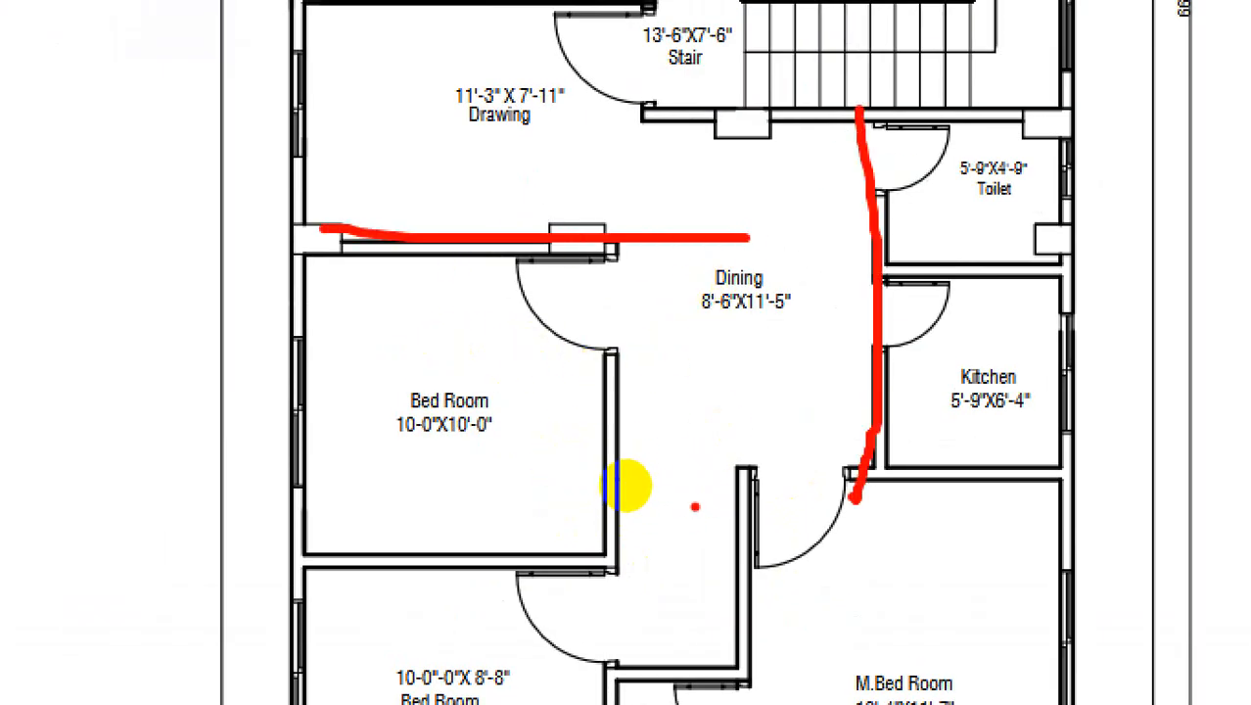
key("ctrl+1")
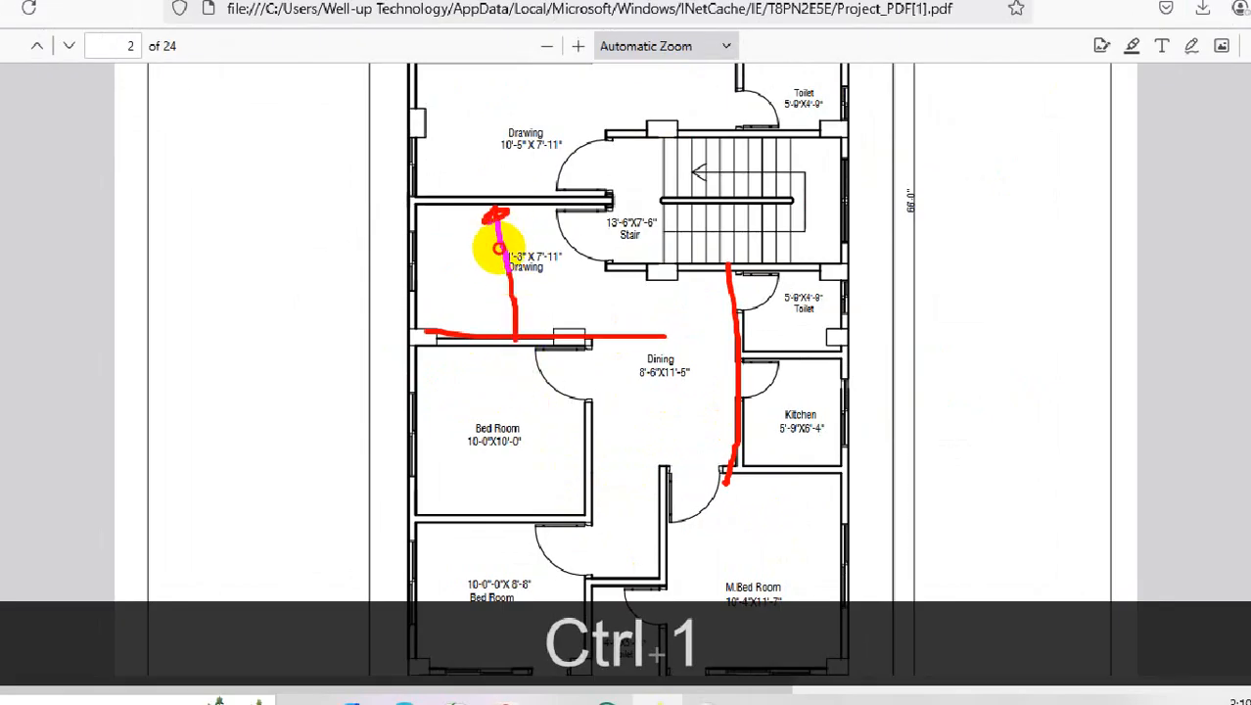
key("Escape")
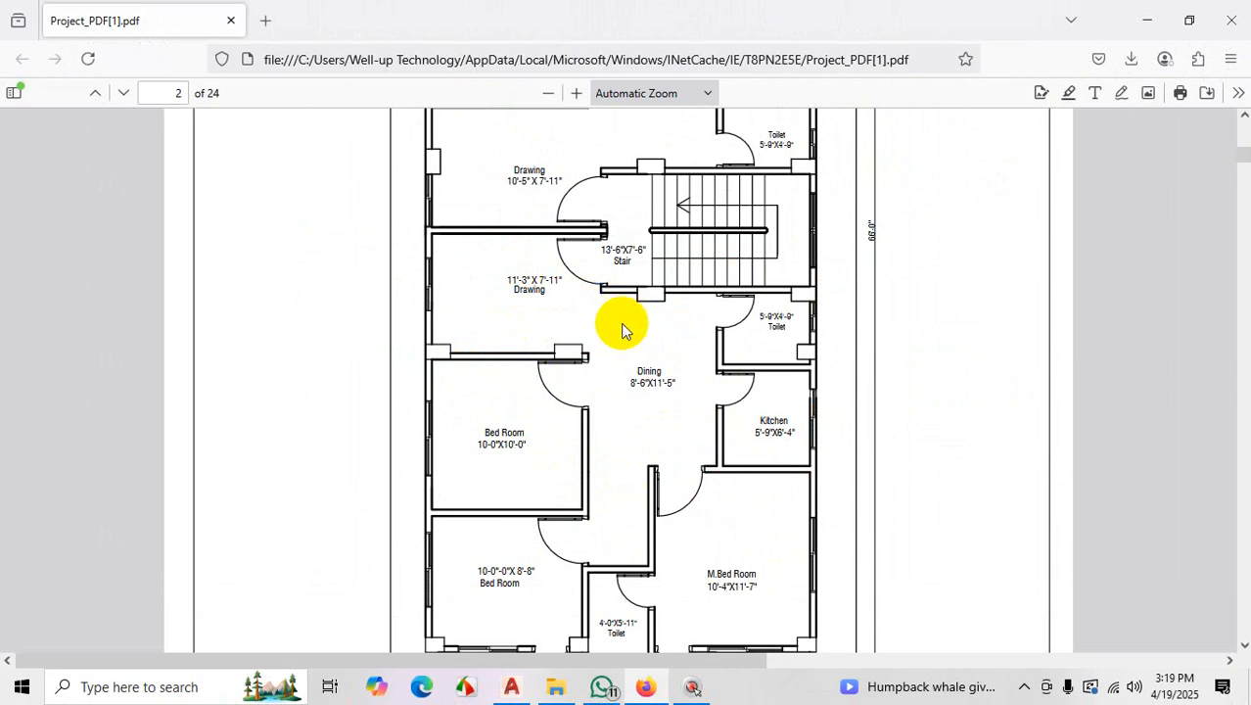
Return to AutoCAD and offset the upper line of the upper bedroom's top wall 7'11" upward for the drawing room
left_click(513, 688)
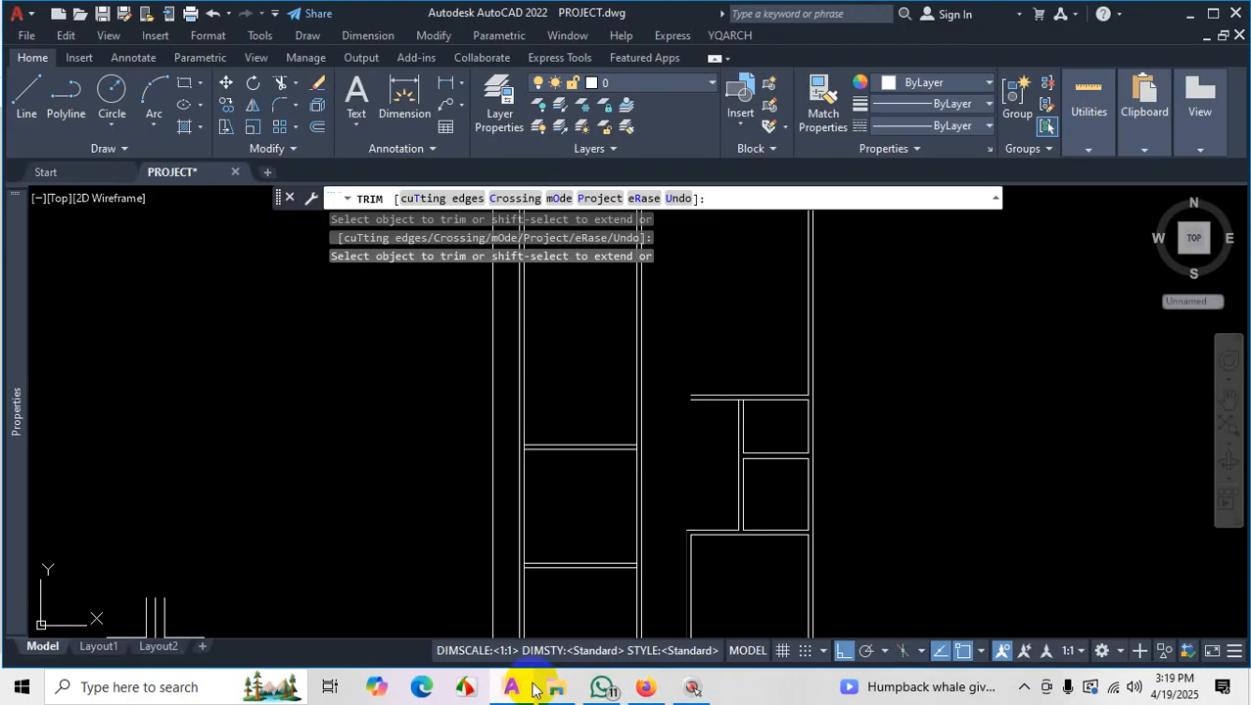
scroll(617, 441, "up", 2)
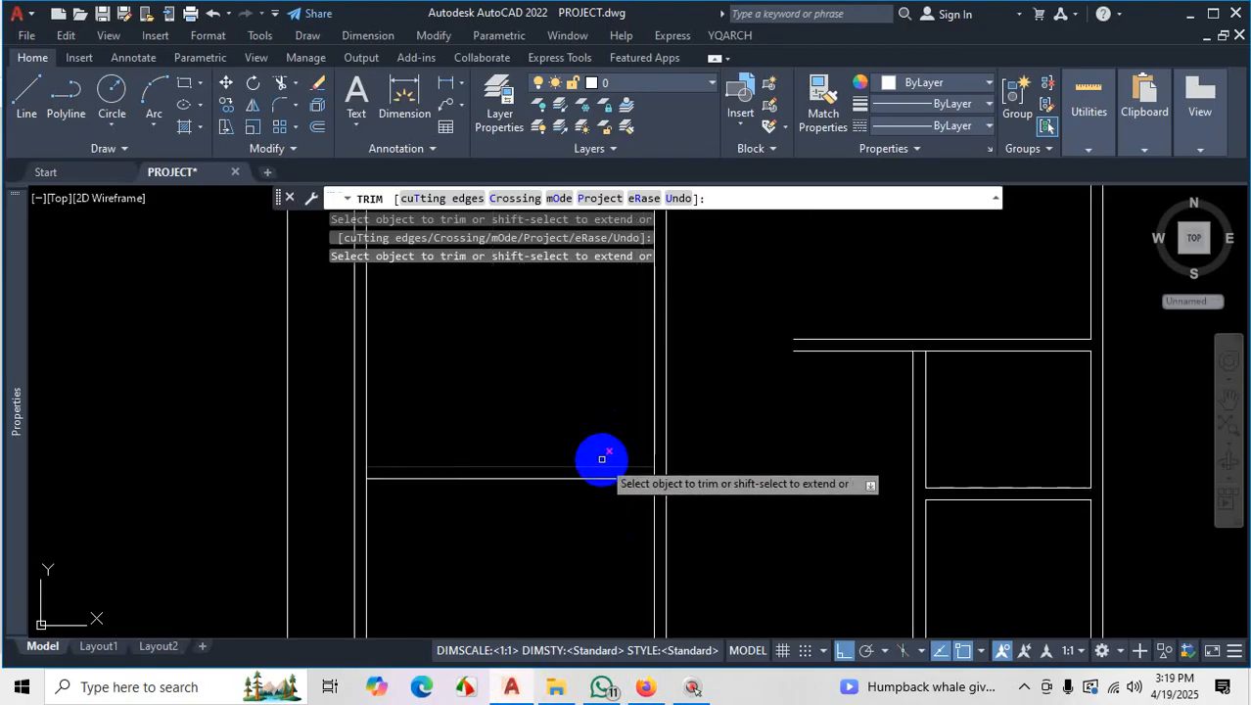
key("Escape")
type("o")
key("Return")
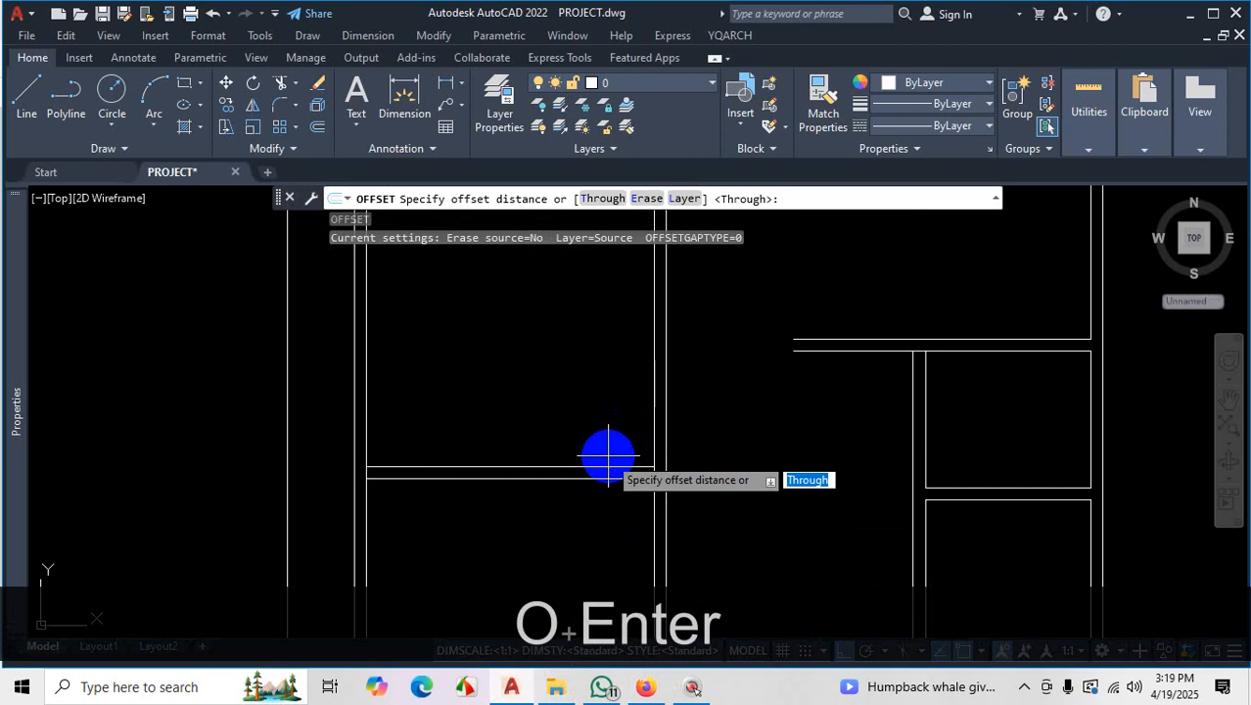
key("Return")
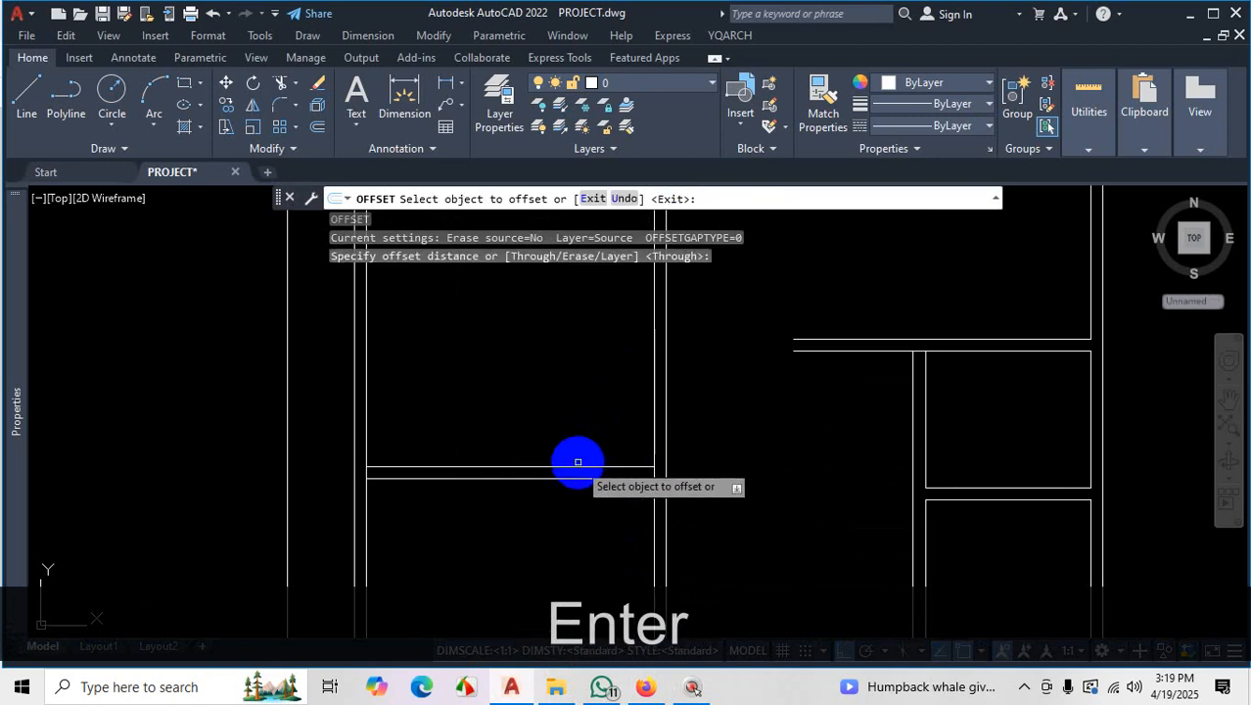
left_click(578, 464)
type("7")
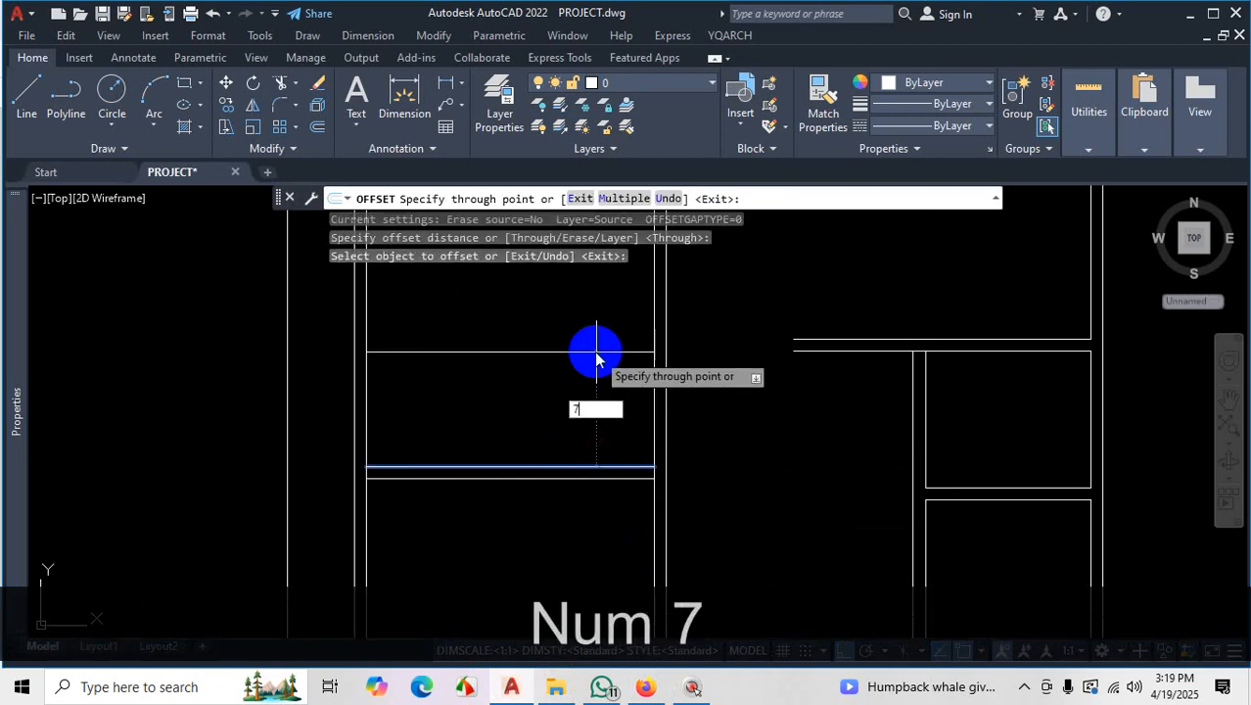
type("'11")
key("Return")
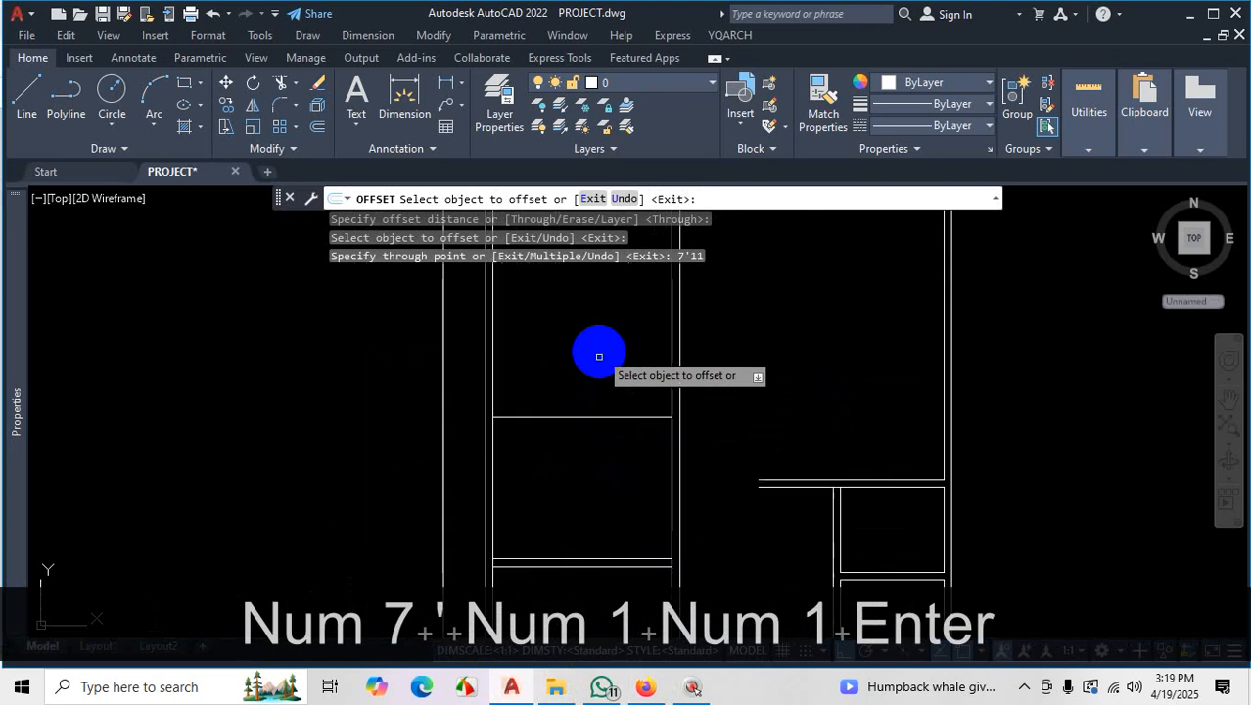
Offset the drawing room's new upper wall line 5" upward to give the wall its thickness
left_click(607, 416)
type("5")
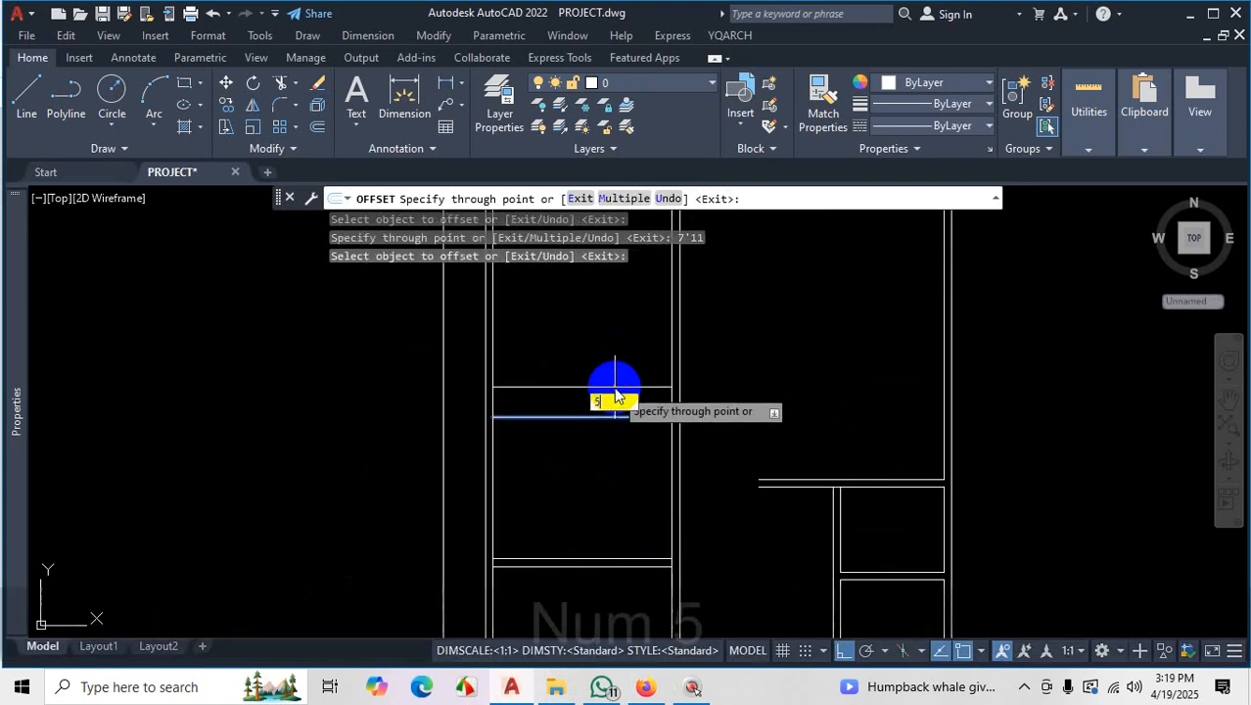
key("Return")
scroll(651, 428, "down", 3)
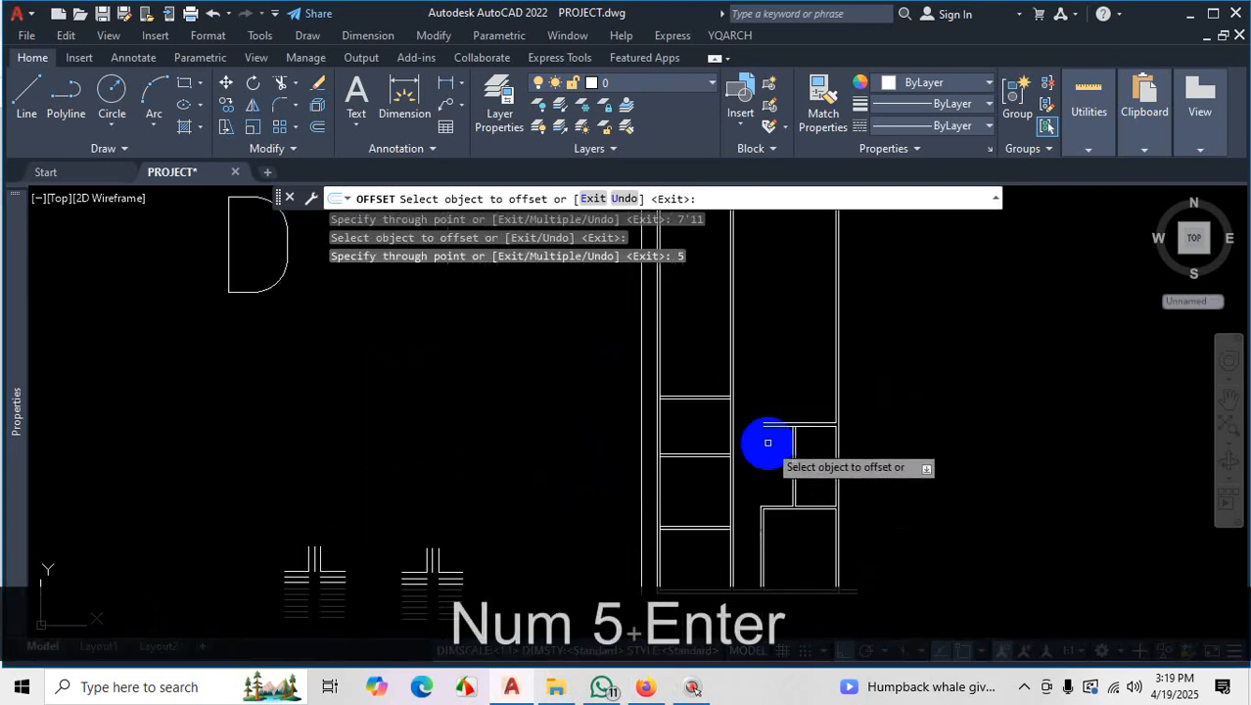
Switch to the floor plan PDF and examine the stair area and the two adjoining drawing rooms up close
left_click(645, 686)
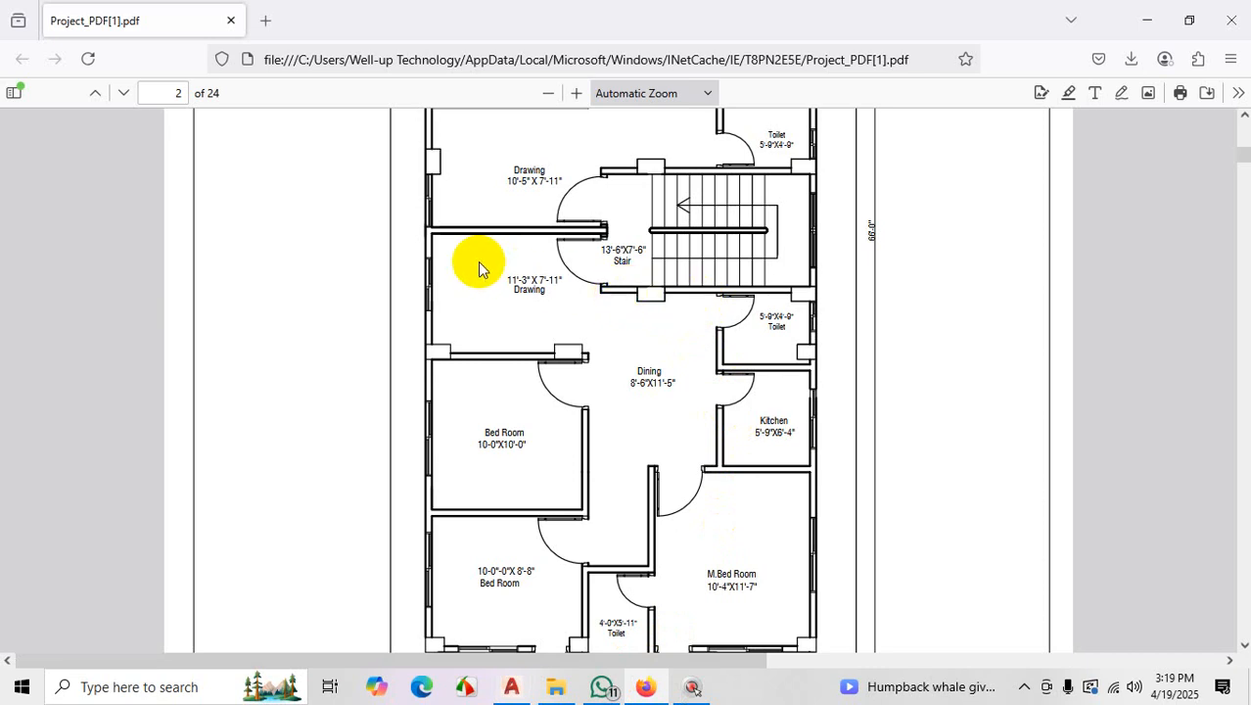
scroll(506, 262, "down", 2)
scroll(585, 236, "up", 4)
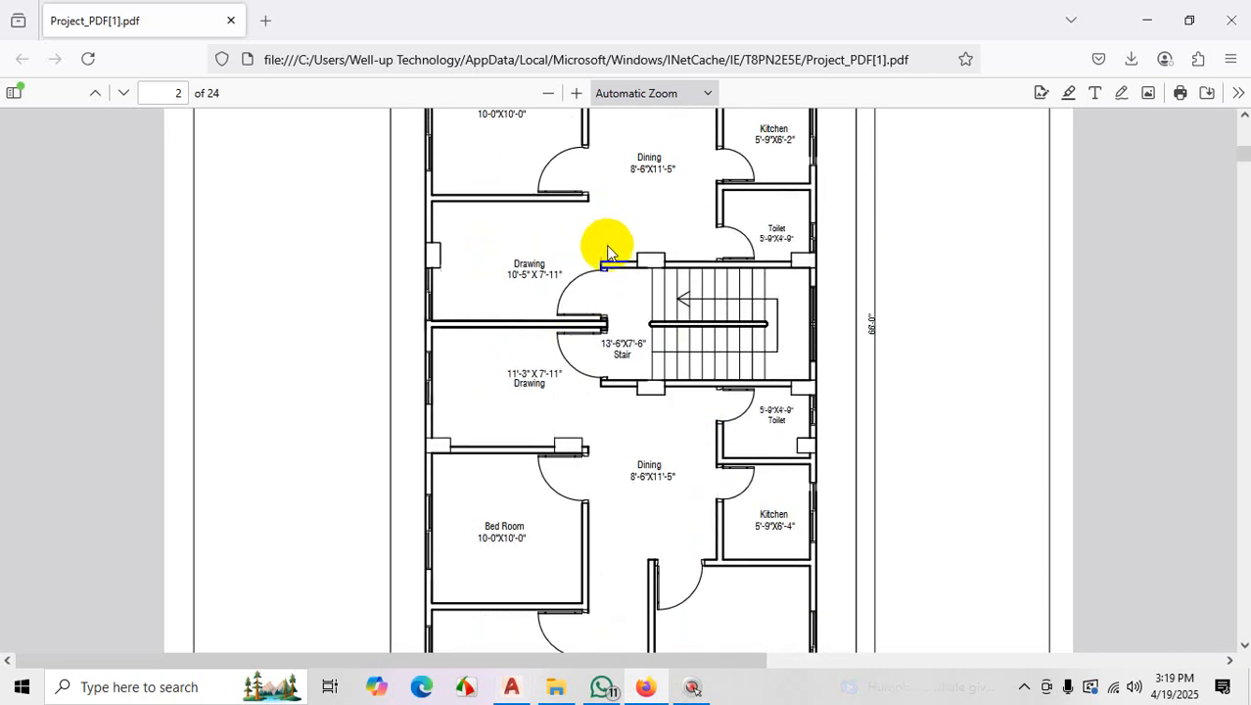
key("ctrl+1")
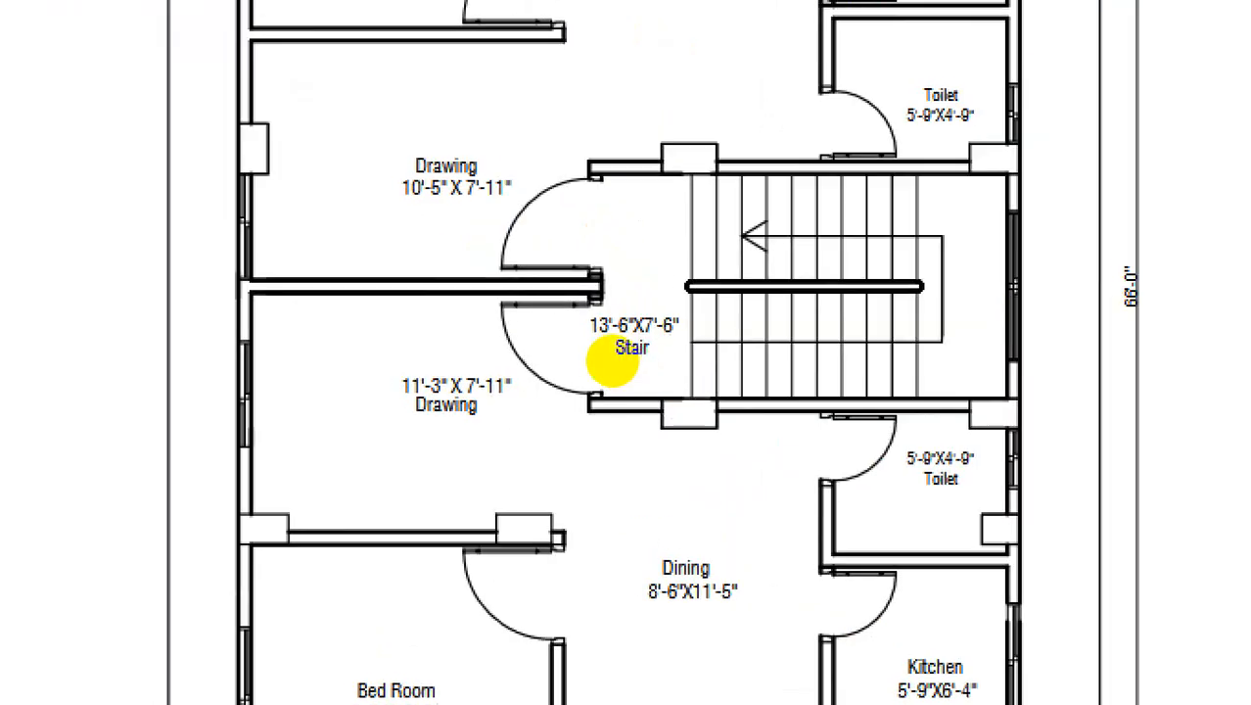
left_click(612, 360)
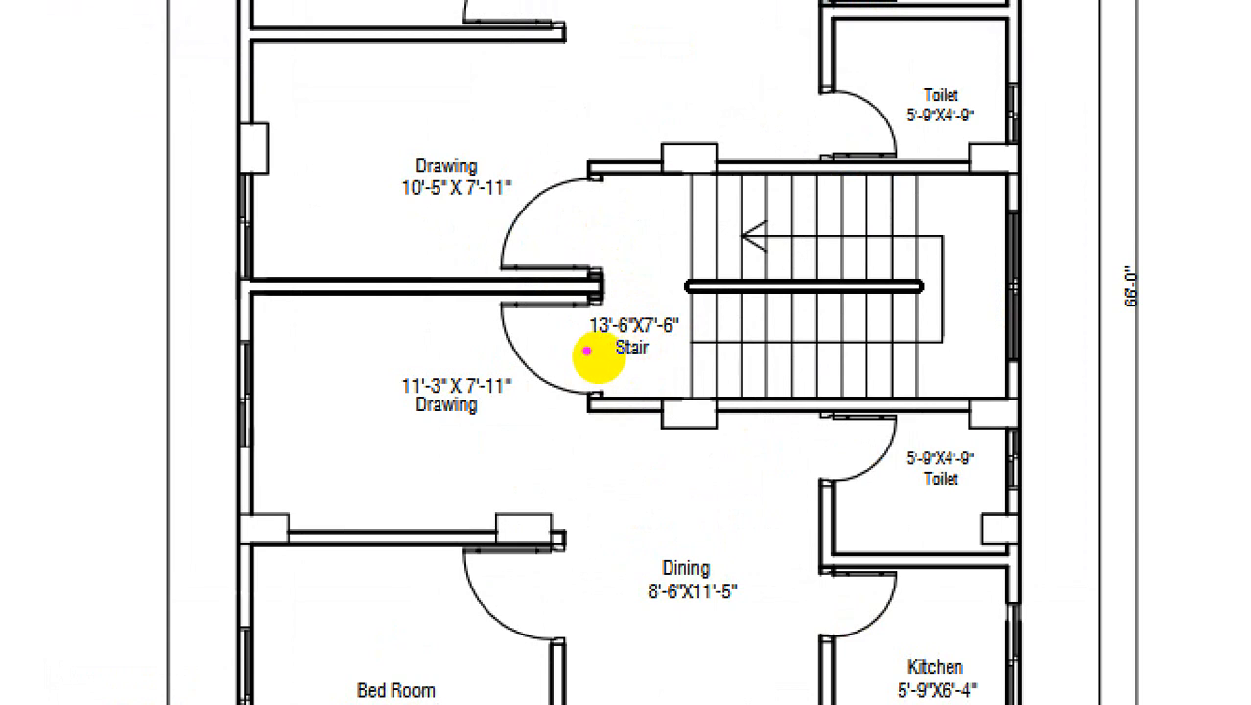
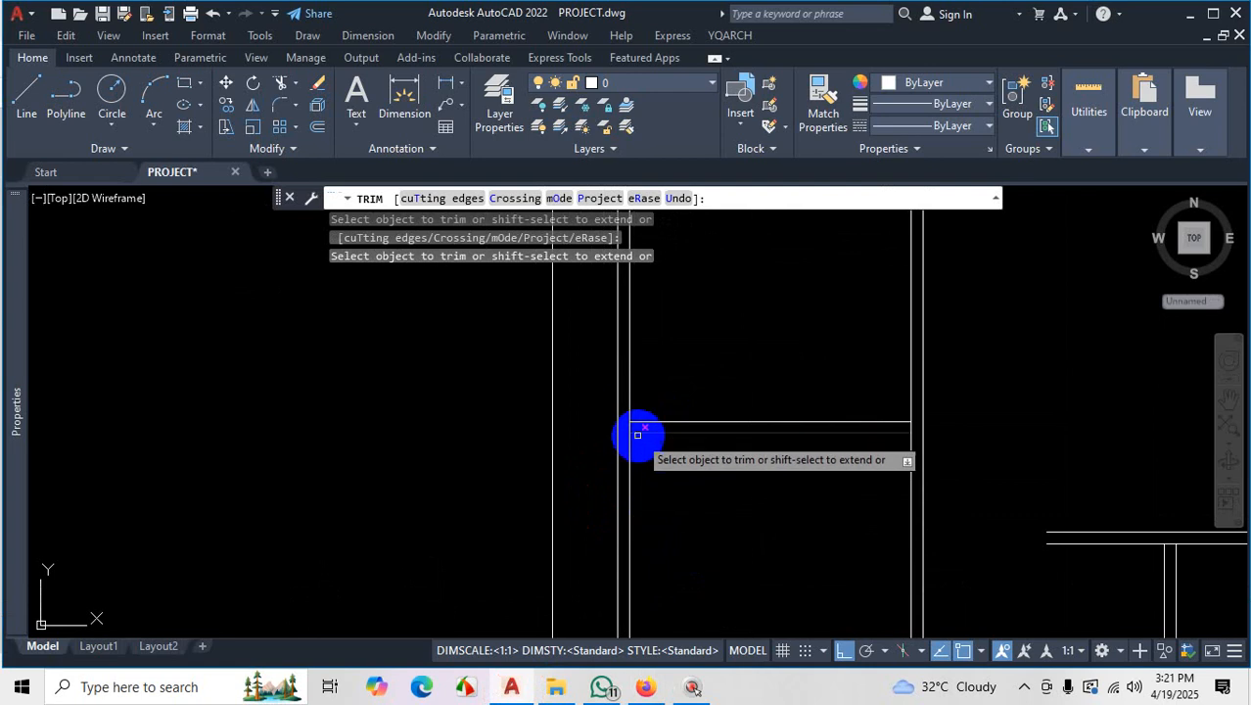
Compare the drawn partitions with the floor plan PDF, examining the bedrooms, dining space and drawing rooms
middle_click_drag(640, 428, 667, 431)
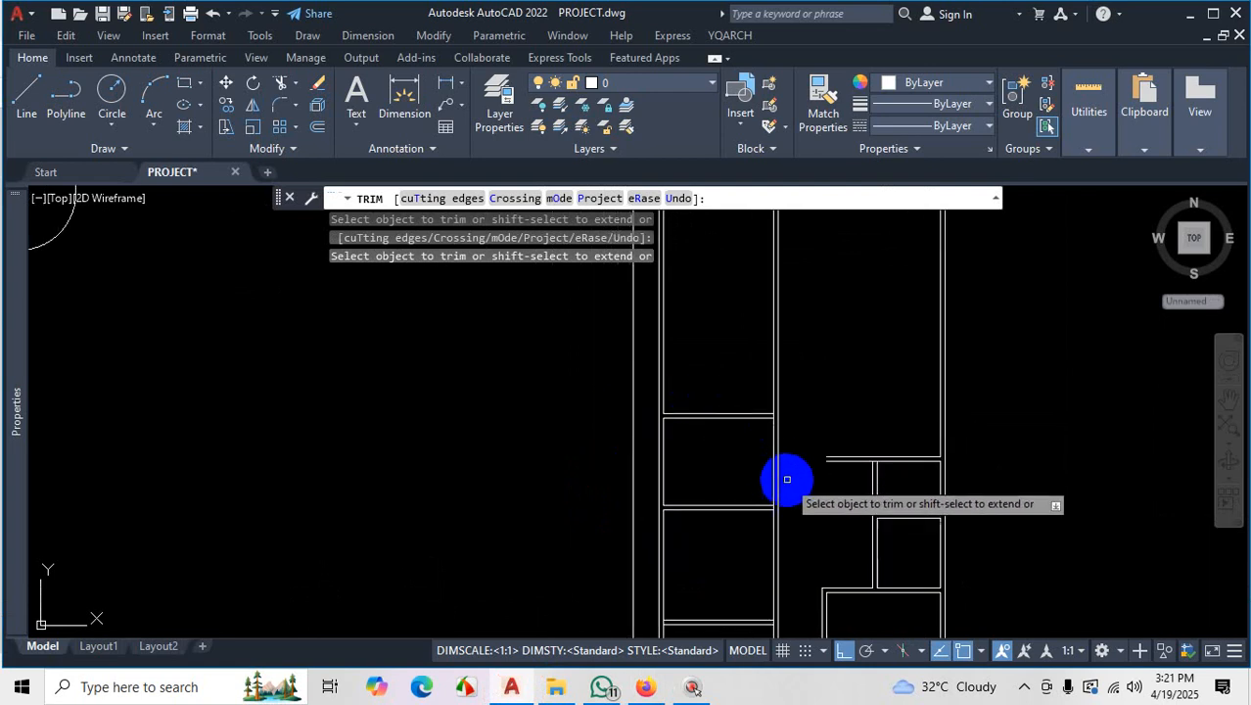
scroll(790, 490, "down", 2)
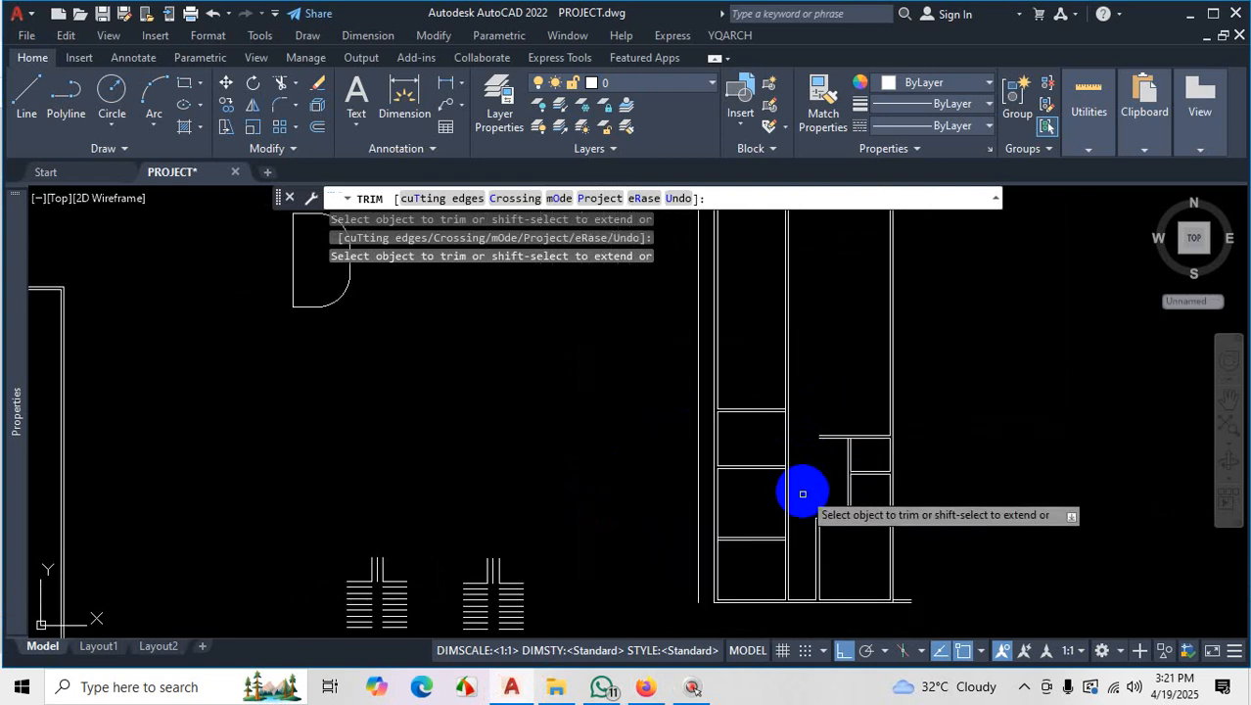
left_click(649, 685)
scroll(514, 534, "down", 3)
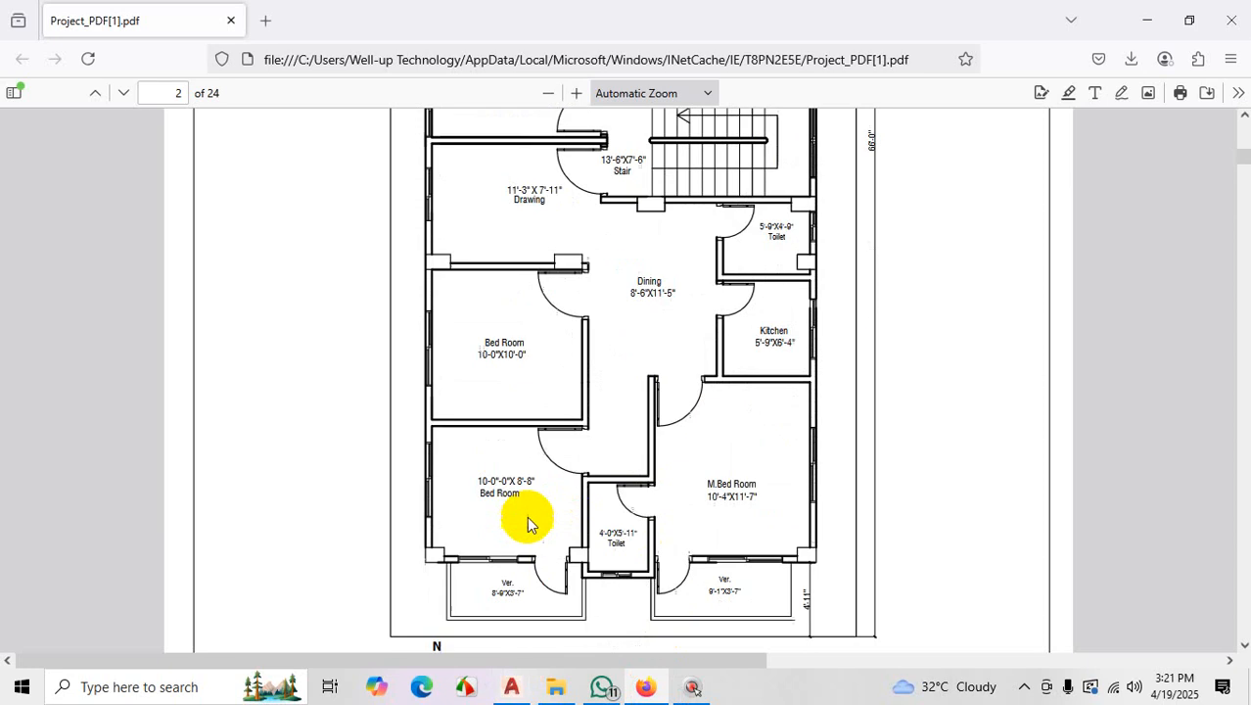
scroll(526, 347, "up", 3)
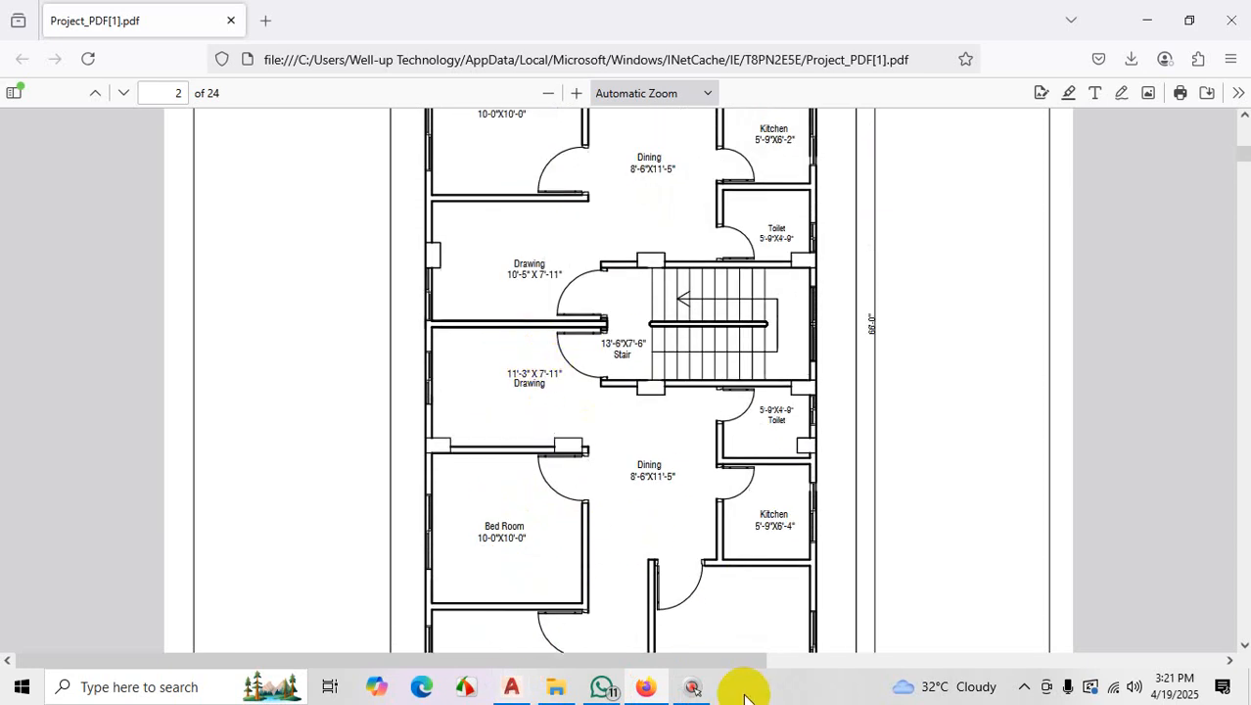
mouse_move(663, 693)
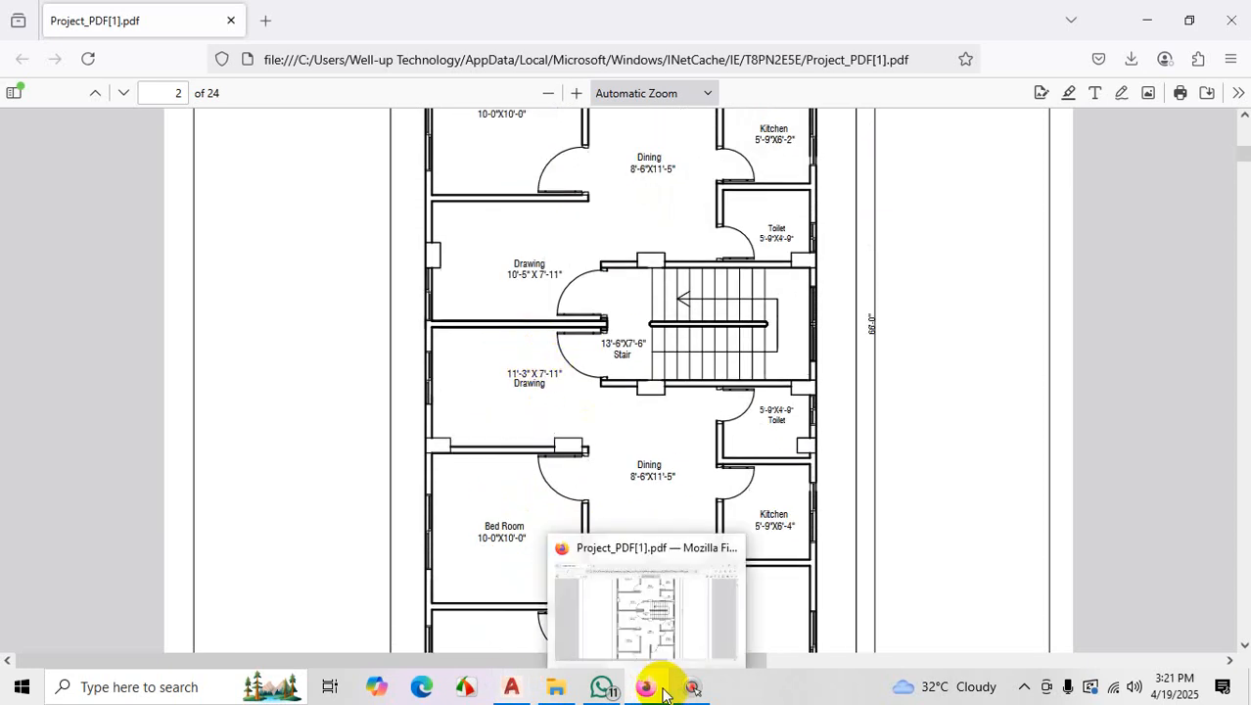
Return to AutoCAD and trim away both vertical partition lines beside and above the drawing room, leaving the end of its upper wall closed
left_click(529, 693)
scroll(796, 425, "up", 4)
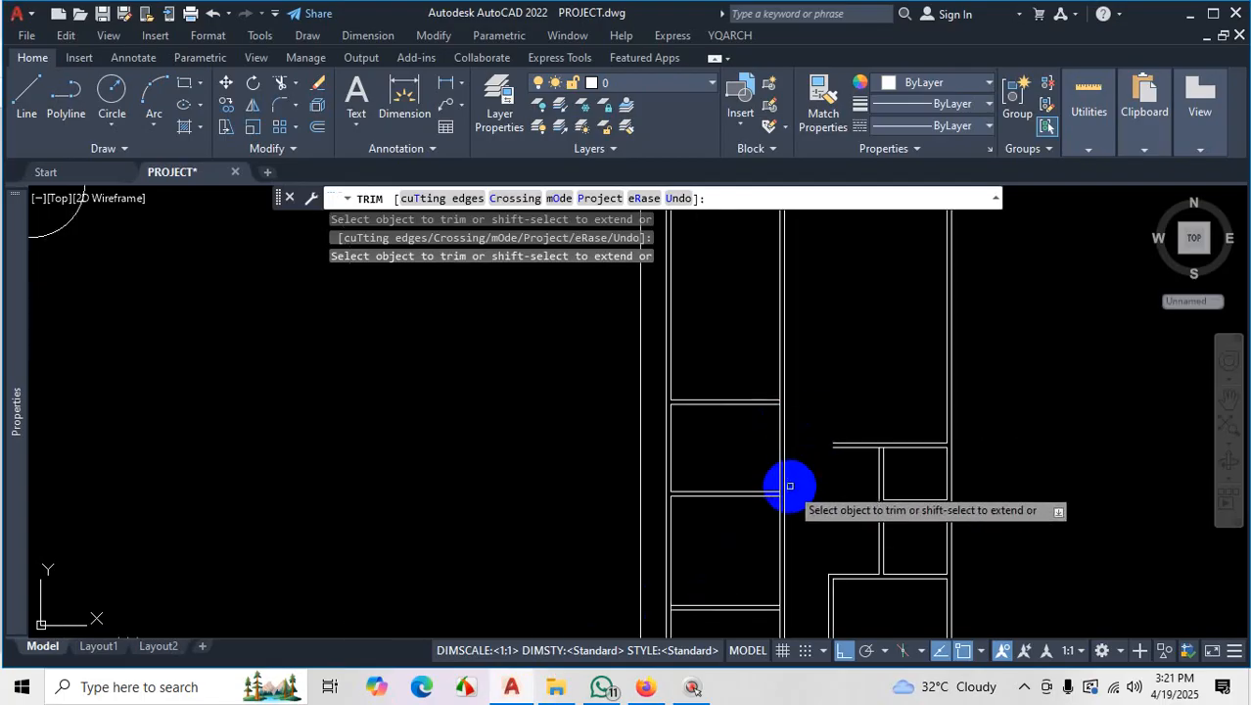
scroll(779, 494, "up", 2)
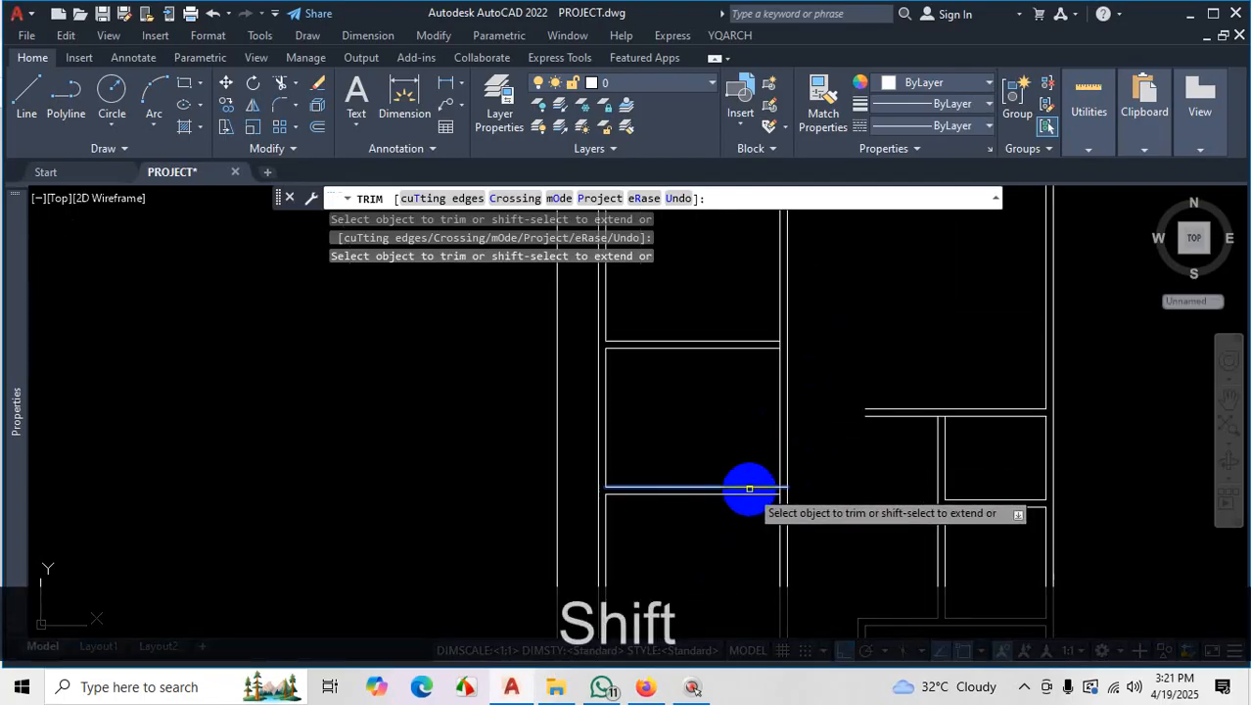
left_click(749, 488, "shift")
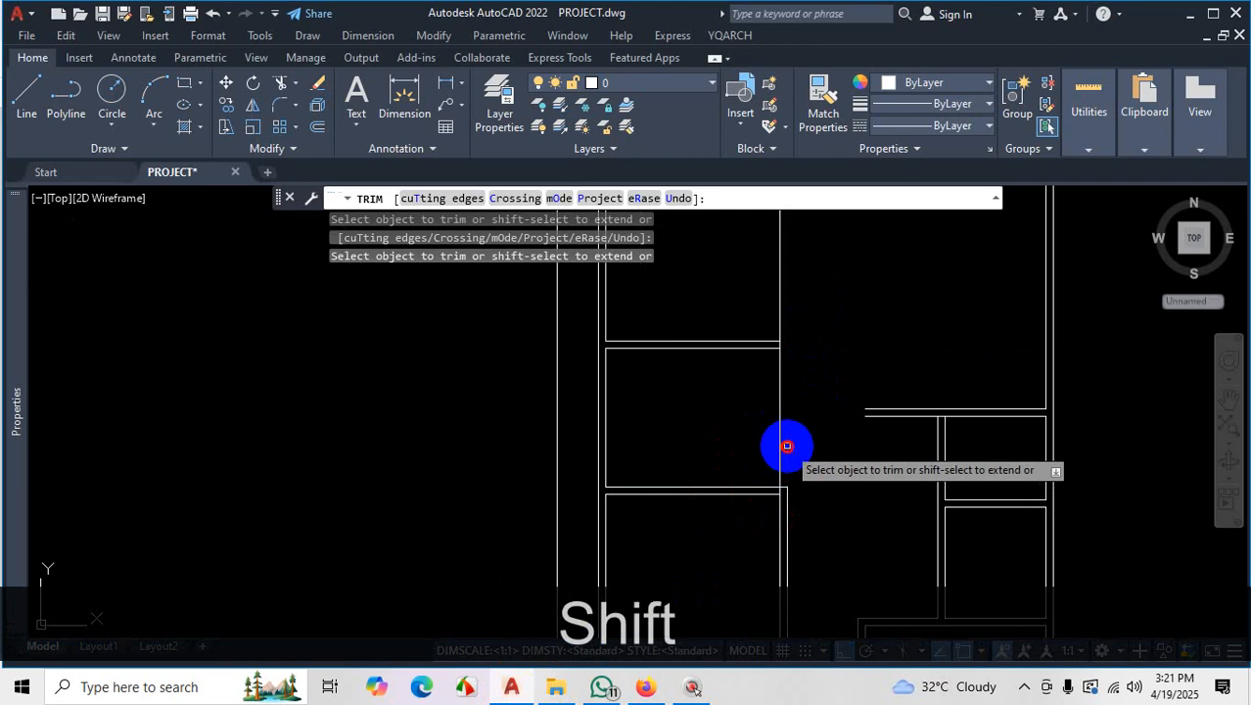
scroll(768, 445, "down", 3)
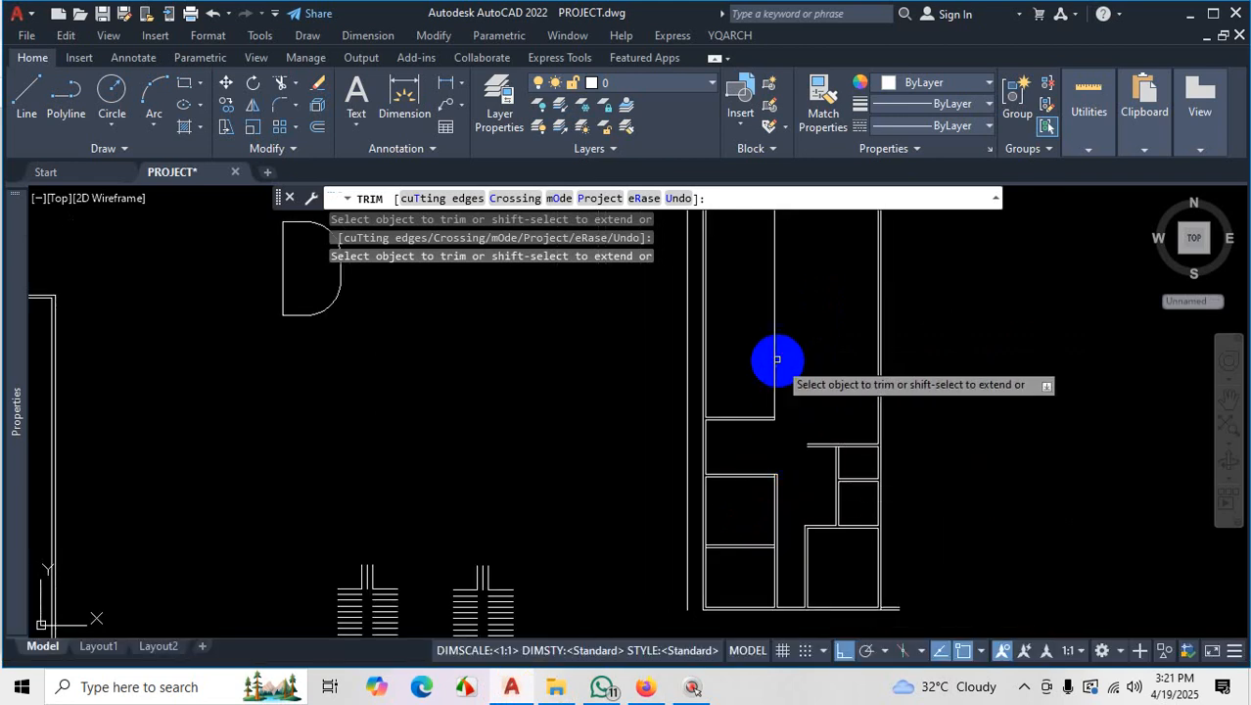
scroll(774, 443, "up", 4)
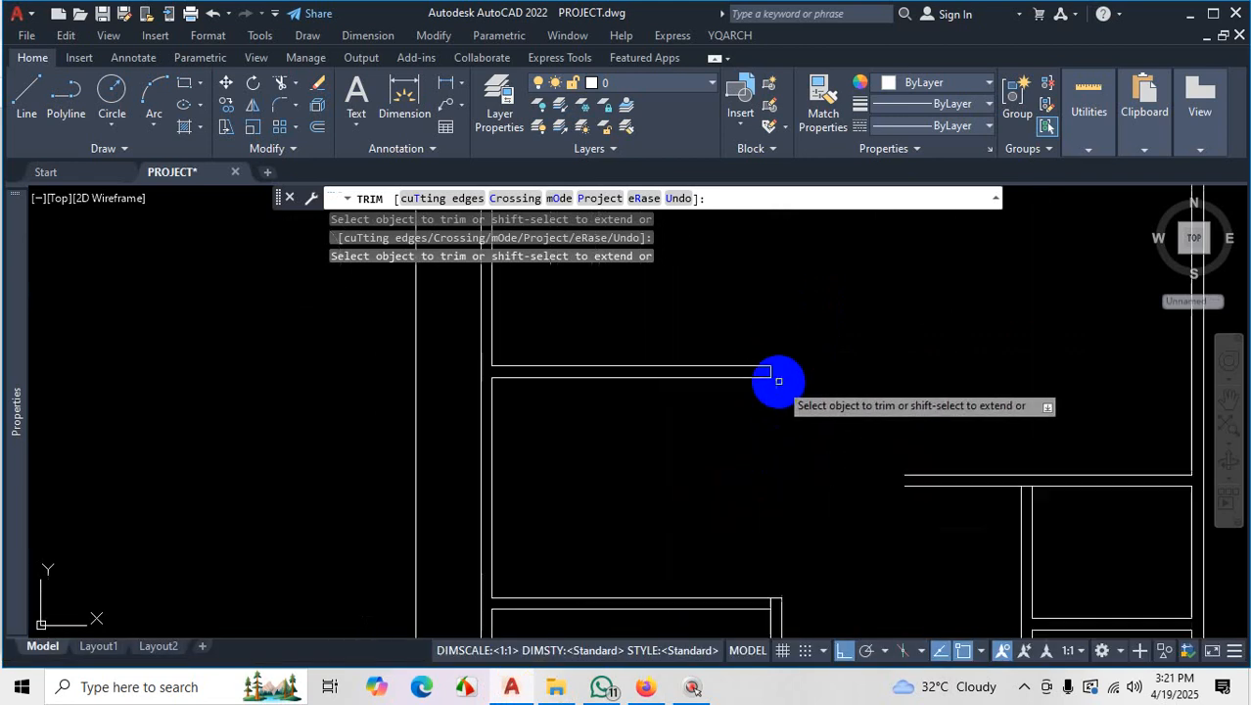
key("Escape")
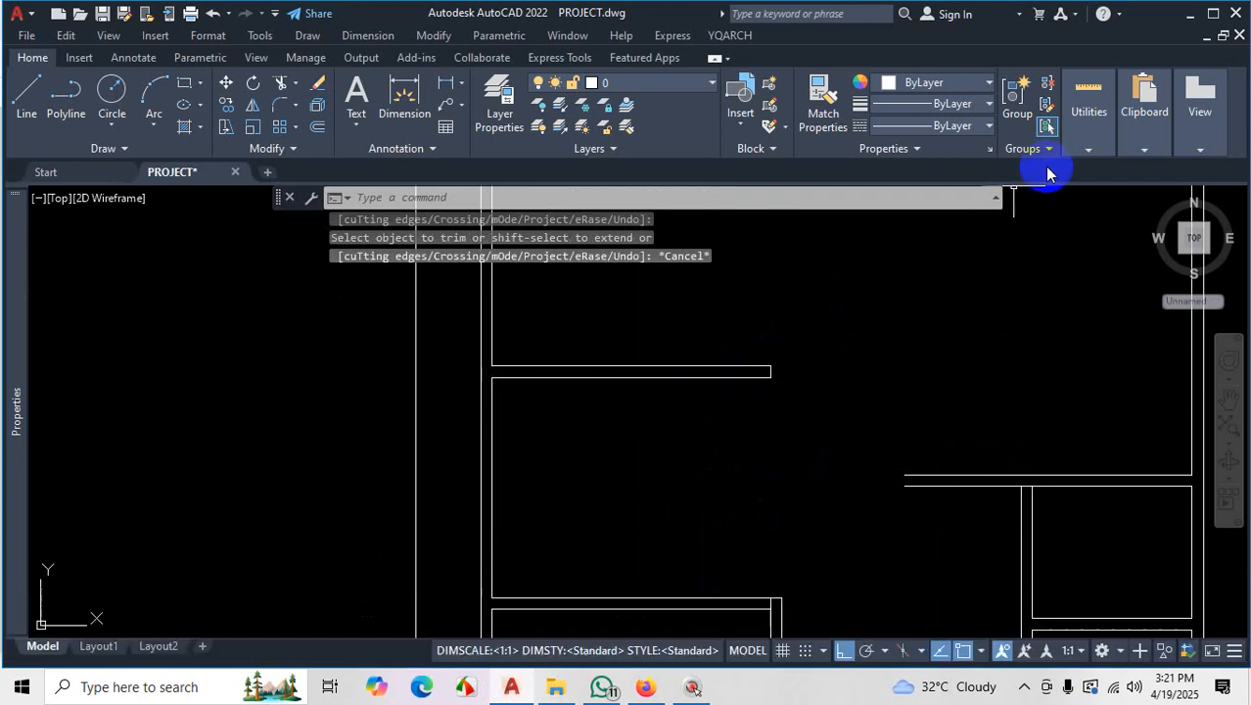
Quick-measure the clear width between the left and right outer walls just above the drawing room's upper wall
left_click(1085, 137)
left_click(1091, 182)
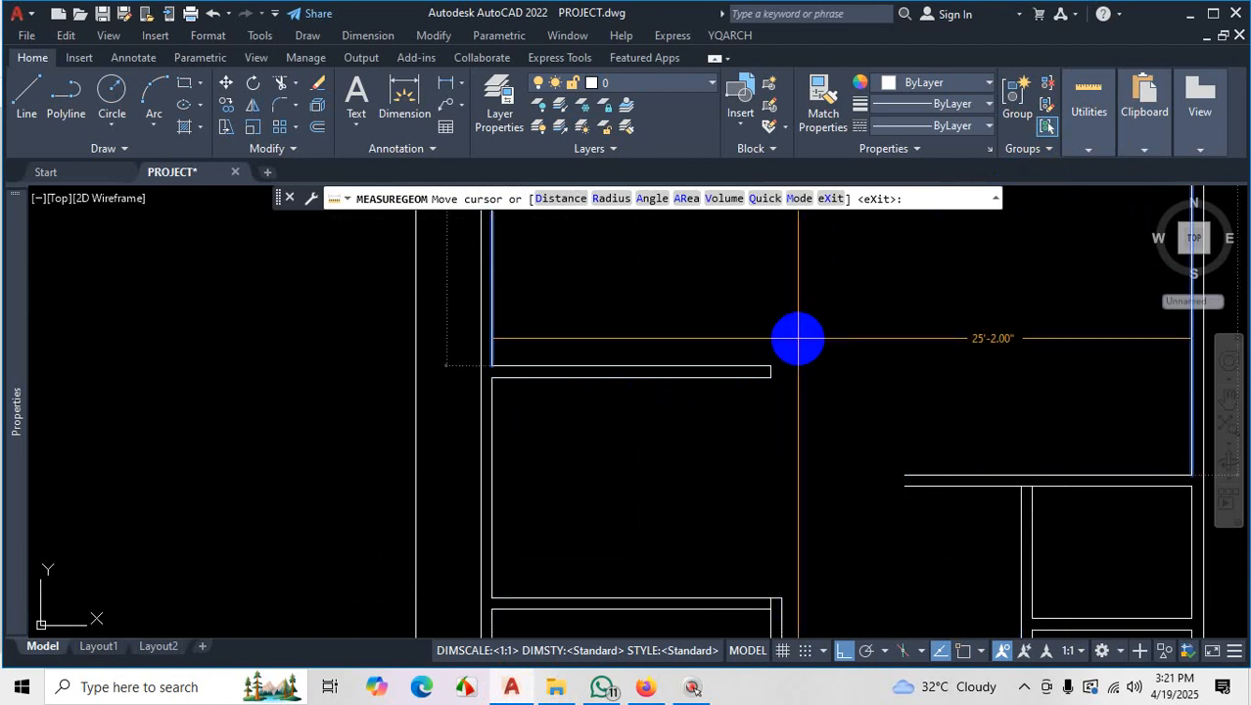
key("Escape")
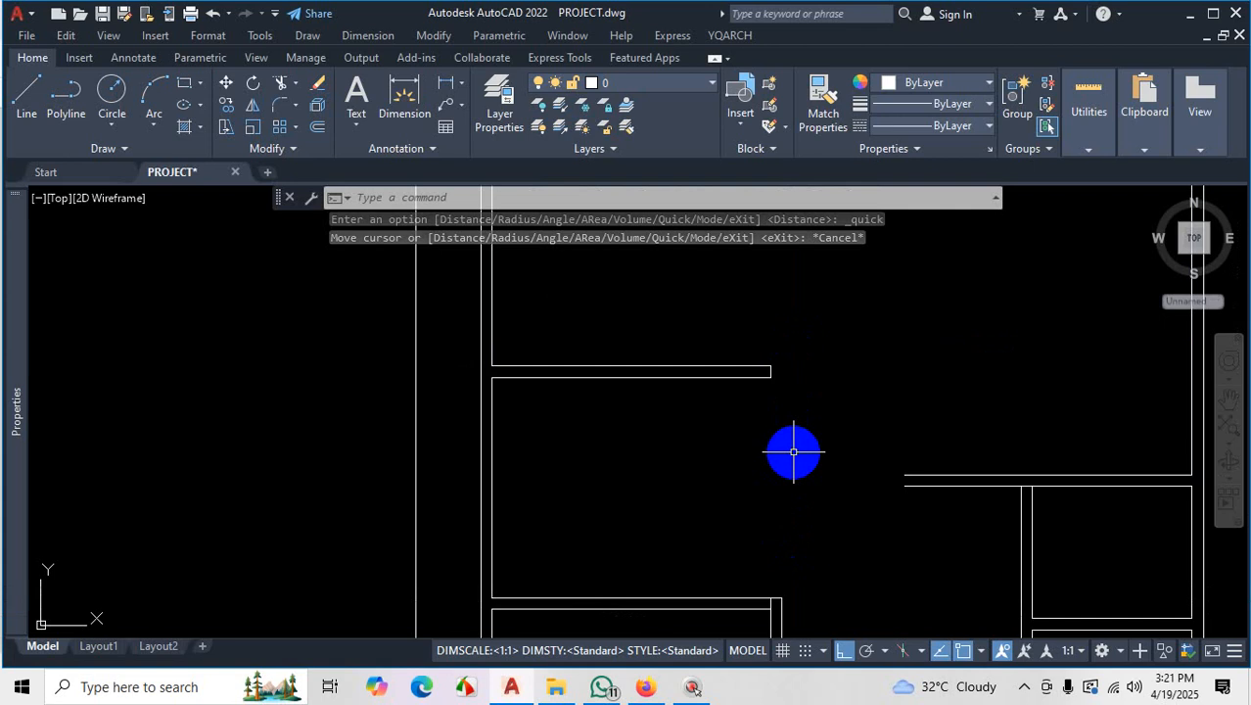
Fillet the upper line of the drawing room's upper wall to the outer line of the bedroom's right wall with a sharp corner
type("f")
key("space")
left_click(742, 365)
scroll(844, 330, "down", 3)
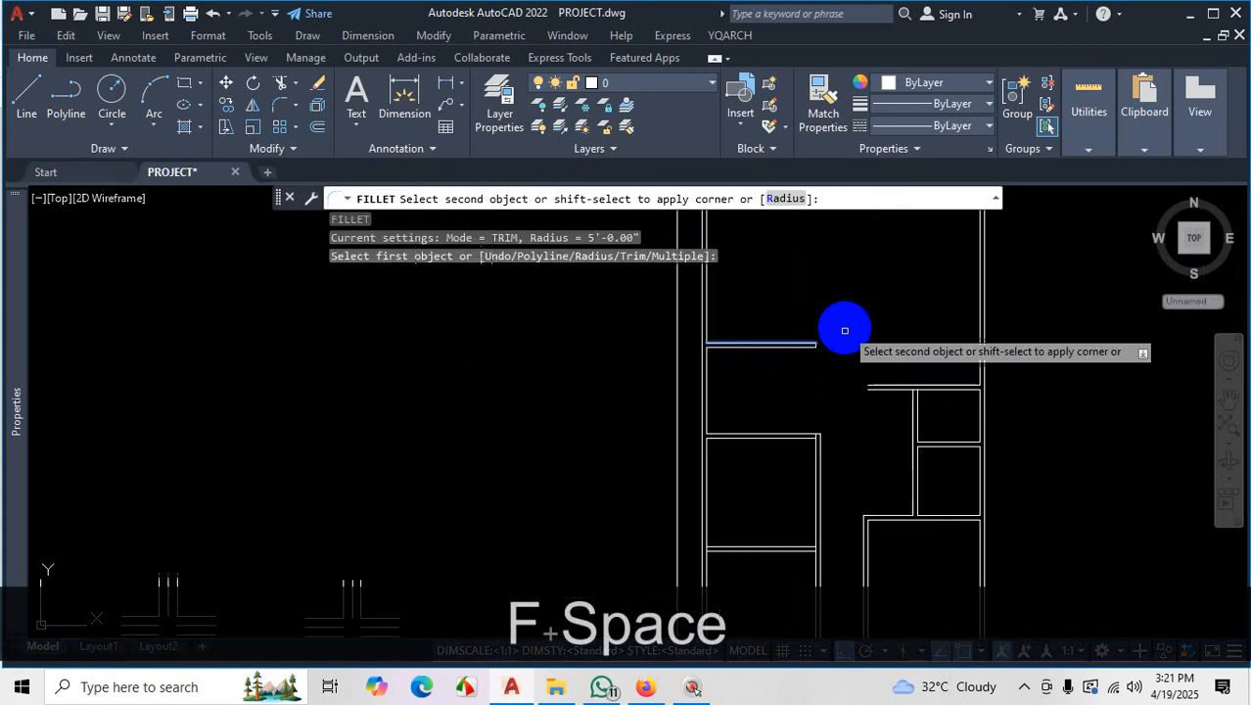
scroll(819, 419, "up", 3)
key("shift")
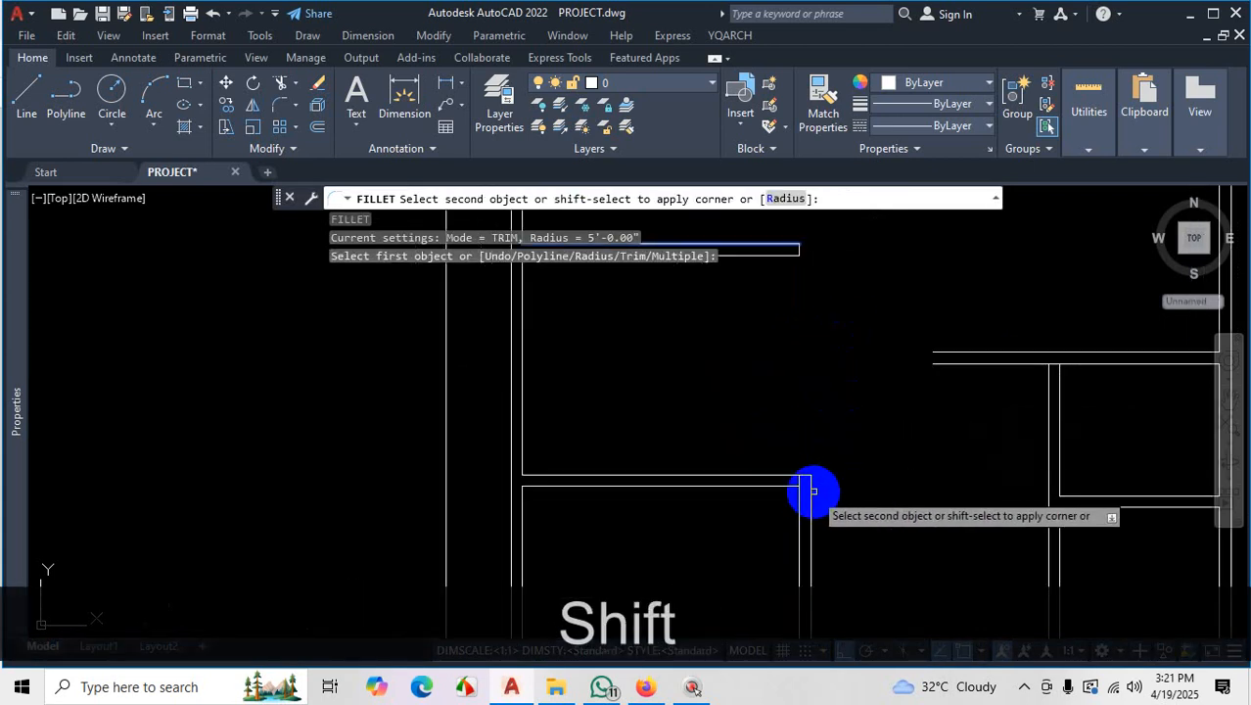
left_click(810, 495, "shift")
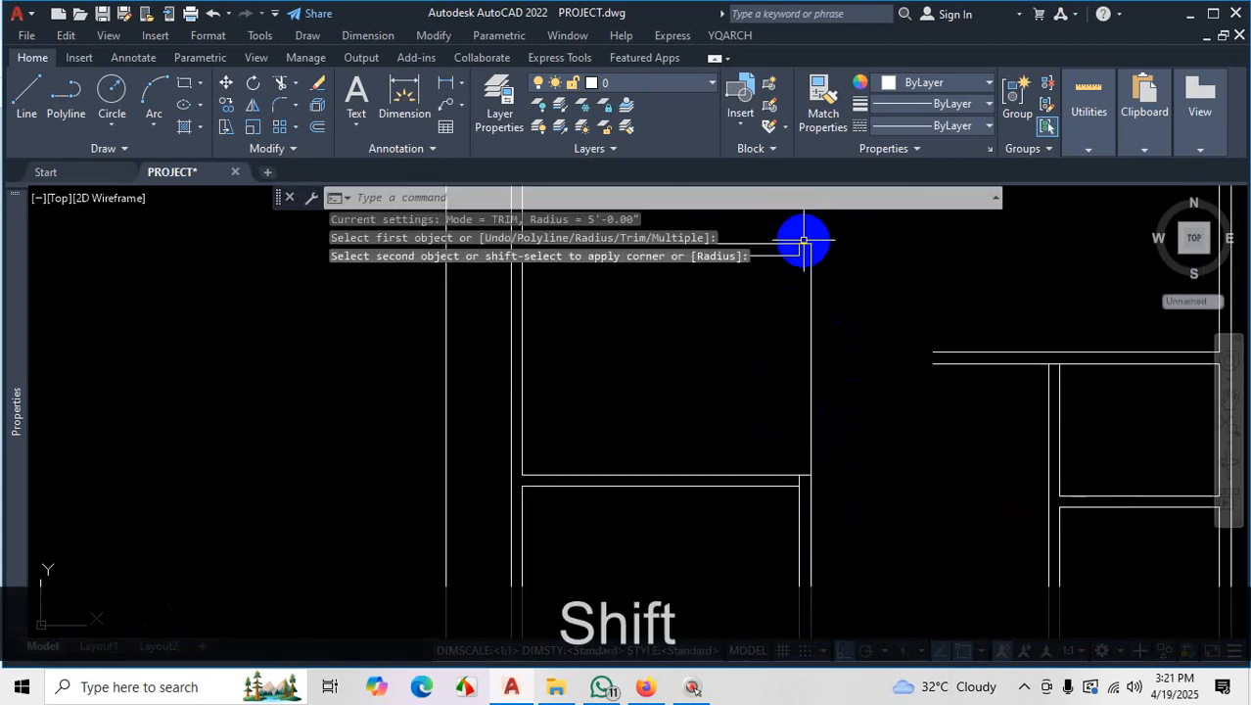
Extend the lower line of the drawing room's upper wall to the new vertical line and trim the surplus vertical segments around its end
scroll(809, 252, "up", 3)
scroll(775, 441, "down", 1)
type("ex")
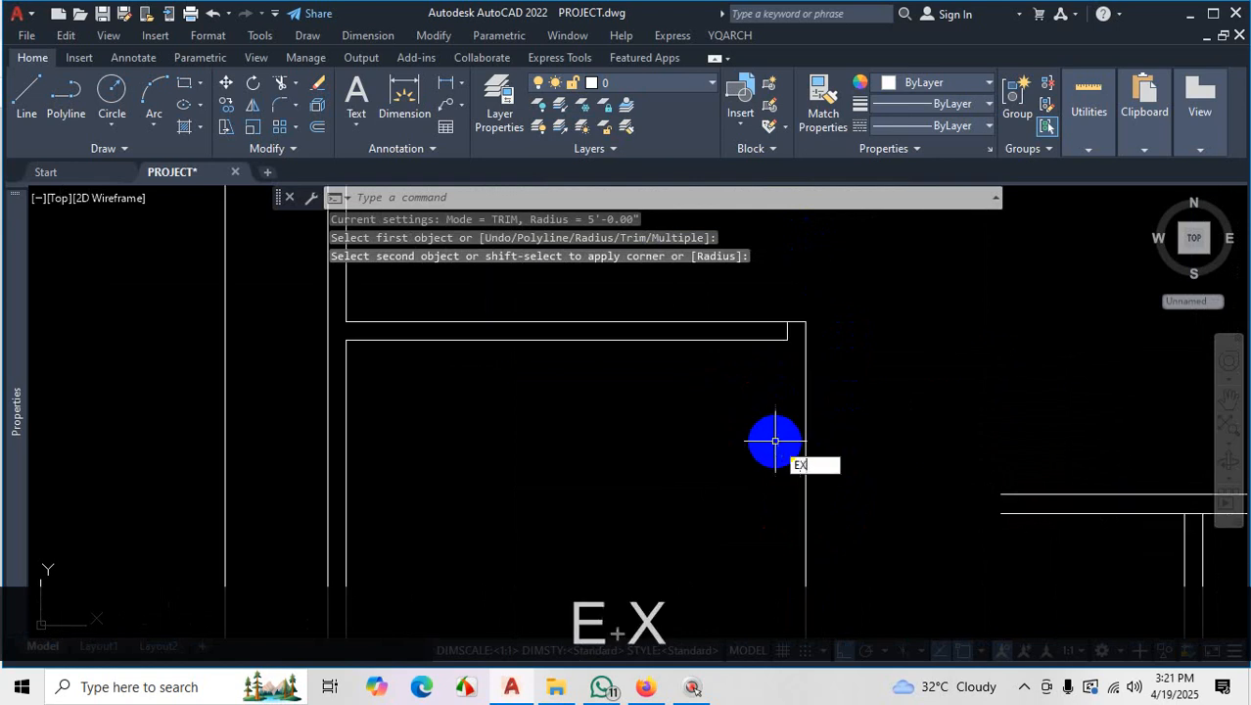
key("space")
left_click(761, 340)
scroll(789, 338, "up", 2)
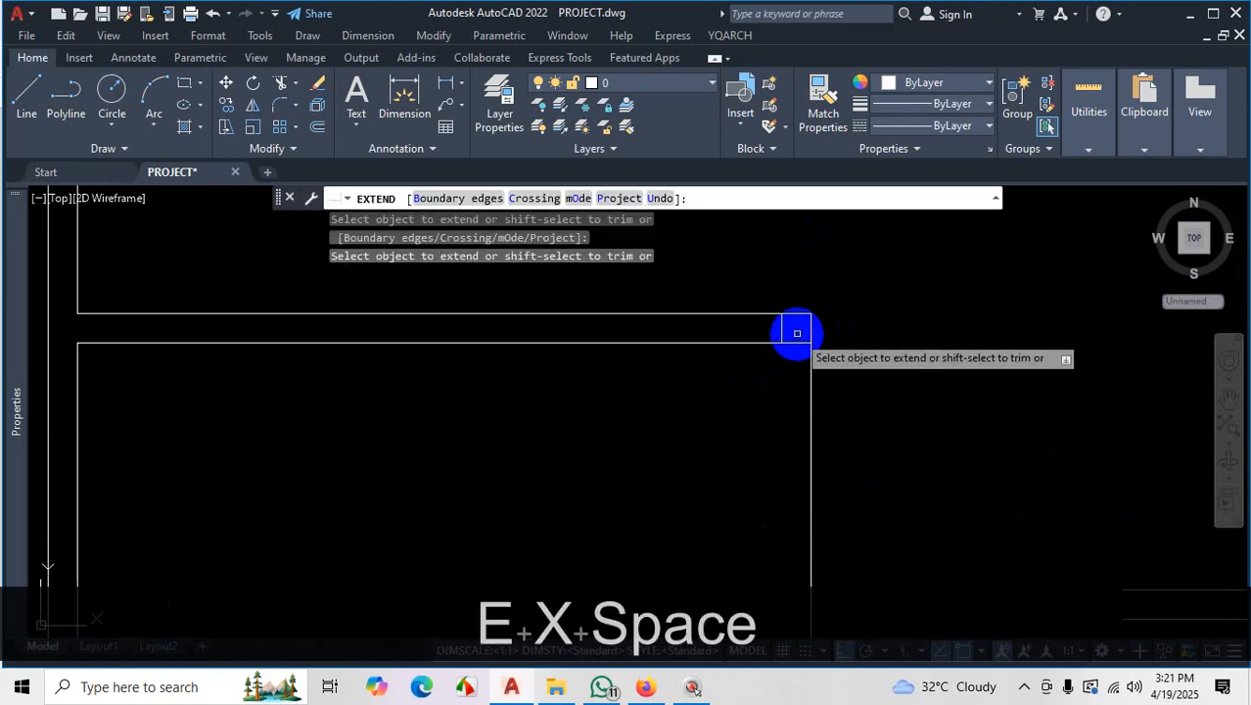
scroll(823, 313, "down", 2)
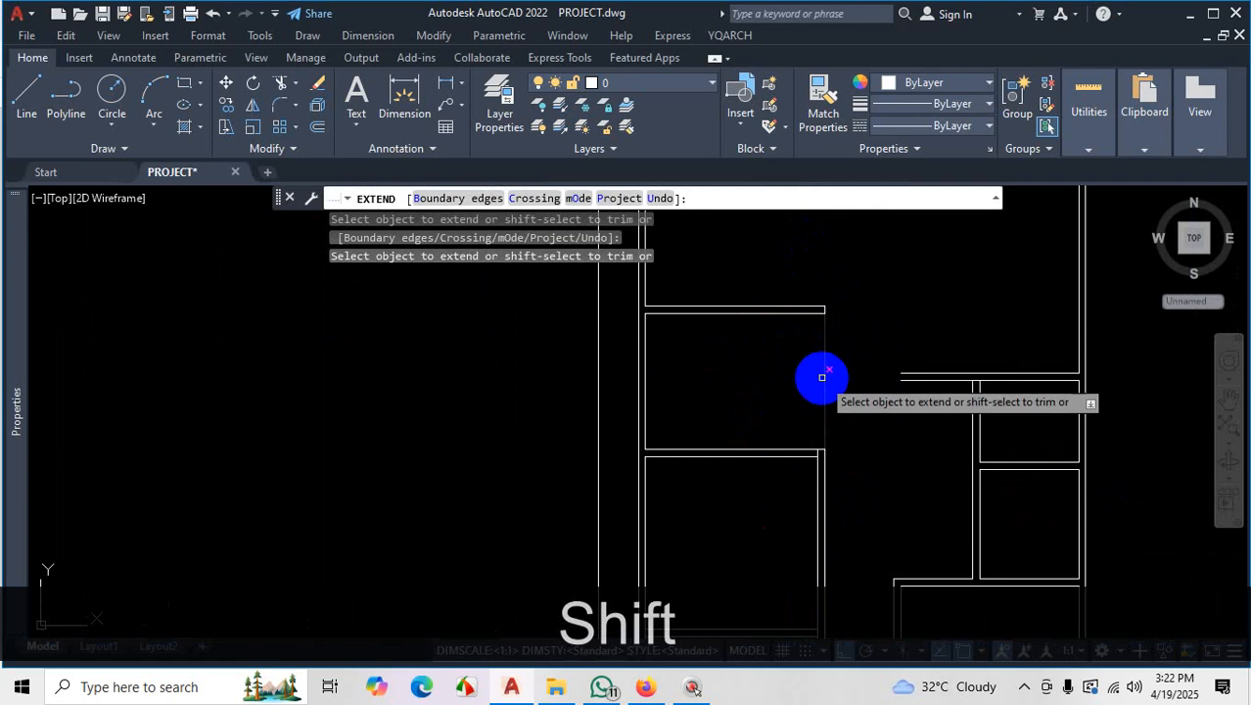
scroll(840, 309, "up", 1)
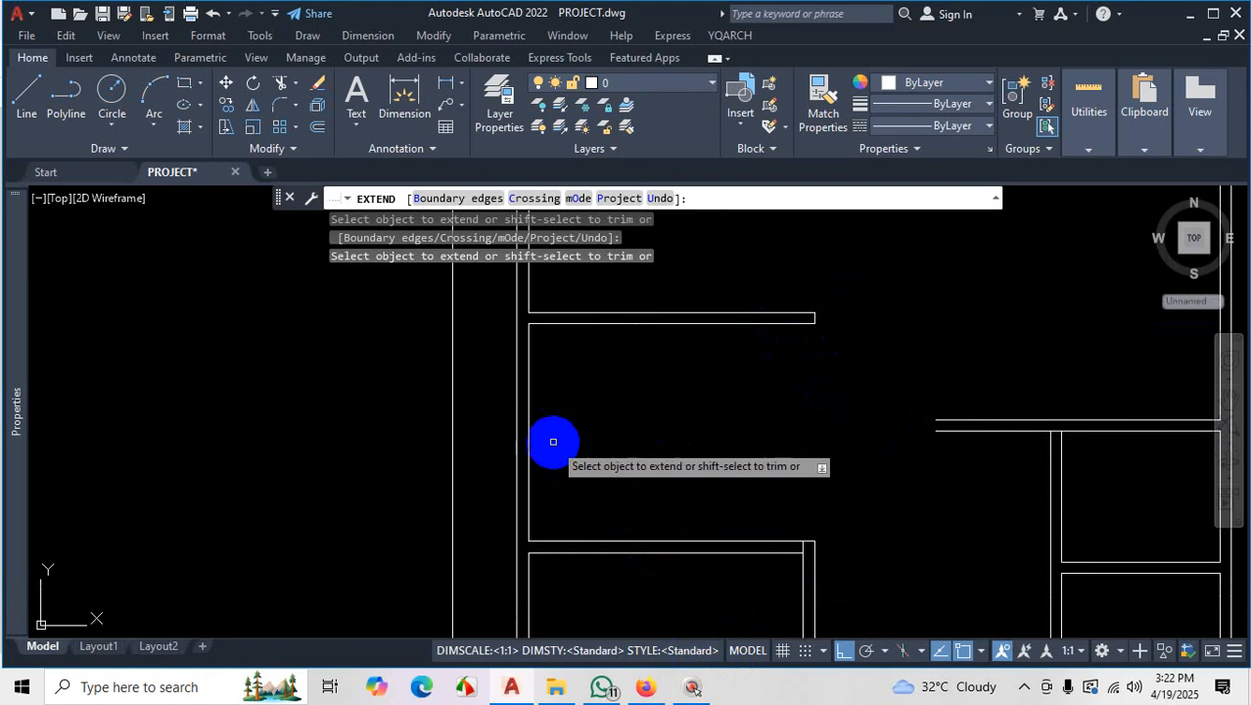
Offset the inner line of the drawing room's left wall 11'3" to the right
key("Escape")
type("o")
key("Return")
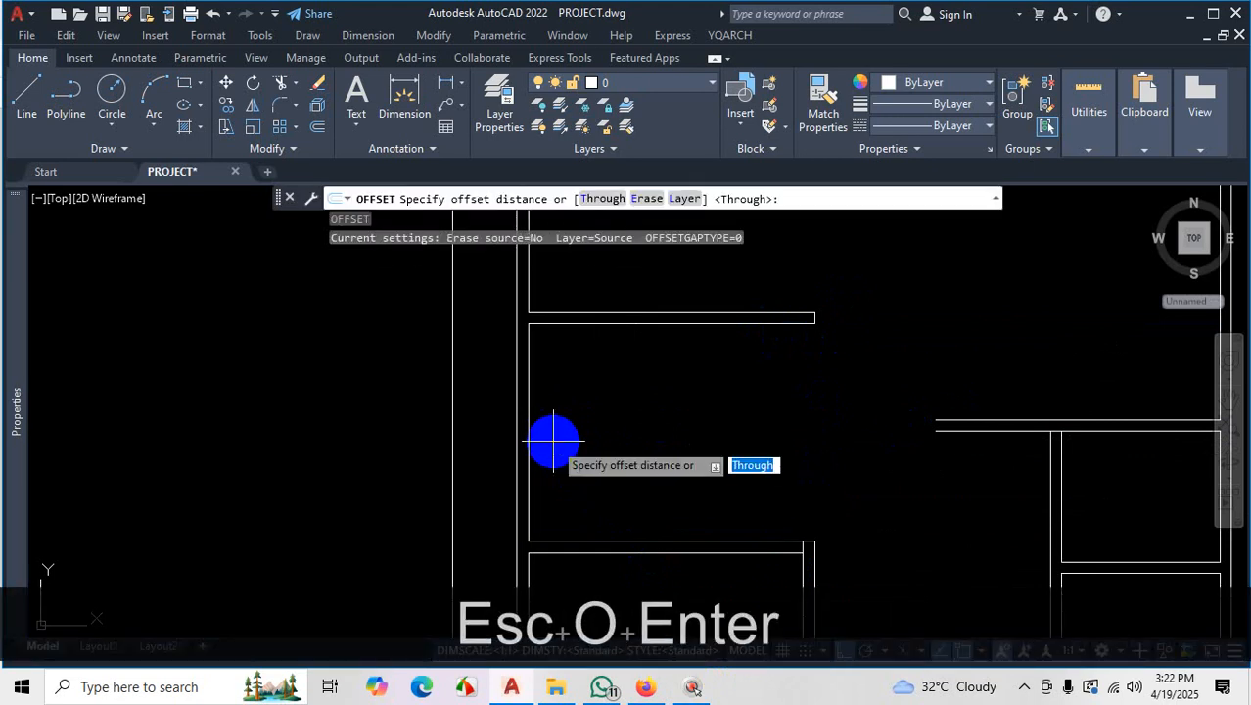
key("space")
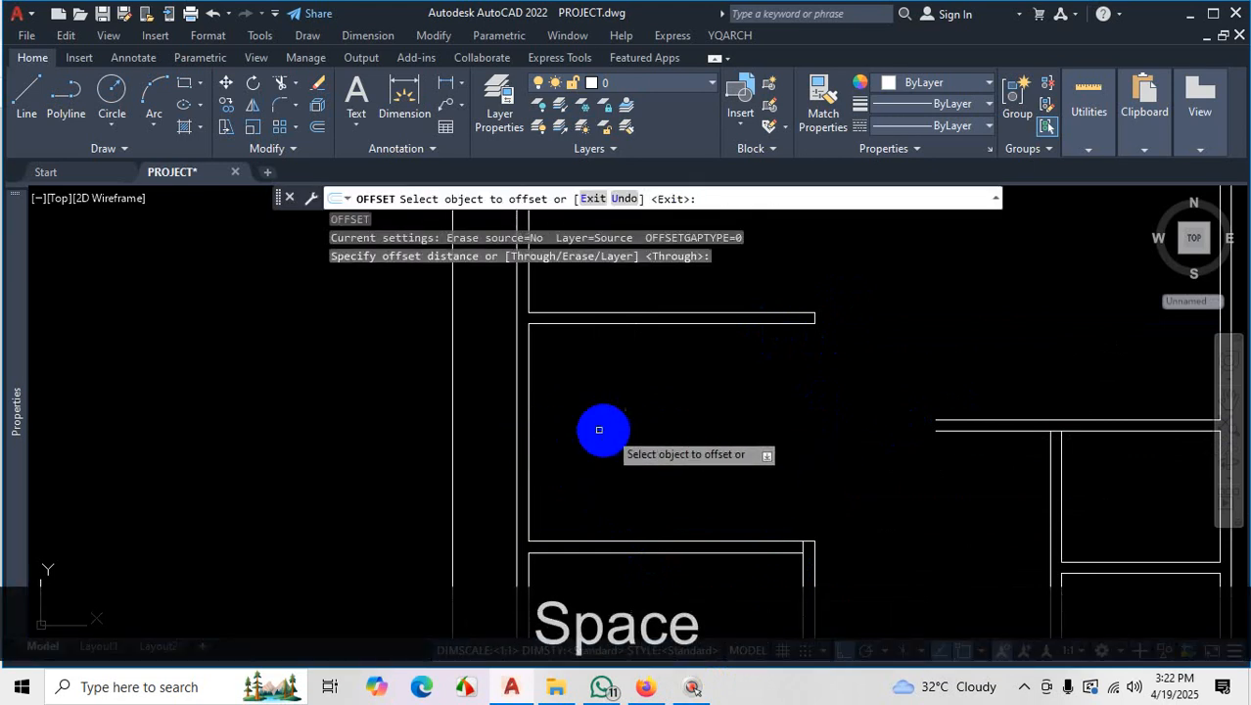
left_click(526, 415)
type("11")
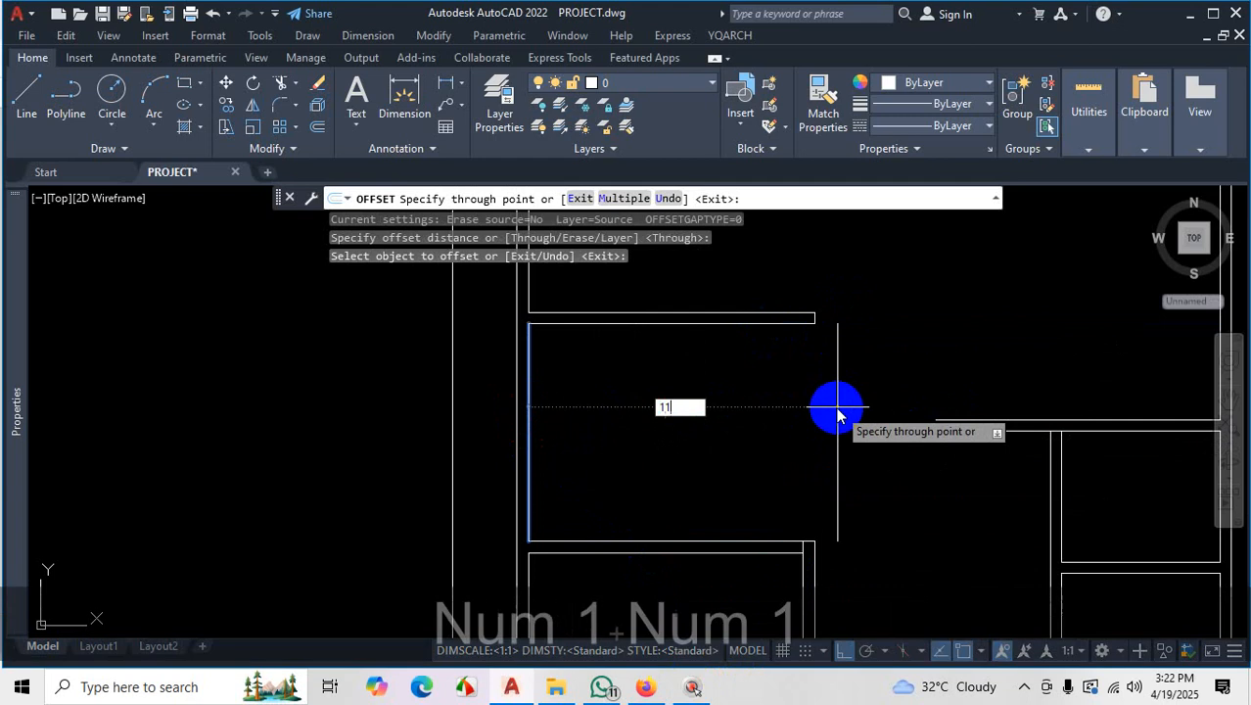
type("'3")
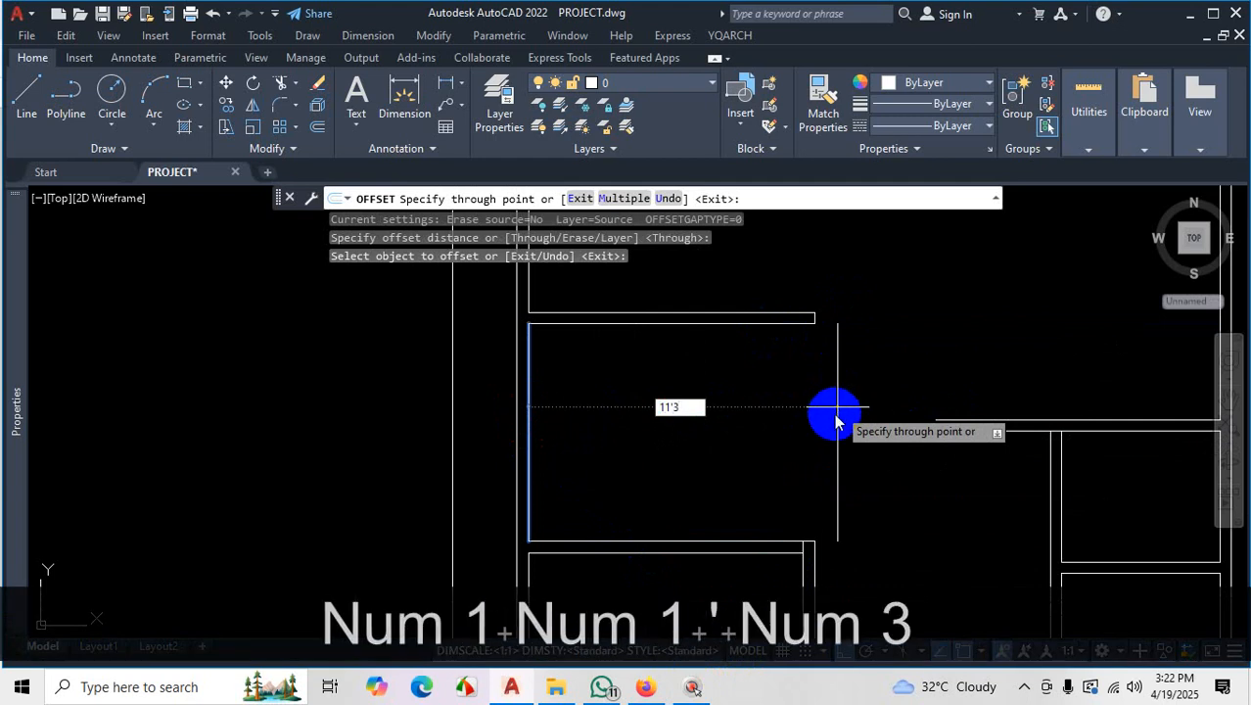
key("Return")
Offset the drawing room's new right wall line 5" to the right to give the wall its thickness
left_click(837, 393)
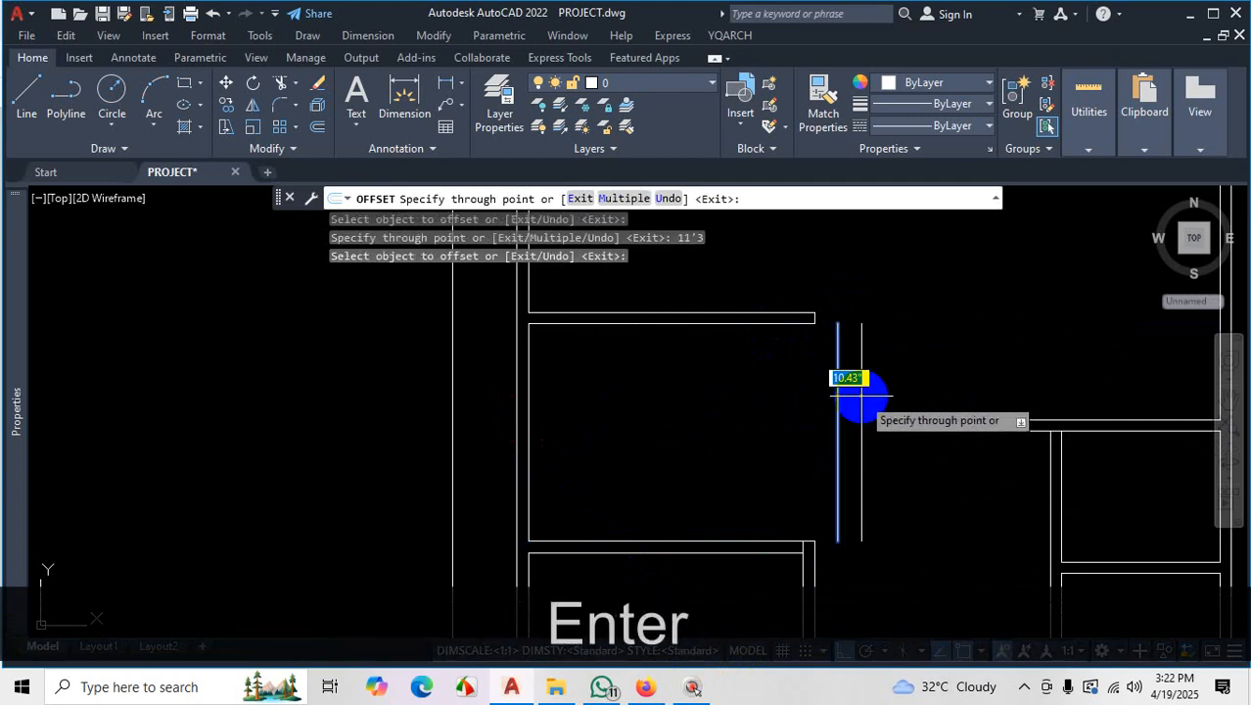
type("5")
key("Return")
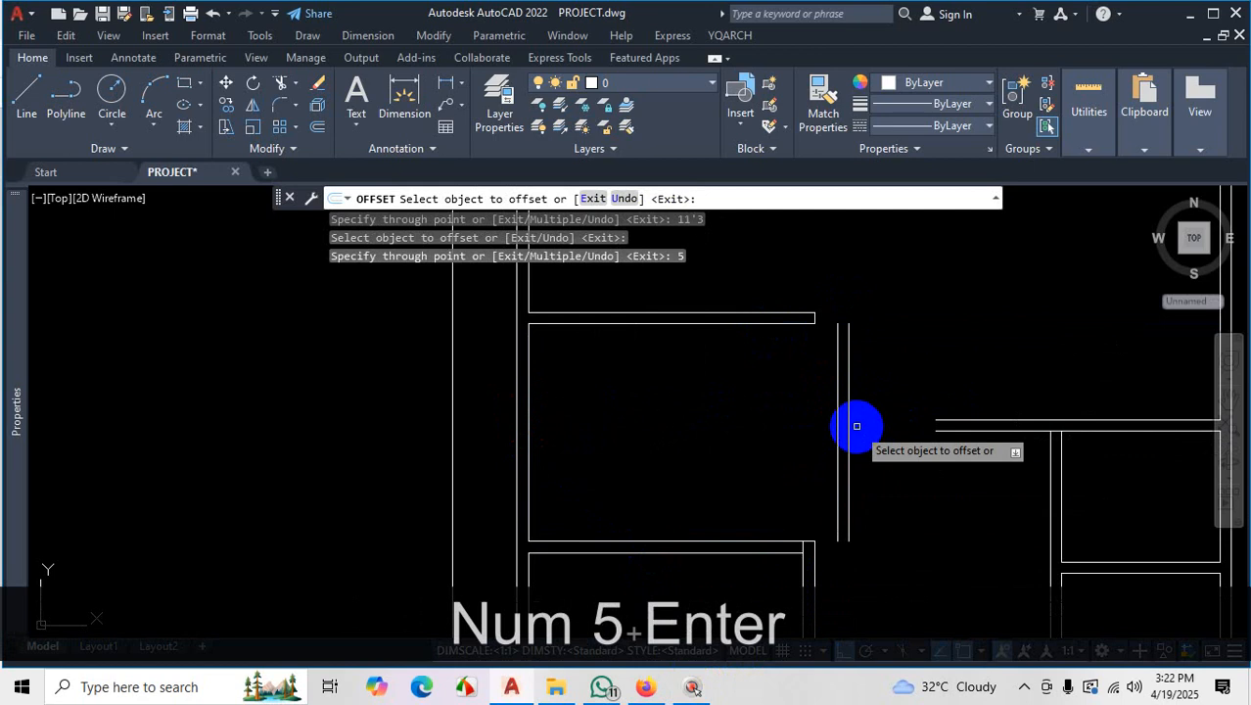
key("Escape")
mouse_move(882, 450)
middle_mouse_down()
mouse_move(922, 432)
mouse_move(923, 448)
middle_mouse_up()
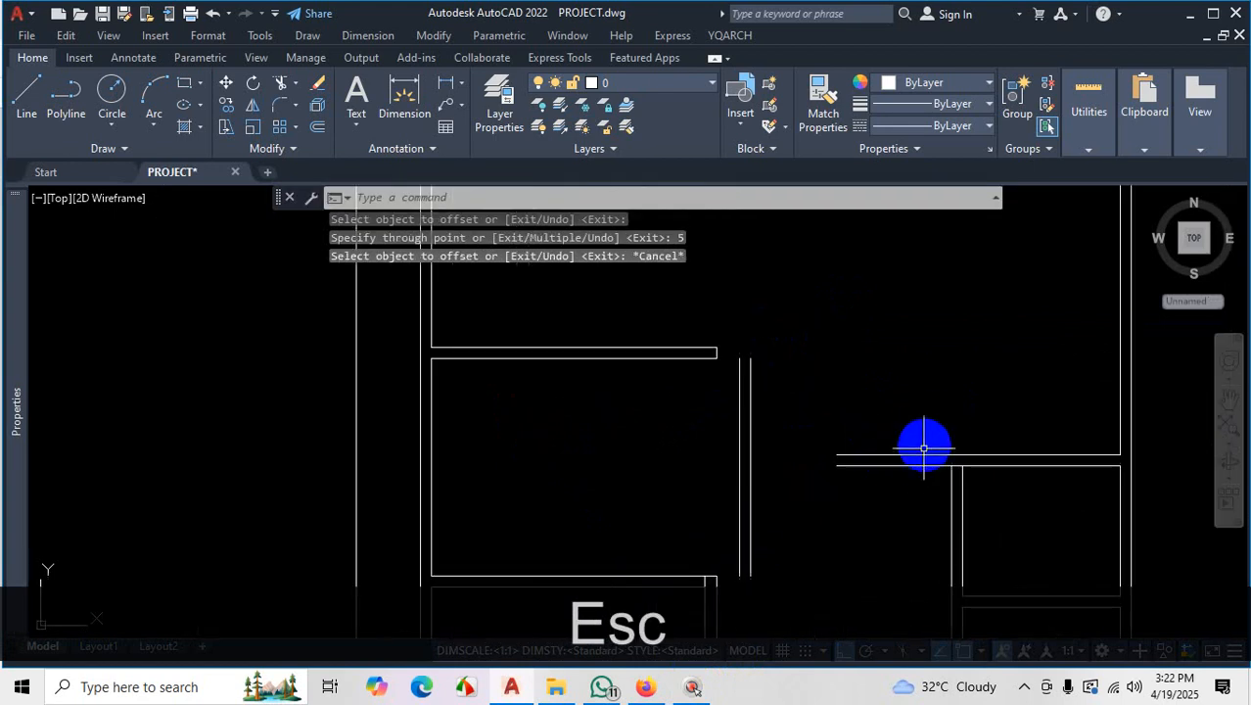
Extend both lines of the horizontal wall above the small side rooms to the nearer line of the freestanding vertical wall
type("EX")
key("space")
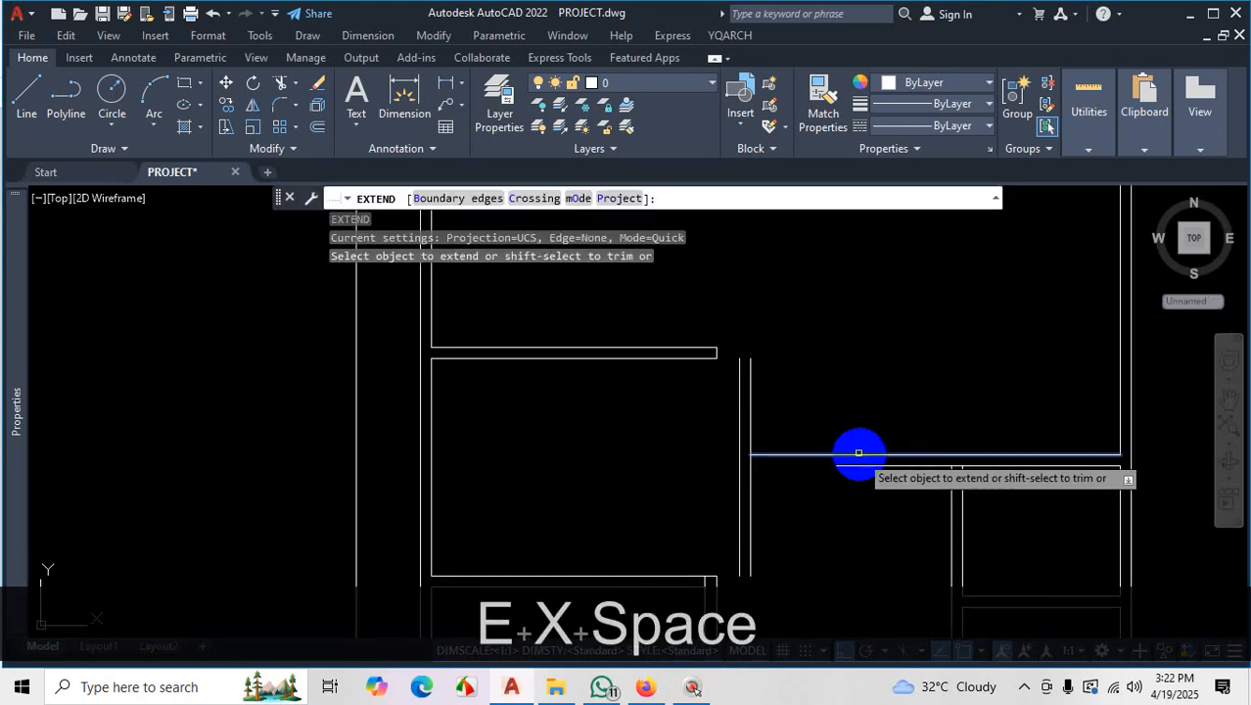
left_click(852, 450)
key("space")
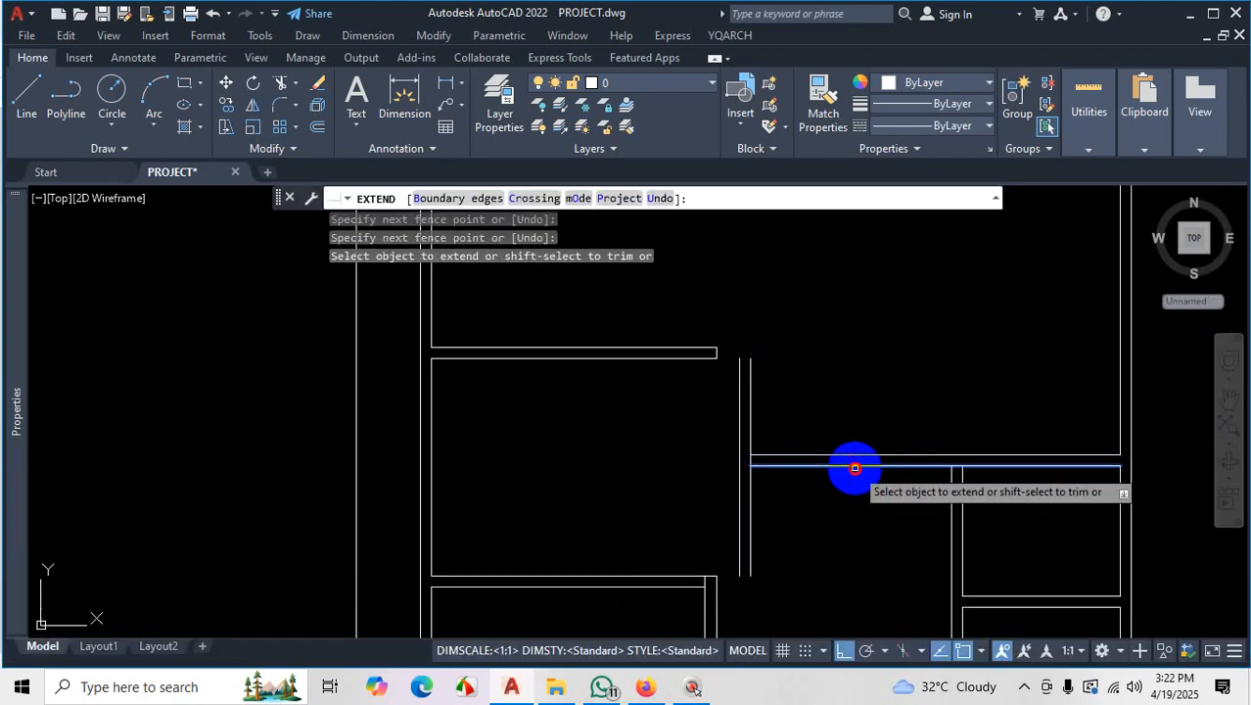
scroll(765, 480, "up", 3)
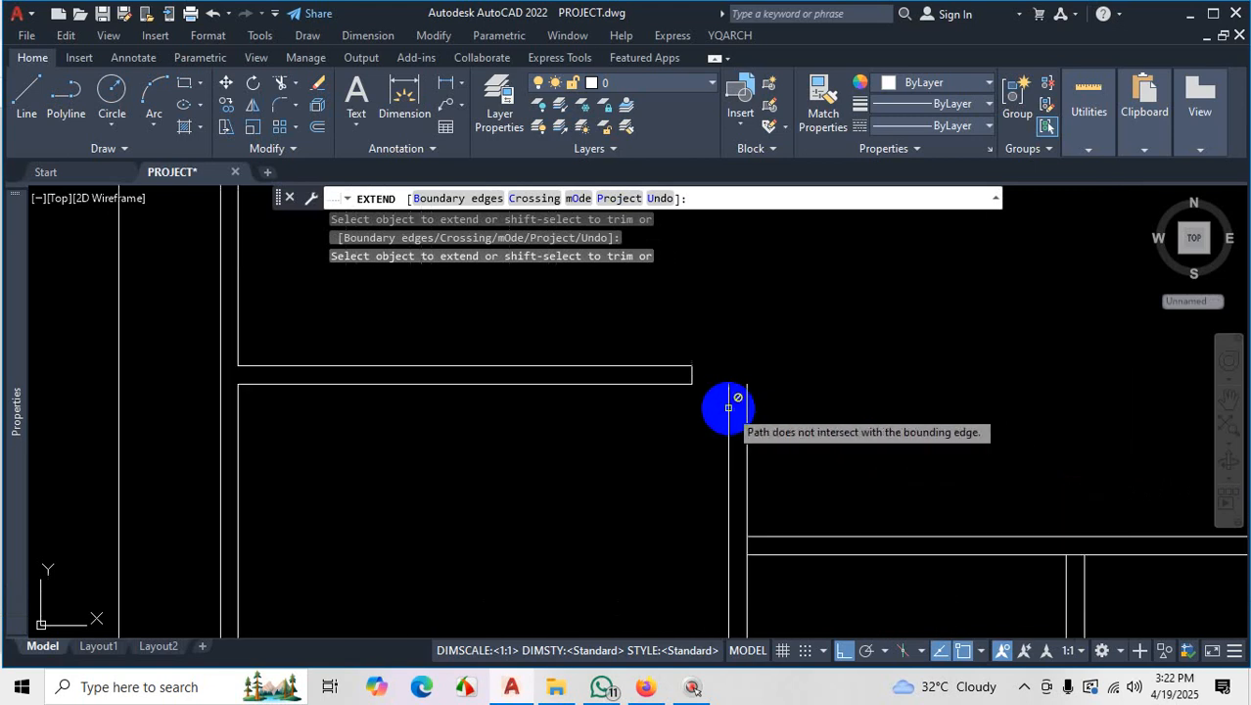
scroll(728, 407, "down", 3)
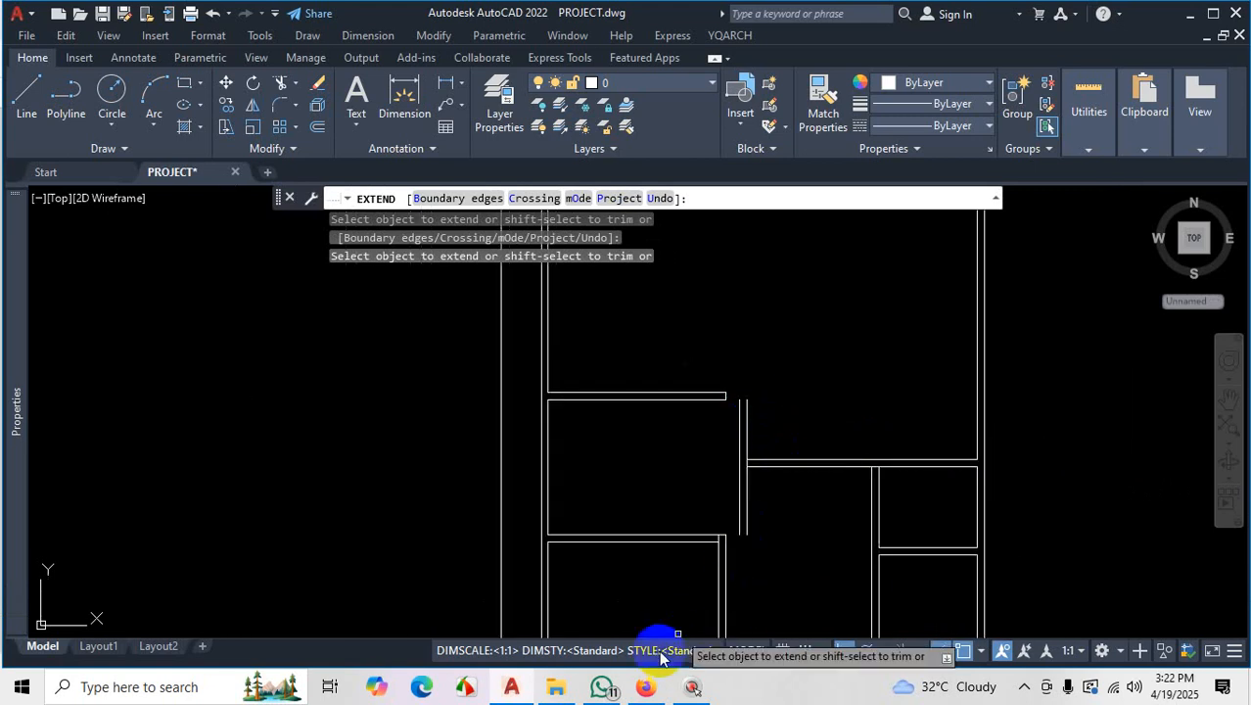
Check the junction in the PDF plan in Firefox, then in AutoCAD extend the lower wall line across the vertical wall and trim the wall below it
left_click(654, 690)
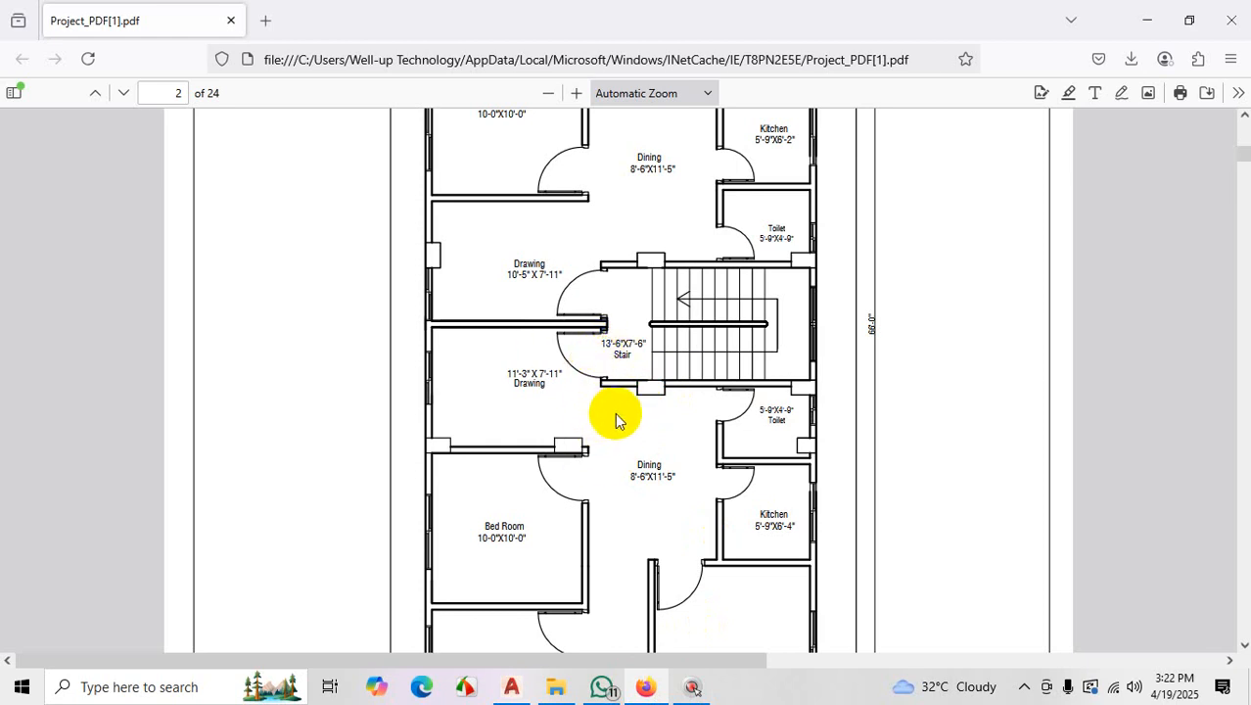
left_click(513, 691)
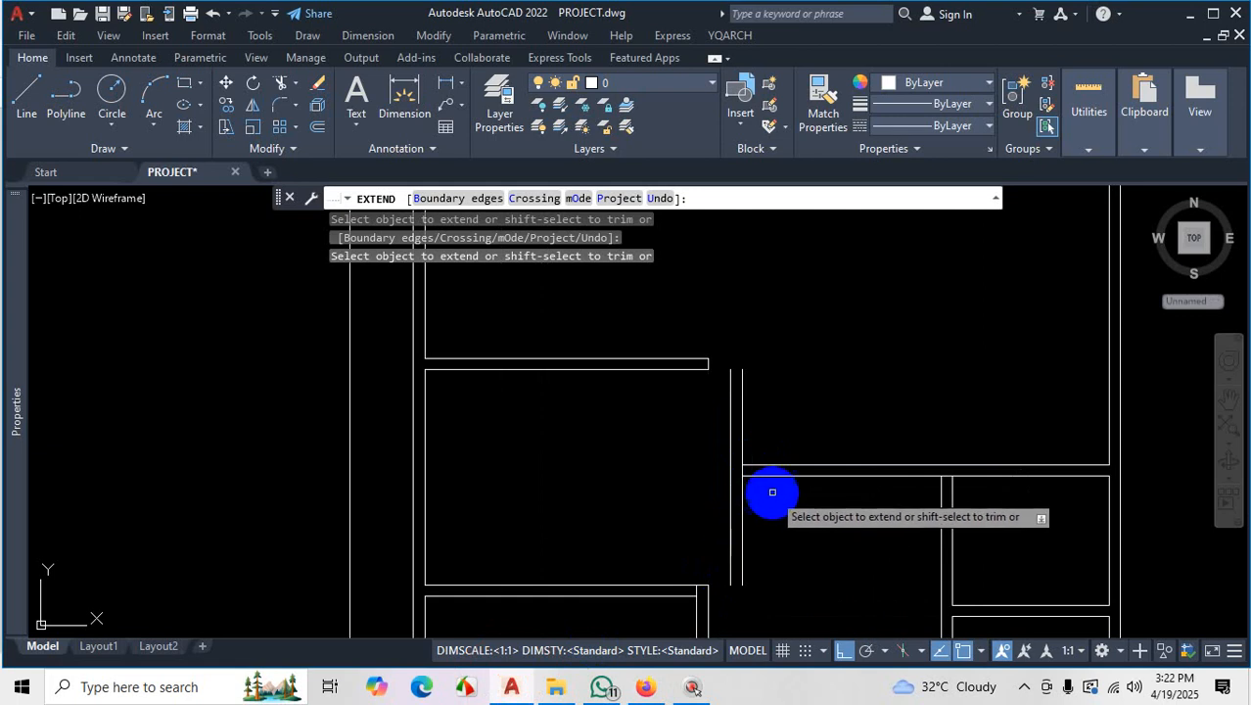
key("shift")
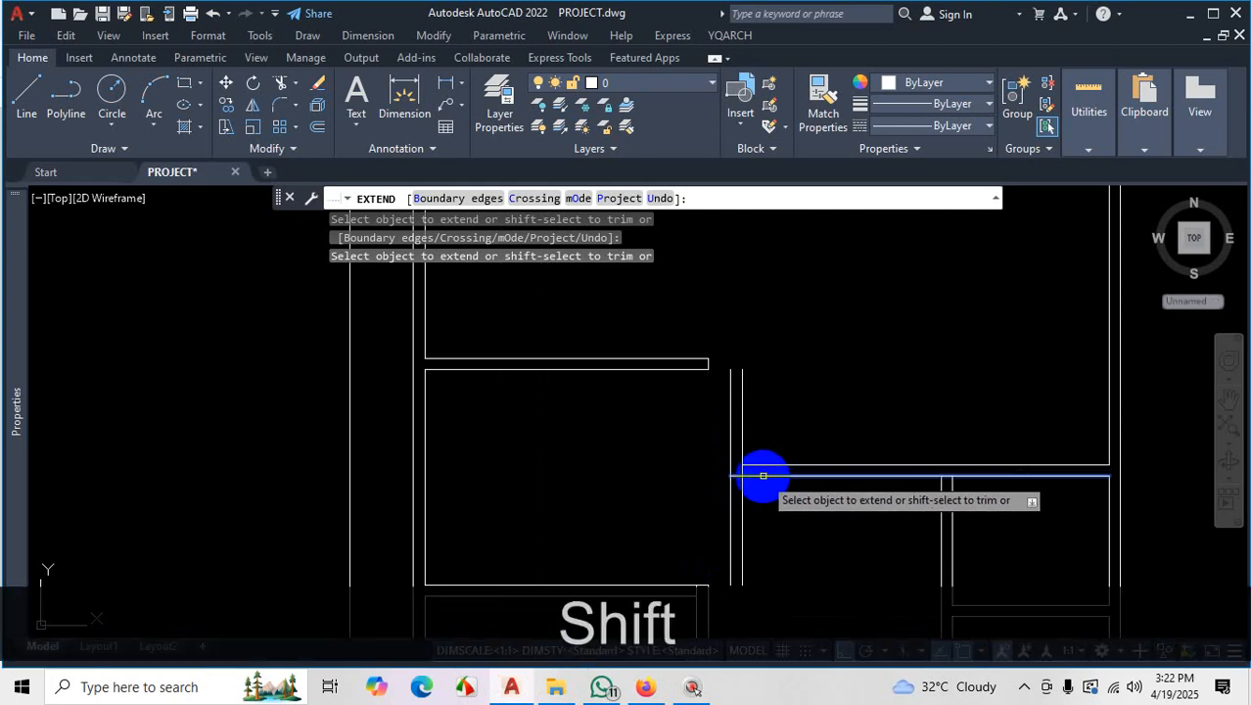
left_click(764, 477, "shift")
left_click(712, 520, "shift")
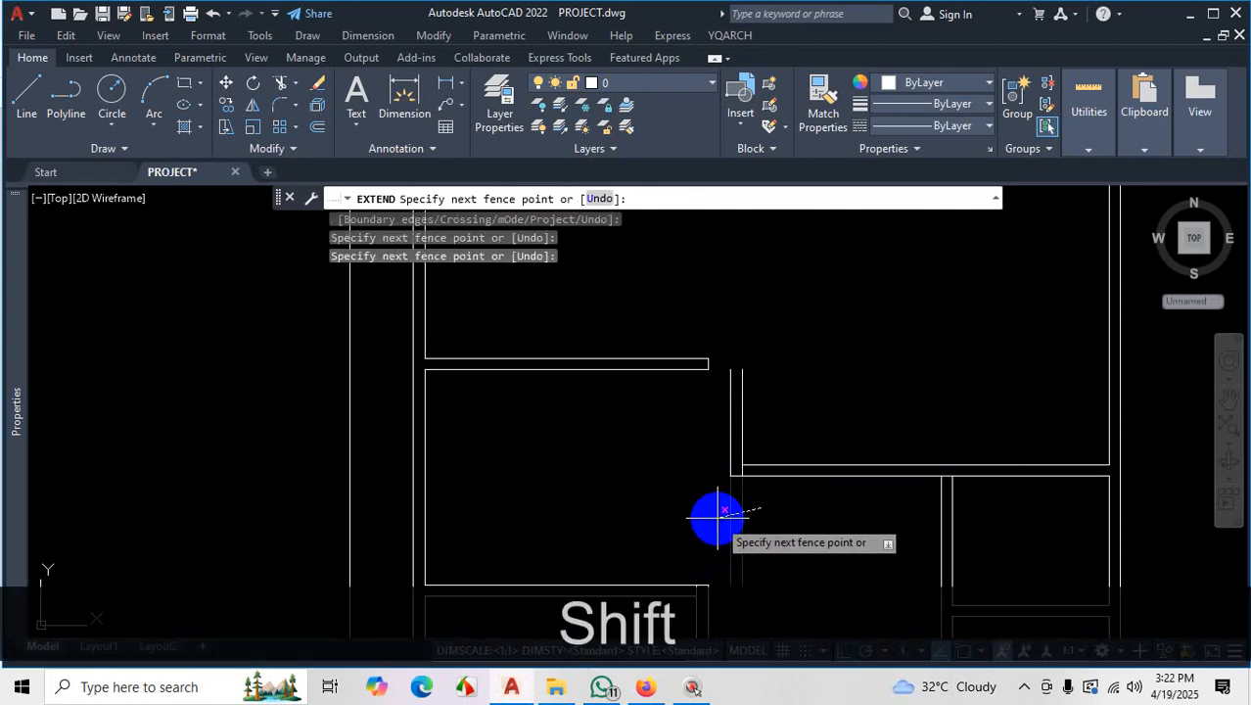
Compare the drawing room and dining area walls with the reference floor plan PDF in Firefox, returning to AutoCAD
scroll(773, 467, "down", 4)
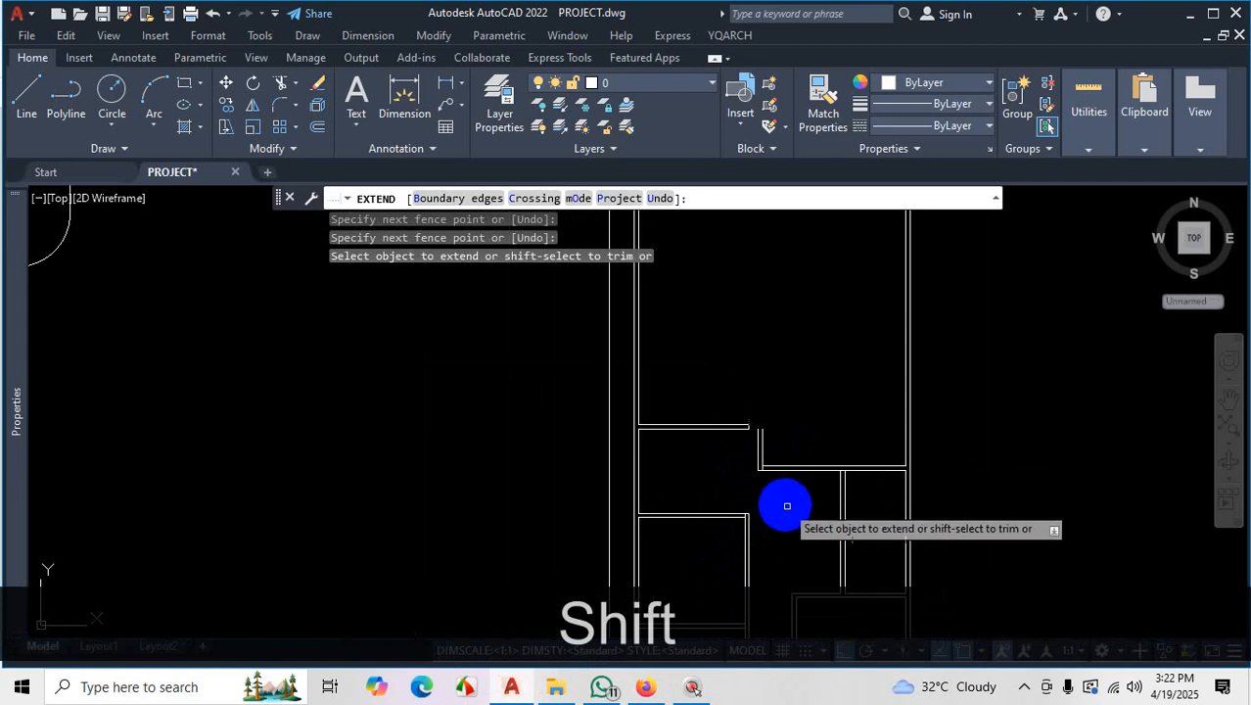
scroll(759, 517, "down", 3)
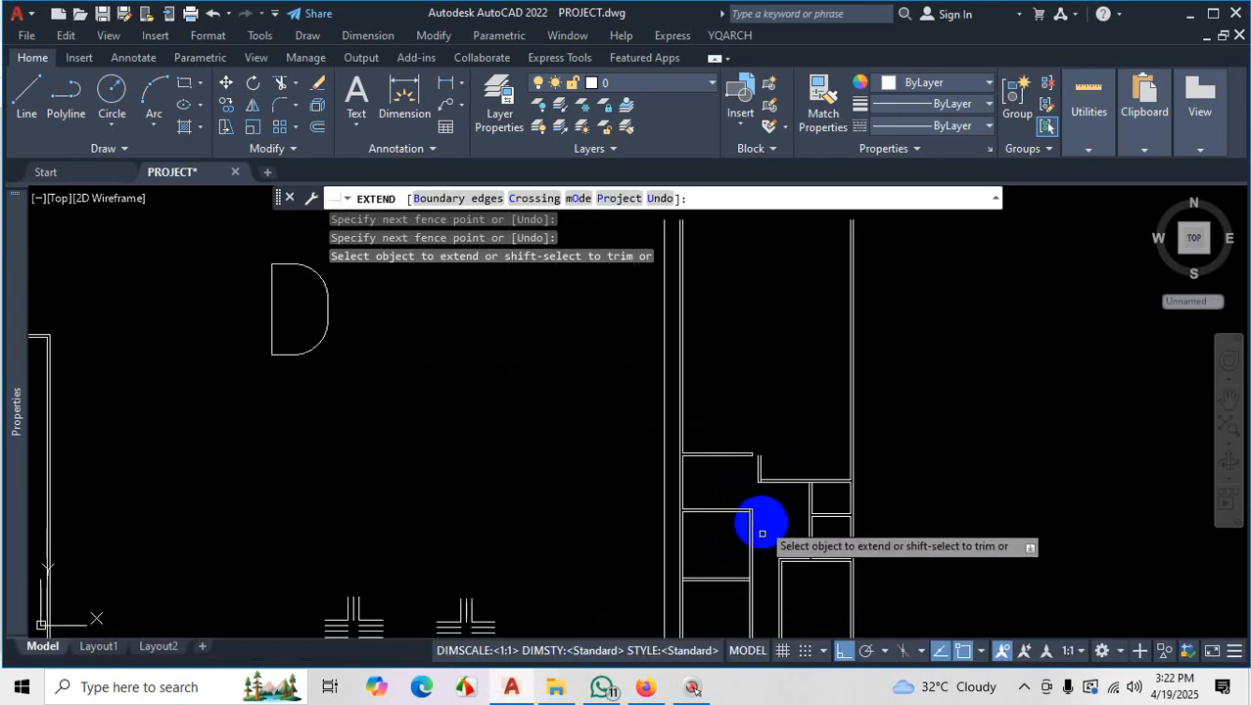
left_click(645, 686)
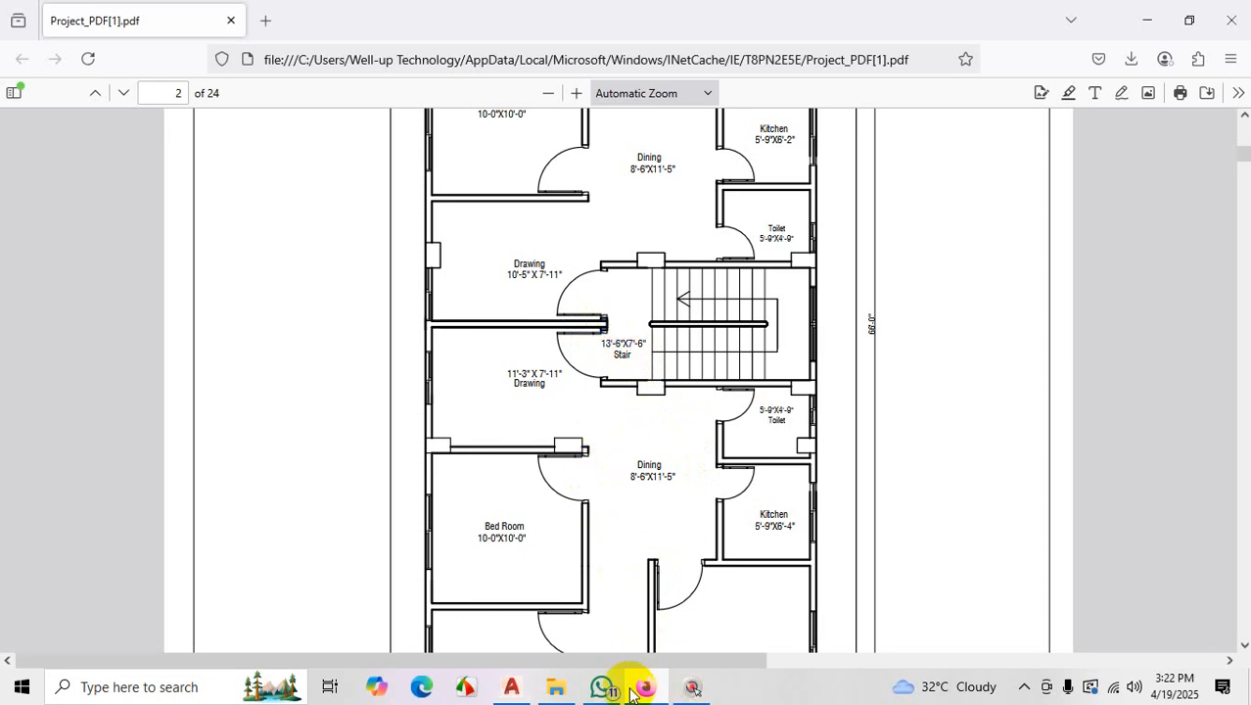
left_click(513, 688)
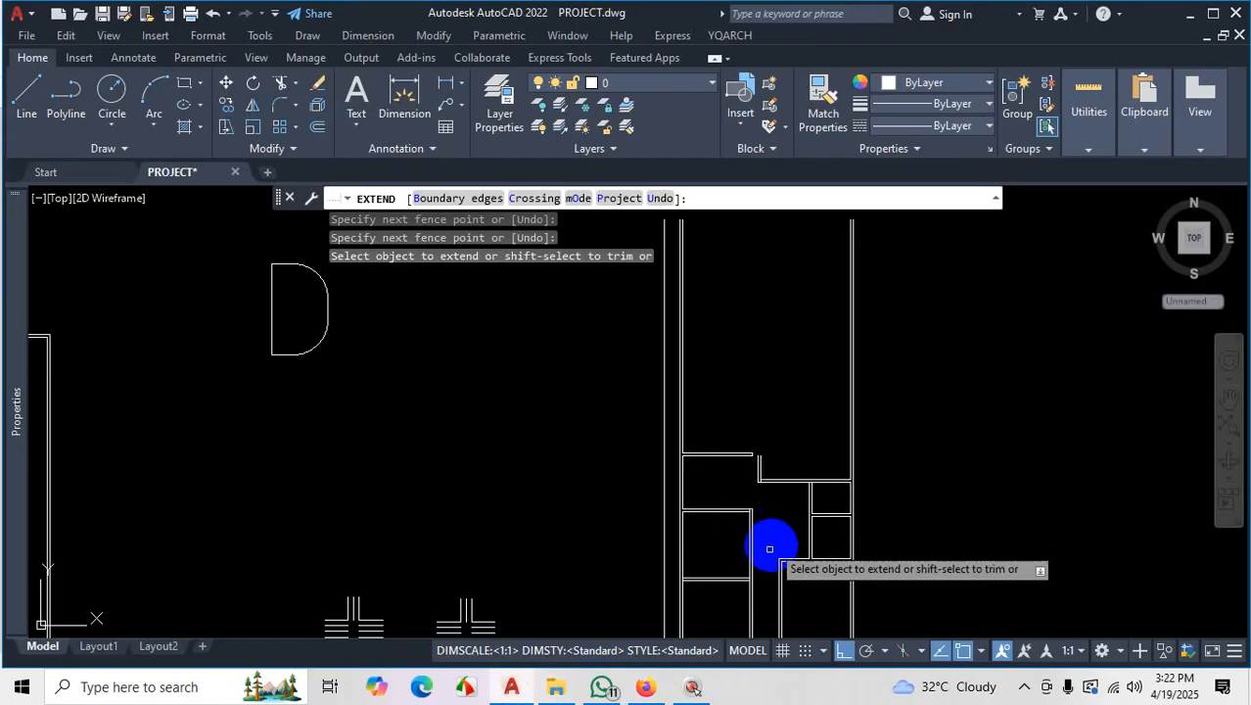
scroll(740, 514, "down", 2)
scroll(744, 528, "up", 5)
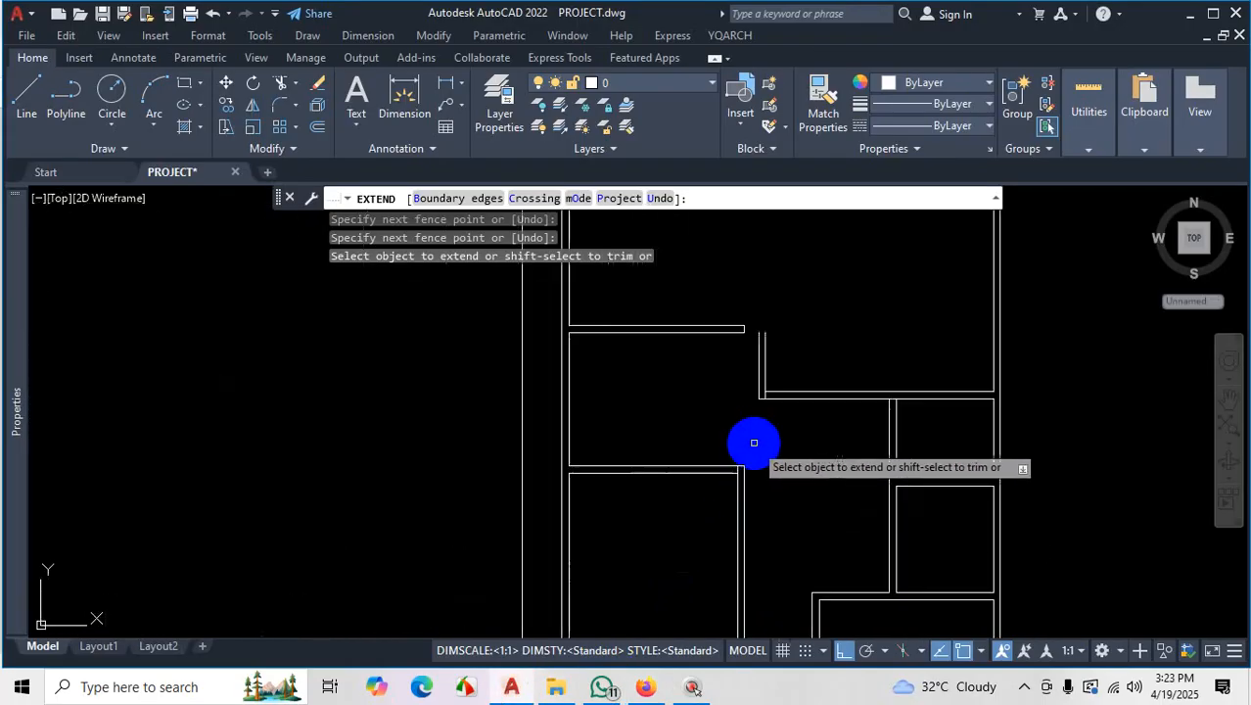
scroll(755, 321, "up", 2)
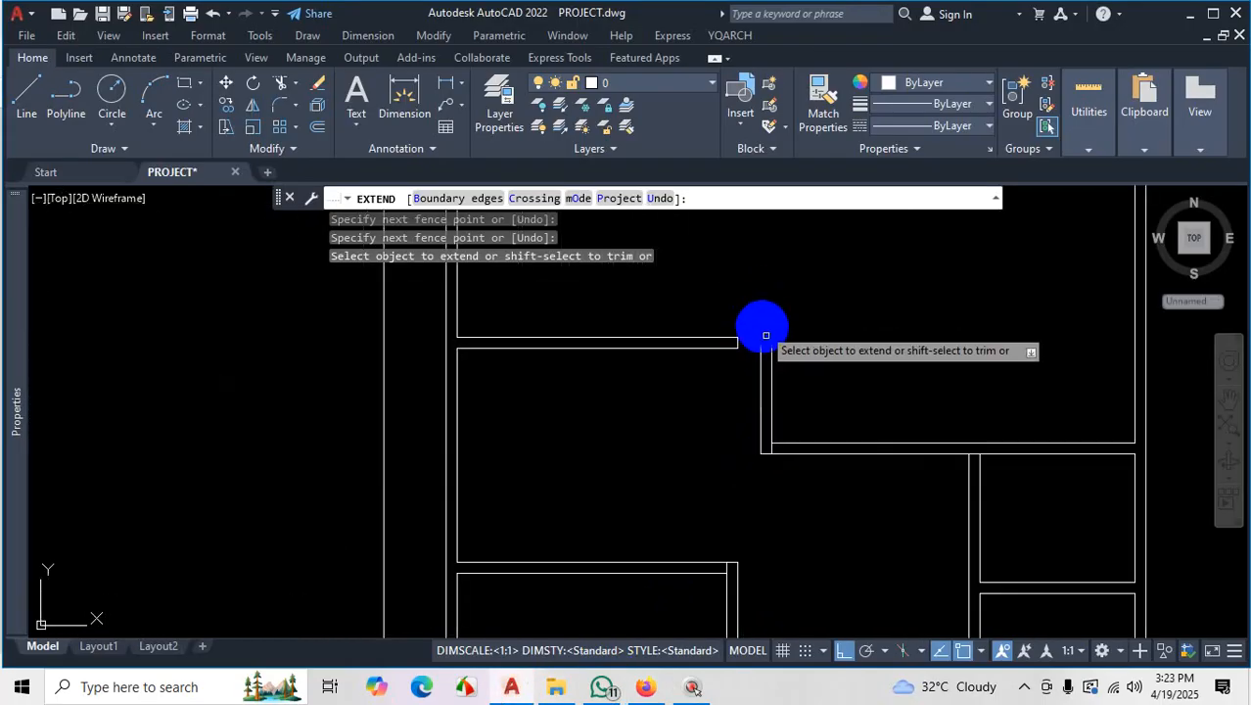
scroll(769, 338, "up", 3)
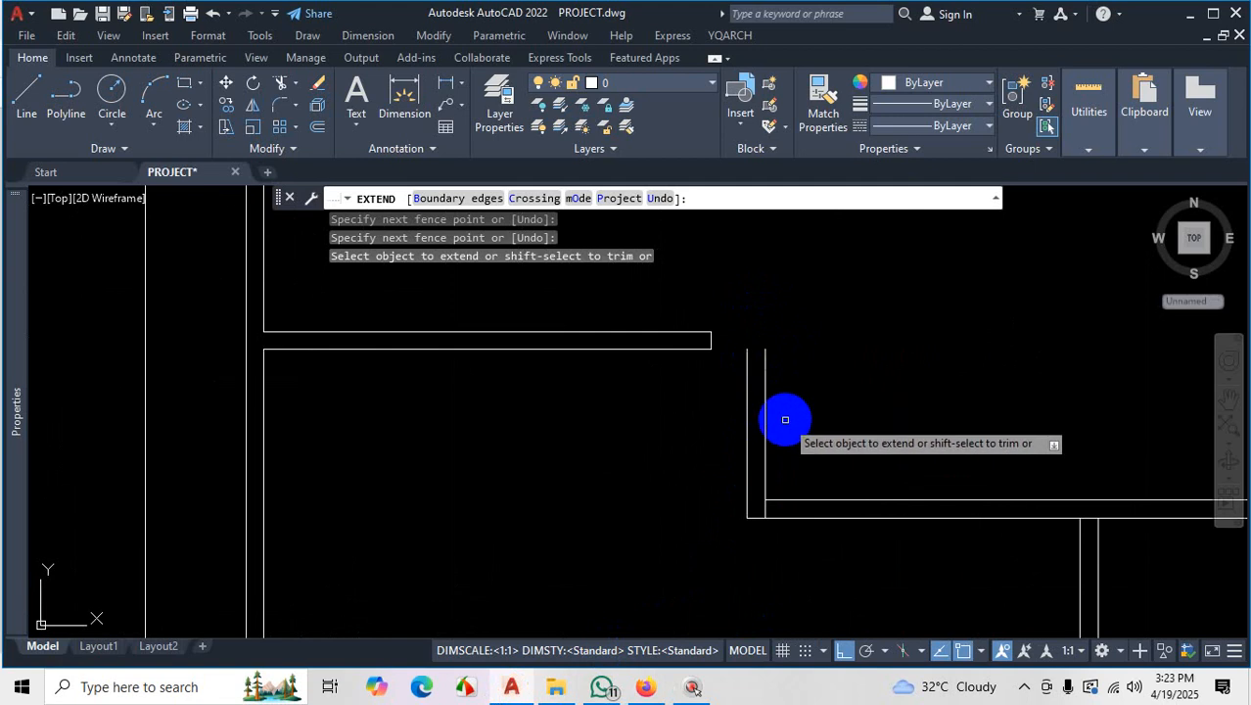
Join the drawing room's upper wall to the short vertical wall with Fillet, making sharp outer and inner corners
key("Escape")
type("F")
key("space")
left_click(766, 372)
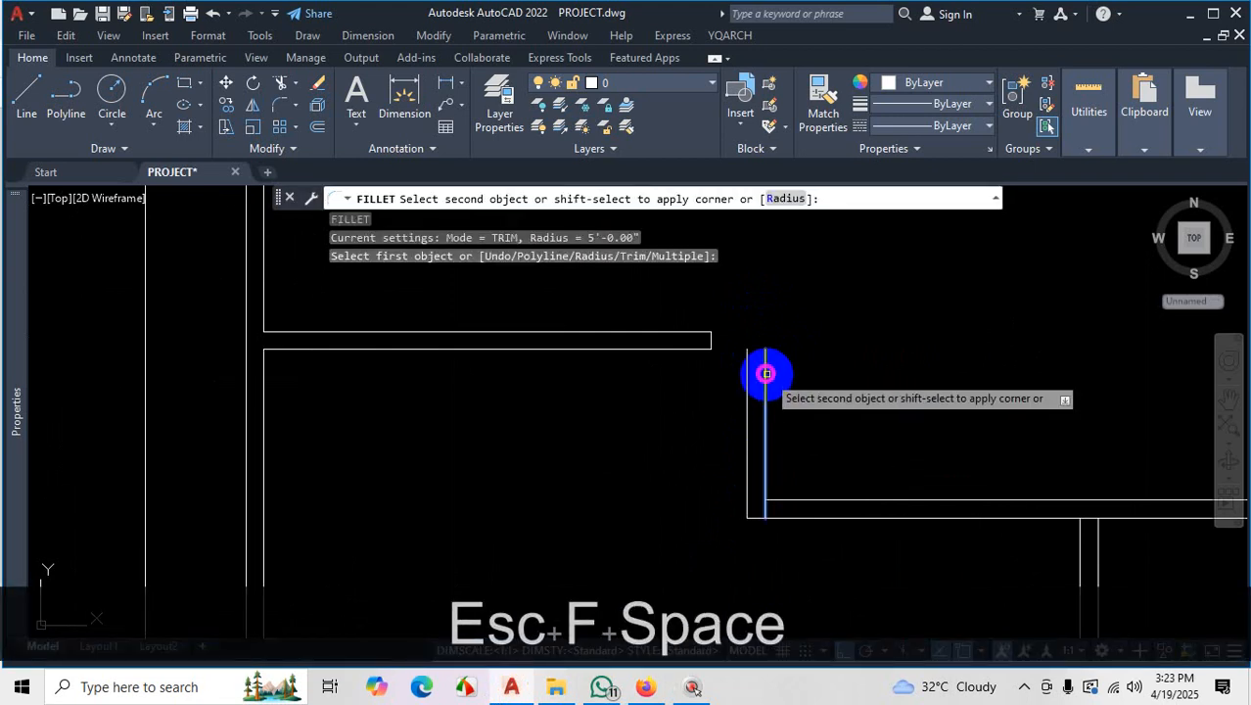
left_click(688, 335, "shift")
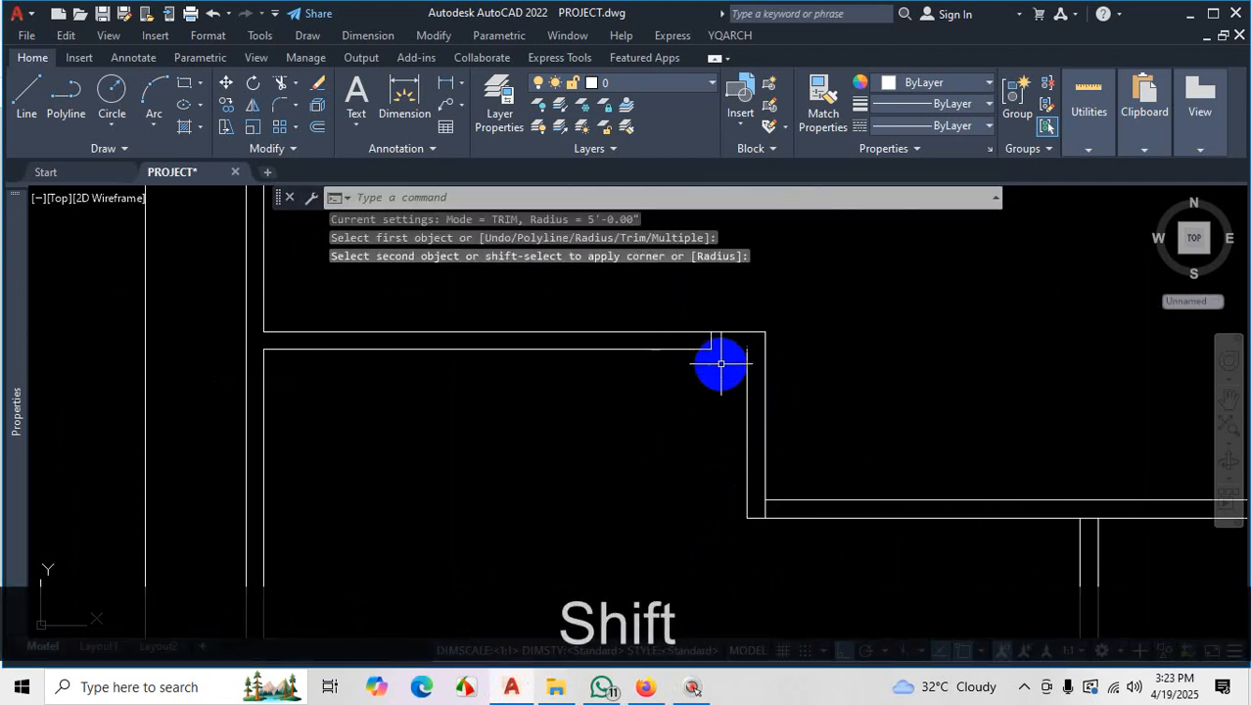
key("space")
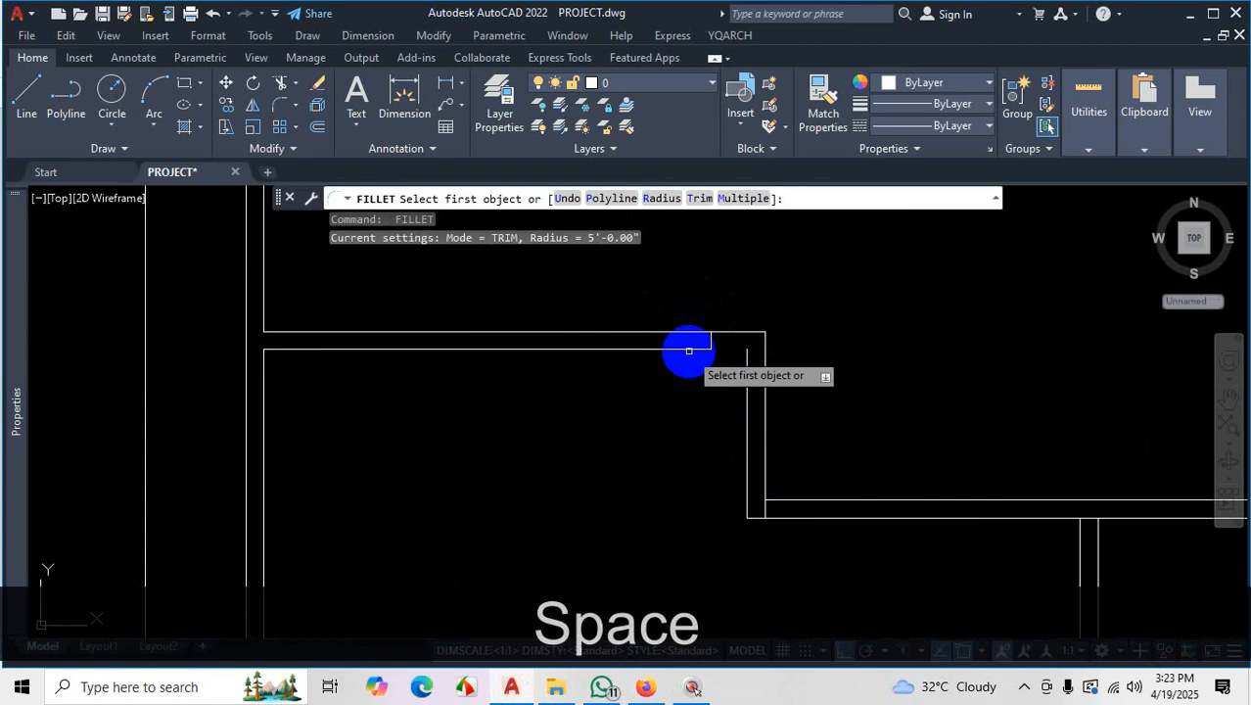
left_click(688, 348)
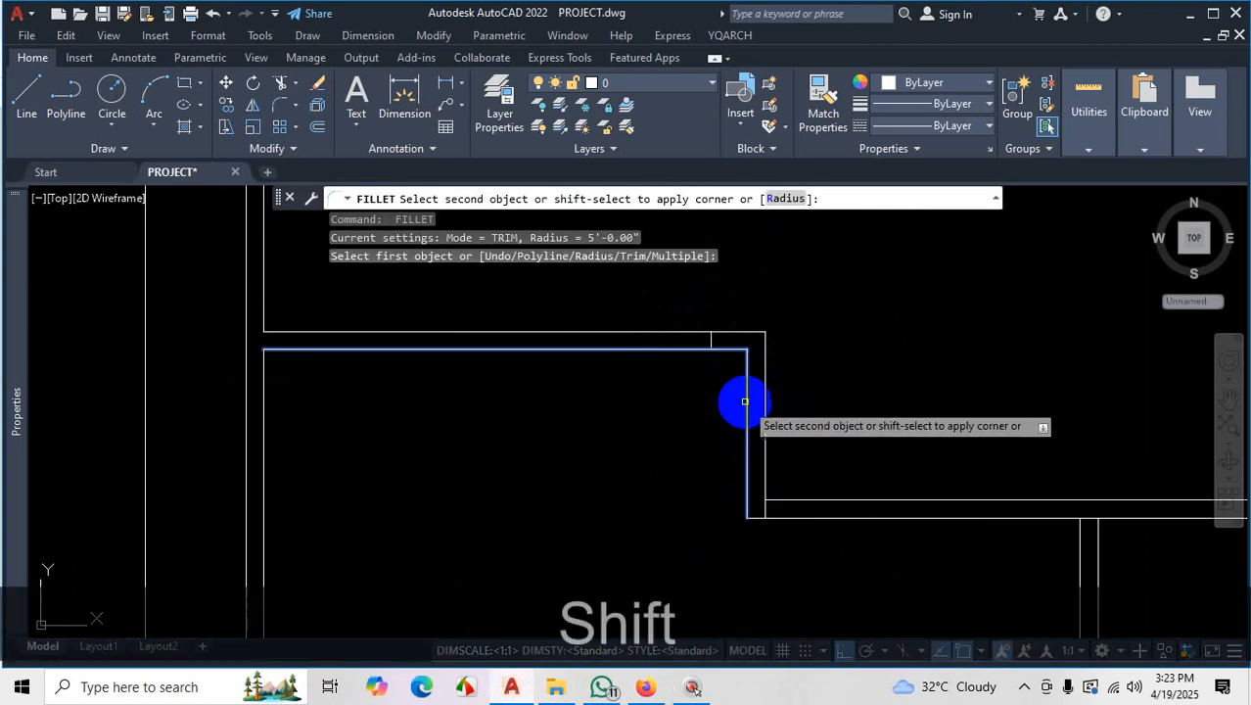
left_click(754, 361, "shift")
key("shift+Escape")
Delete the short end-cap line between the two wall lines near the new corner
scroll(720, 333, "up", 4)
left_click(723, 343)
left_click(657, 359)
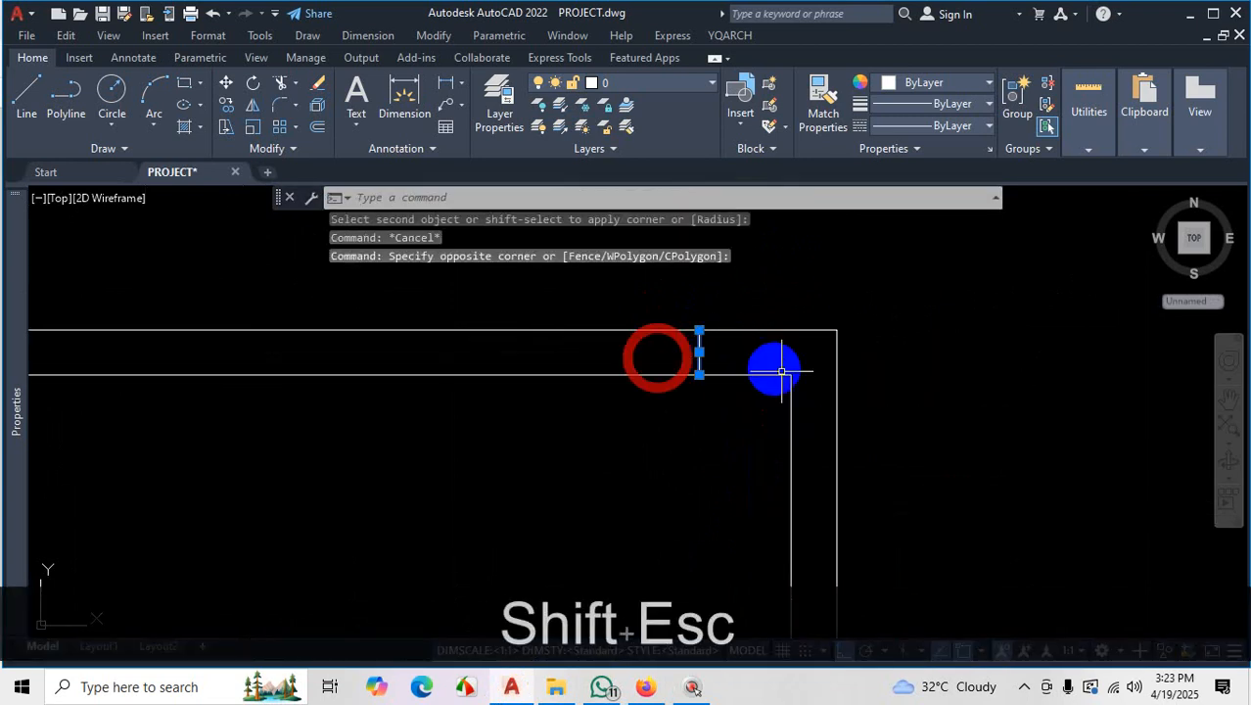
key("Delete")
scroll(793, 366, "down", 3)
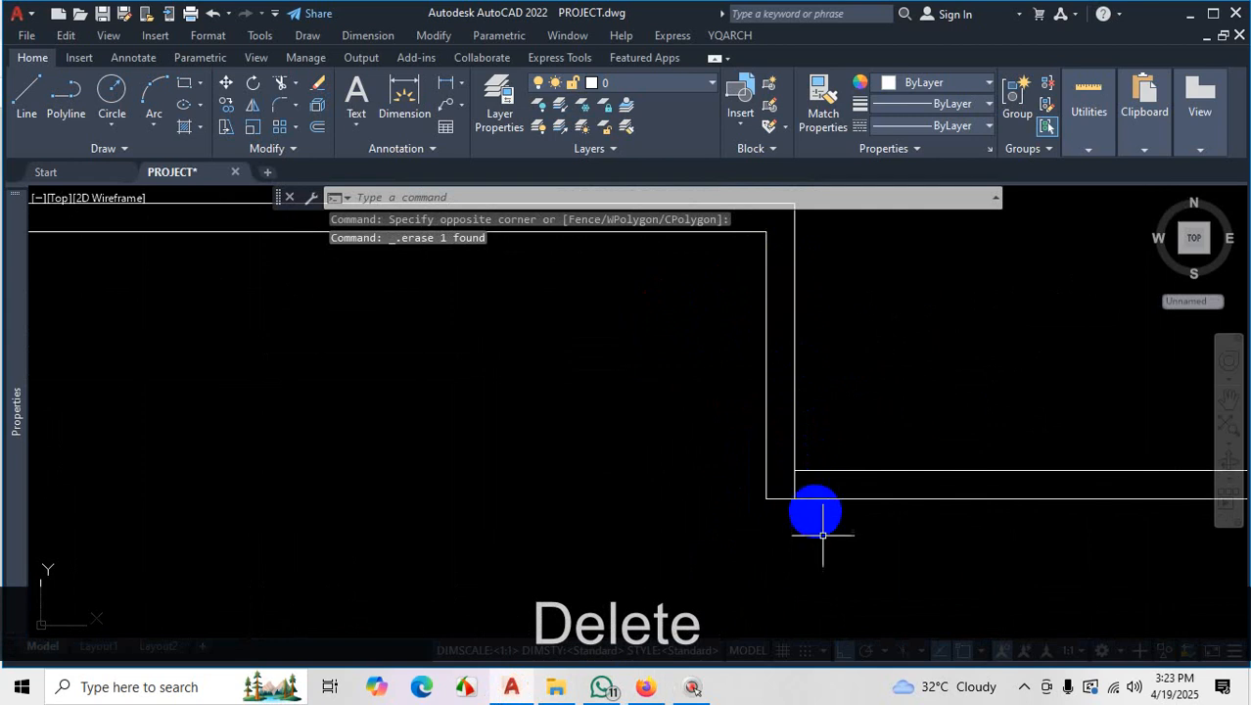
Trim the vertical line segment crossing the wall junction at the foot of the short vertical wall and save the drawing
type("tr")
key("space")
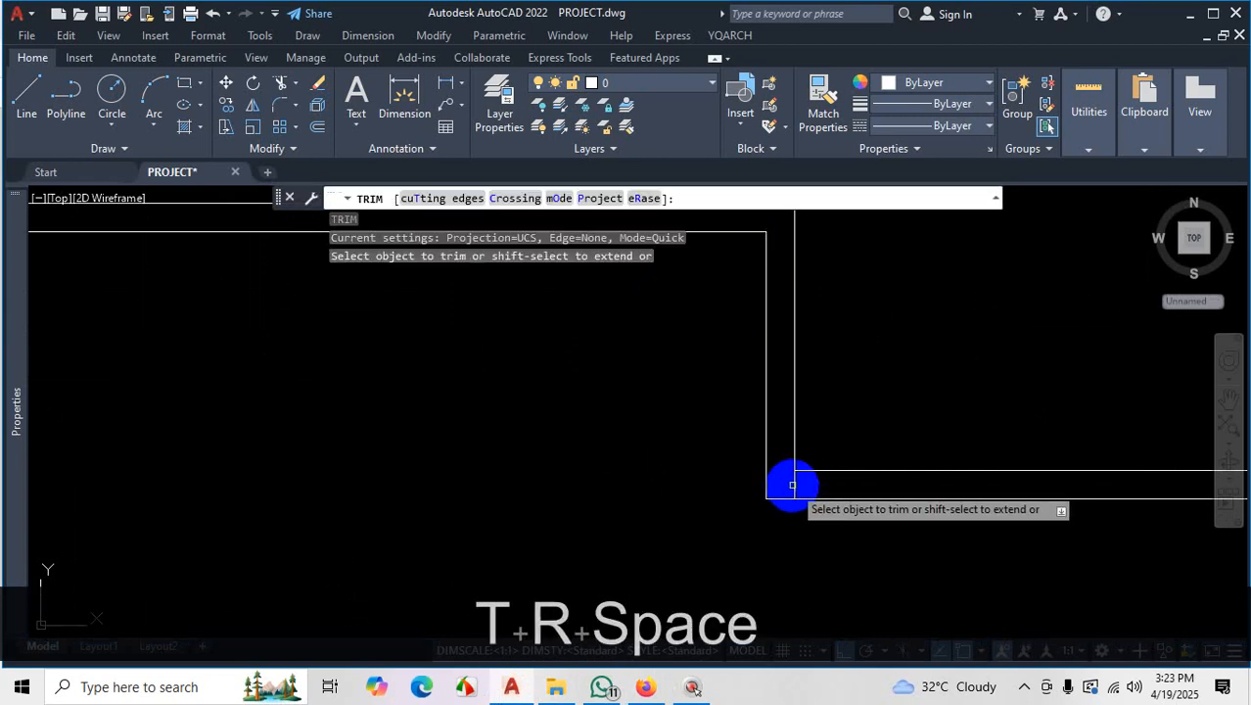
scroll(792, 483, "down", 3)
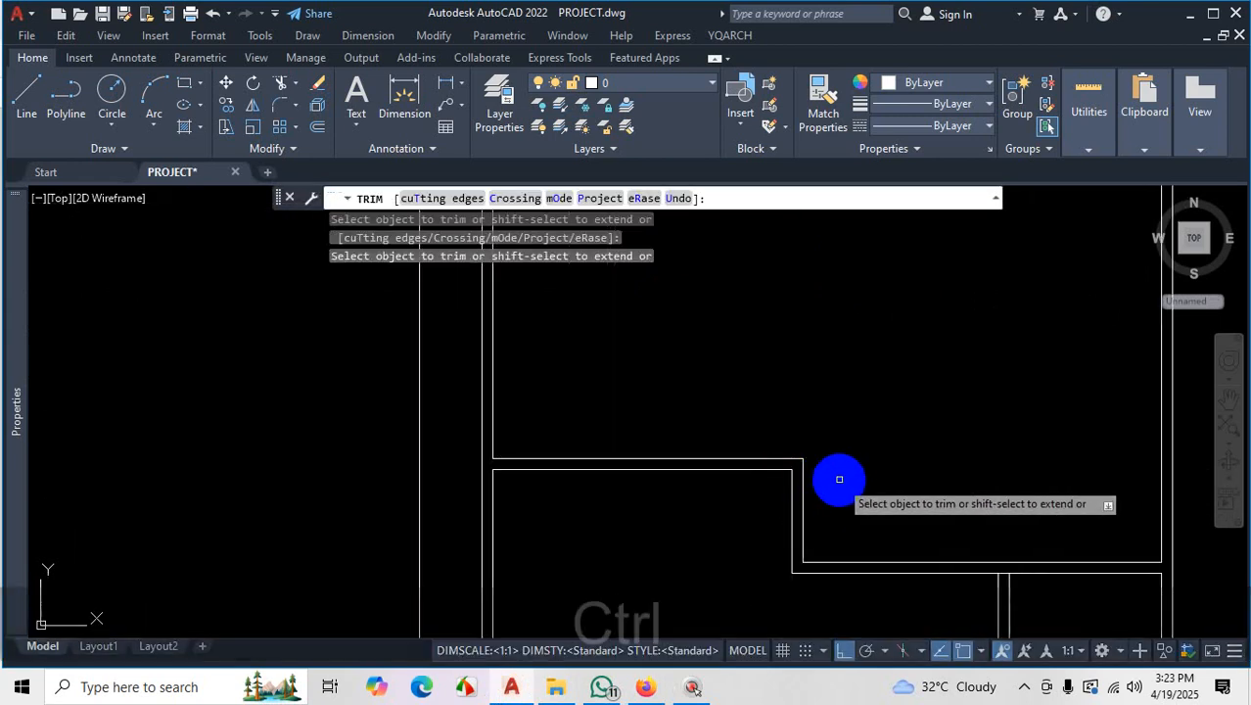
key("ctrl+s")
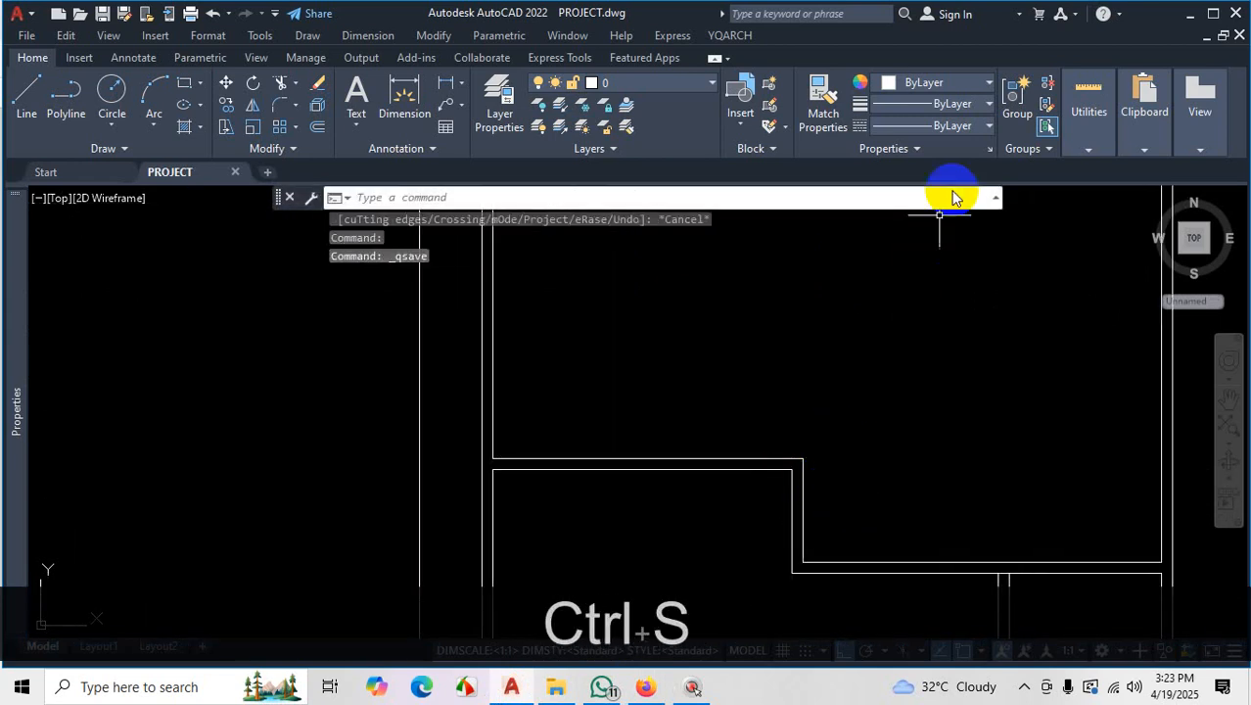
Measure the drawing room and the stair area beside it with the Quick measure tool
left_click(1089, 110)
left_click(1093, 208)
left_click(1101, 233)
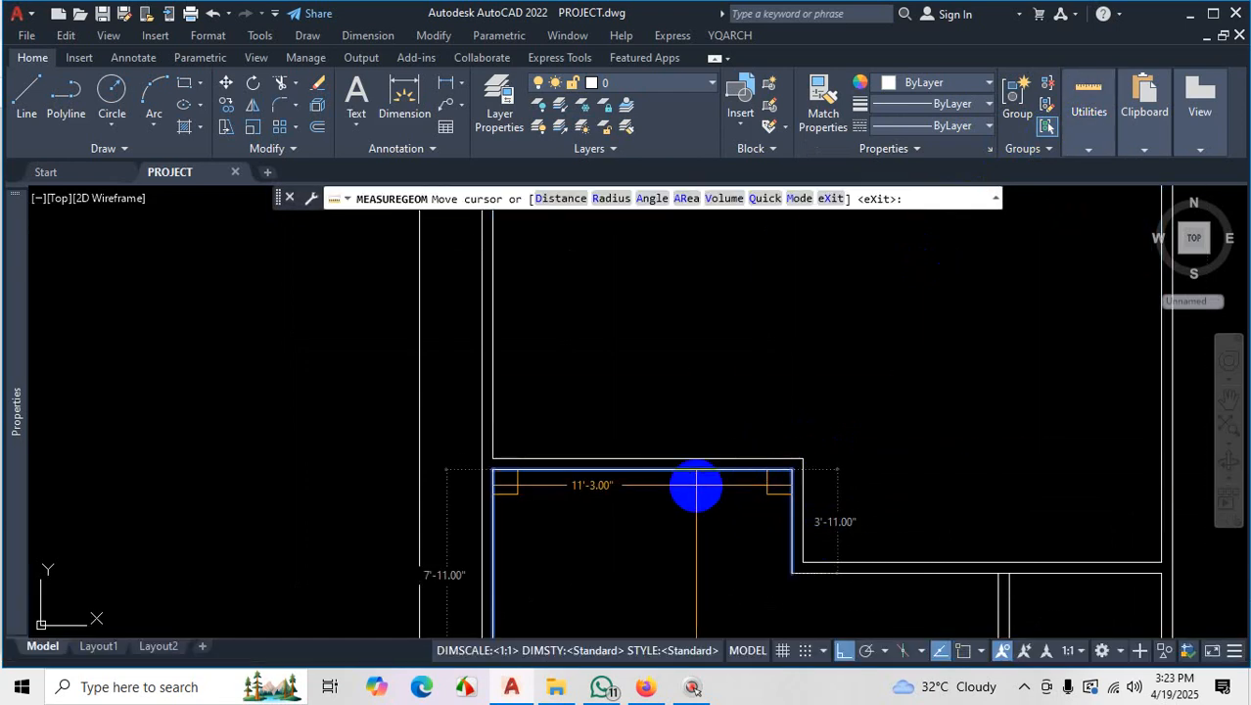
scroll(855, 504, "down", 2)
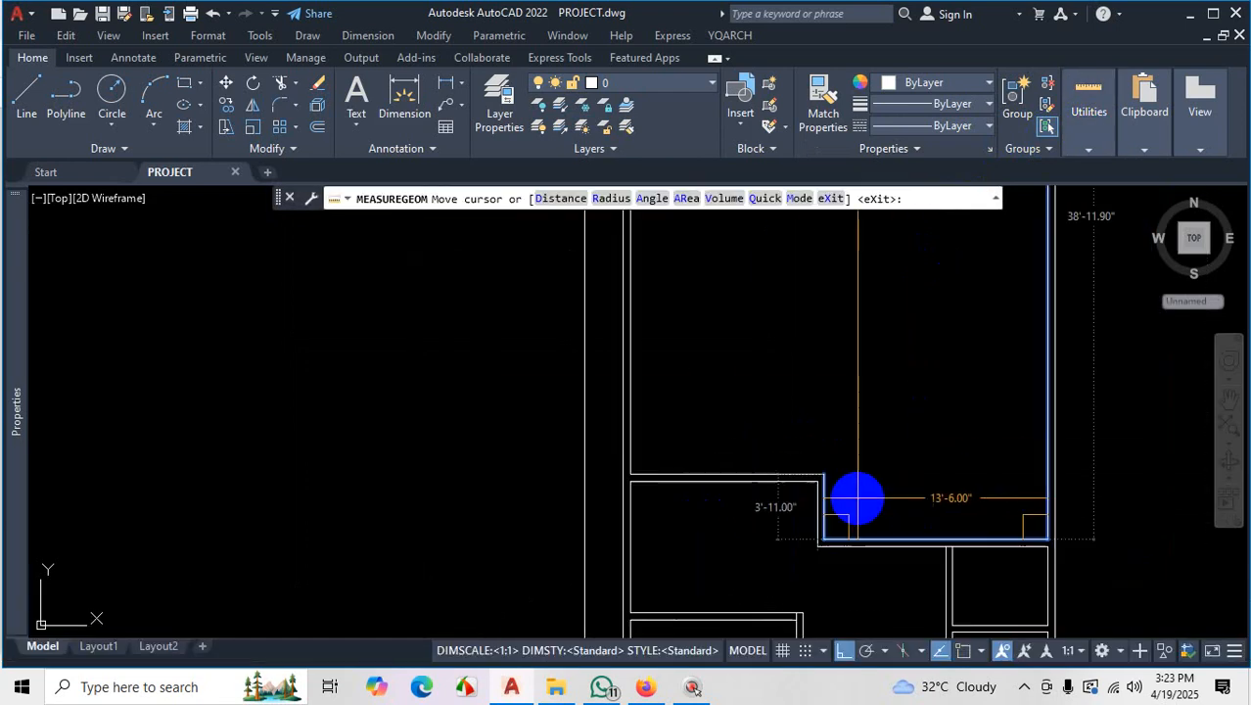
Compare the measured drawing room and stair sizes with the reference plan in Firefox, return to AutoCAD and end the measurement
left_click(648, 688)
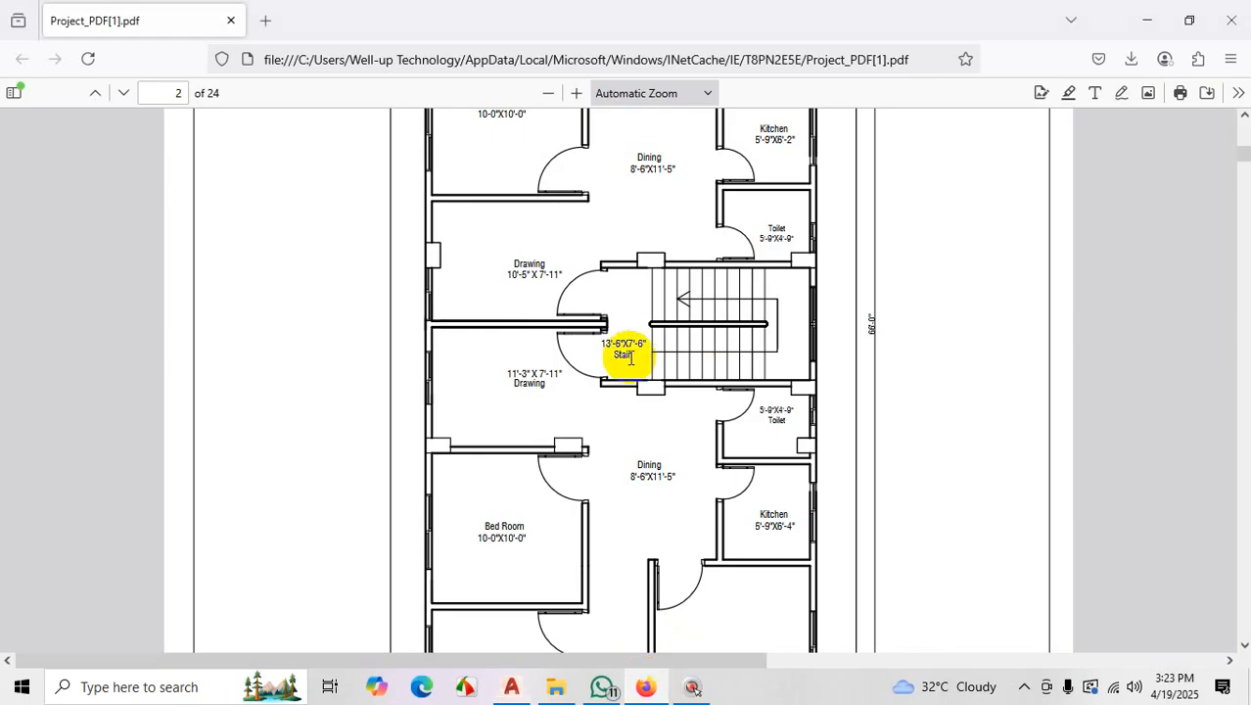
key("alt+Tab")
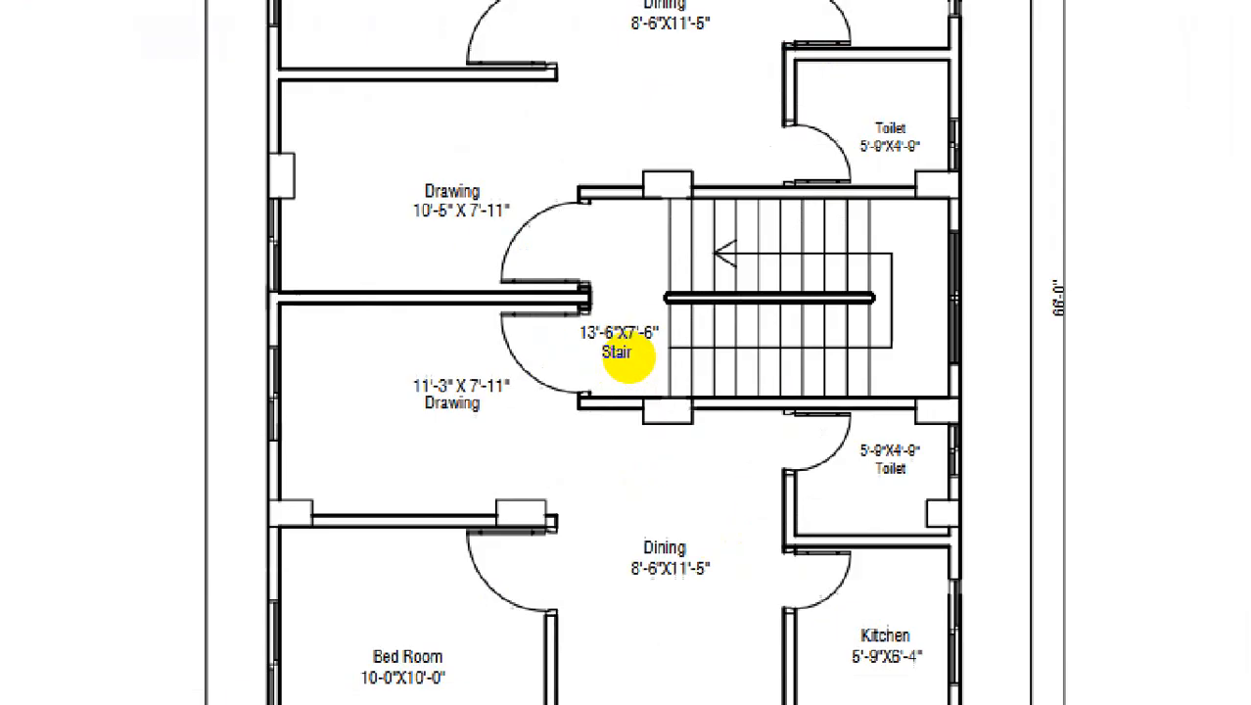
scroll(620, 341, "up", 2)
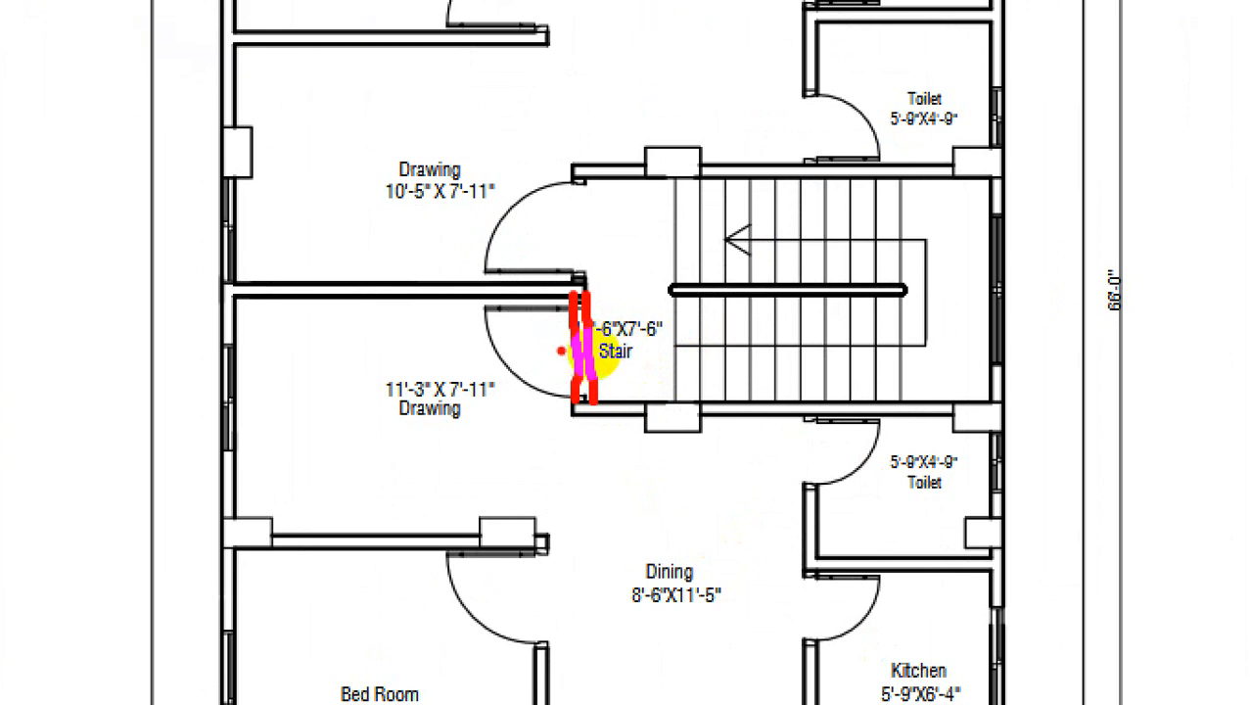
left_click_drag(598, 348, 496, 364)
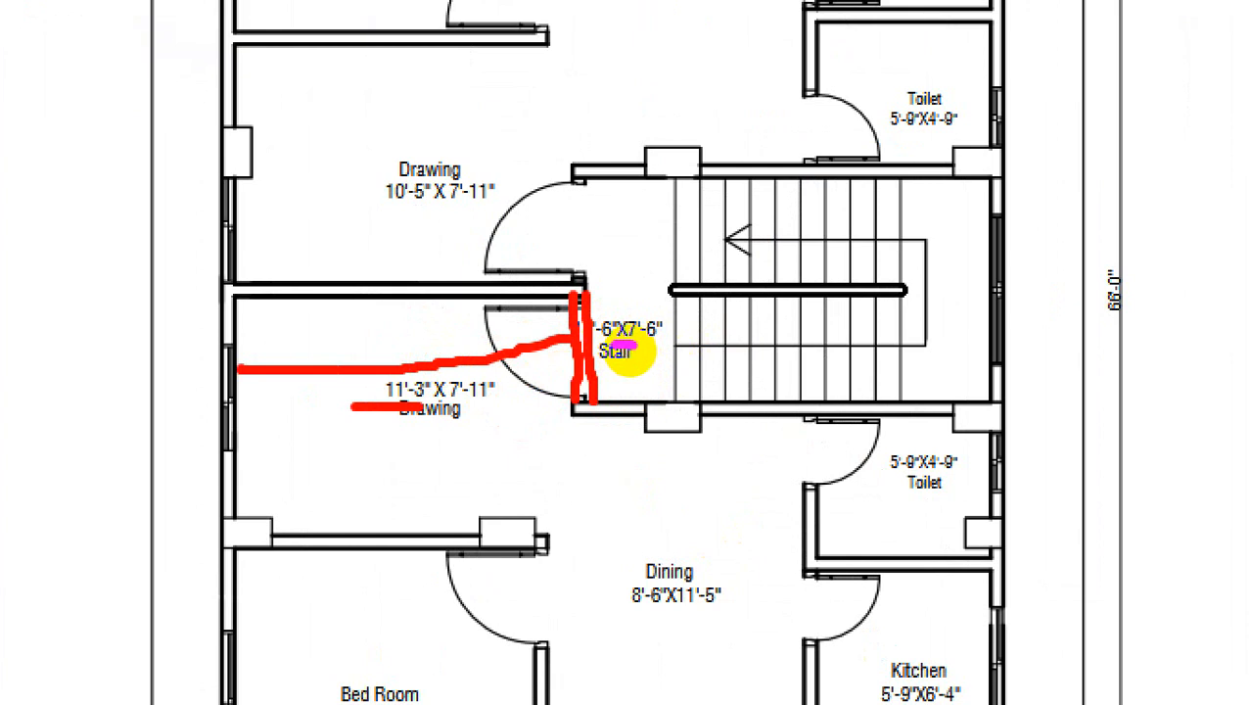
key("Escape")
scroll(649, 330, "down", 3)
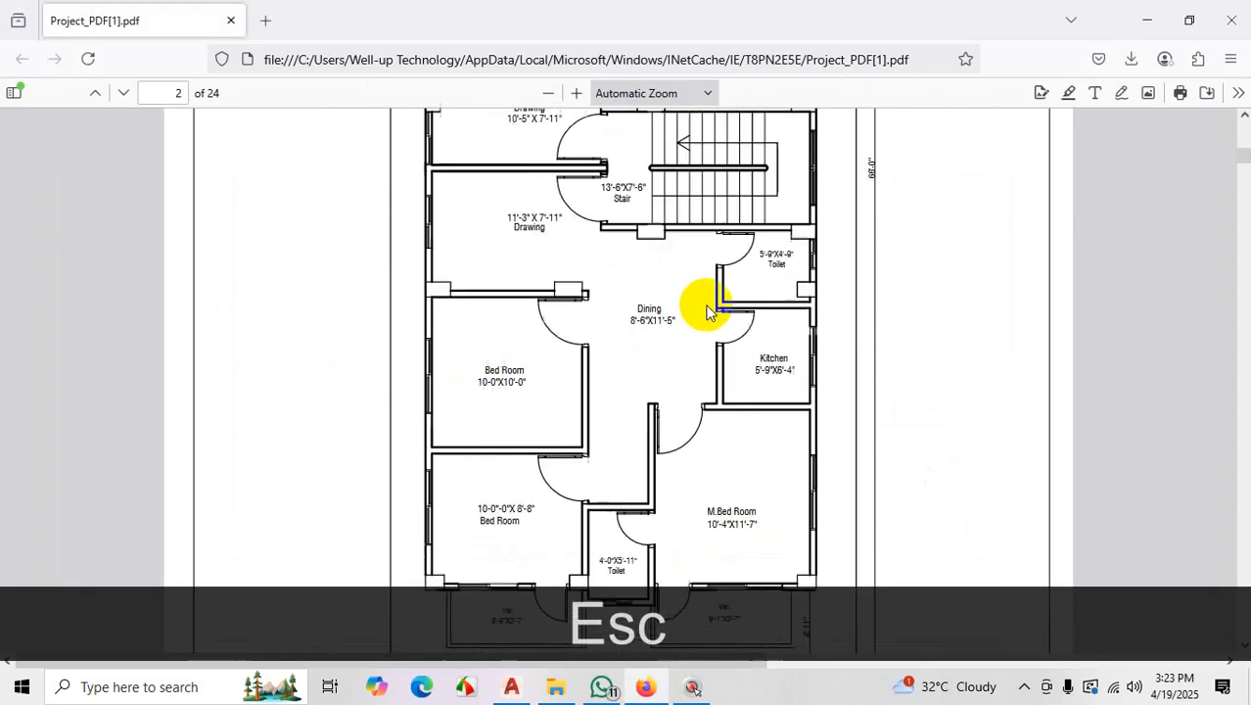
scroll(705, 302, "up", 3)
scroll(709, 311, "down", 3)
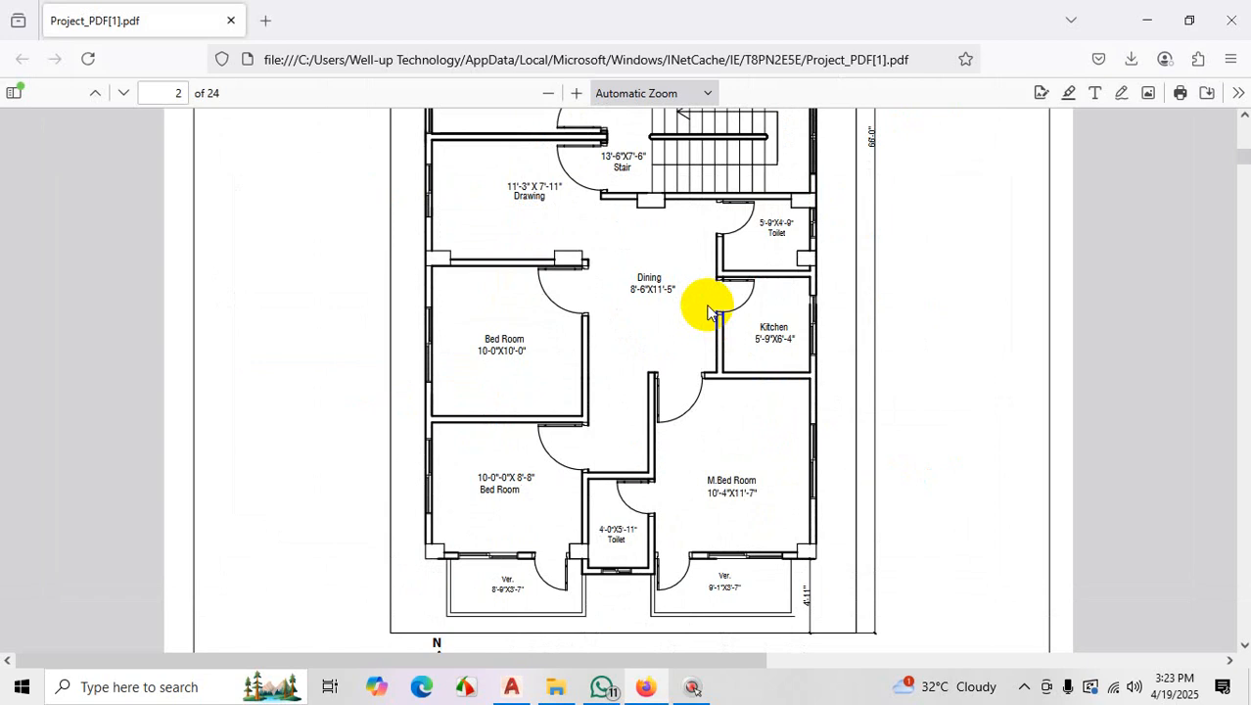
left_click(511, 686)
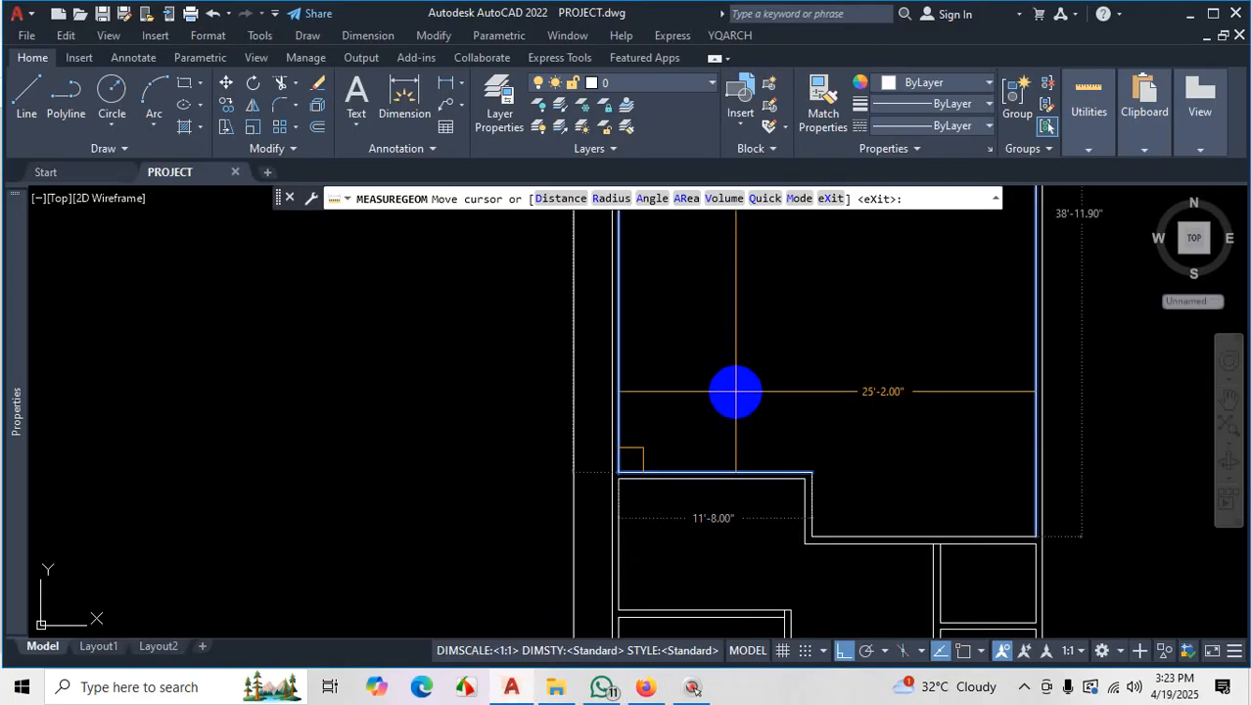
key("Escape")
scroll(816, 486, "up", 3)
scroll(749, 384, "down", 3)
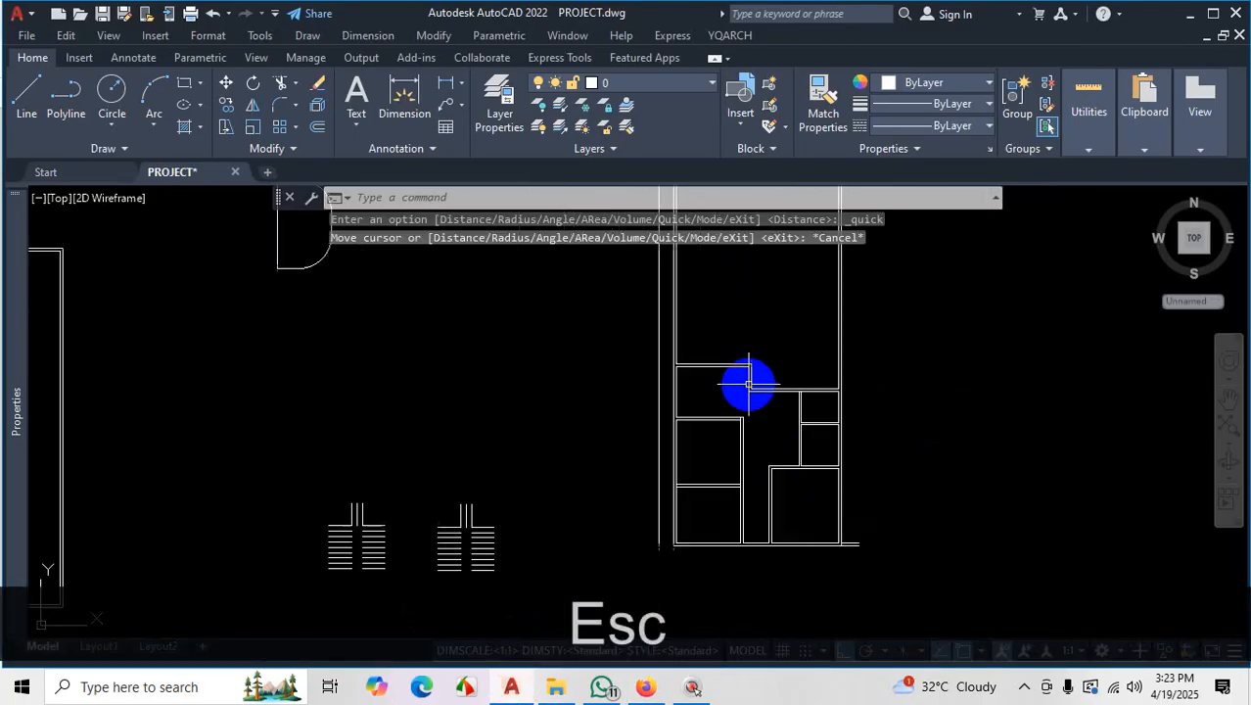
scroll(830, 457, "up", 5)
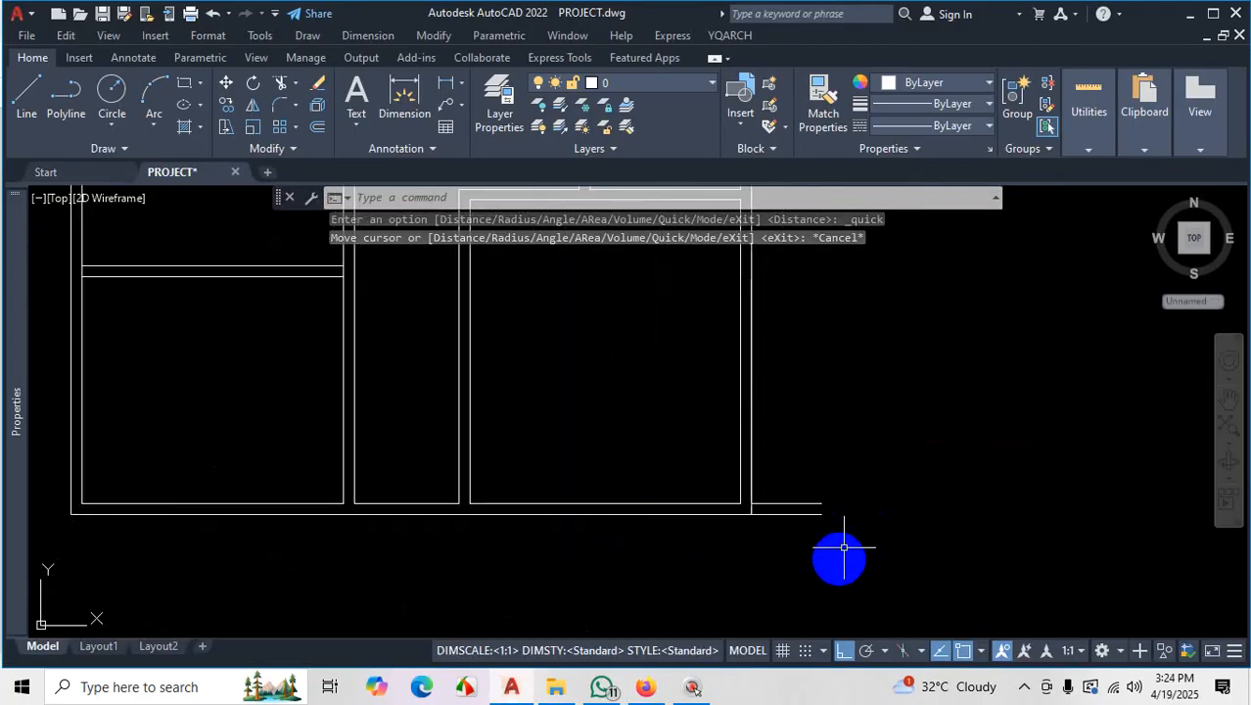
Trim the wall line stubs extending past the exterior wall at the plan's lower-right corner
scroll(864, 497, "up", 2)
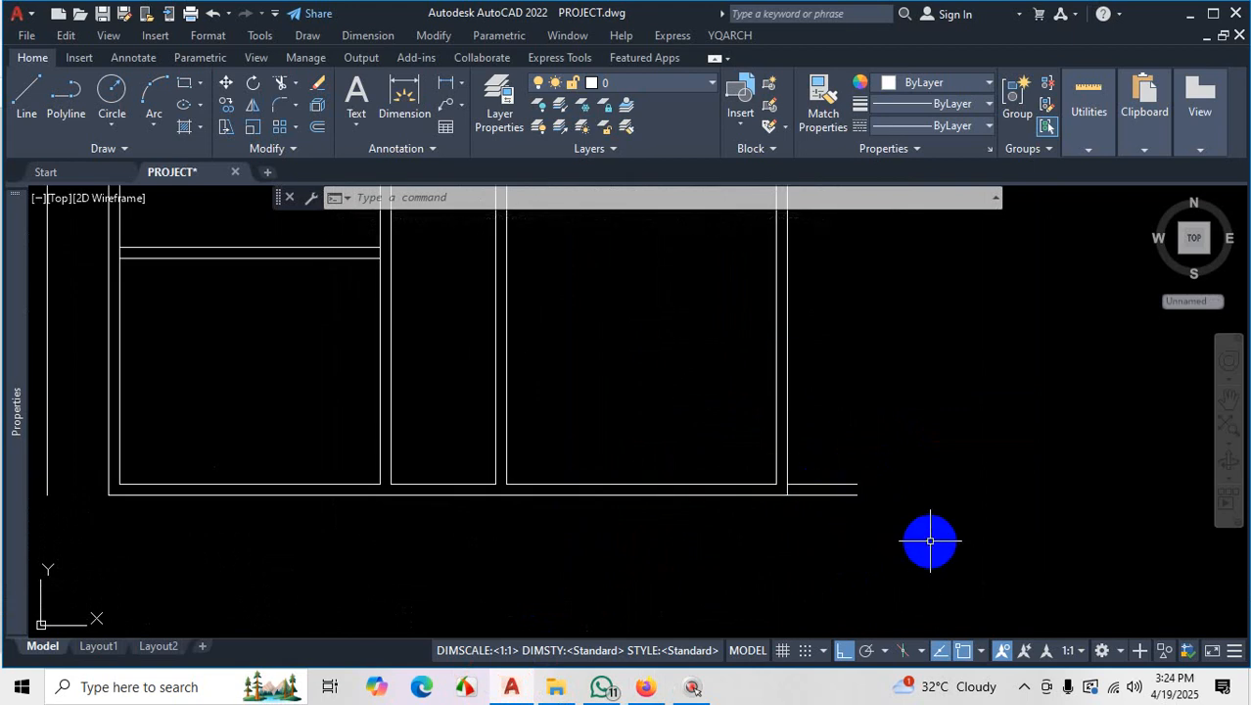
type("tr")
key("space")
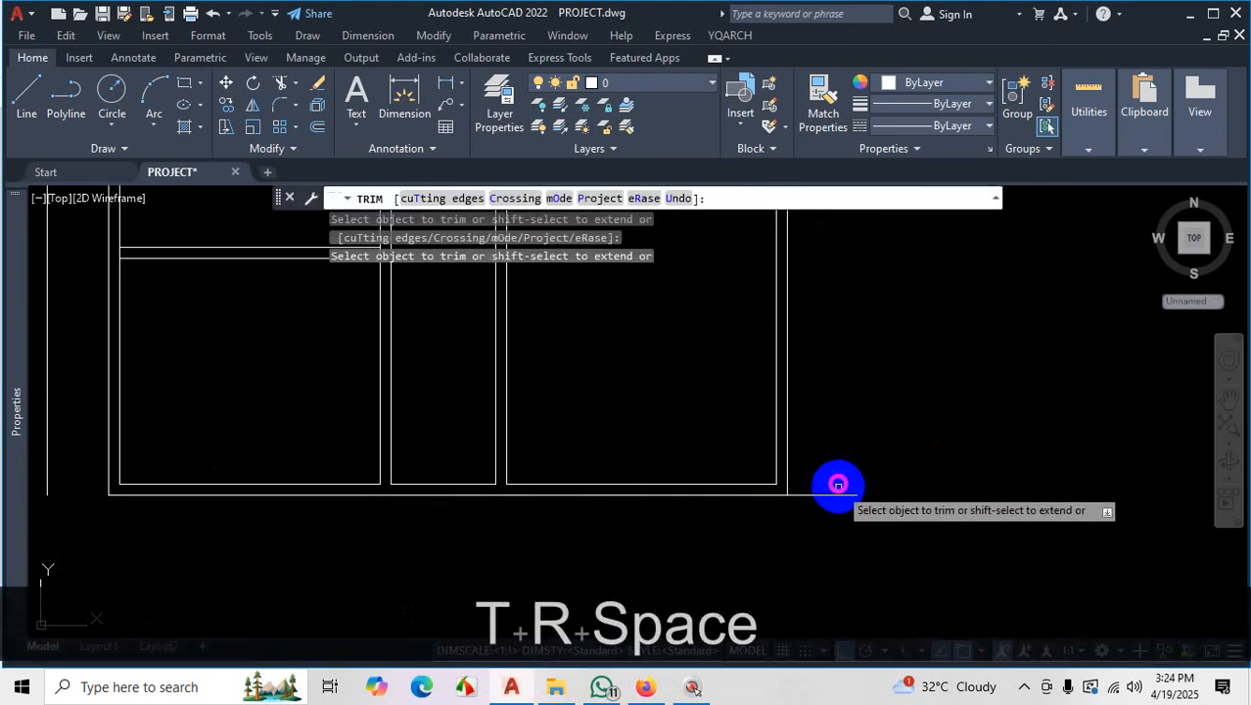
scroll(834, 495, "down", 3)
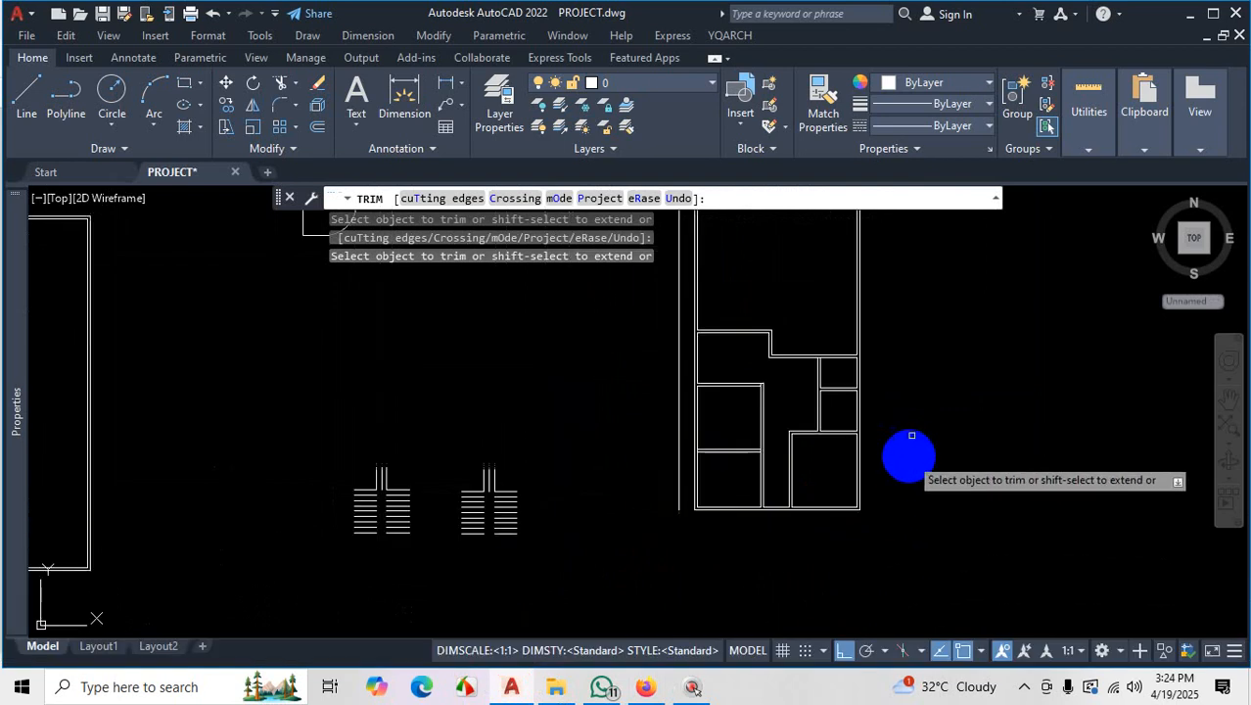
scroll(831, 309, "up", 2)
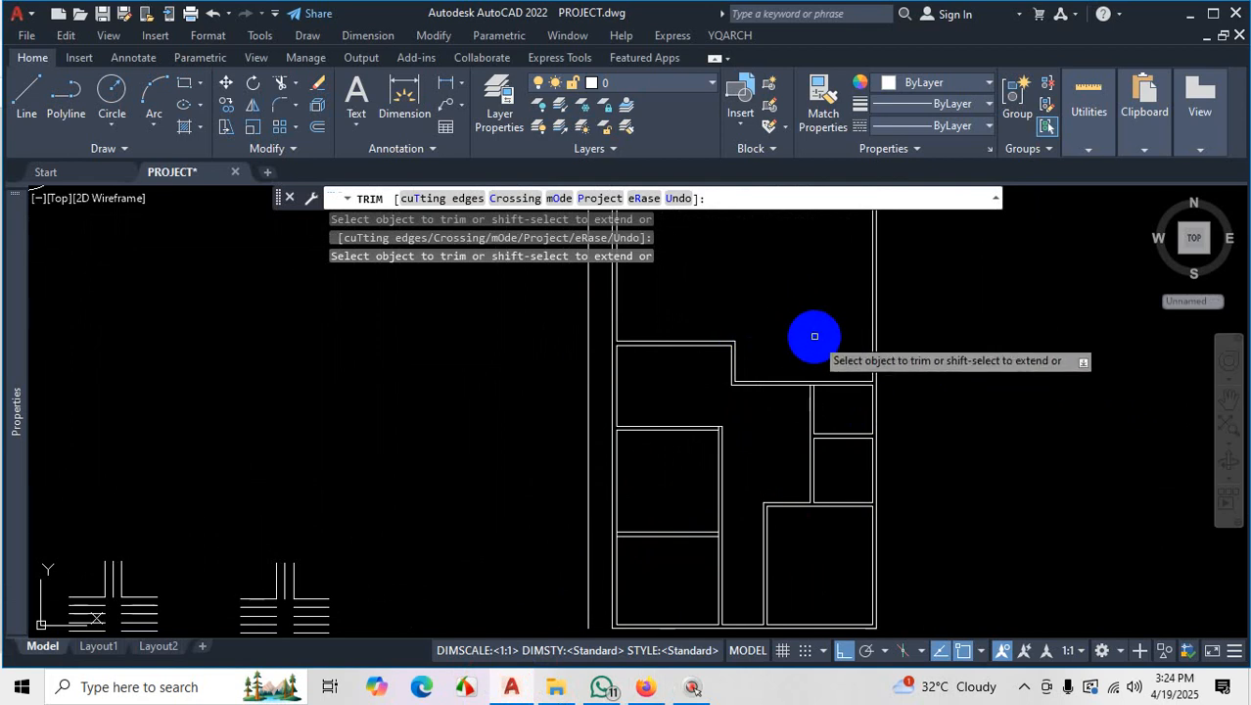
key("Escape")
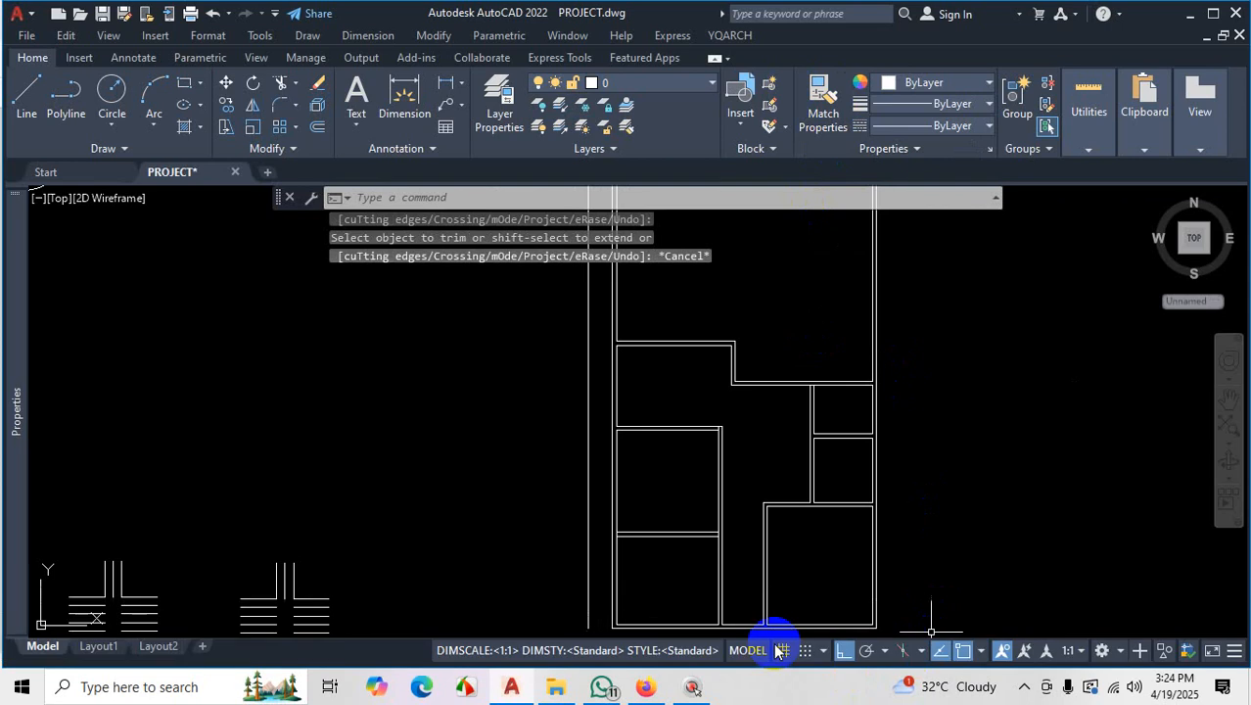
Switch to the reference PDF in Firefox and examine the stair layout beside the two drawing rooms
left_click(748, 76)
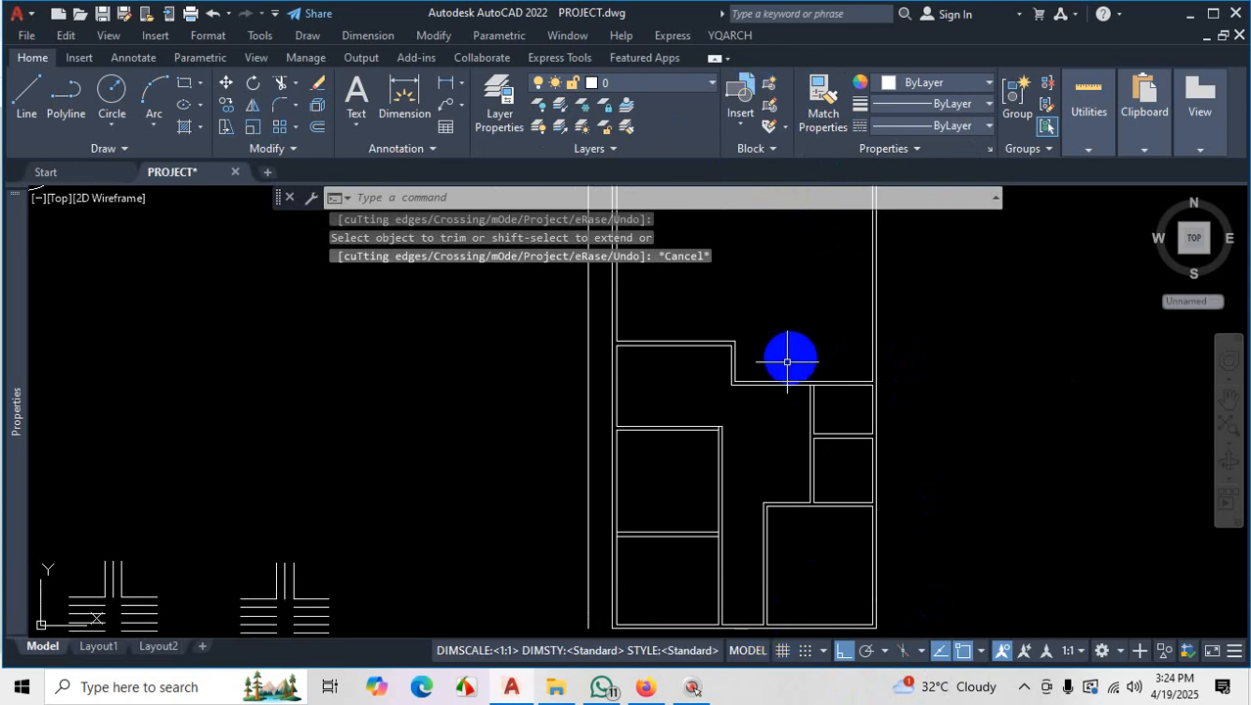
left_click(510, 687)
scroll(700, 269, "up", 3)
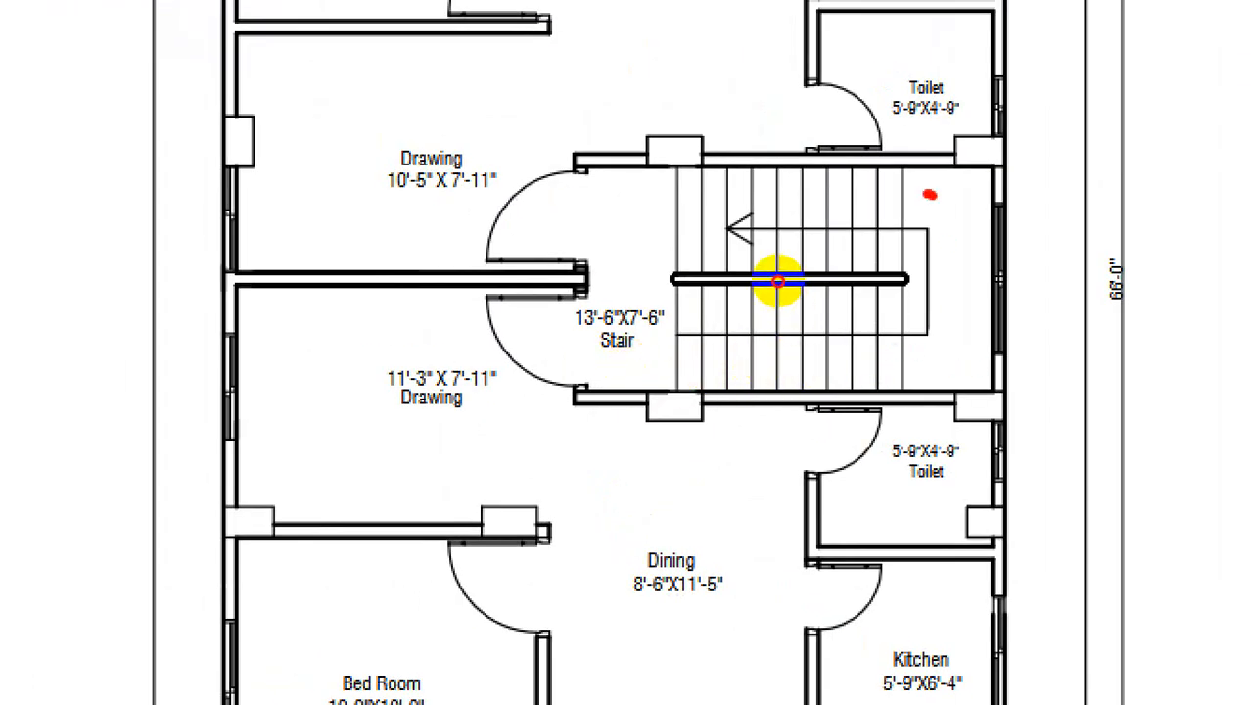
mouse_move(930, 194)
left_mouse_down()
mouse_move(671, 204)
mouse_move(721, 449)
mouse_move(963, 283)
mouse_move(700, 206)
left_mouse_up()
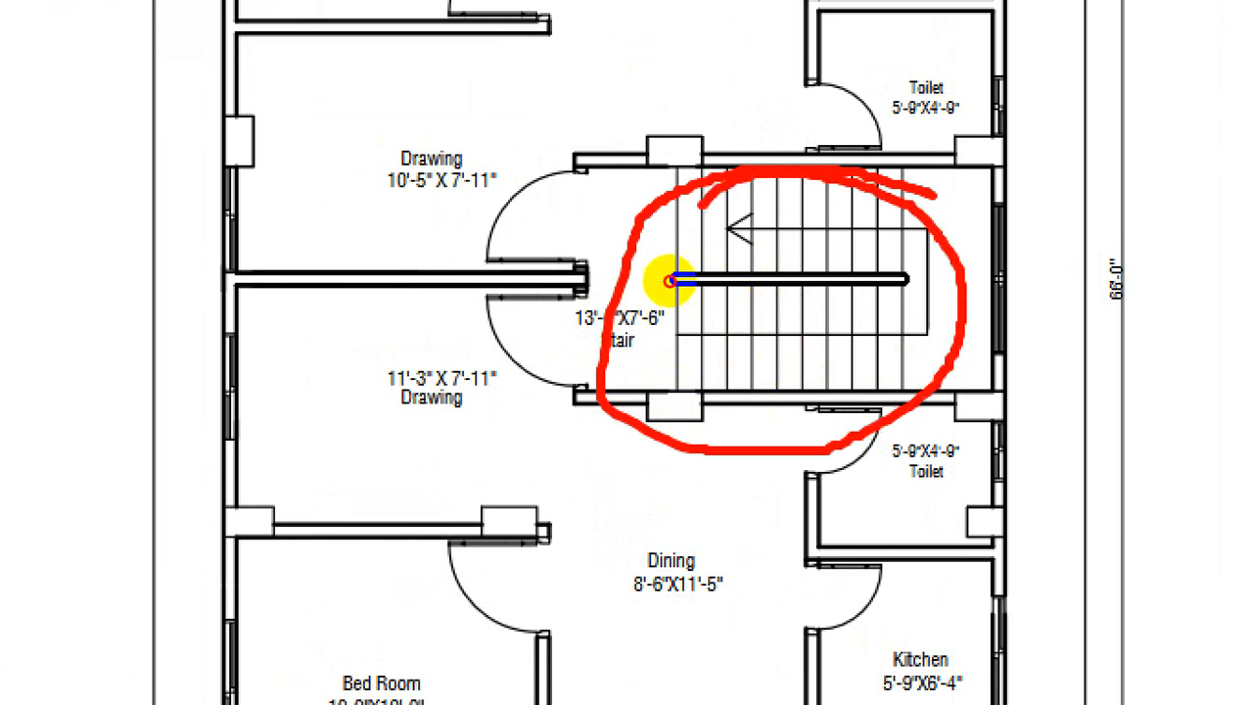
mouse_move(670, 281)
left_mouse_down()
mouse_move(676, 357)
mouse_move(804, 313)
mouse_move(720, 246)
mouse_move(756, 365)
left_mouse_up()
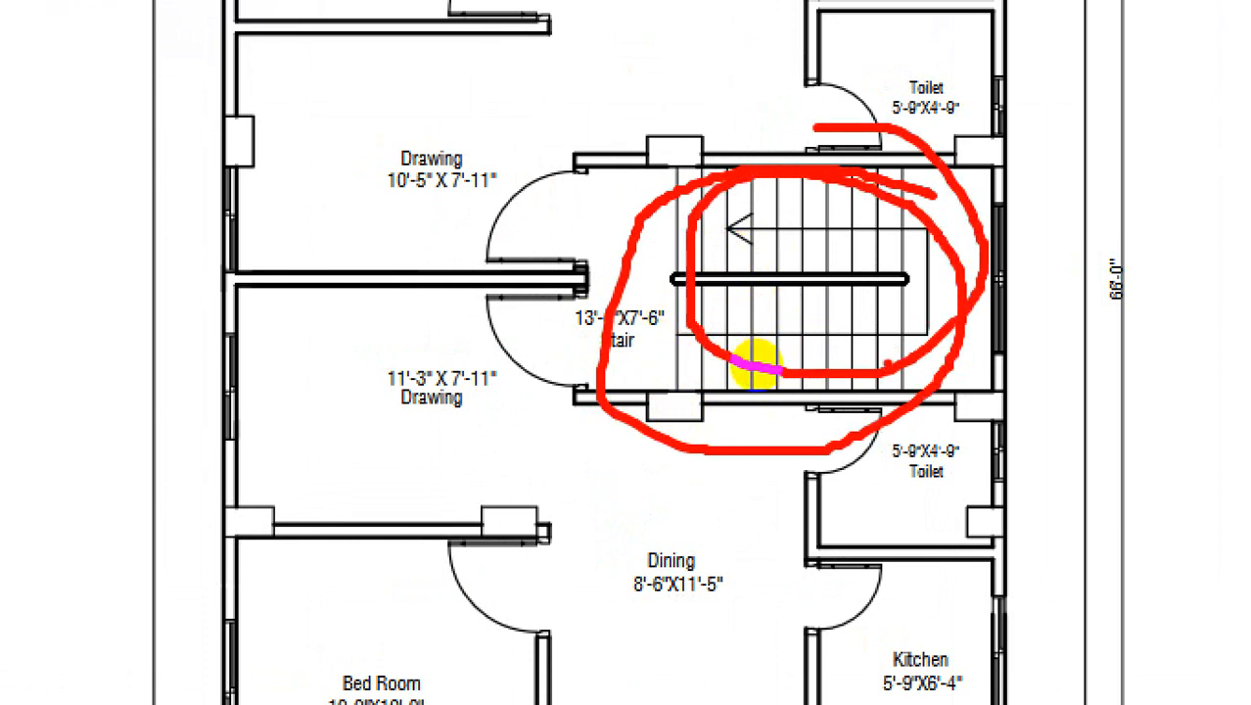
key("Escape")
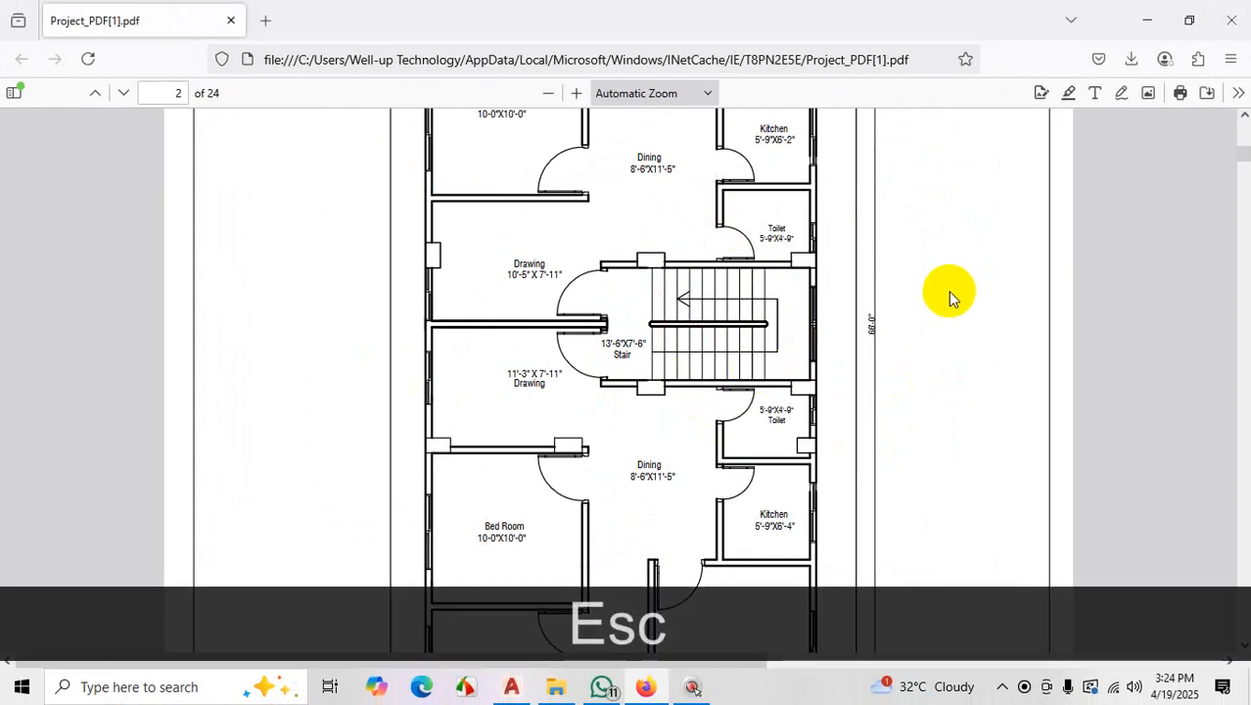
Look through the later sheets of the reference PDF, including floor slab, beam and footing details, and return to AutoCAD
left_click_drag(1241, 159, 1164, 604)
scroll(947, 489, "down", 6)
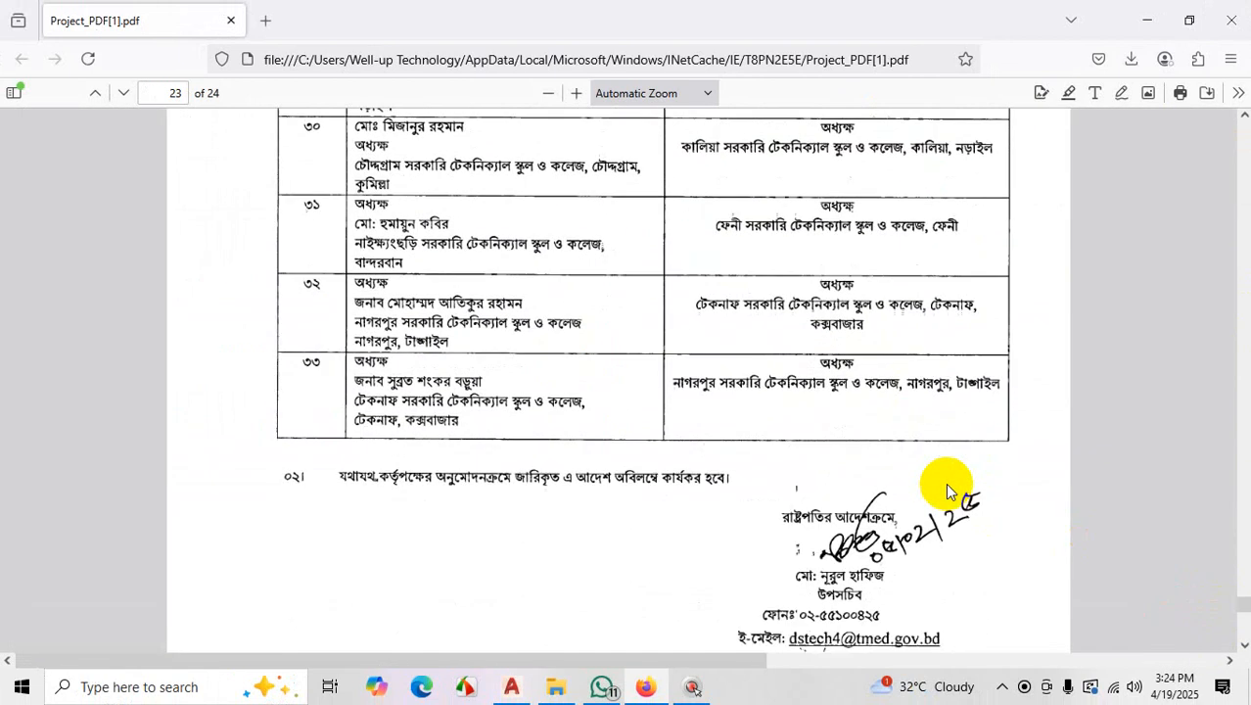
scroll(945, 483, "down", 5)
scroll(947, 483, "up", 15)
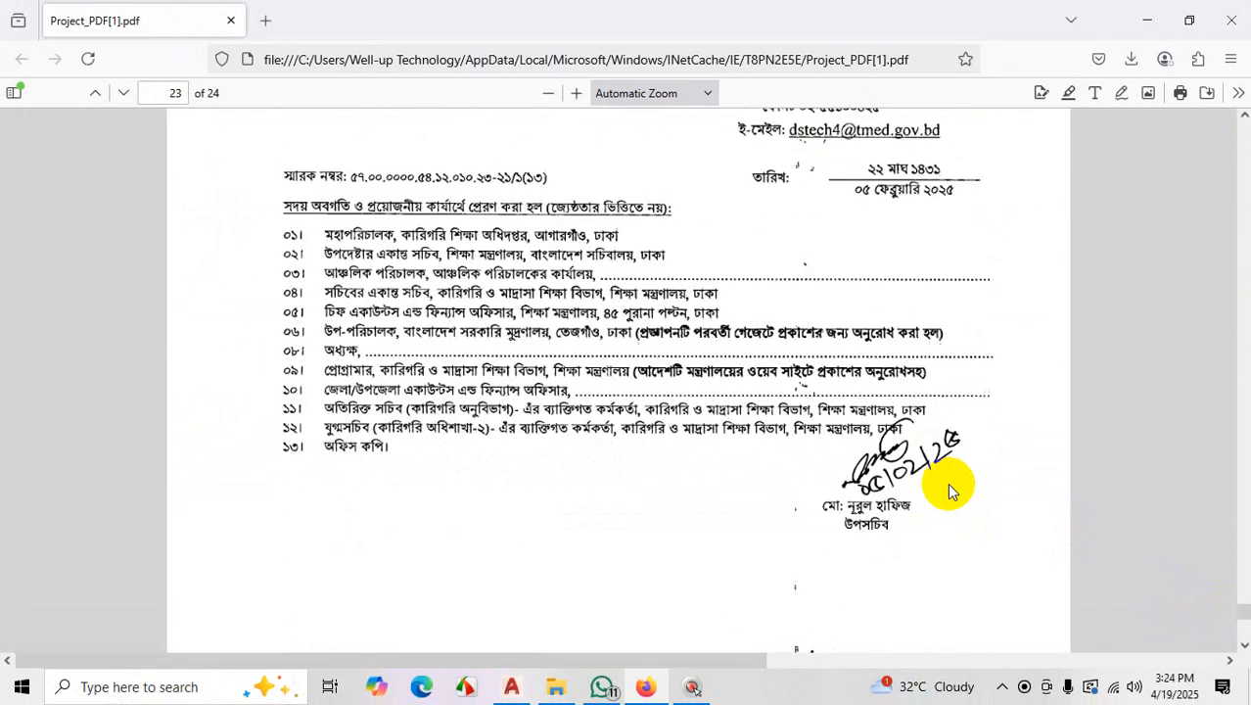
scroll(946, 483, "up", 15)
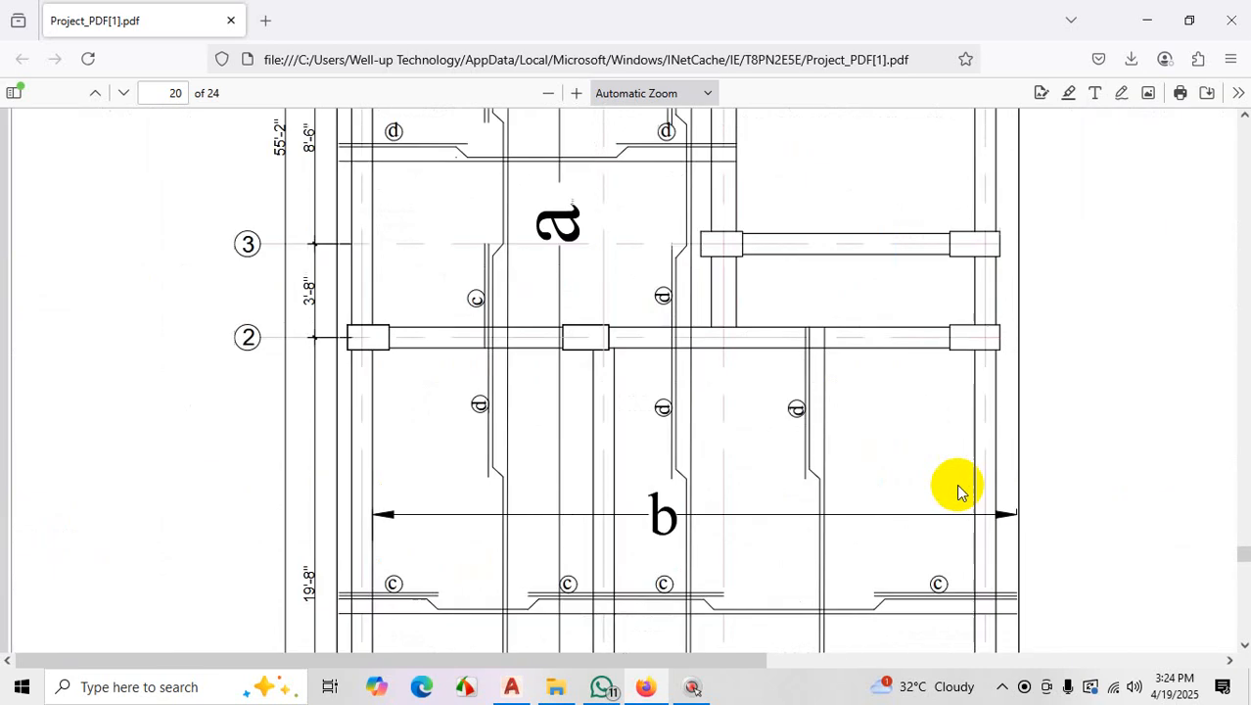
scroll(956, 483, "down", 3)
scroll(956, 484, "down", 5)
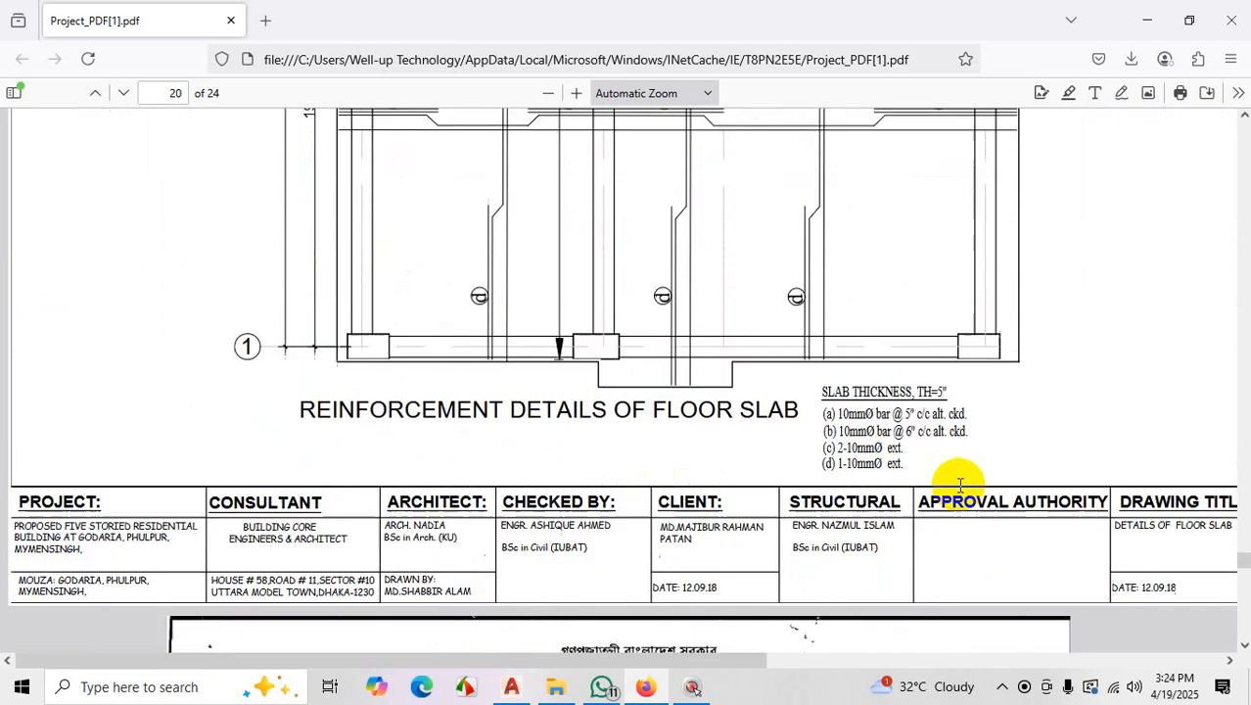
scroll(957, 483, "up", 10)
scroll(957, 484, "up", 10)
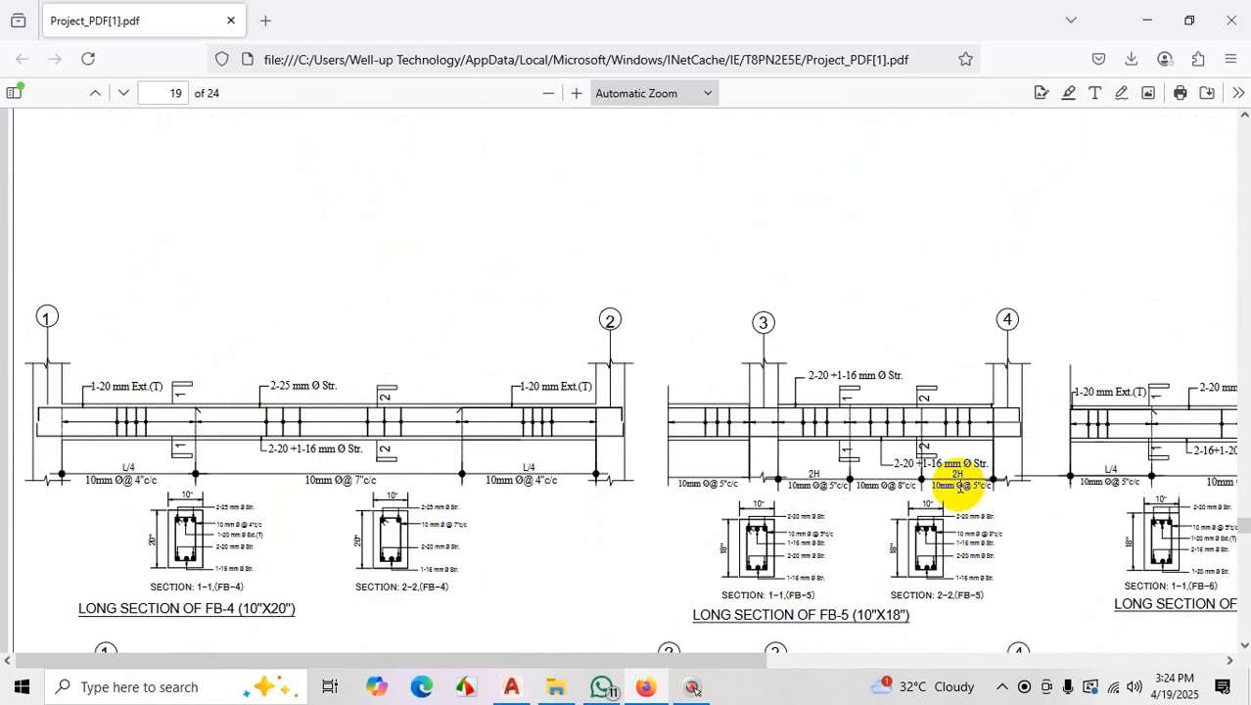
scroll(956, 484, "down", 12)
scroll(958, 493, "down", 15)
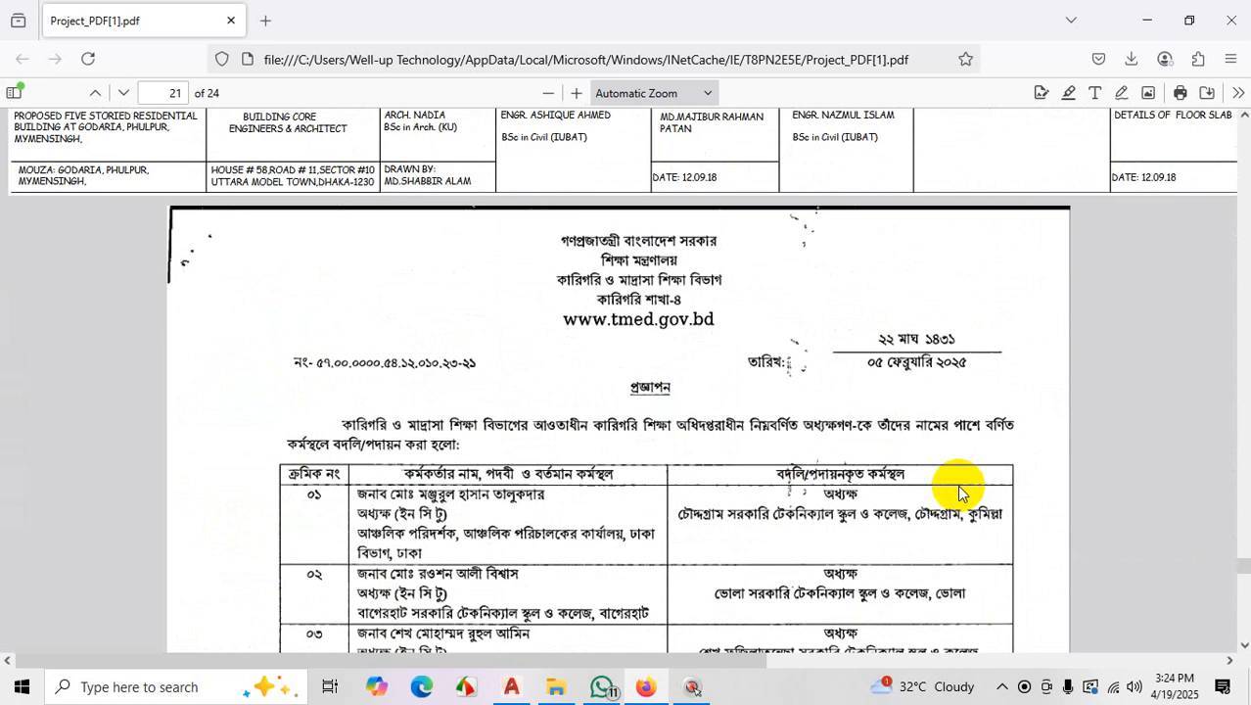
scroll(959, 493, "up", 4)
scroll(958, 497, "up", 16)
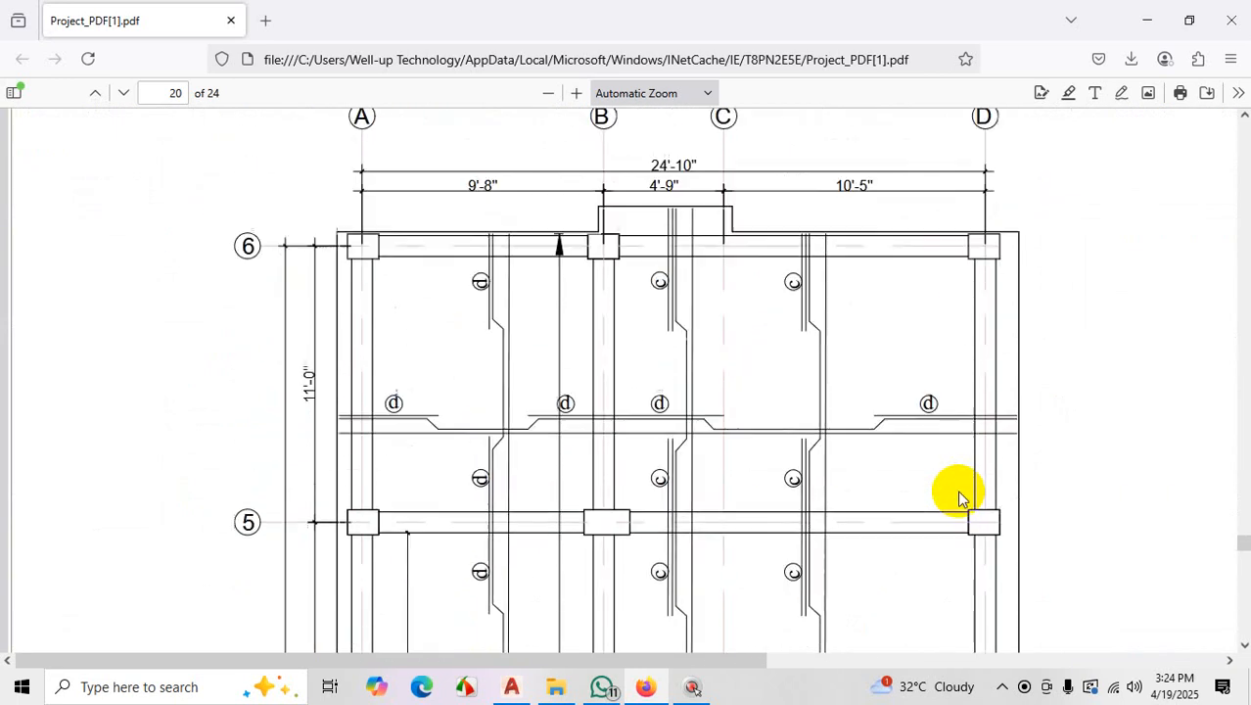
scroll(958, 497, "up", 18)
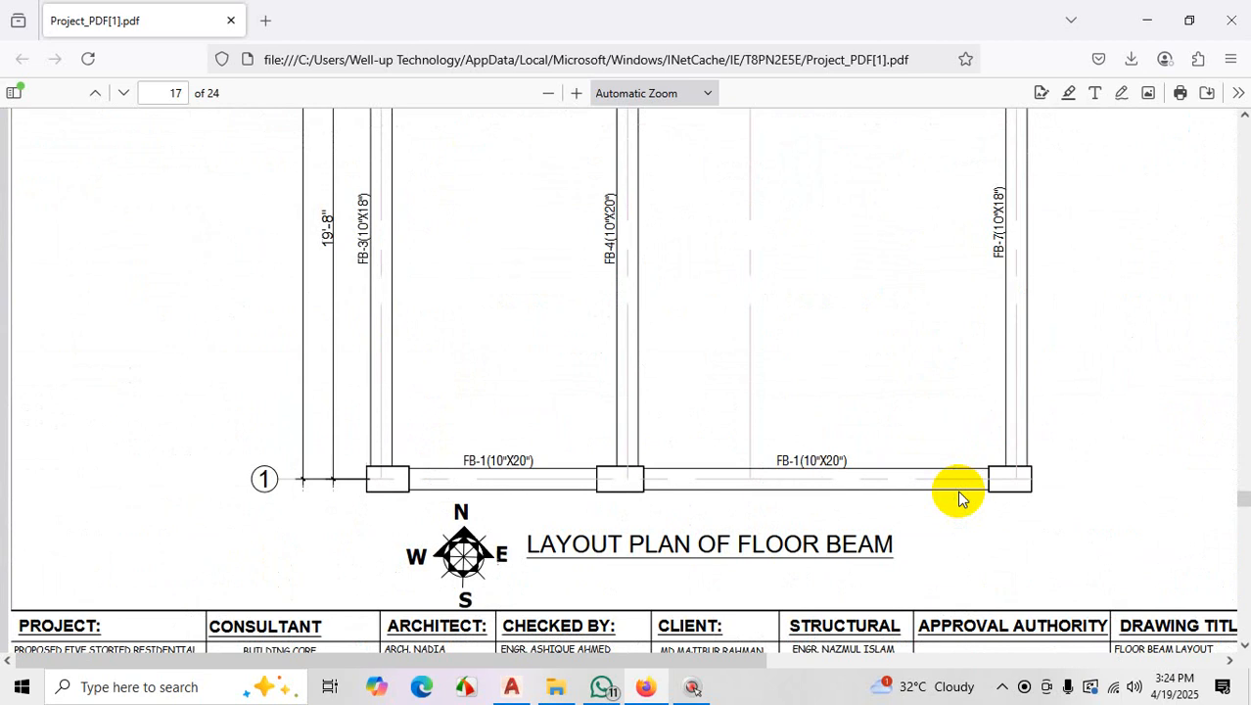
scroll(957, 497, "up", 18)
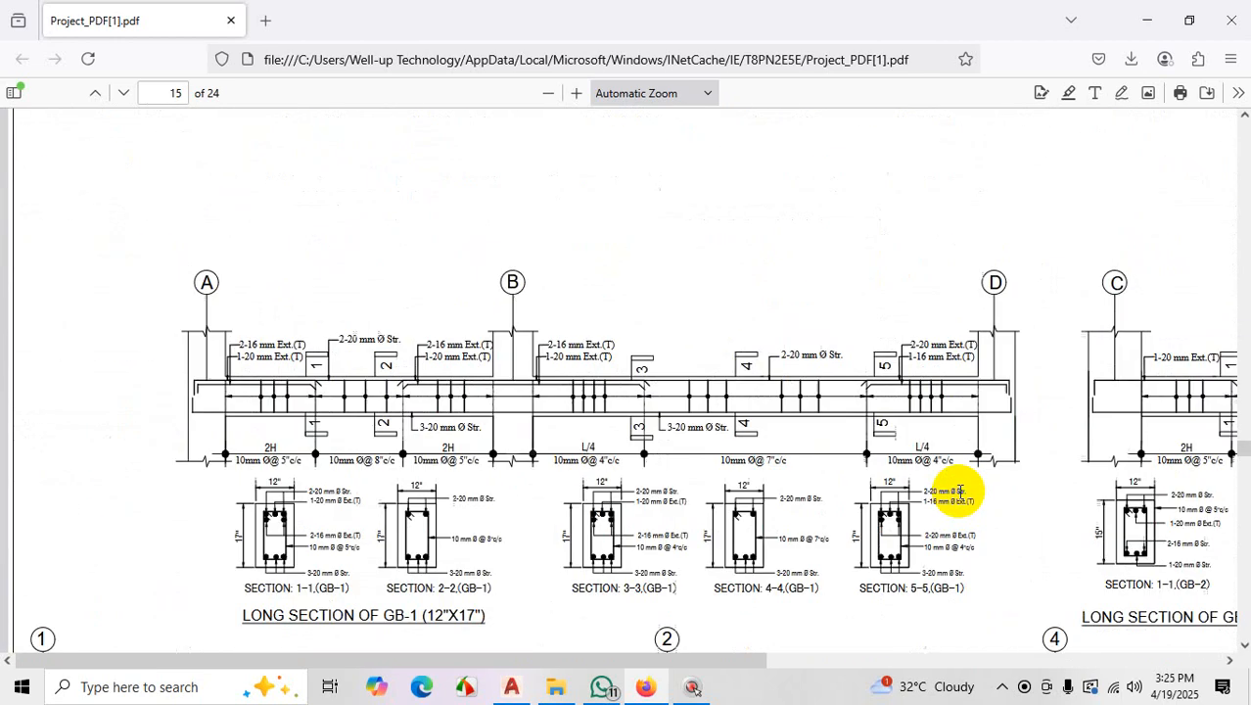
scroll(956, 497, "up", 18)
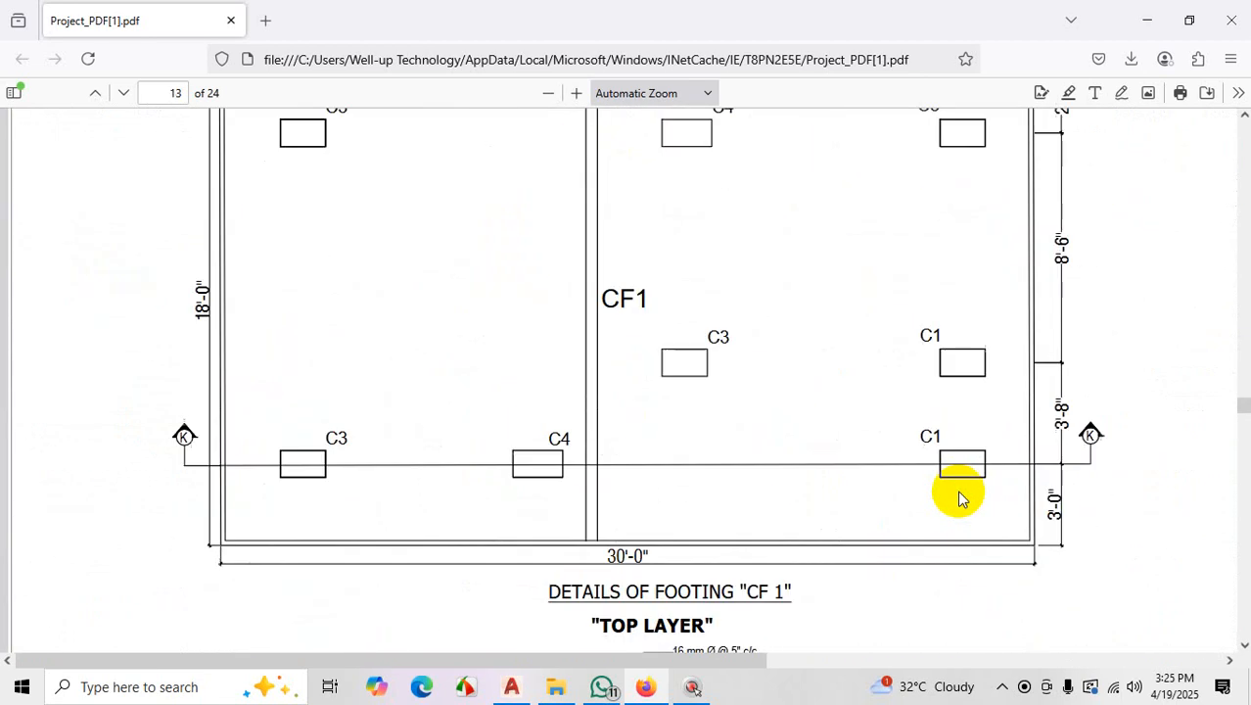
scroll(959, 498, "up", 9)
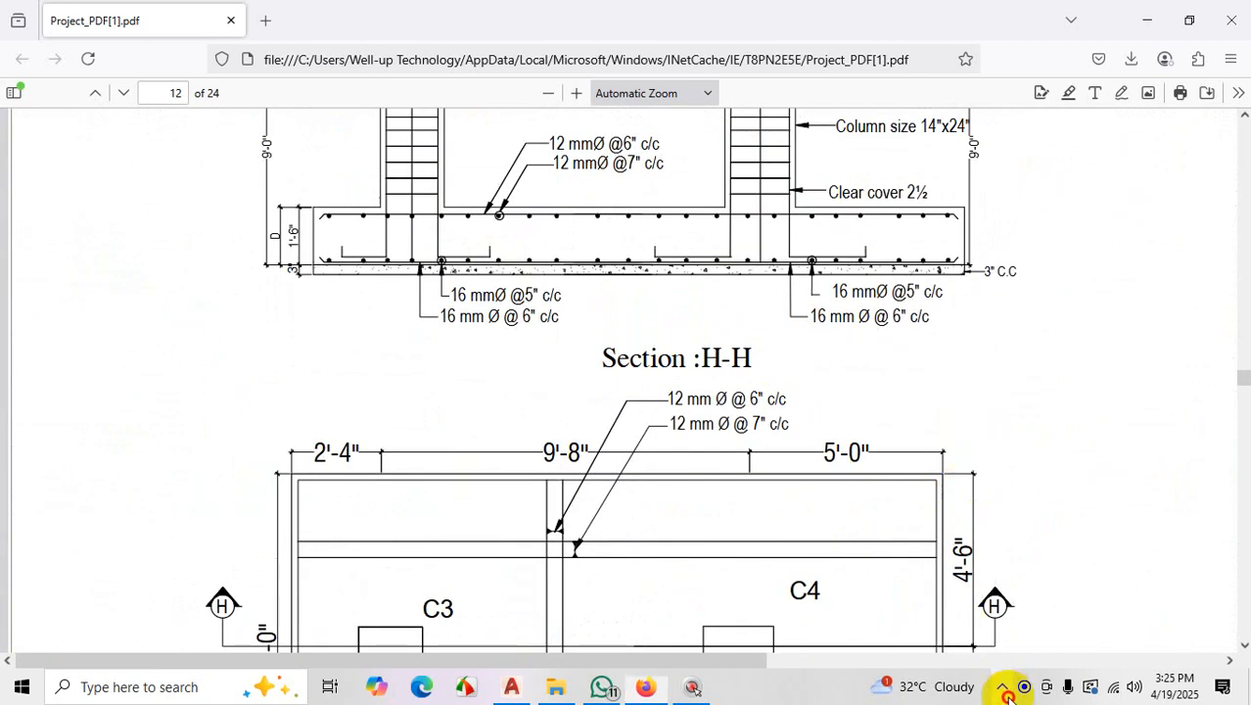
left_click(1005, 689)
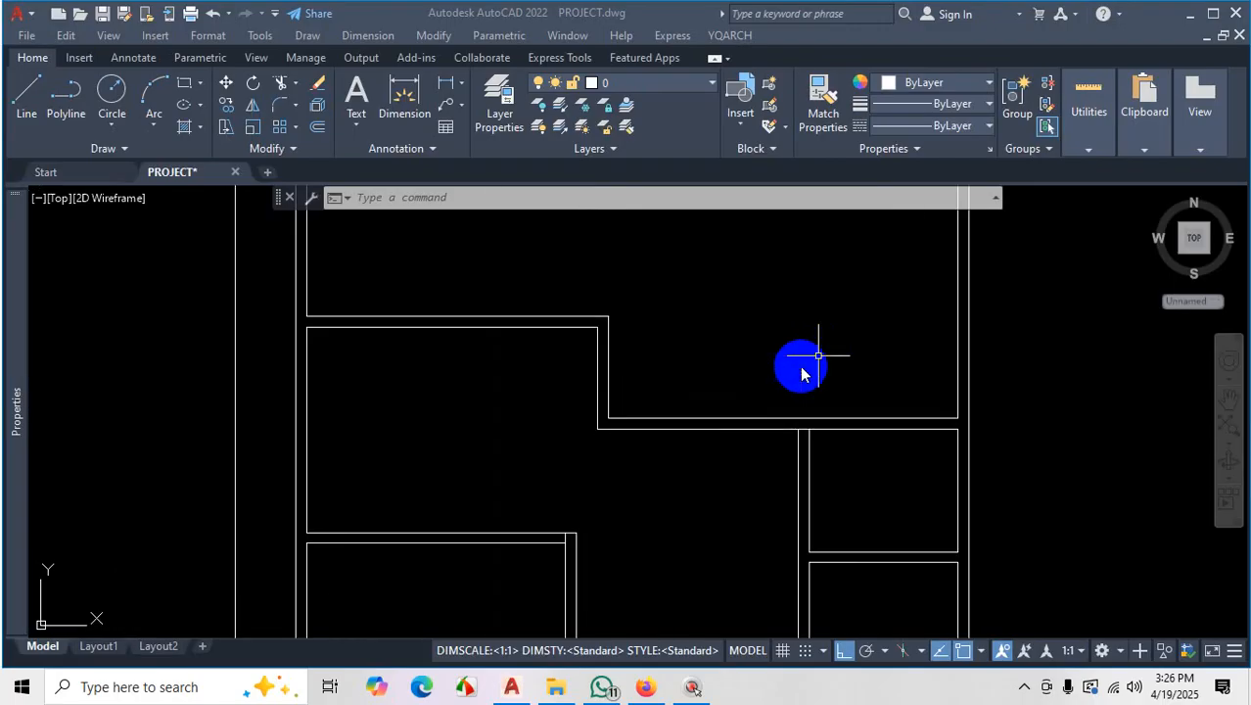
key("ctrl+1")
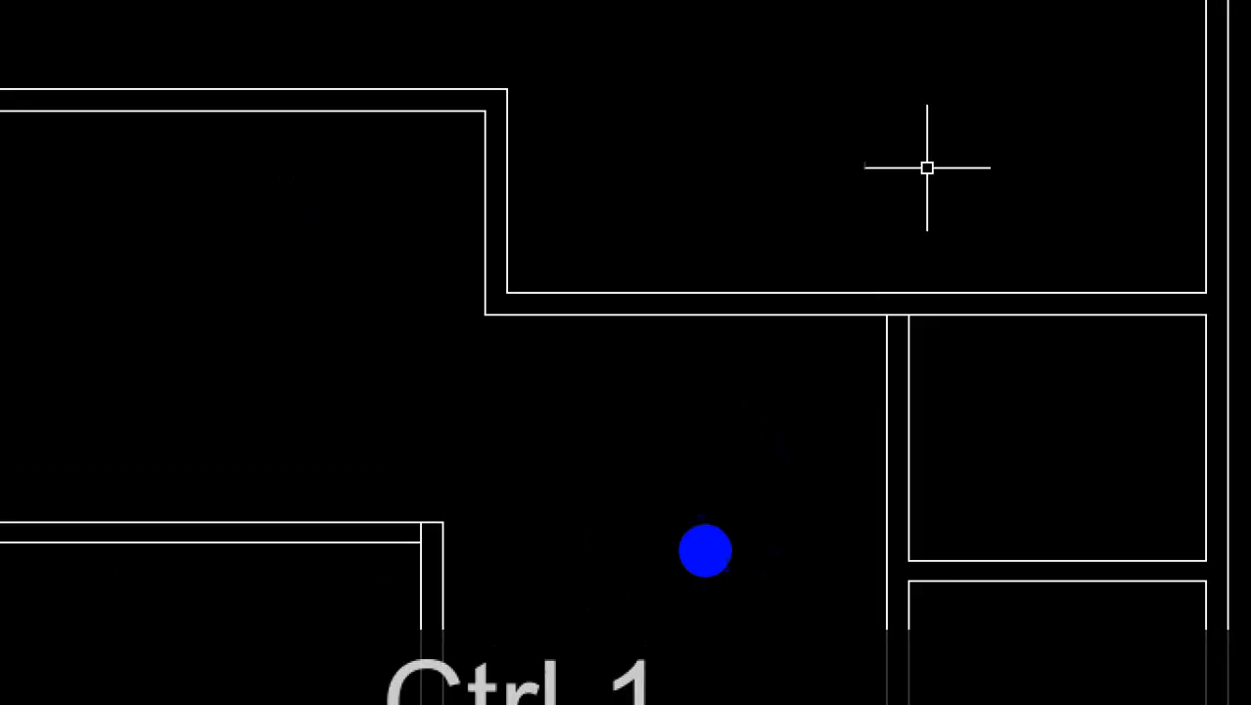
mouse_move(500, 250)
left_mouse_down()
mouse_move(1237, 215)
mouse_move(1212, 205)
left_mouse_up()
key("Escape")
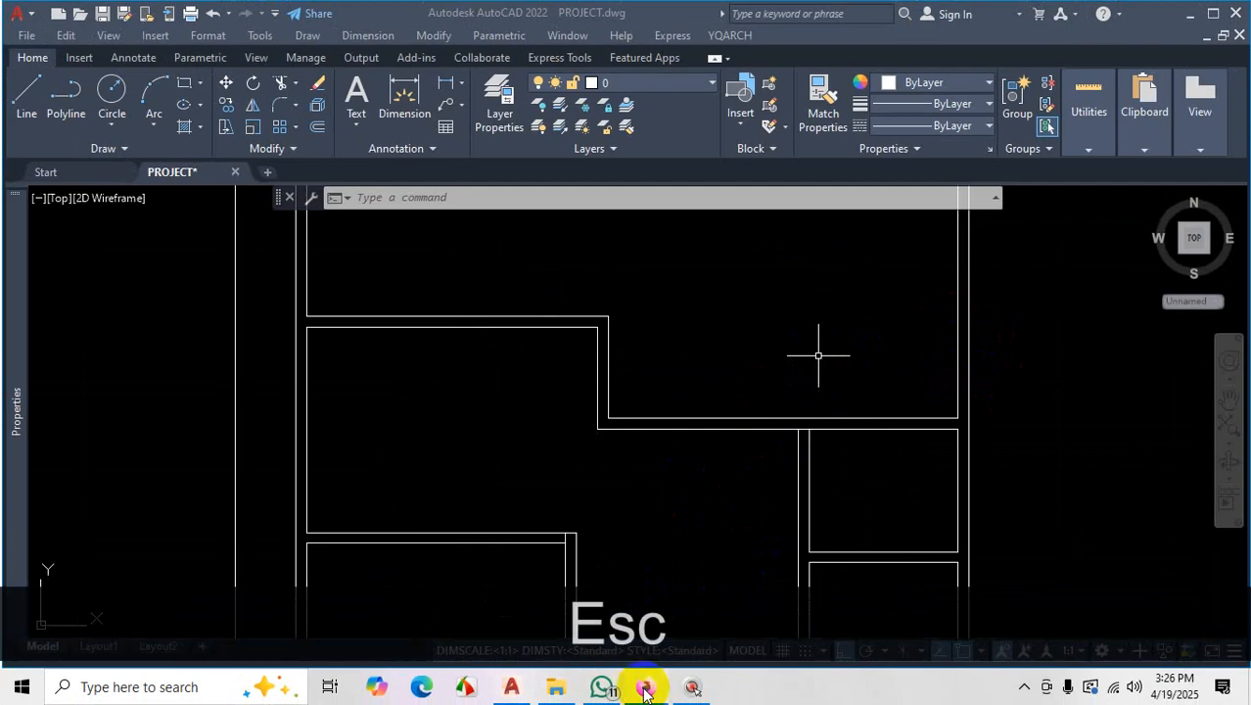
key("ctrl+1")
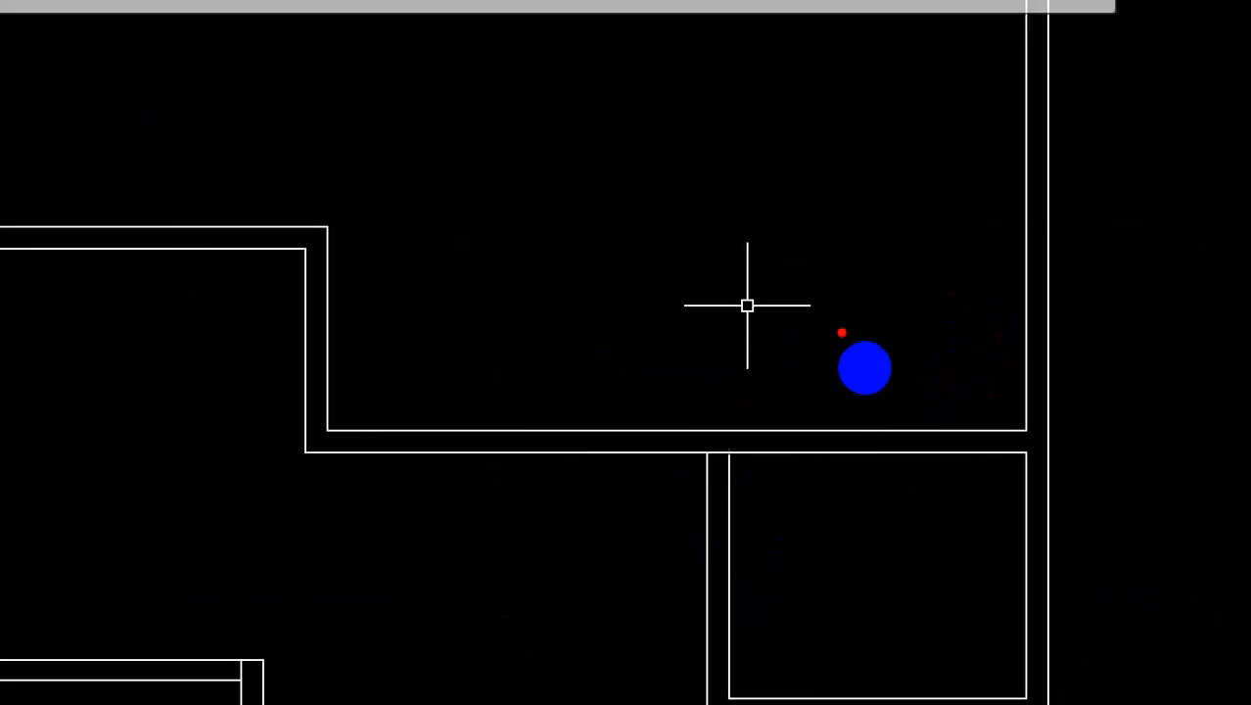
key("Escape")
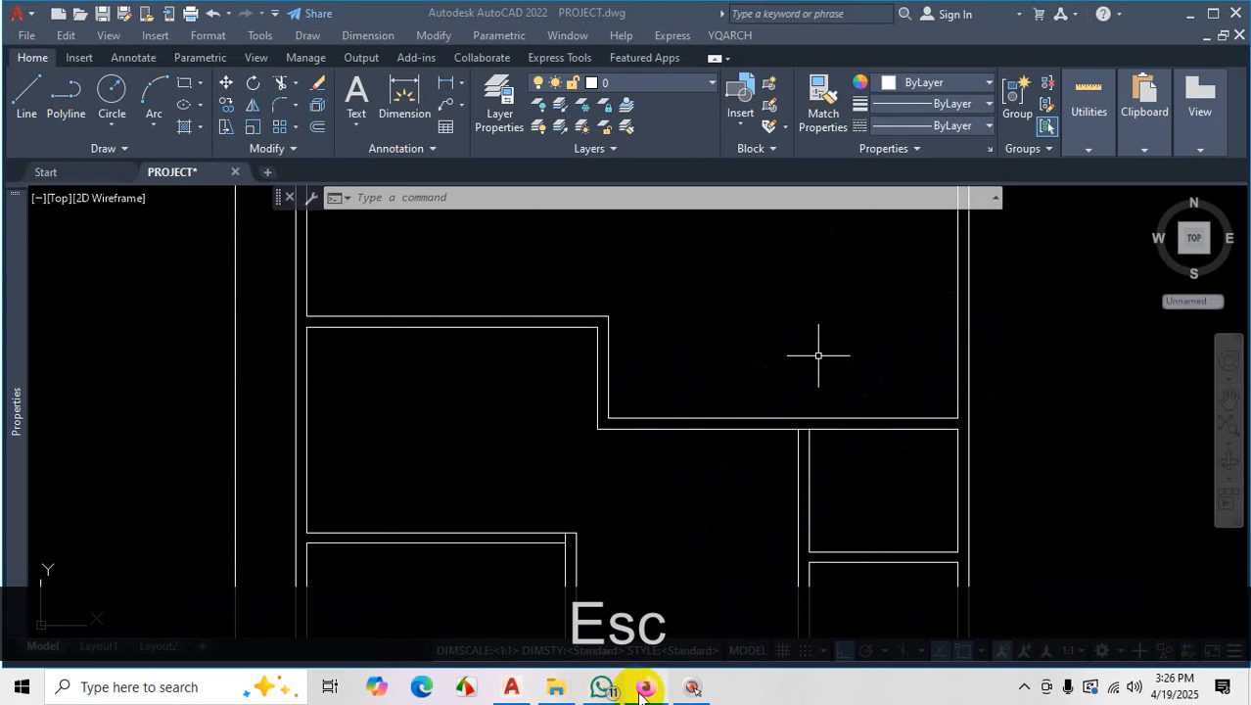
Switch to the reference PDF in Firefox and go back from the floor slab sheet to the ground floor plan
left_click(645, 686)
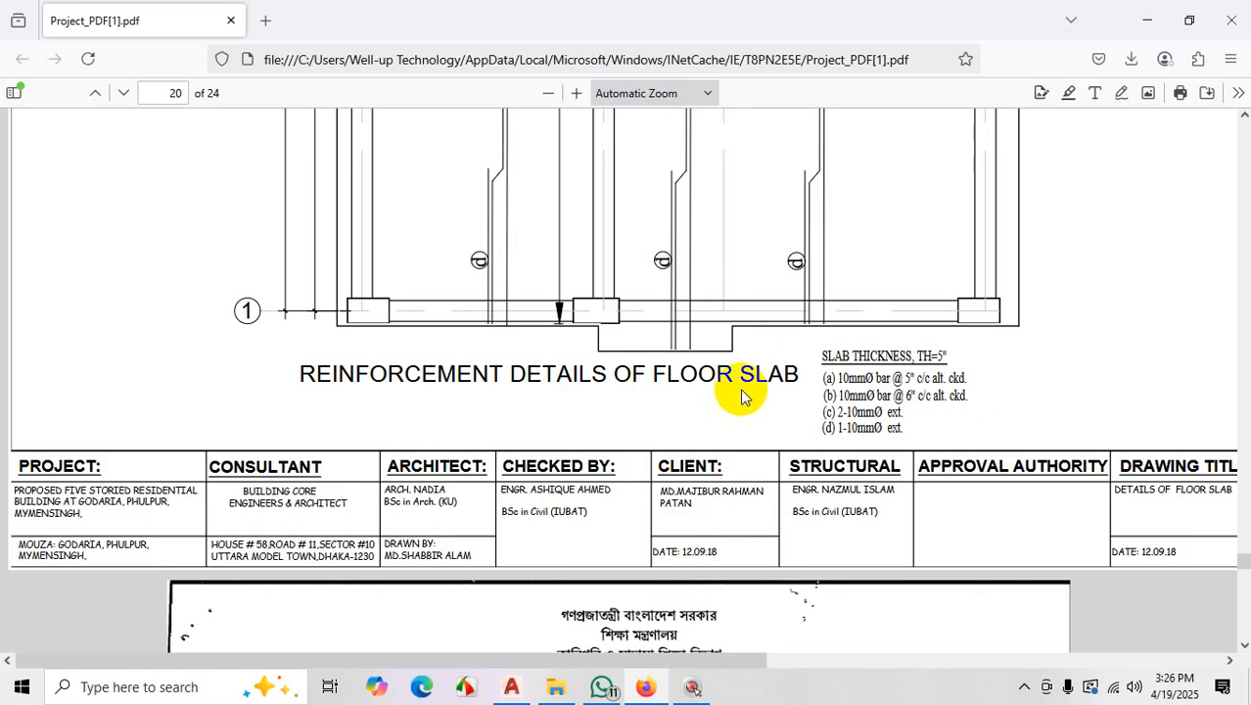
scroll(744, 421, "up", 5)
scroll(747, 441, "up", 15)
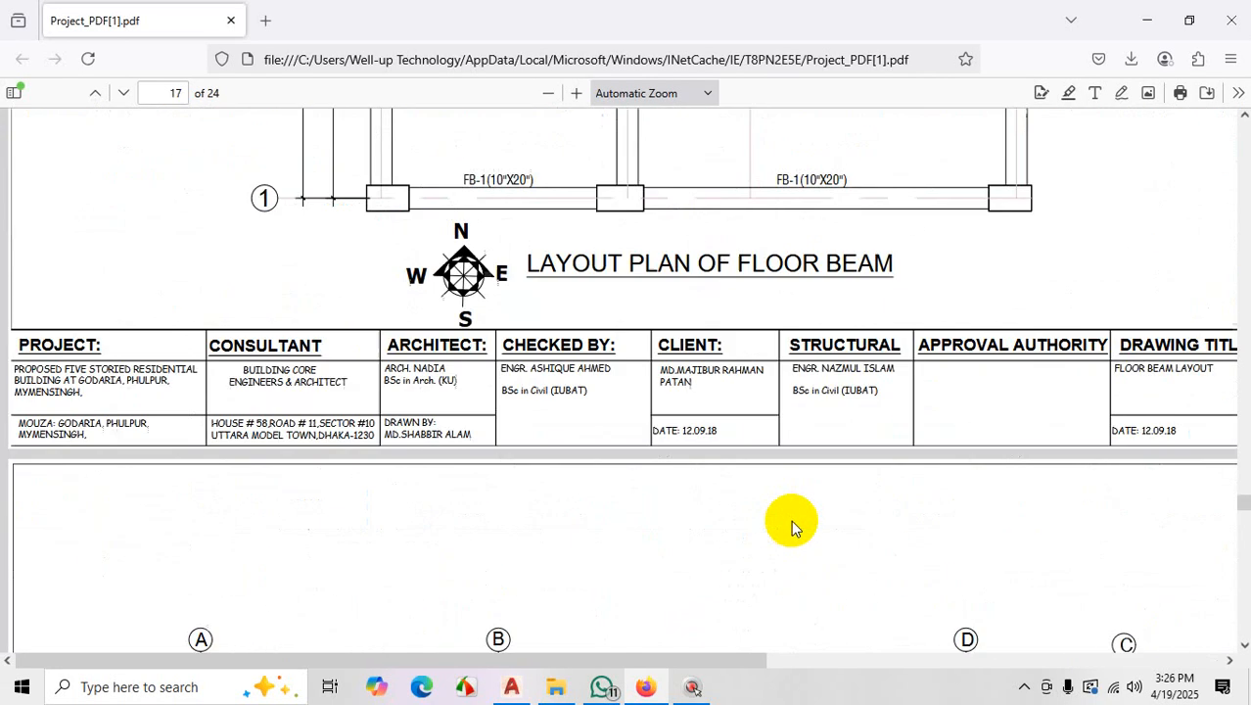
scroll(795, 534, "up", 15)
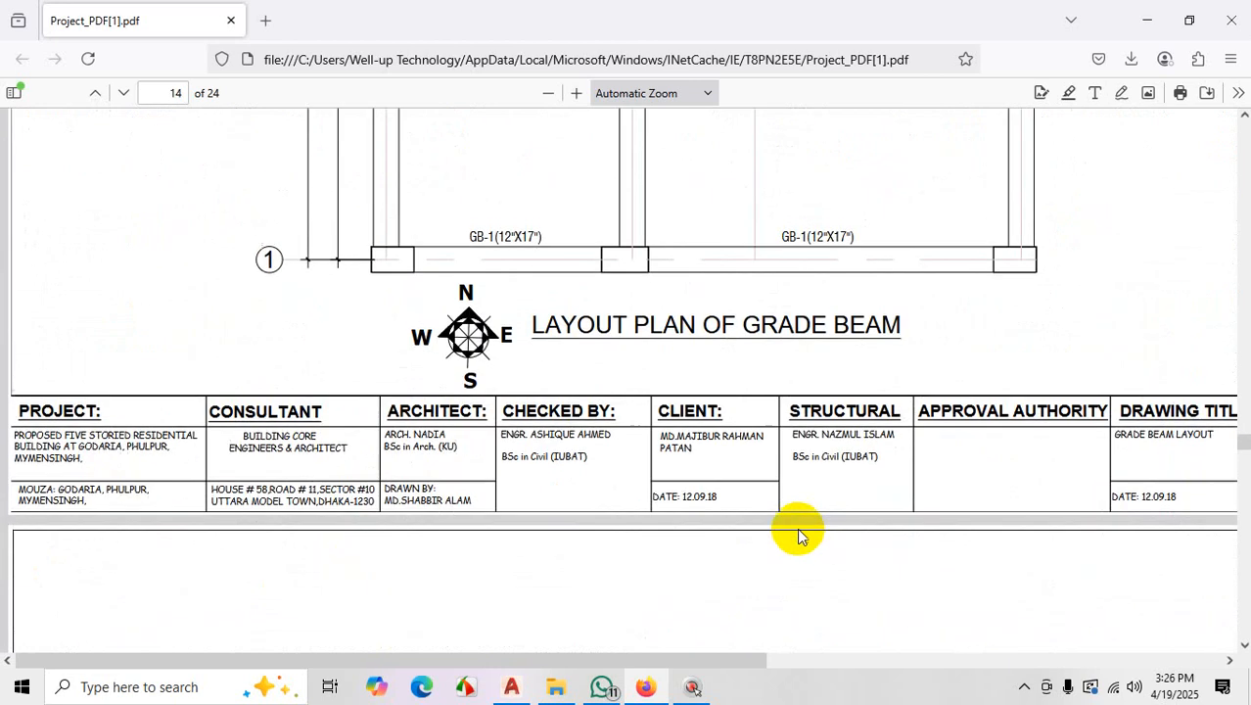
scroll(797, 541, "up", 15)
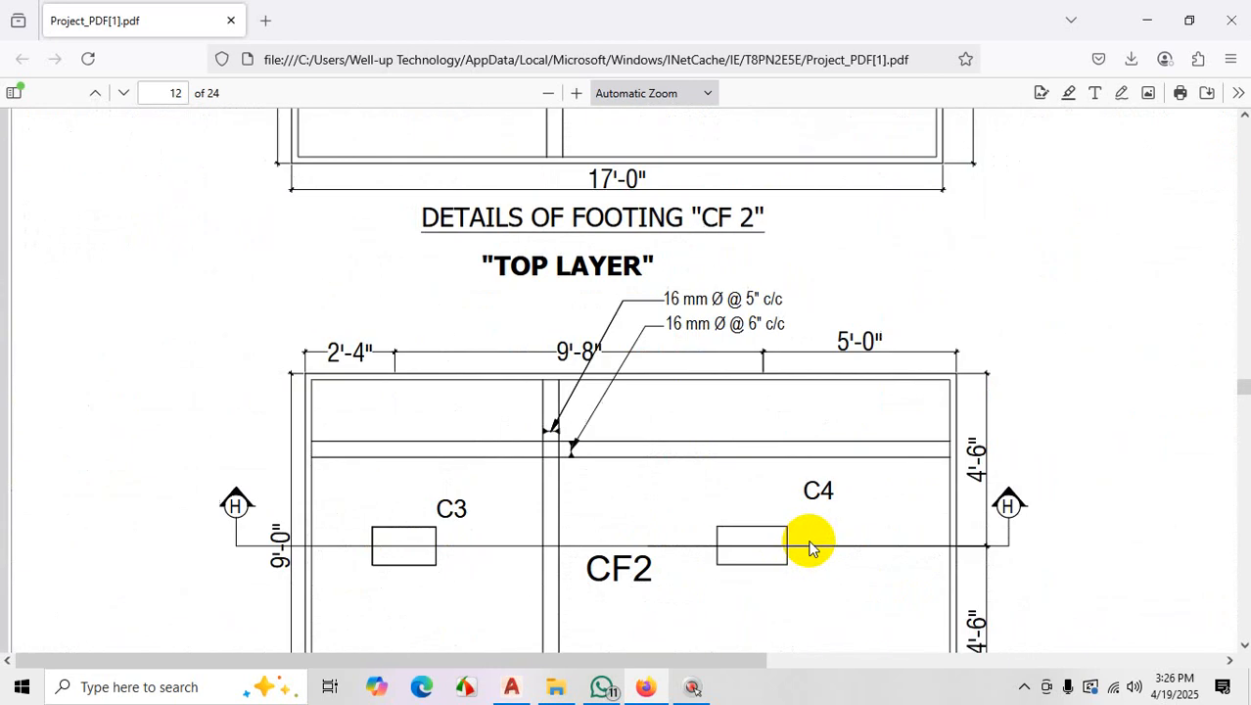
scroll(804, 543, "up", 15)
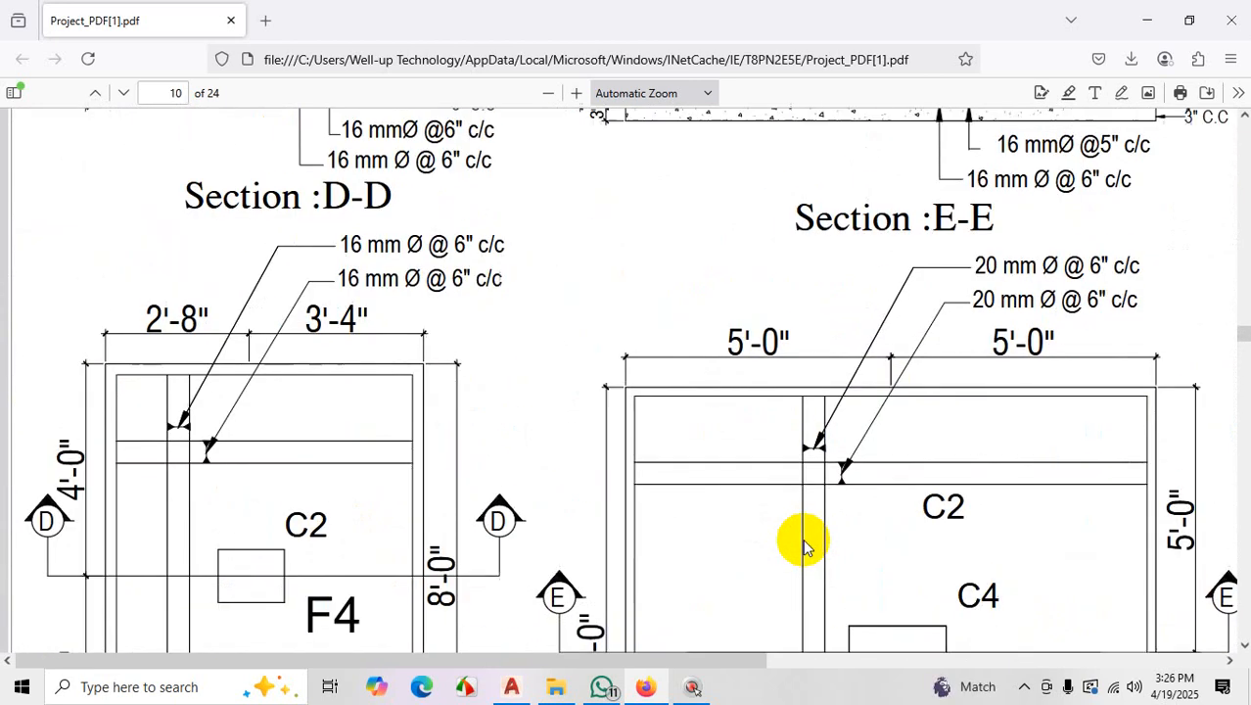
scroll(803, 544, "up", 15)
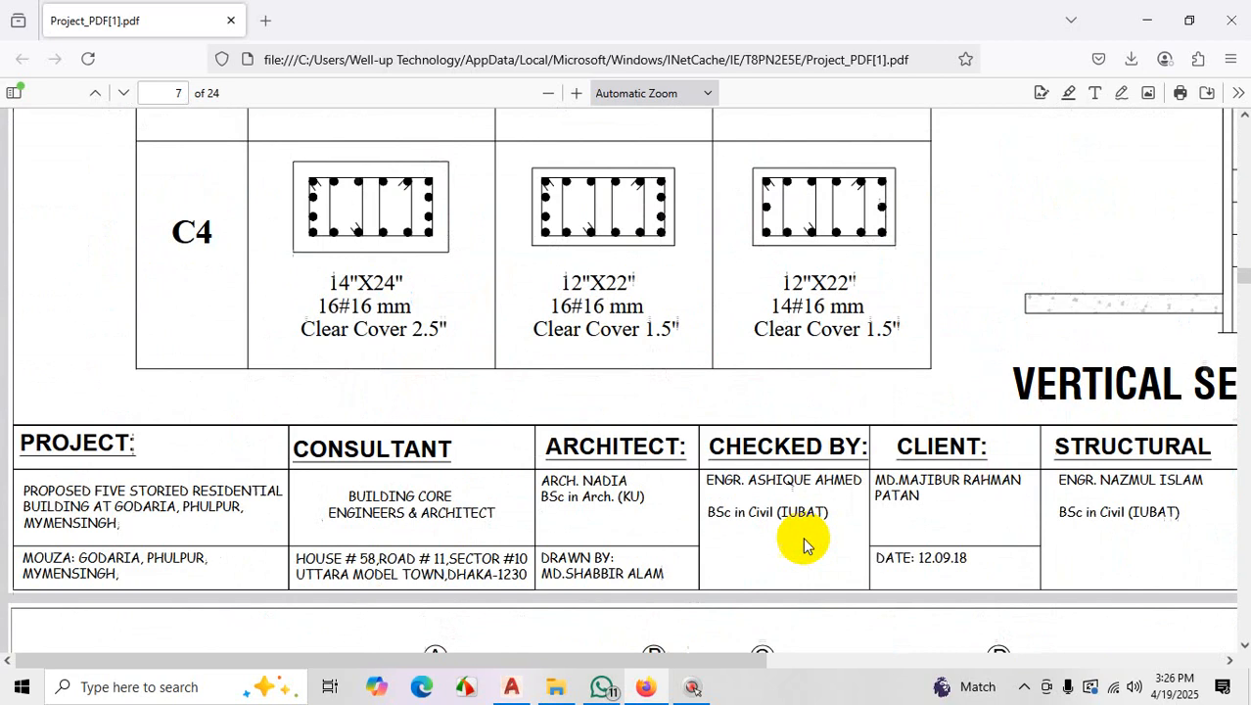
scroll(802, 536, "up", 15)
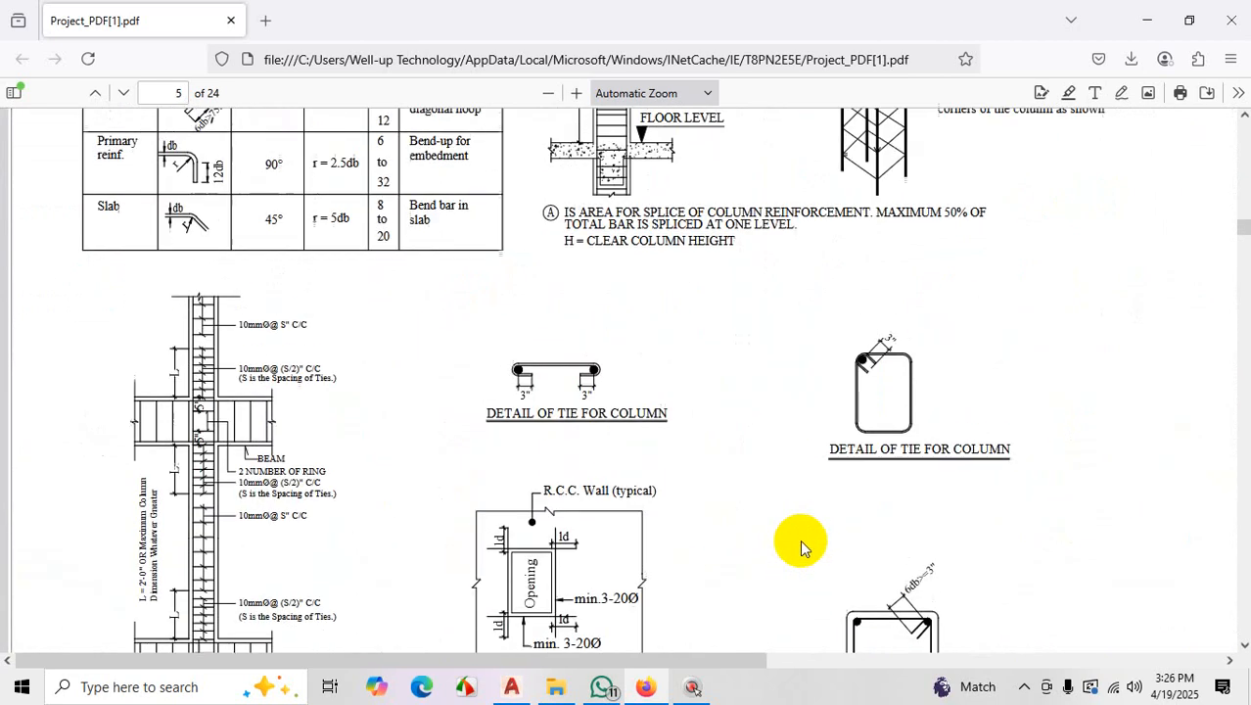
scroll(818, 537, "up", 15)
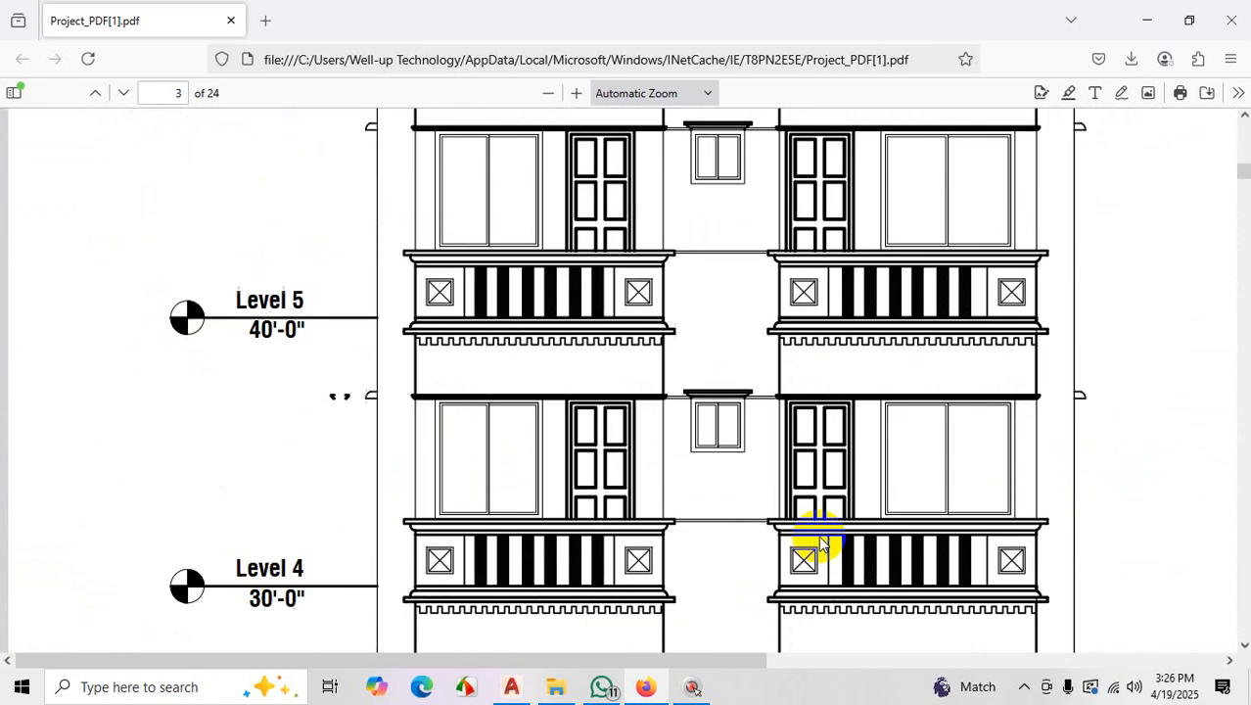
scroll(820, 538, "up", 10)
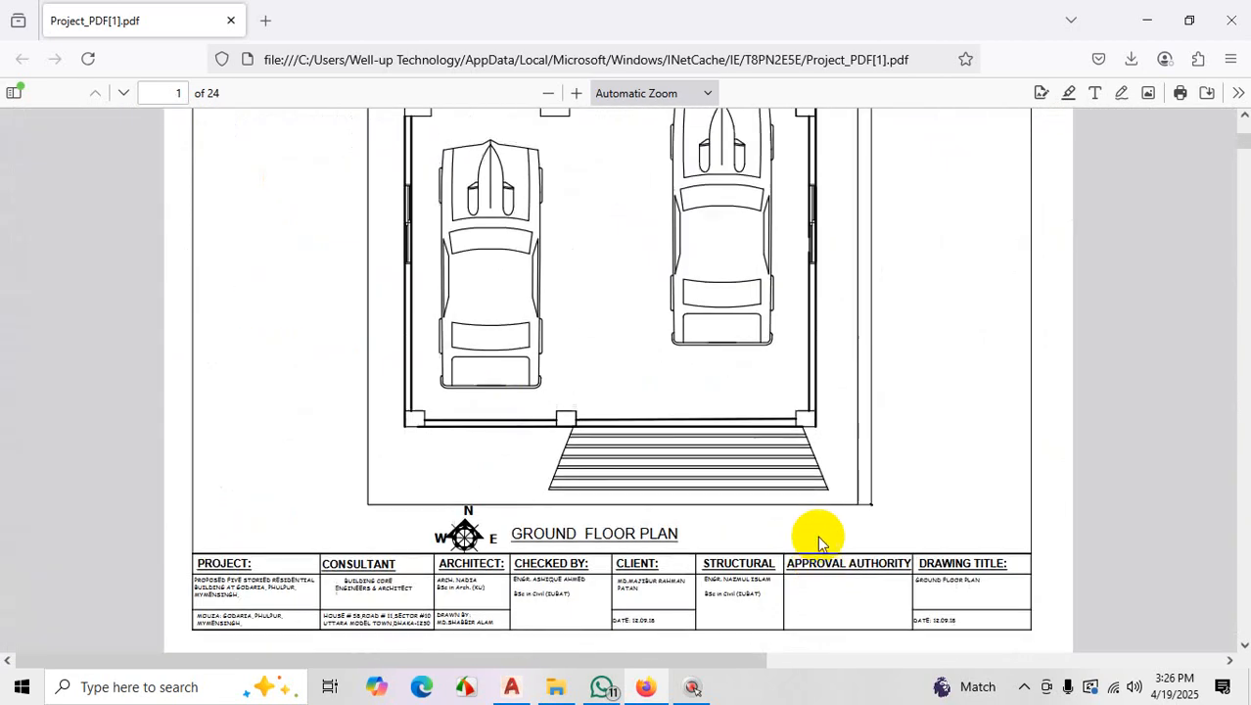
Zoom in on the stair in the reference PDF, mark the lower flight's treads and note the stair length as 13'6"
key("ctrl")
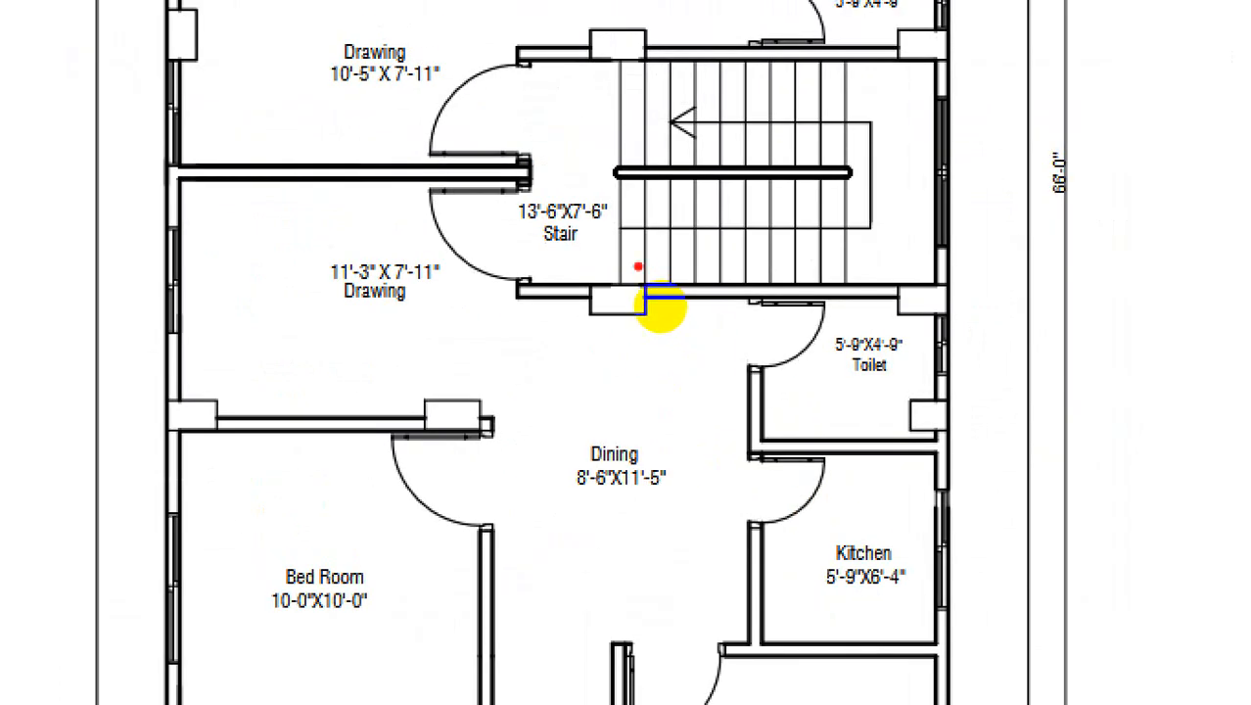
left_click_drag(647, 294, 710, 311)
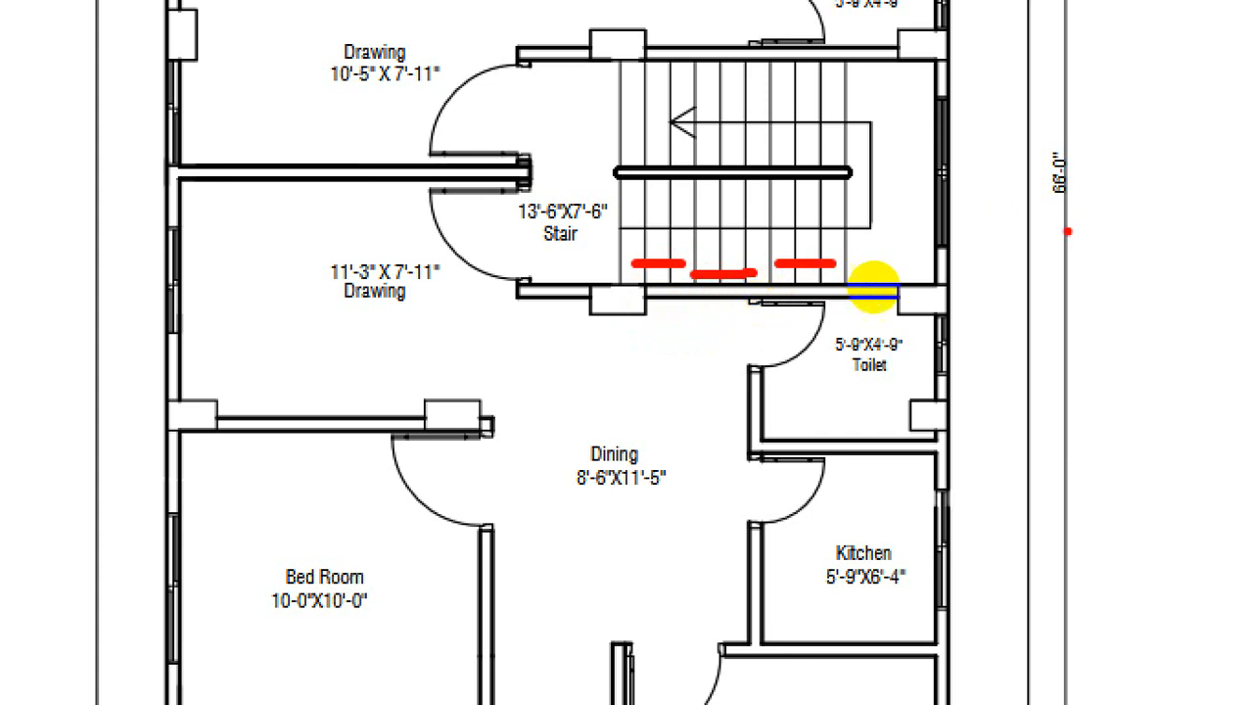
left_click_drag(1028, 260, 1030, 313)
left_click_drag(1067, 263, 1075, 357)
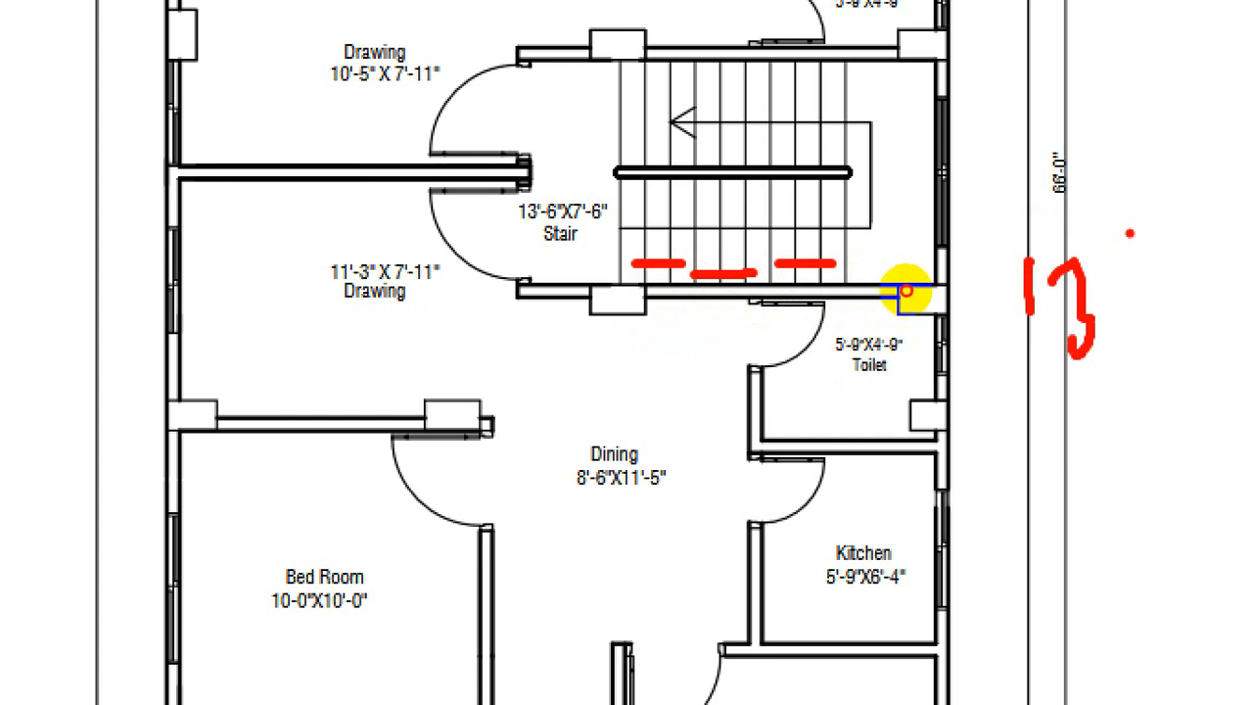
left_click_drag(1157, 276, 1175, 305)
left_click_drag(1181, 233, 1176, 265)
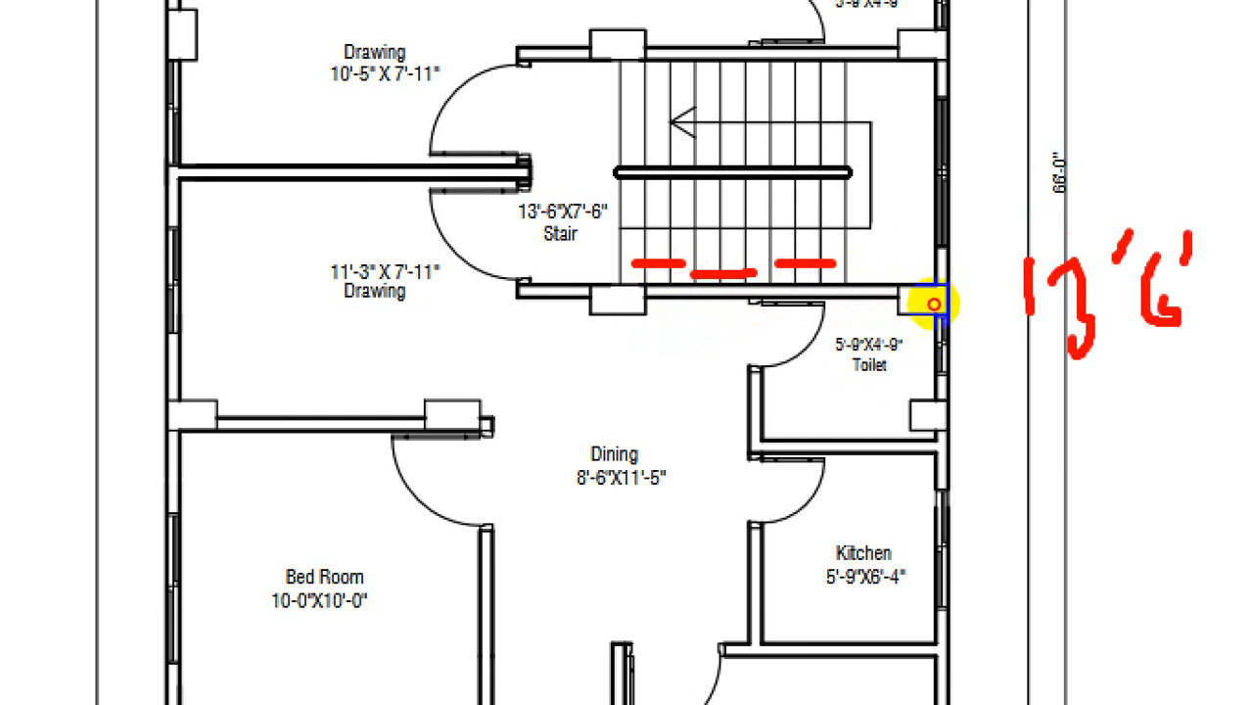
left_click_drag(1212, 220, 1204, 257)
Work out the stair landing space as 162 - 90 = 72, halved, mark the landing width, clear the notes and switch to AutoCAD
left_click_drag(1022, 462, 1059, 449)
left_click_drag(1048, 522, 1061, 510)
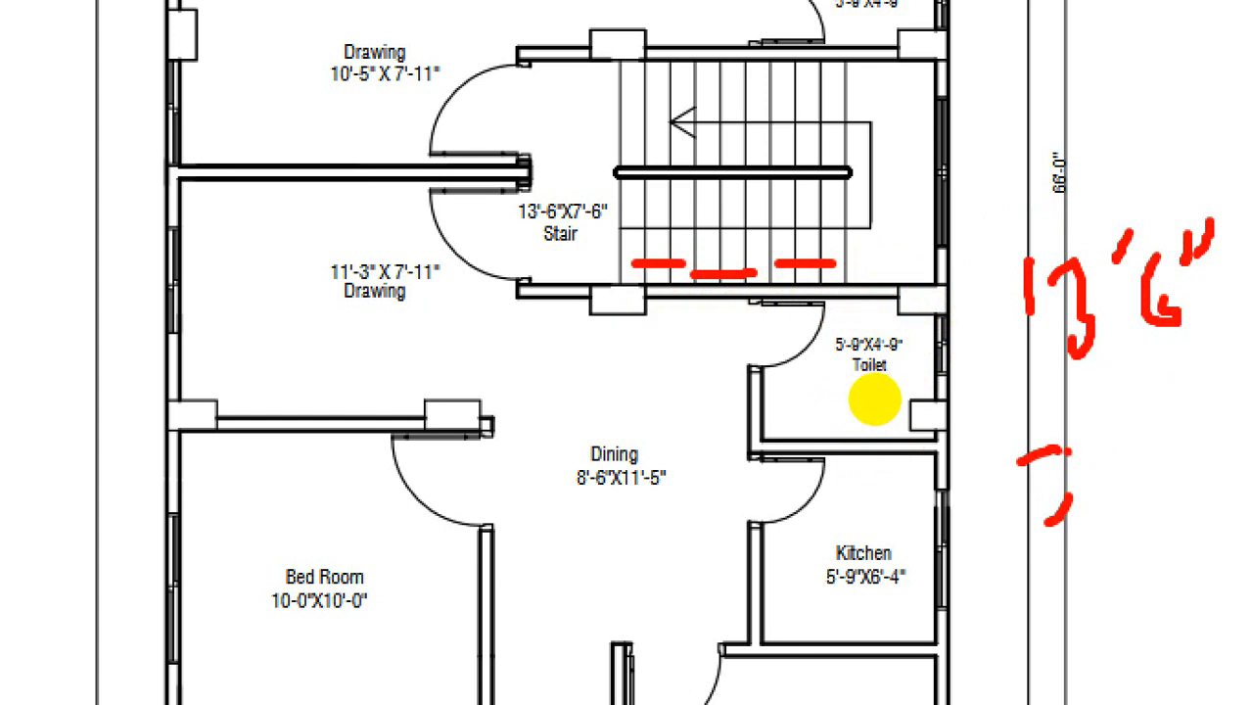
left_click_drag(1089, 431, 1083, 495)
left_click_drag(1134, 399, 1141, 449)
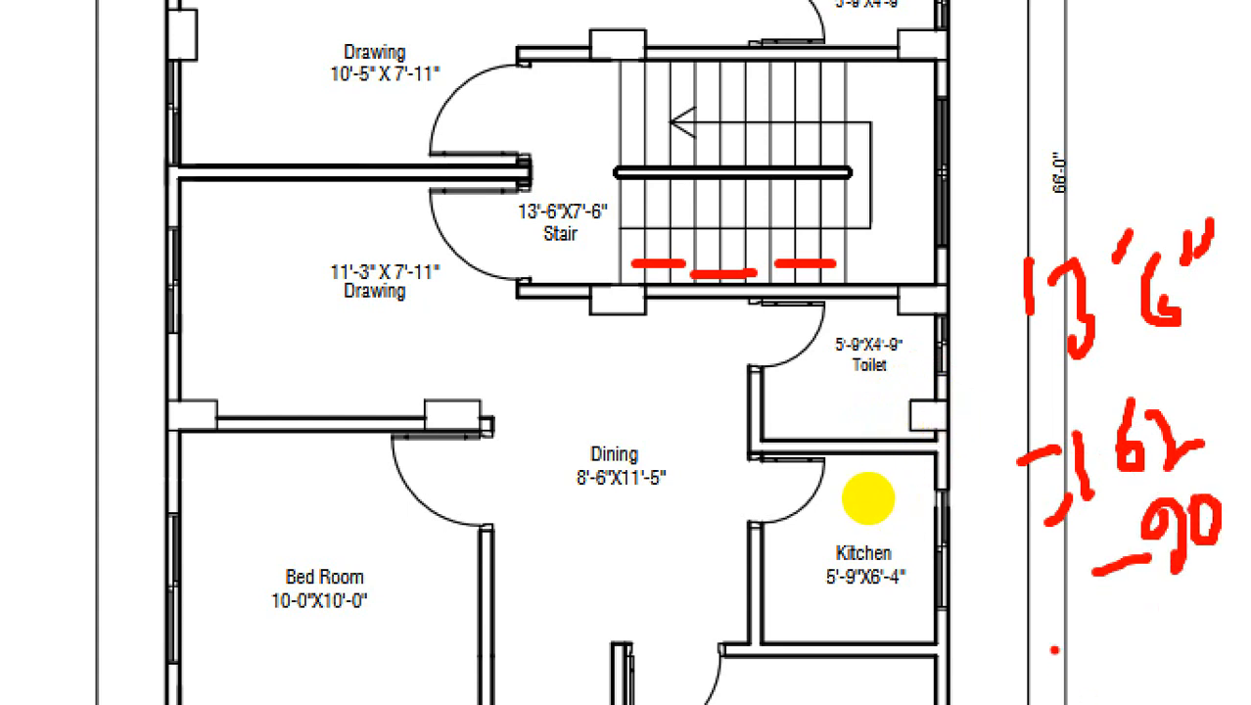
left_click(874, 508)
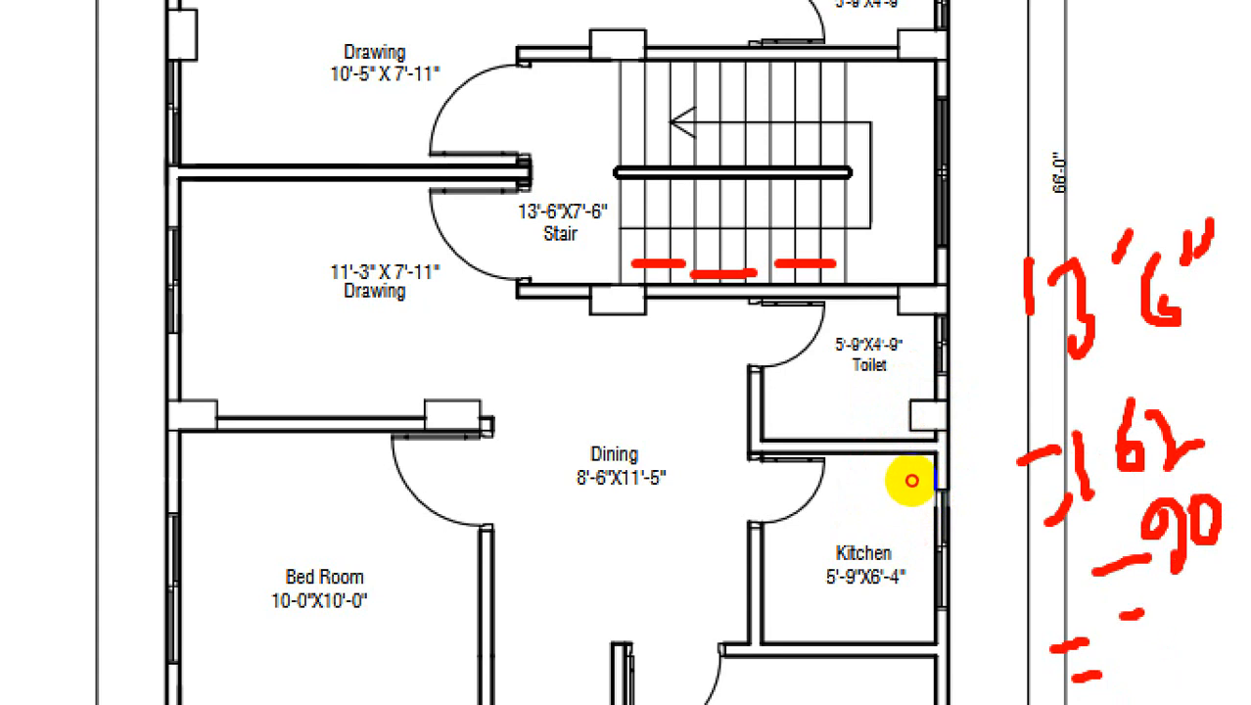
left_click(911, 484)
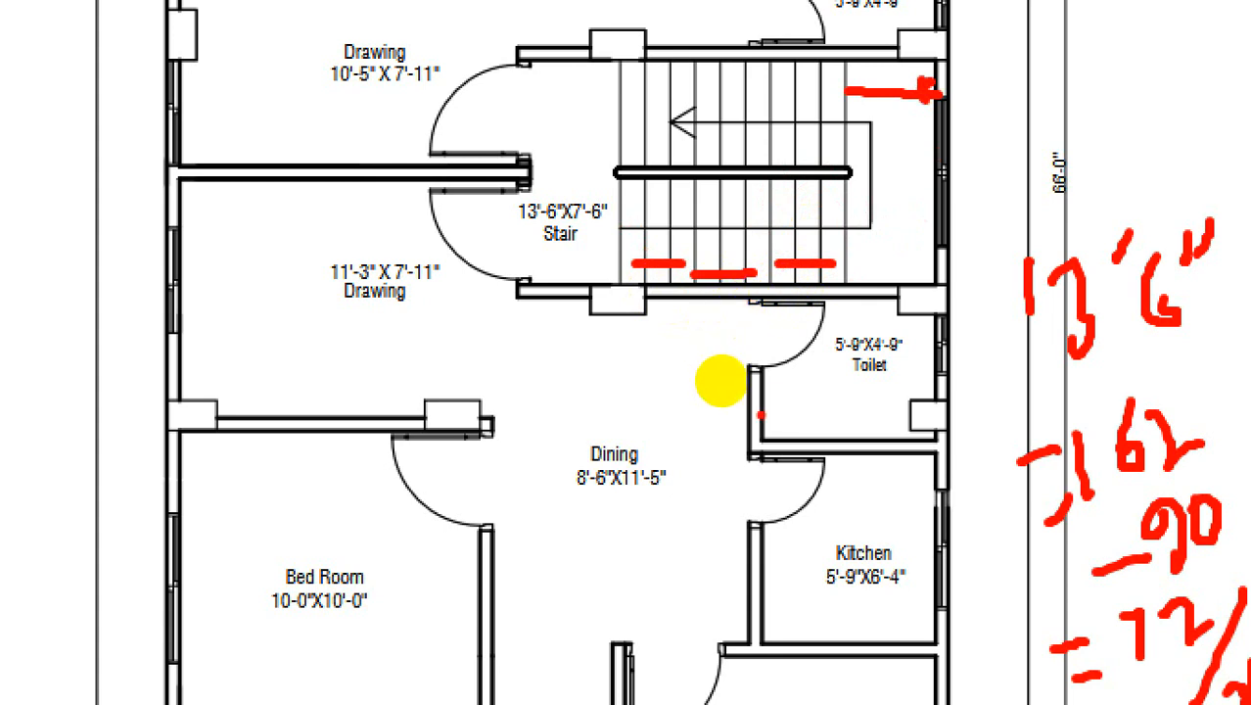
key("Escape")
left_click(510, 688)
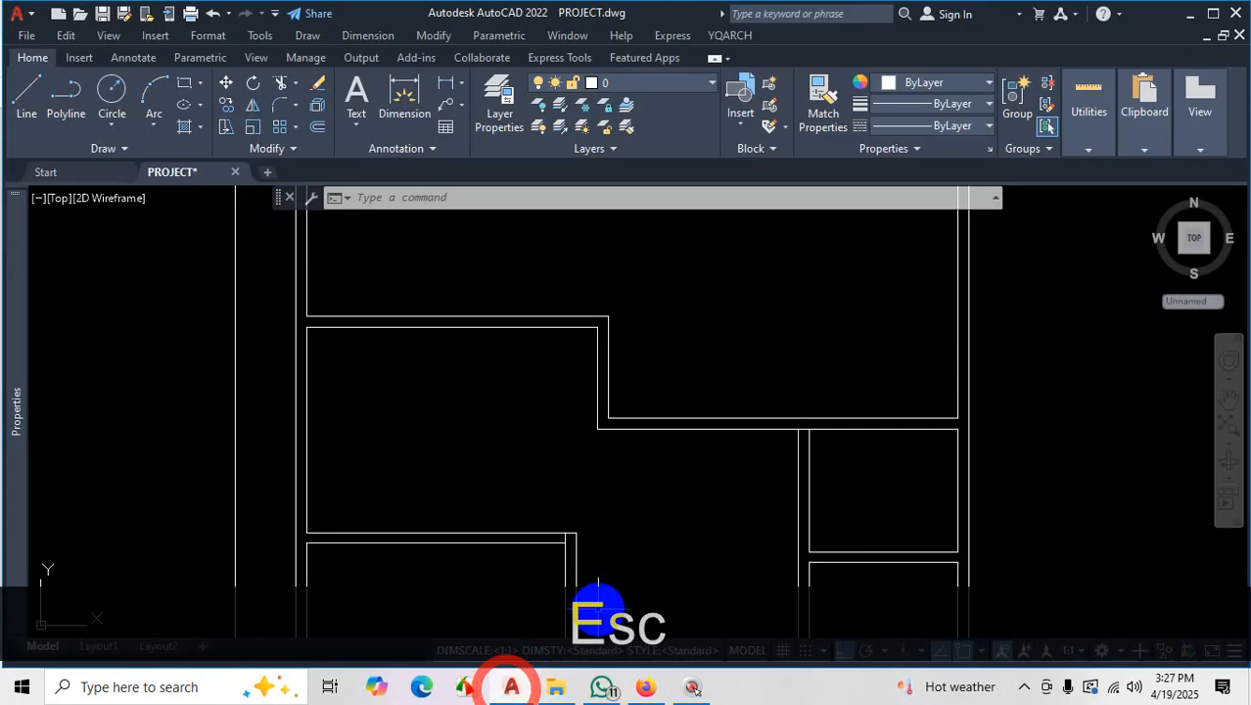
Extend the upper line of the wall between the drawing rooms across the stair area to the exterior wall
scroll(609, 310, "up", 2)
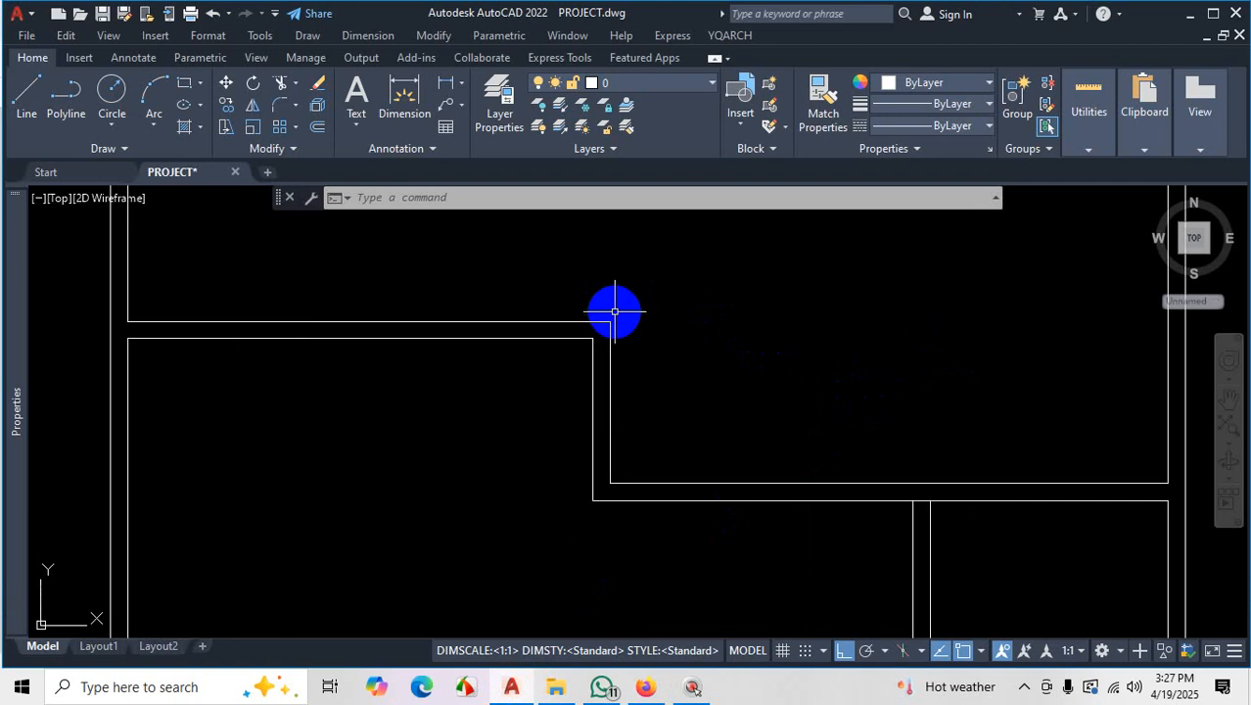
scroll(673, 367, "down", 2)
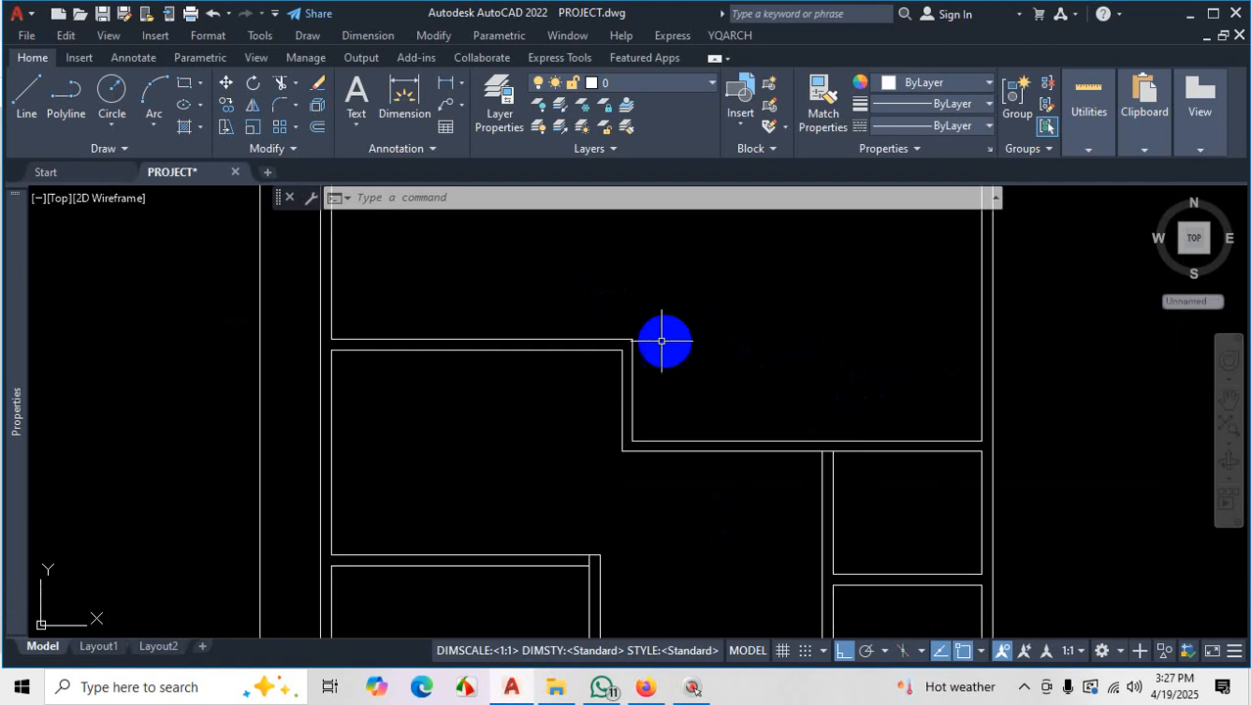
type("ex")
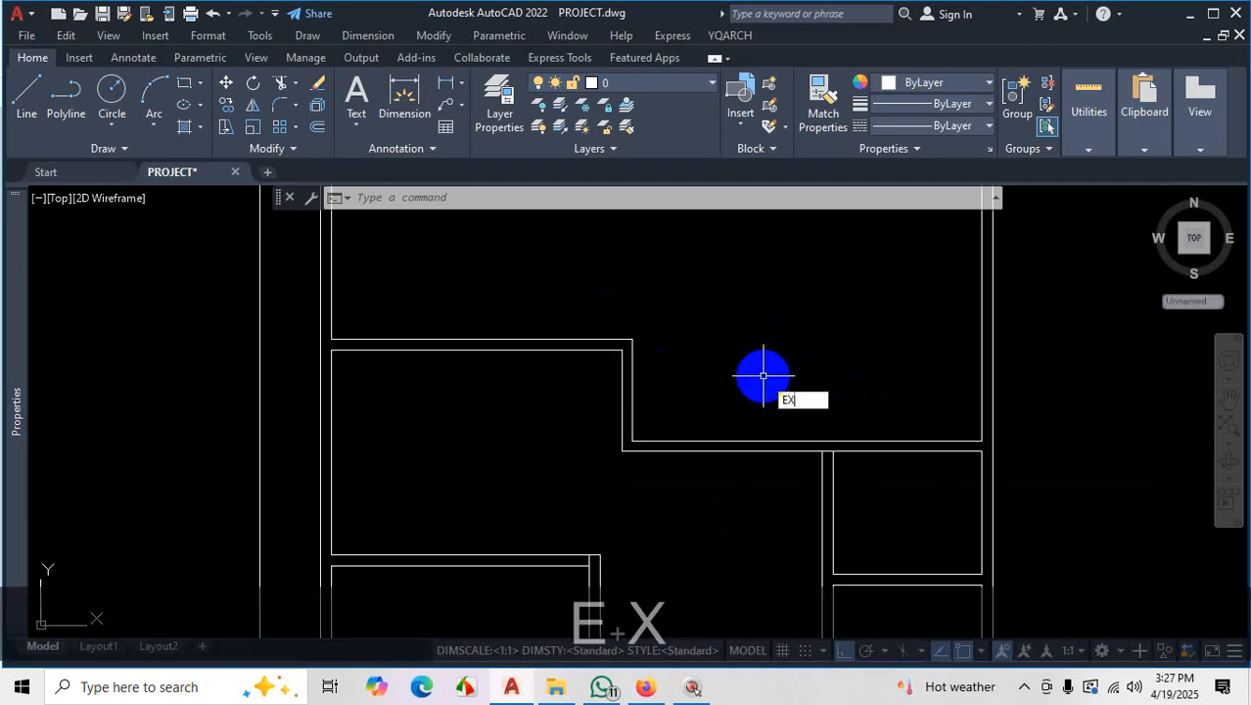
key("space")
left_click(609, 340)
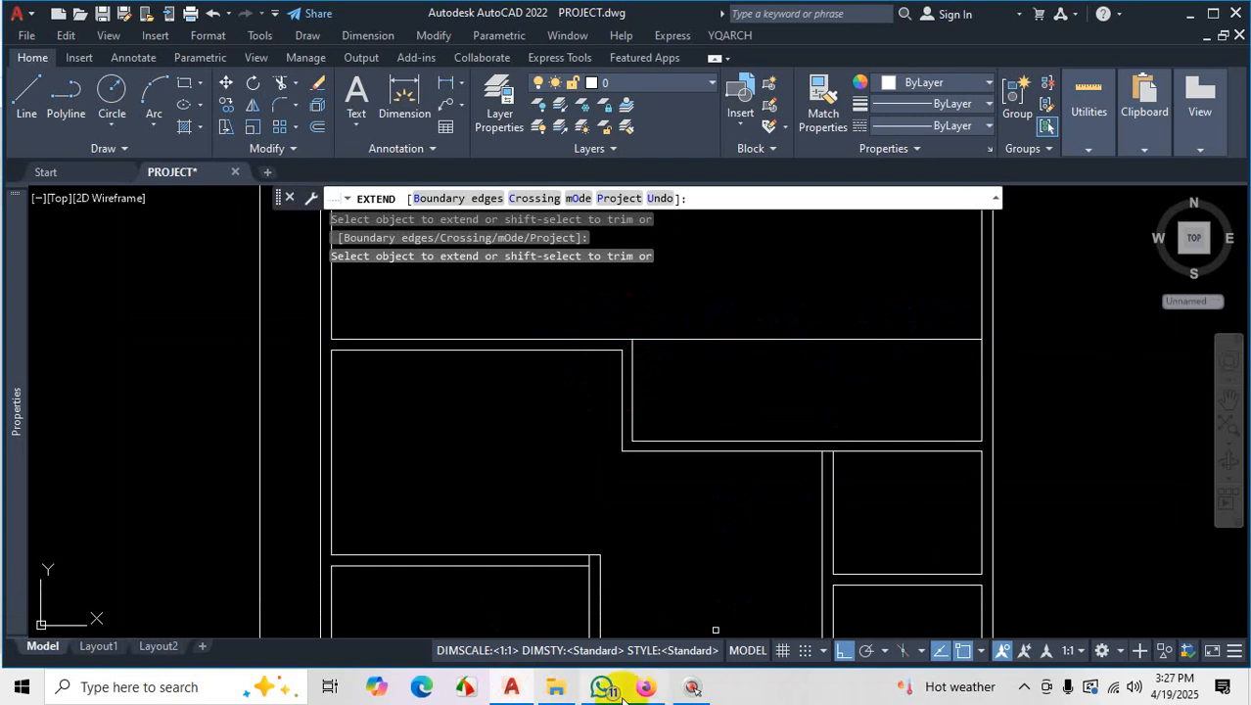
Switch to the reference PDF in Firefox, mark the stair's centre line and 7'-6" width, and examine the upper flight's width
left_click(511, 686)
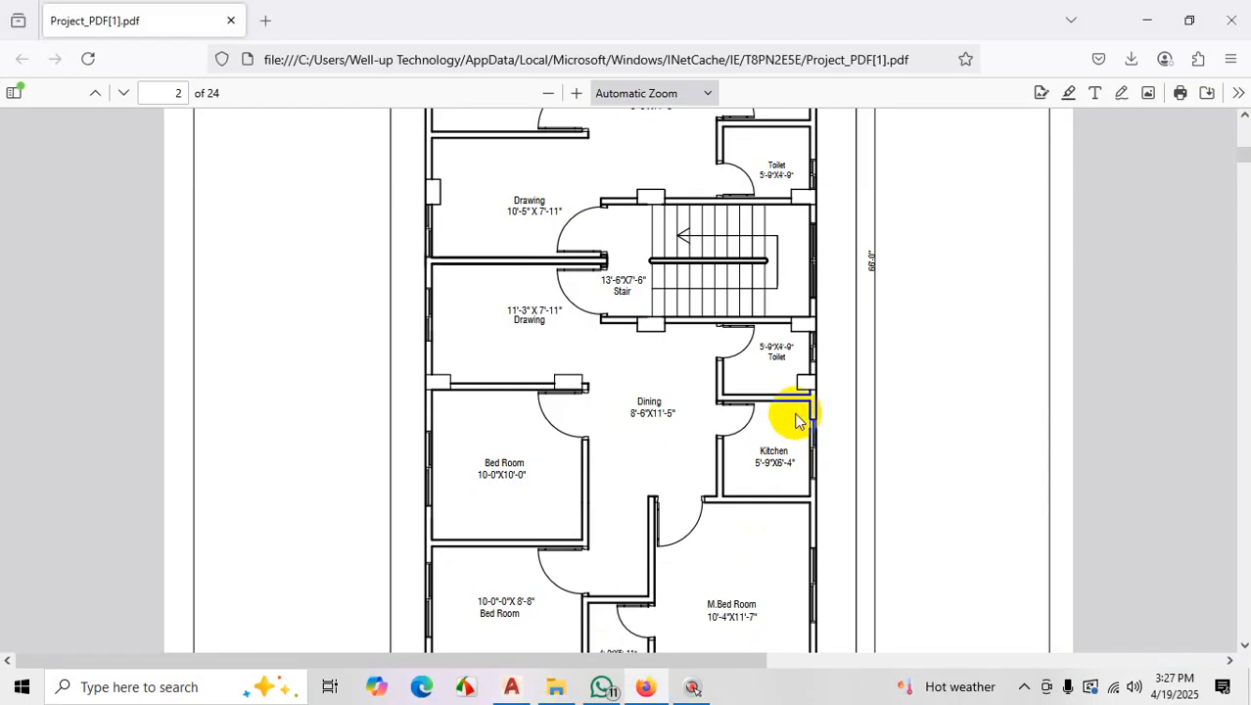
key("ctrl")
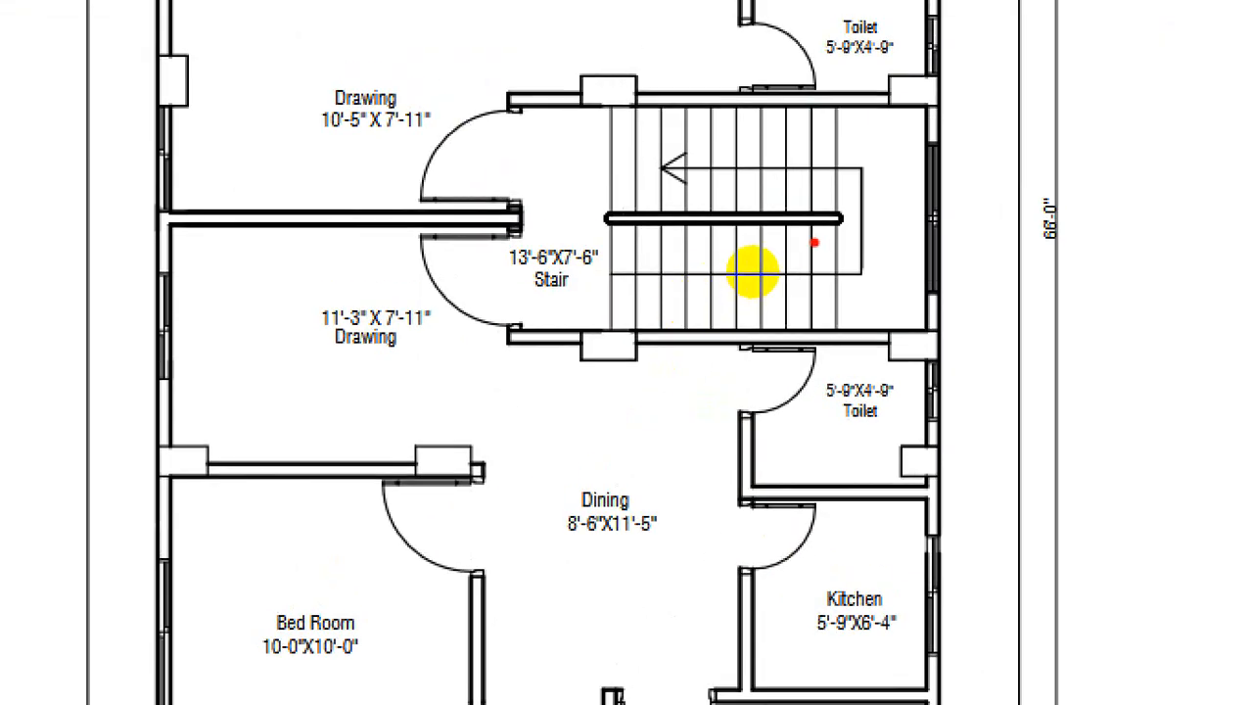
left_click_drag(613, 261, 769, 261)
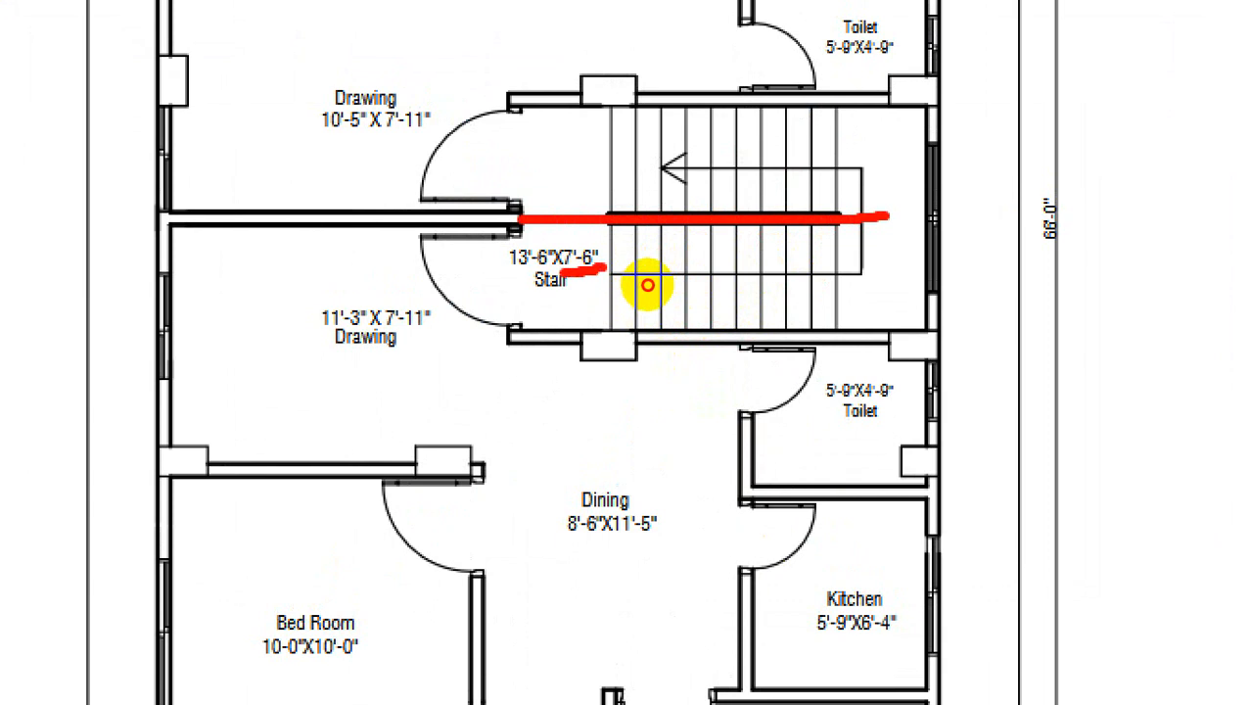
left_click(943, 178)
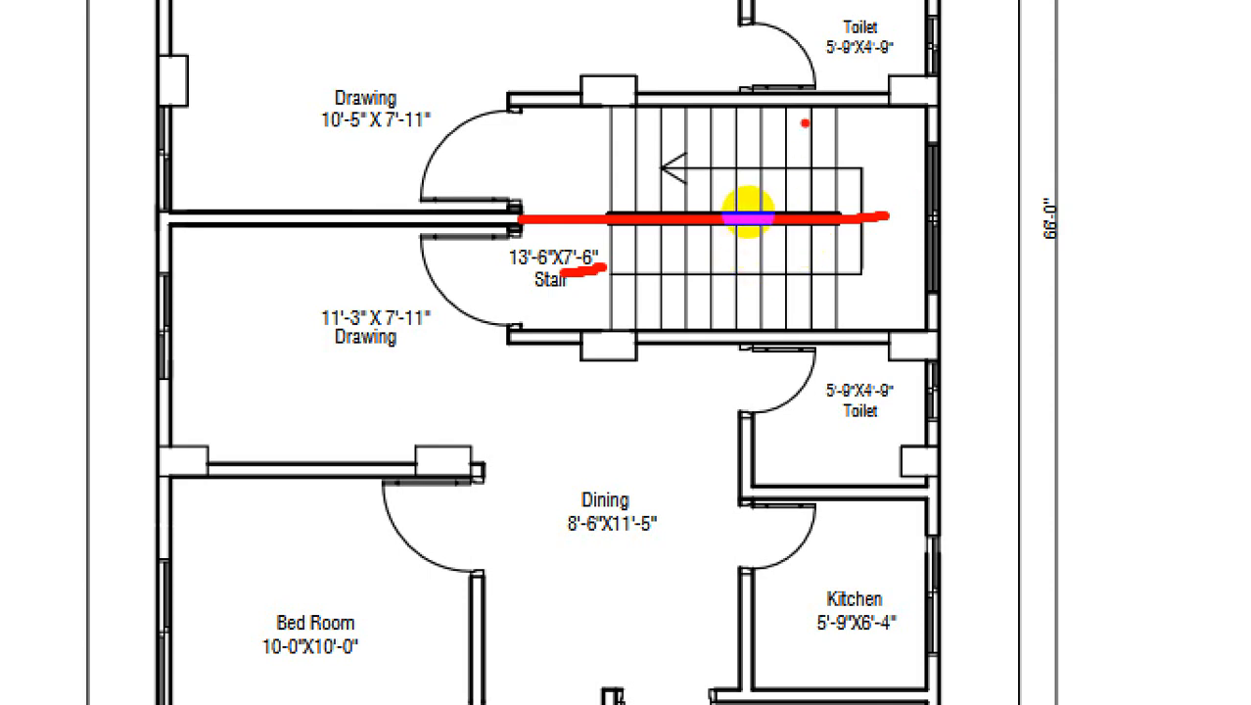
left_click_drag(805, 116, 808, 162)
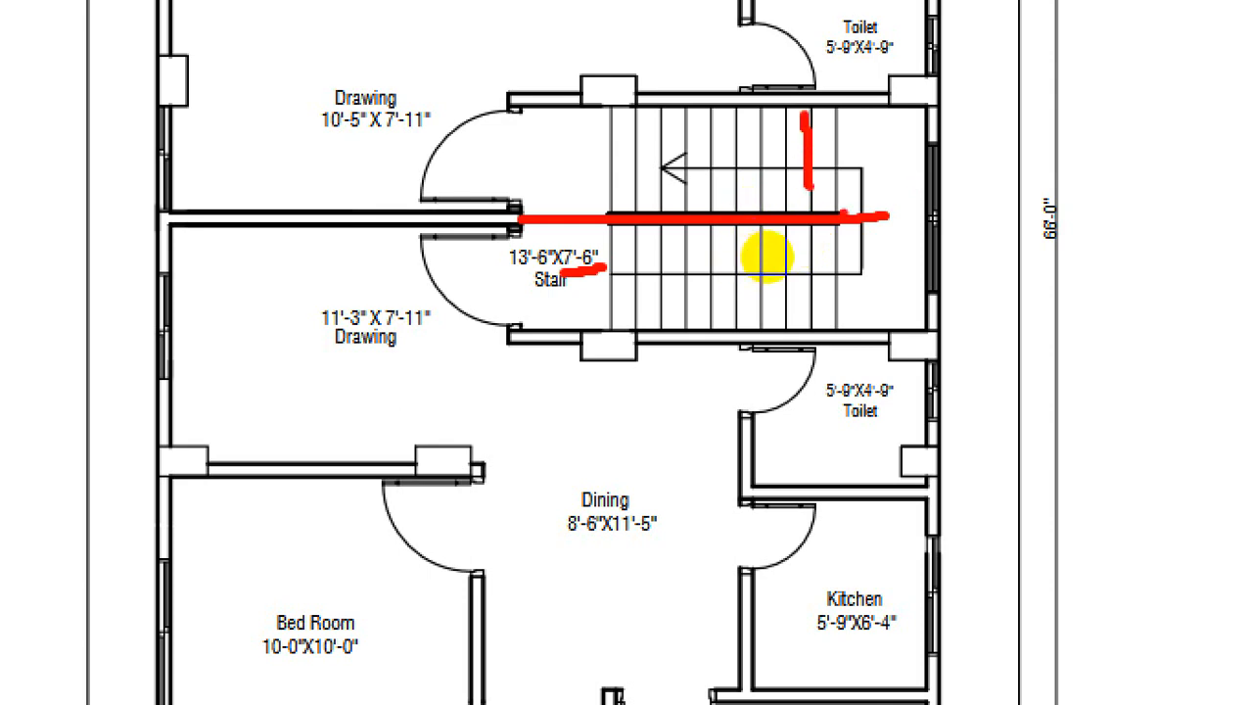
mouse_move(769, 257)
left_mouse_down()
mouse_move(673, 257)
mouse_move(769, 255)
left_mouse_up()
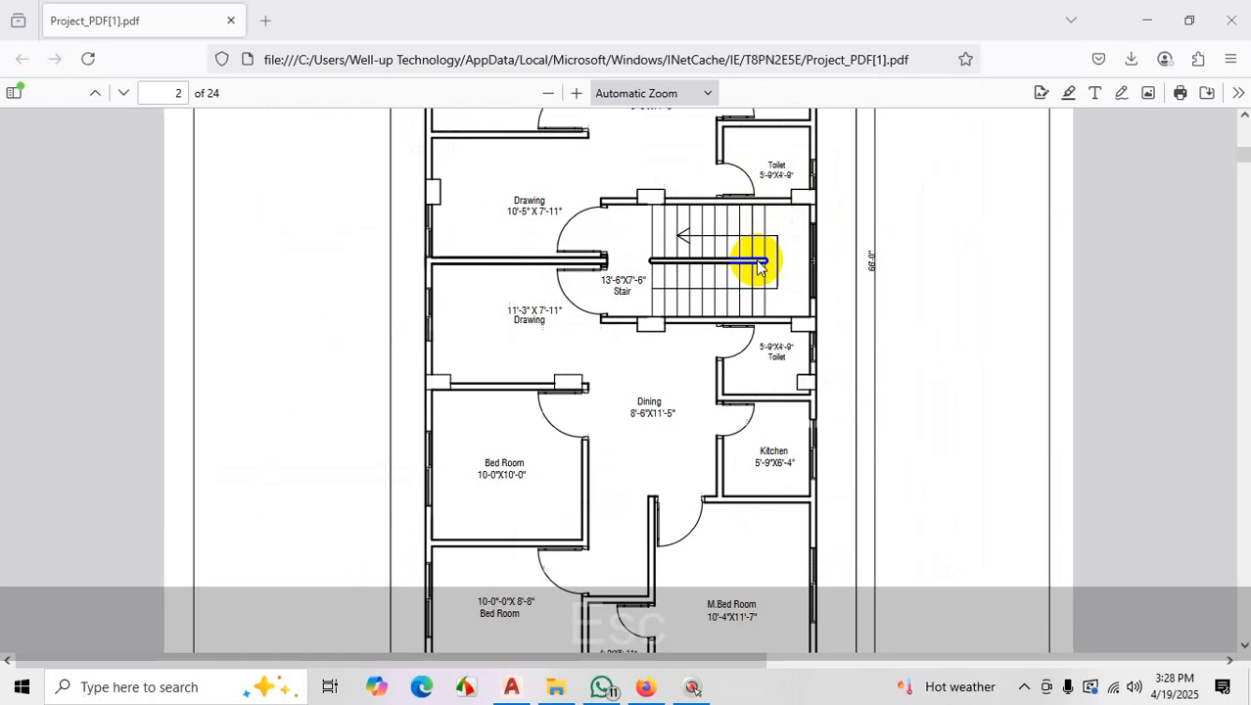
key("Escape")
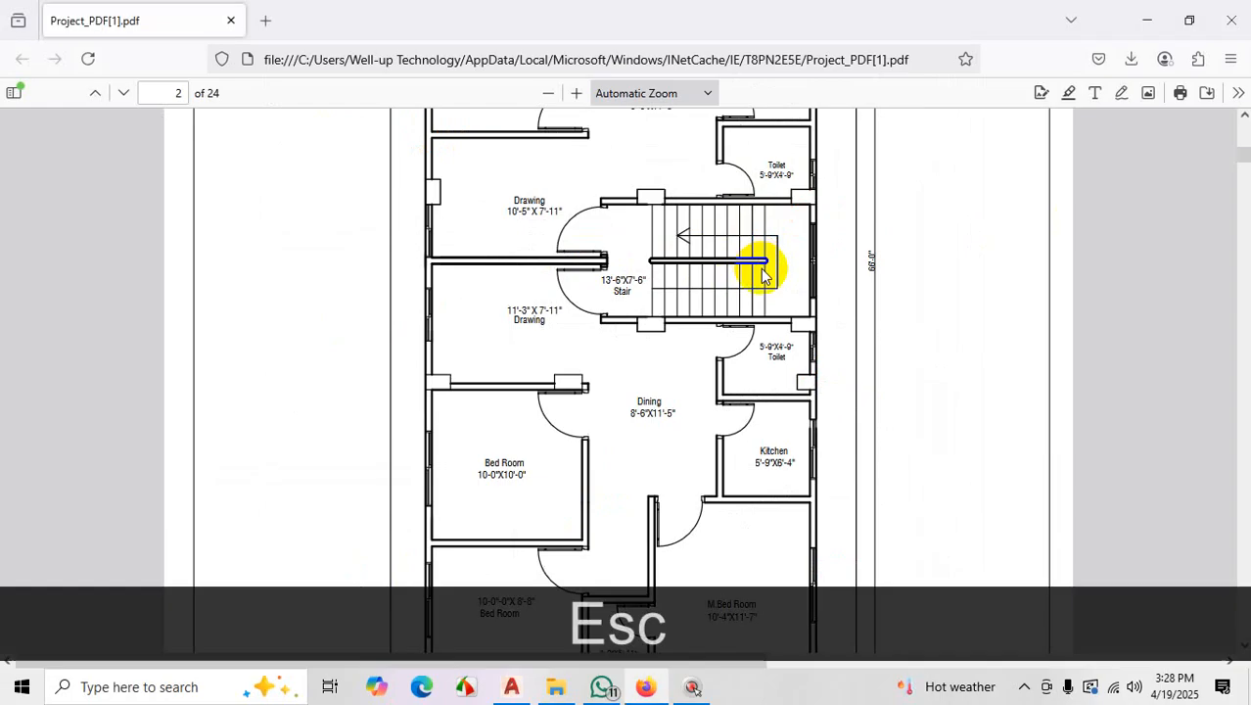
Examine the central divider between the two stair flights in the reference PDF and return to AutoCAD
key("ctrl")
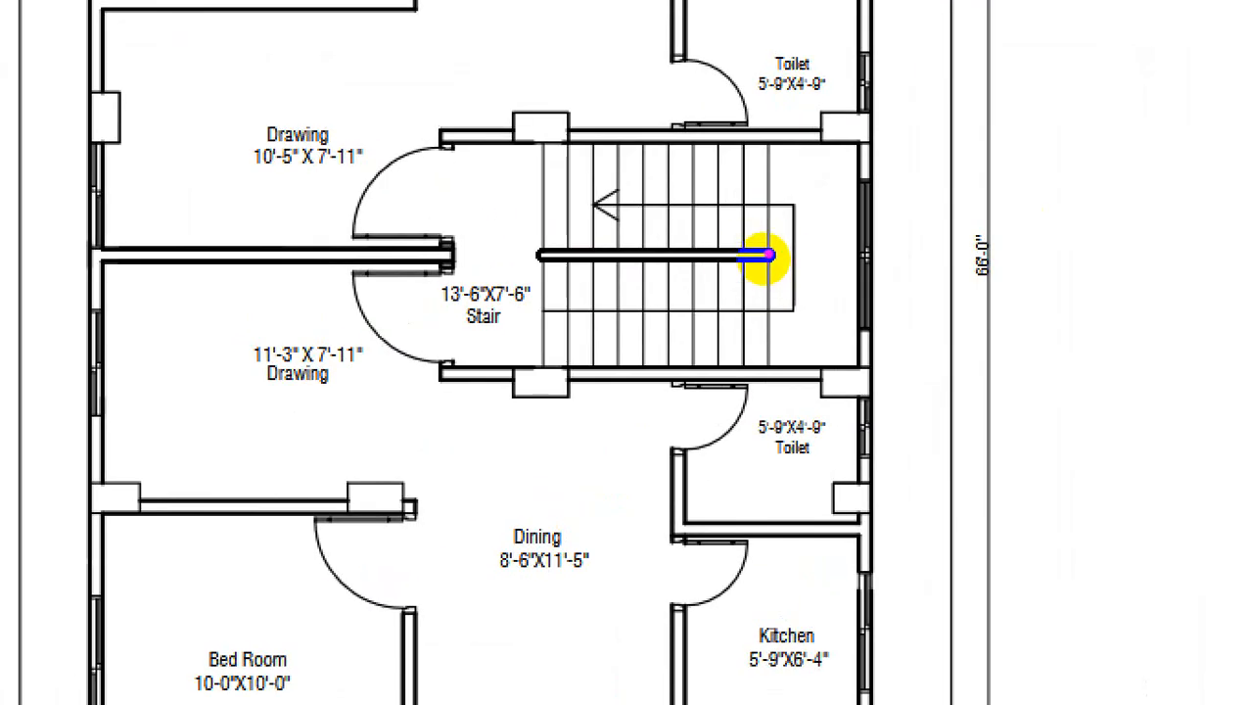
left_click(766, 256)
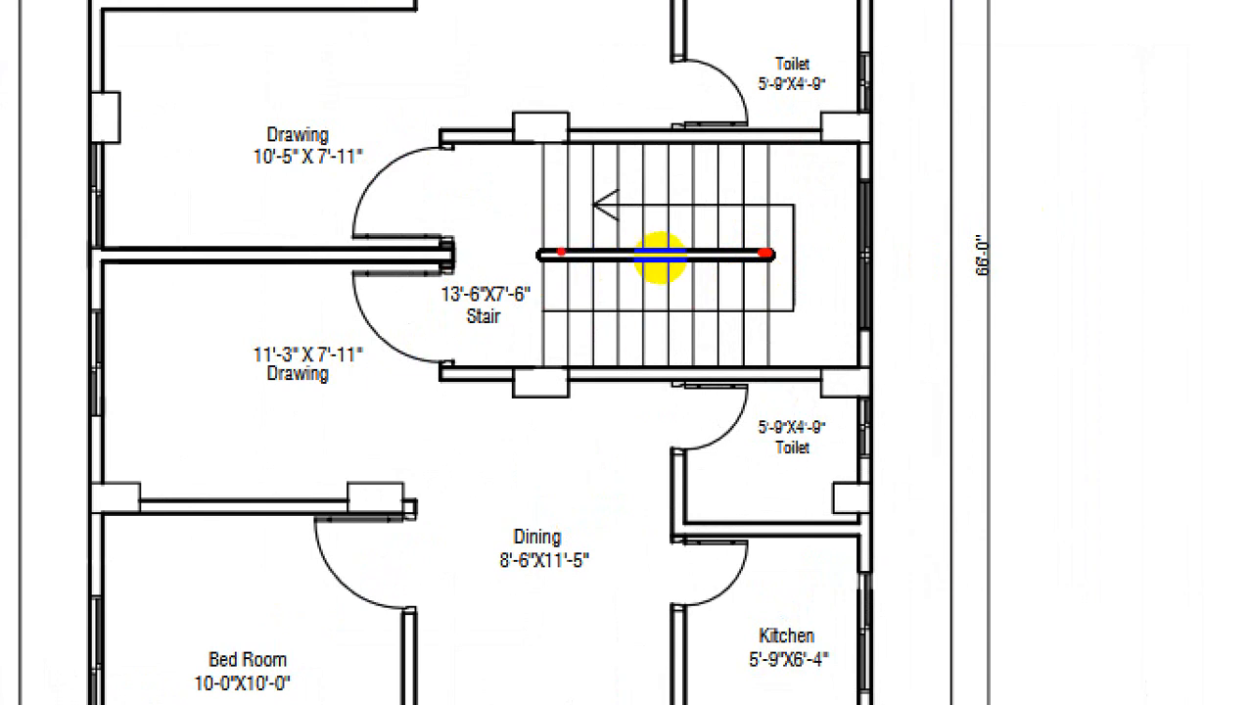
left_click_drag(628, 160, 641, 371)
key("Escape")
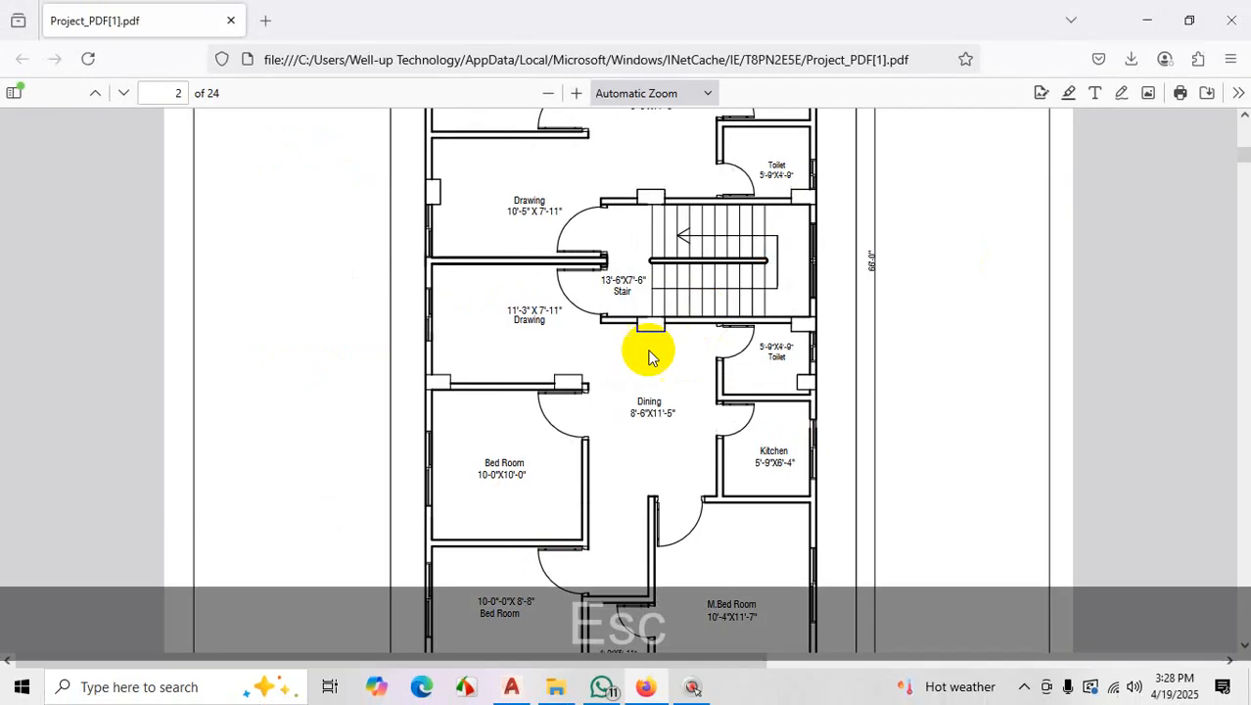
left_click(512, 688)
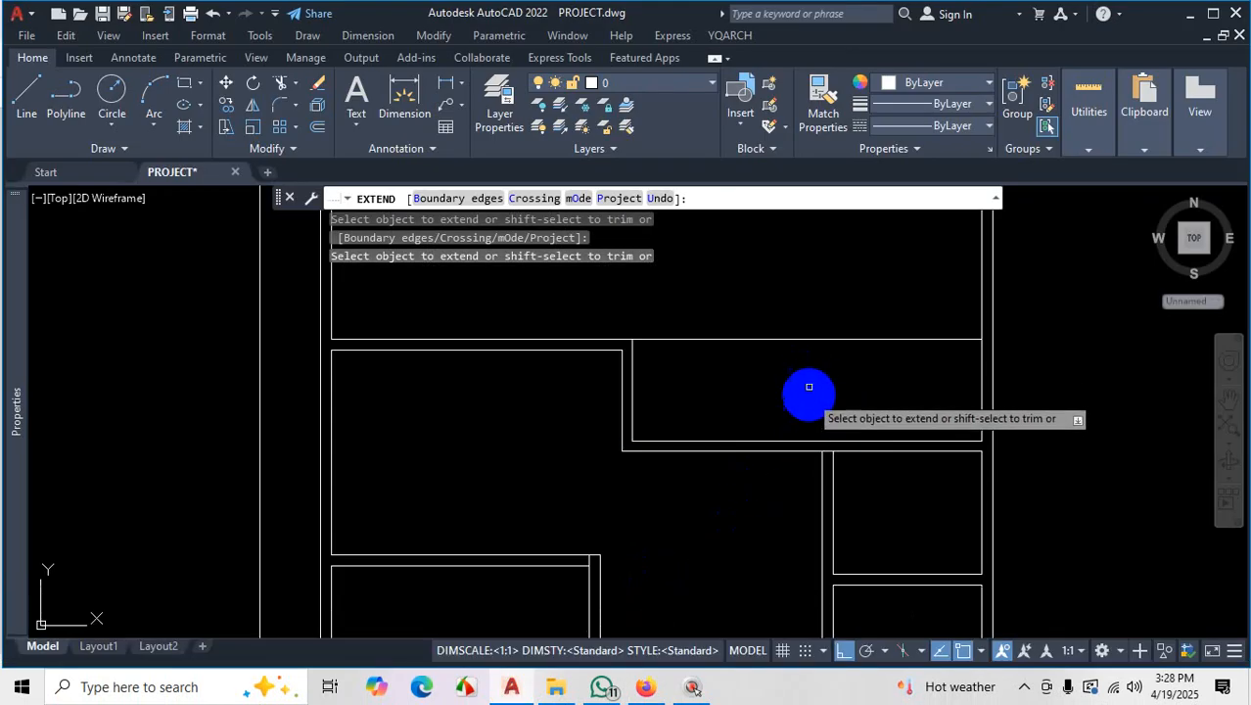
Trim the extended wall line across the stair area back to the corner of the stair wall
key("Escape")
type("tr")
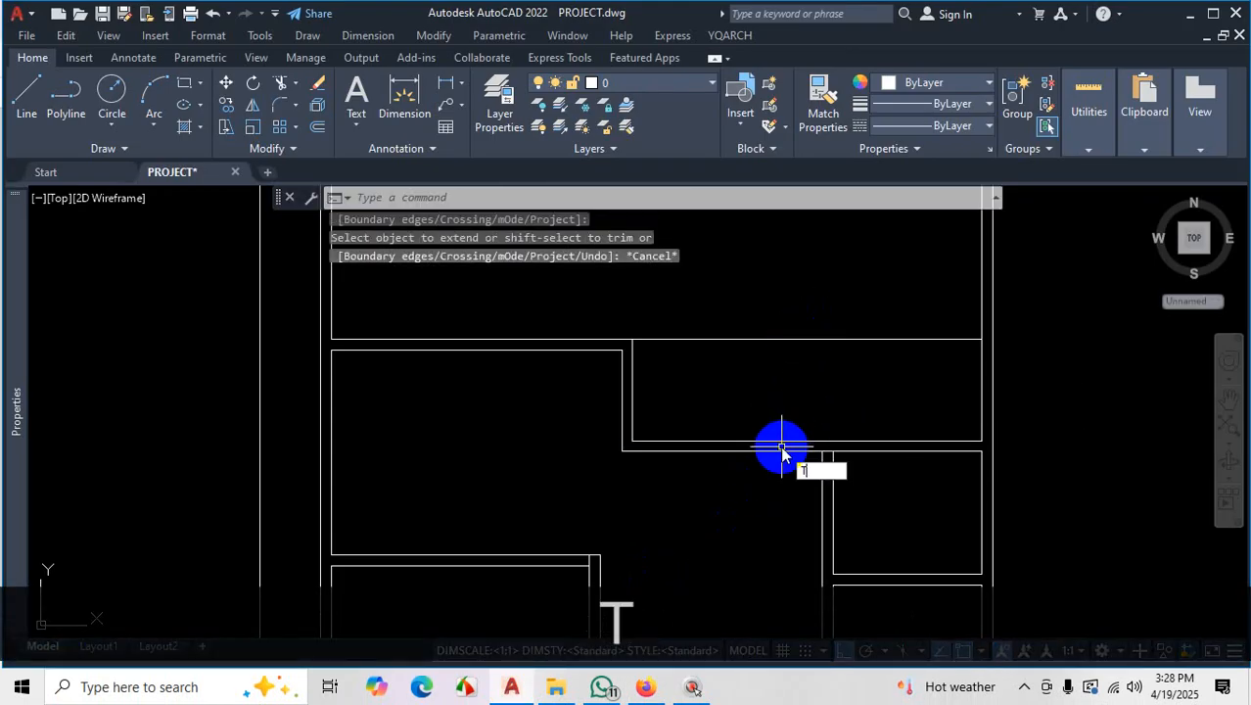
key("space")
left_click(787, 338)
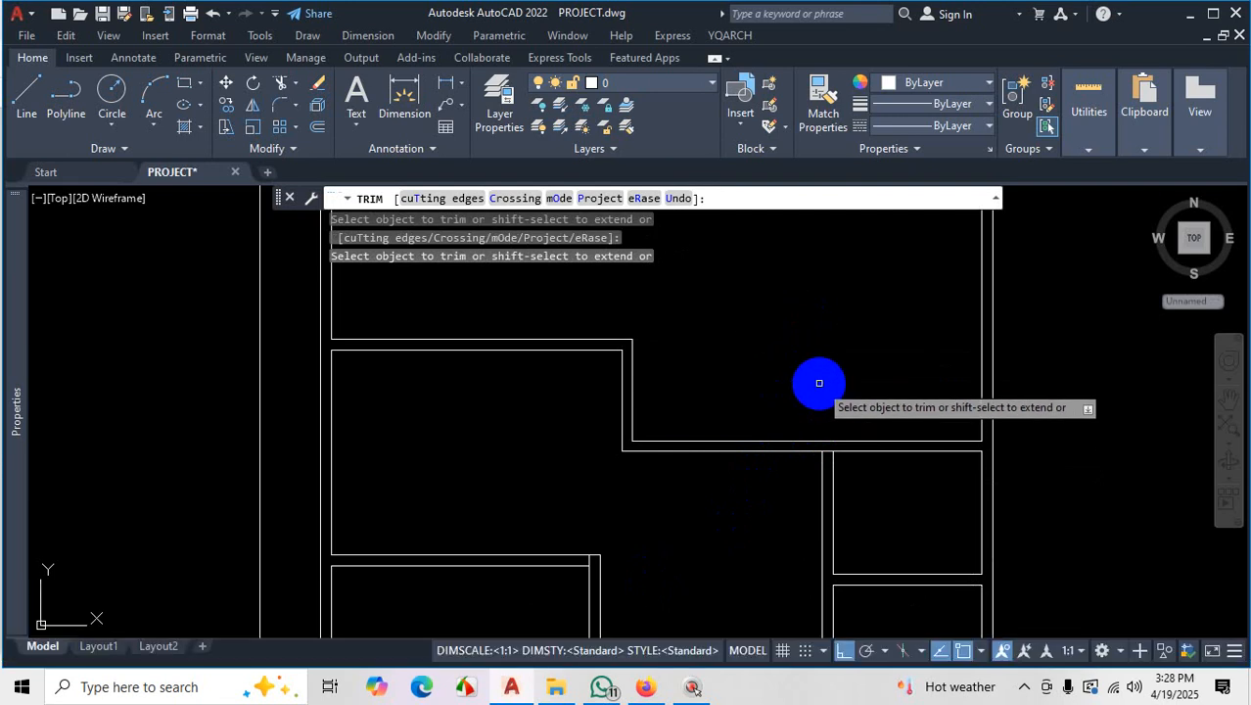
type("O")
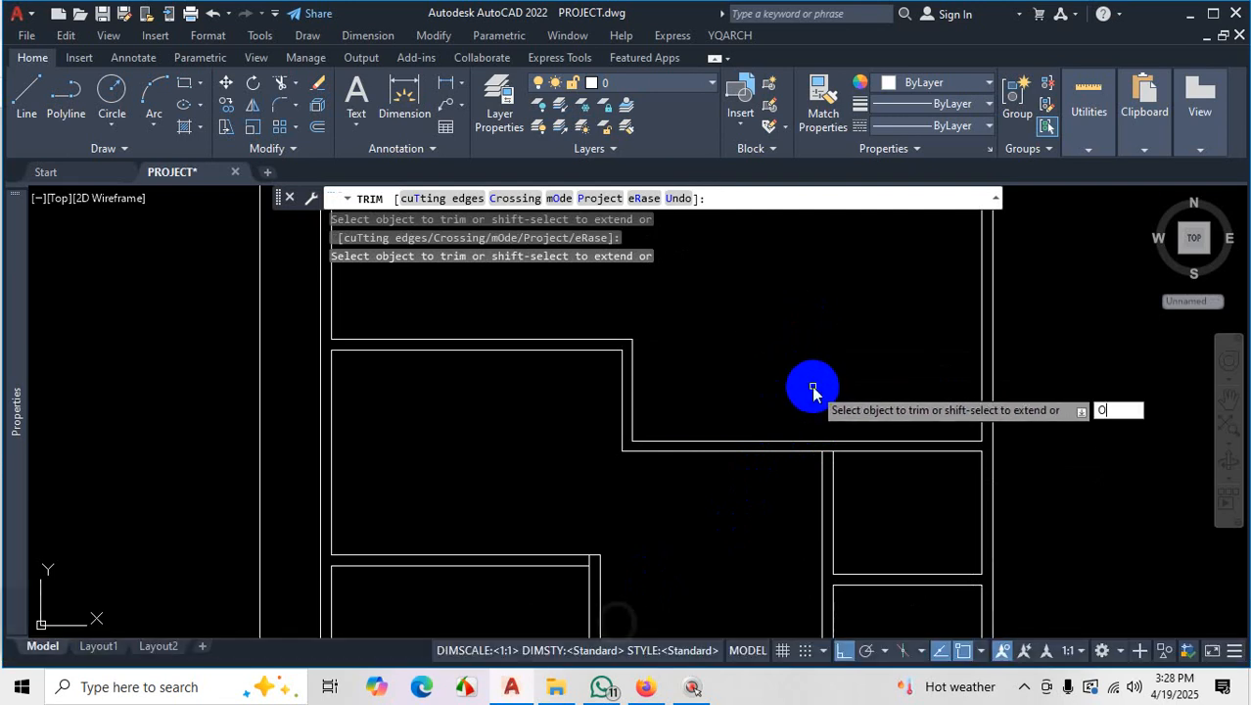
key("Return")
key("Escape")
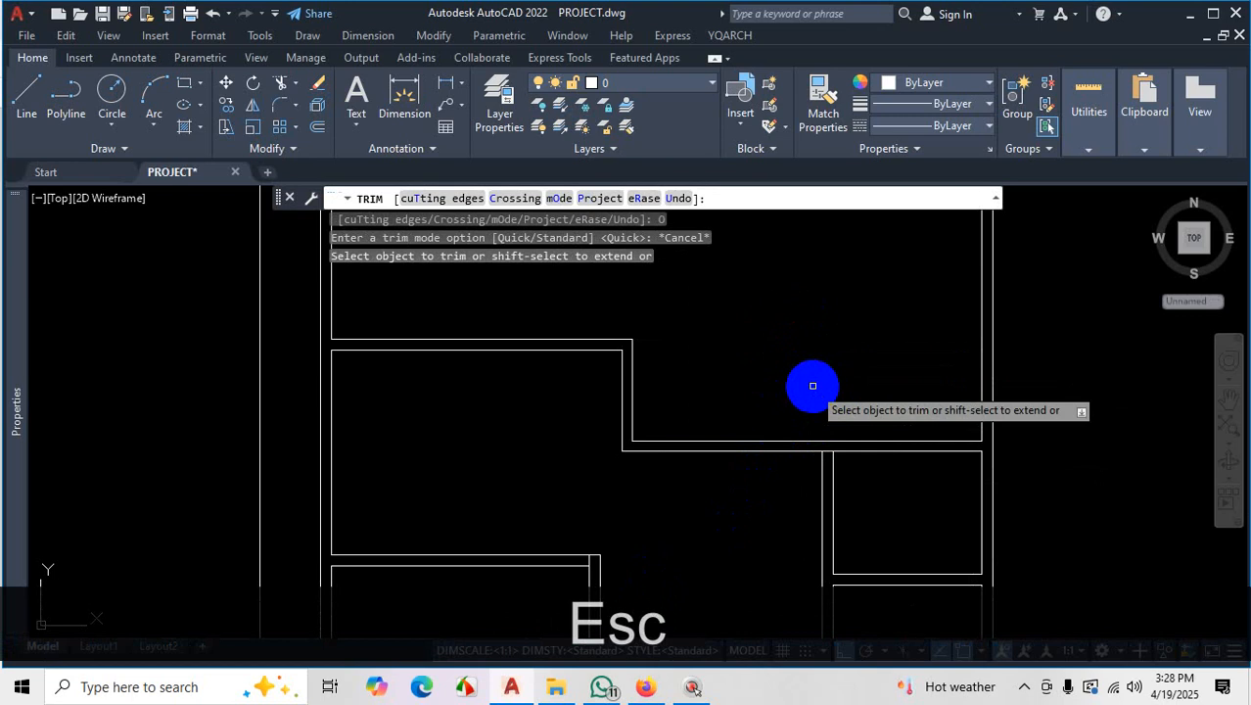
type("O")
key("Return")
key("Escape")
key("Escape")
key("Escape")
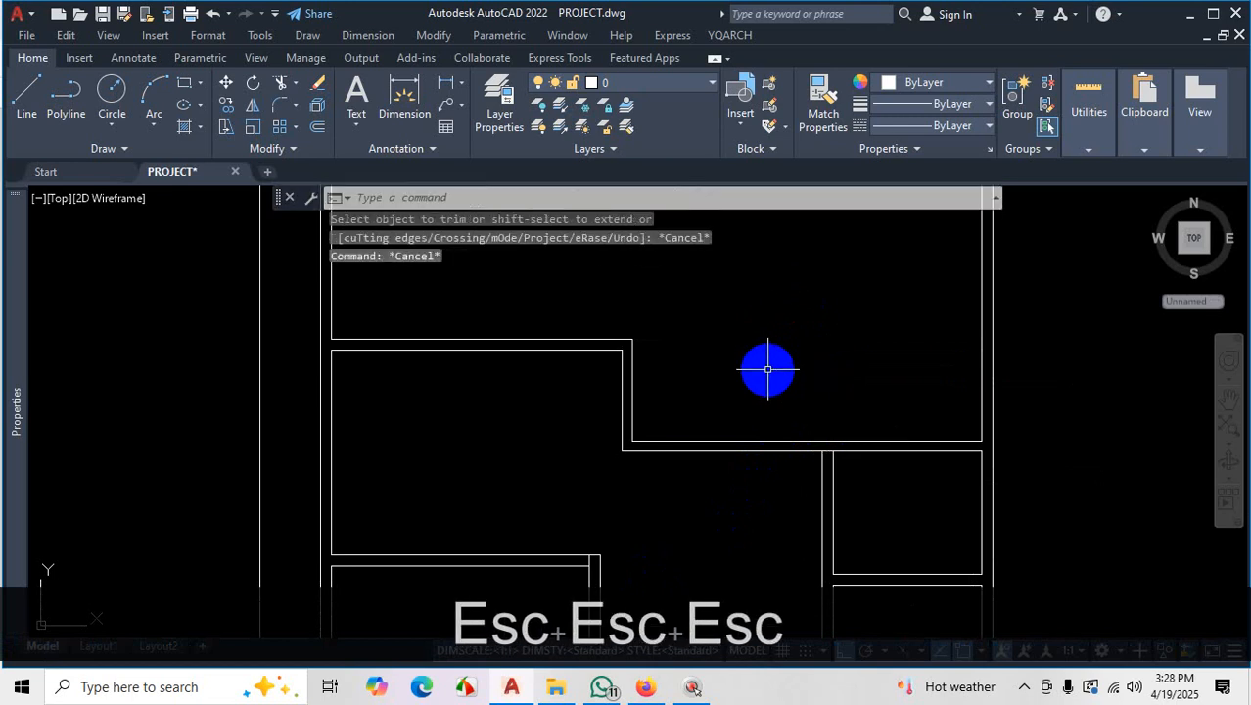
Offset the upper line of the stair's lower wall upward by 42 inches to mark the first flight's inner edge
type("O")
key("Return")
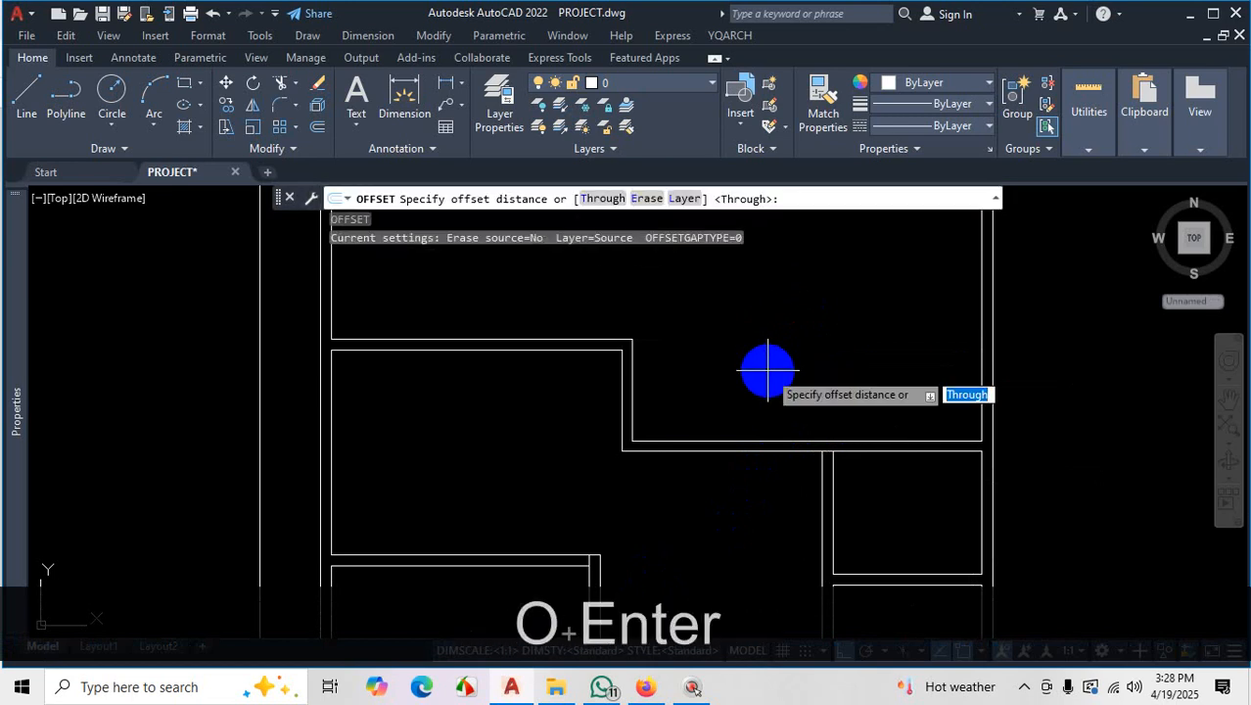
type("42")
key("Return")
left_click(767, 439)
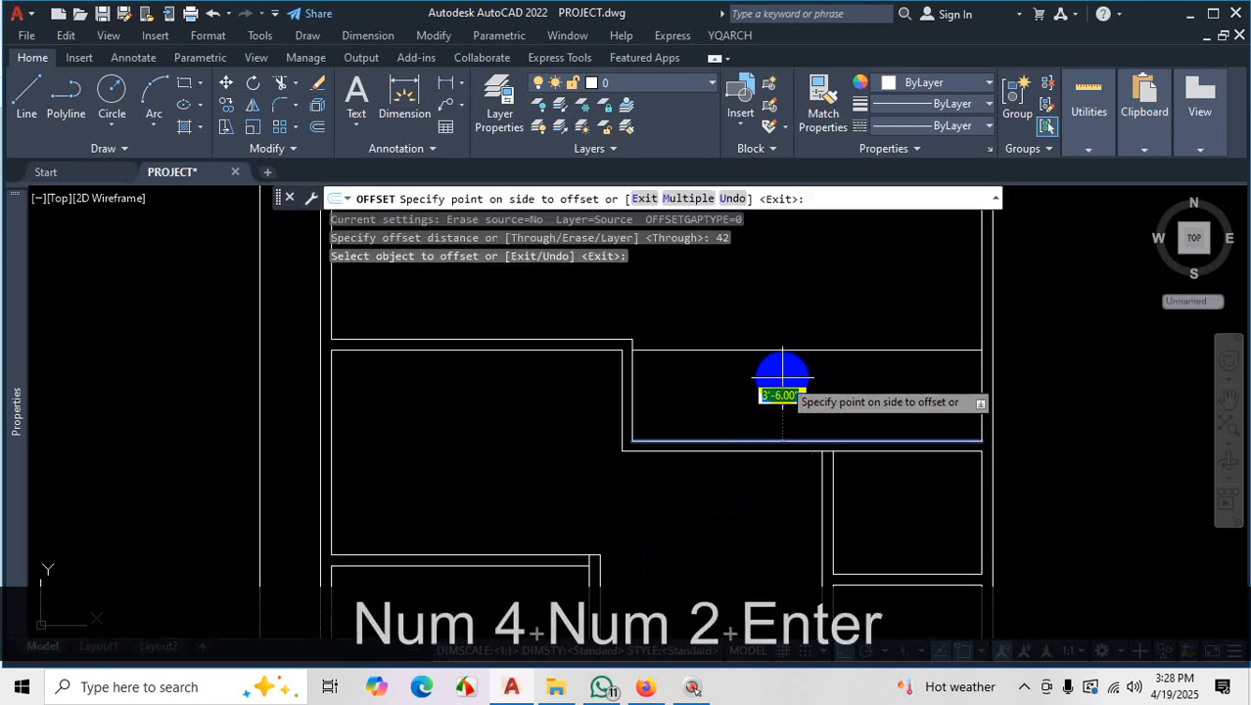
left_click(783, 372)
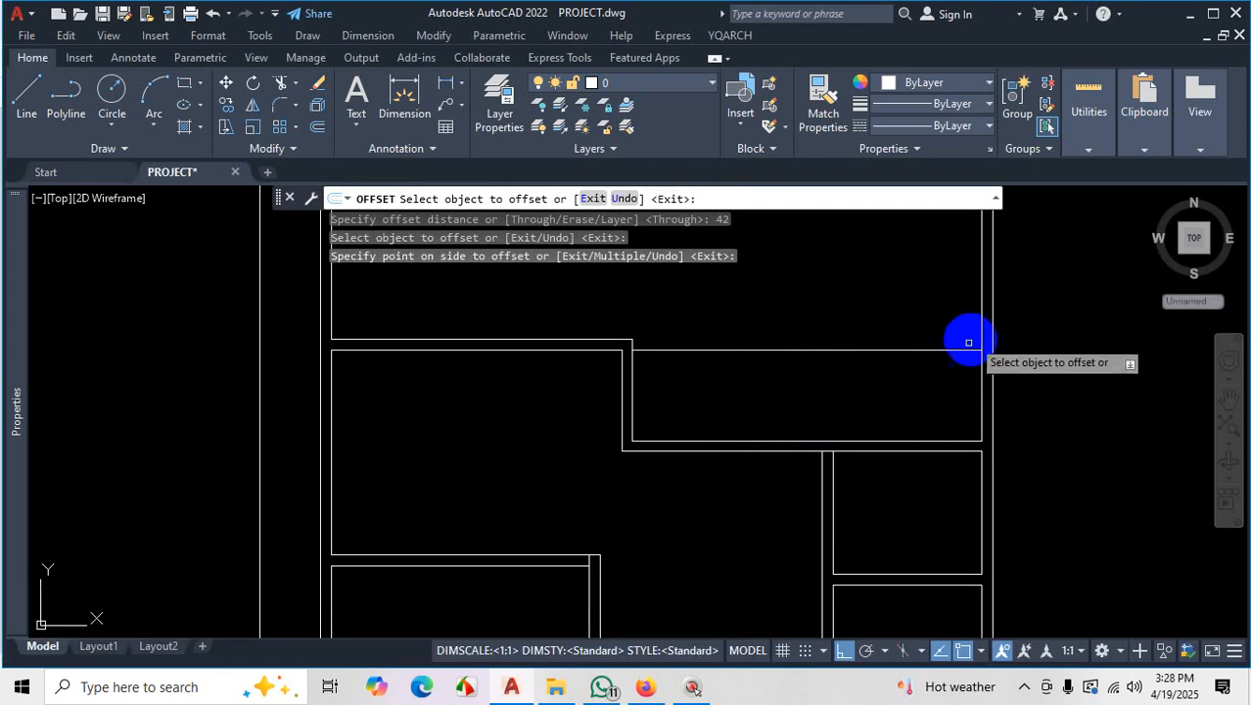
Offset the first flight's inner edge upward by 3 inches to outline the central divider between the stair flights
scroll(832, 419, "down", 2)
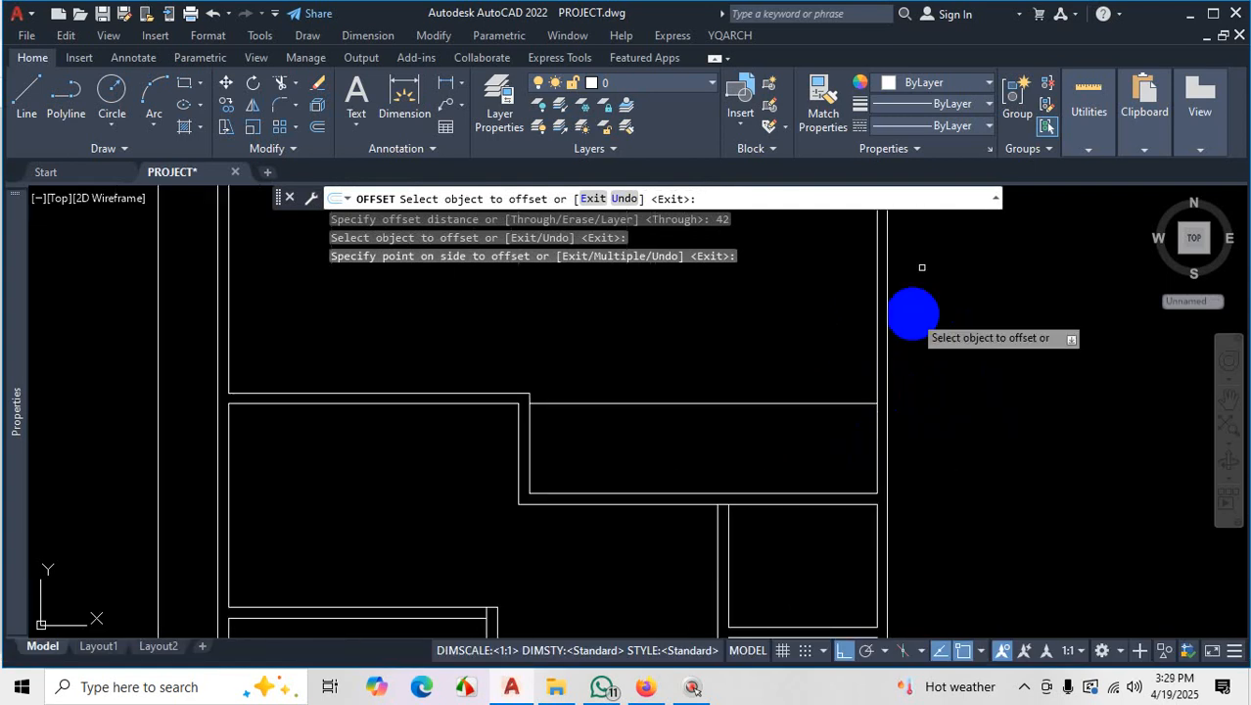
scroll(836, 425, "up", 2)
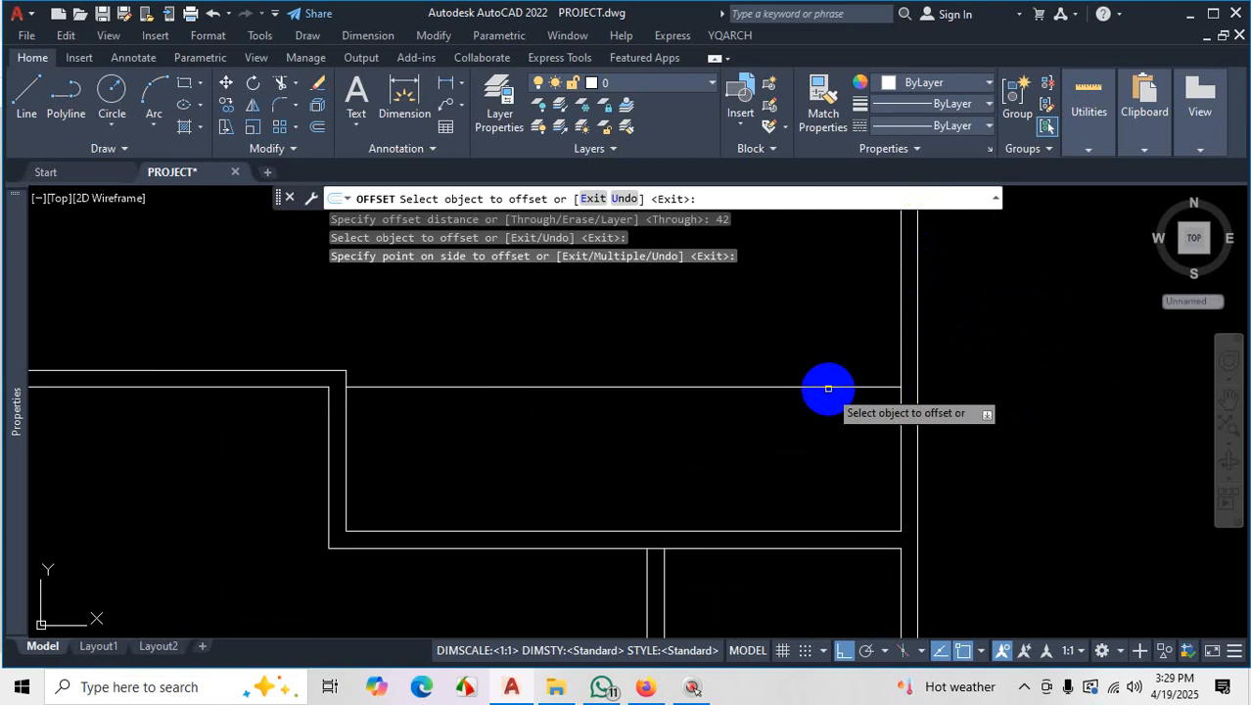
left_click(828, 388)
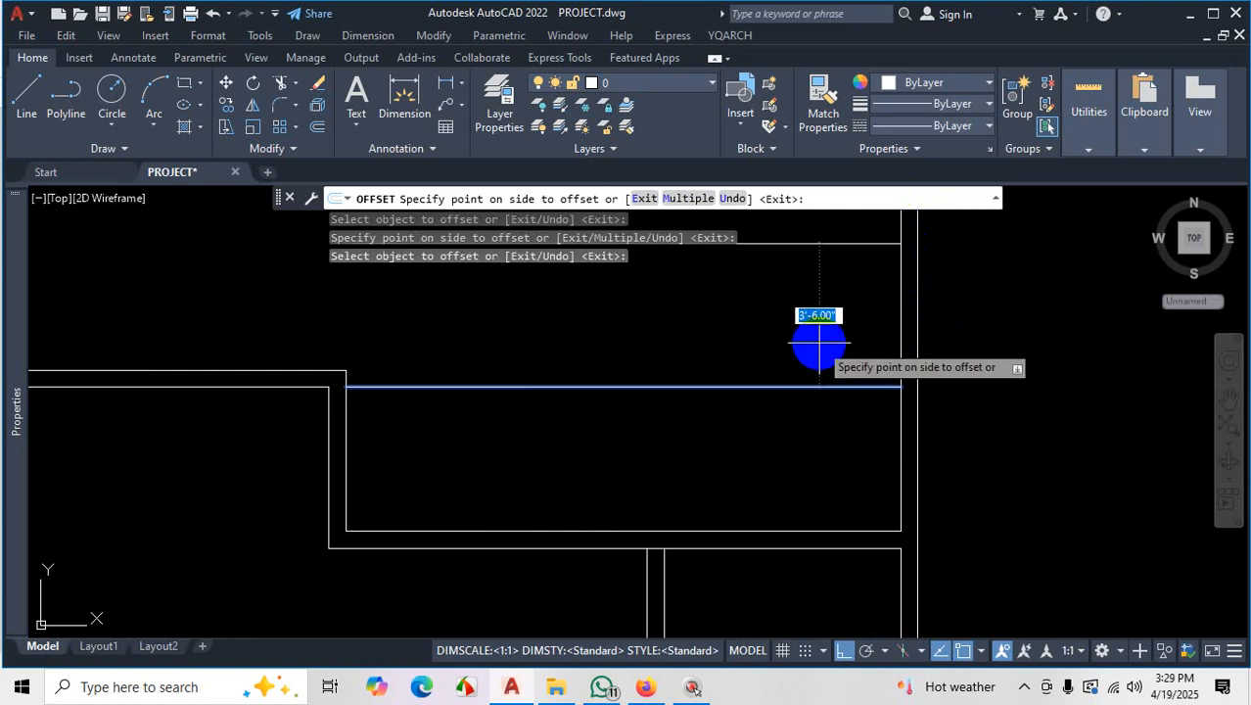
type("3")
key("Return")
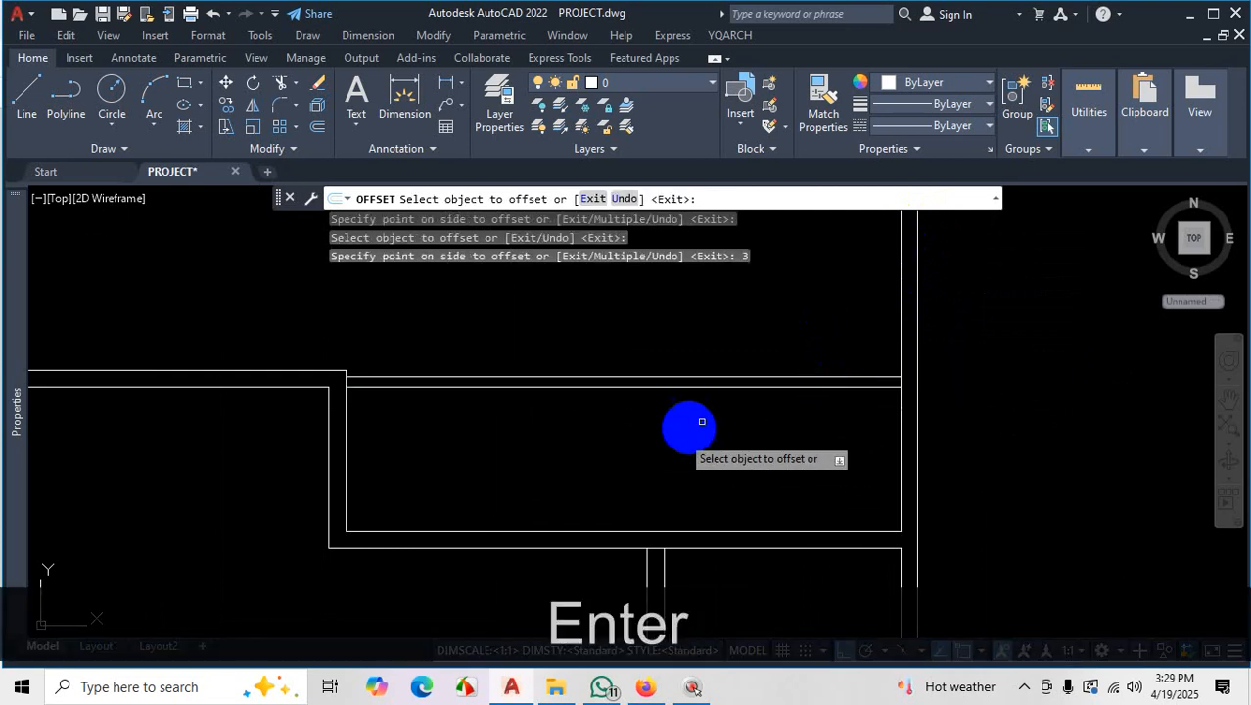
Examine the central stair divider in the reference PDF, return to AutoCAD and inspect how the offset lines meet the drawing-room wall corner
left_click(646, 687)
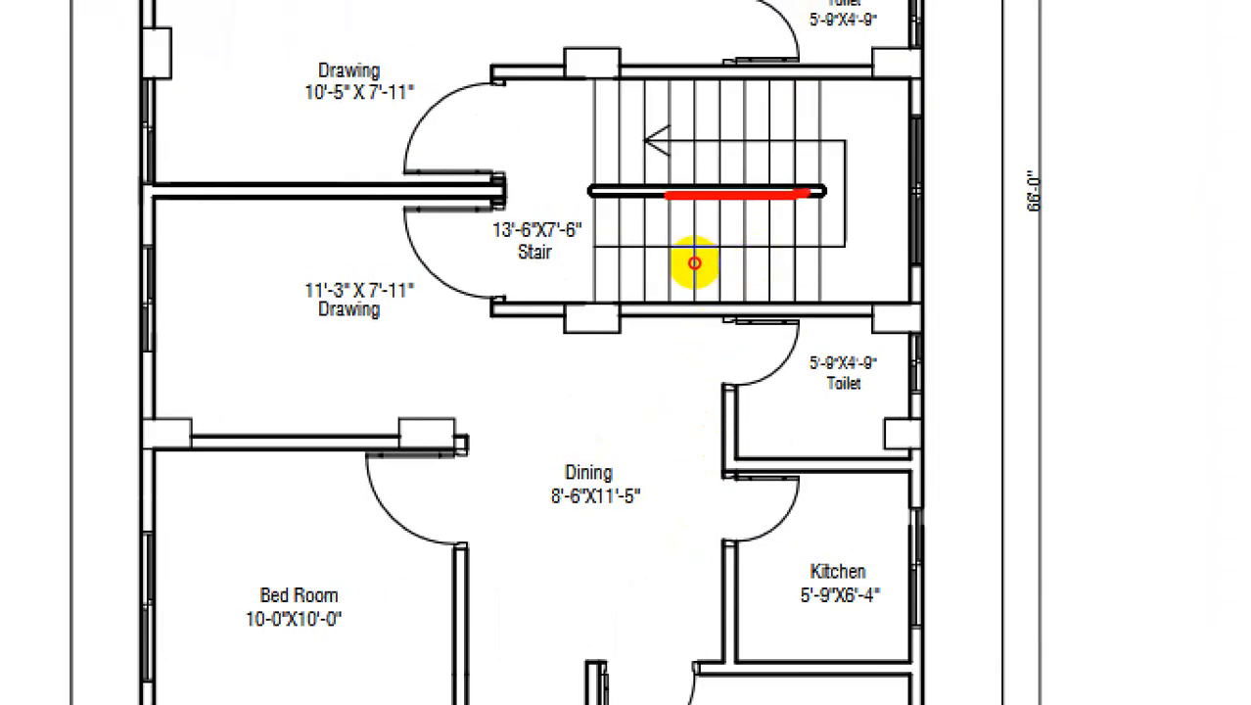
key("Escape")
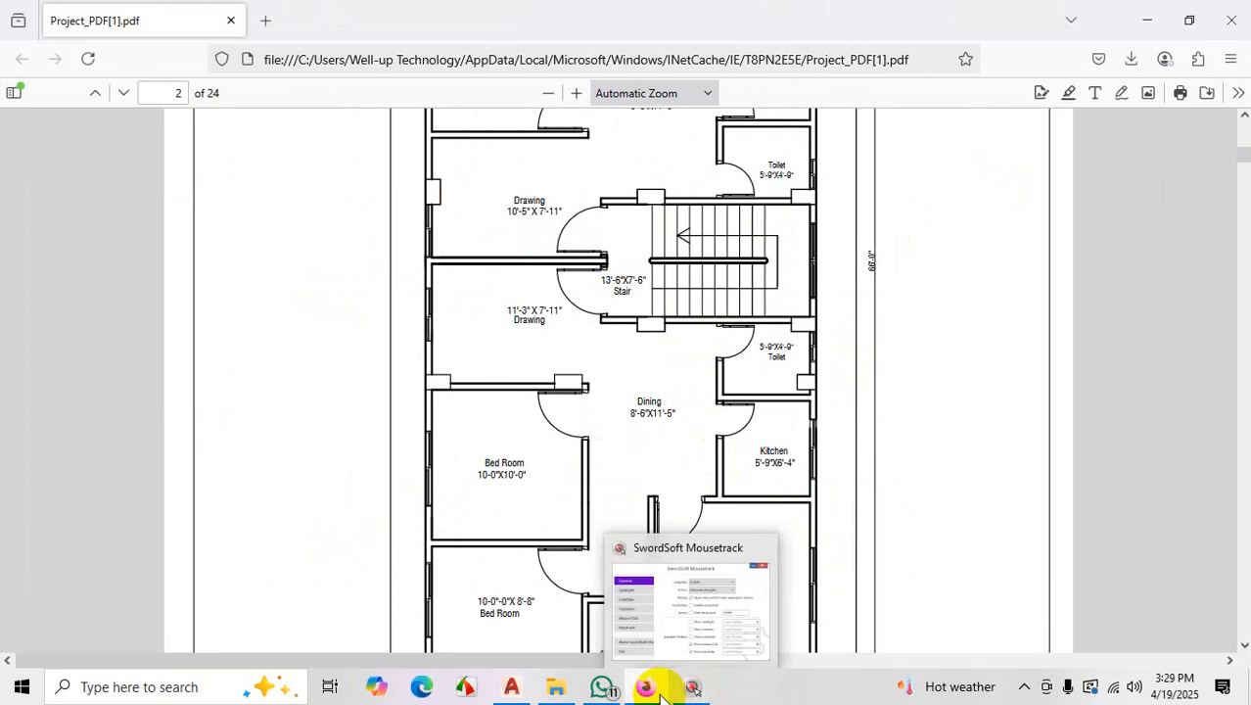
left_click(512, 687)
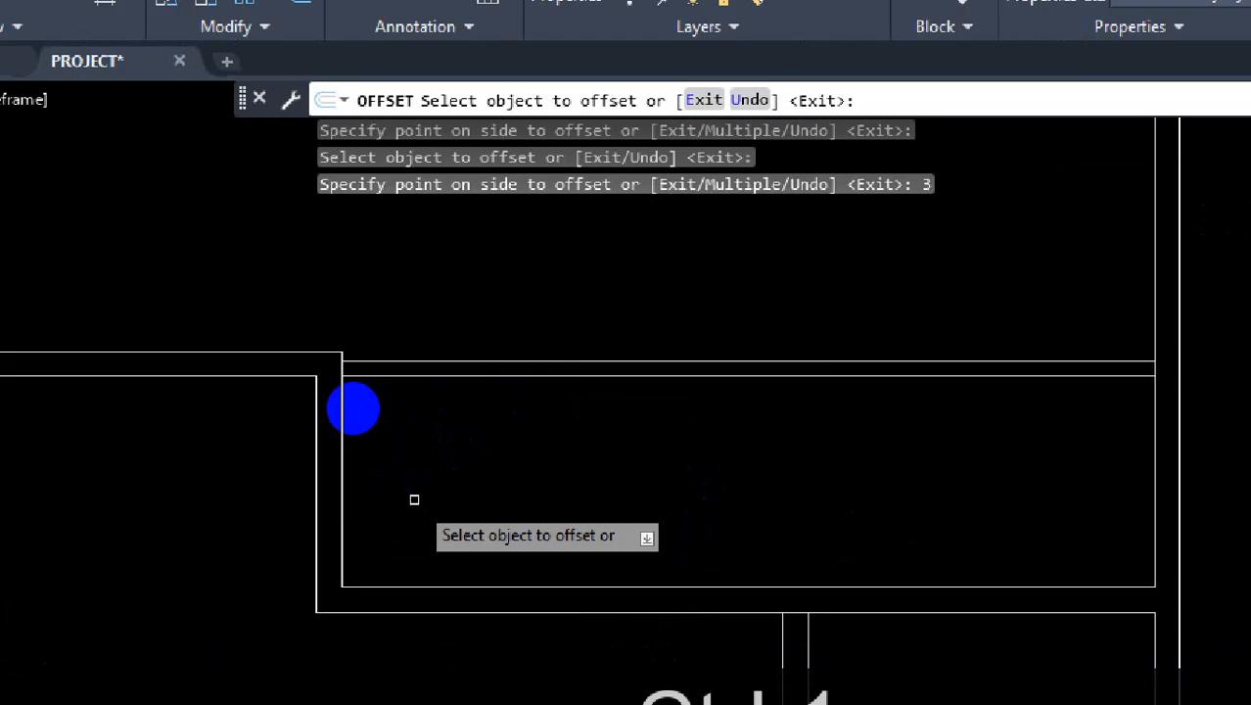
left_click(331, 381)
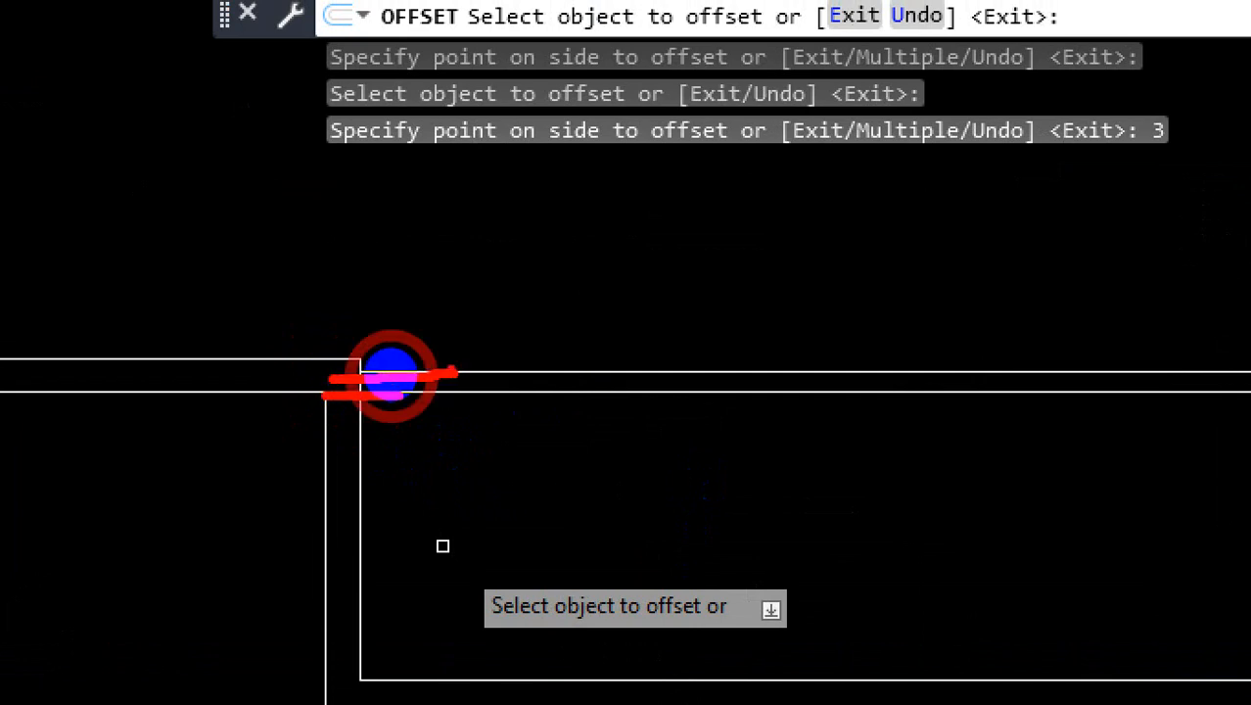
key("Escape")
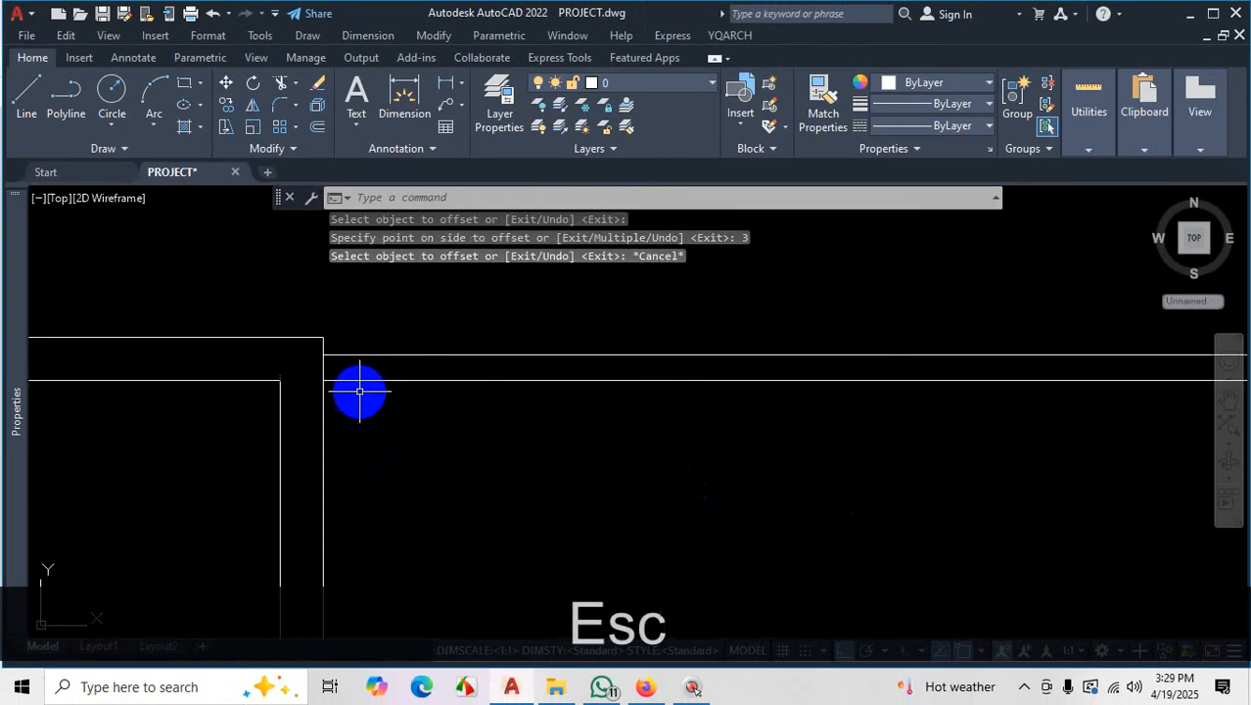
Extend the first flight's inner edge line through the stair wall to the inner corner of the drawing-room wall
type("ex")
key("space")
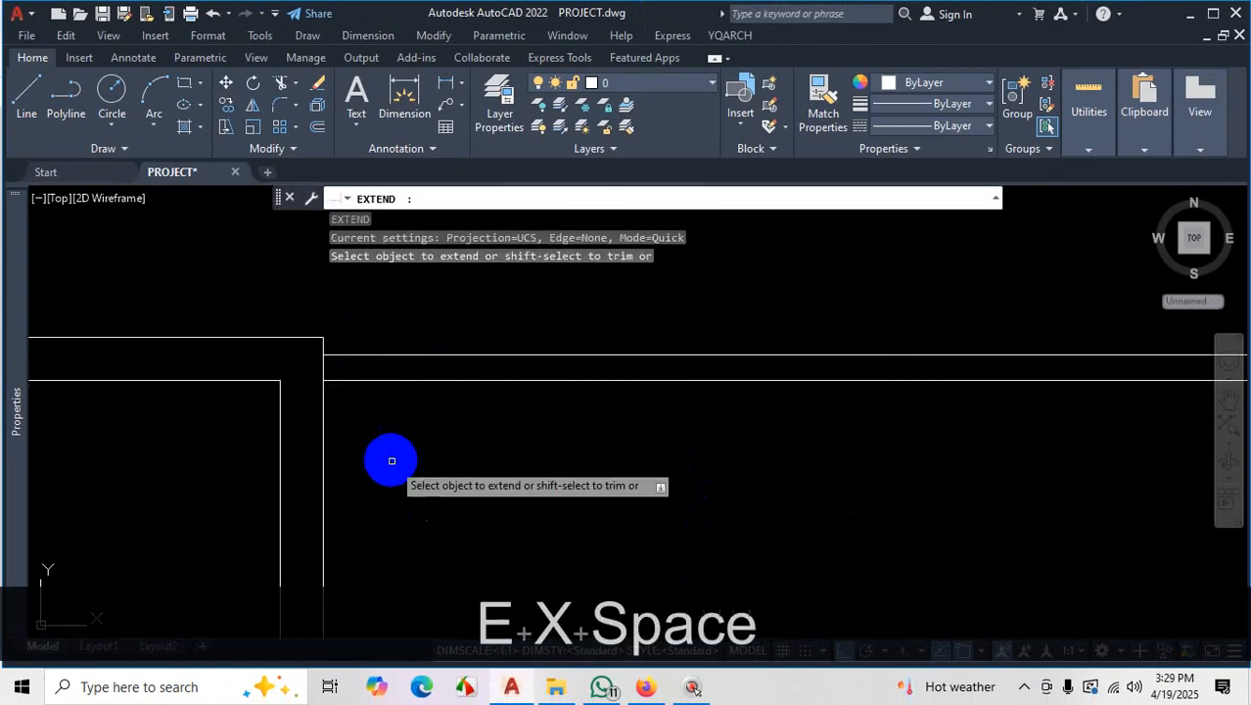
left_click(372, 379)
scroll(280, 378, "up", 3)
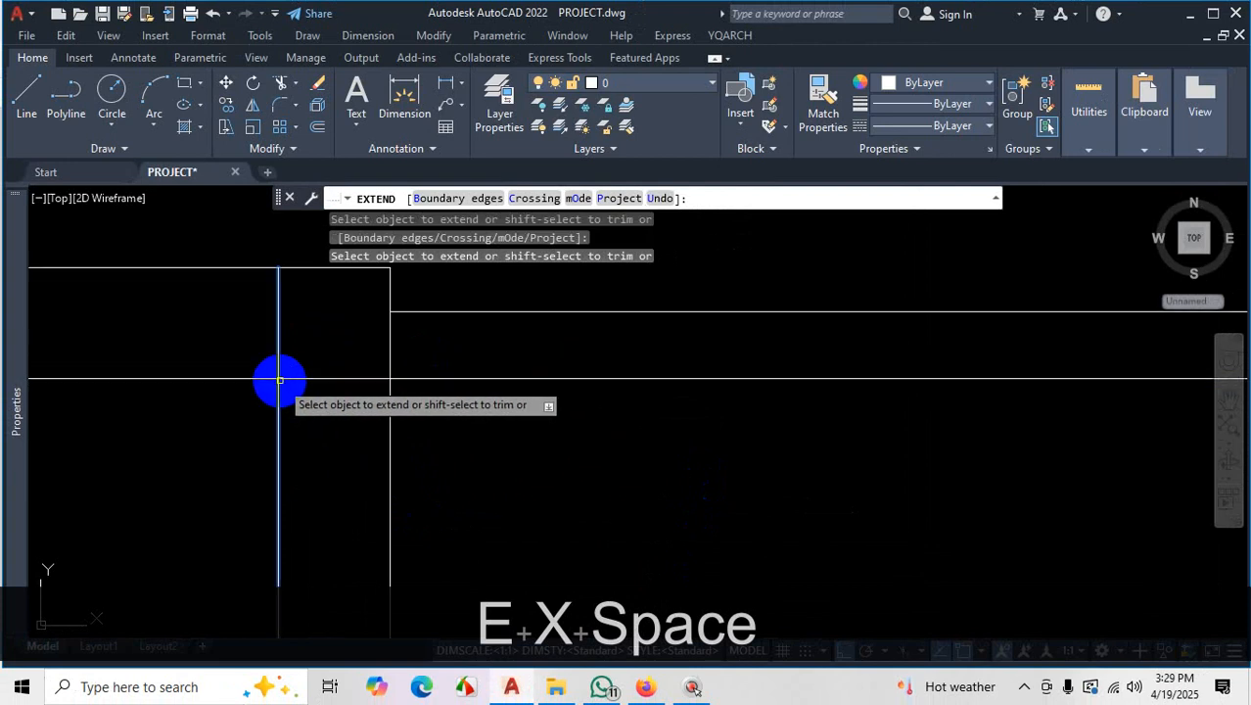
scroll(345, 426, "down", 3)
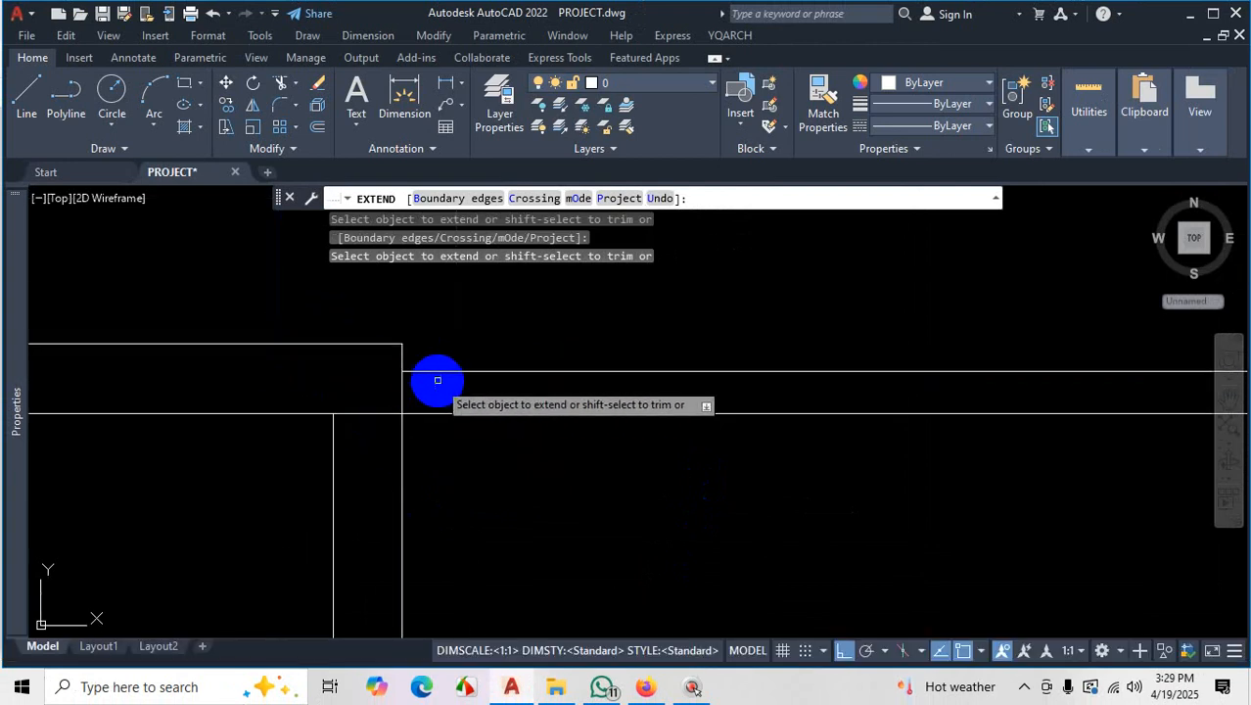
key("Escape")
scroll(576, 415, "down", 3)
scroll(589, 381, "up", 2)
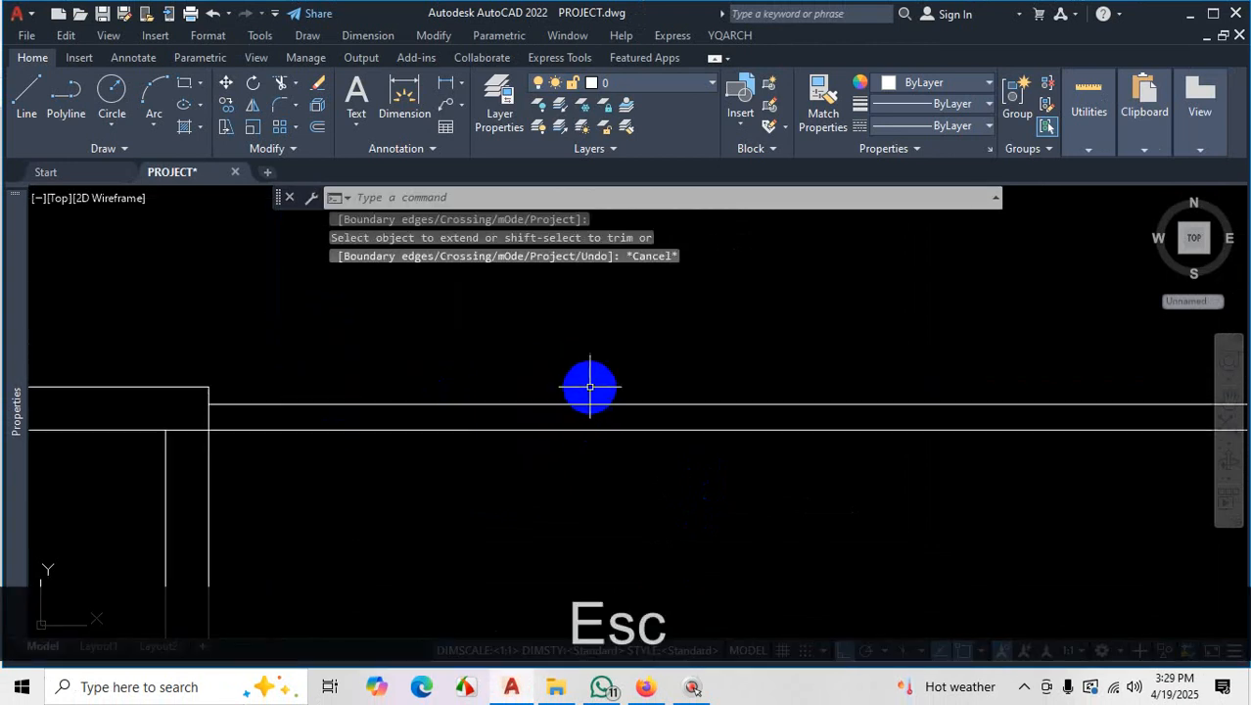
Delete the line 3 inches above the first flight's inner edge
left_click(583, 392)
left_click(558, 405)
key("Delete")
scroll(566, 411, "down", 3)
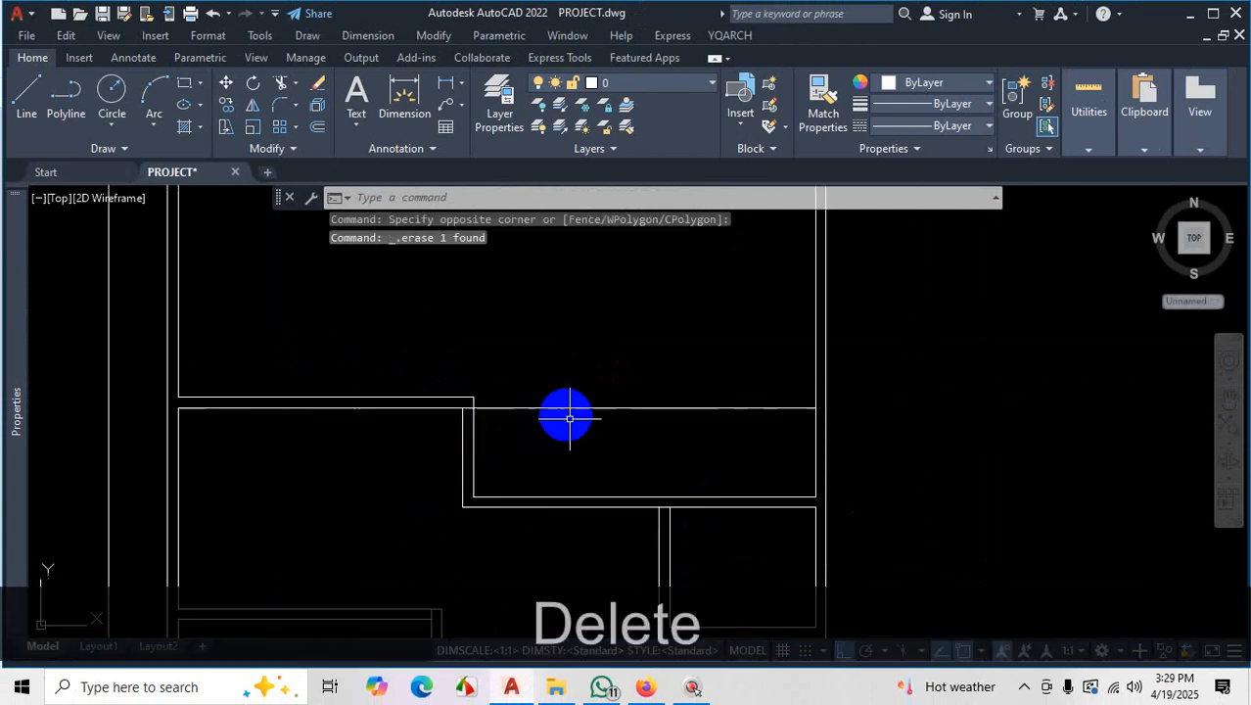
Offset the extended inner edge line of the first flight upward by 2.5 inches
type("O")
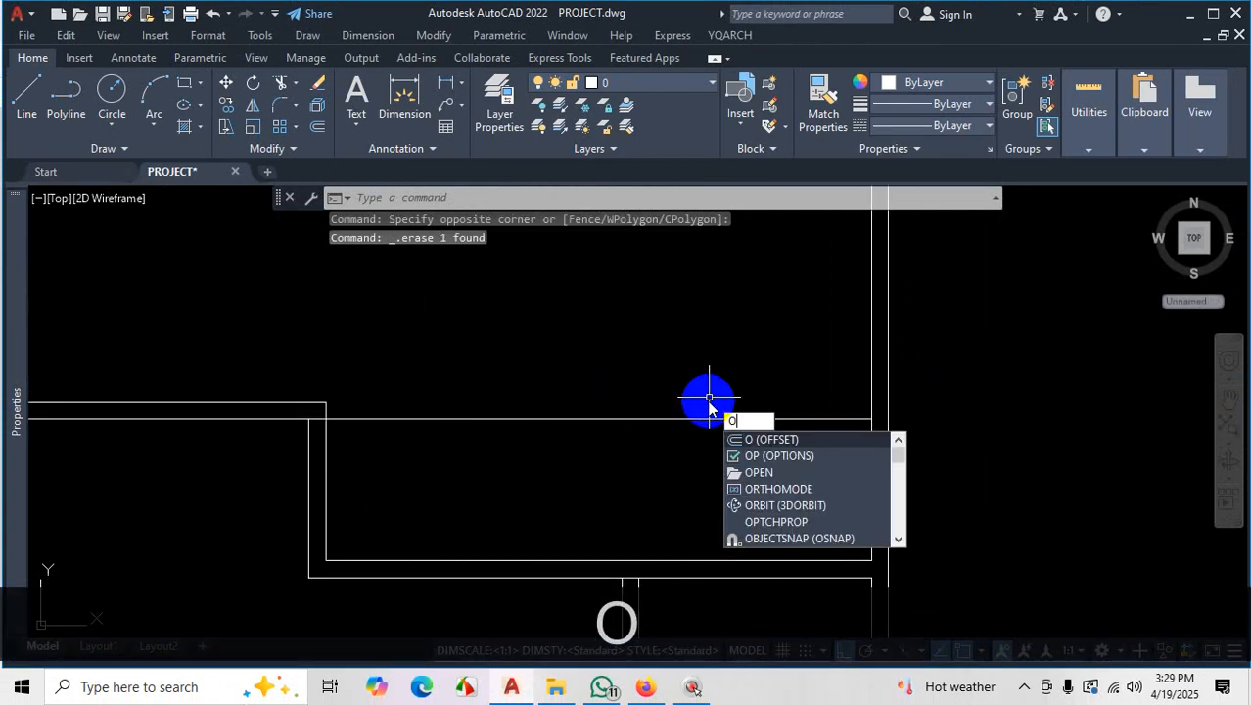
key("Return")
type("2.5")
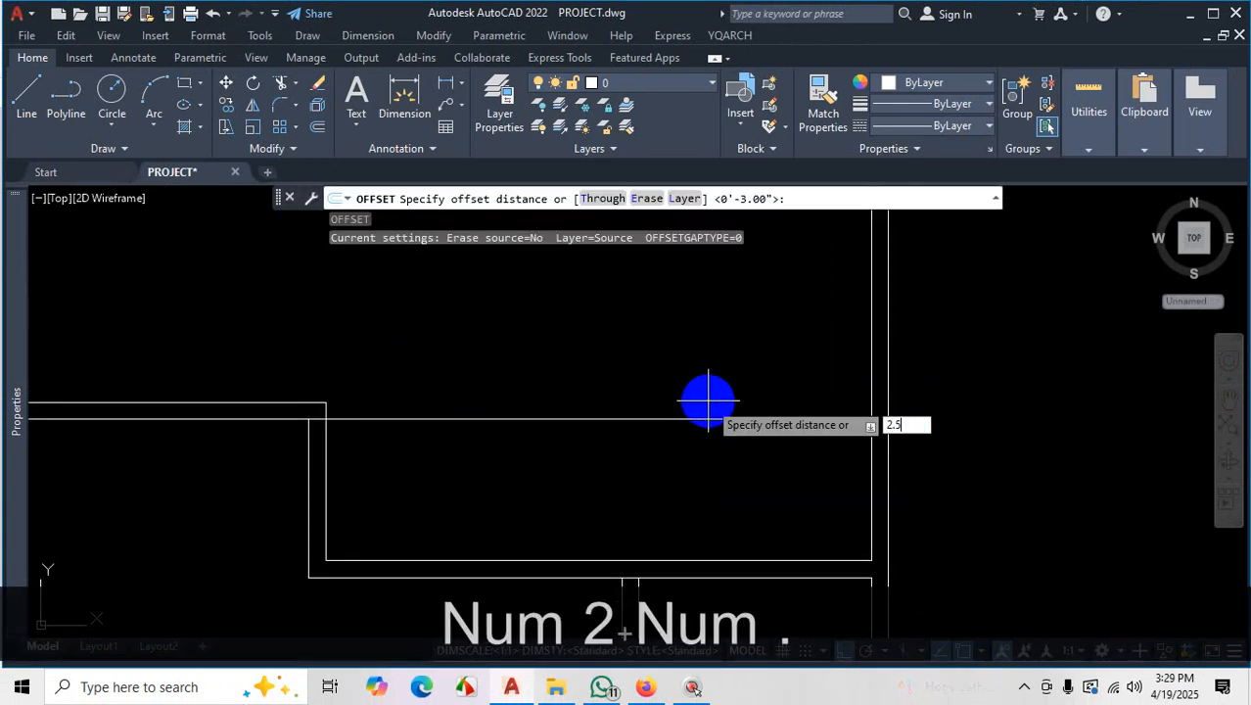
key("Return")
left_click(684, 418)
left_click(685, 382)
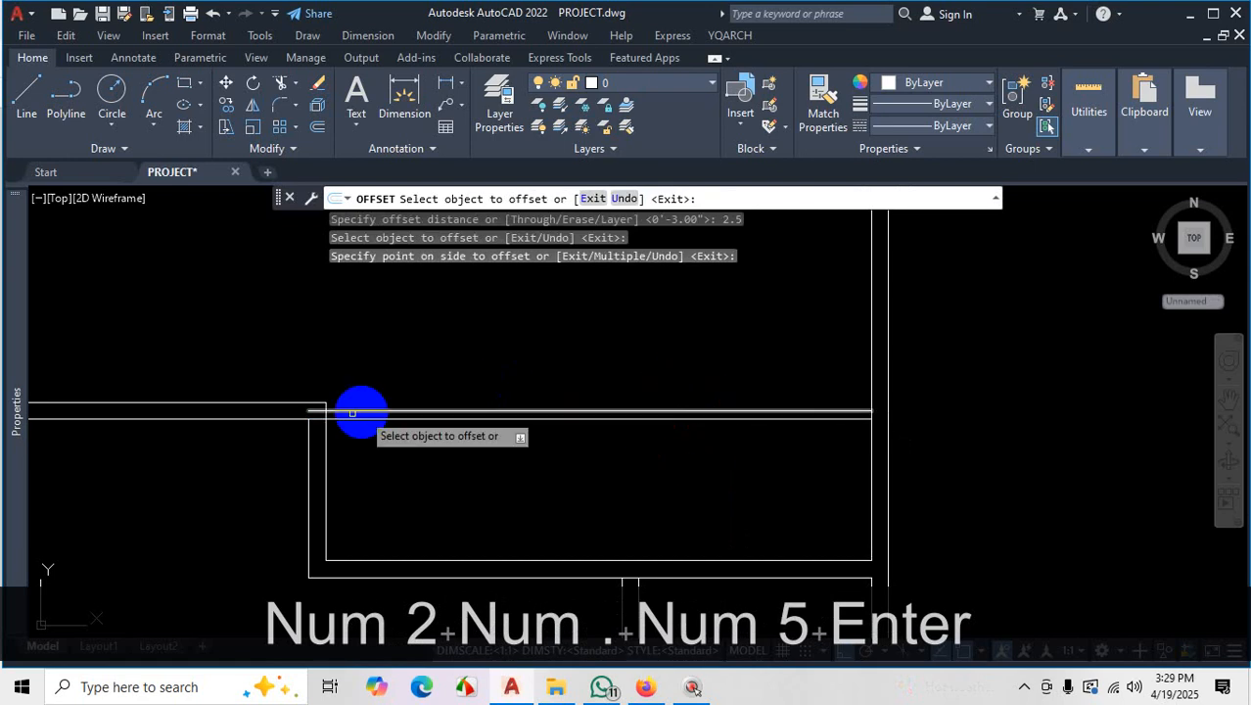
scroll(302, 410, "up", 2)
key("Escape")
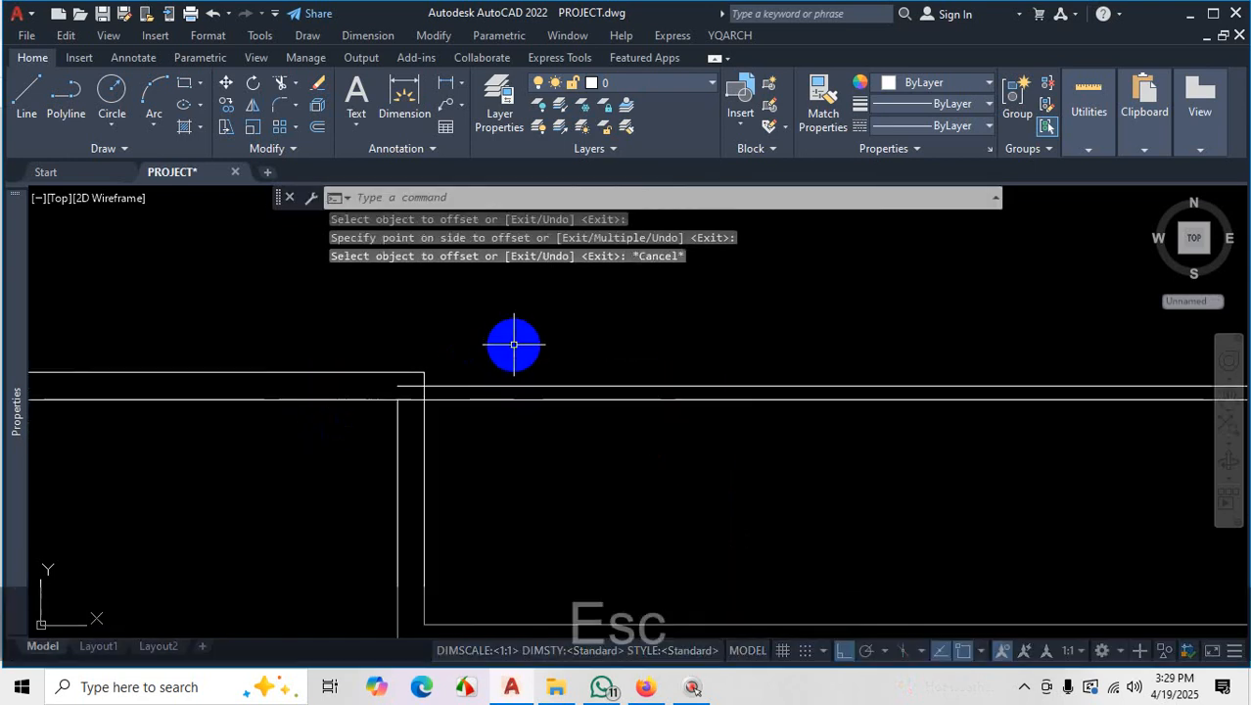
Trim the lower divider line where it crosses the thickness of the stair wall beside the drawing room
type("tr")
key("space")
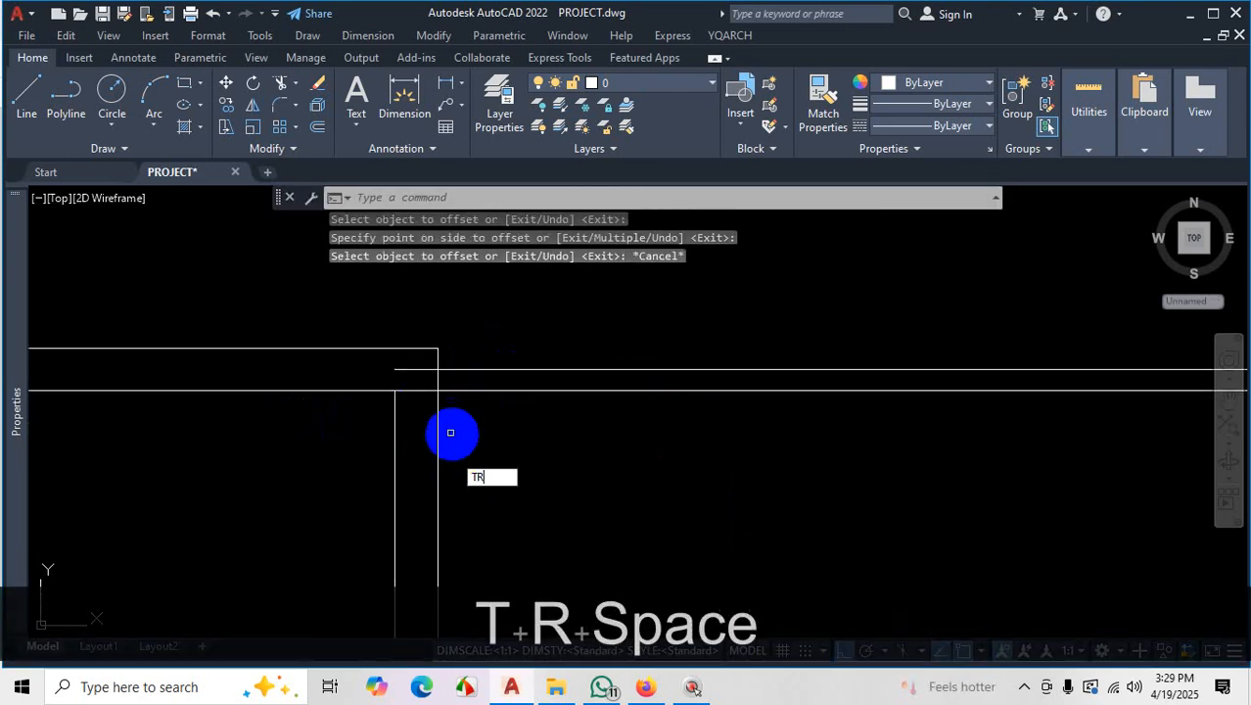
key("space")
scroll(470, 387, "down", 2)
scroll(607, 396, "up", 2)
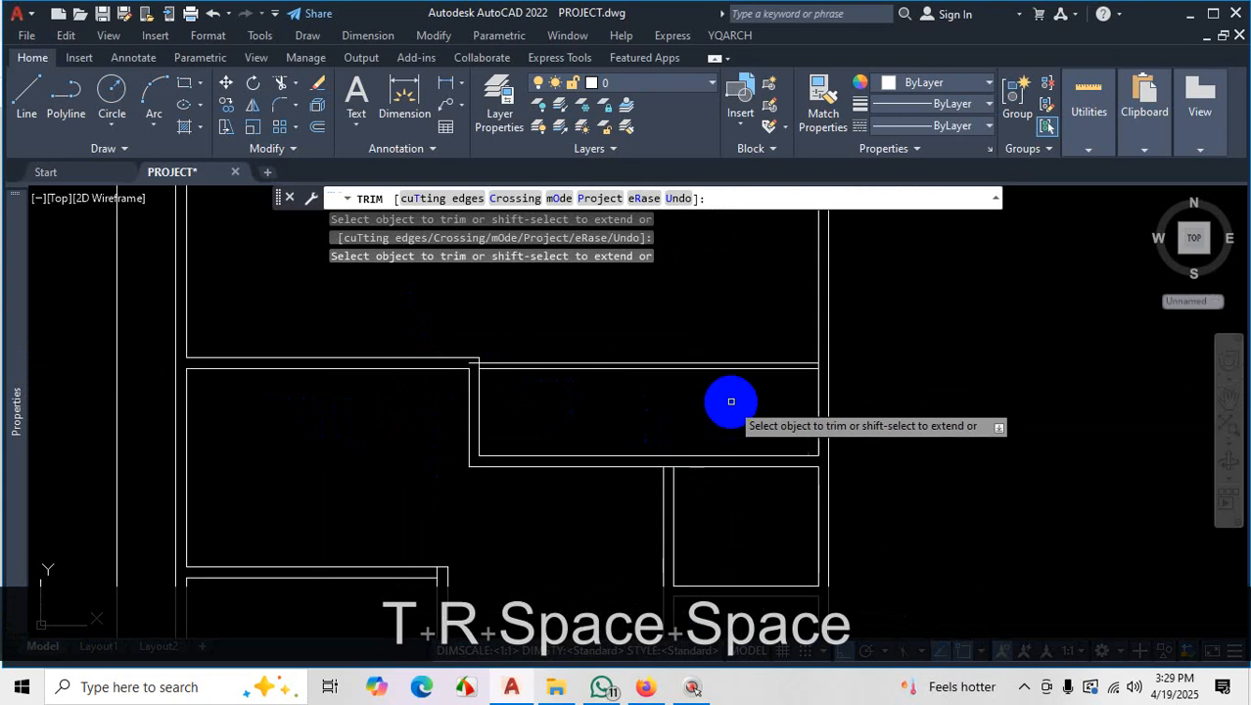
Trim the outer wall's inner line between the two divider lines at the far end of the stair
scroll(837, 380, "down", 2)
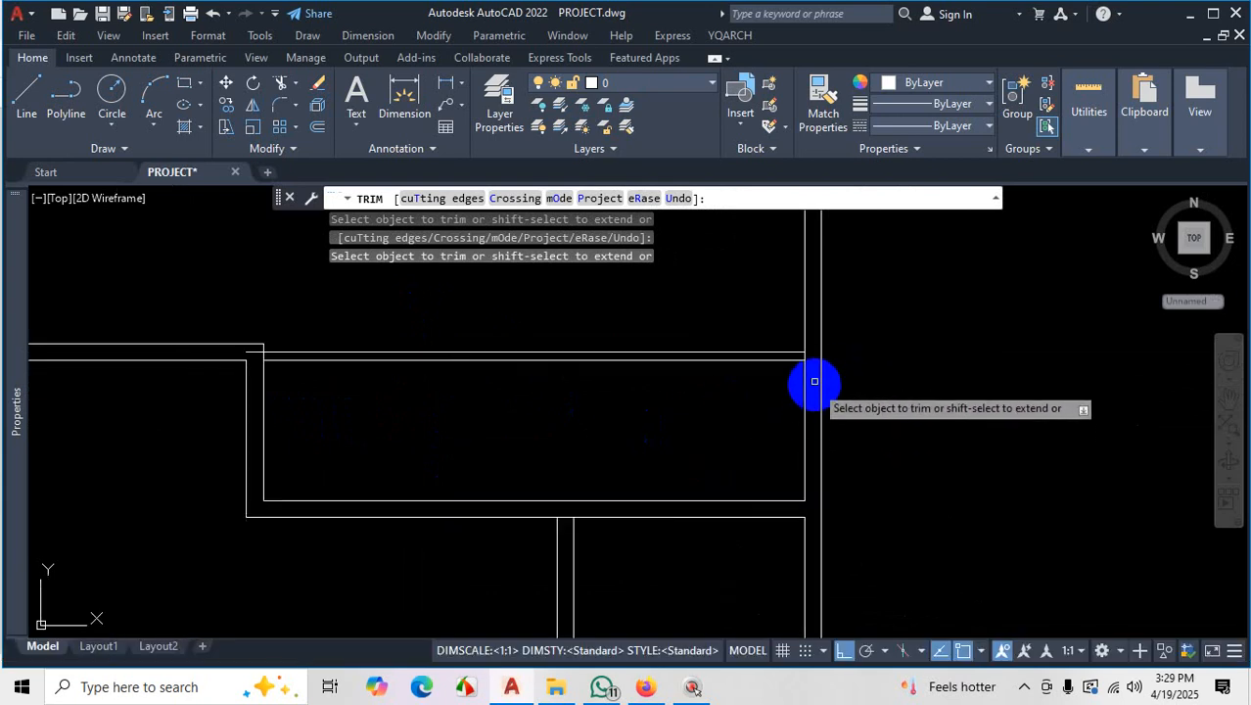
scroll(816, 372, "up", 2)
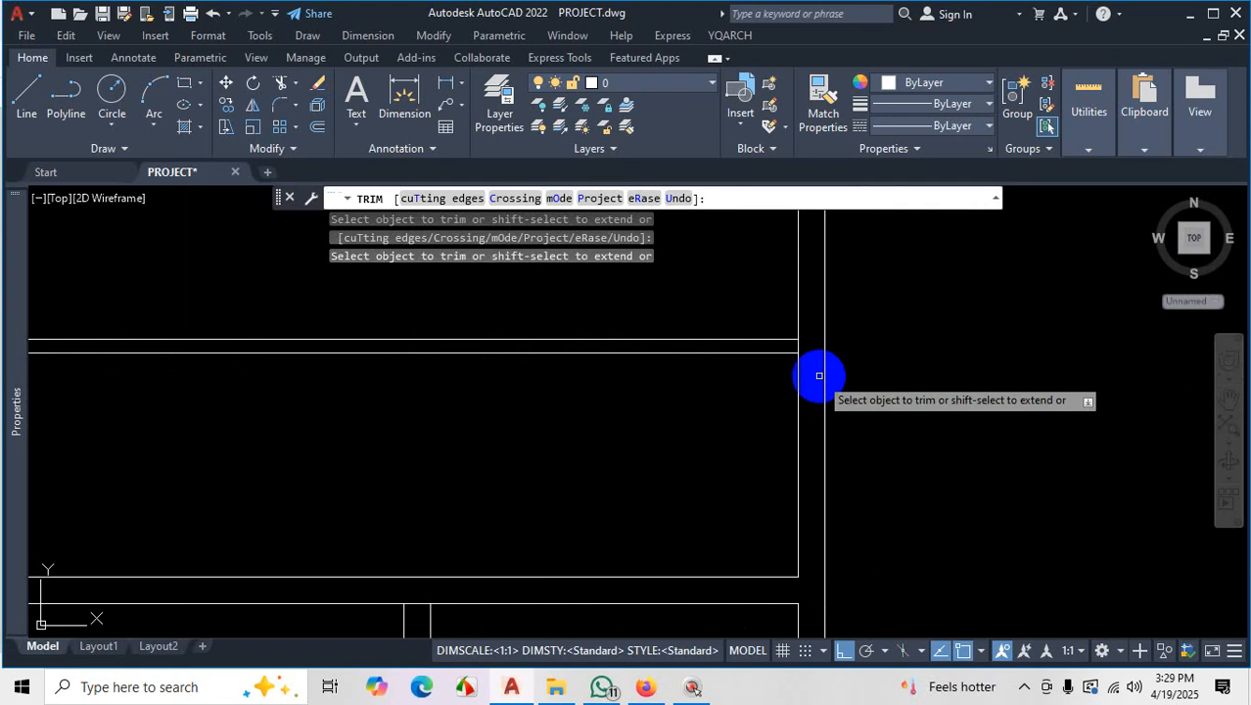
scroll(828, 371, "down", 2)
scroll(805, 355, "up", 3)
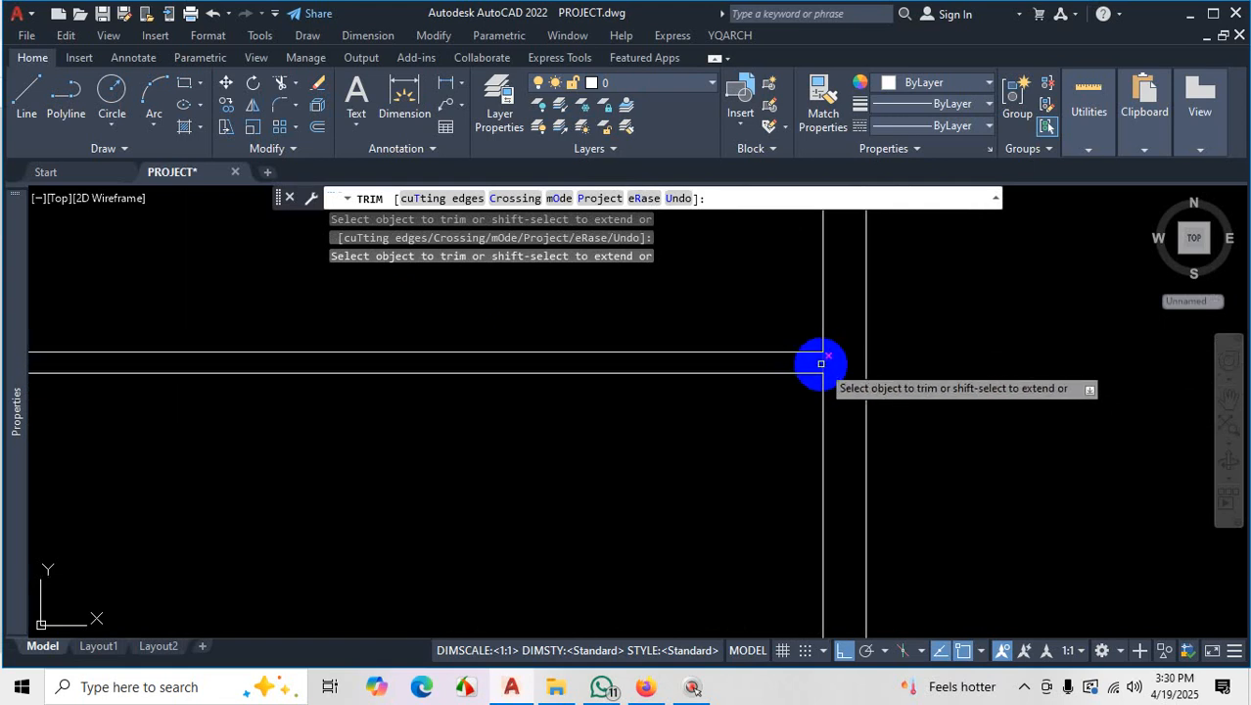
scroll(955, 394, "down", 2)
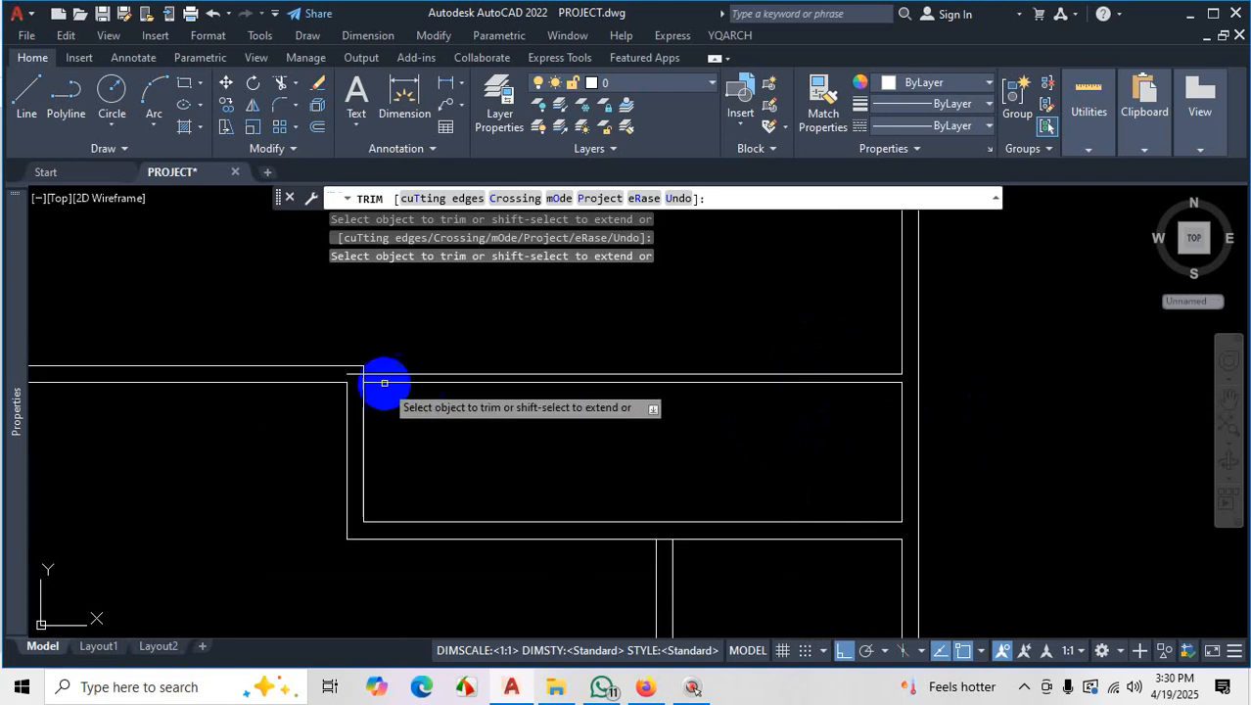
scroll(364, 383, "up", 2)
scroll(365, 383, "down", 1)
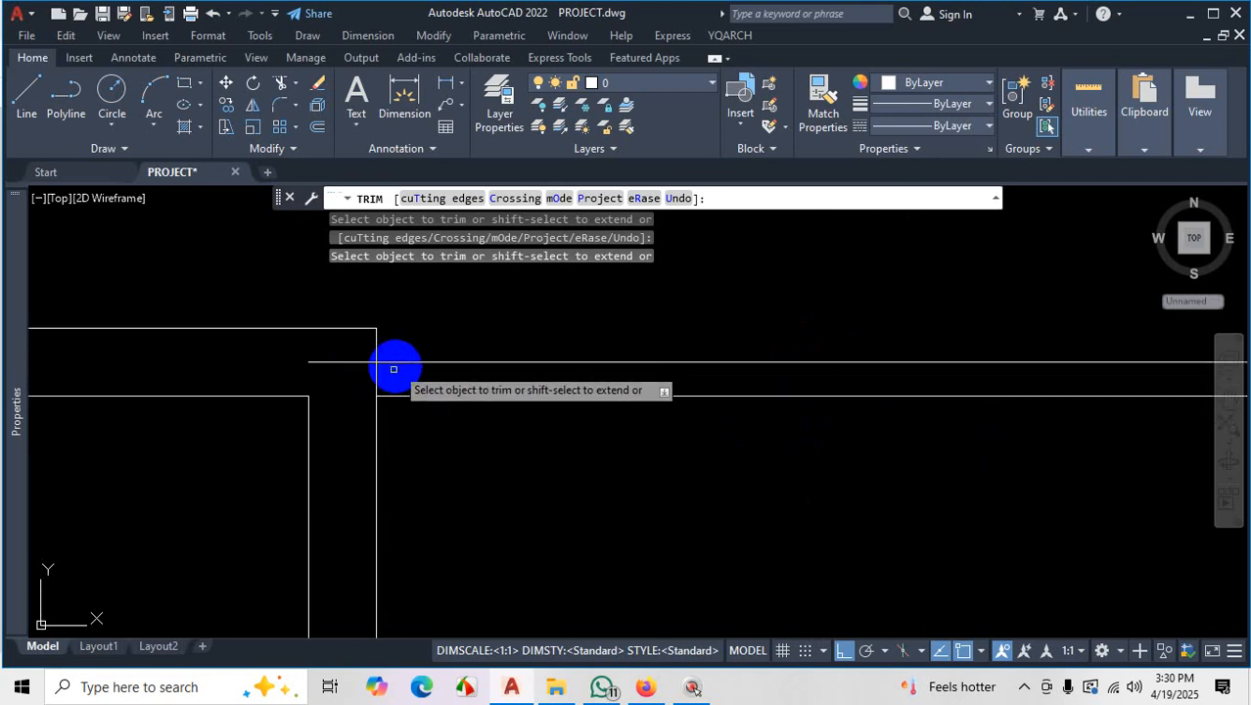
scroll(578, 423, "down", 2)
key("Escape")
Offset the outer wall's inner line 36 inches into the stair area to mark the landing edge
scroll(844, 419, "up", 3)
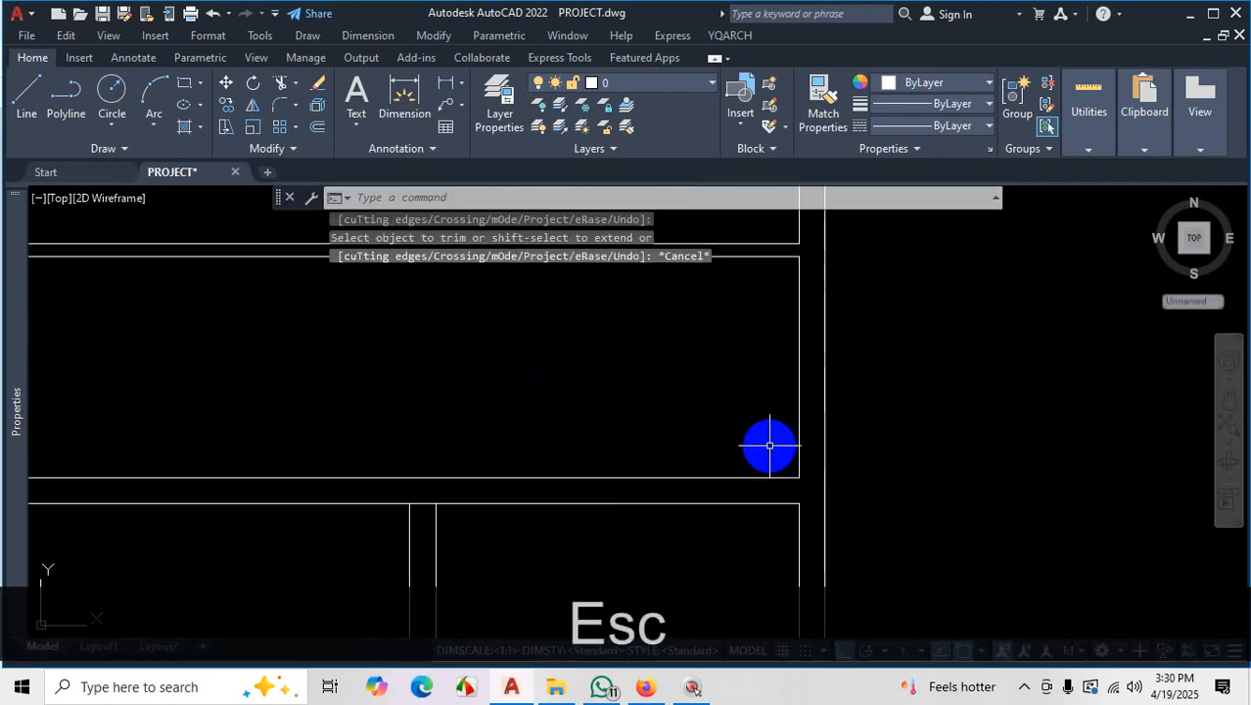
type("o")
key("Return")
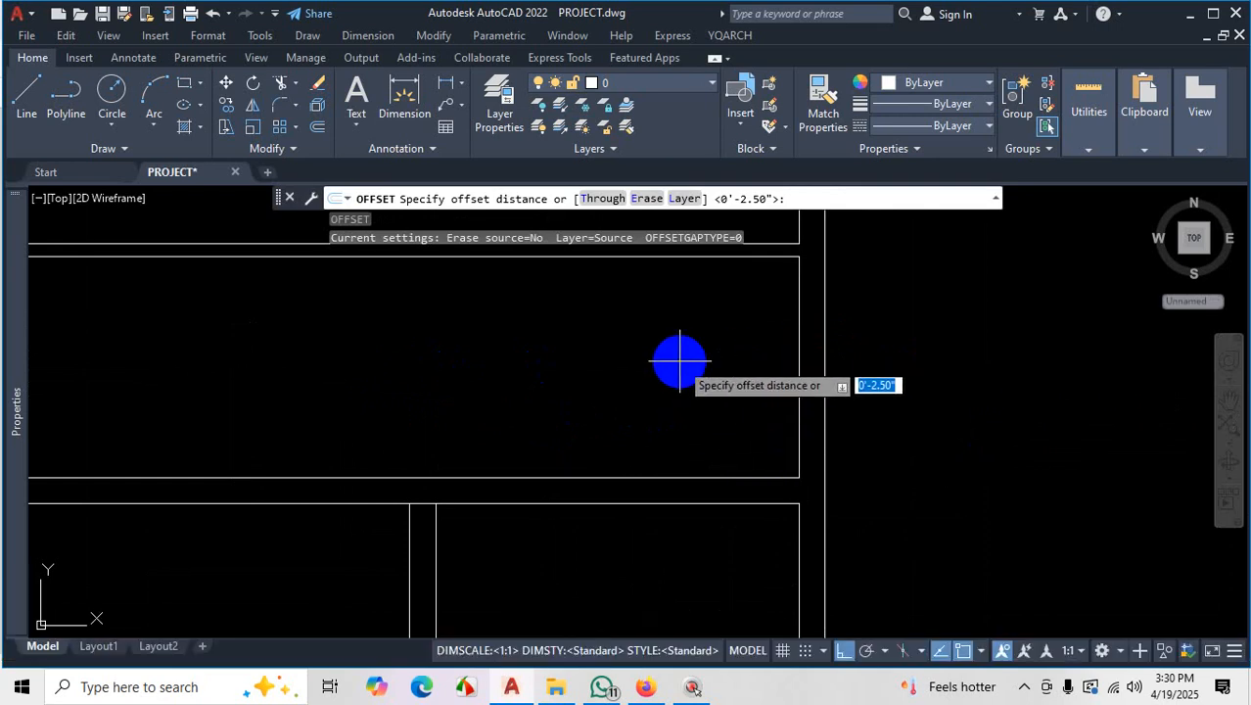
type("36")
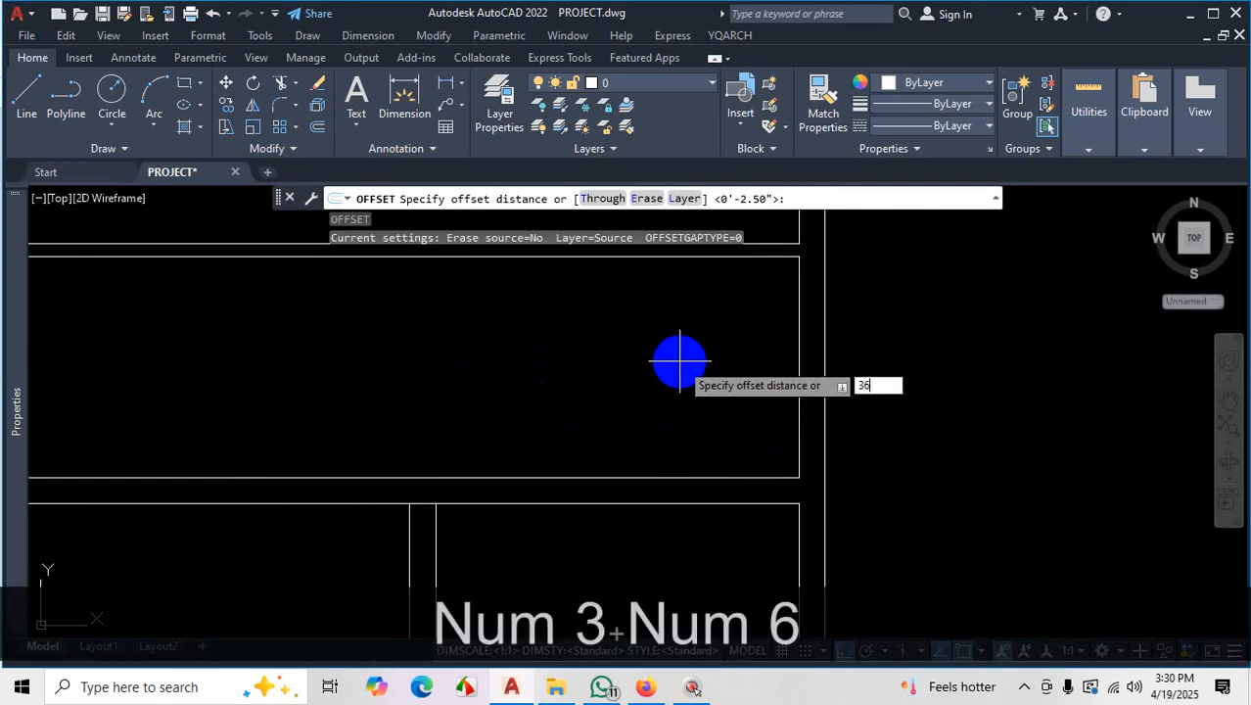
key("Return")
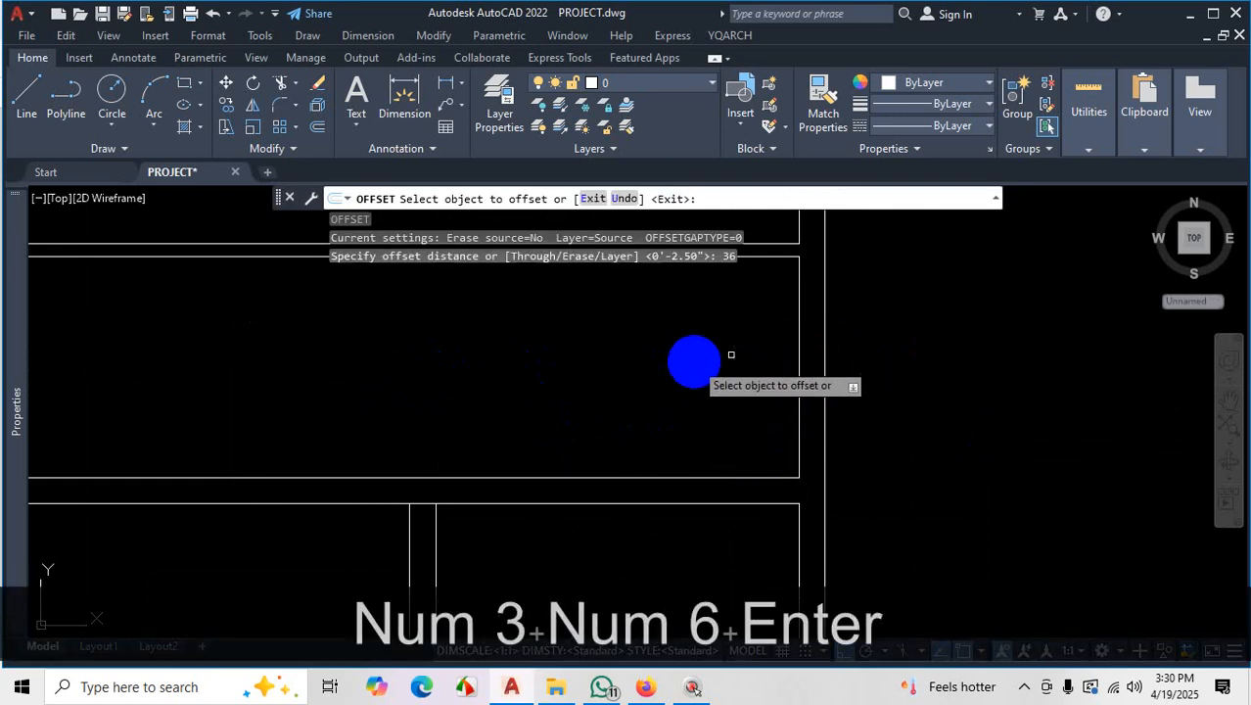
left_click(796, 315)
left_click(668, 352)
key("Escape")
scroll(710, 377, "down", 2)
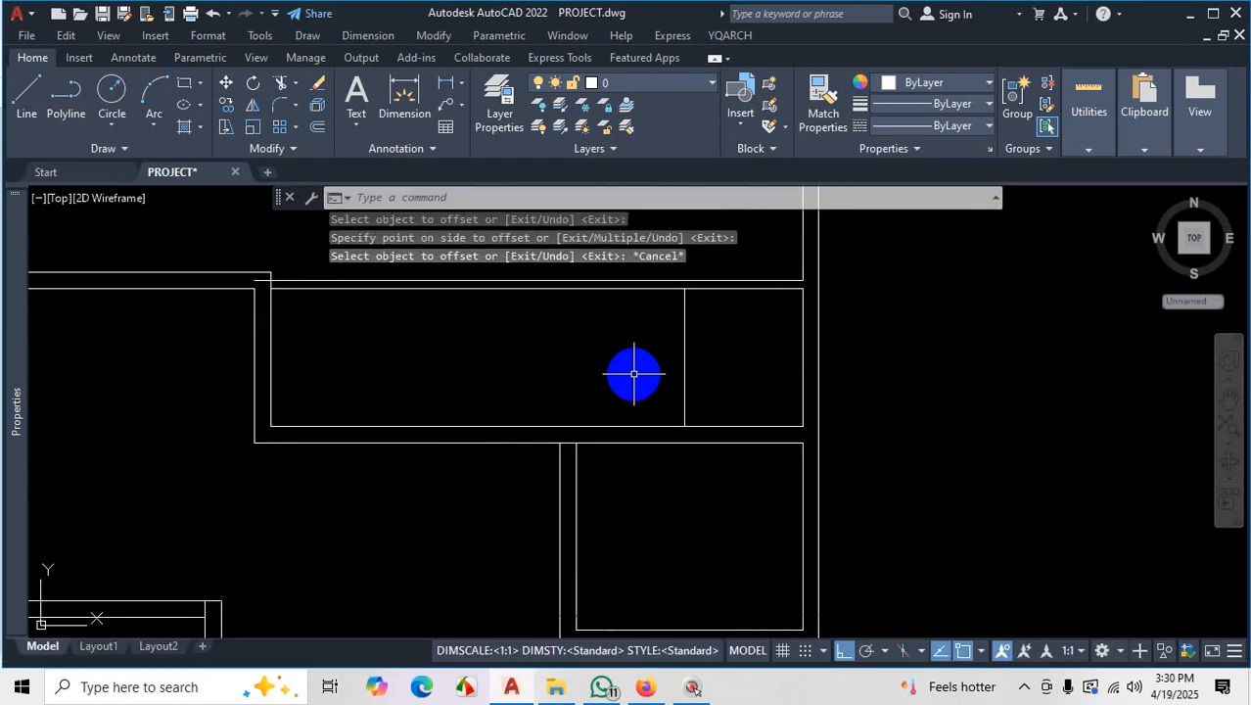
Copy the landing edge line as an array of 10 treads spaced 10 inches apart toward the drawing room, checking the count against the reference PDF
type("CO")
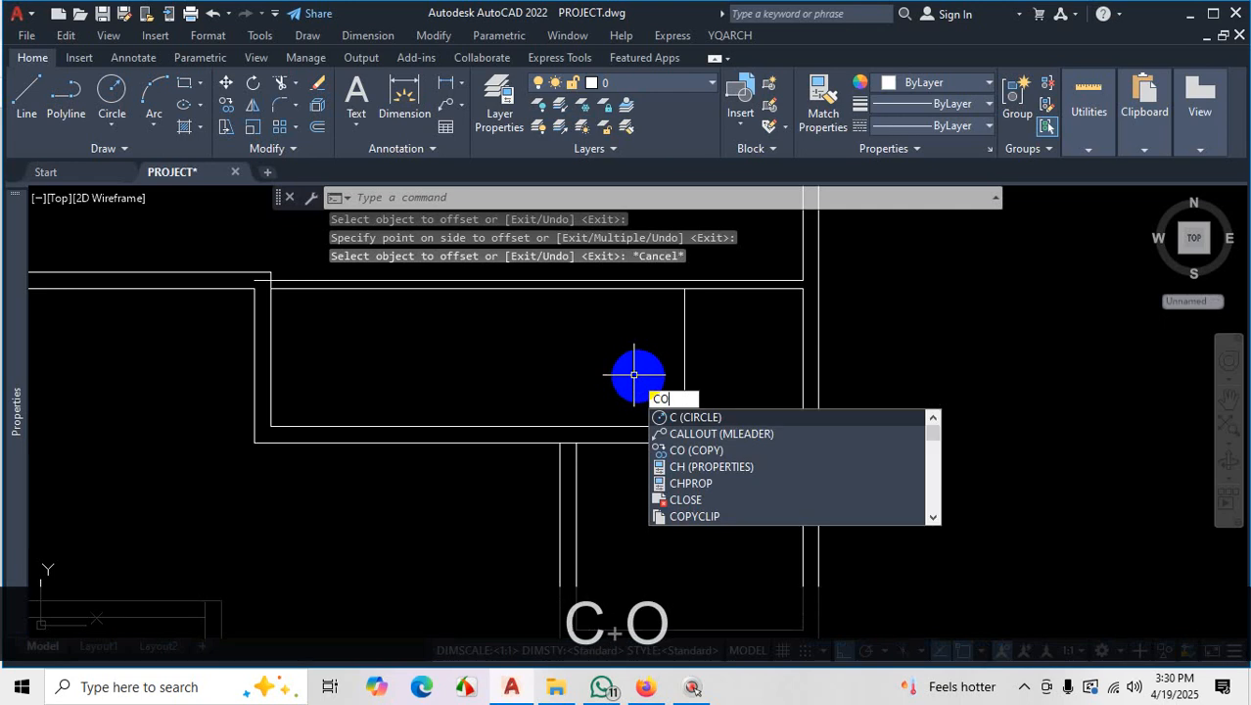
key("Return")
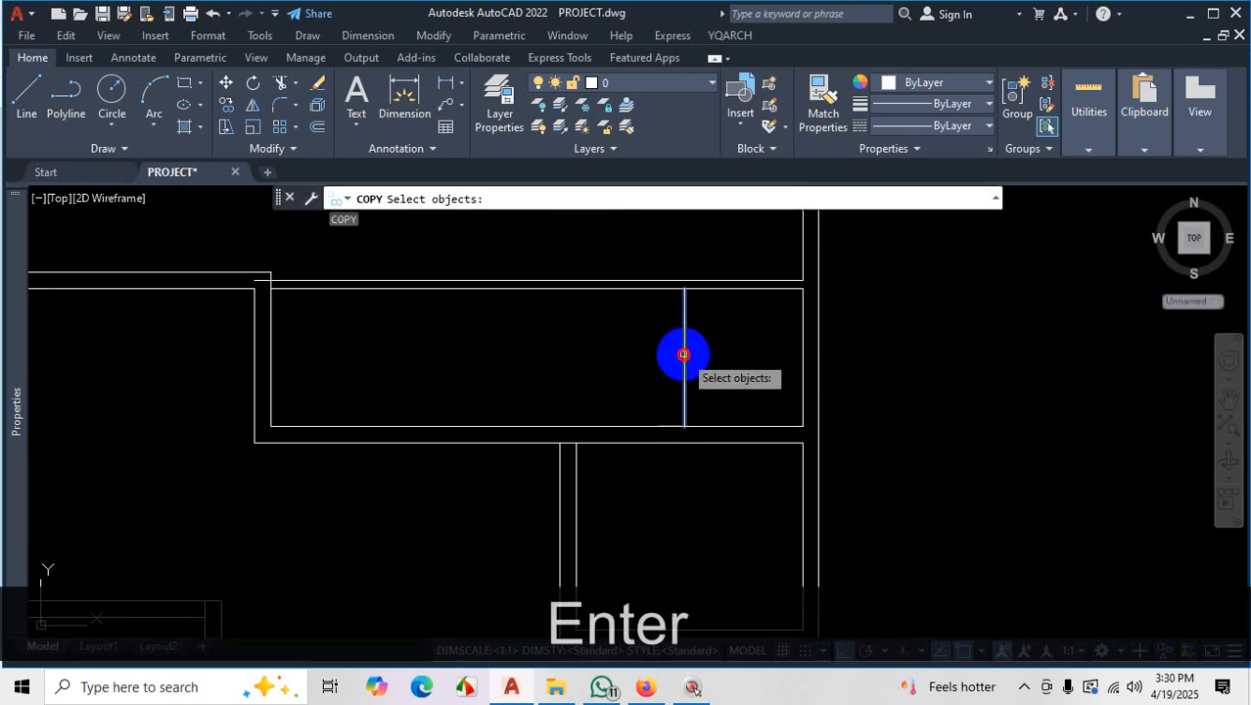
left_click(683, 354)
key("space")
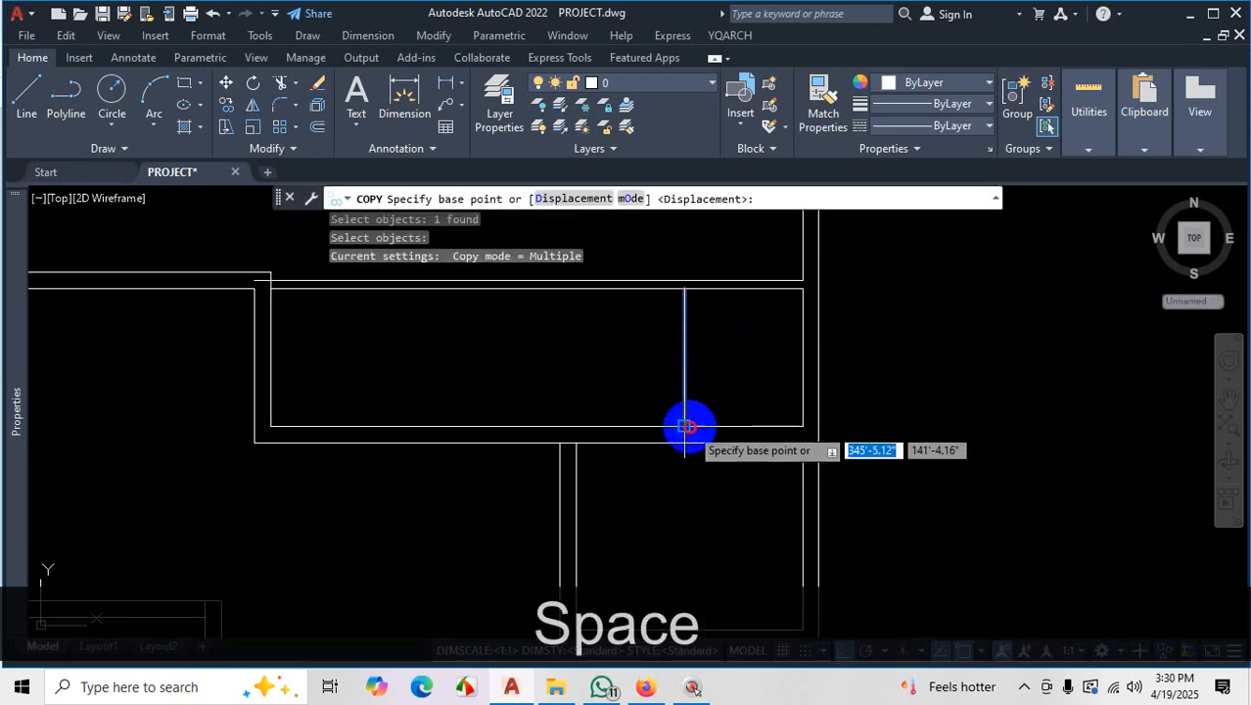
left_click(688, 427)
left_click(566, 199)
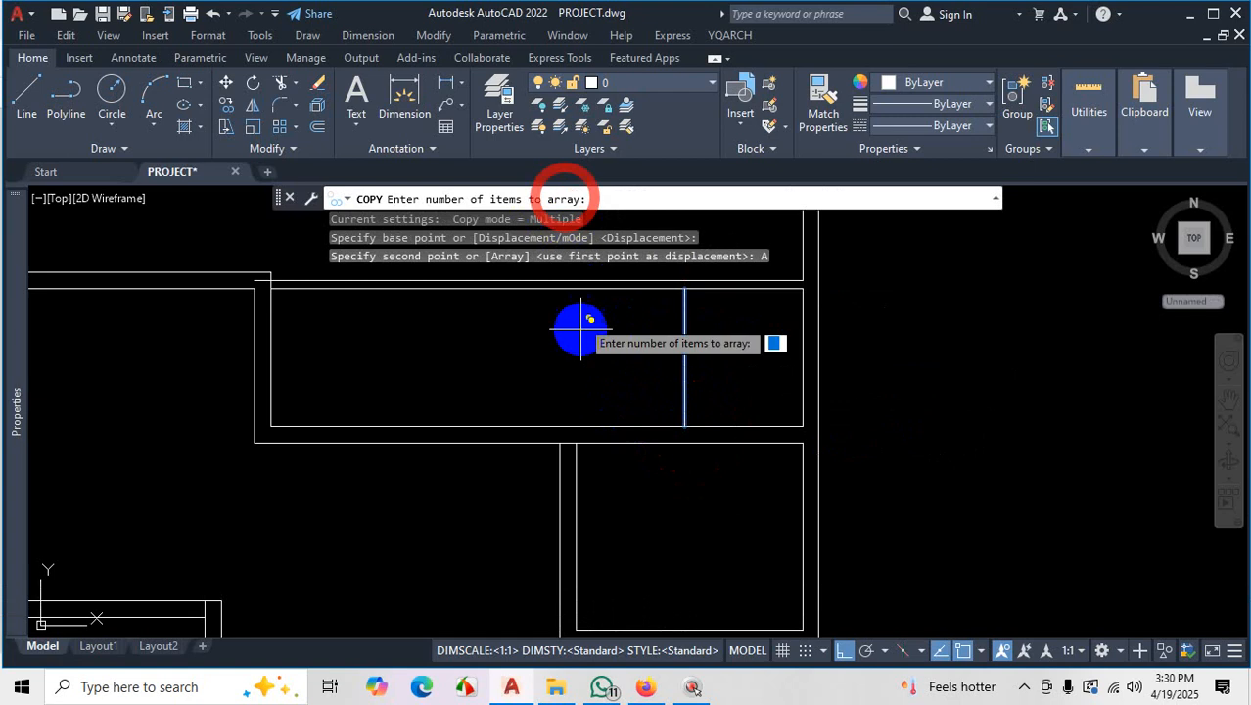
left_click(646, 688)
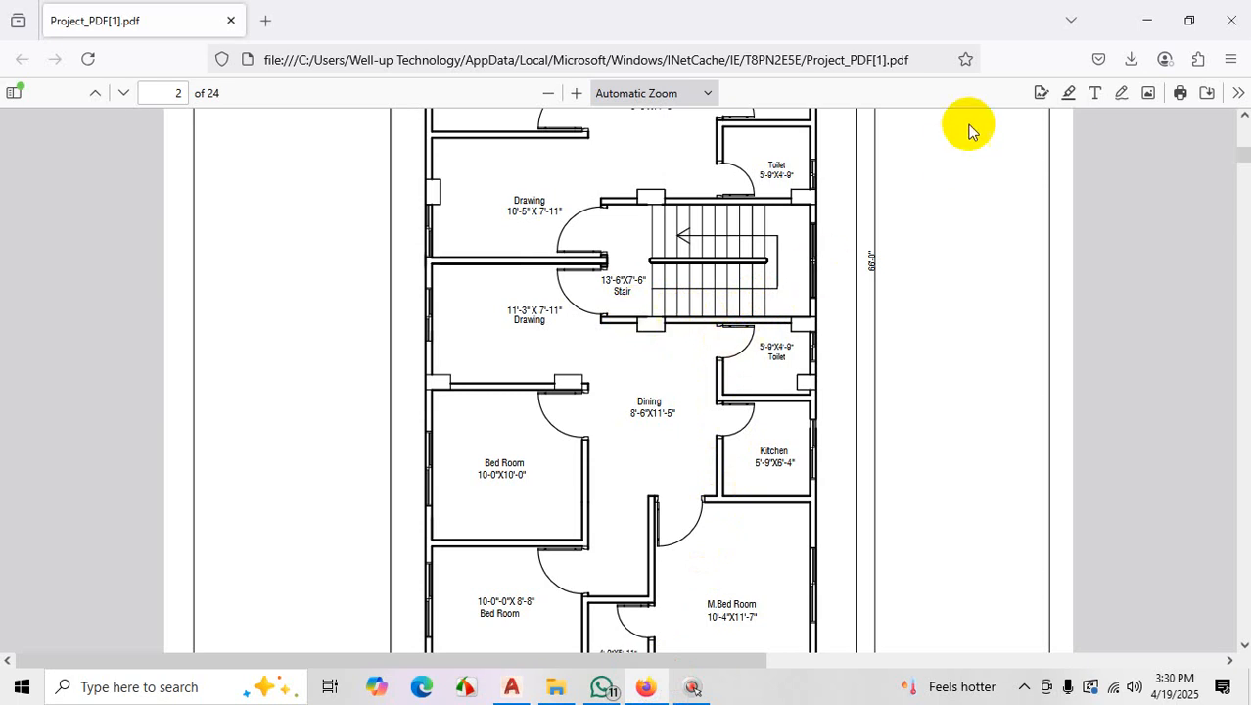
left_click(1151, 21)
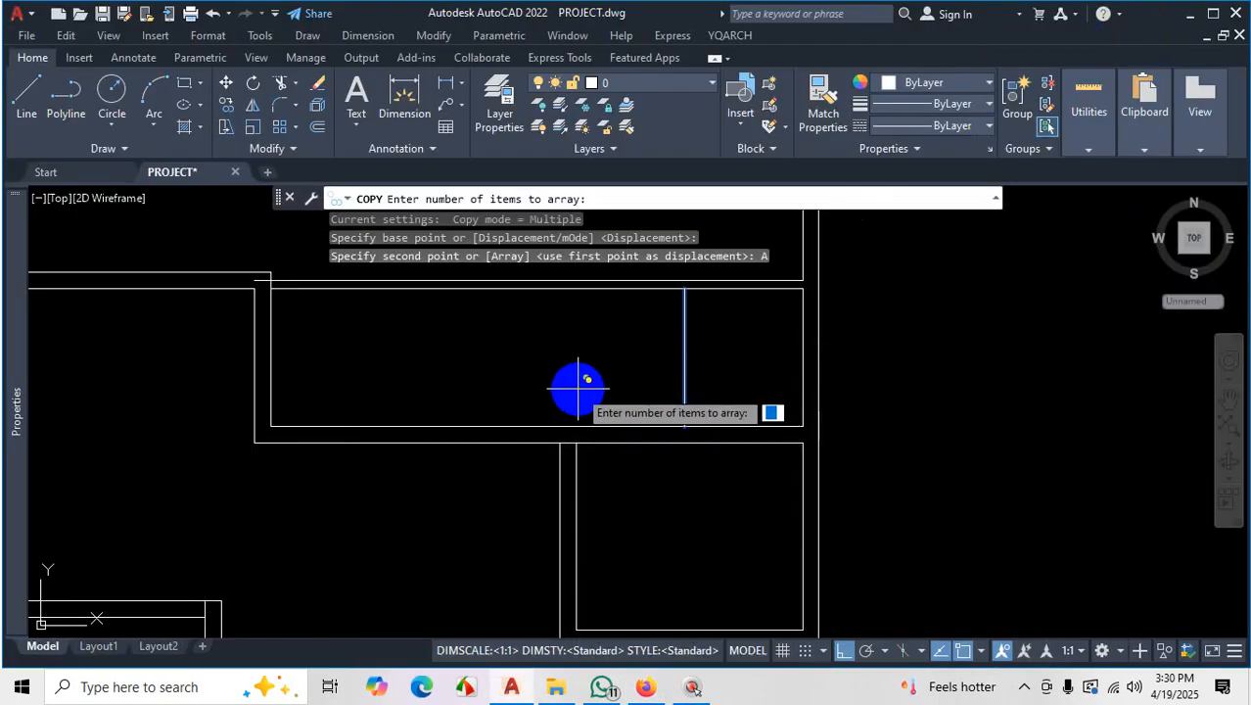
type("10")
key("Return")
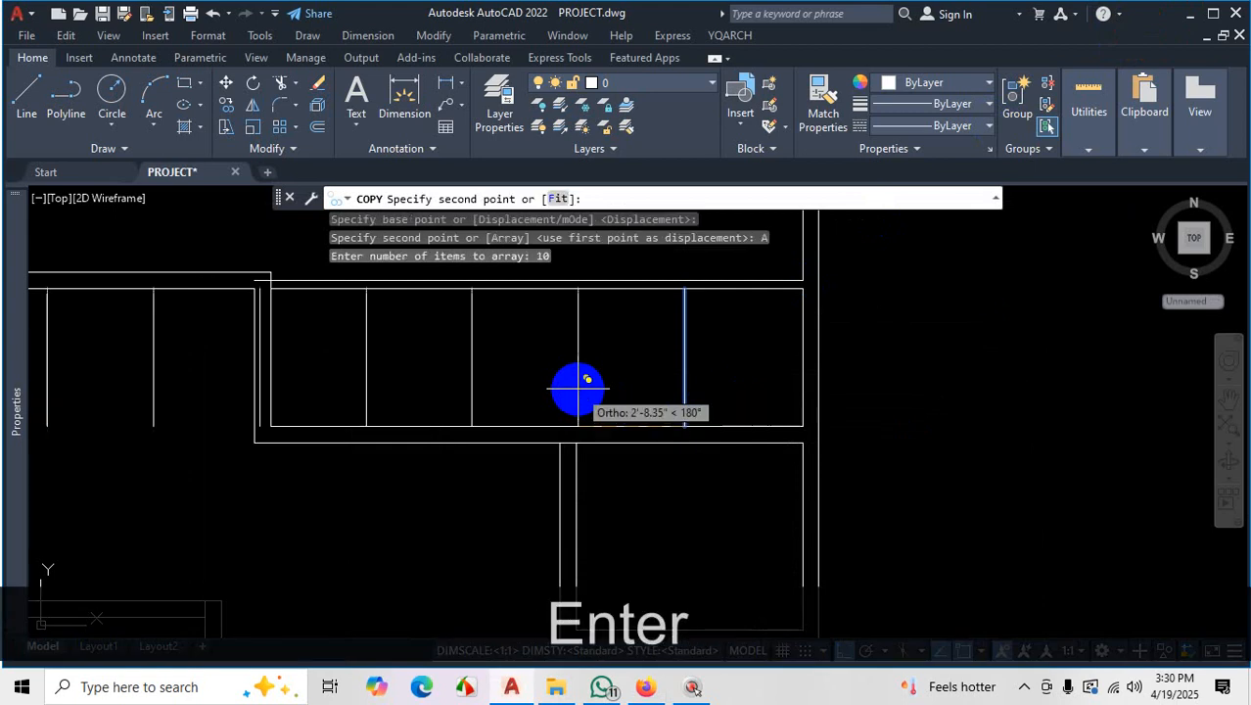
type("10")
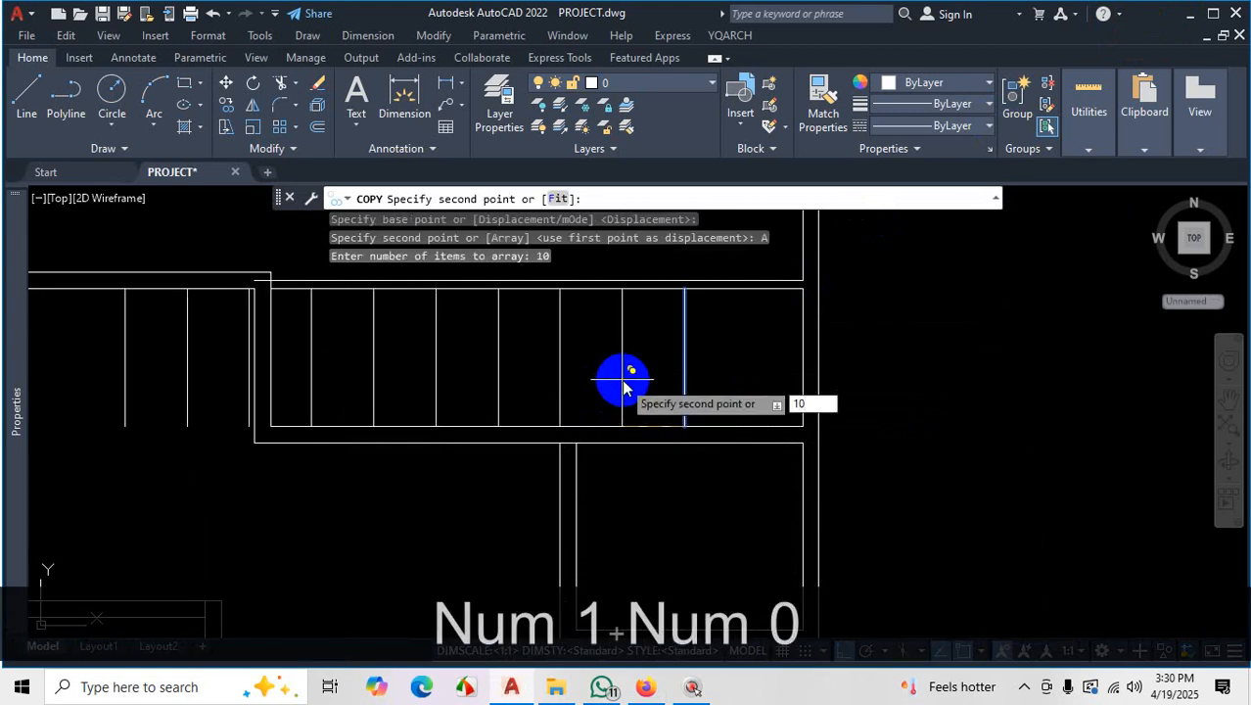
key("Return")
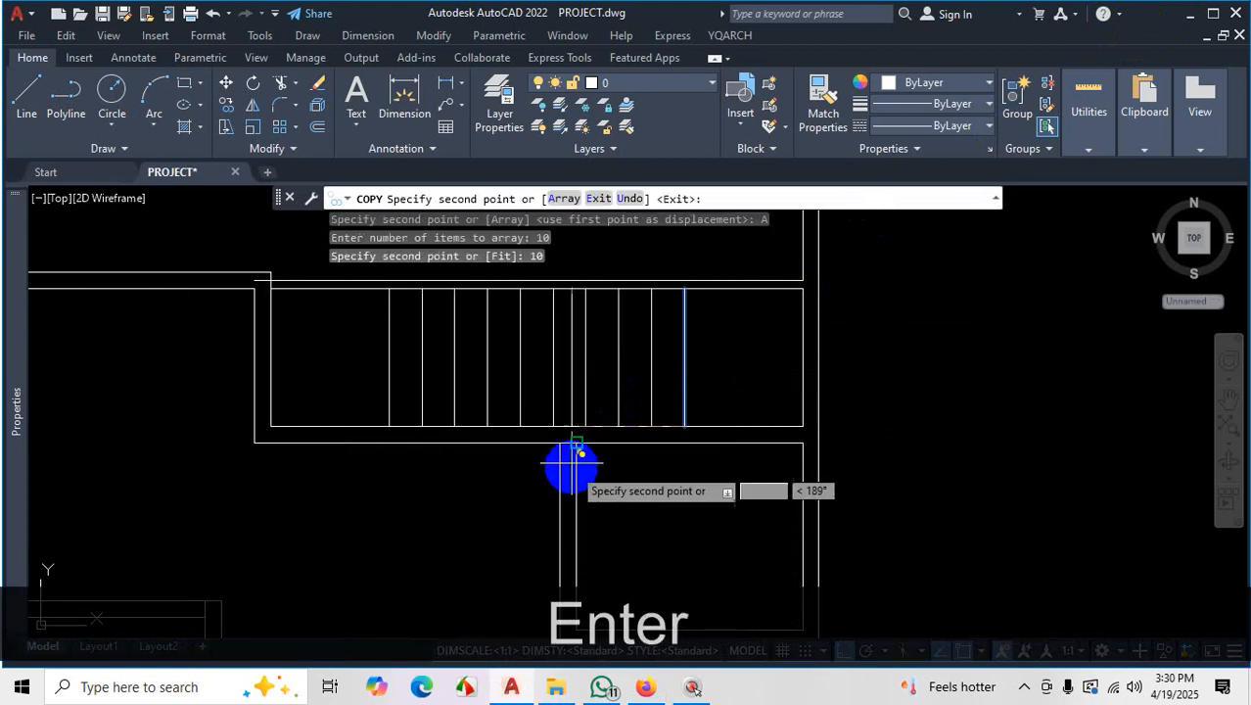
key("Escape")
Measure the gap between the stair wall and the nearest tread with a temporary dimension, and erase that dimension
scroll(749, 397, "down", 4)
scroll(617, 446, "up", 2)
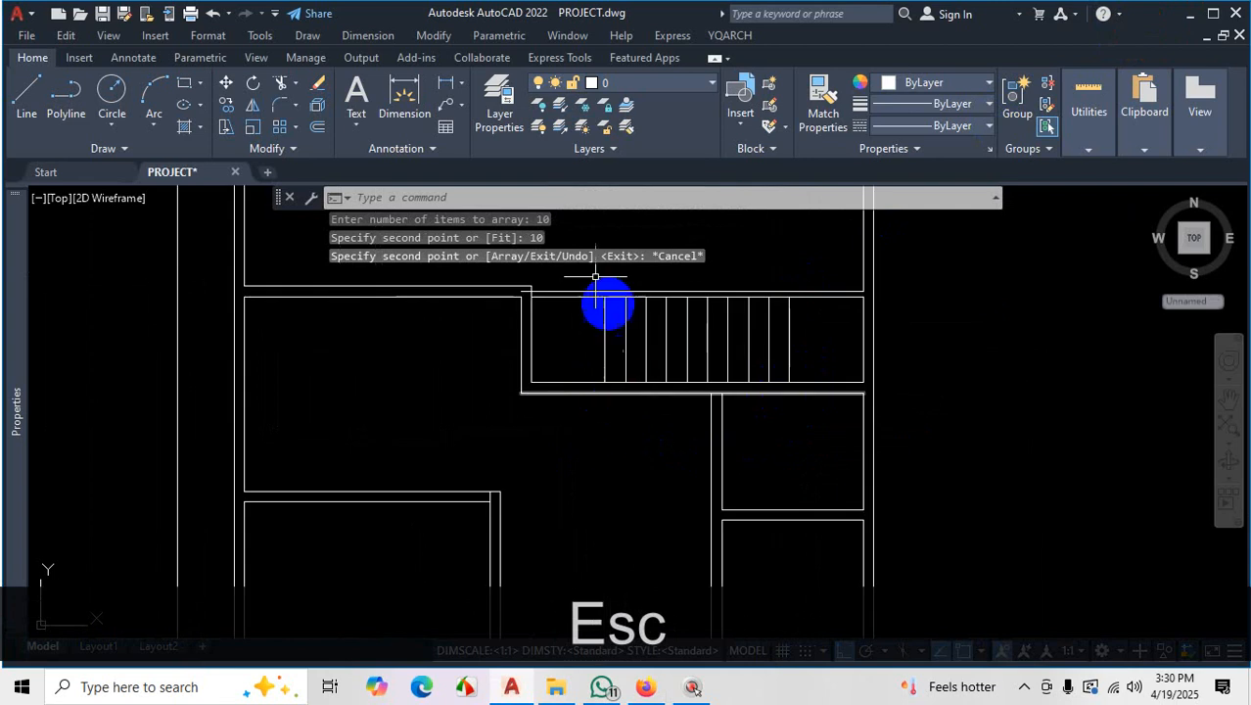
scroll(587, 392, "up", 3)
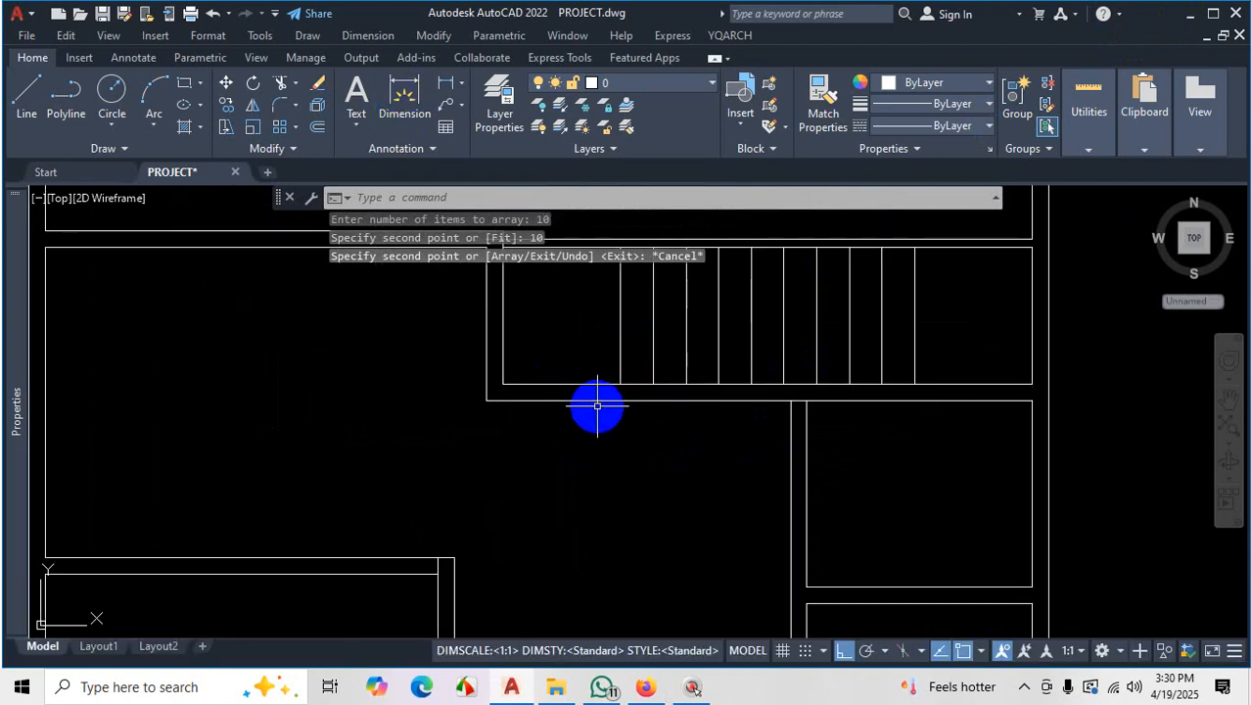
left_click(404, 93)
scroll(509, 377, "up", 3)
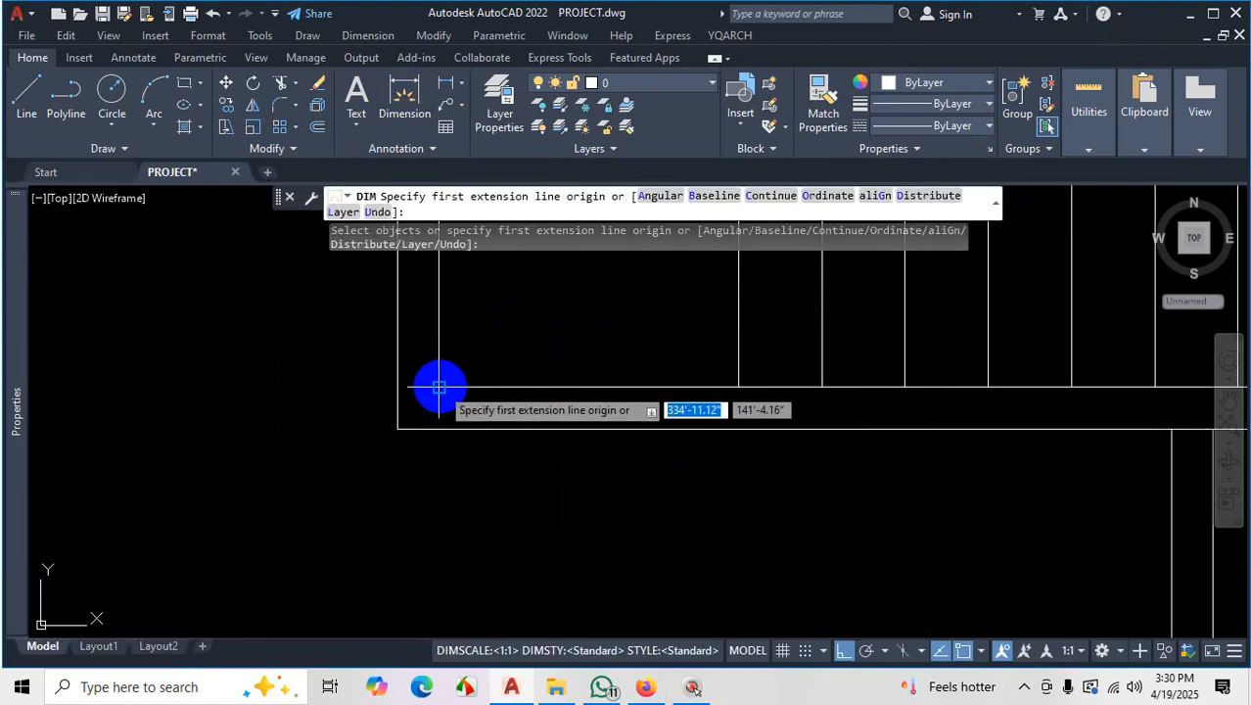
left_click(439, 385)
left_click(737, 388)
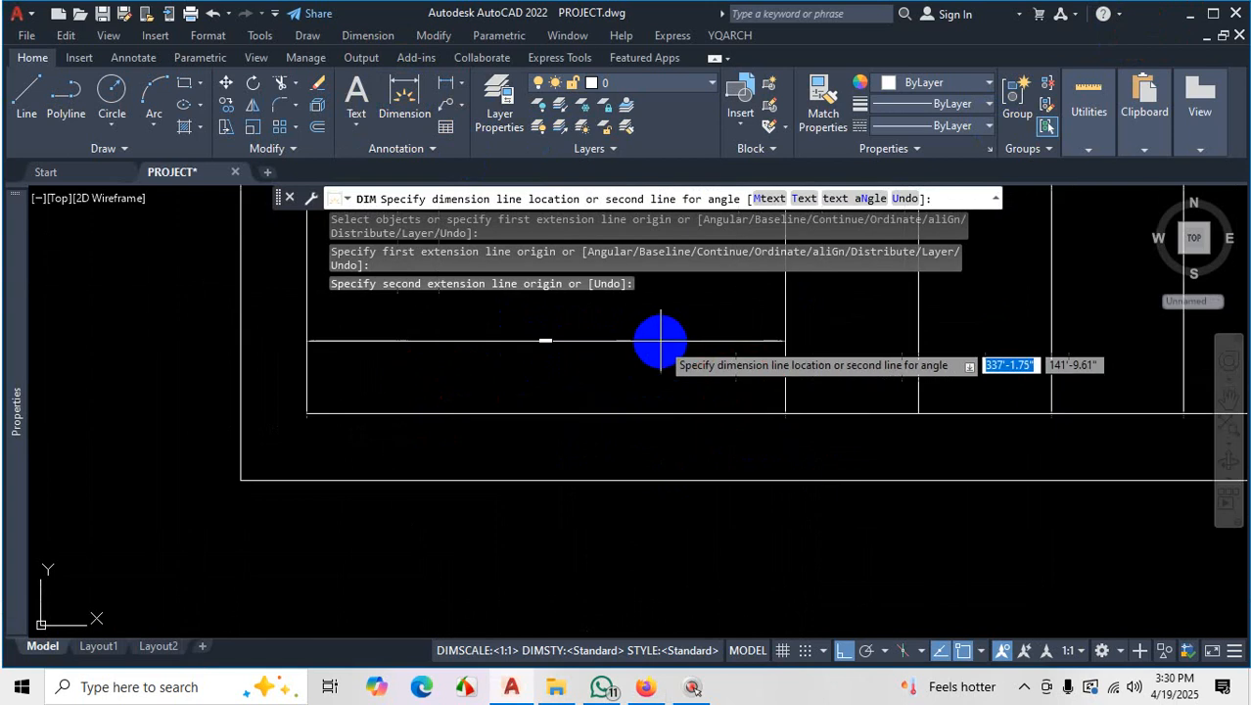
left_click(647, 345)
scroll(527, 338, "up", 2)
scroll(615, 400, "up", 2)
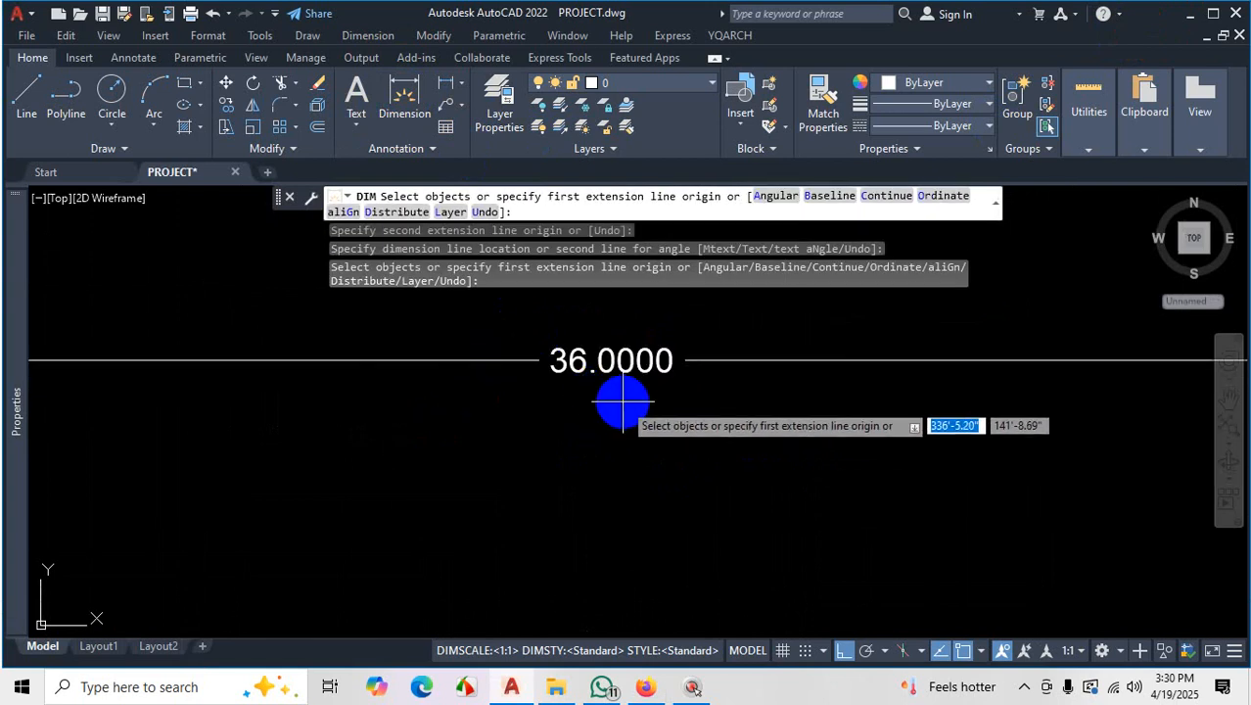
key("Escape")
scroll(620, 419, "down", 4)
left_click(692, 378)
left_click(628, 427)
key("Delete")
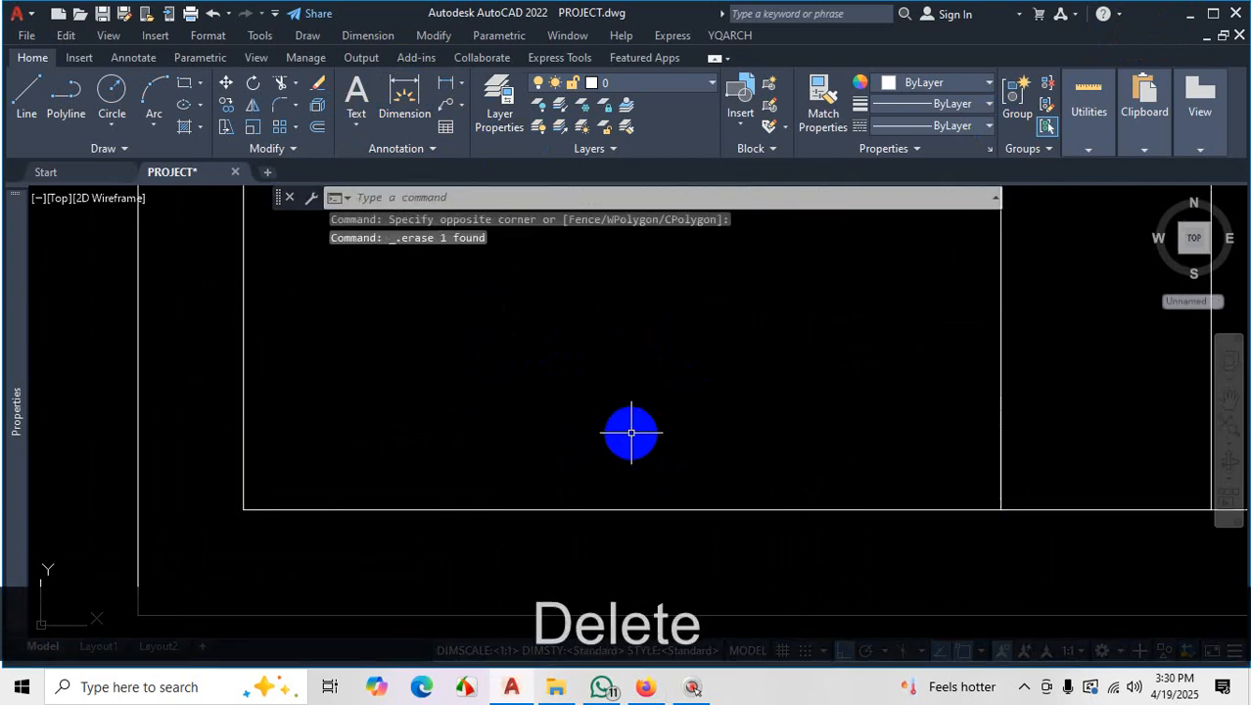
Trim the upper divider line where it crosses the thickness of the stair wall beside the drawing room
scroll(692, 466, "down", 3)
scroll(764, 435, "up", 2)
scroll(763, 435, "down", 4)
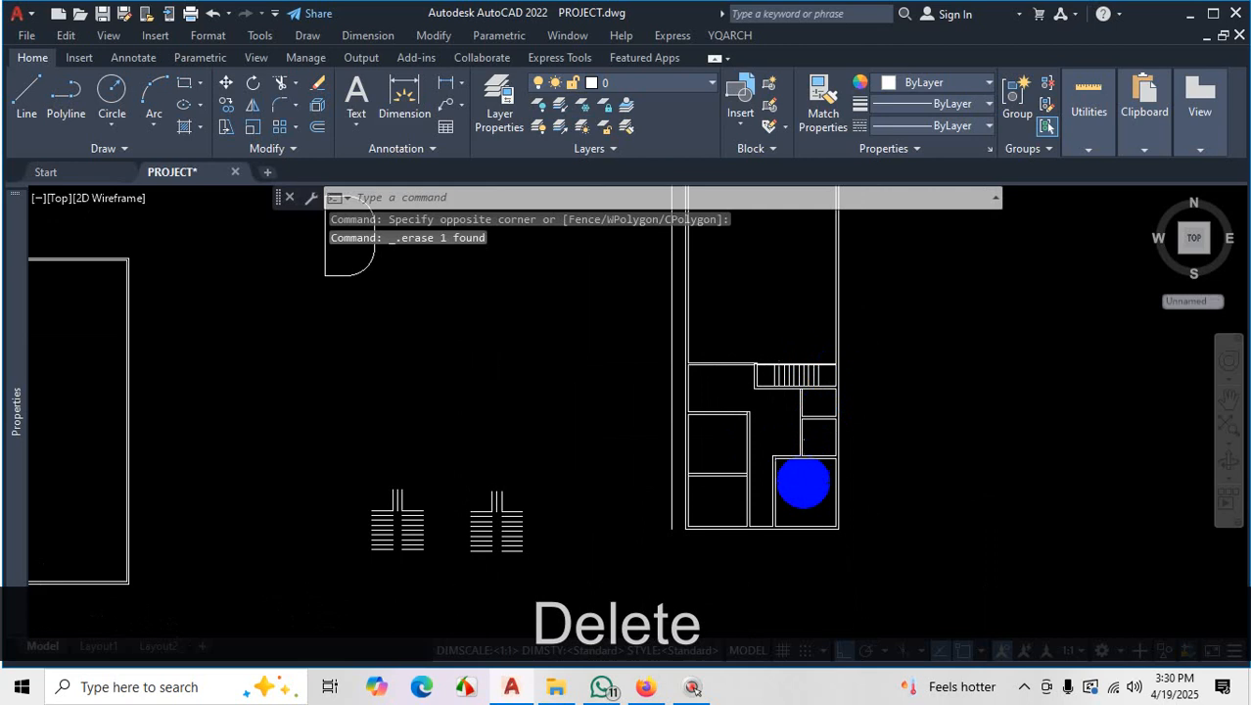
scroll(819, 481, "up", 2)
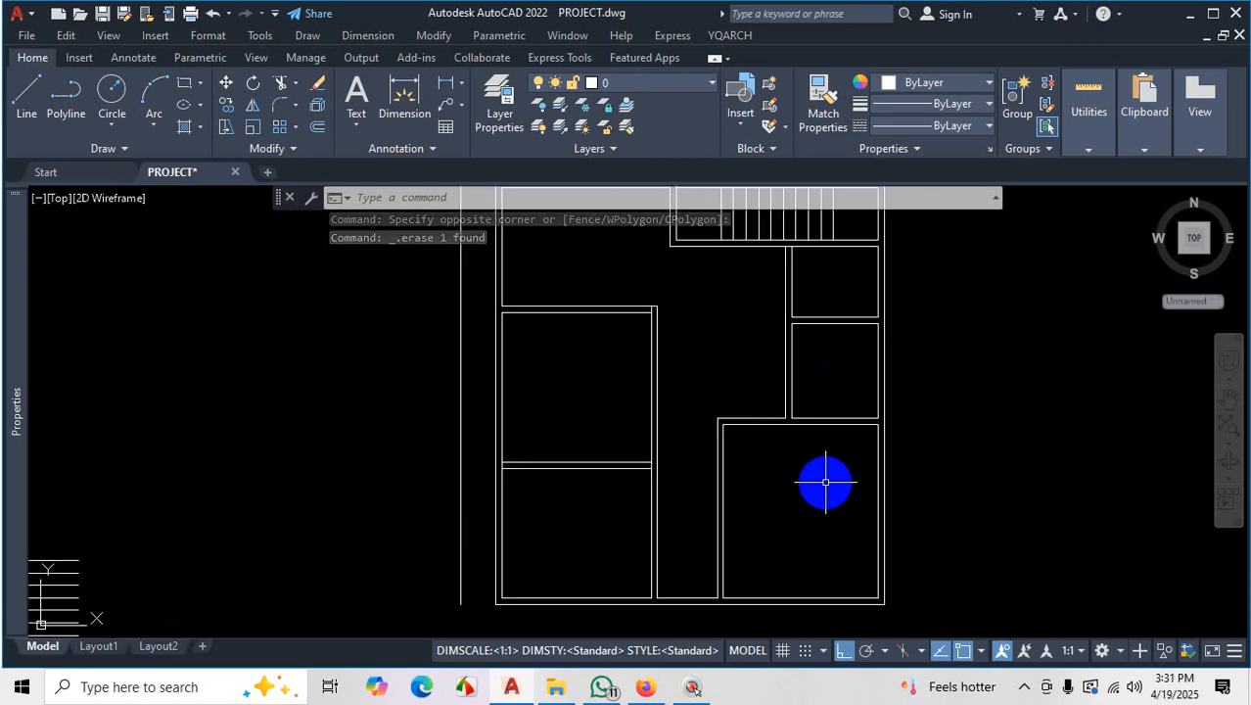
scroll(812, 450, "down", 3)
scroll(764, 343, "up", 6)
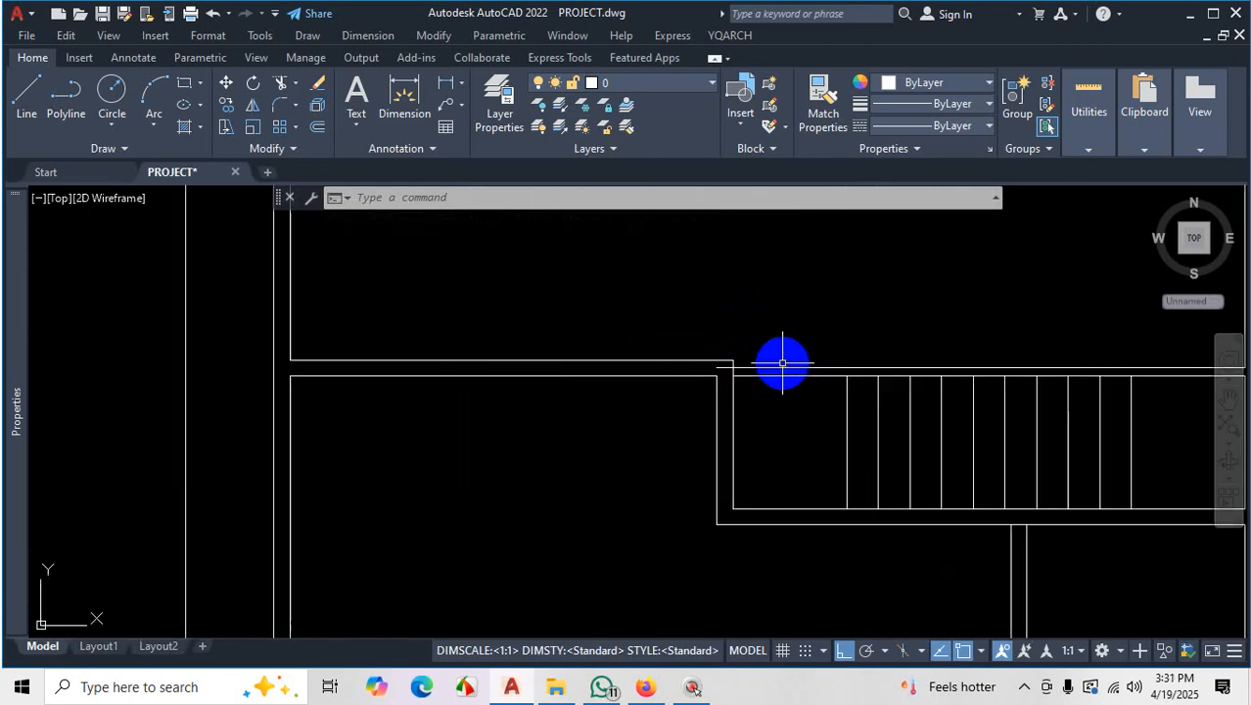
scroll(782, 363, "up", 2)
scroll(668, 362, "up", 2)
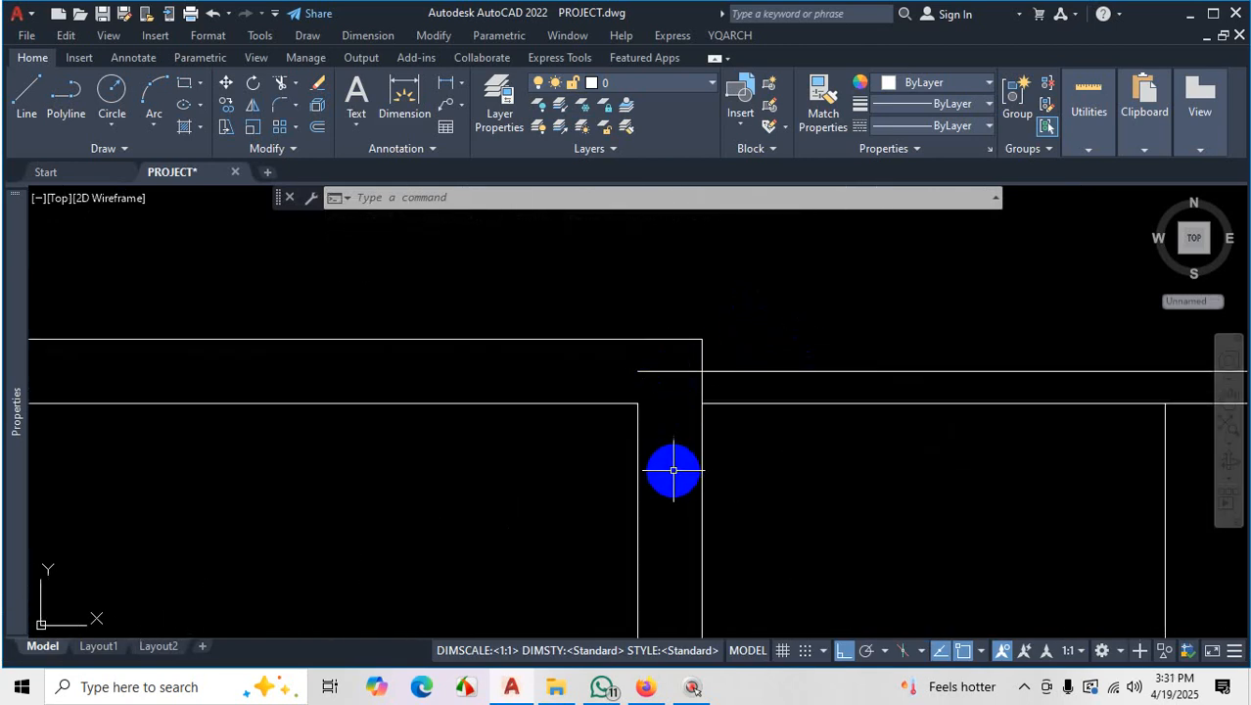
type("tr")
key("space")
scroll(711, 463, "down", 1)
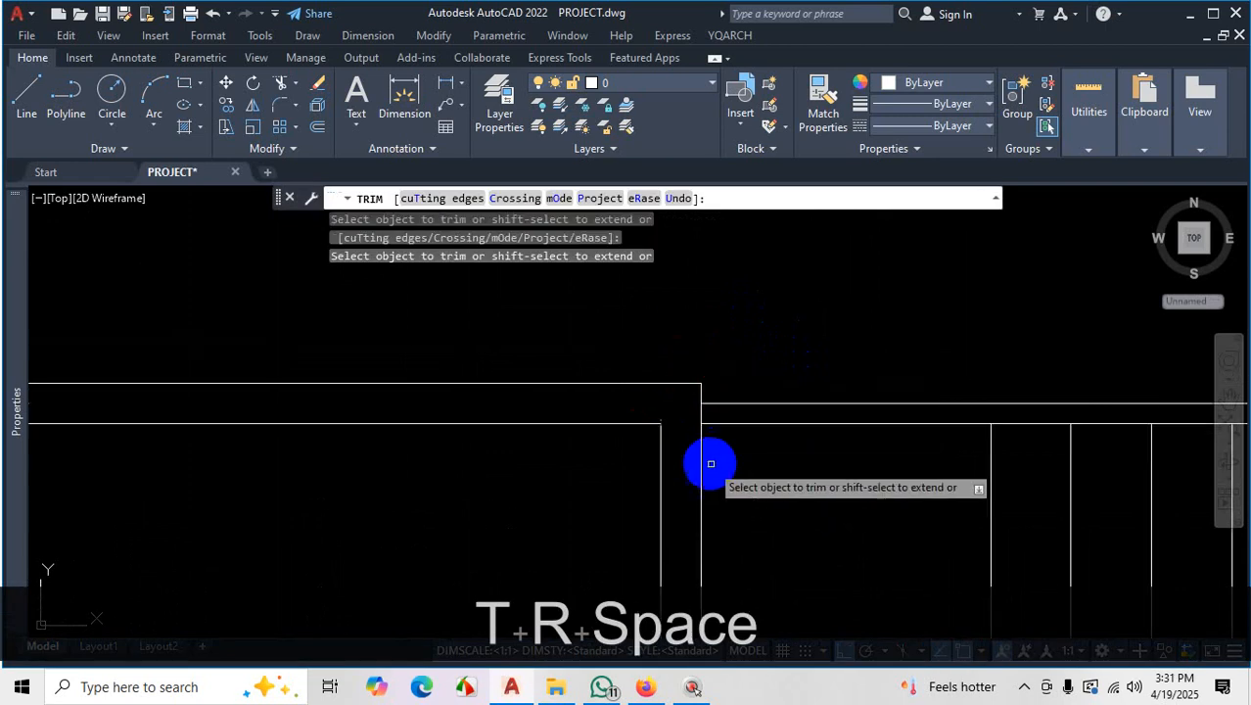
Trim away the inner lines of both outer walls above the drawing room and the stair
scroll(744, 455, "down", 3)
scroll(954, 431, "up", 5)
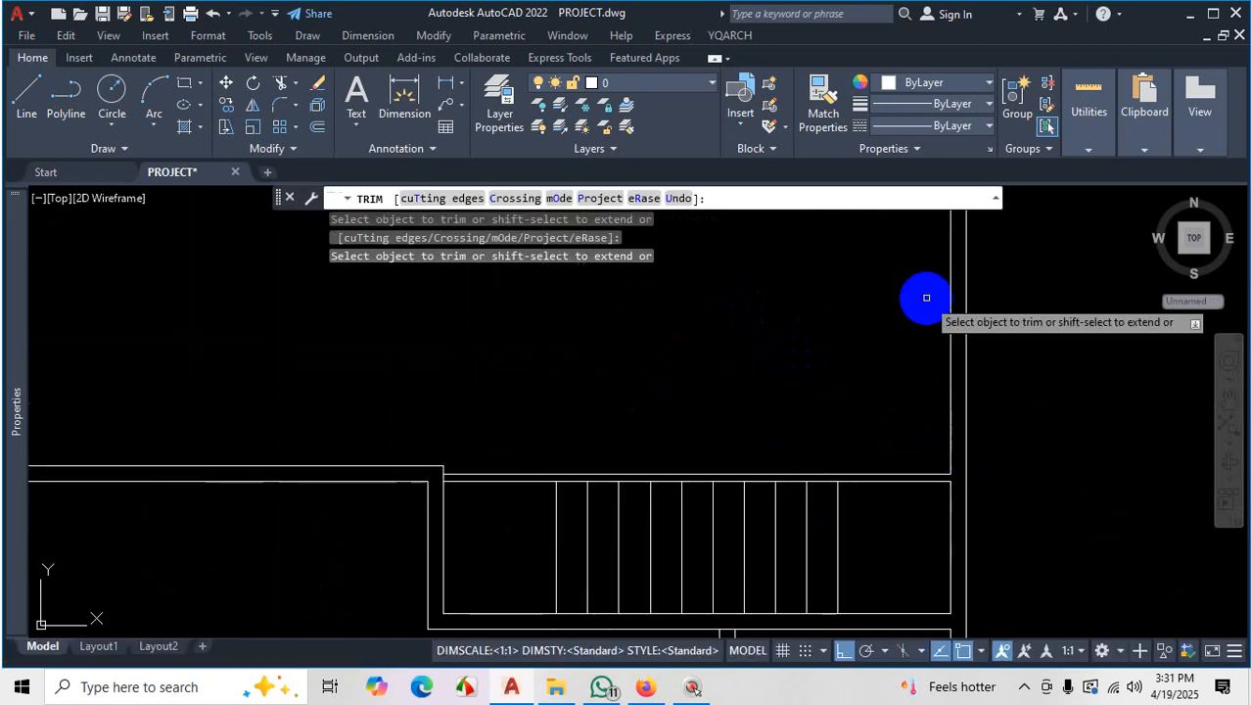
scroll(935, 333, "down", 3)
scroll(588, 401, "up", 3)
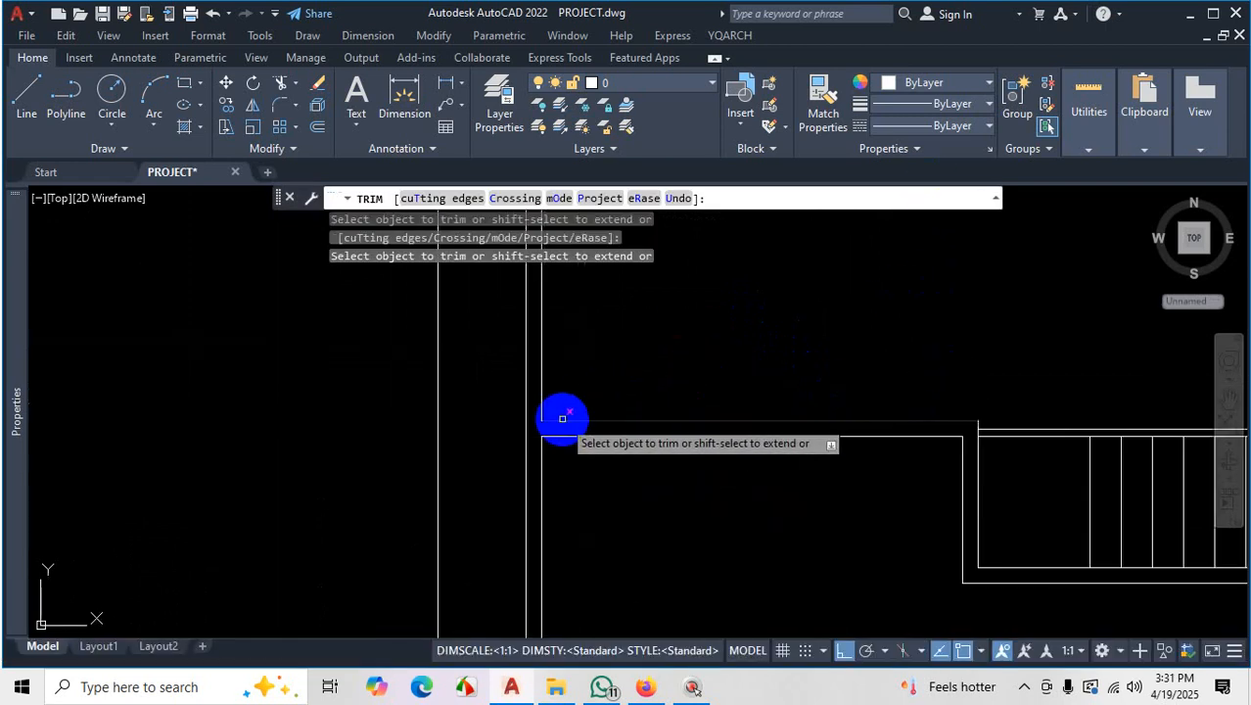
scroll(554, 381, "down", 3)
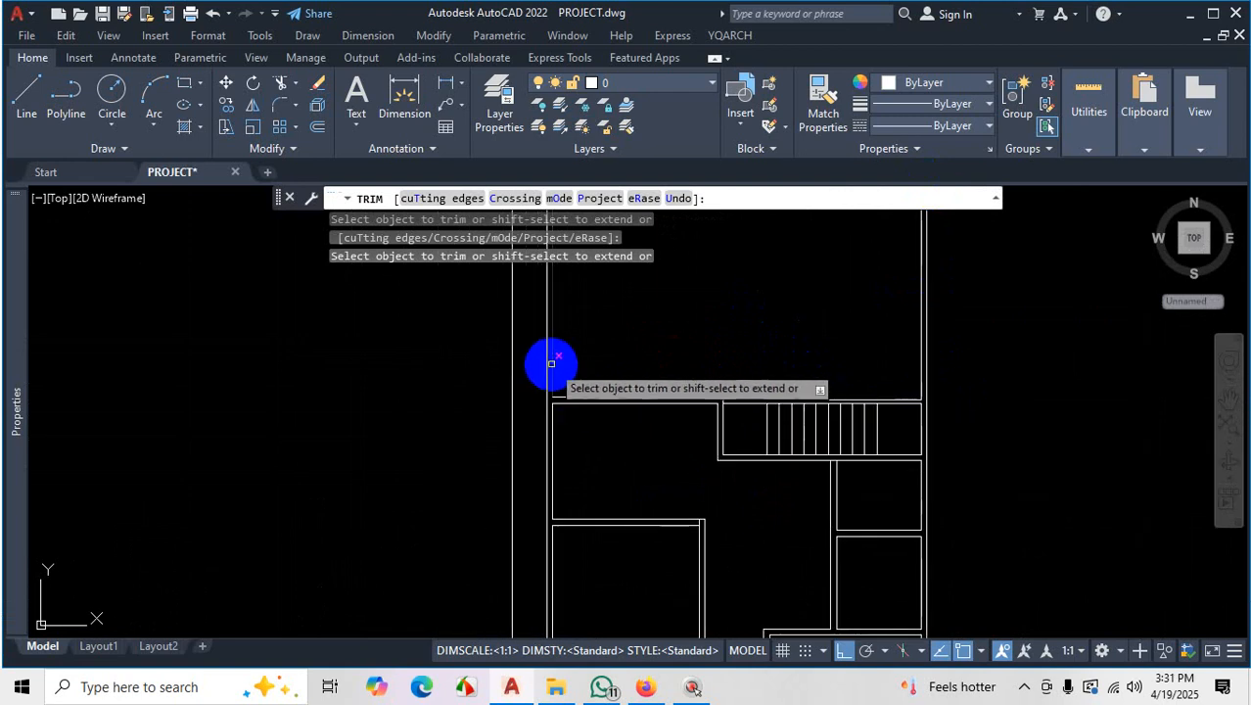
scroll(925, 352, "up", 2)
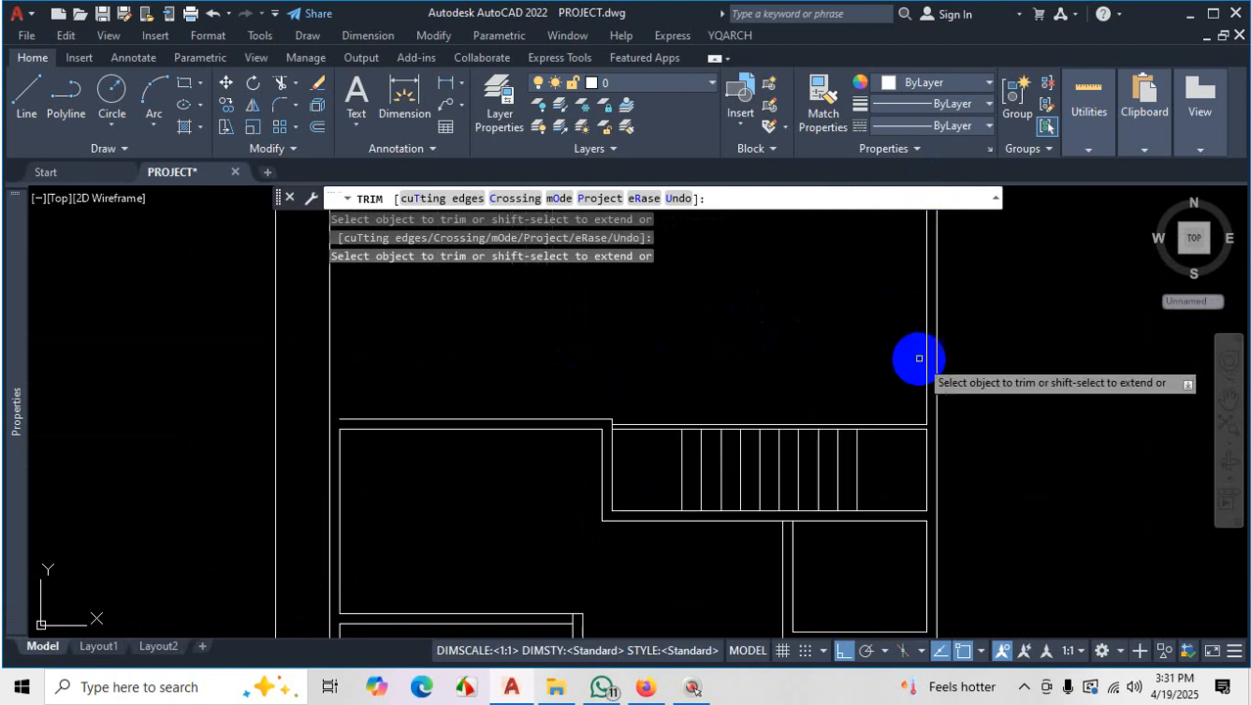
left_click(924, 355)
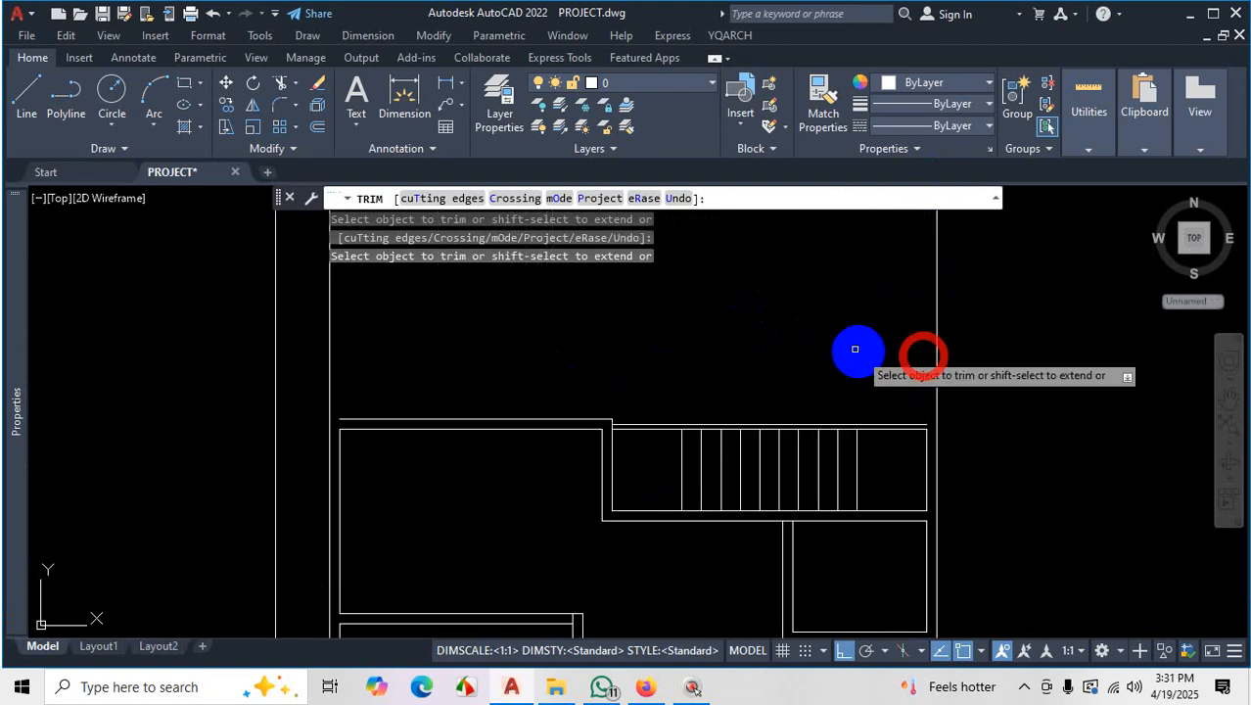
key("Escape")
Trim the inner wall line that crosses the wall thickness at the upper bedroom's corner below the drawing room
scroll(760, 386, "down", 3)
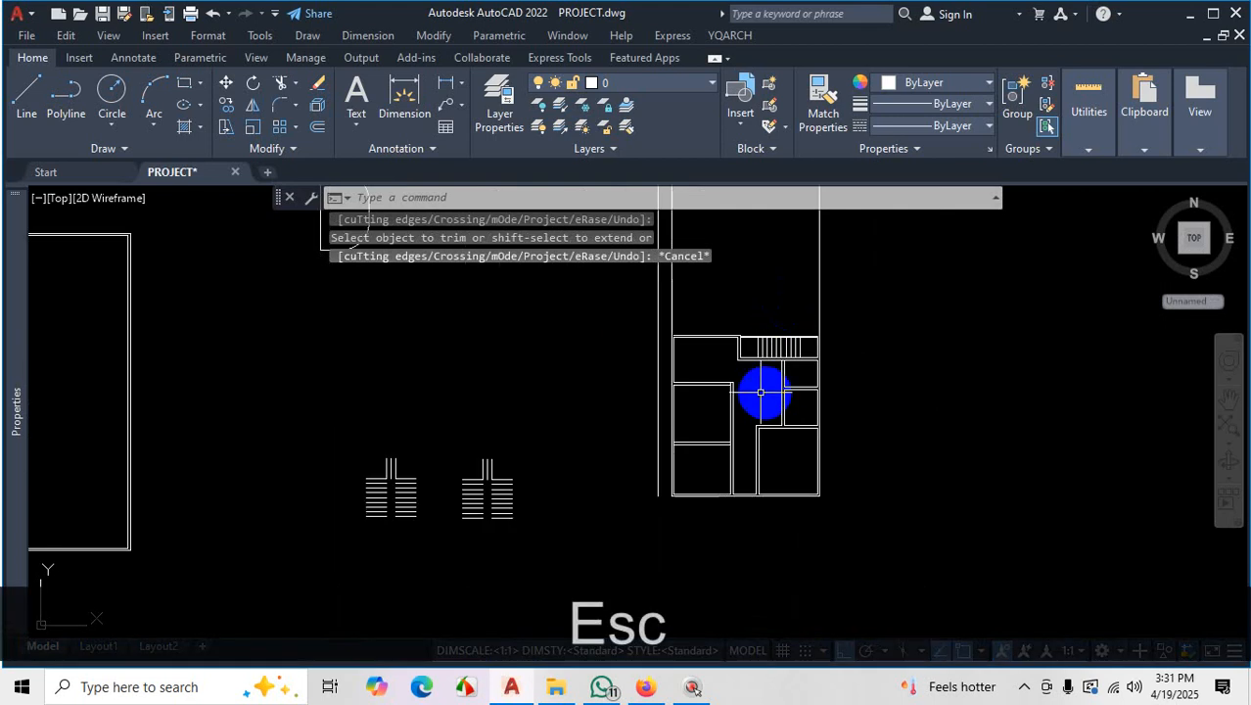
scroll(667, 354, "up", 5)
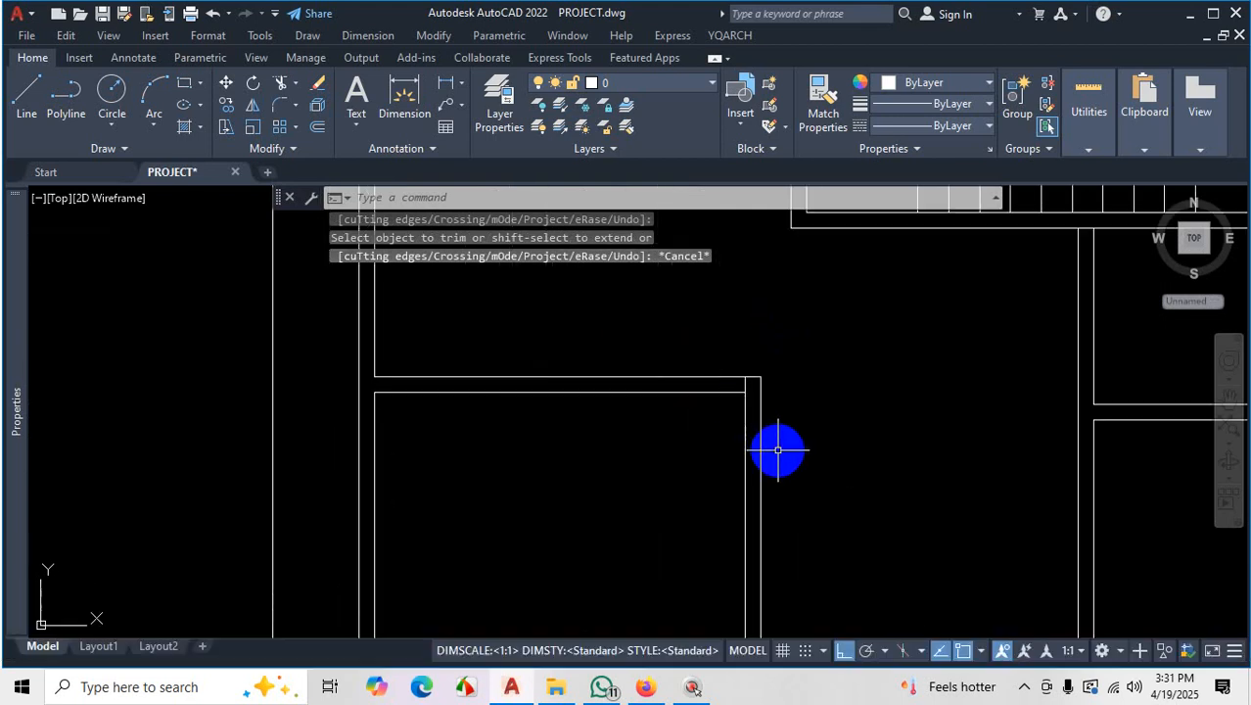
type("tr")
key("Return")
scroll(733, 381, "up", 4)
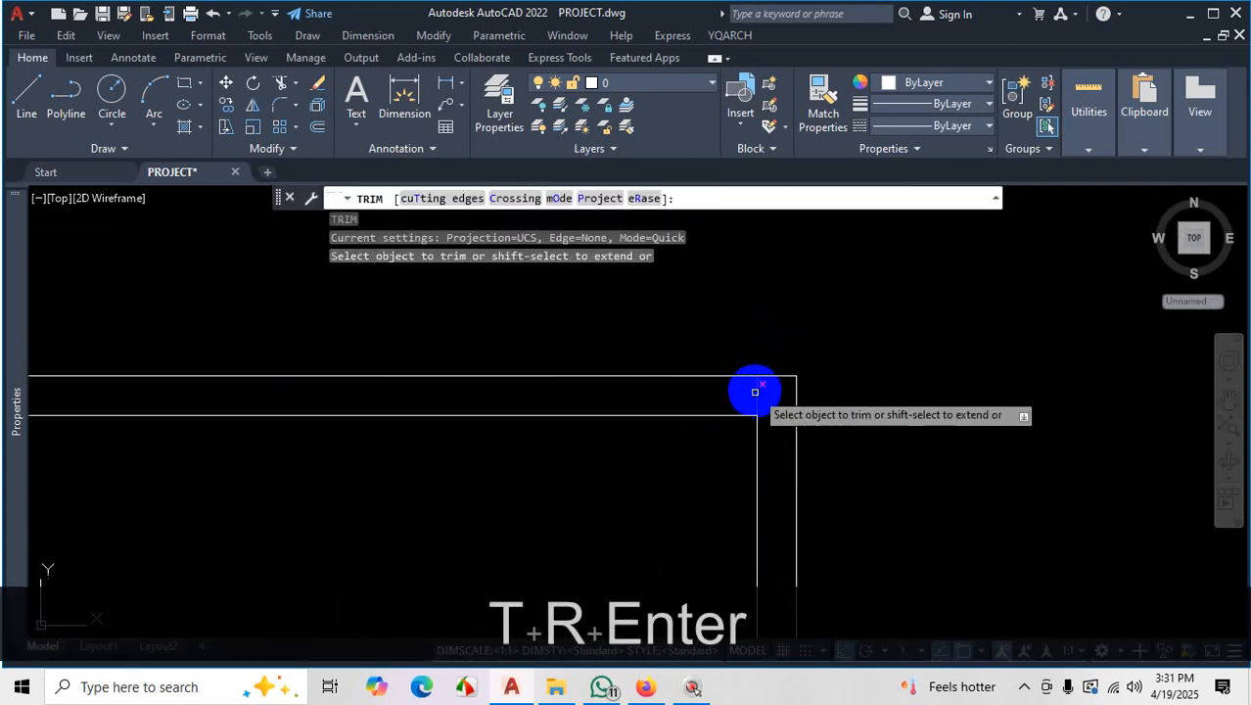
left_click(754, 388)
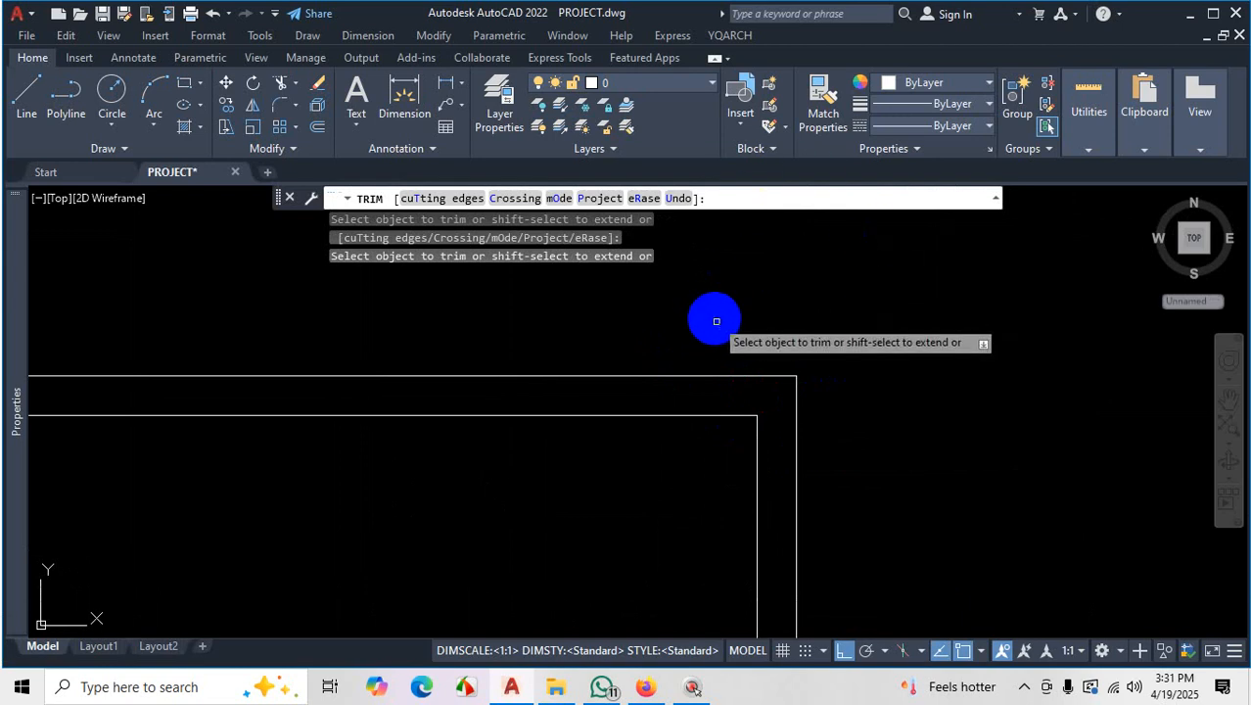
scroll(724, 372, "down", 4)
key("Escape")
Review the drawn rooms, switch to the reference PDF in Firefox, and examine its lower toilet, verandas and ground-floor stair
scroll(734, 419, "down", 10)
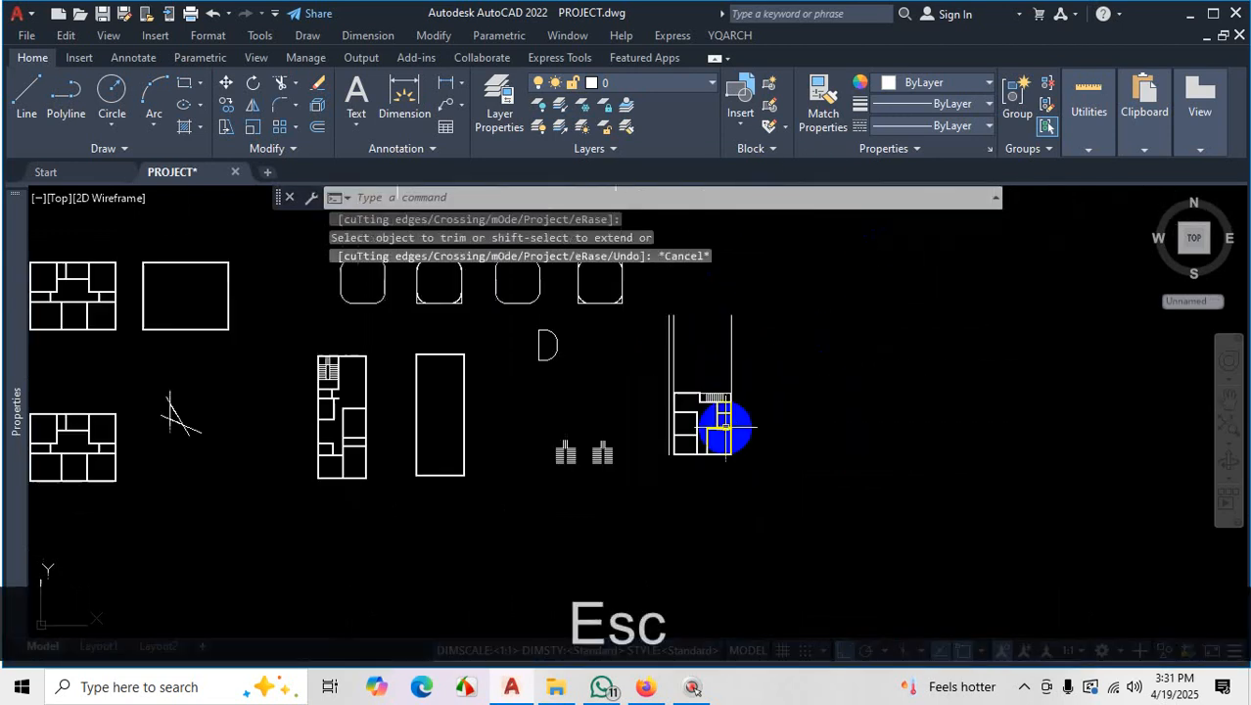
scroll(707, 421, "up", 7)
scroll(685, 490, "down", 4)
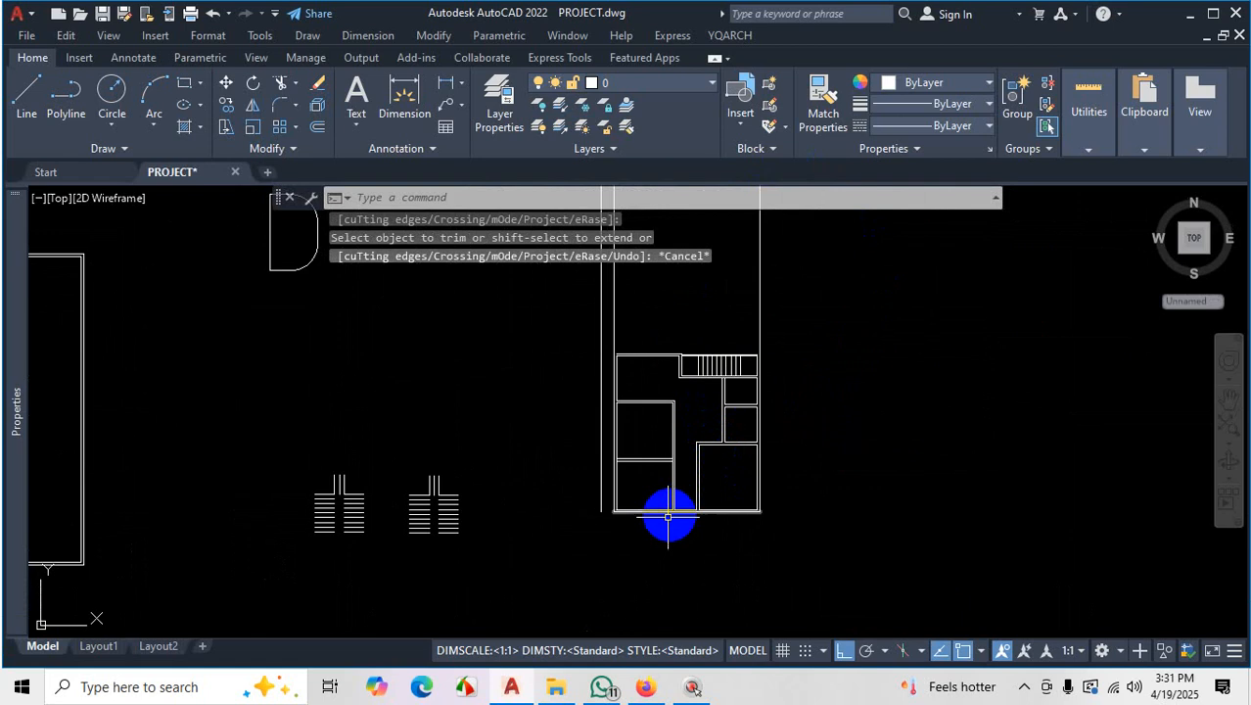
scroll(699, 508, "up", 8)
scroll(744, 488, "down", 4)
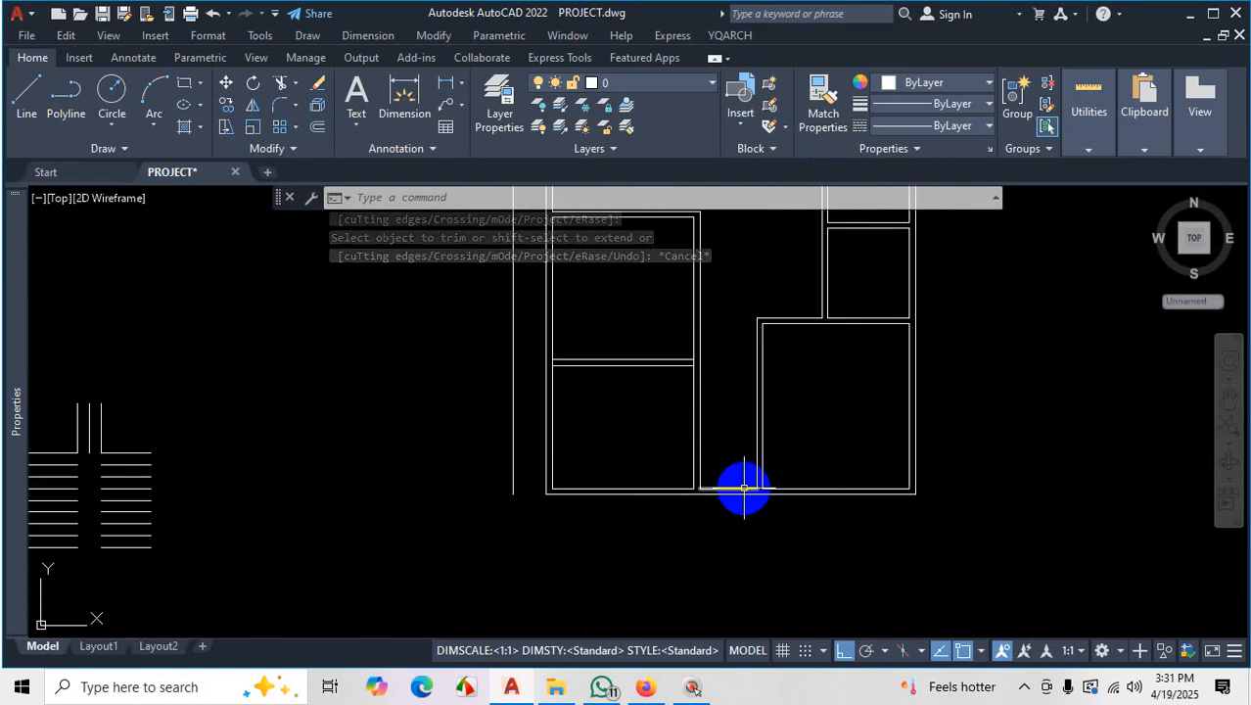
scroll(745, 488, "up", 2)
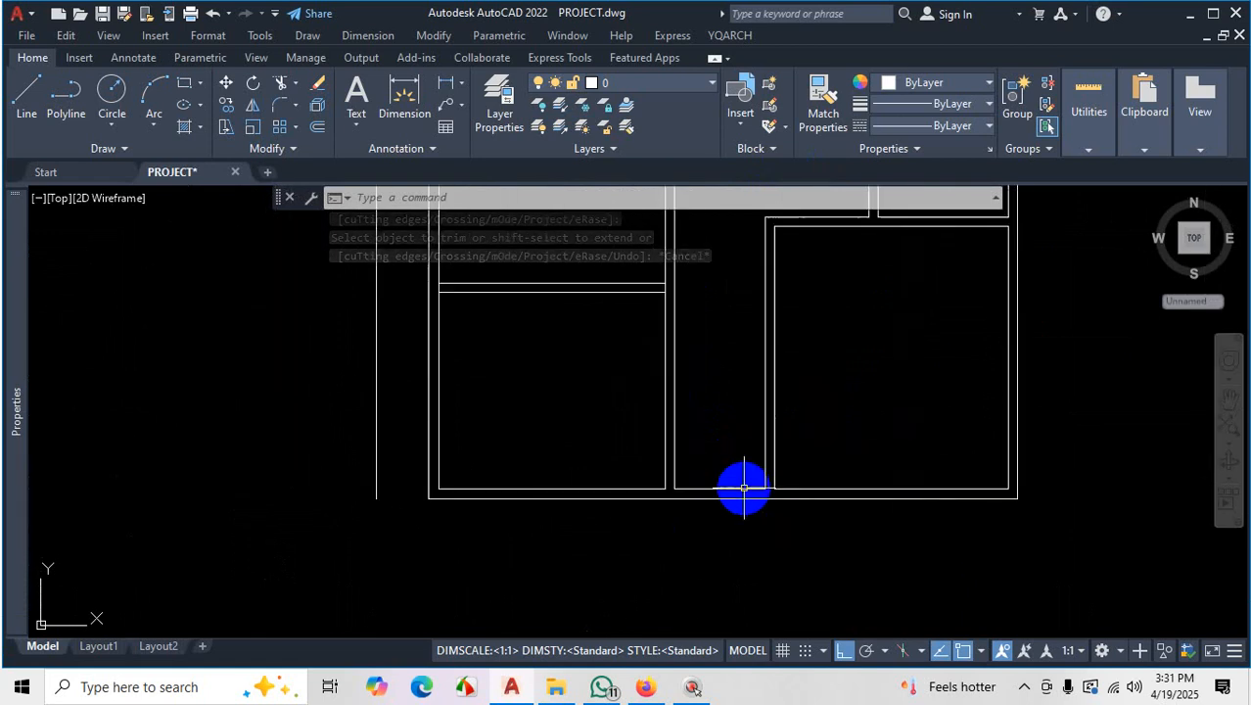
left_click(1024, 688)
key("Escape")
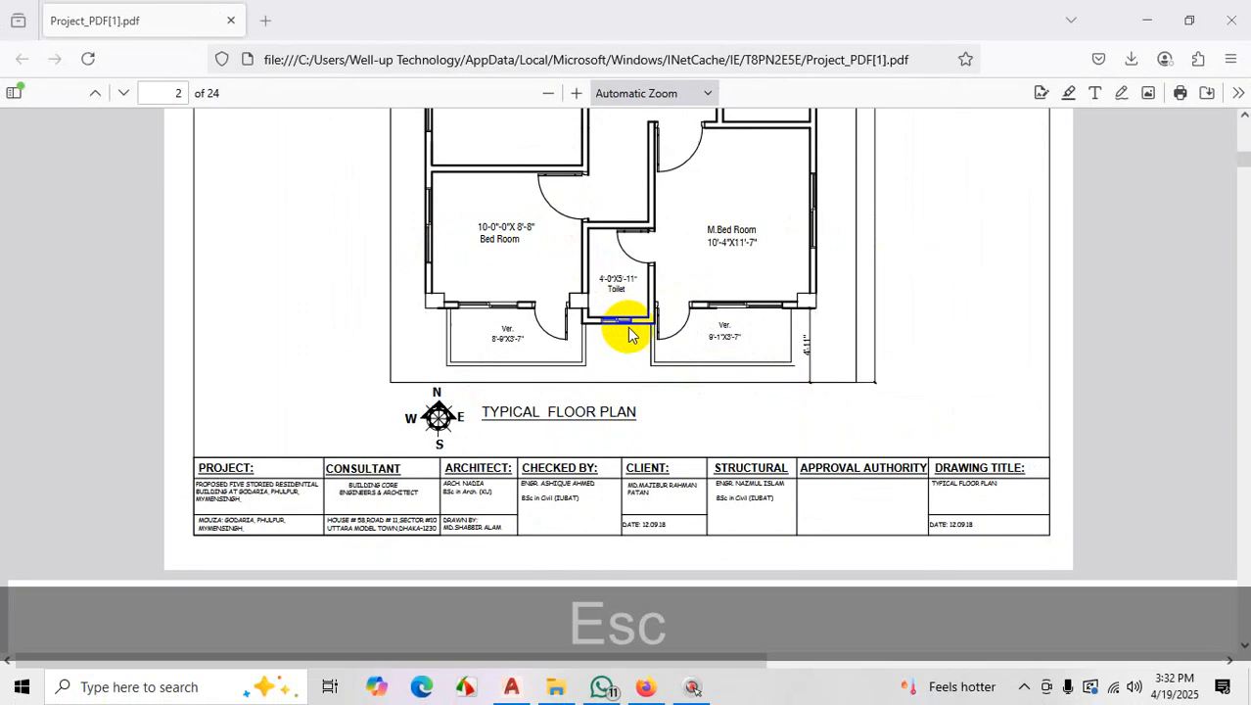
scroll(620, 313, "up", 15)
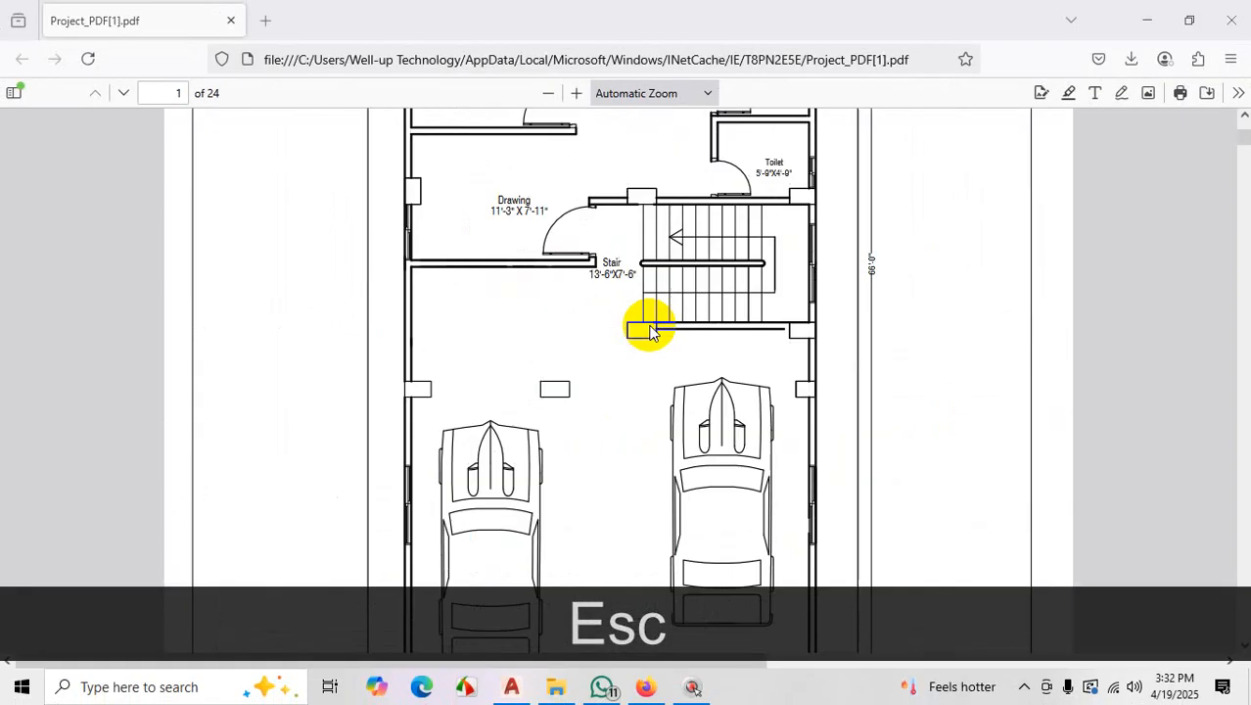
Examine the drawing rooms' walls and doors beside the stair on the PDF's typical floor plan
scroll(651, 331, "down", 10)
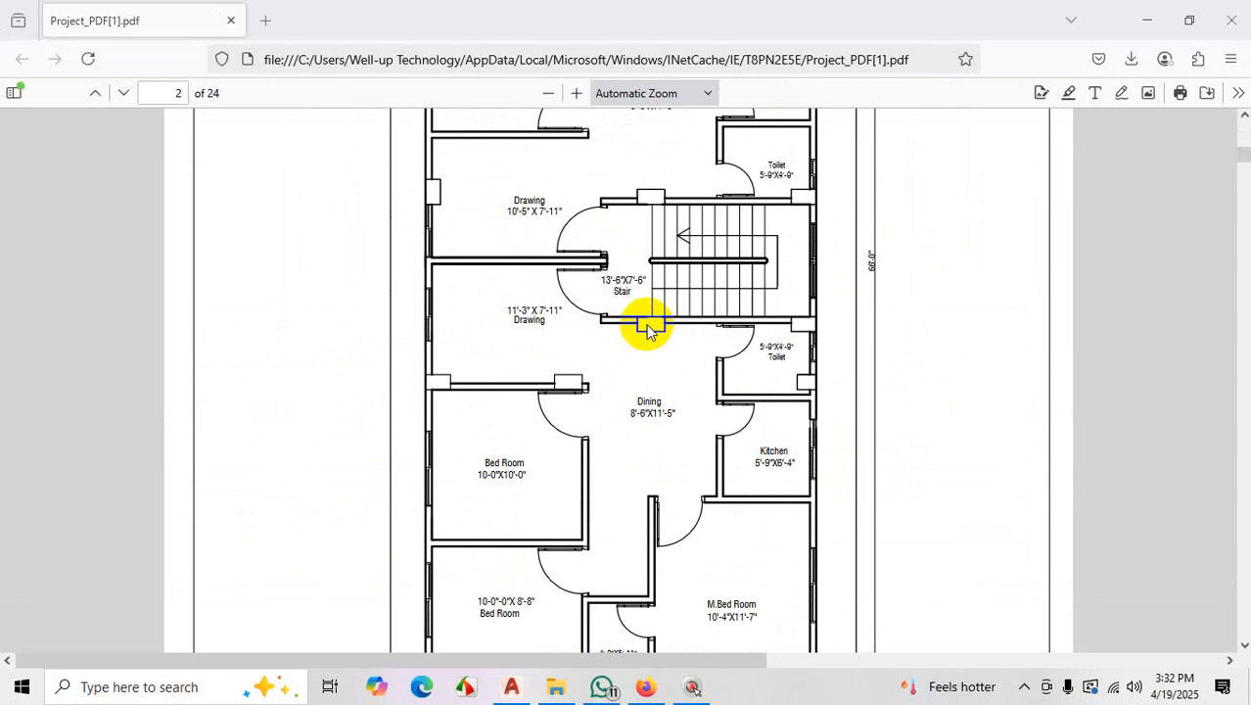
key("ctrl+1")
left_click(568, 322)
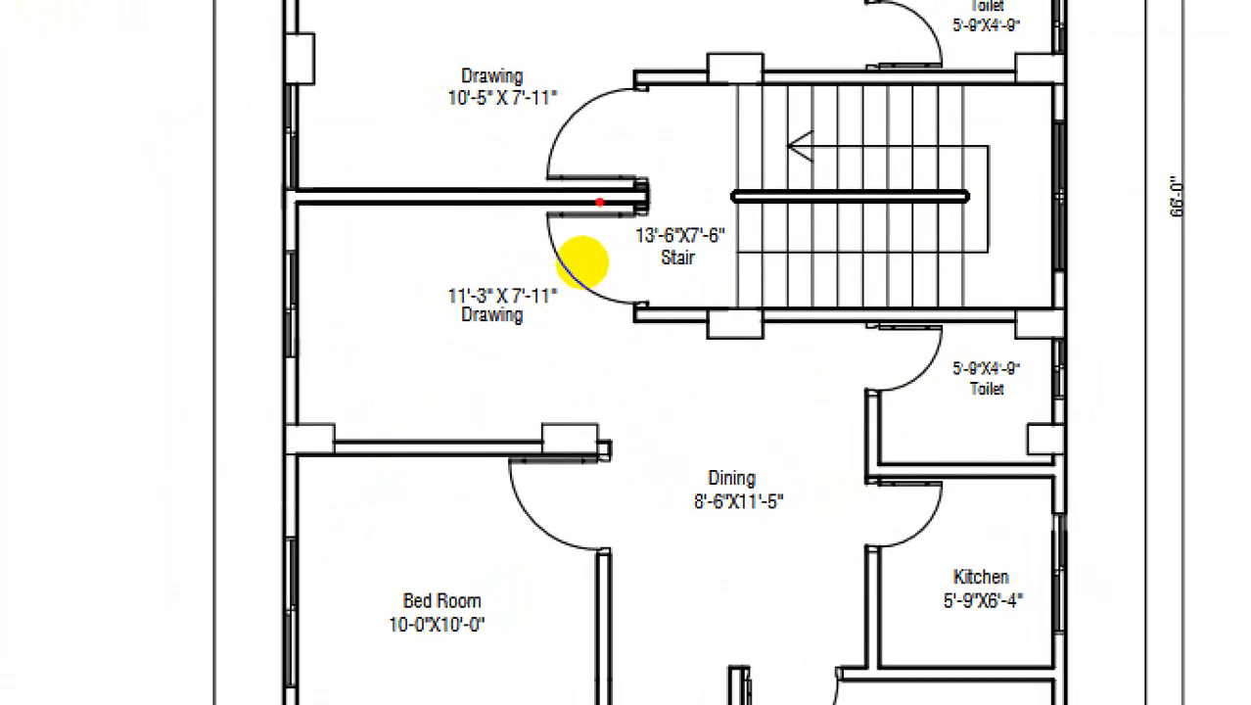
left_click_drag(549, 269, 530, 215)
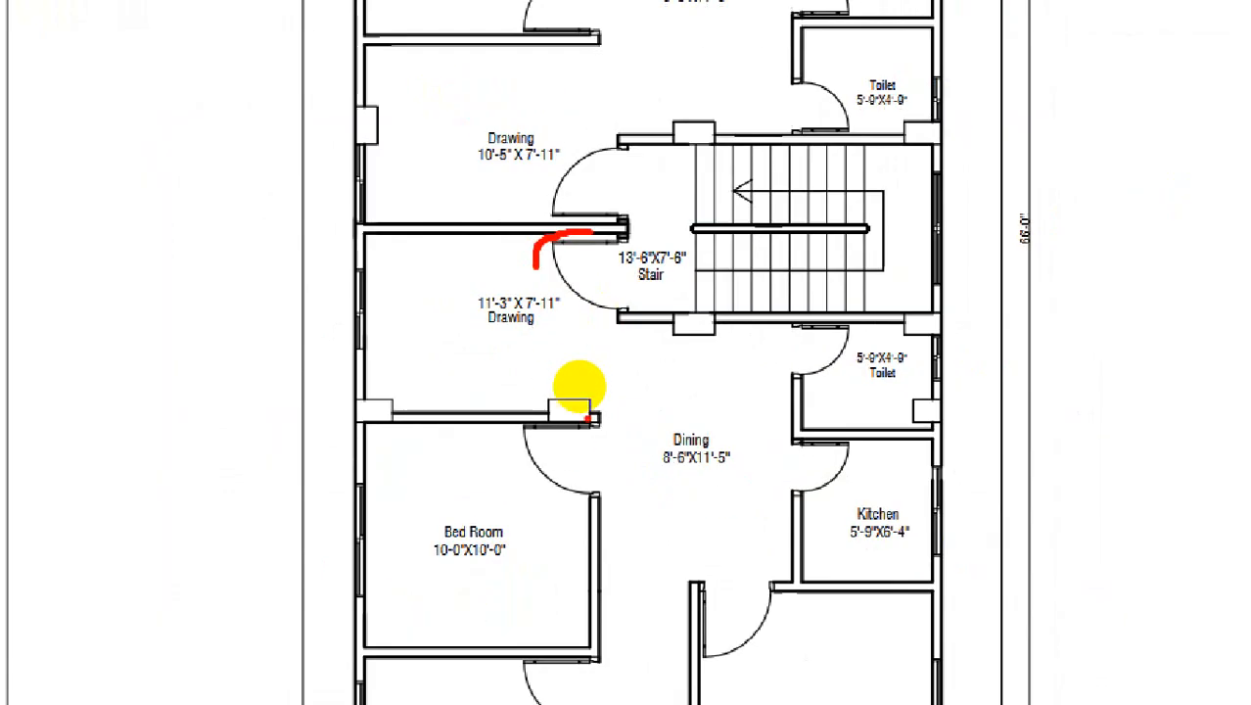
key("Escape")
scroll(586, 371, "down", 5)
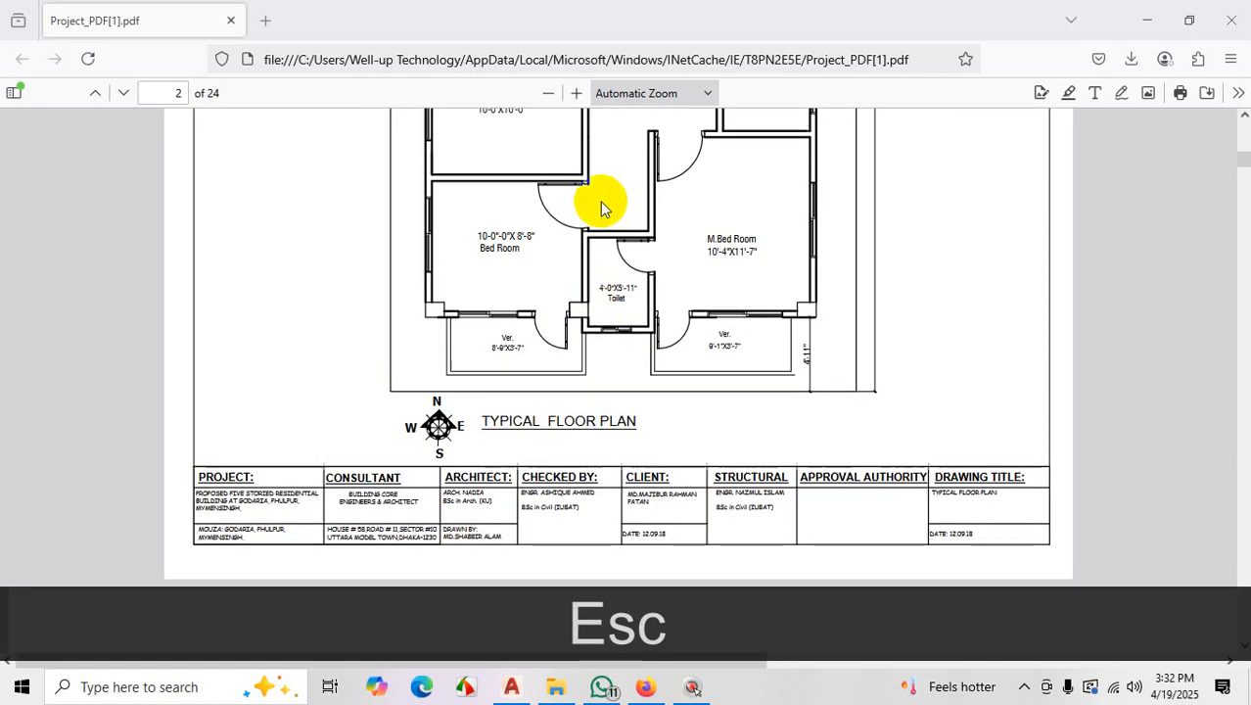
Examine the passage width, the lower bedroom's door stretch and the toilet's projecting walls on the typical floor plan, marking them up
key("ctrl+1")
left_click(597, 205)
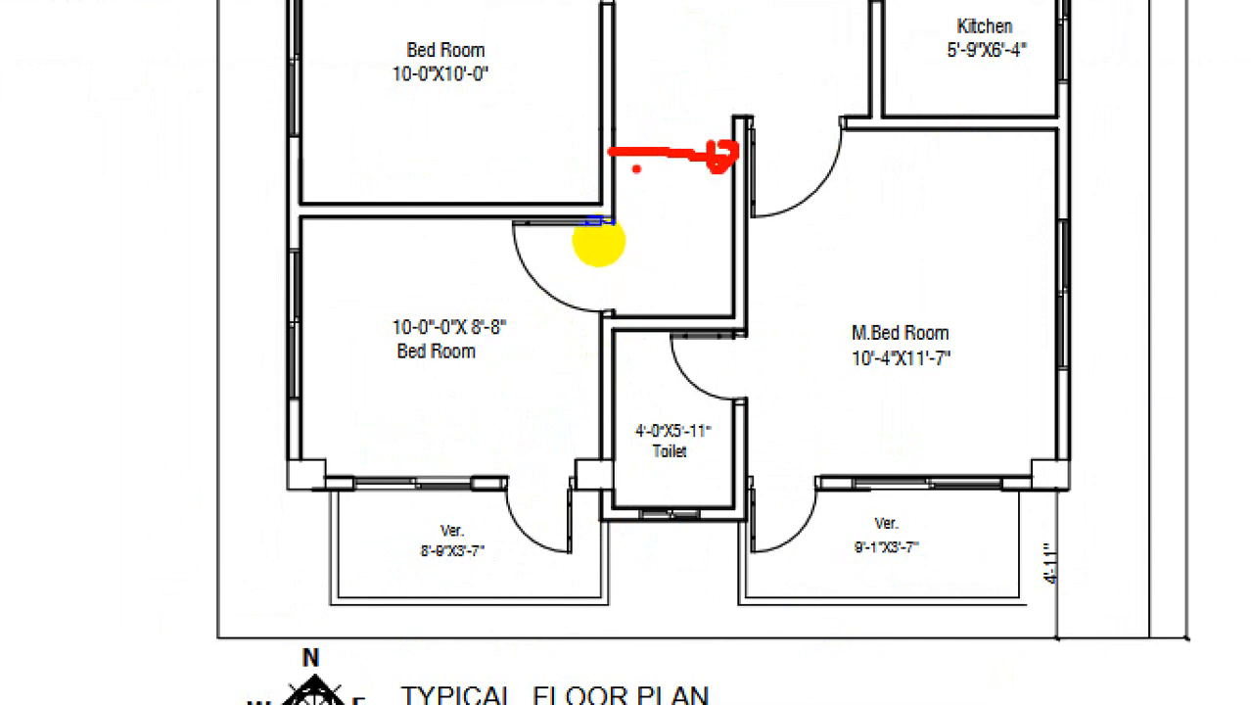
left_click(588, 235)
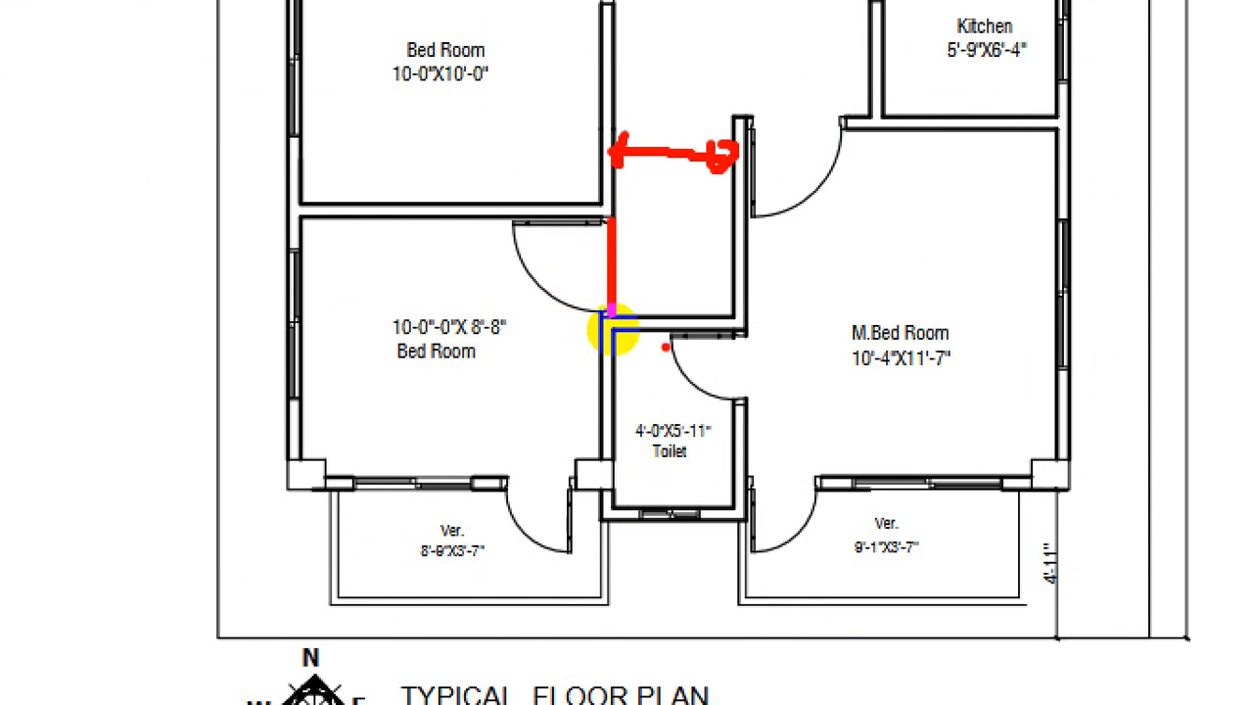
left_click(609, 391)
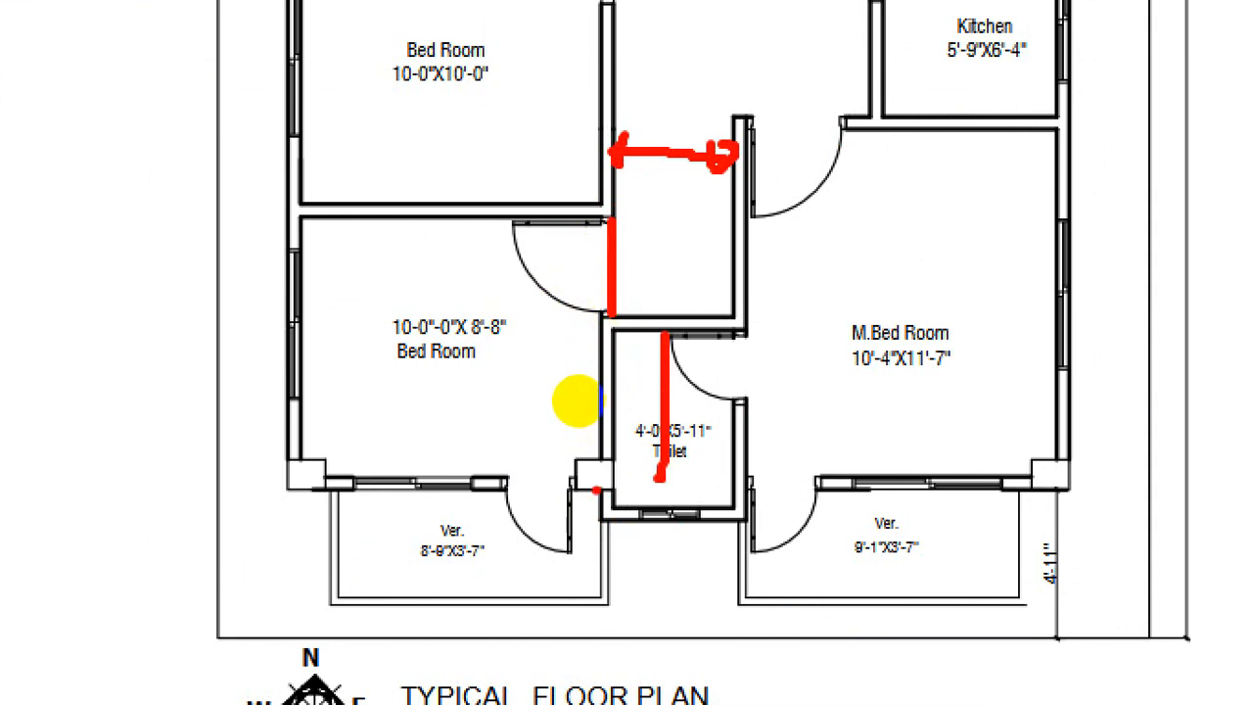
left_click(653, 423)
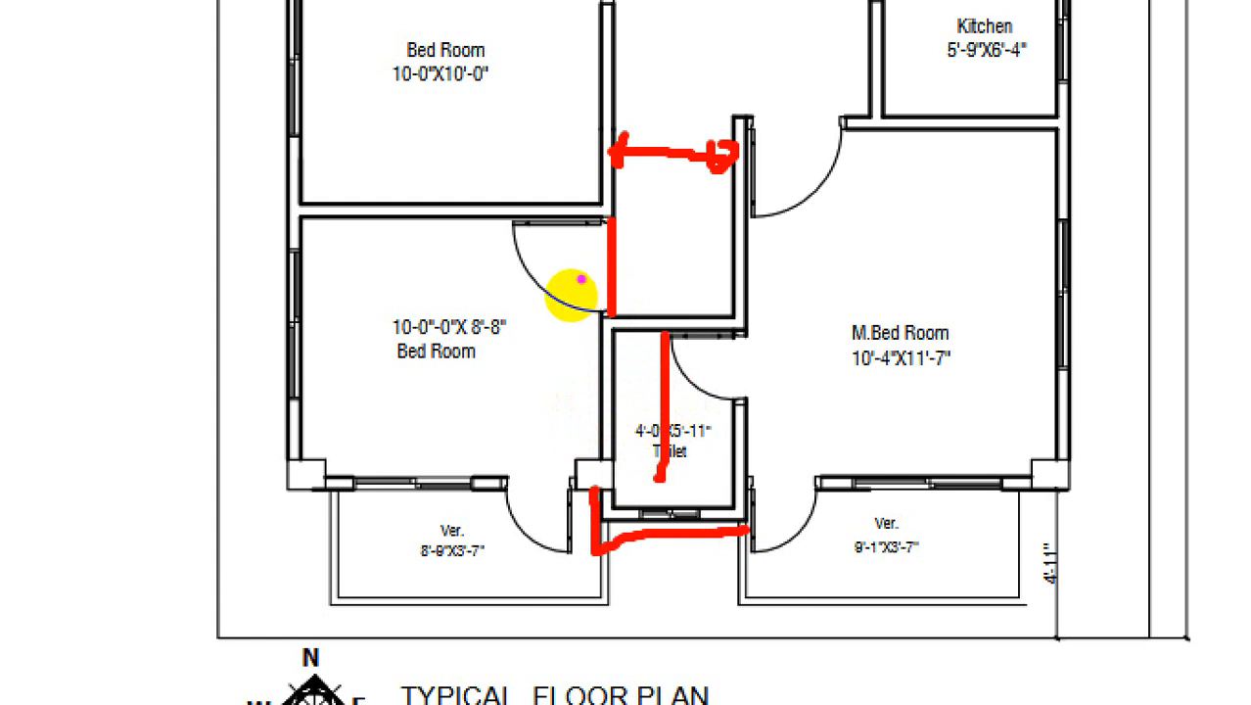
left_click_drag(639, 241, 677, 267)
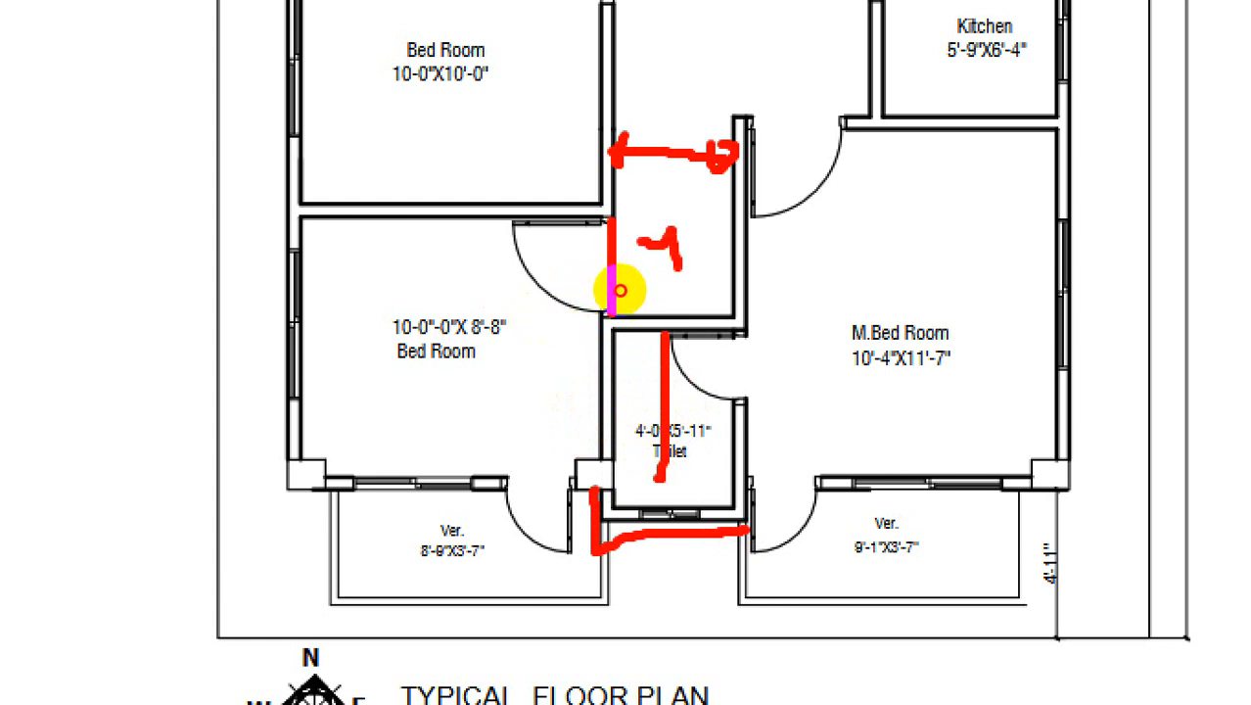
left_click_drag(705, 194, 701, 217)
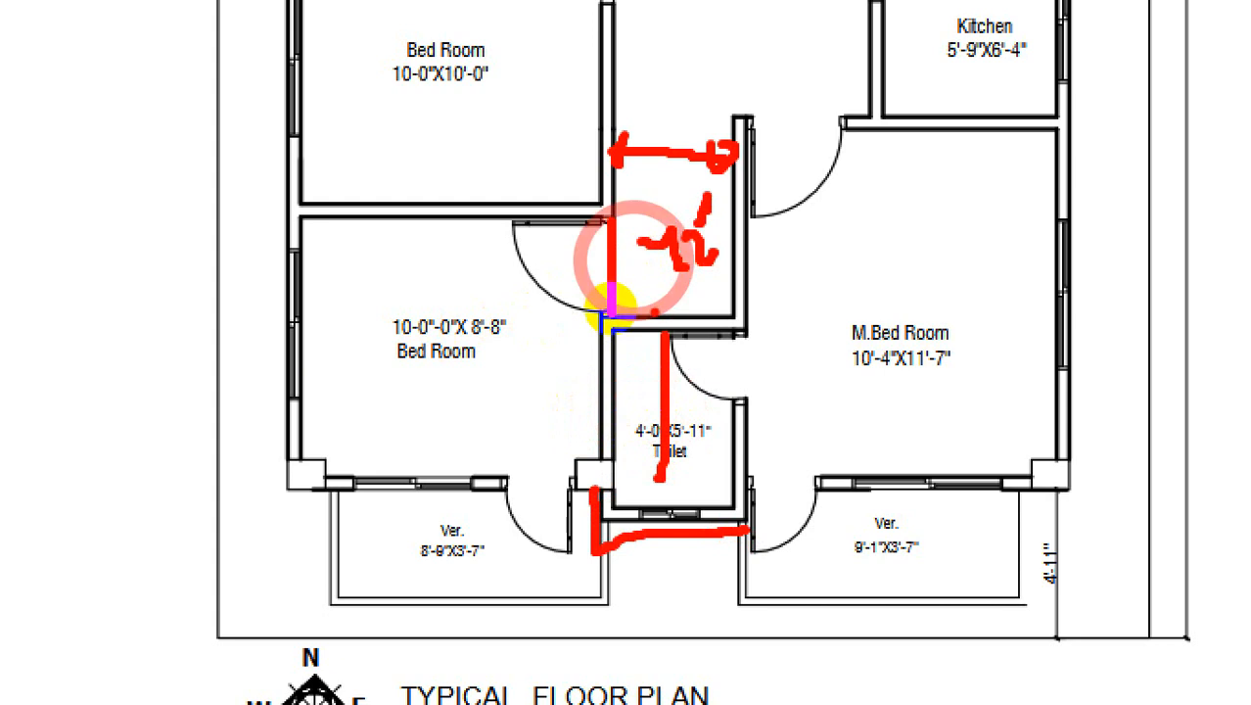
left_click(590, 432)
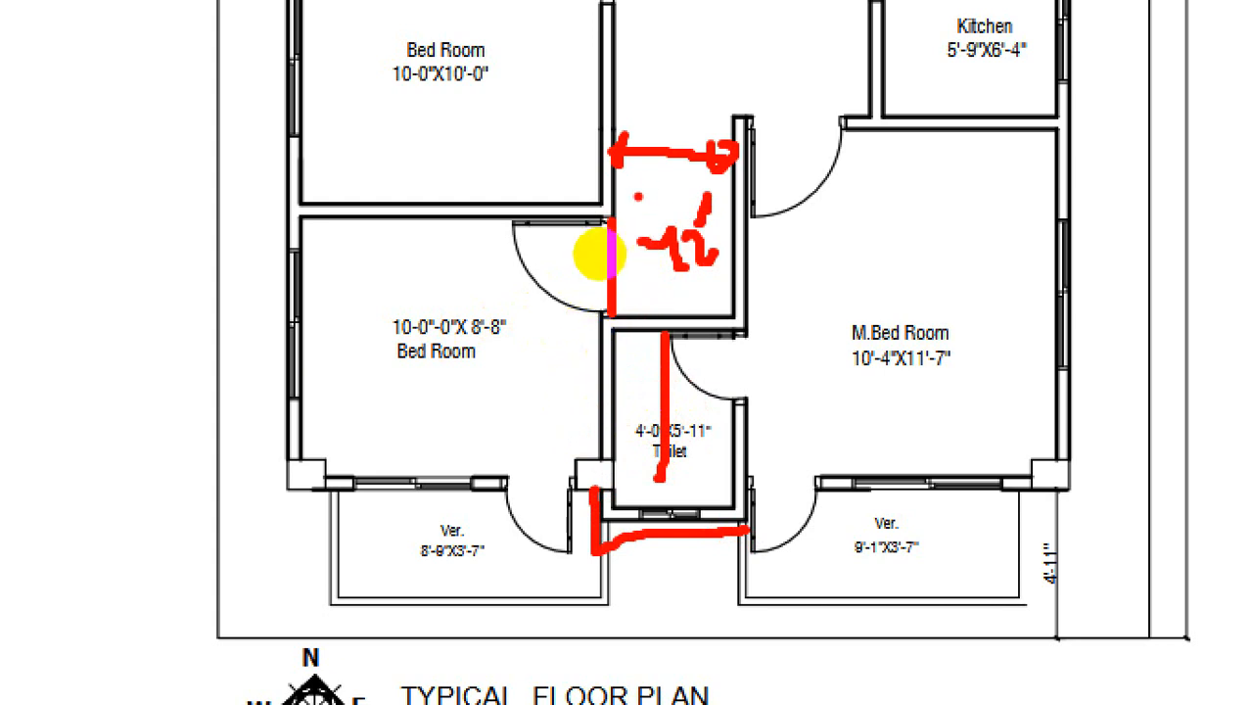
key("ctrl+1")
key("Escape")
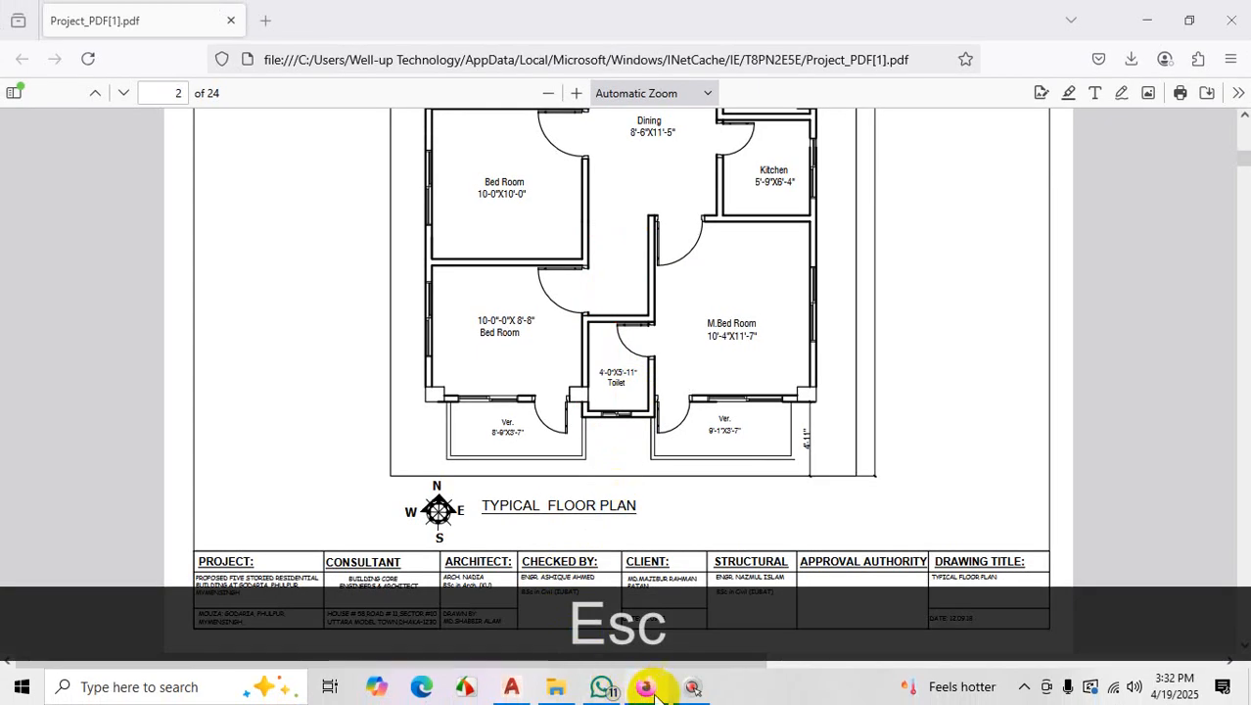
Switch to AutoCAD and draw a line across the passage, level with the lower edge of the wall between the two bedrooms
left_click(511, 686)
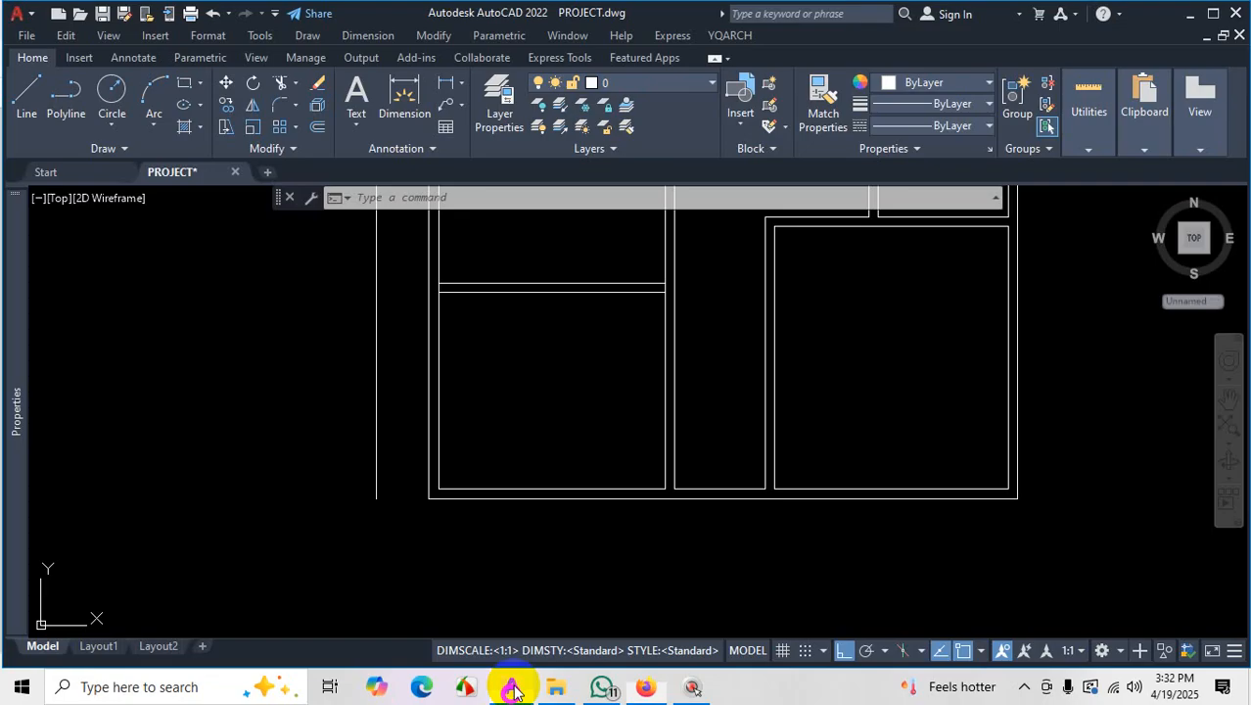
scroll(669, 321, "up", 3)
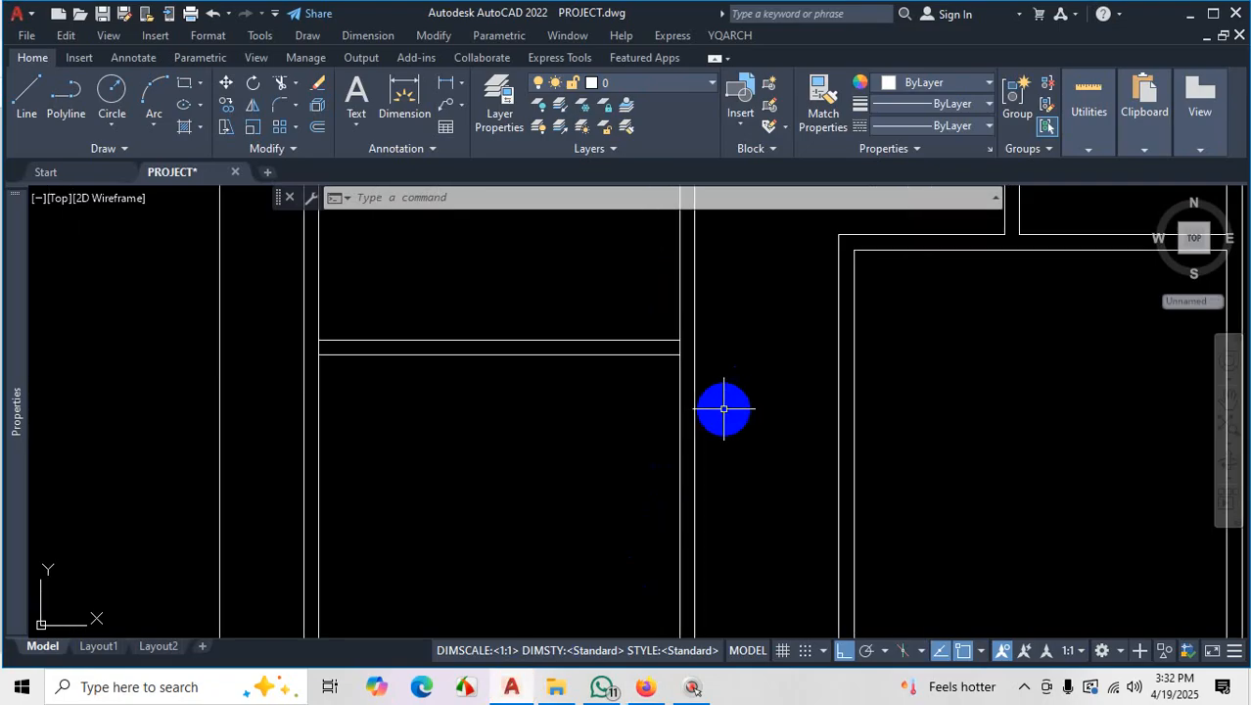
left_click(25, 98)
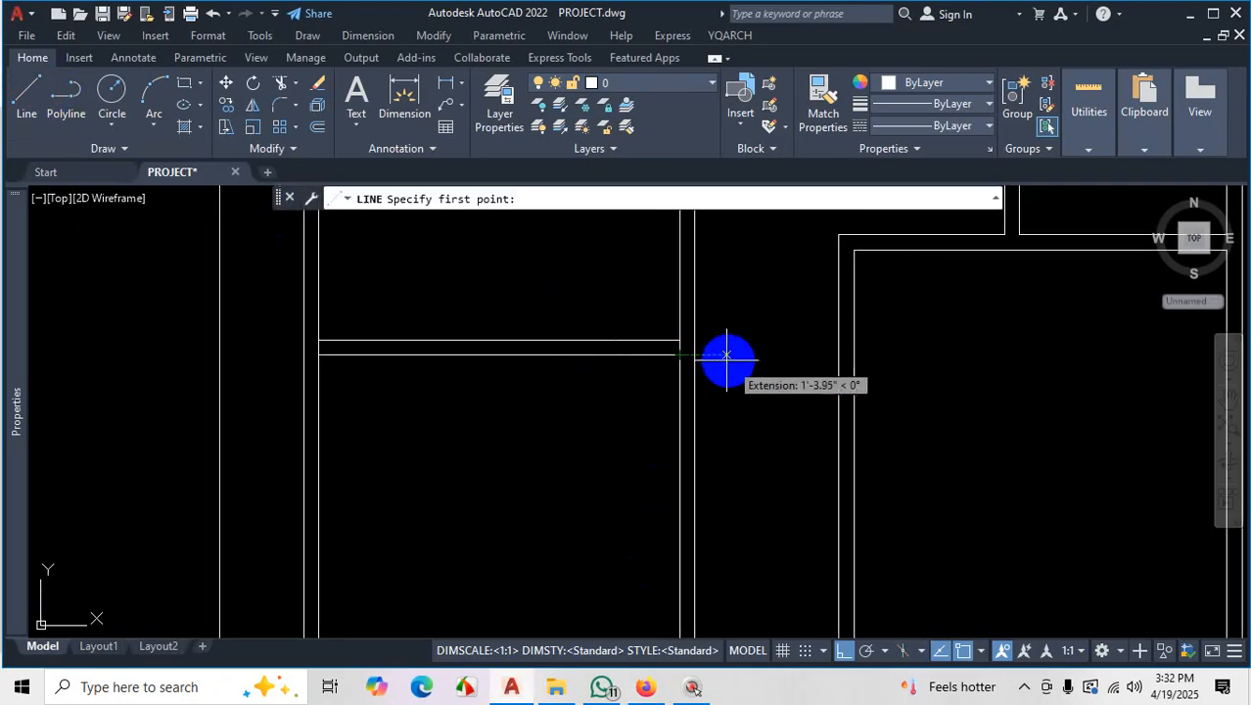
left_click(694, 355)
left_click(838, 355)
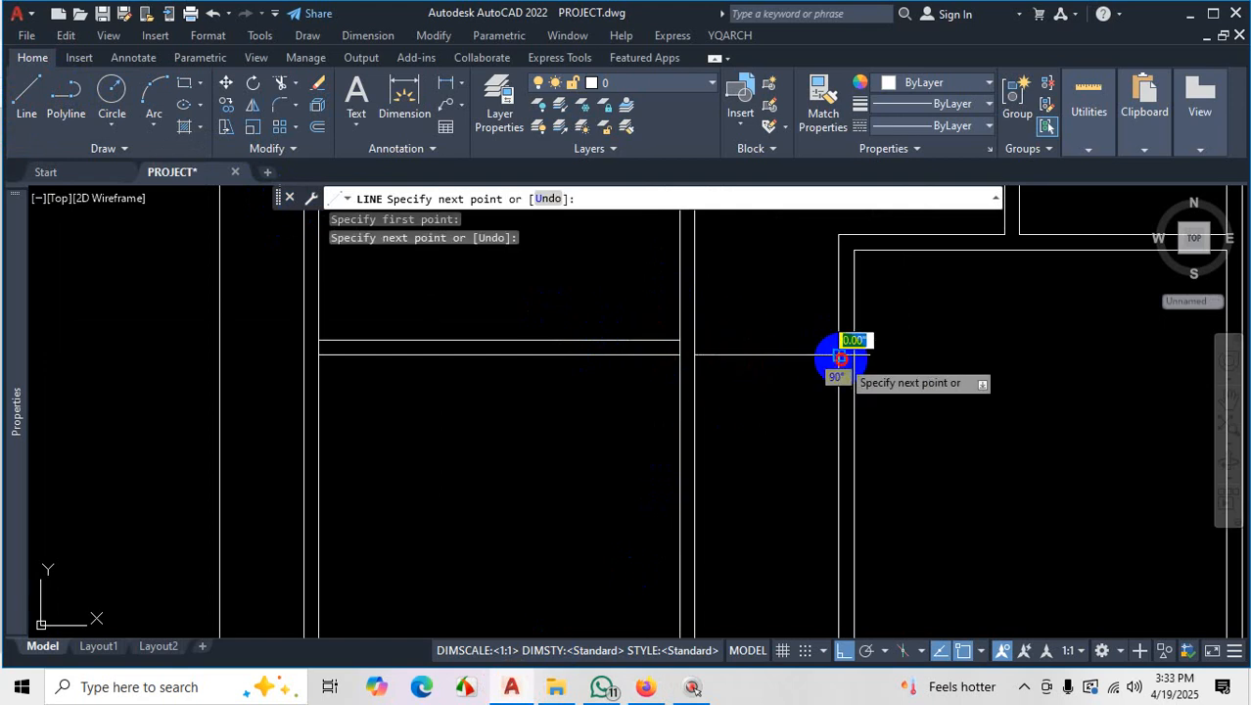
key("space")
Offset the new passage line 42 inches downward for the toilet's upper wall
type("o")
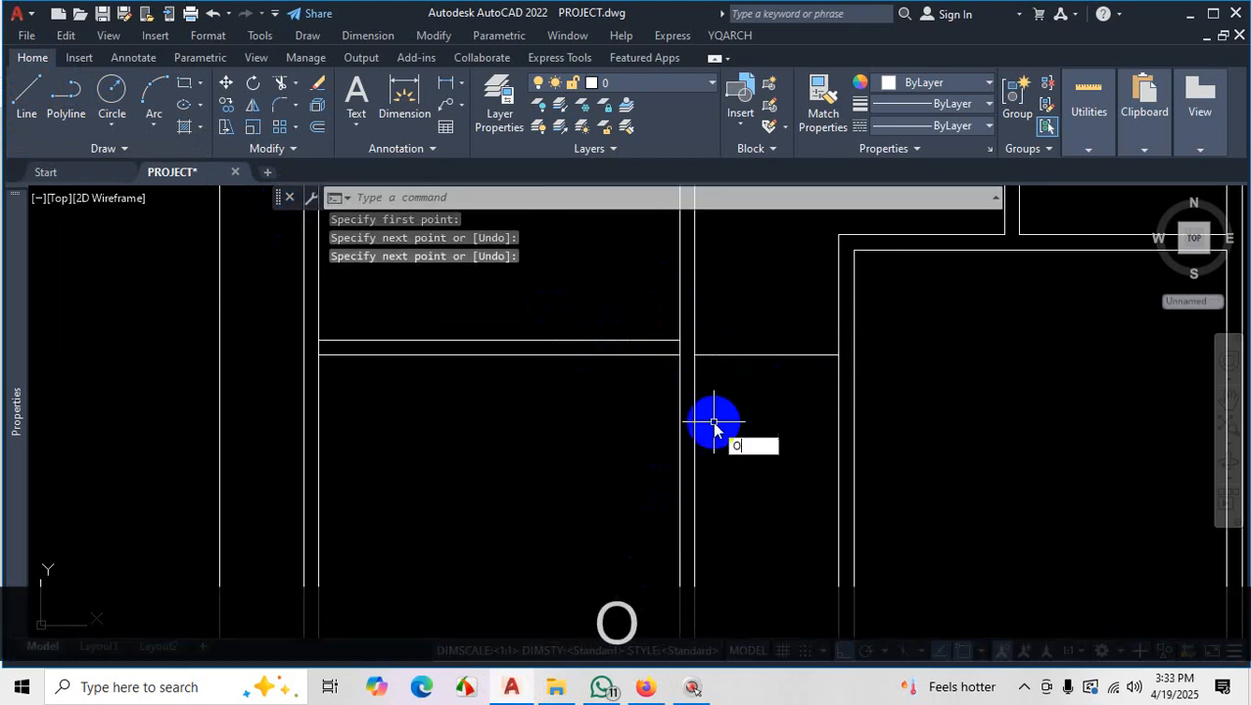
key("Return")
type("42")
key("Return")
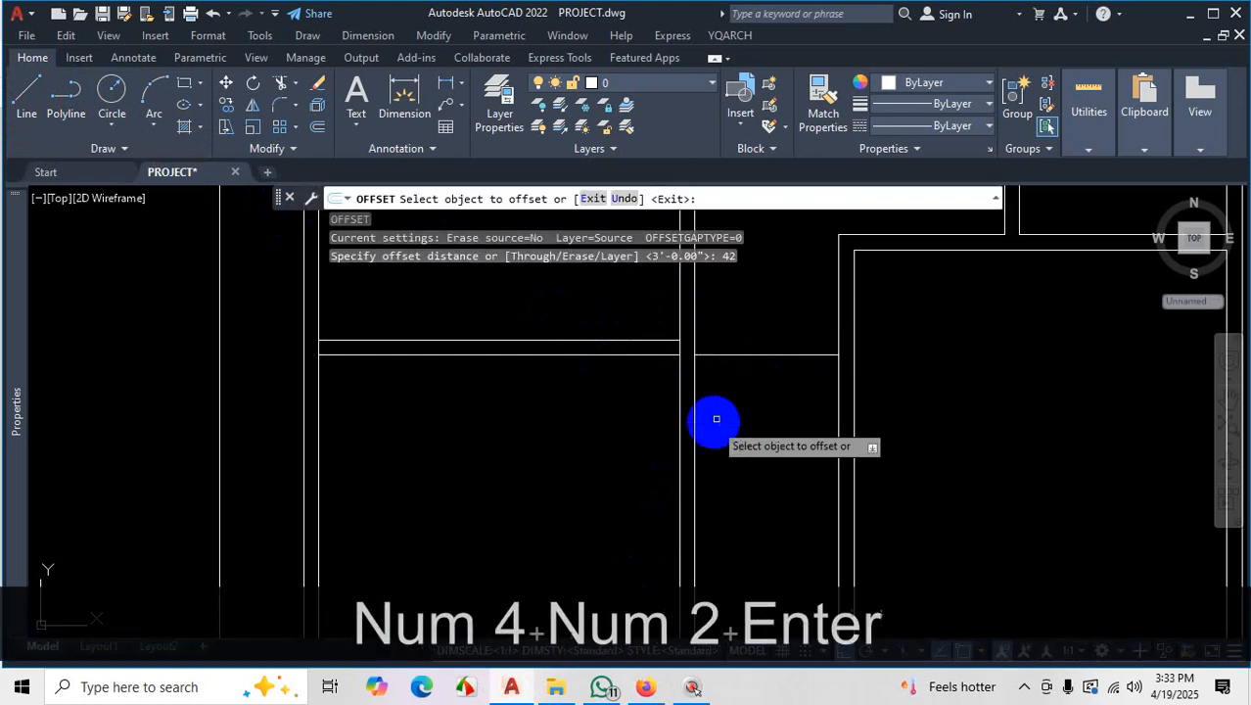
left_click(774, 355)
left_click(783, 456)
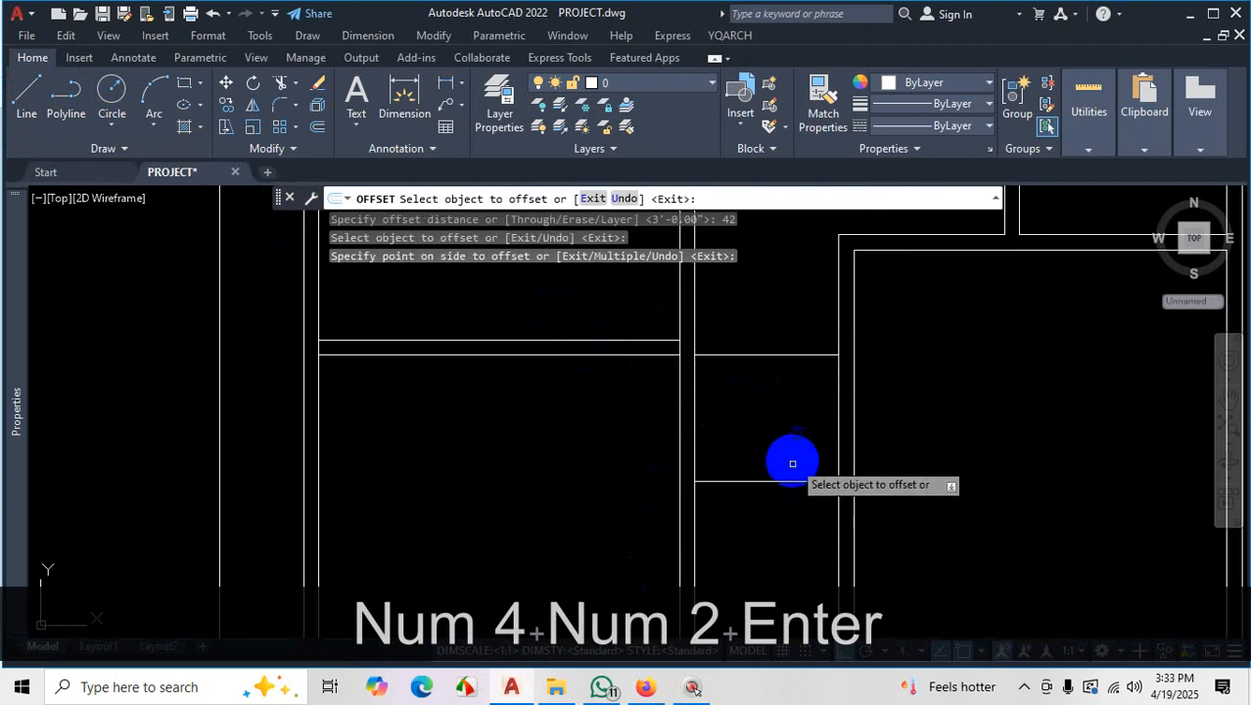
Offset the toilet's upper wall line 5 inches downward to give the wall its thickness
left_click(789, 481)
scroll(780, 509, "down", 4)
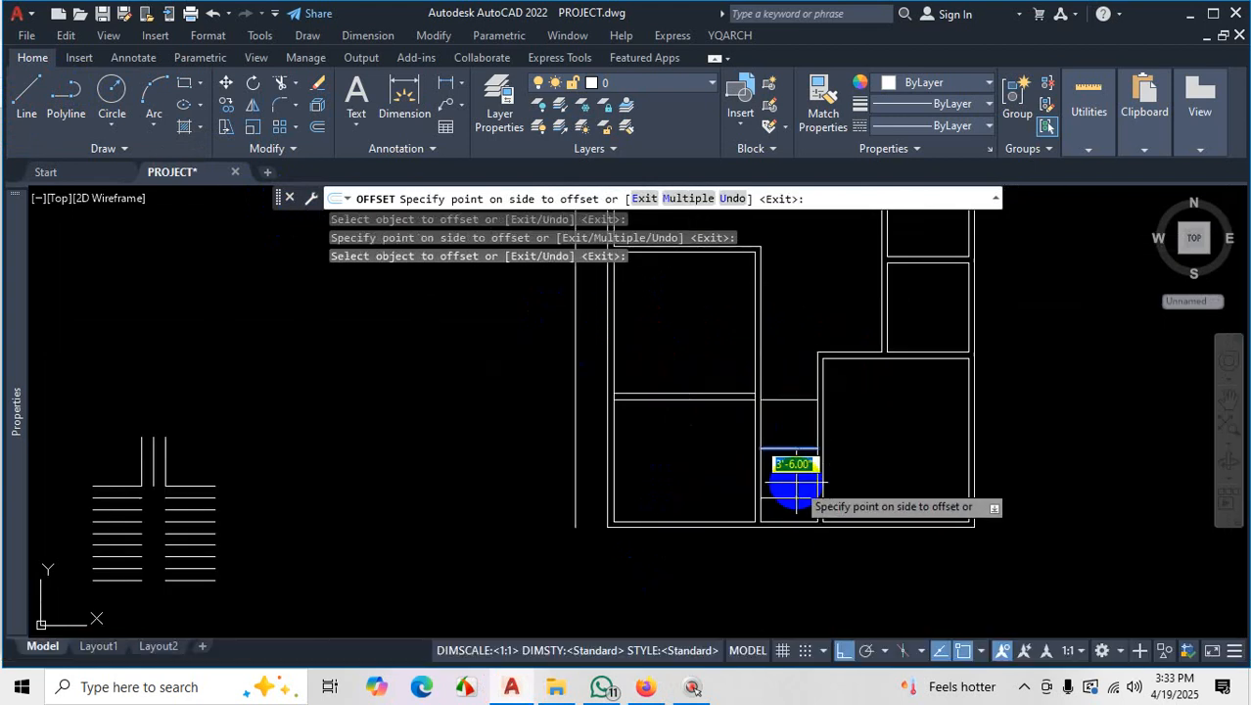
type("5")
key("Return")
scroll(795, 481, "down", 4)
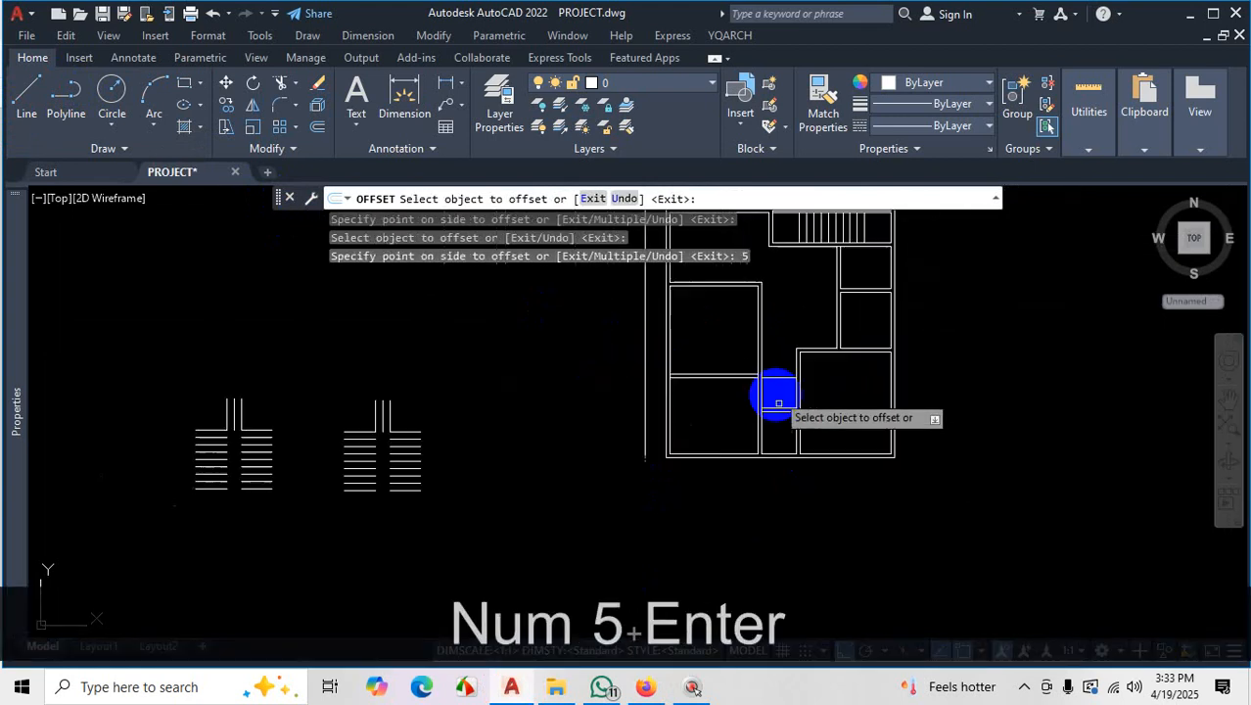
Check the toilet's size in the reference PDF and offset the upper wall's lower line 5'11" downward
left_click(645, 687)
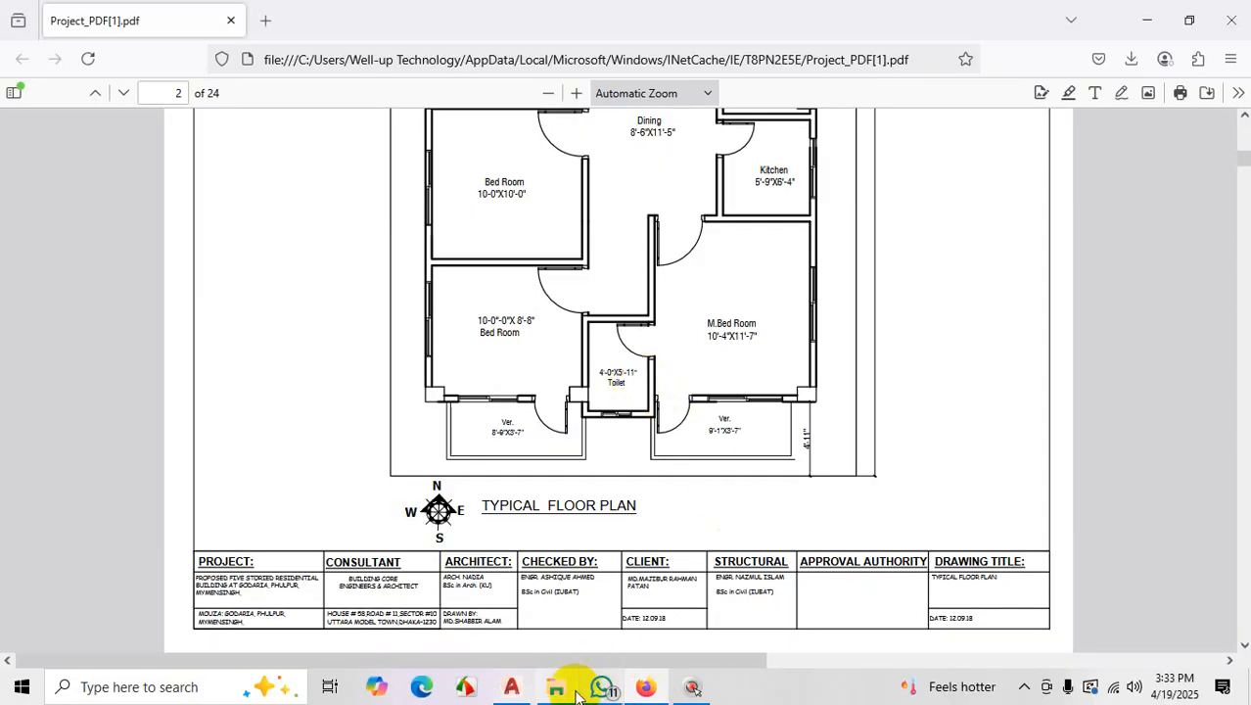
left_click(511, 687)
scroll(821, 440, "up", 4)
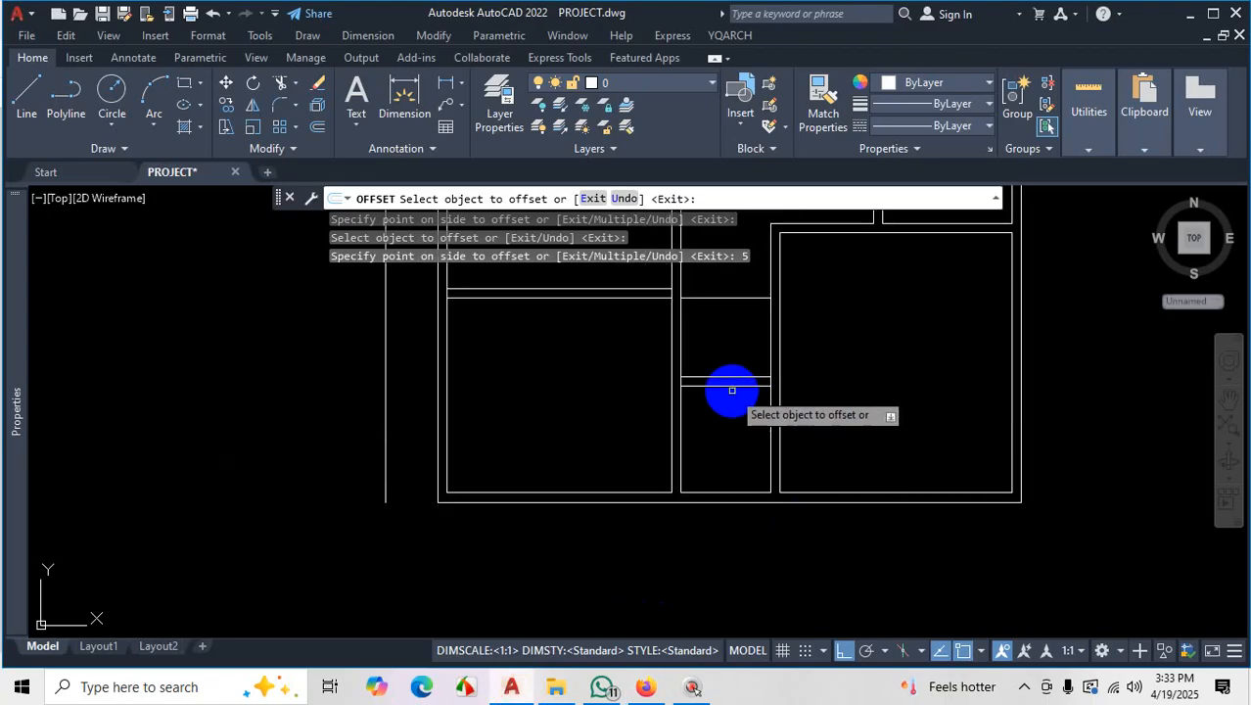
left_click(732, 383)
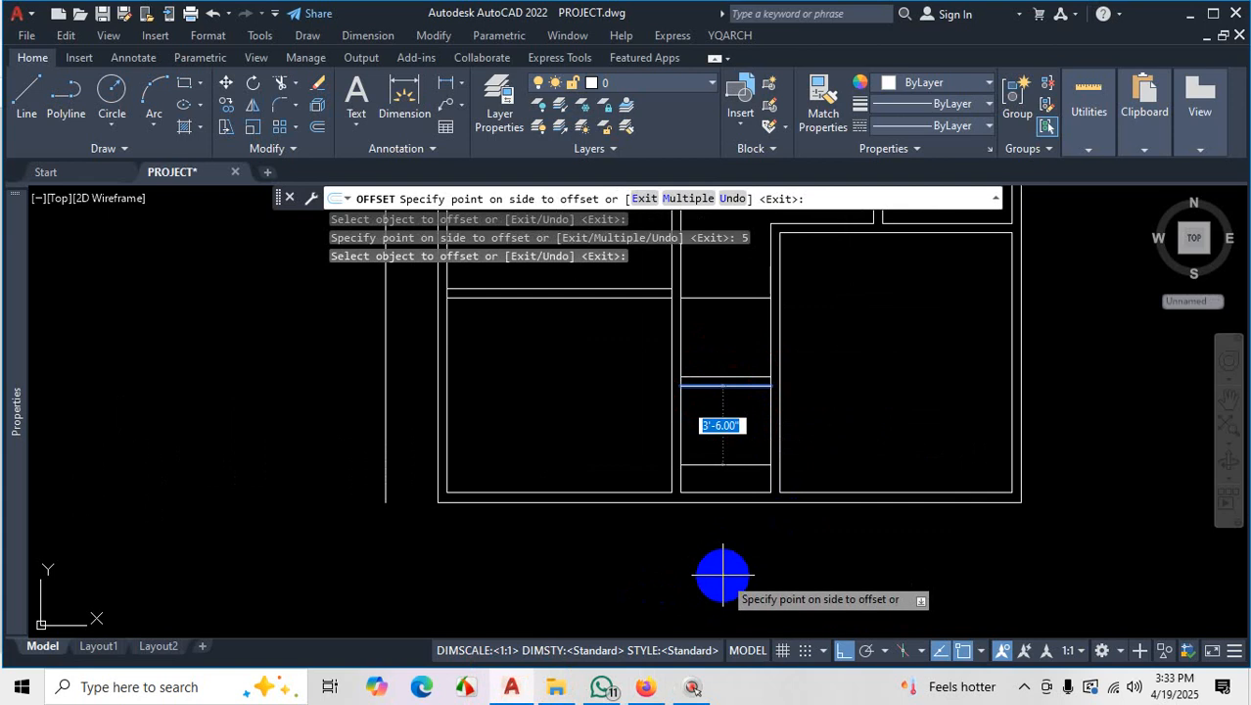
type("5")
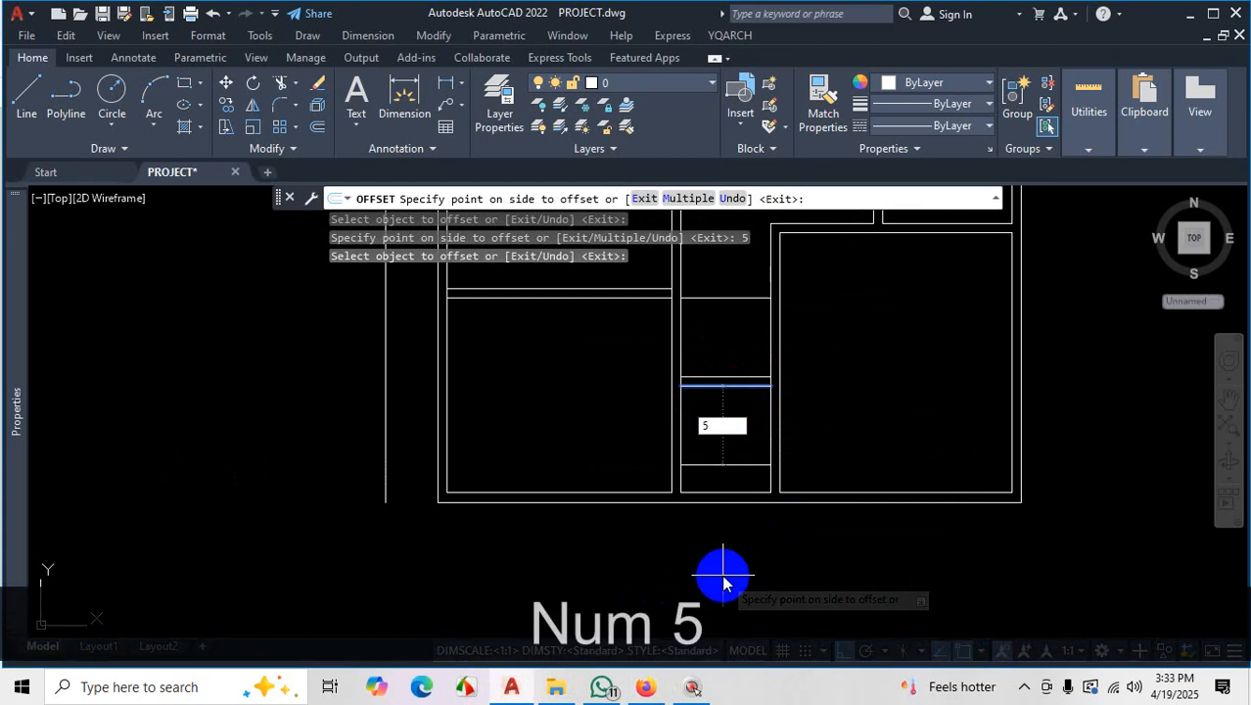
type("'11")
key("Return")
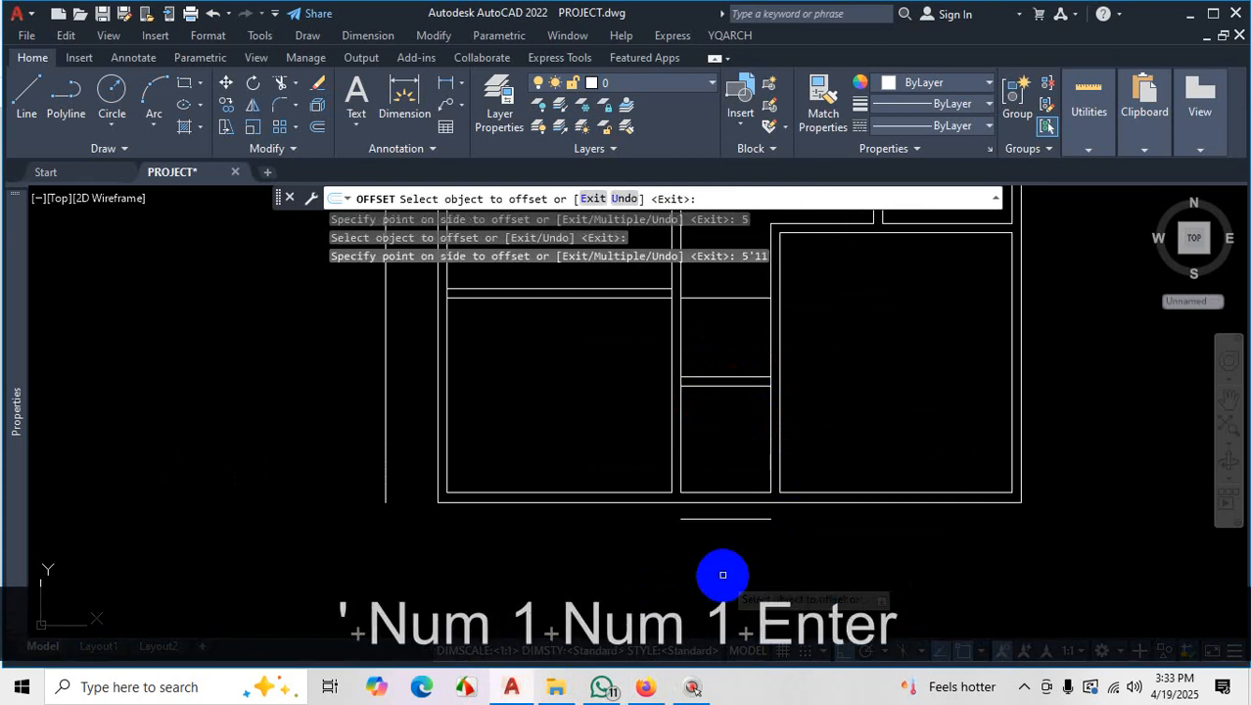
Offset the toilet's bottom line 5 inches downward to form its lower wall
left_click(738, 519)
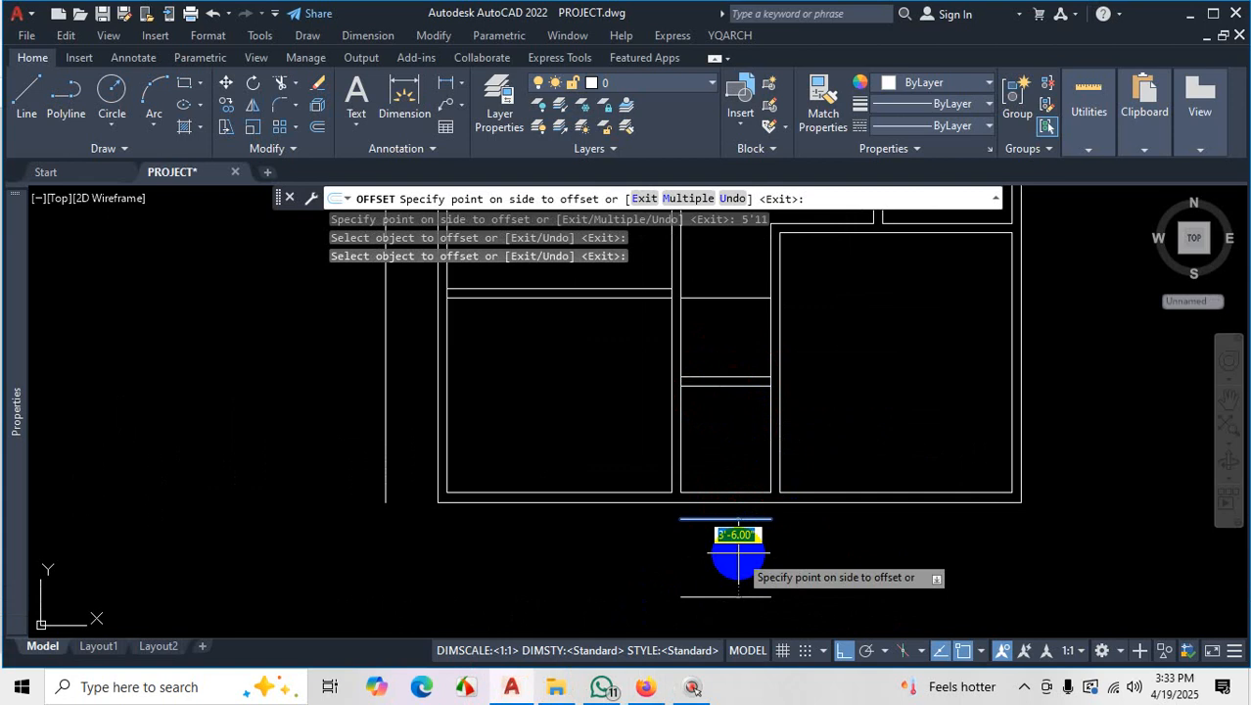
type("5")
key("Return")
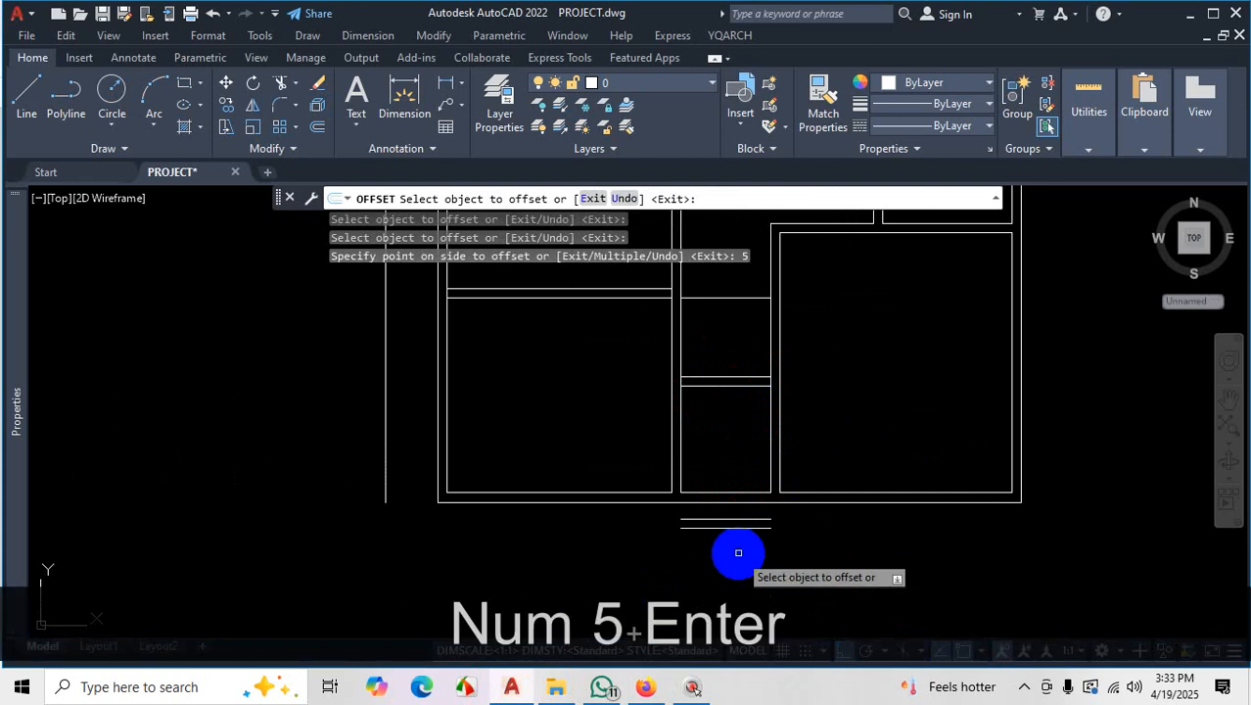
scroll(738, 553, "up", 2)
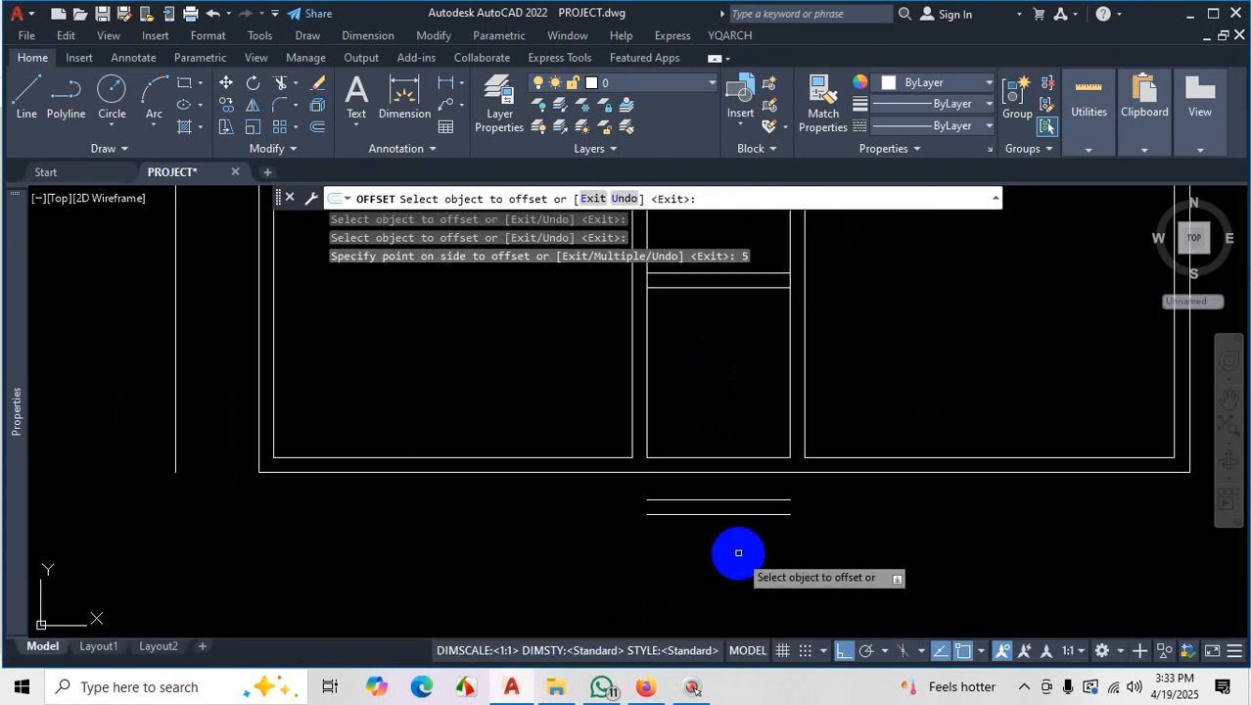
key("Escape")
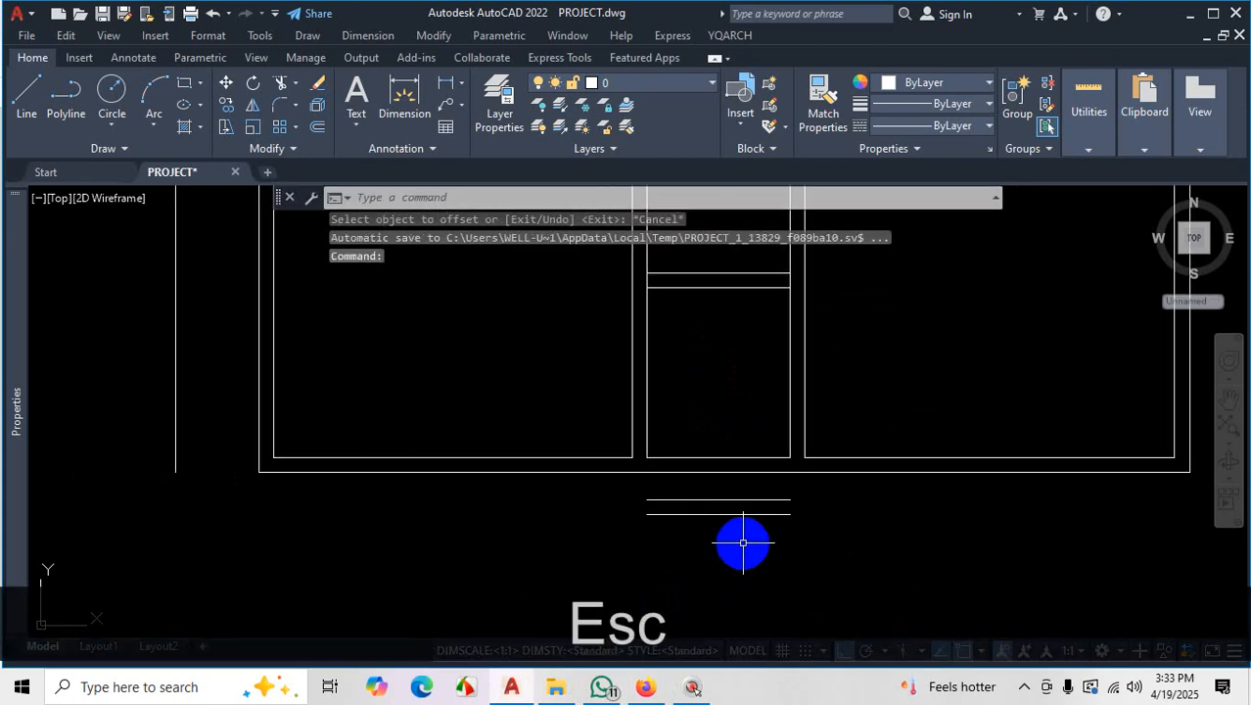
Use Fillet in Multiple mode to join both inner side lines of the toilet to its inner bottom line with sharp corners
type("f")
key("space")
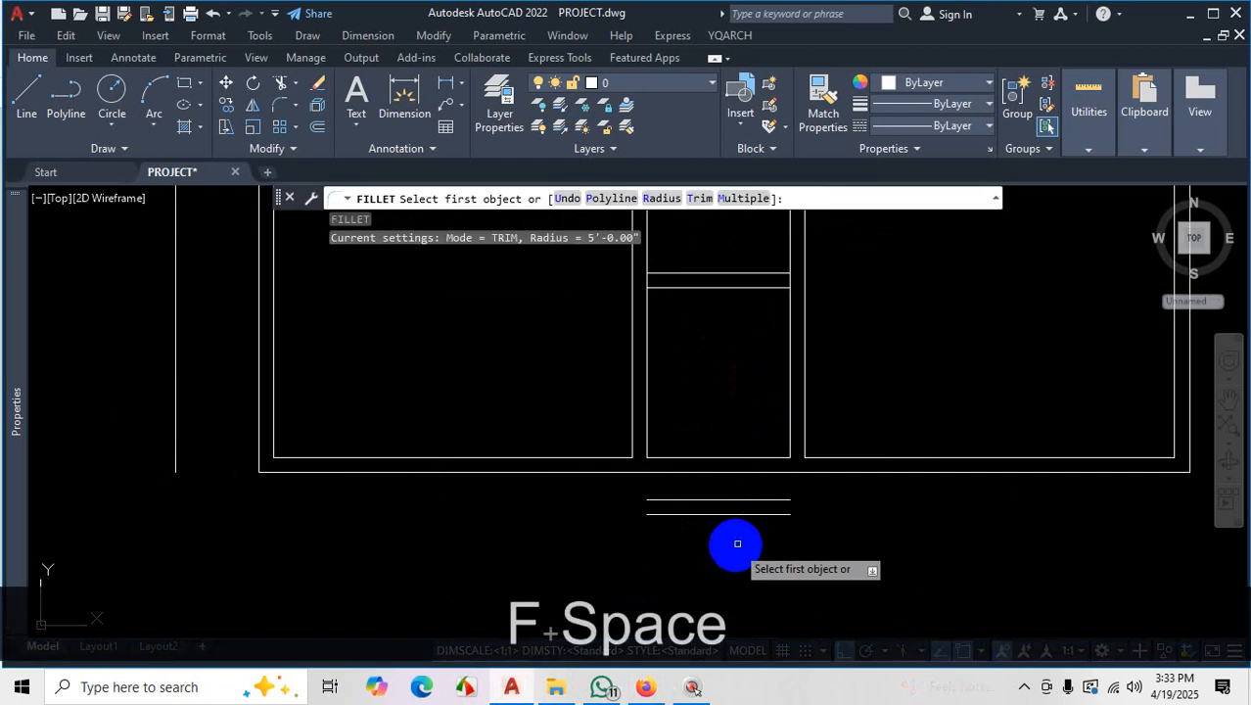
left_click(739, 198)
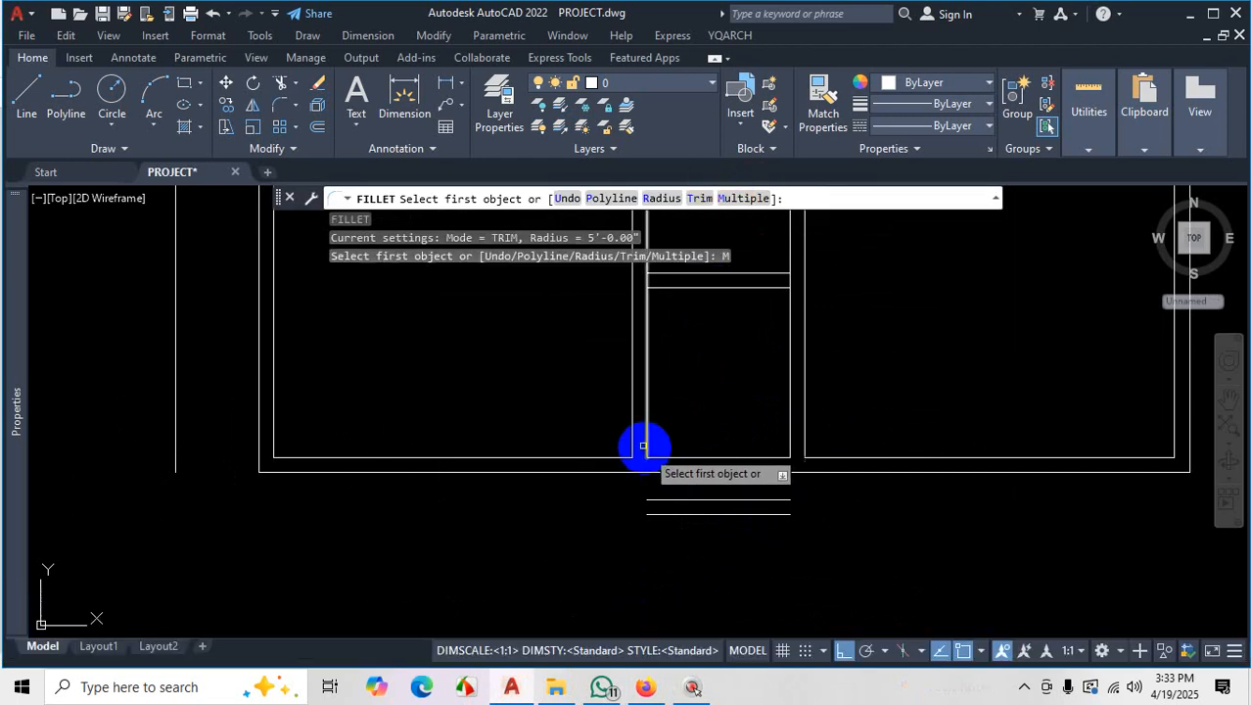
left_click(646, 426)
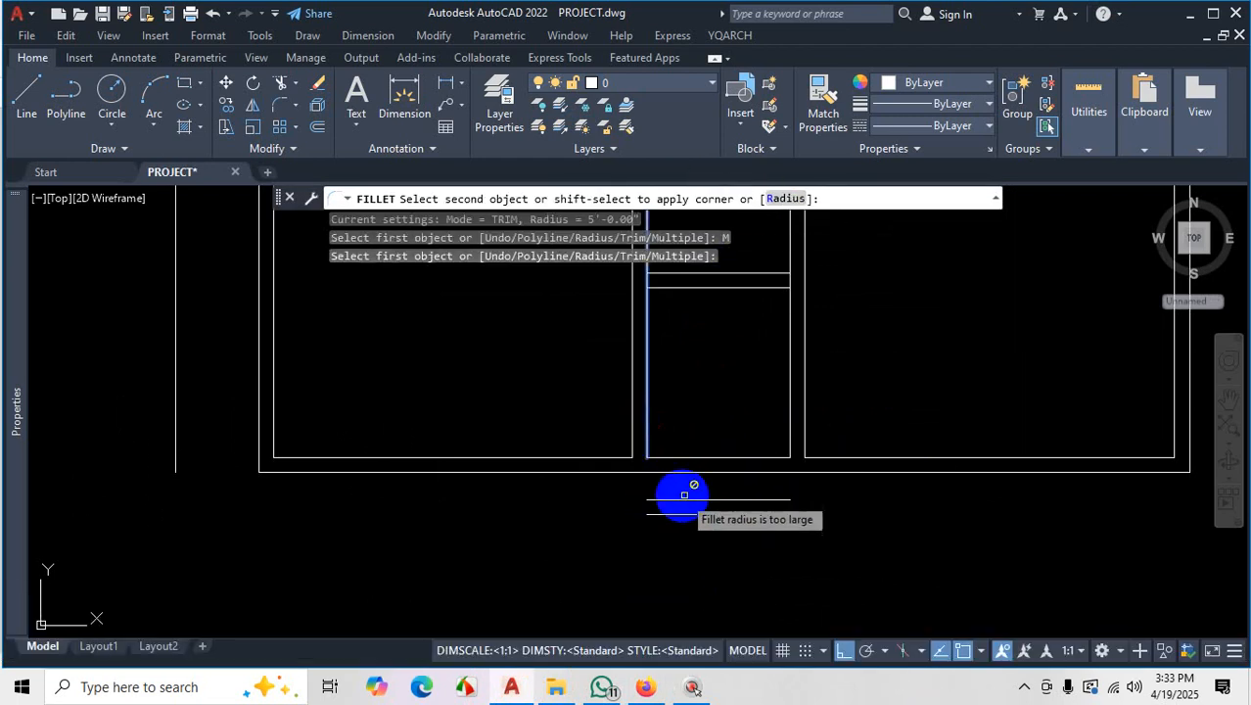
left_click(659, 498, "shift")
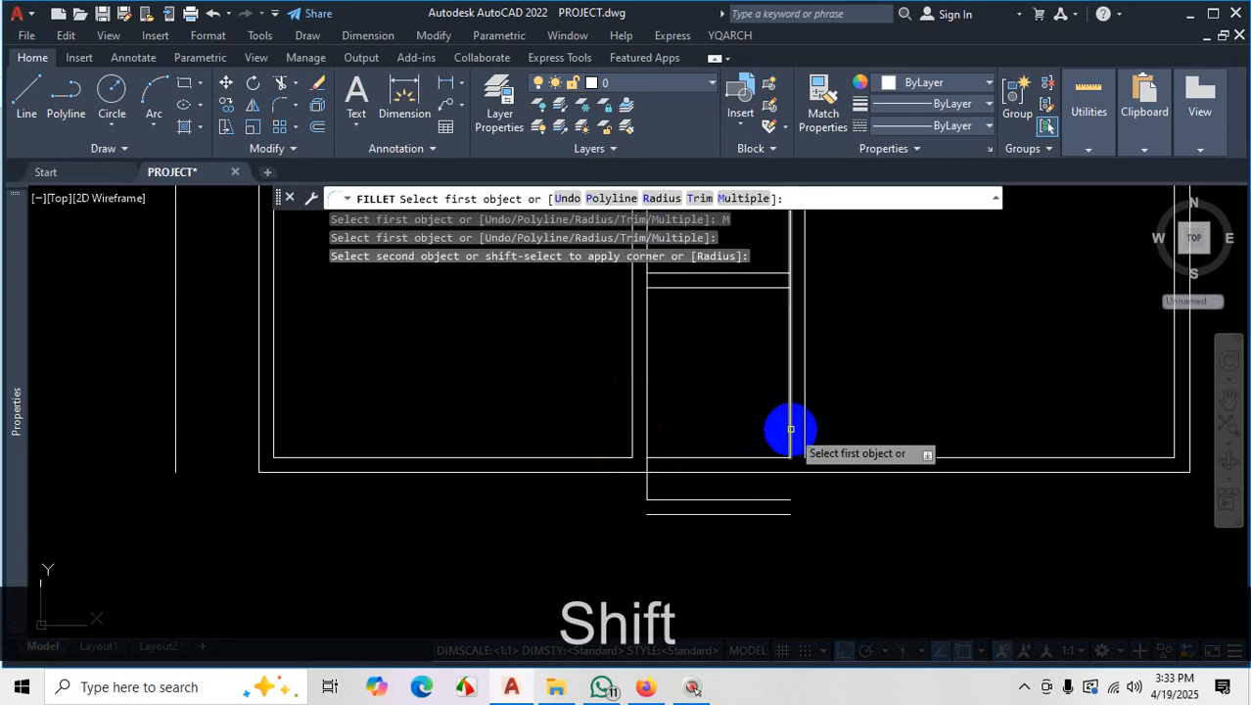
left_click(789, 428)
left_click(767, 499, "shift")
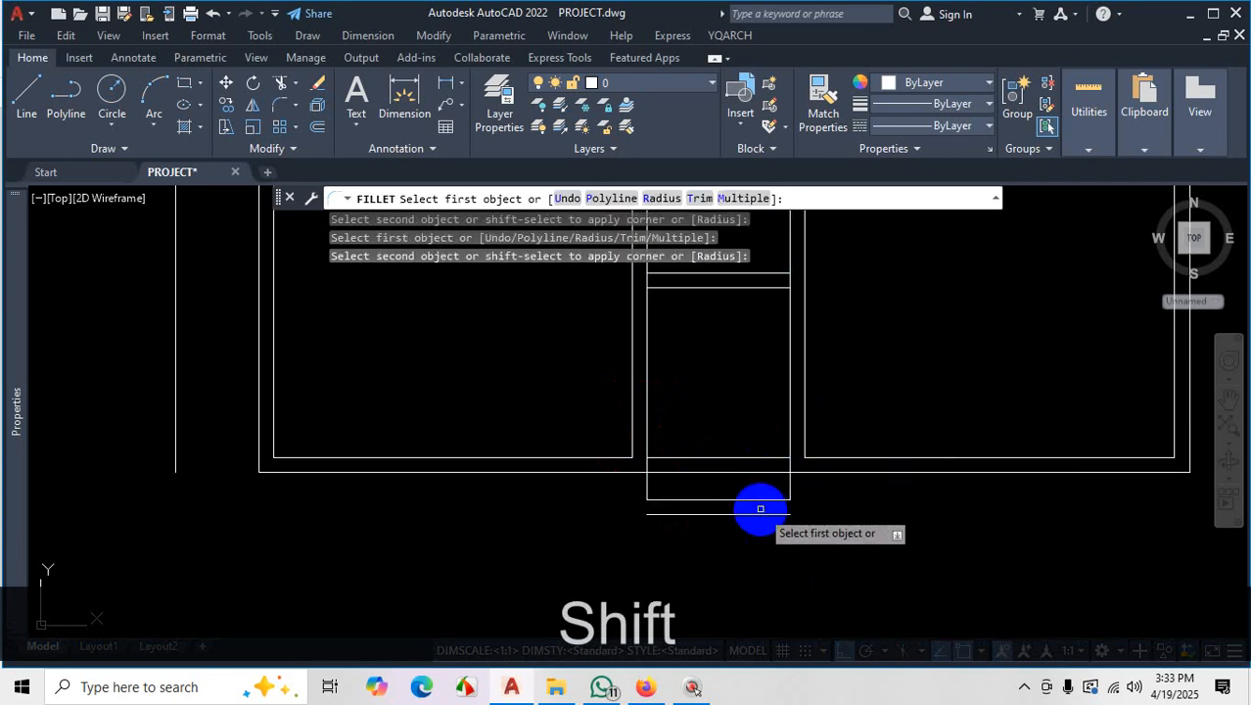
Join the toilet's outer bottom line to both outer side wall lines with sharp Fillet corners
left_click(770, 511)
left_click(806, 437, "shift")
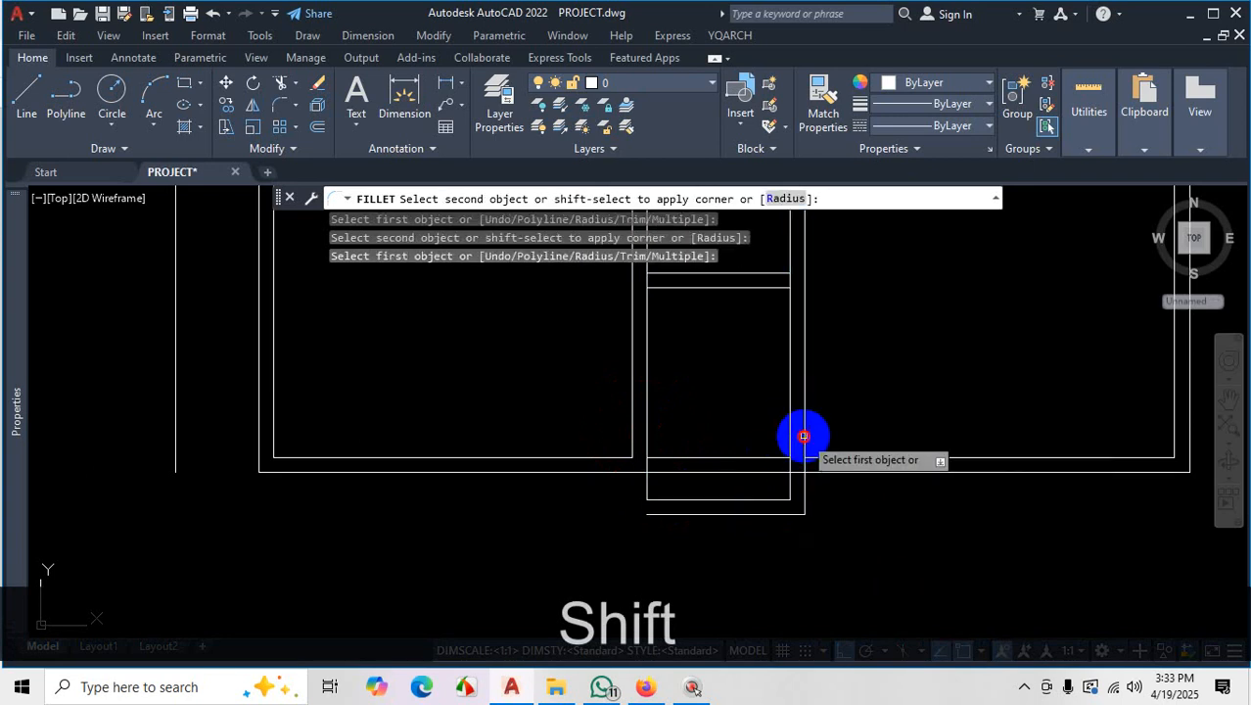
left_click(631, 434)
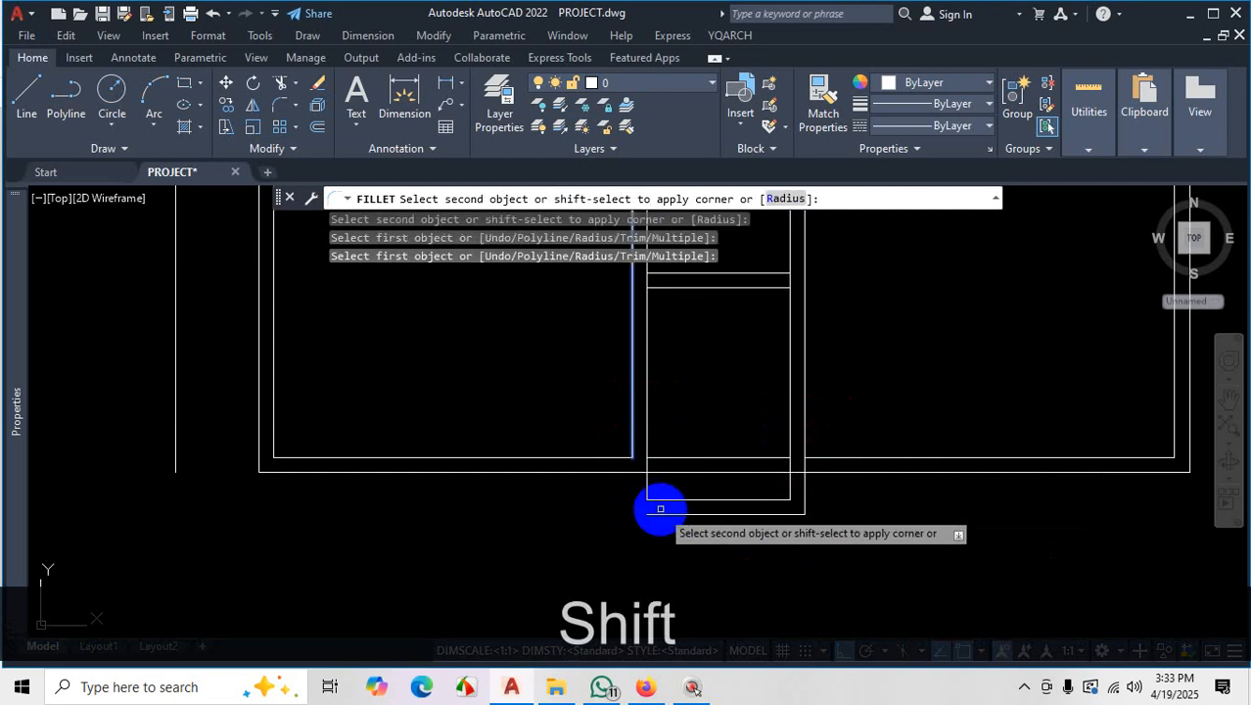
left_click(655, 511, "shift")
scroll(690, 431, "down", 2)
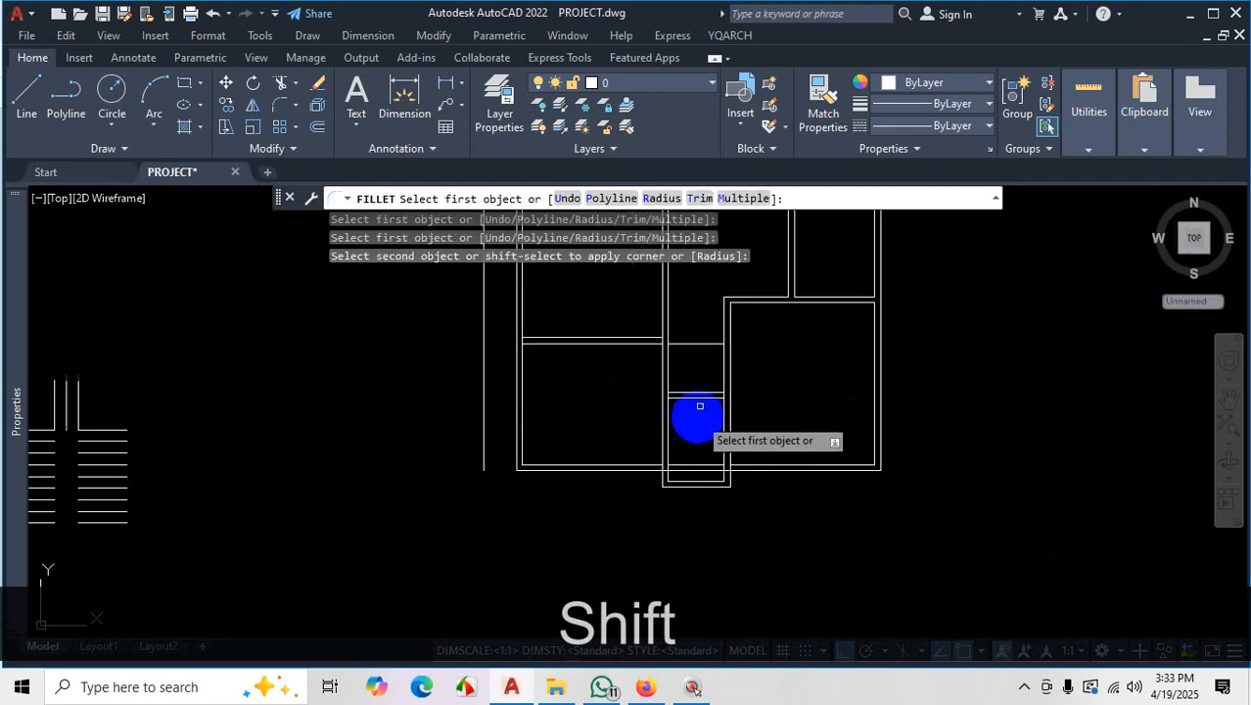
scroll(693, 392, "up", 1)
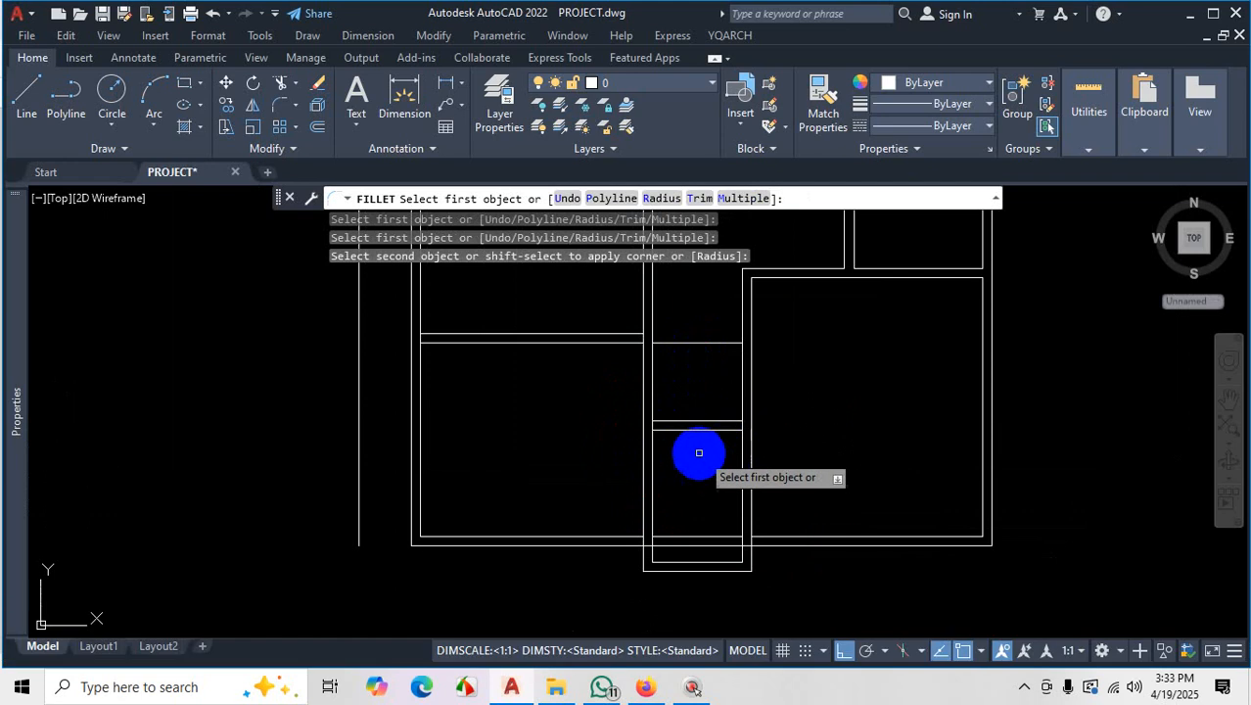
scroll(646, 428, "up", 1)
scroll(684, 428, "down", 1)
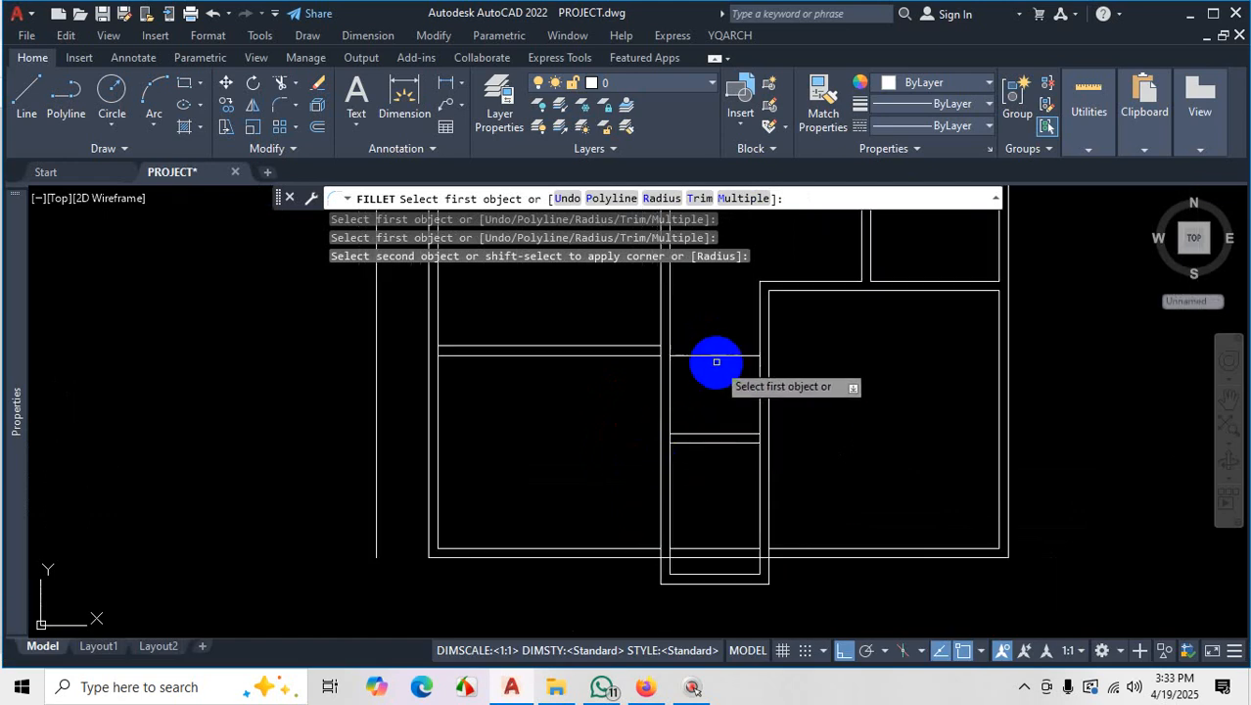
key("Escape")
Trim away the building's lower exterior wall lines where they cross the toilet's interior and side walls
scroll(699, 573, "up", 3)
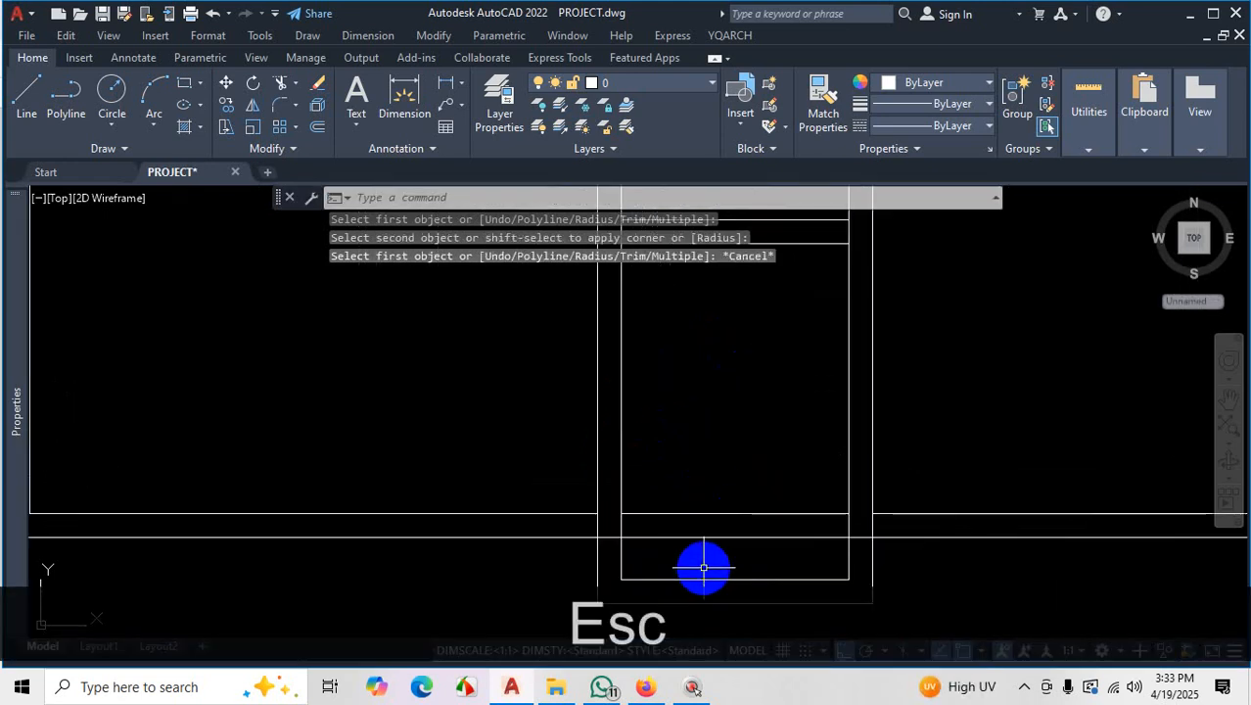
type("tr")
key("space")
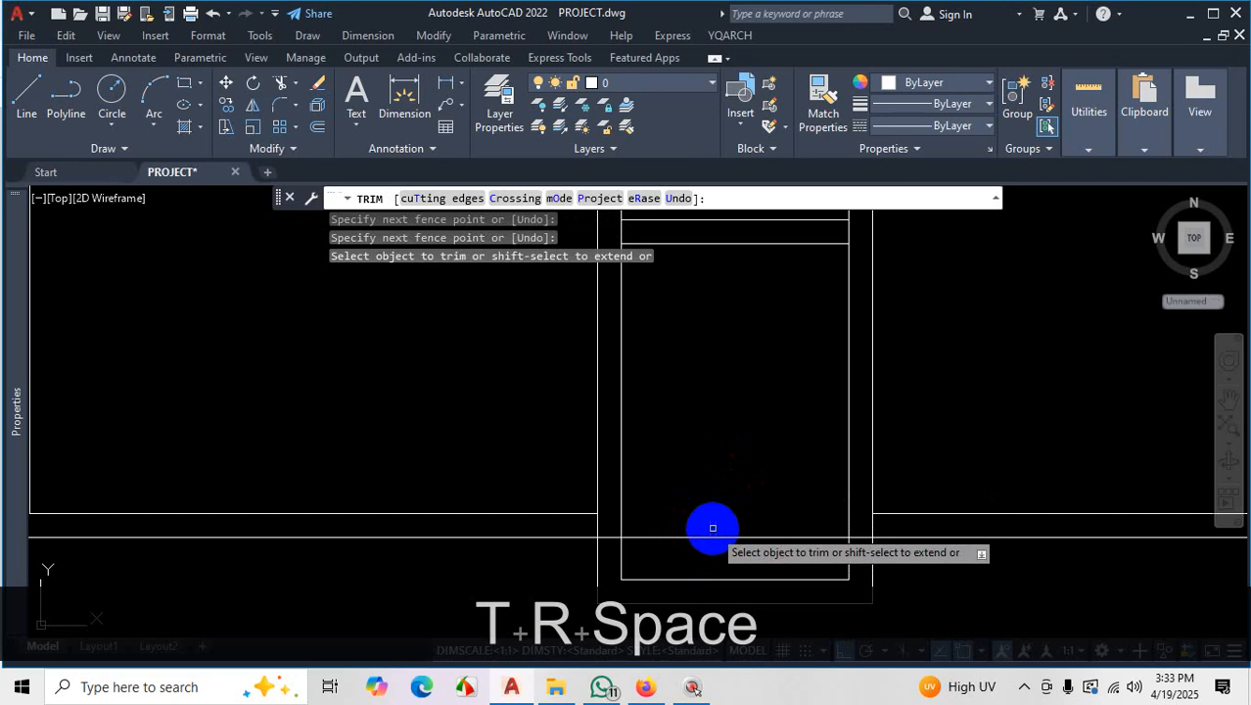
scroll(593, 537, "up", 2)
left_click(616, 535)
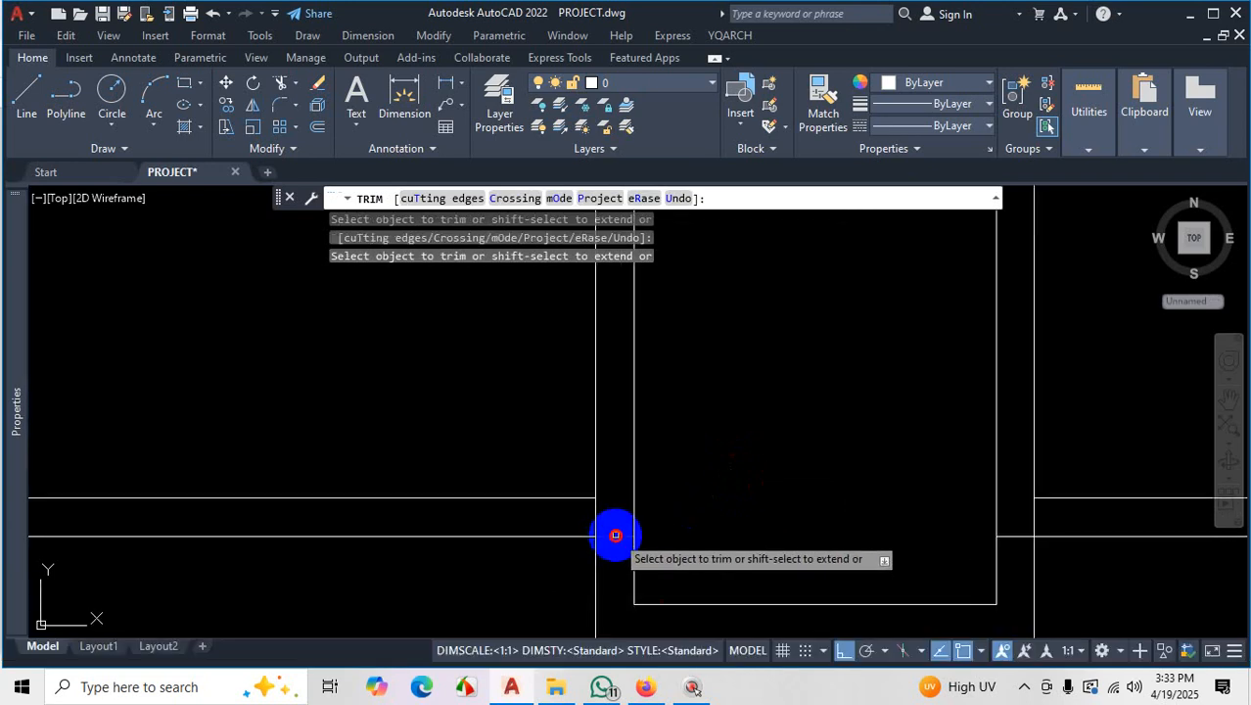
scroll(824, 516, "down", 3)
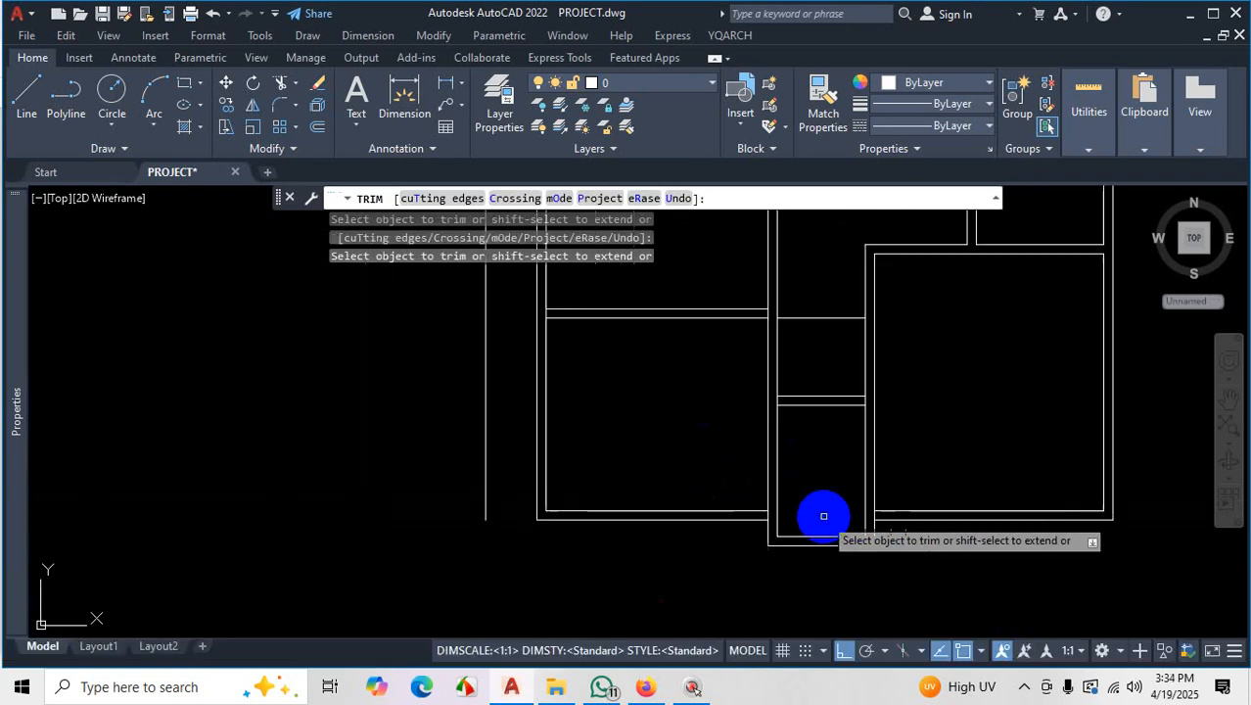
Trim away the leftover horizontal line crossing the passage above the toilet
scroll(827, 371, "up", 2)
left_click(816, 258)
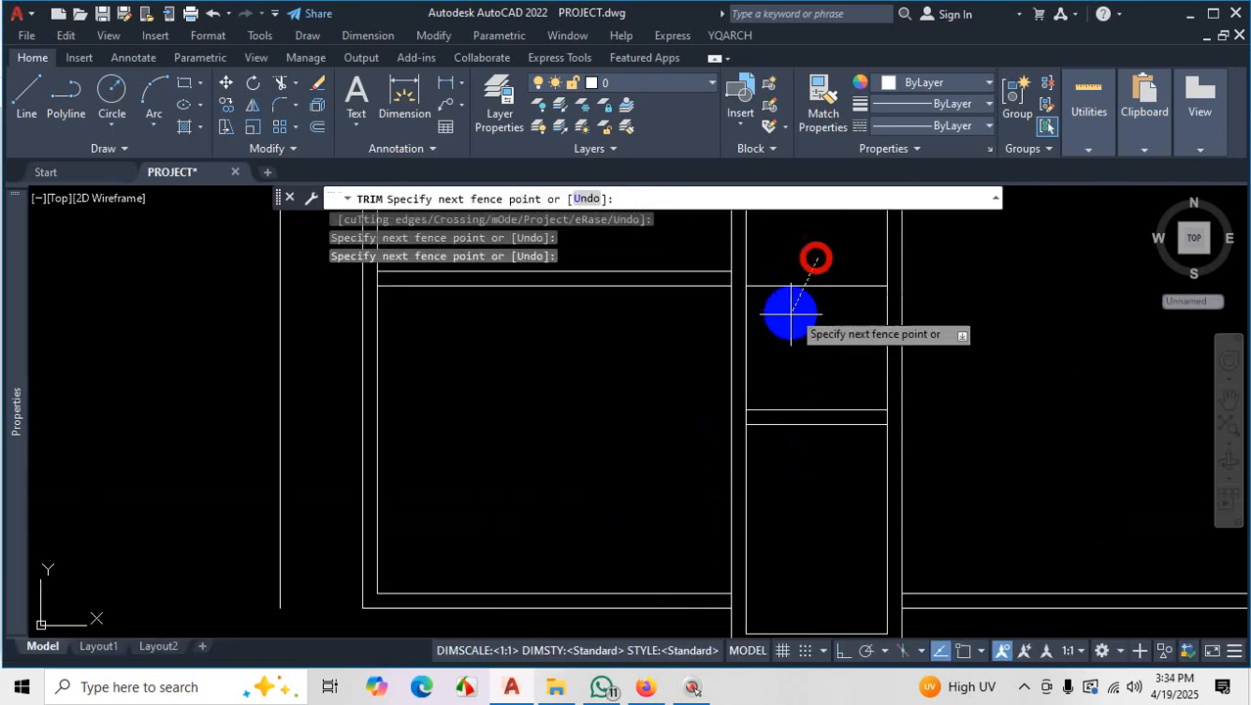
left_click(791, 314)
key("Return")
Trim the wall lines closing off the junctions at the toilet's upper wall and at the partition between the two left bedrooms
left_click(745, 416)
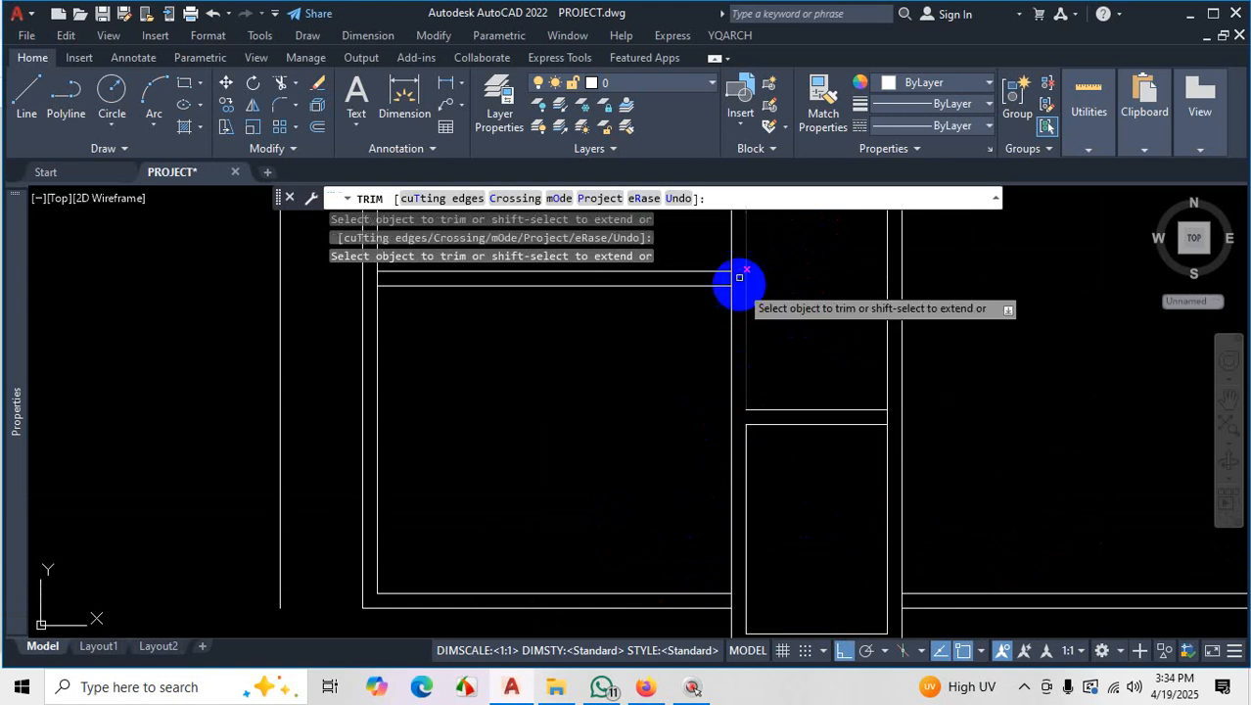
left_click(727, 282)
scroll(776, 327, "down", 3)
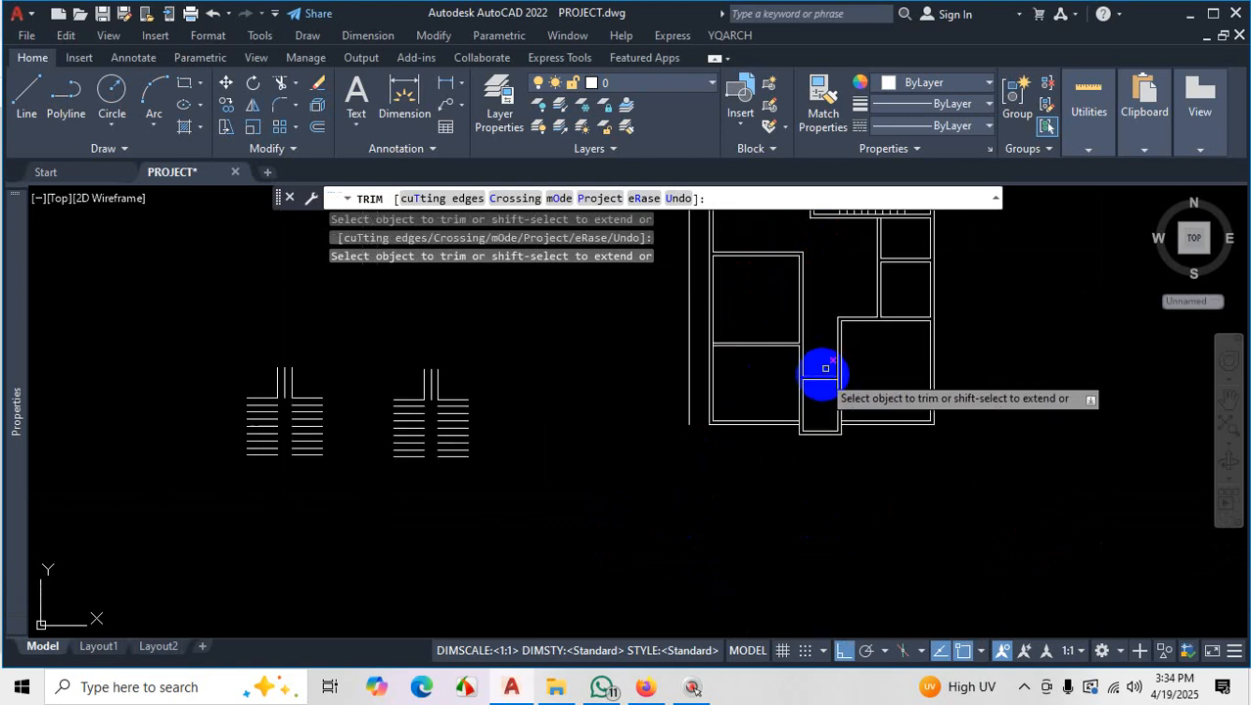
scroll(883, 450, "up", 5)
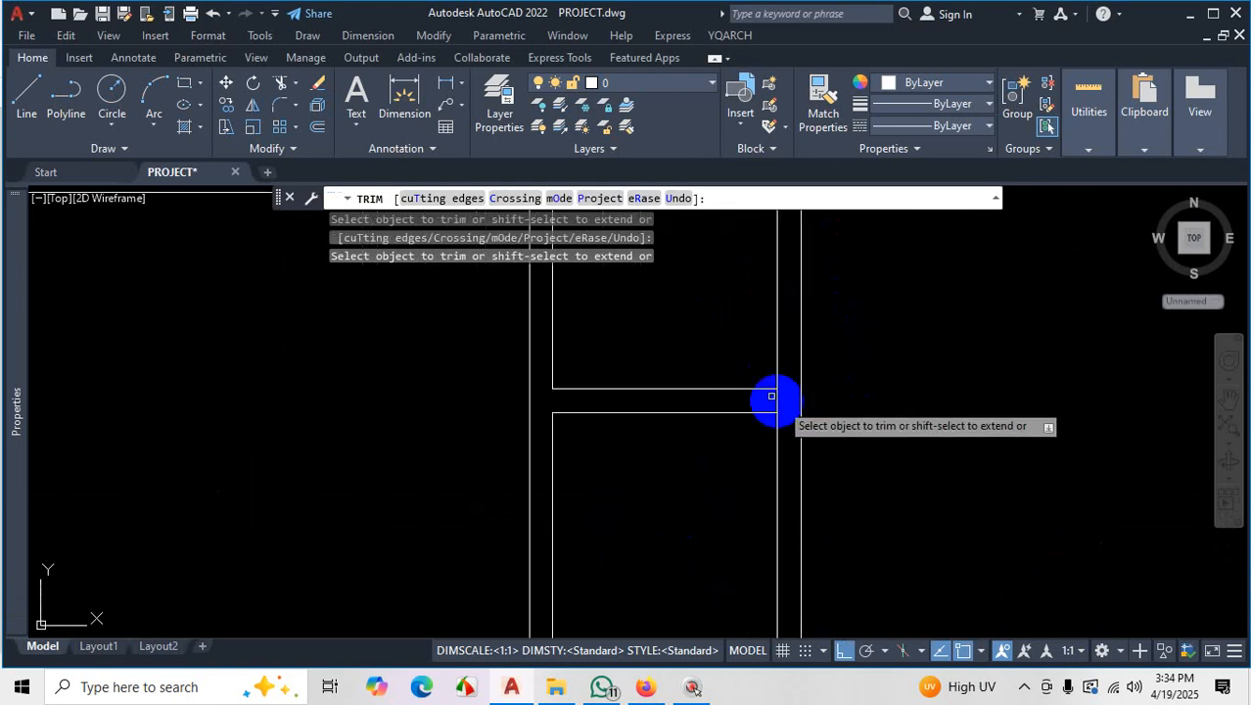
scroll(775, 396, "down", 3)
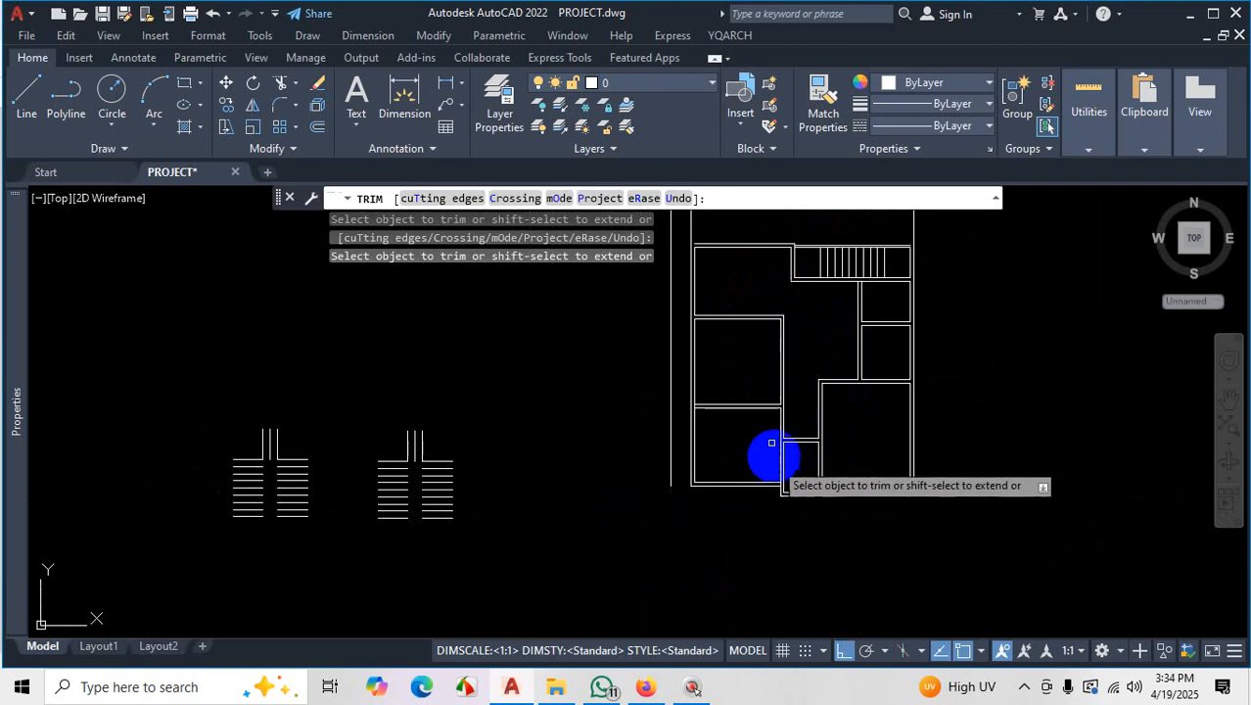
Trim the line closing the junction between the stair's lower wall and the vertical wall beneath it, and save the drawing
scroll(815, 374, "up", 3)
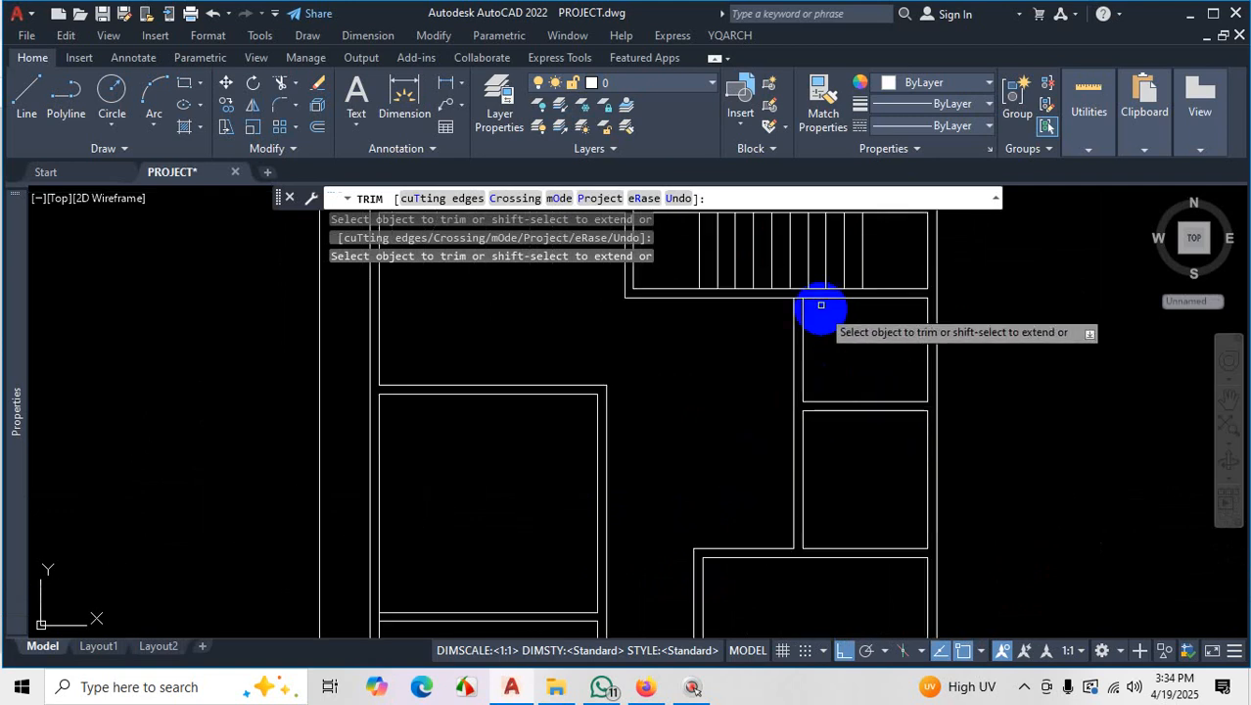
scroll(811, 294, "up", 2)
left_click(782, 299)
scroll(890, 419, "down", 3)
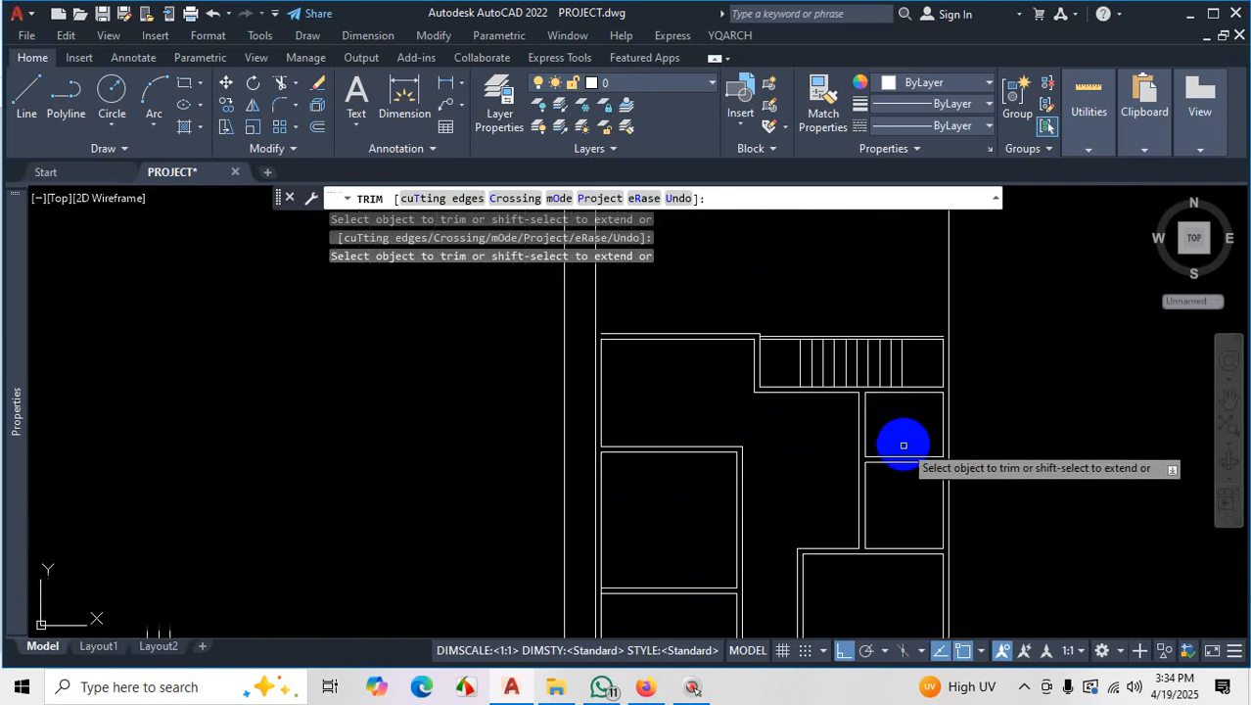
key("ctrl+s")
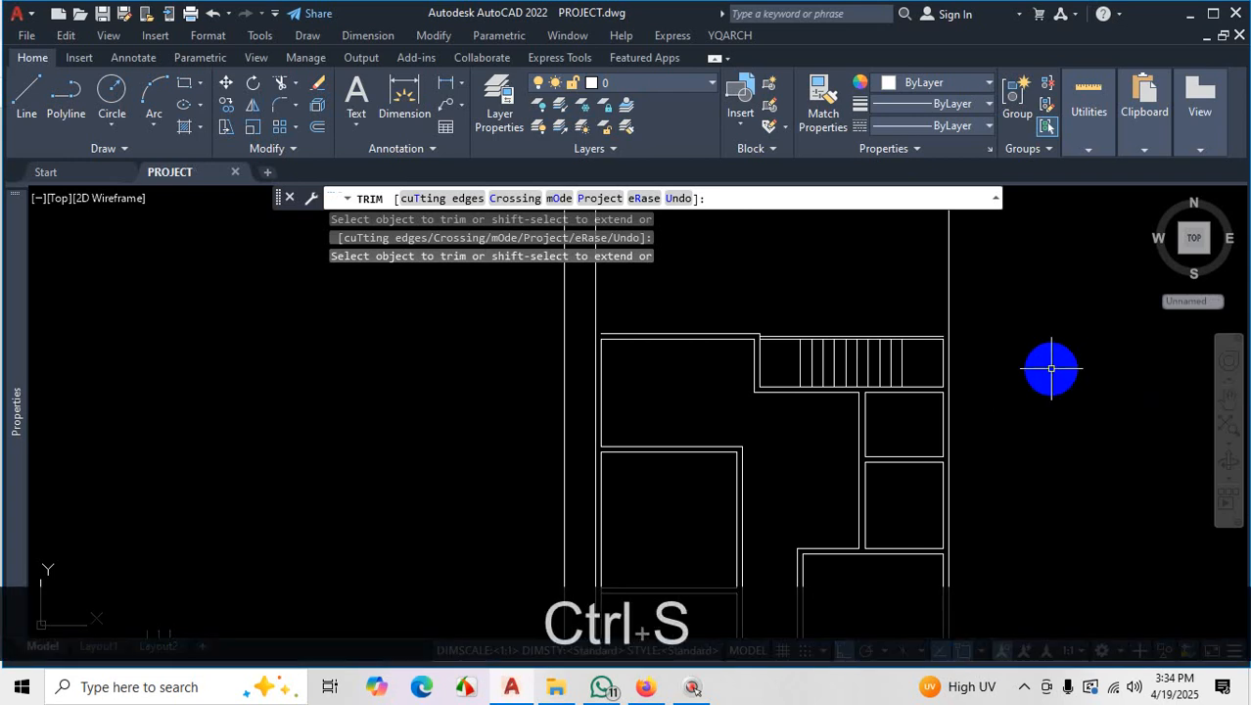
Switch to the reference PDF in Firefox to check the verandas at the lower side of the typical floor plan
scroll(890, 392, "down", 4)
scroll(845, 560, "up", 2)
scroll(845, 560, "up", 2)
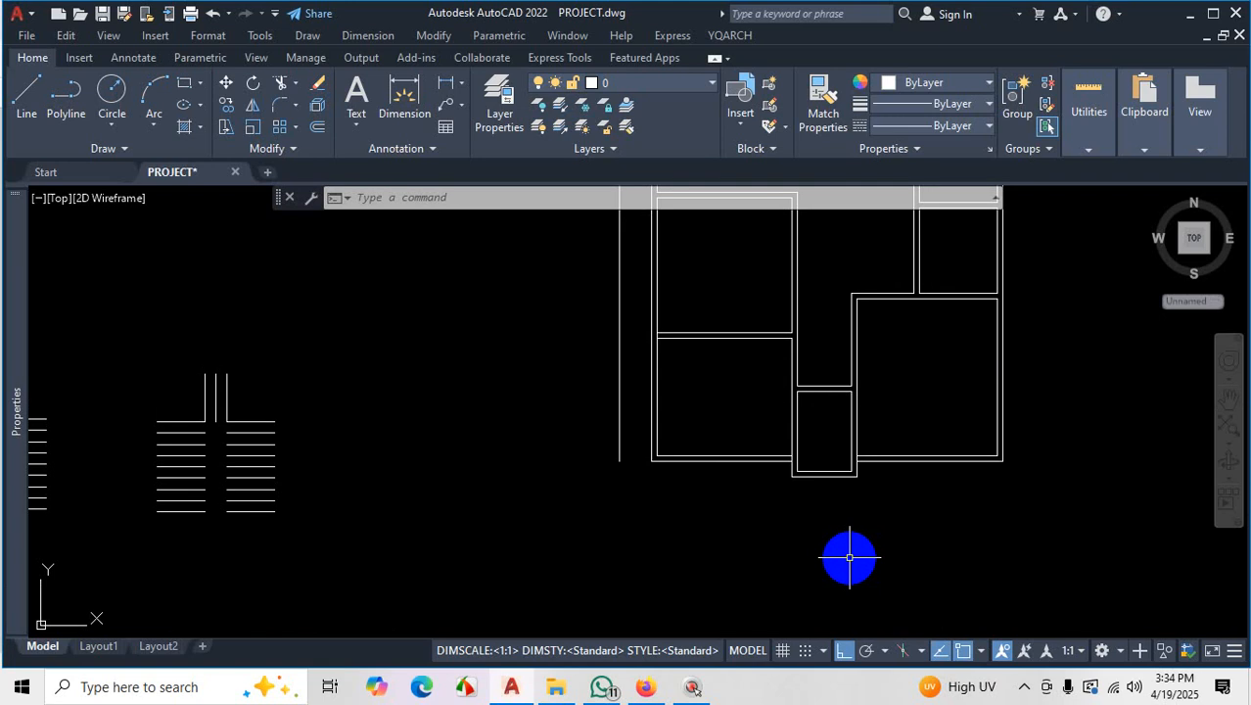
scroll(838, 461, "down", 4)
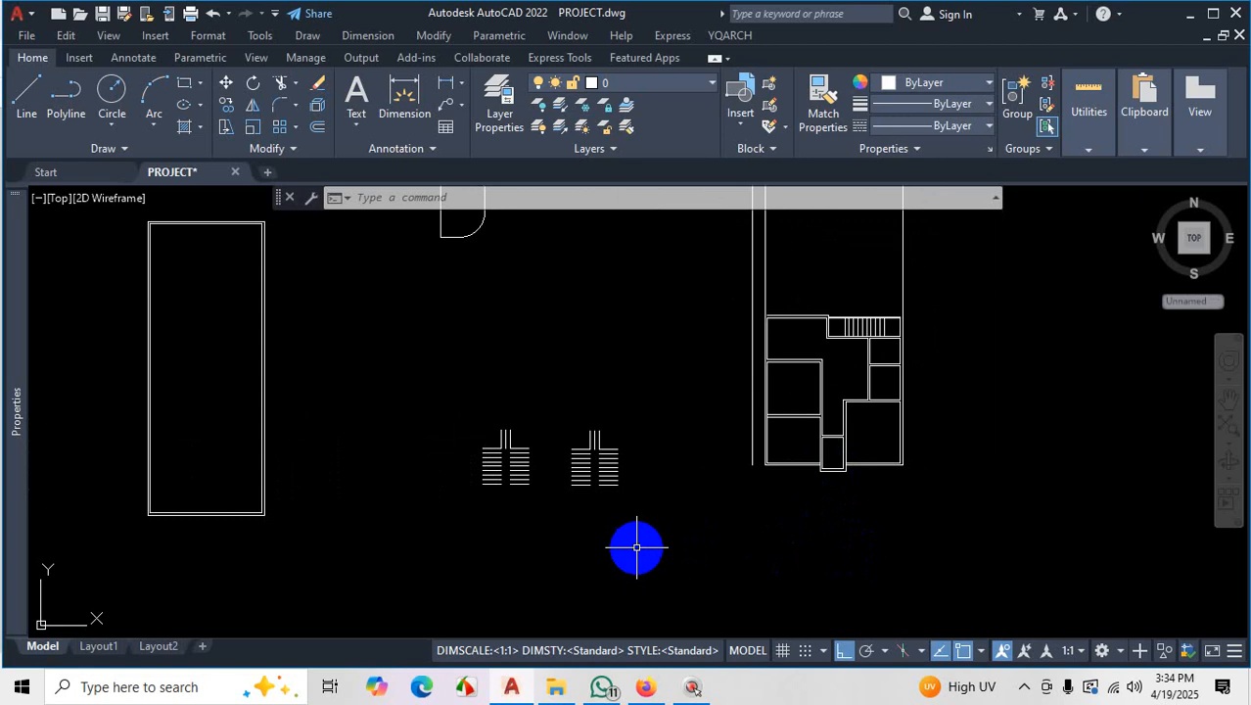
left_click(644, 689)
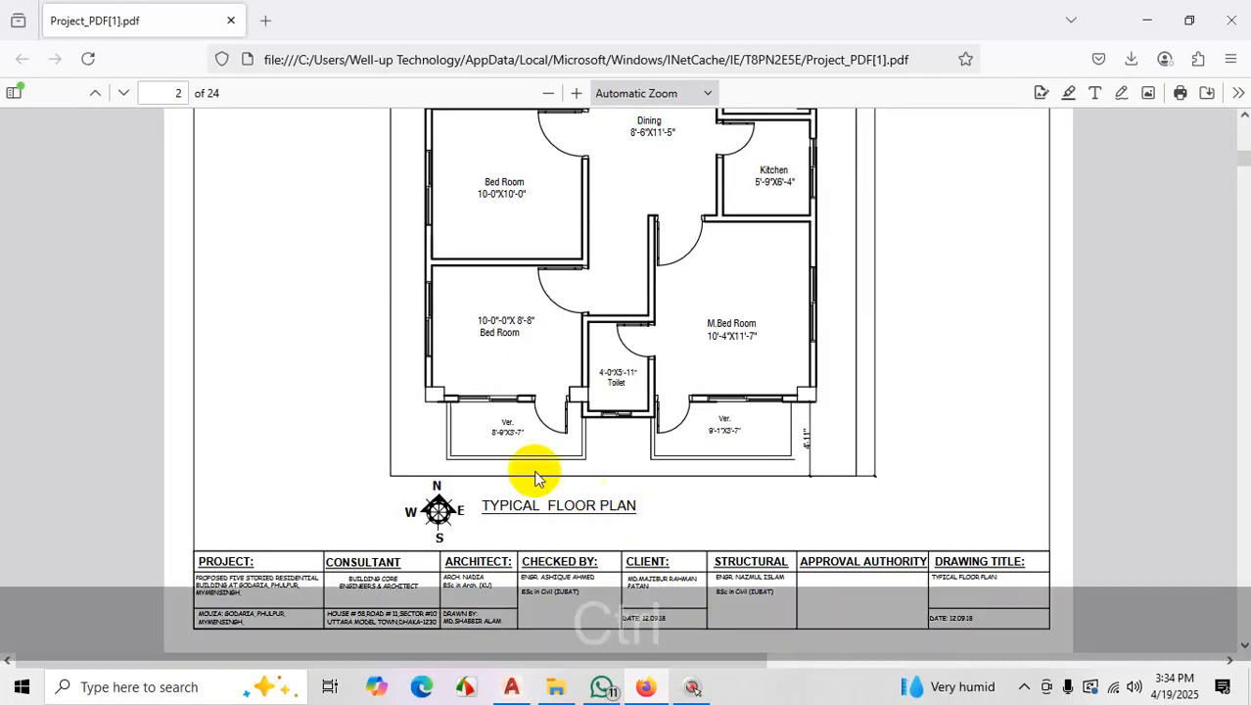